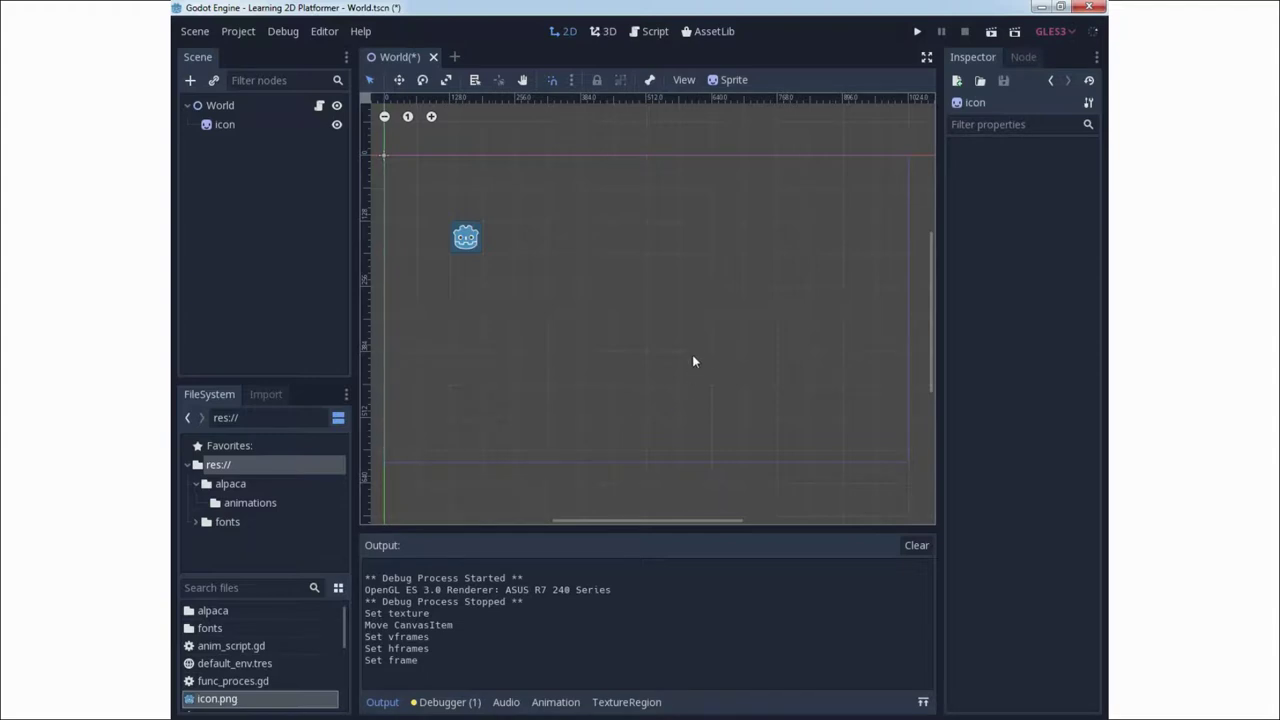
Search the asset library for "character" across all categories
left_click(716, 31)
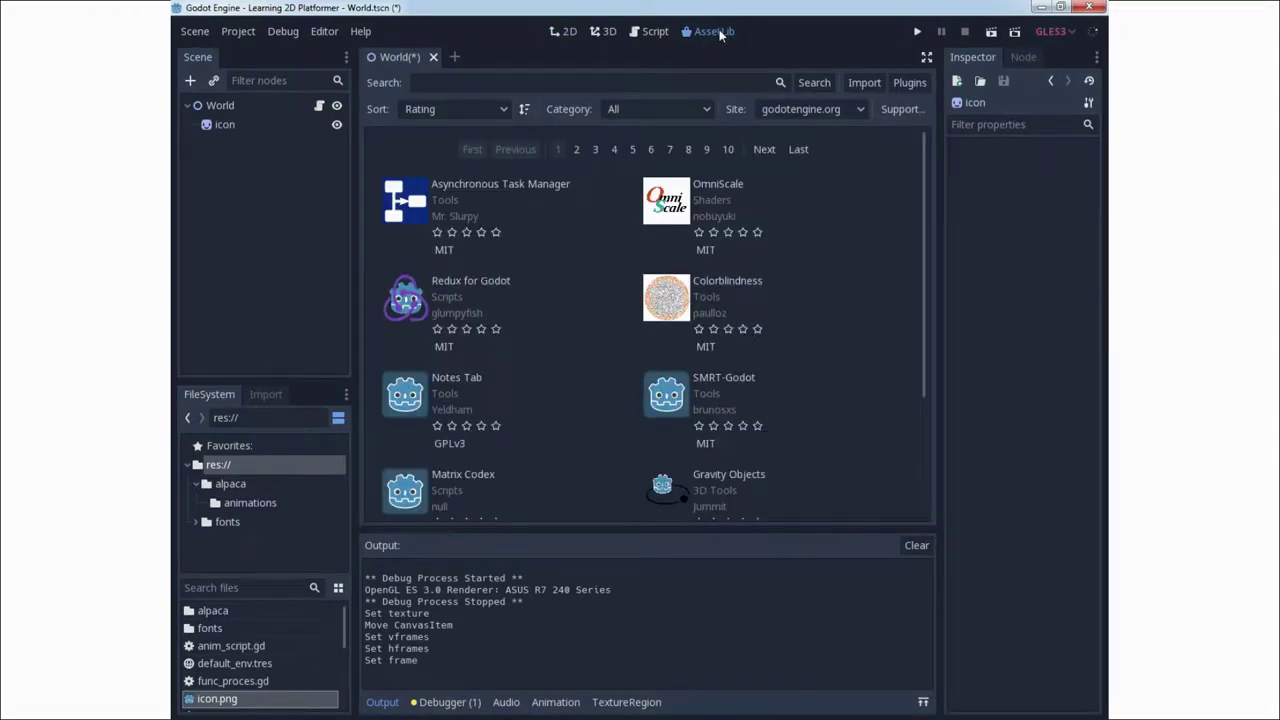
left_click(570, 84)
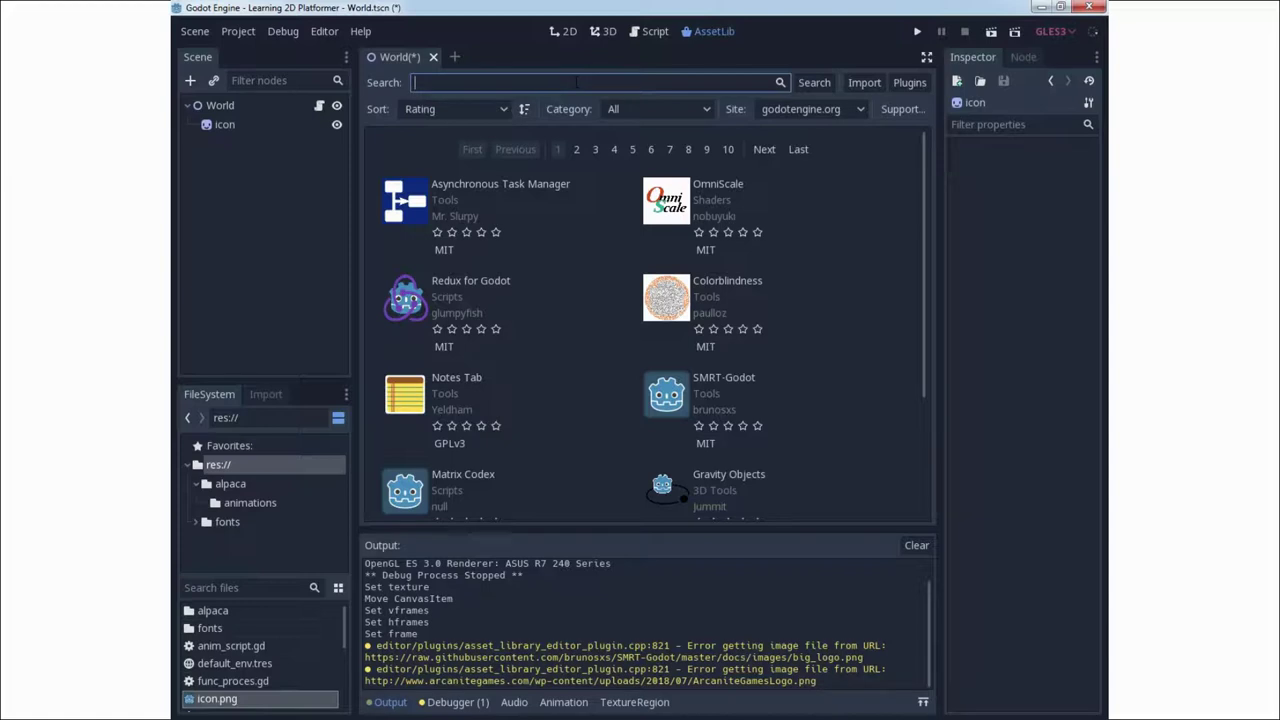
type("character")
left_click(708, 109)
left_click(640, 129)
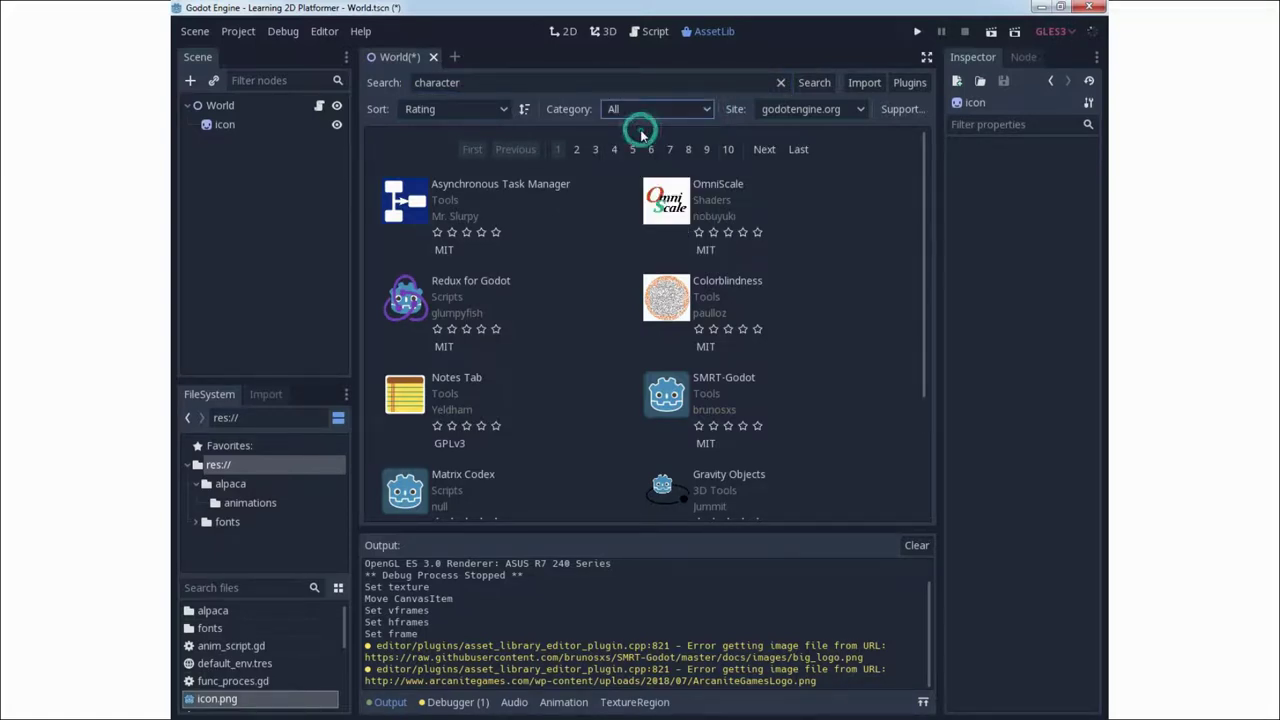
left_click(809, 84)
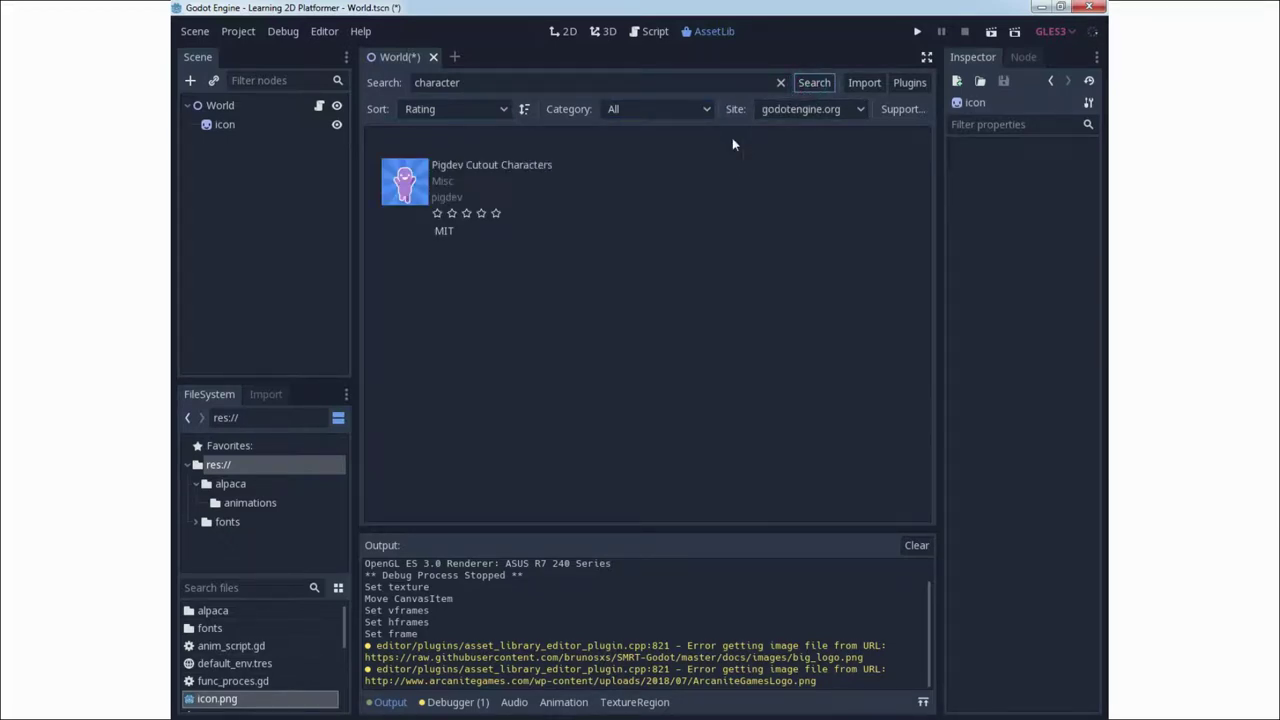
Download the Pigdev Cutout Characters asset and install its full package into the project
left_click(499, 177)
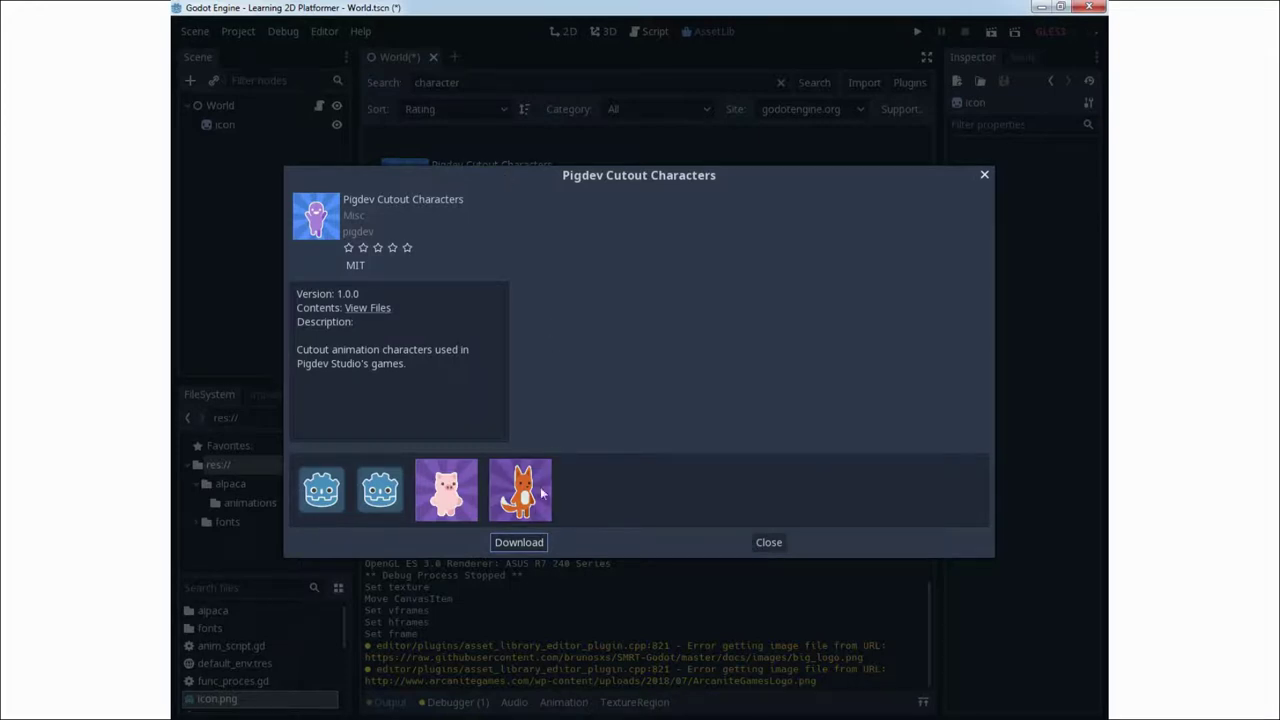
left_click(531, 546)
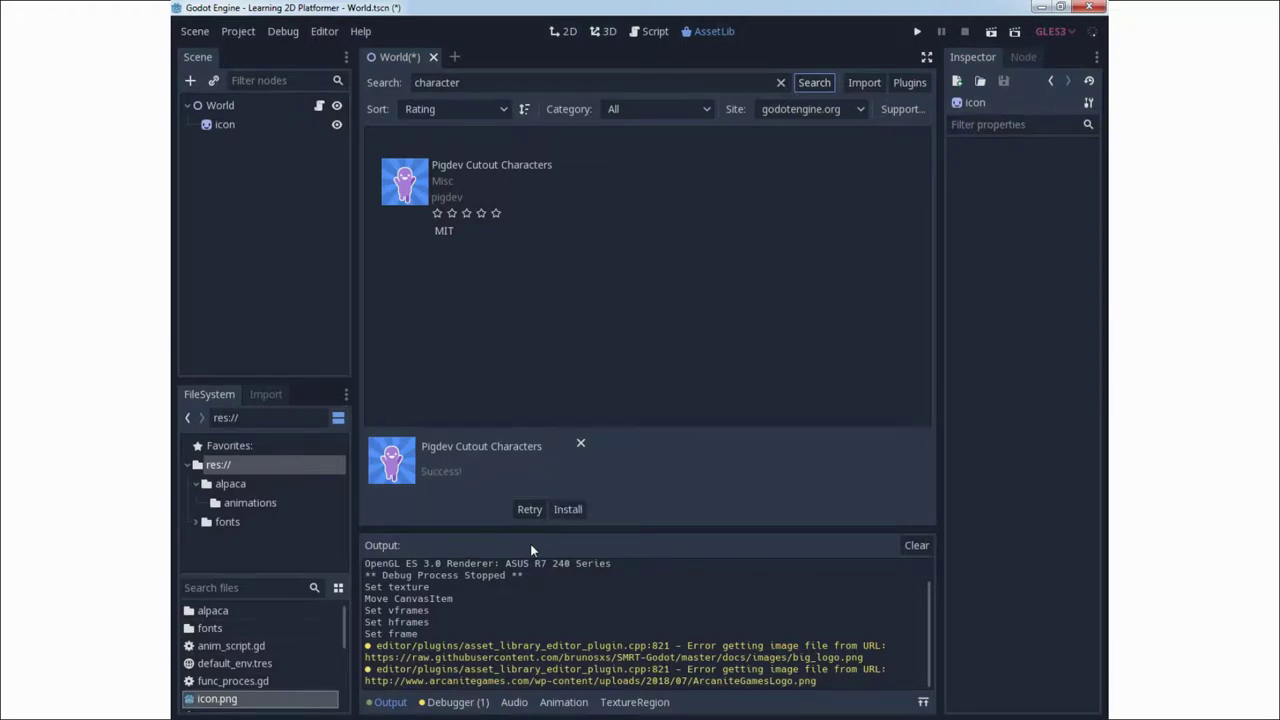
left_click(566, 513)
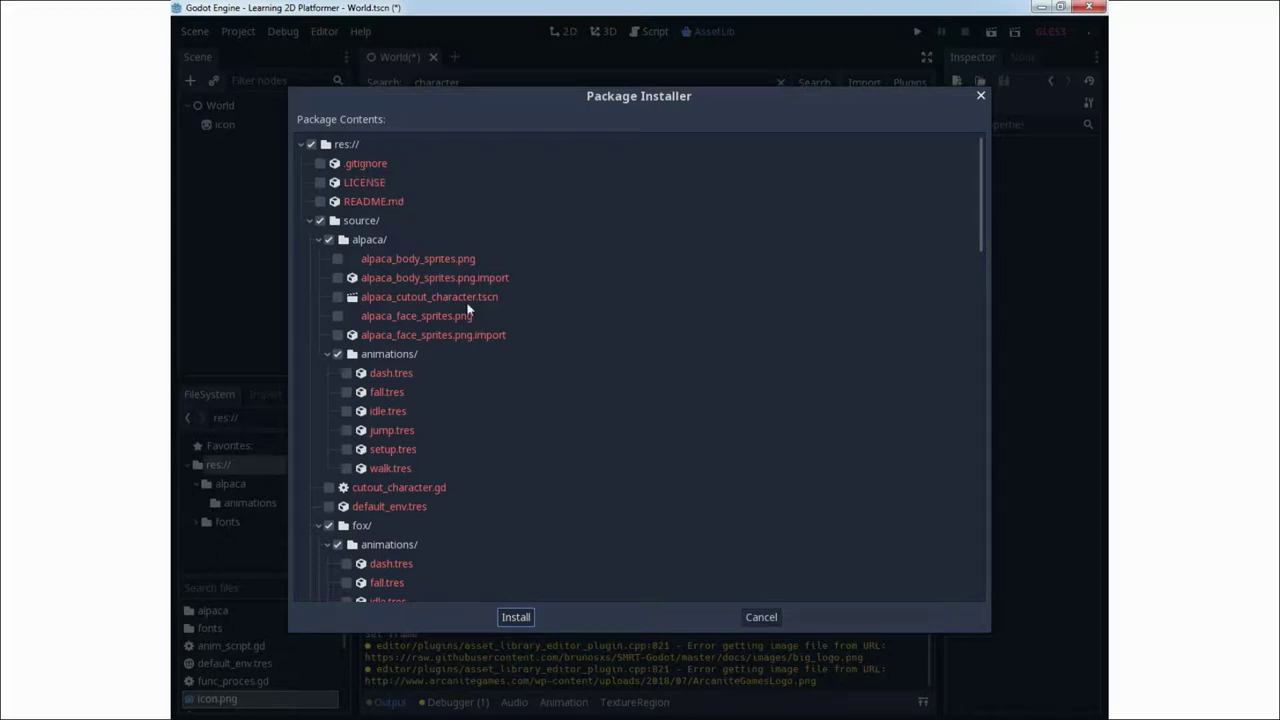
left_click(516, 617)
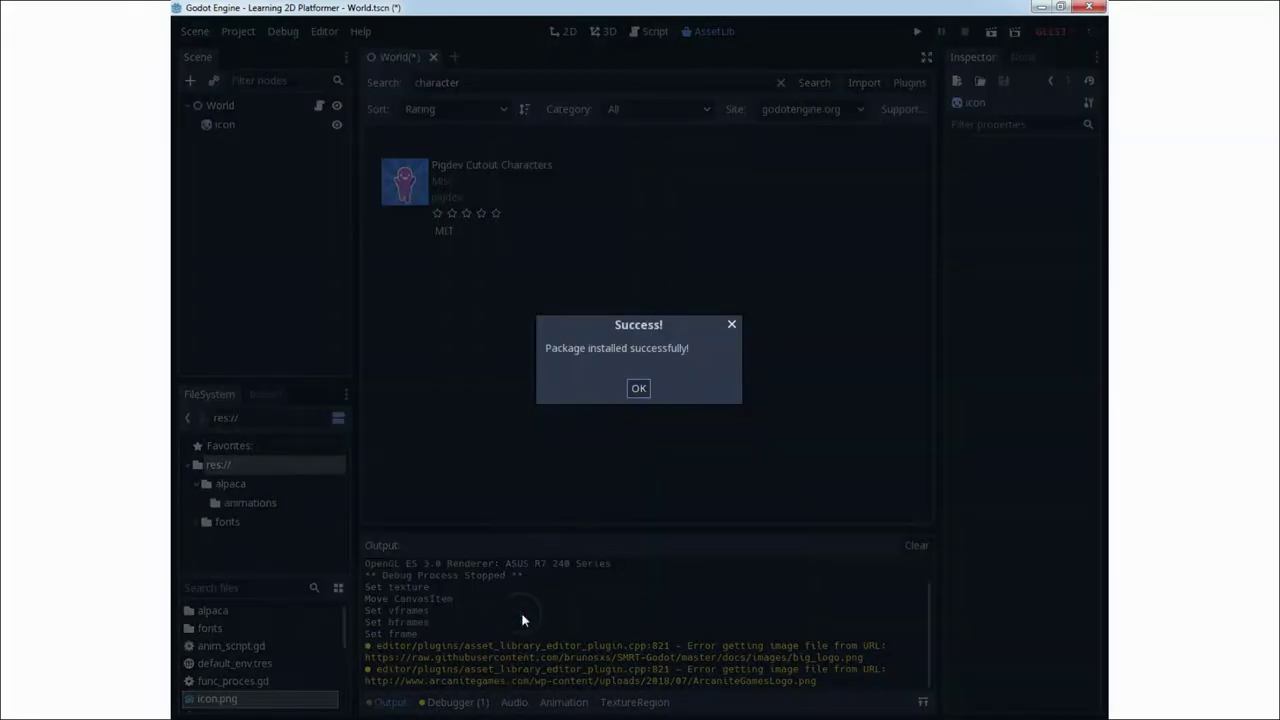
left_click(638, 389)
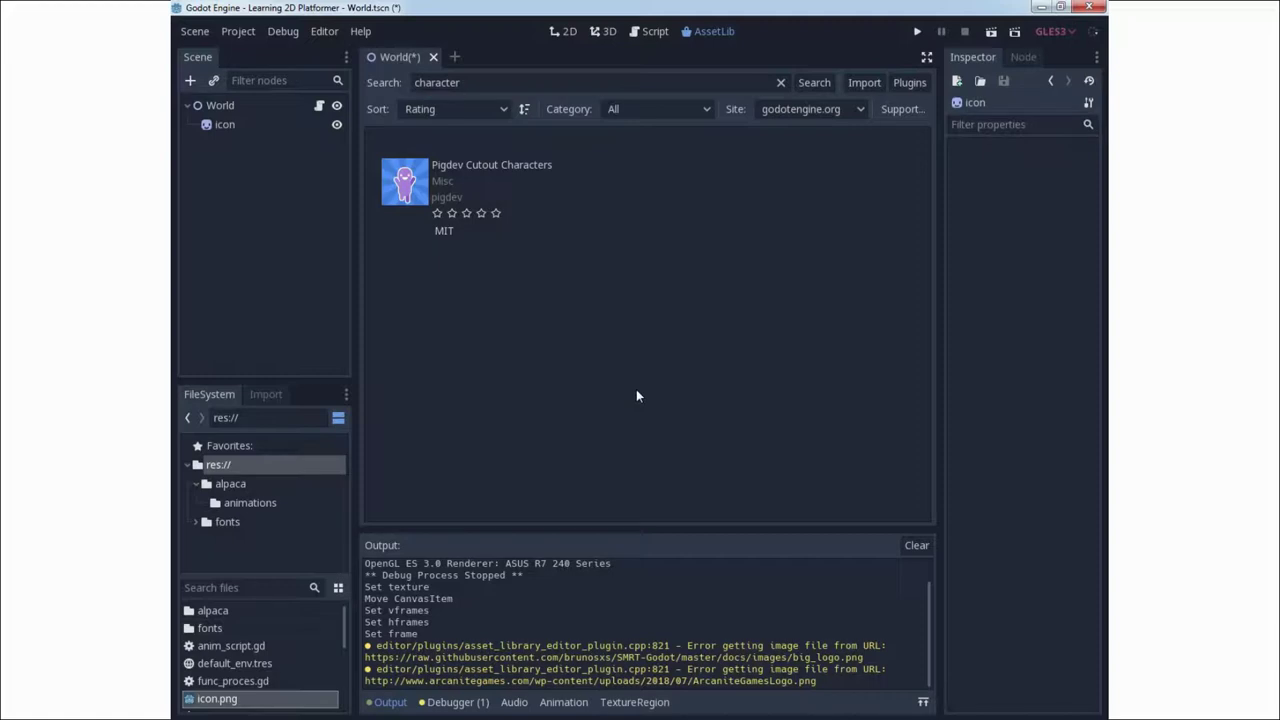
Collapse the alpaca folder in the project files and save the World scene
left_click(196, 484)
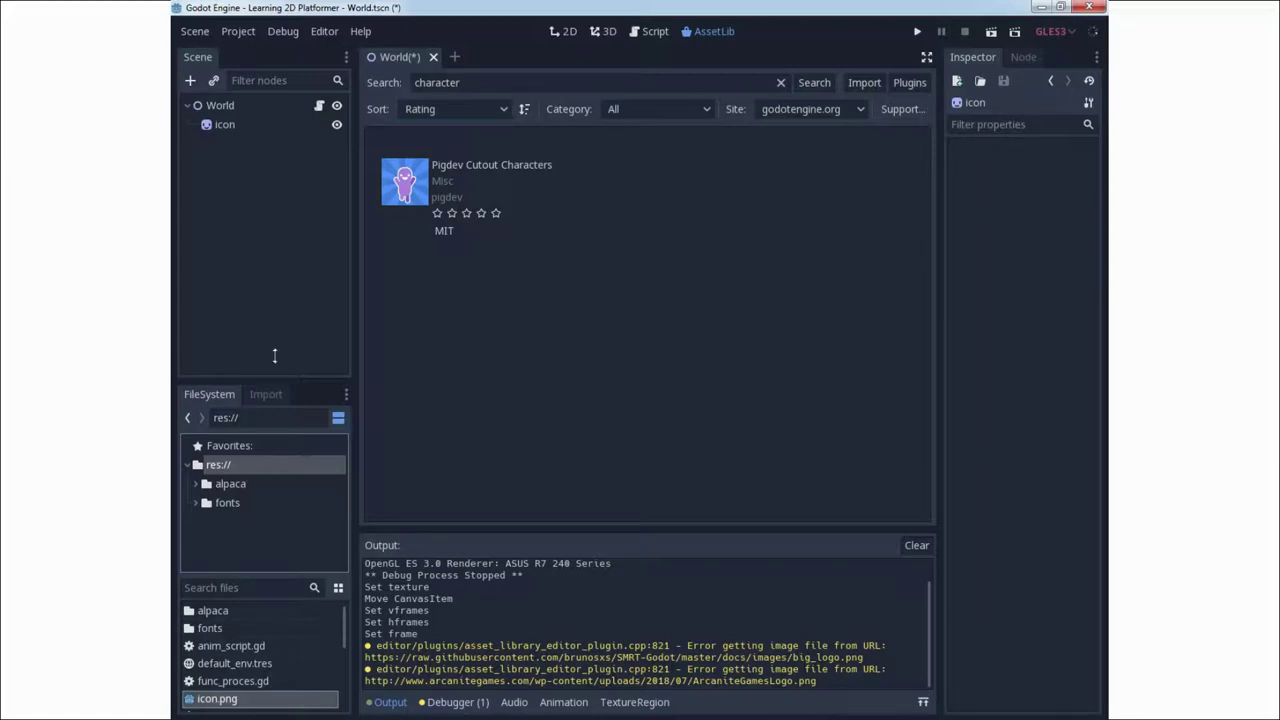
left_click(246, 36)
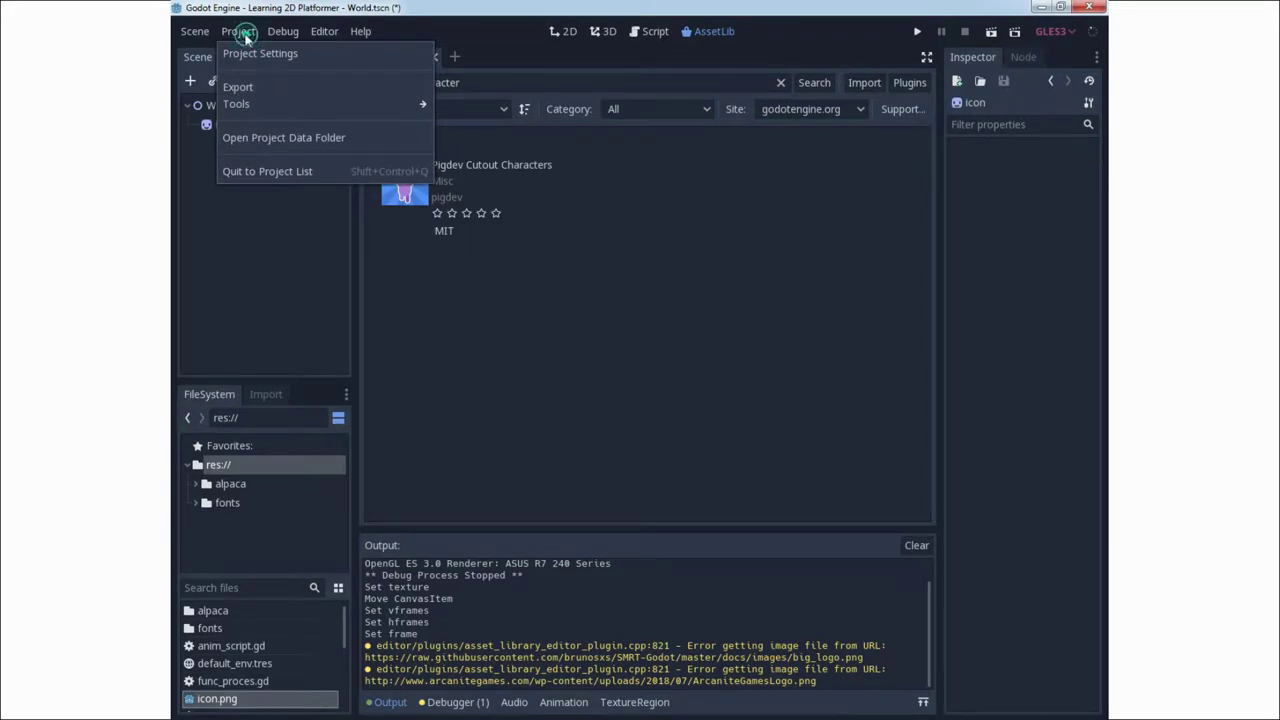
left_click(246, 34)
left_click(194, 31)
left_click(208, 121)
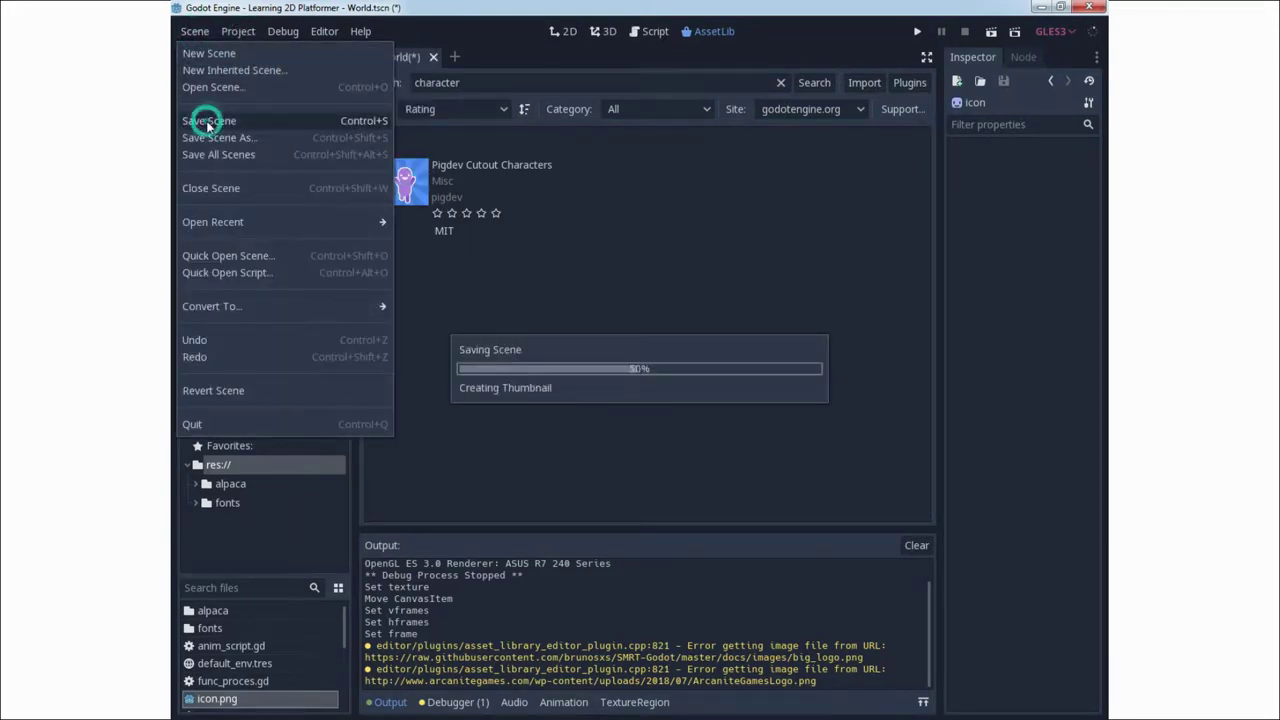
Quit to the project list and reopen the Learning 2D Platformer project for editing
left_click(240, 33)
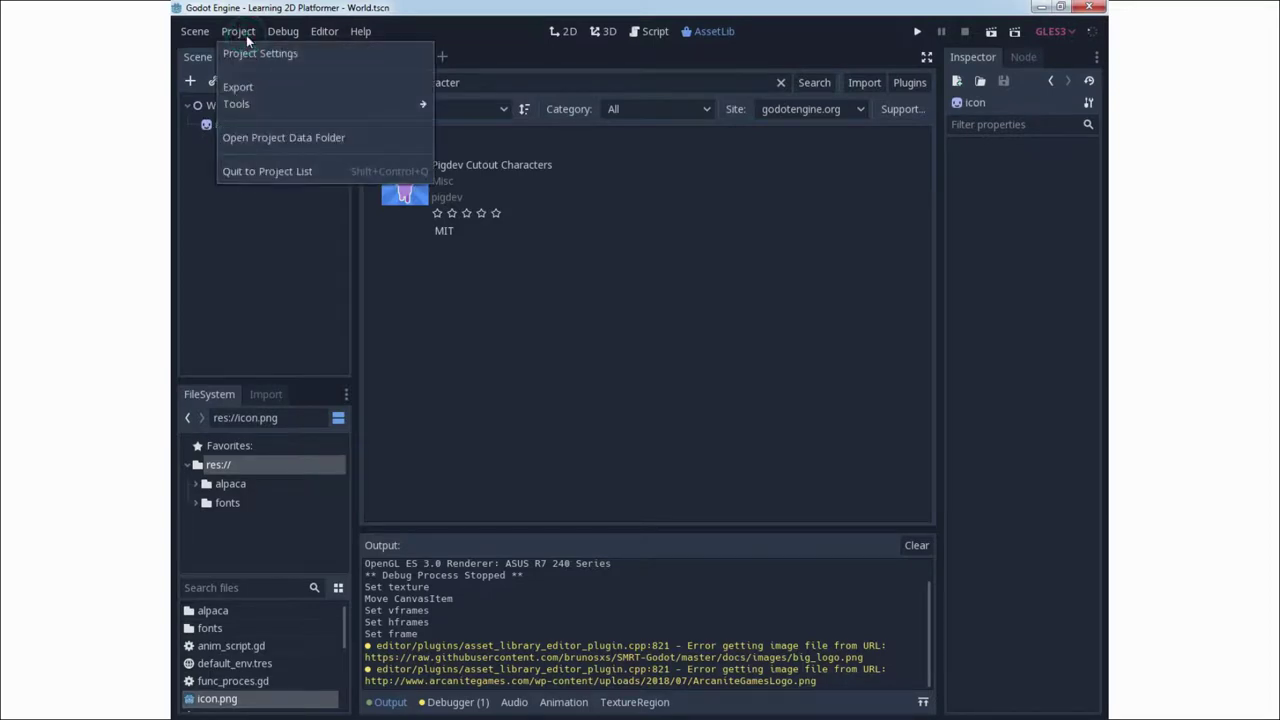
left_click(287, 172)
left_click(603, 381)
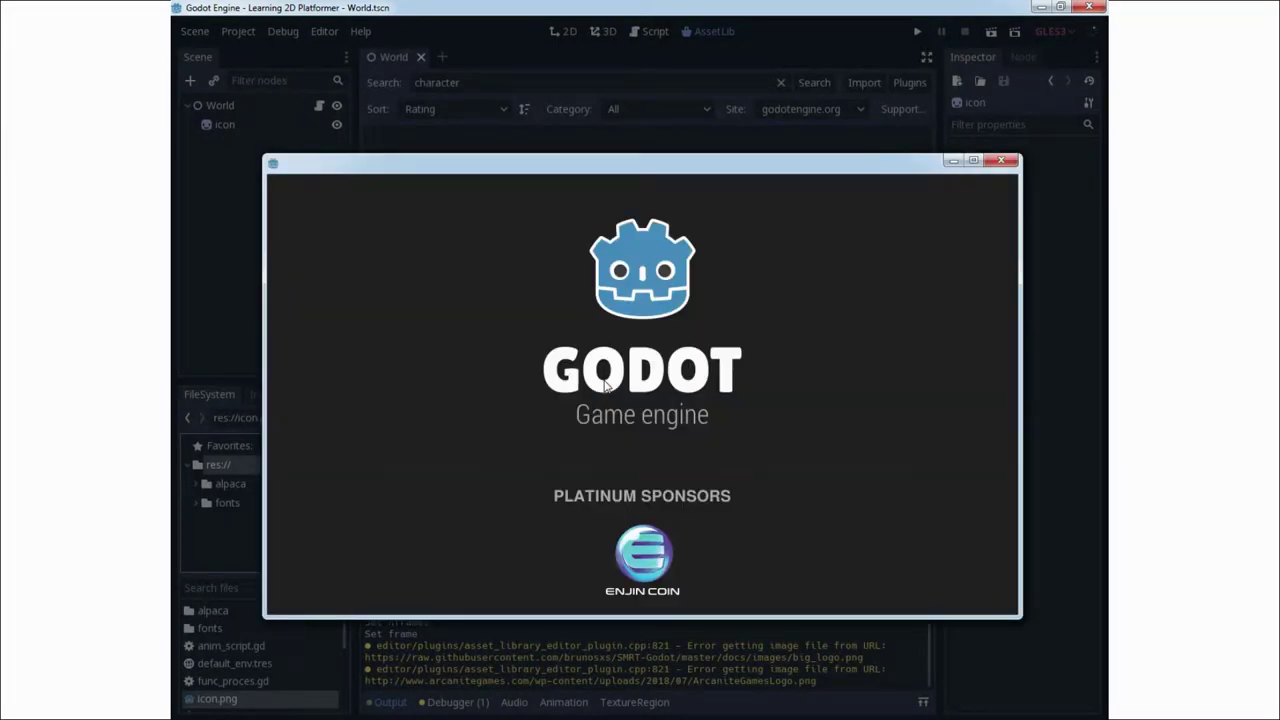
left_click(437, 283)
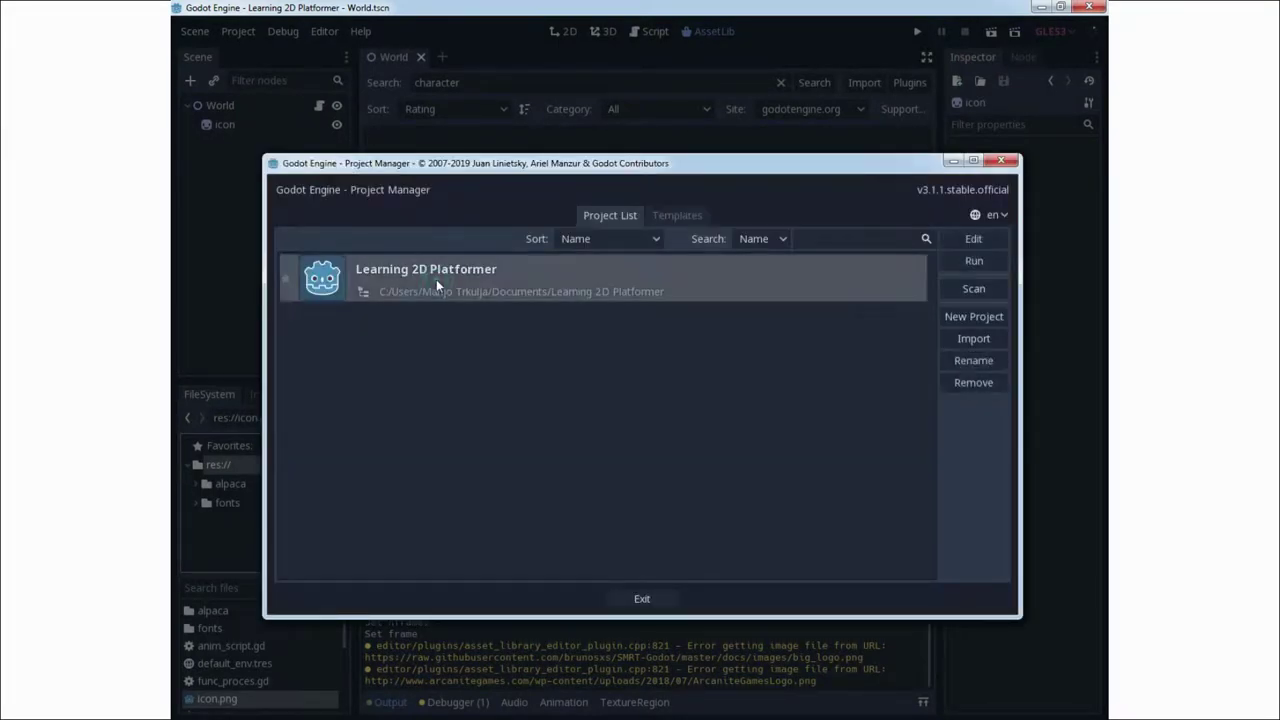
left_click(986, 240)
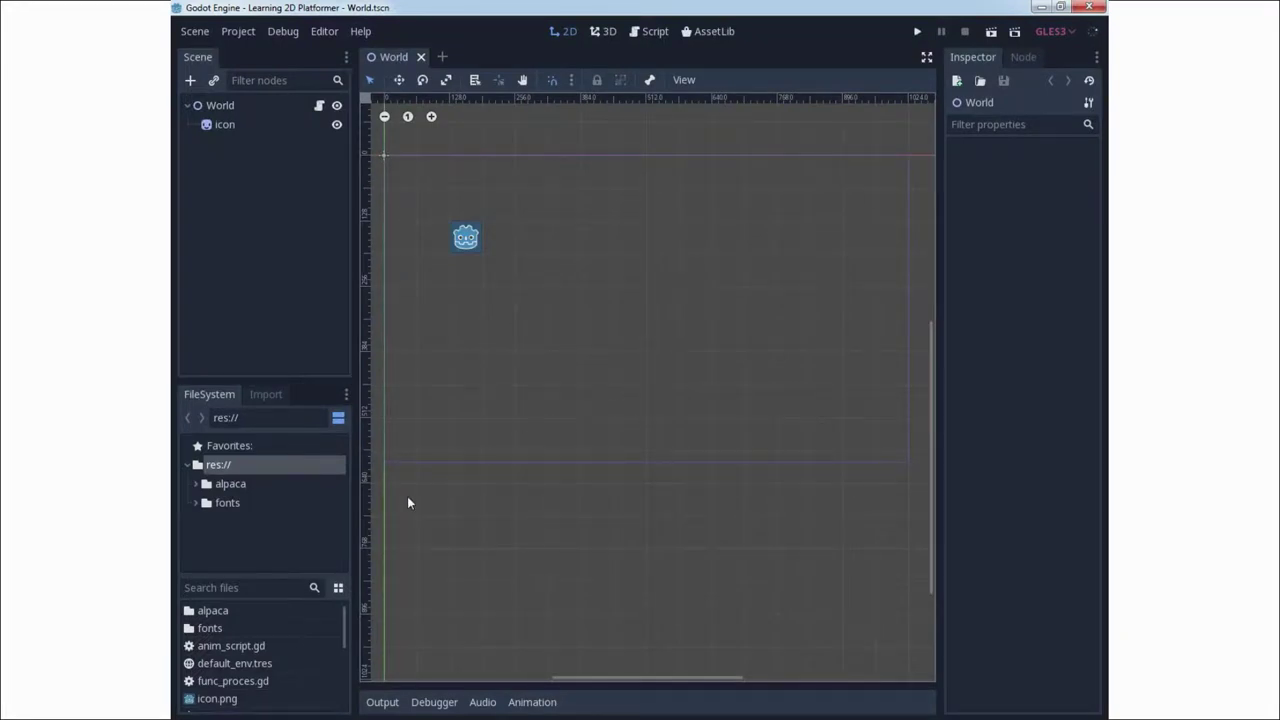
Switch to Windows Explorer and examine the alpaca folder inside the project's source folder and the project's root folder
mouse_move(346, 615)
left_mouse_down()
mouse_move(342, 665)
mouse_move(347, 598)
left_mouse_up()
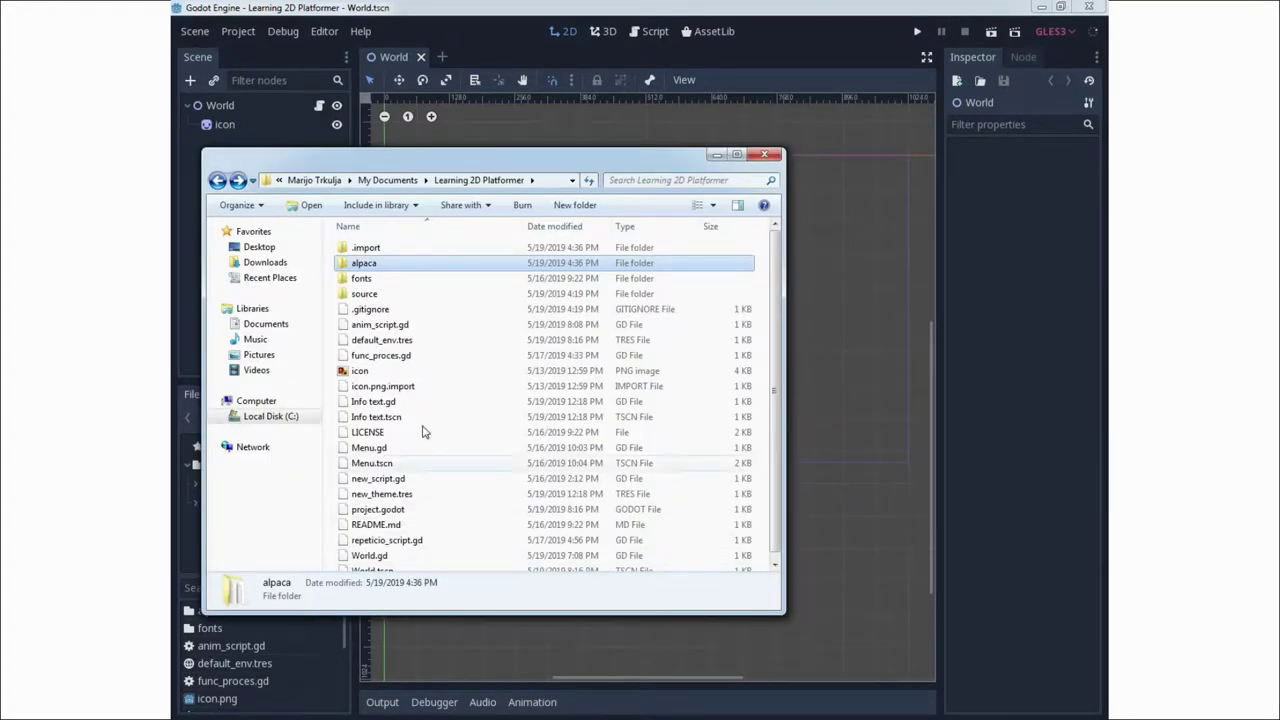
left_click(478, 182)
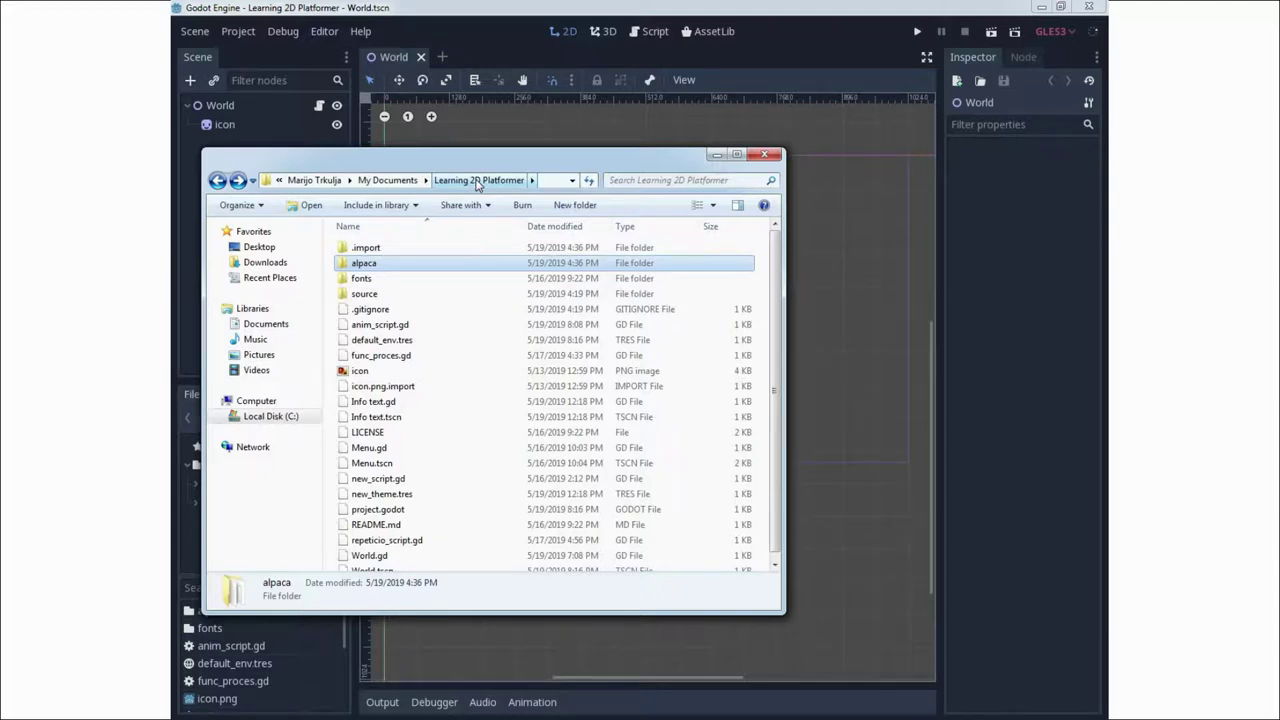
double_click(380, 296)
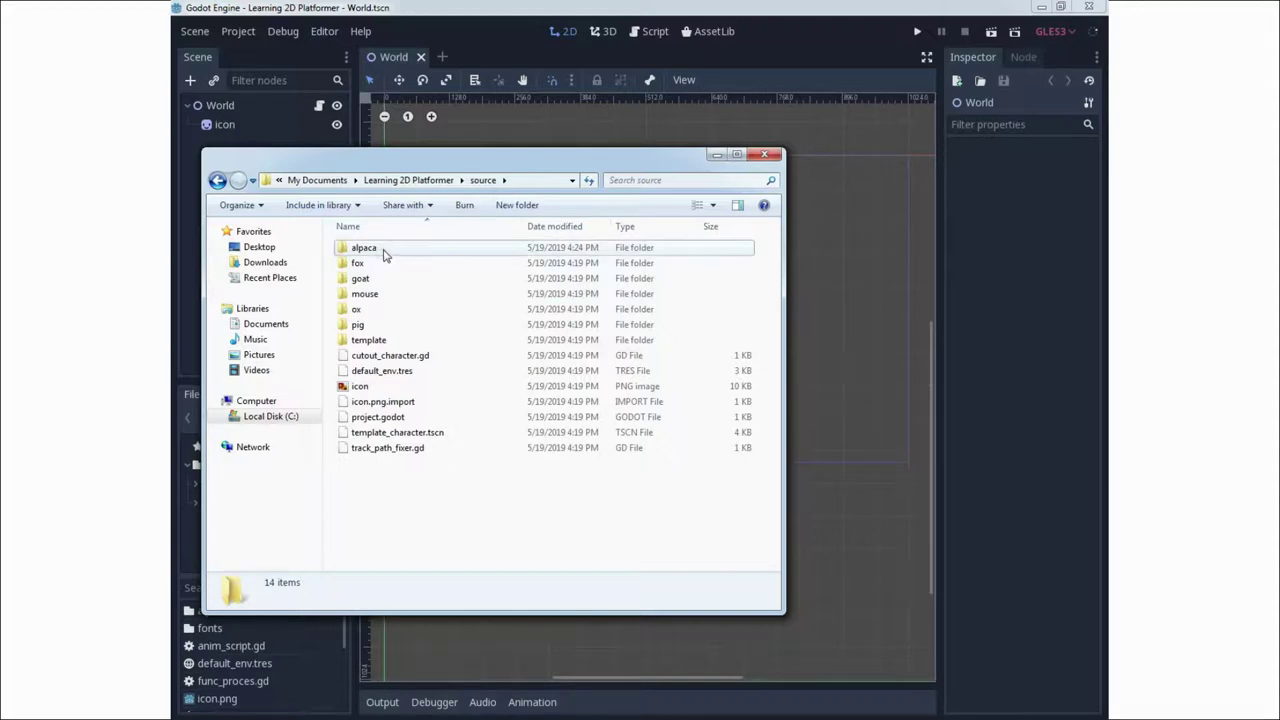
left_click(385, 253)
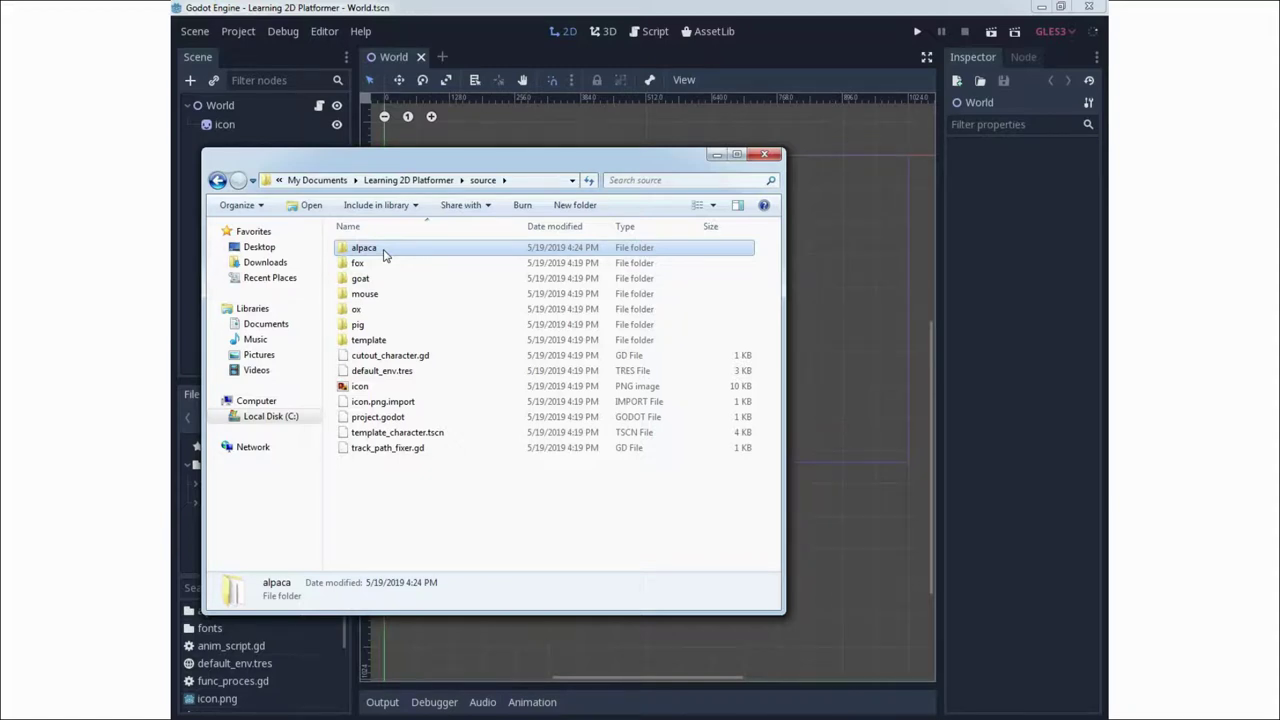
right_click(385, 252)
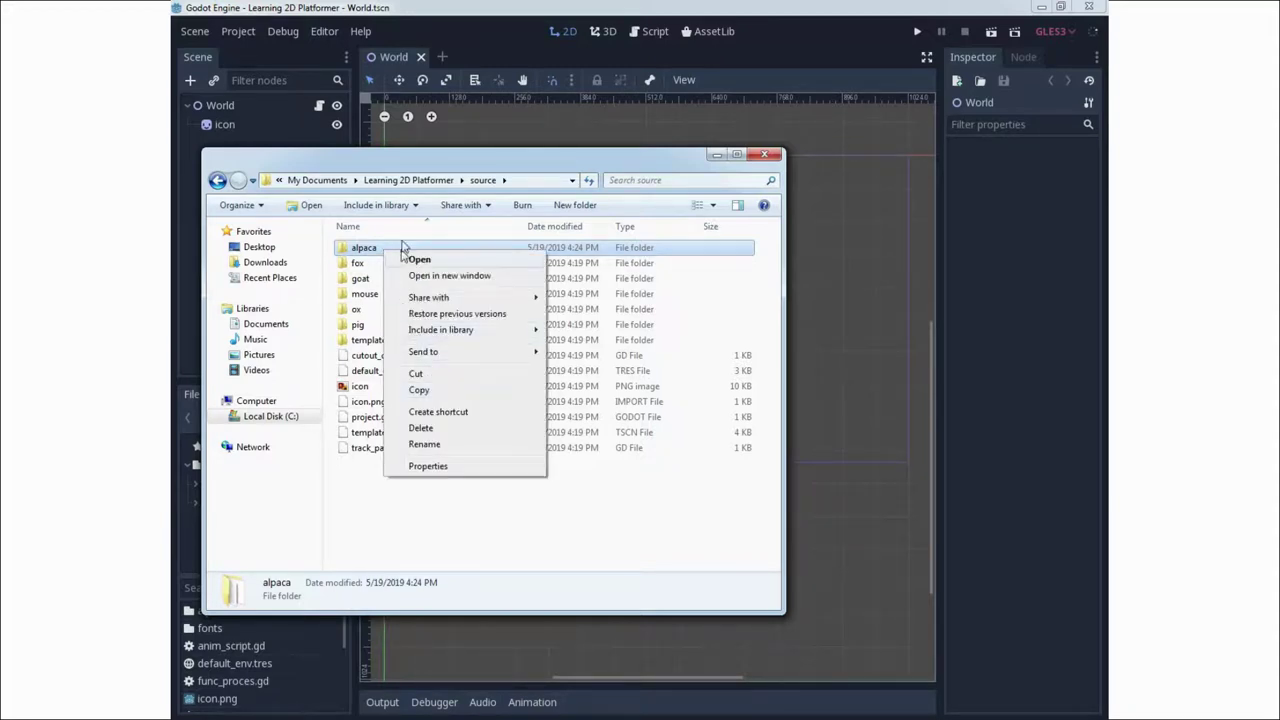
left_click(430, 182)
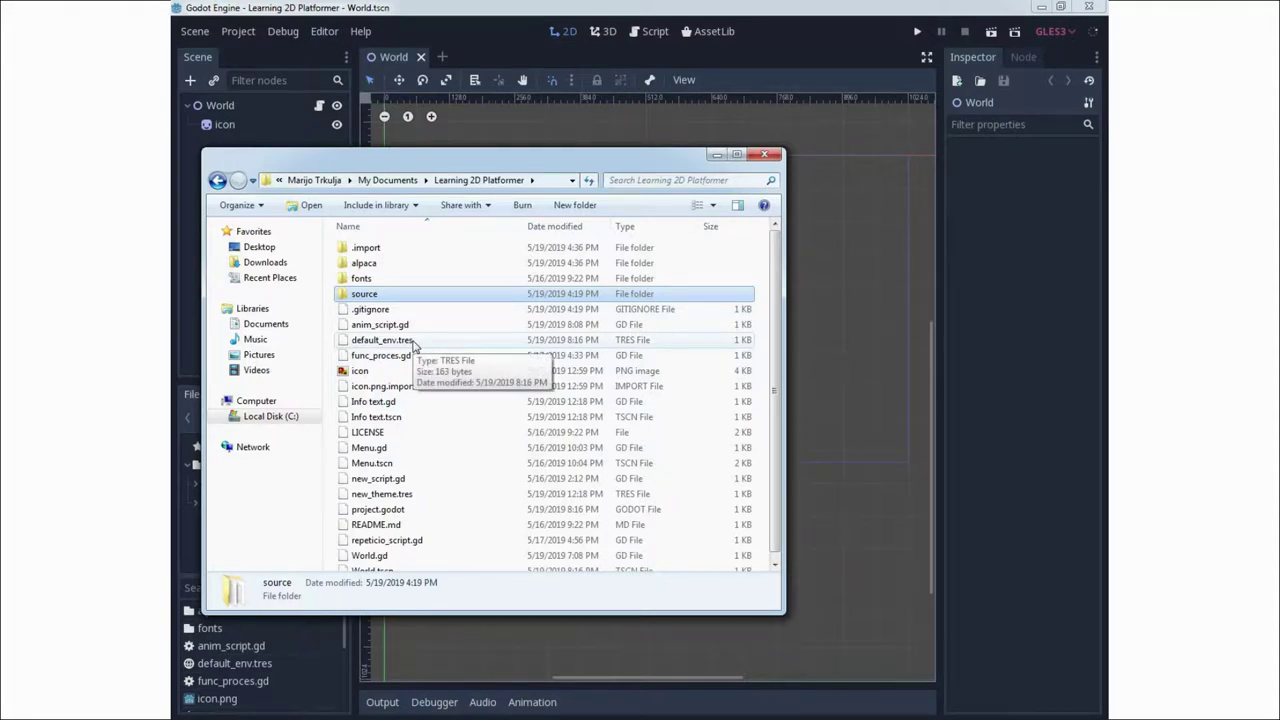
left_click(717, 155)
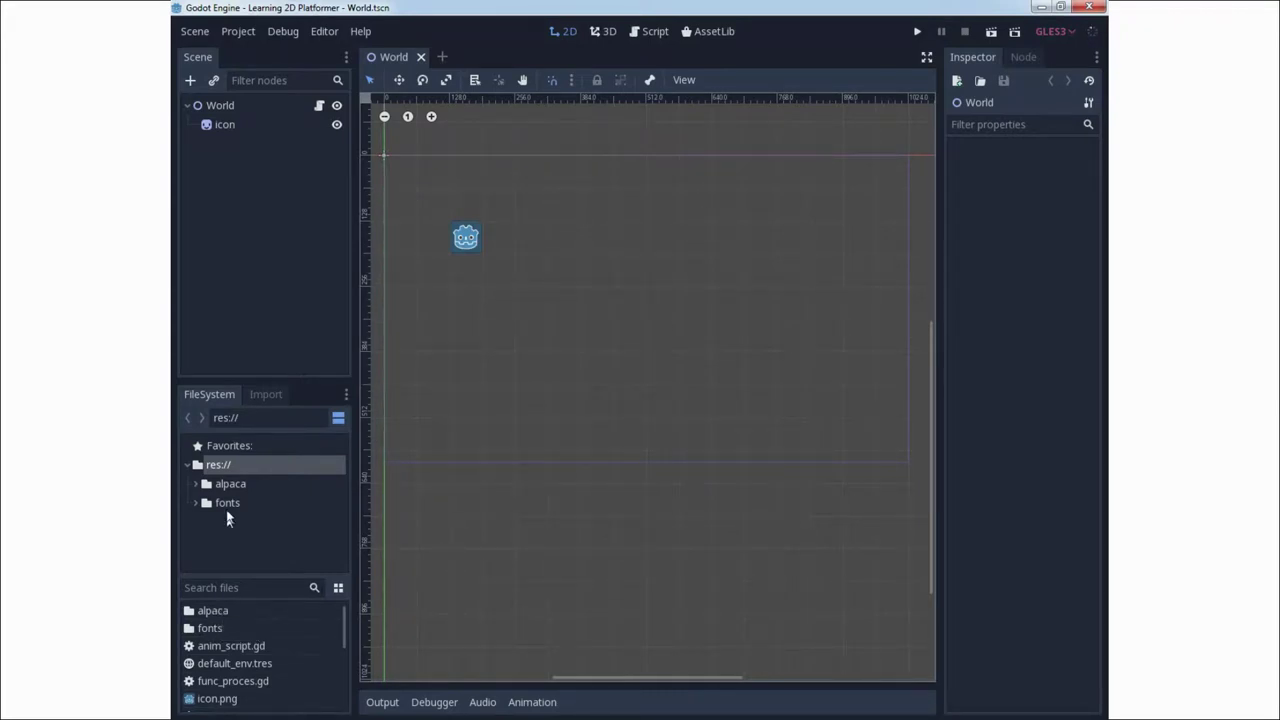
Show the project's folders and files together in a single tree and inspect the alpaca folder's contents
left_click(338, 417)
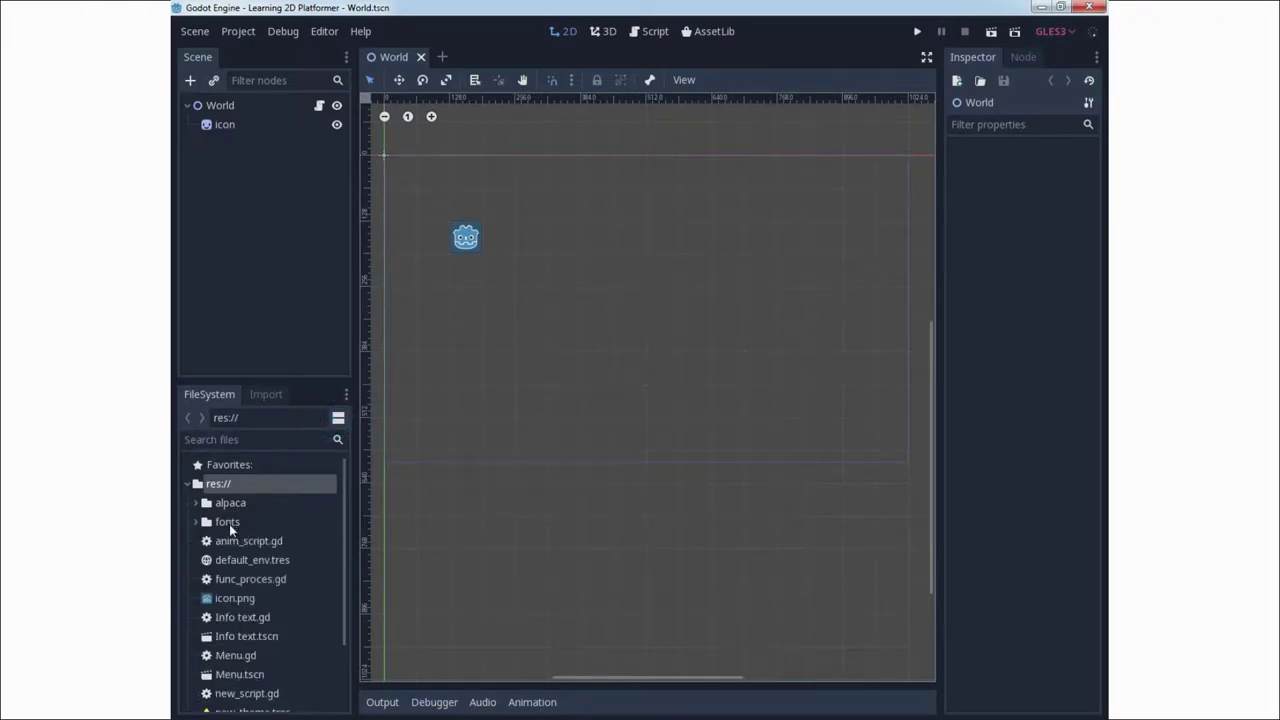
left_click(232, 506)
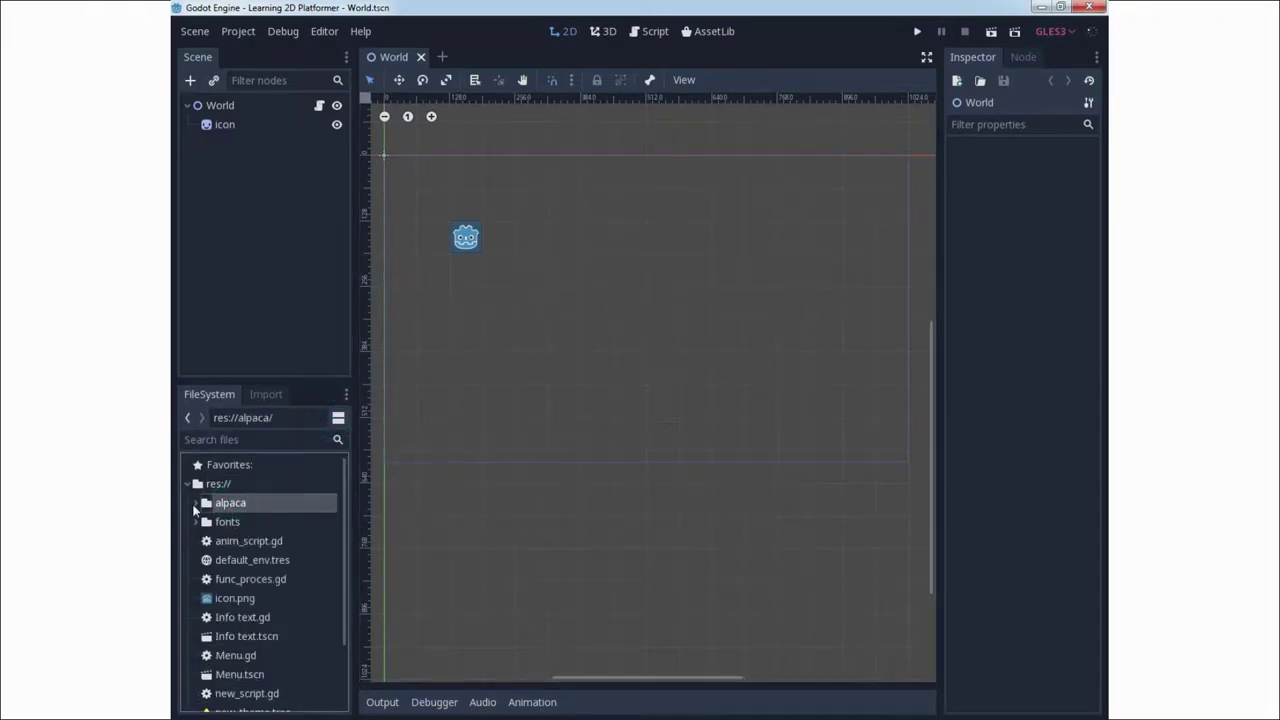
left_click(194, 505)
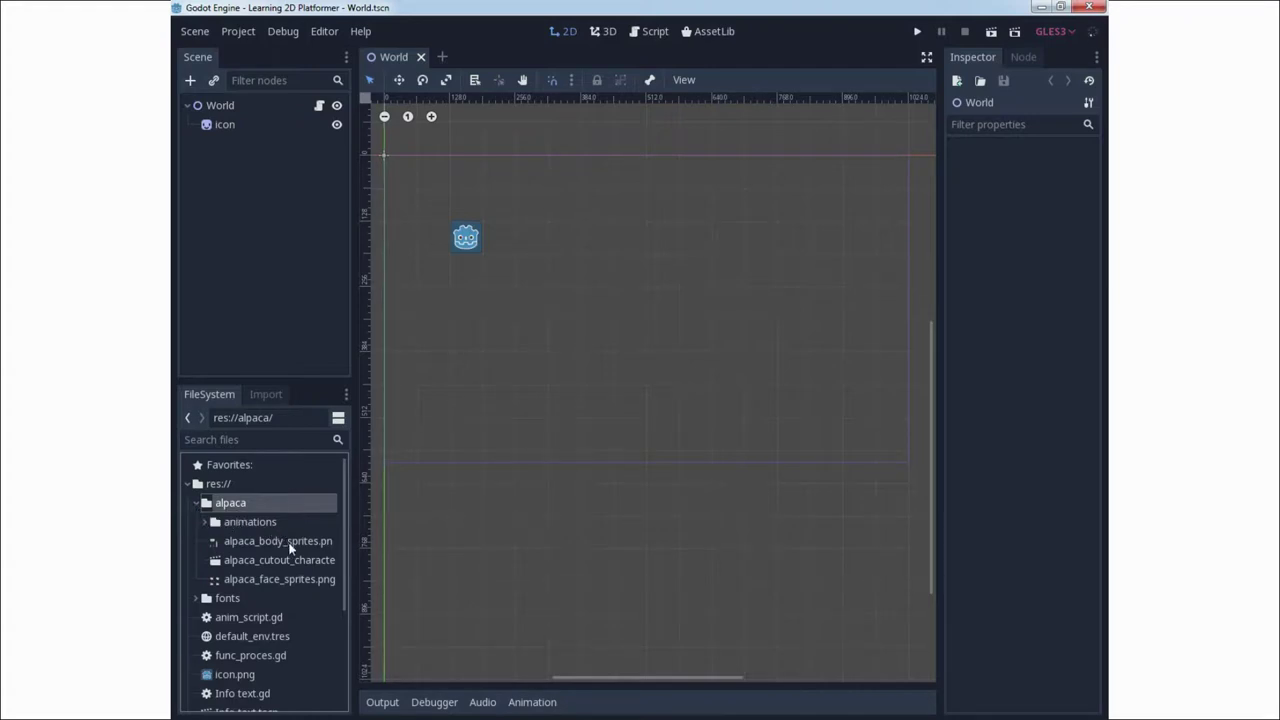
left_click(195, 504)
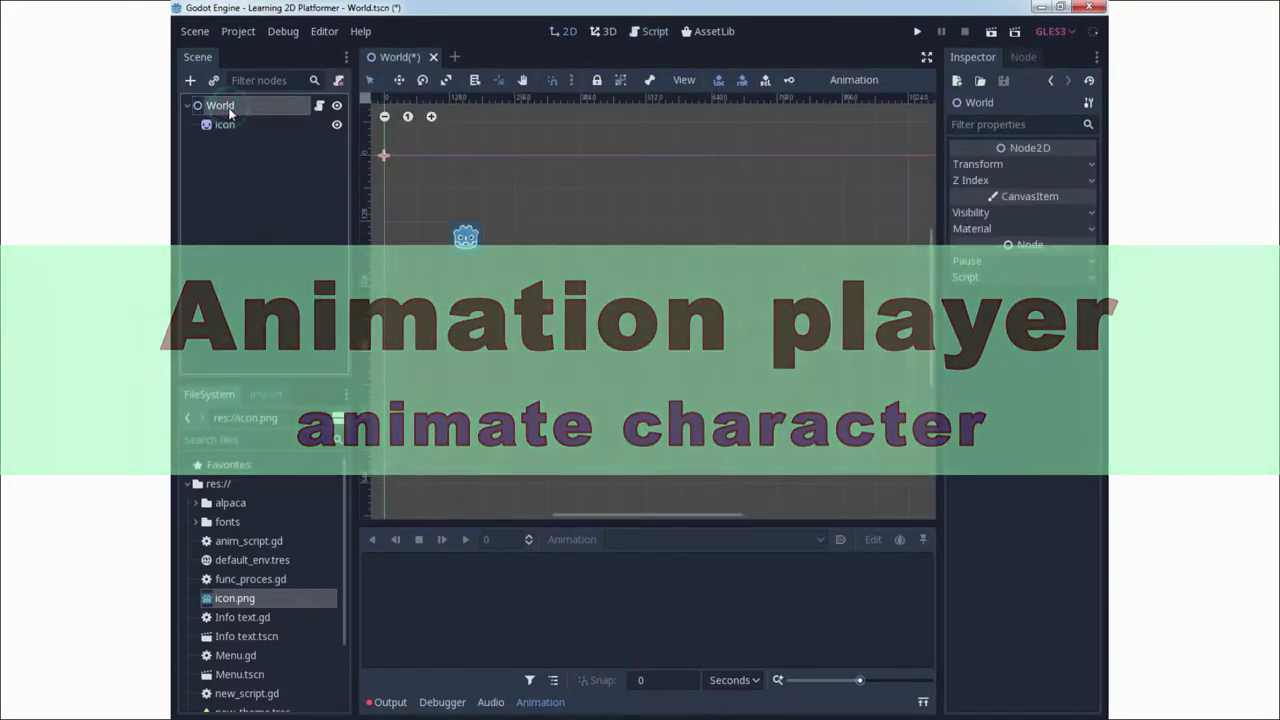
Add an AnimationPlayer node as a child of the World node
right_click(228, 106)
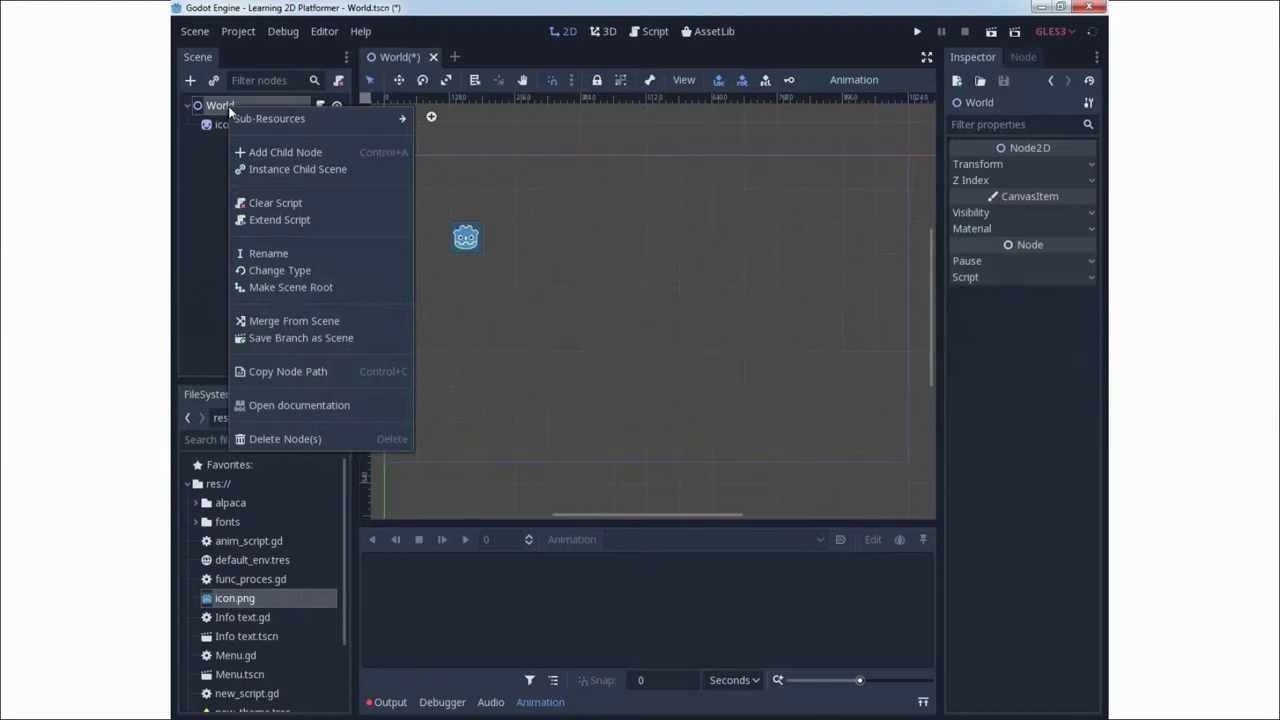
left_click(280, 154)
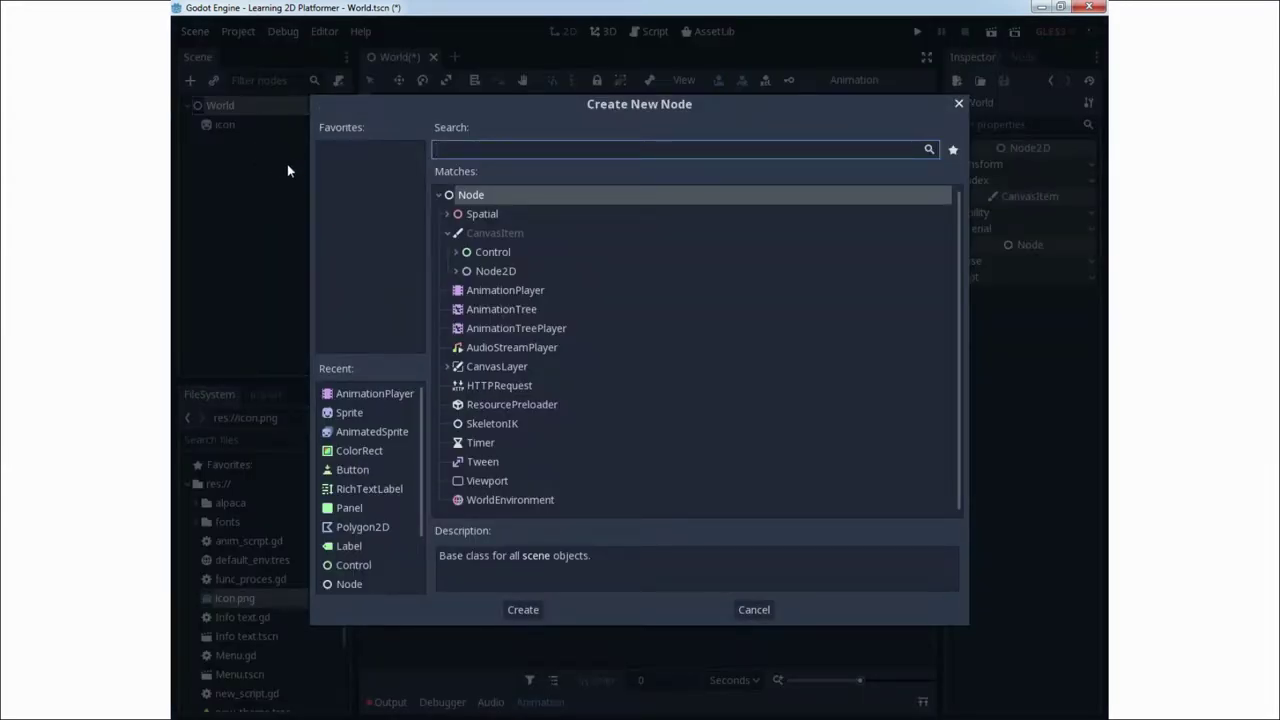
left_click(500, 292)
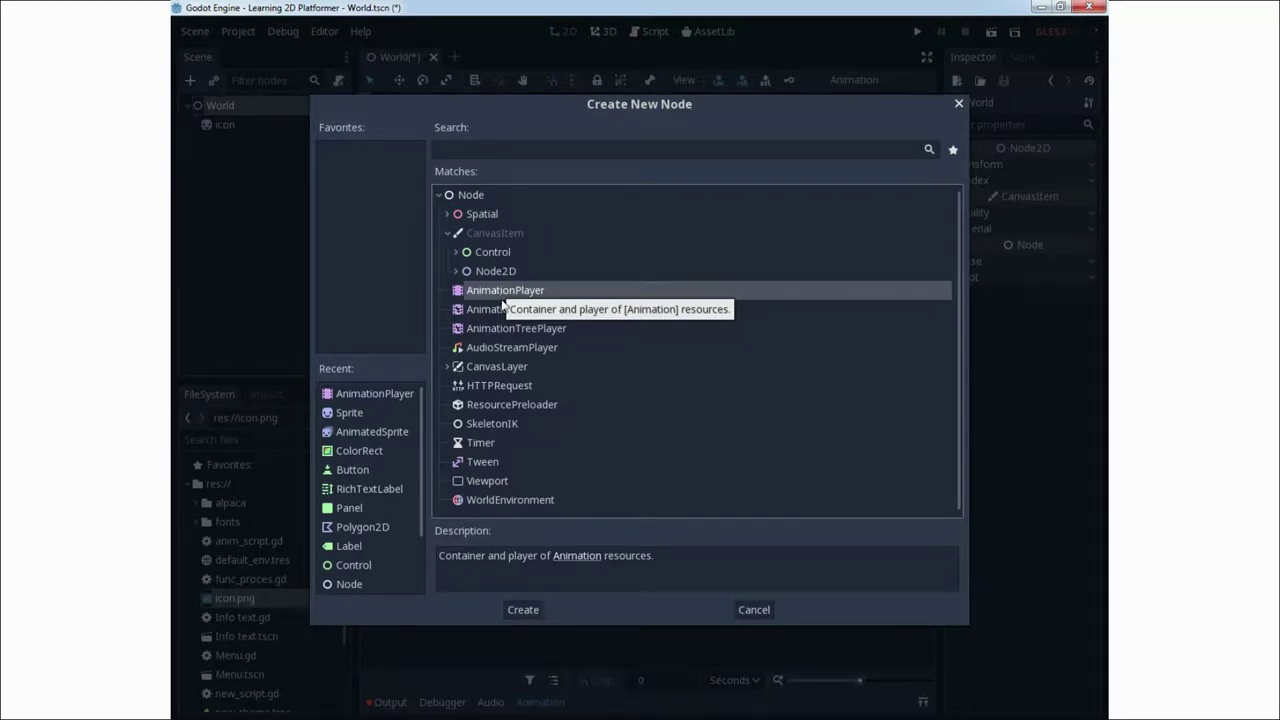
left_click(517, 609)
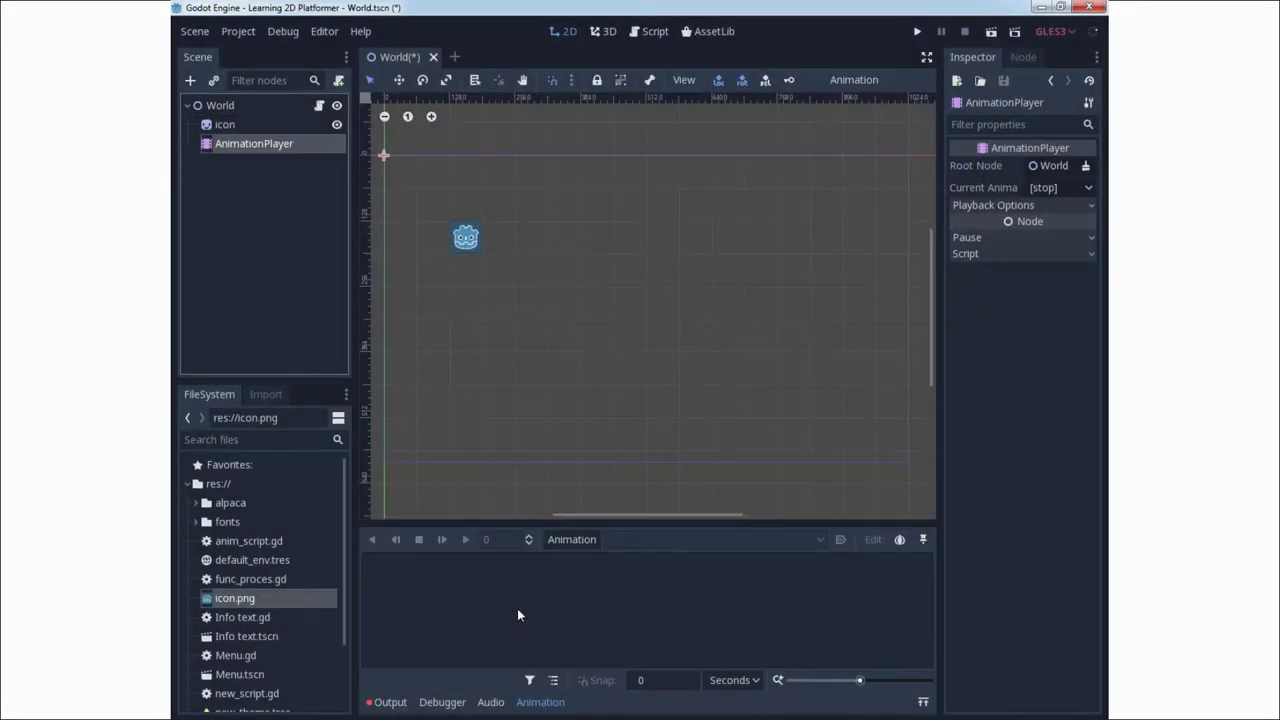
Reparent the AnimationPlayer node under the icon sprite and leave all nodes deselected
left_click_drag(254, 143, 233, 124)
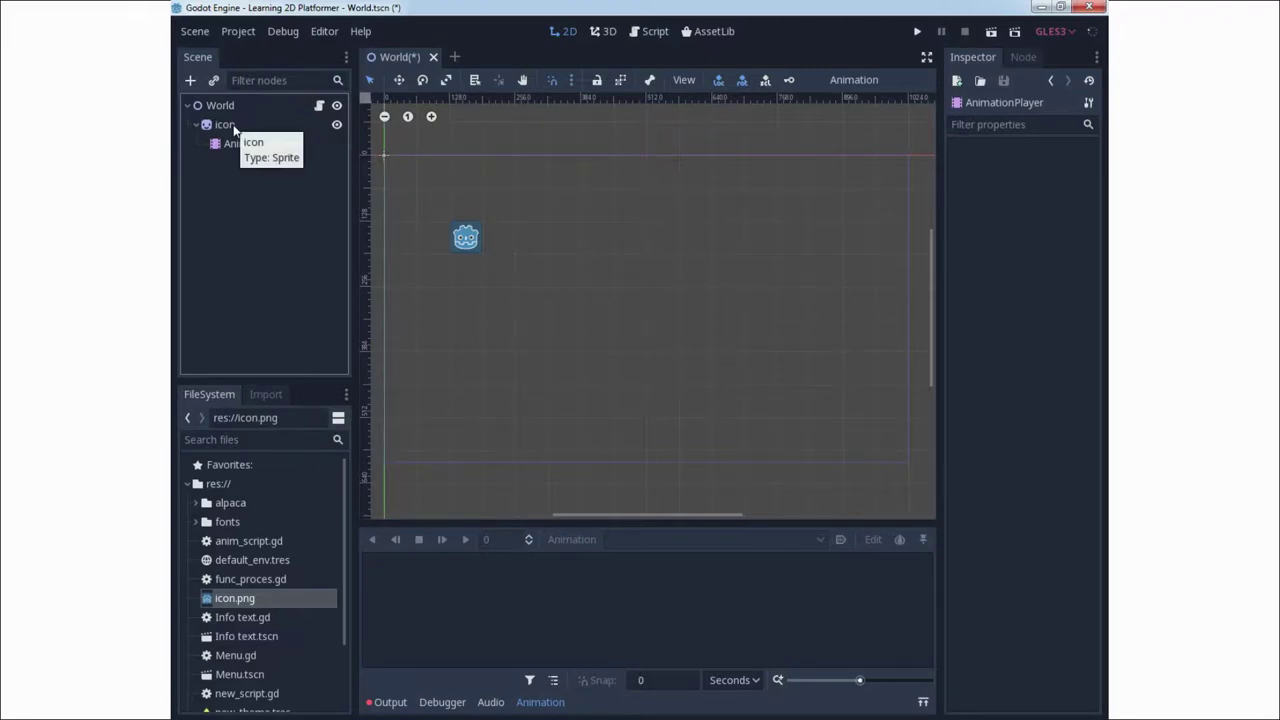
left_click(233, 124)
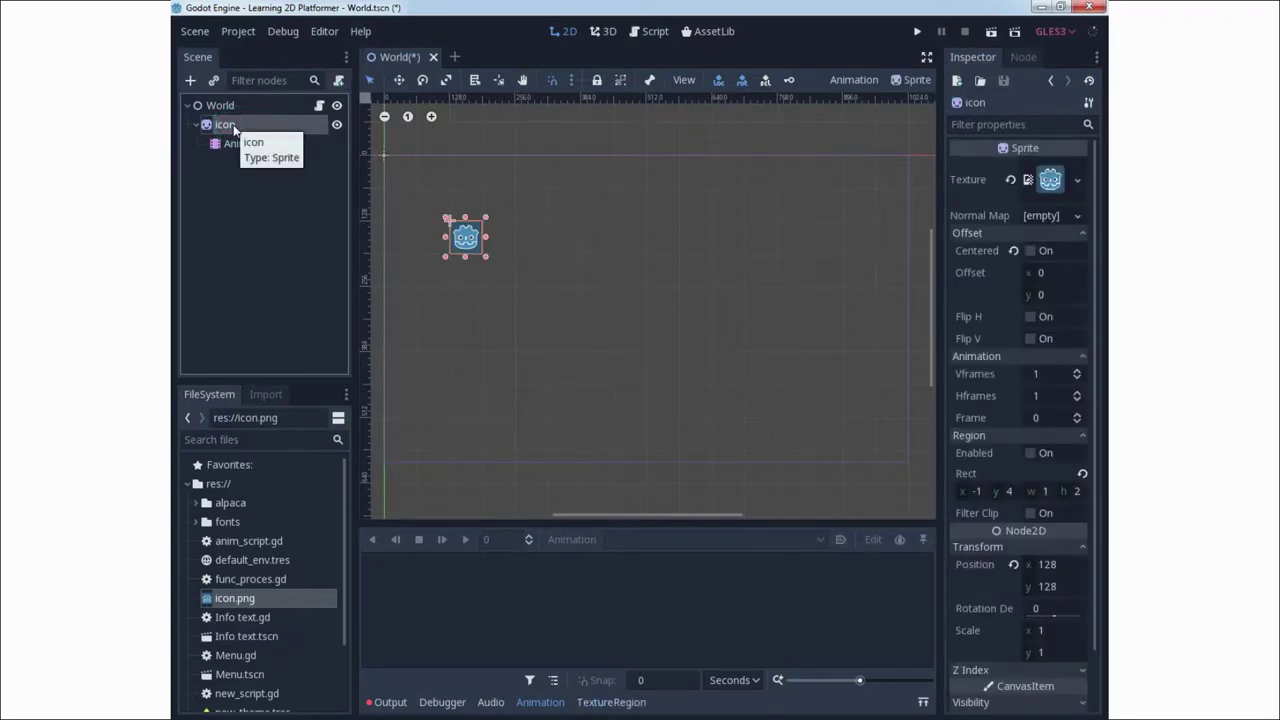
right_click(233, 124)
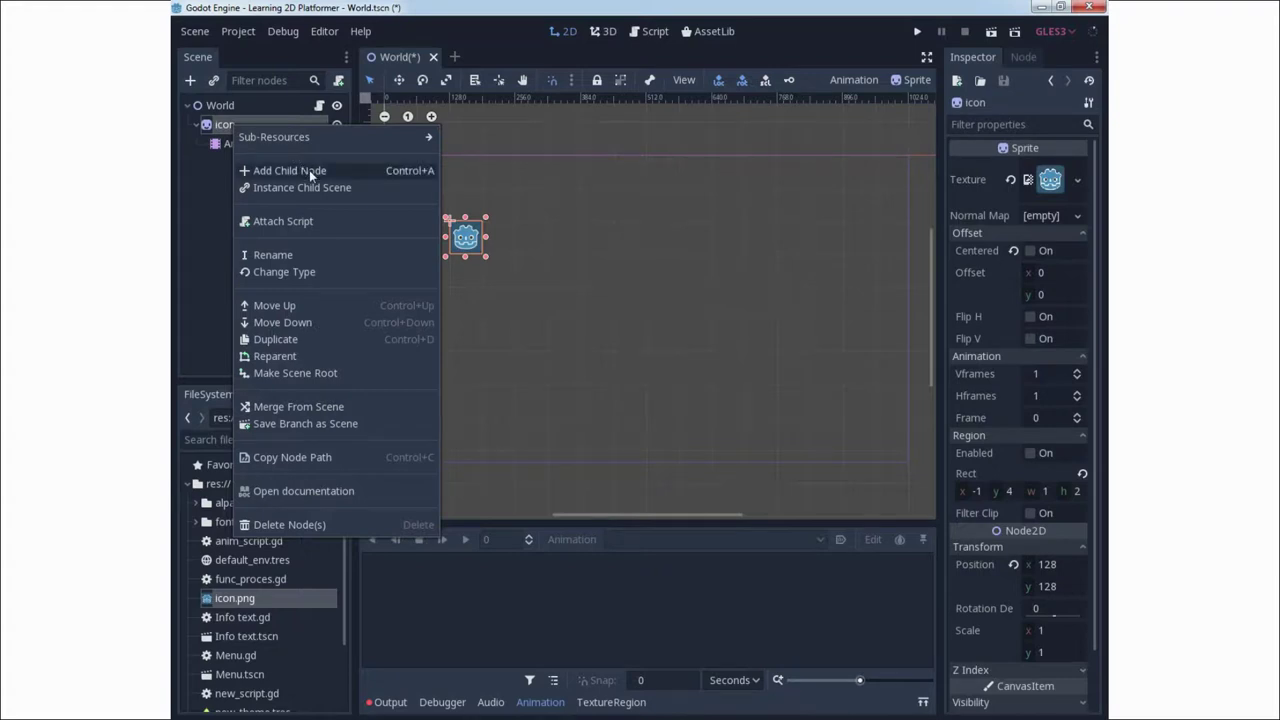
left_click(212, 178)
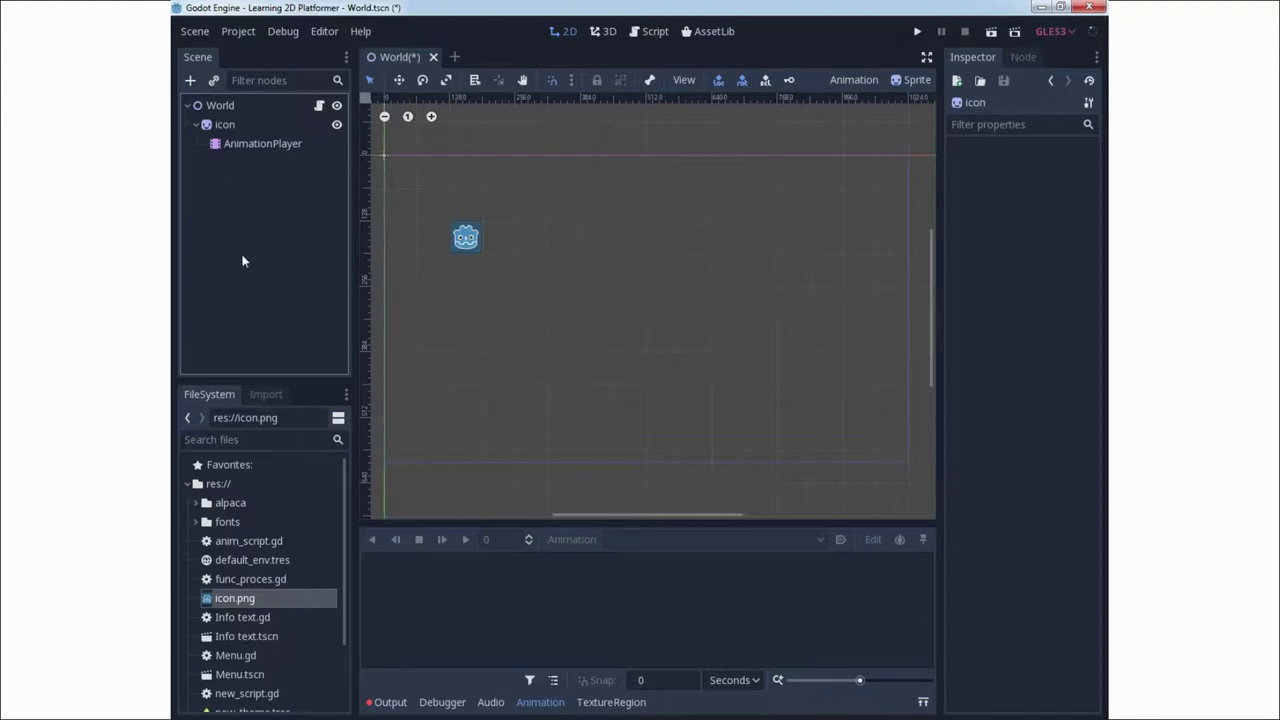
Replace the icon sprite's texture with alpaca_face_sprites.png from the project's alpaca folder
left_click(224, 501)
left_click(196, 506)
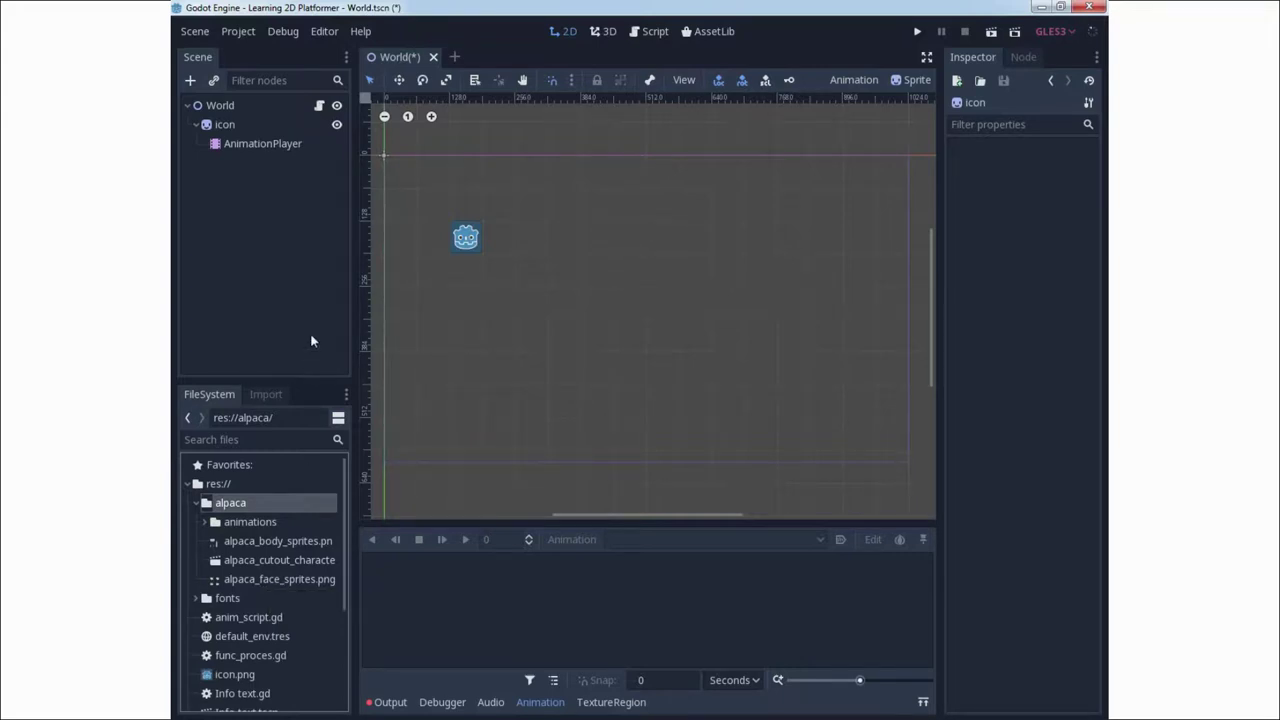
left_click(237, 127)
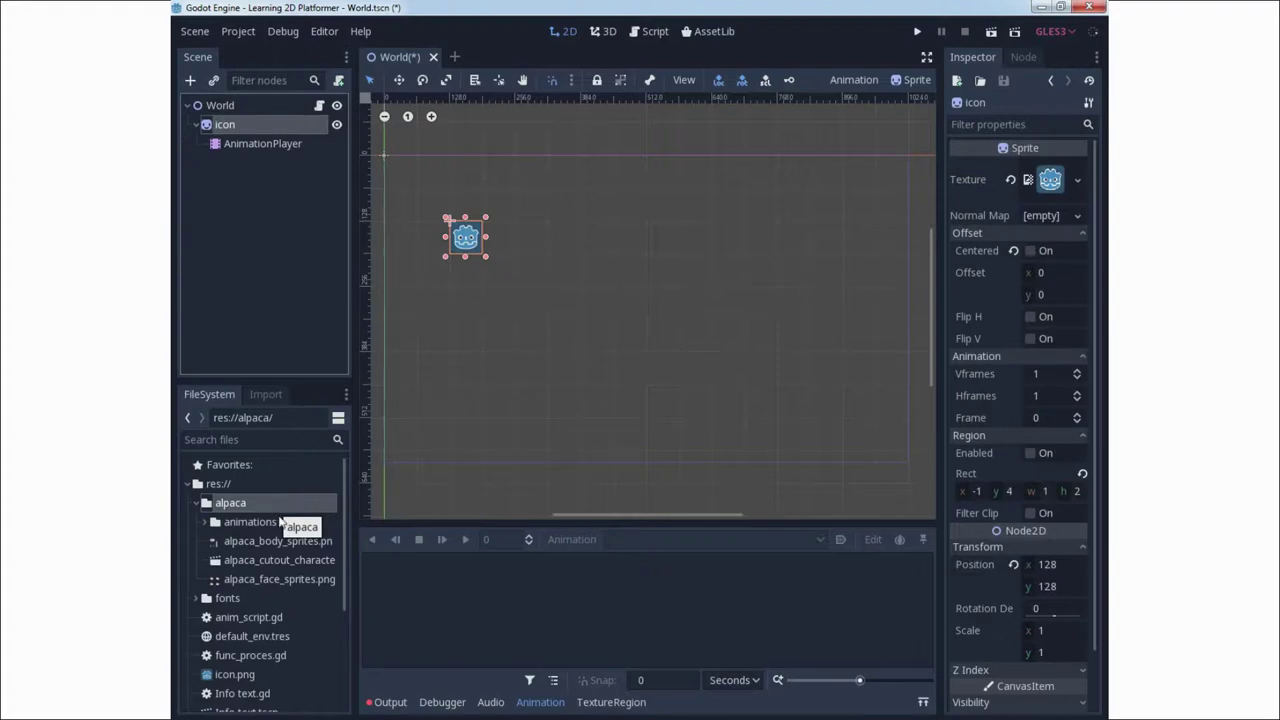
left_click_drag(269, 580, 1048, 186)
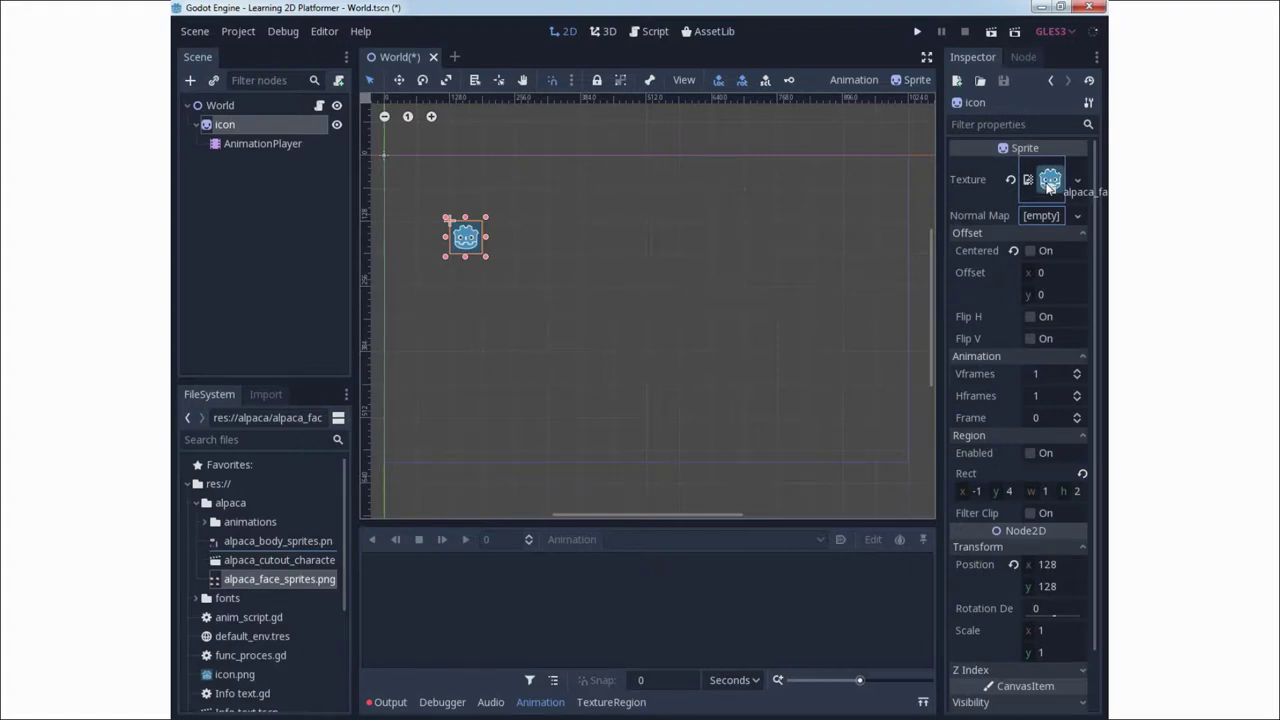
left_click_drag(1048, 186, 1049, 185)
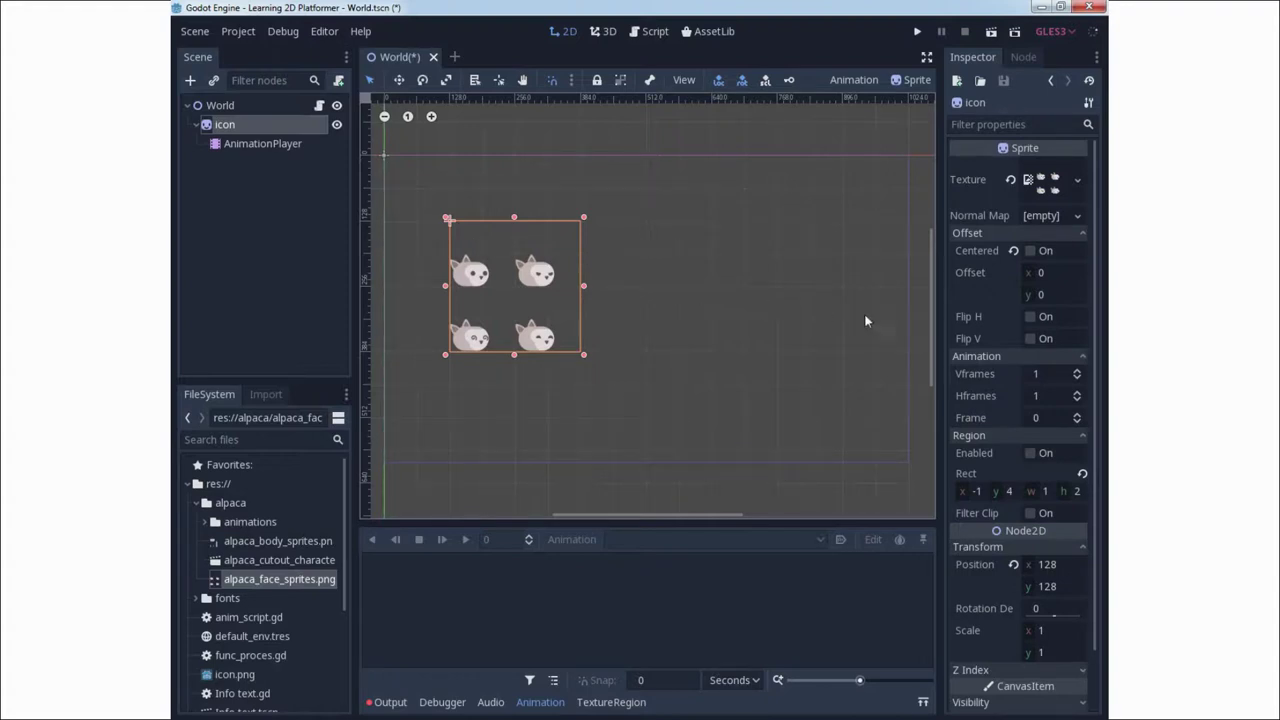
Split the icon sprite's texture into a frame grid with Vframes 2 and Hframes 2
left_click(1037, 376)
type("2")
left_click(1037, 396)
type("2")
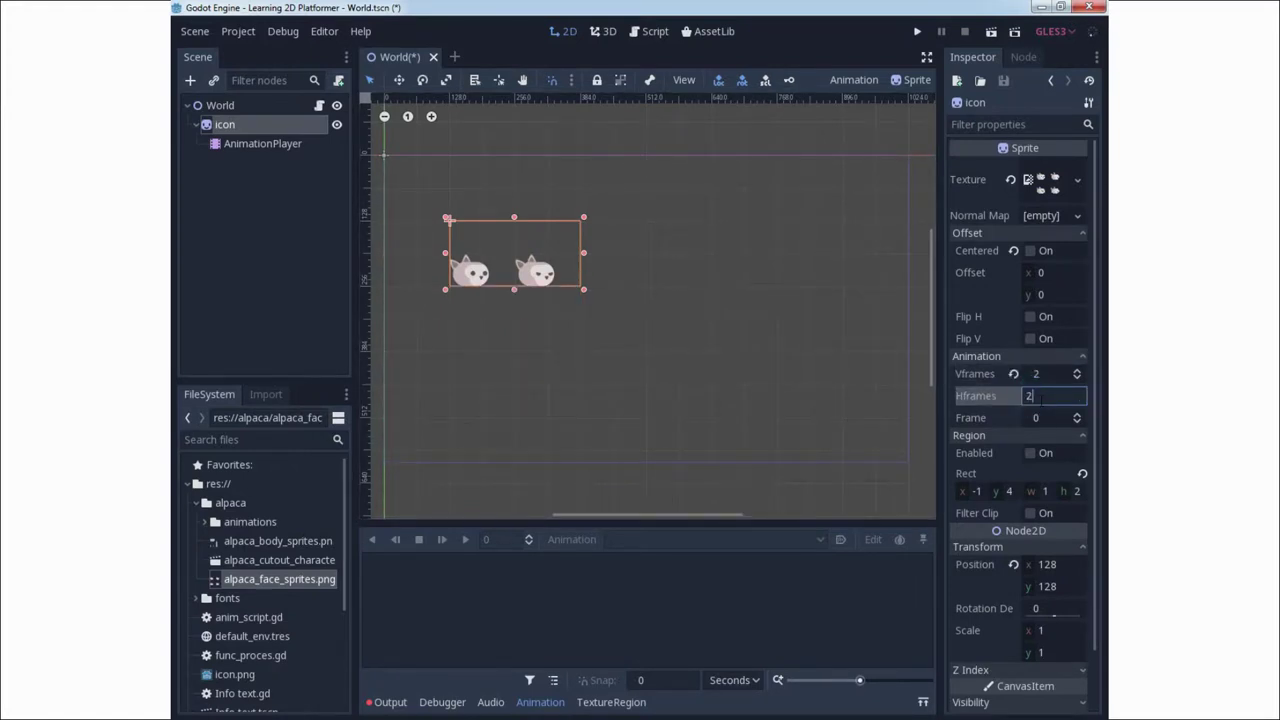
key("Return")
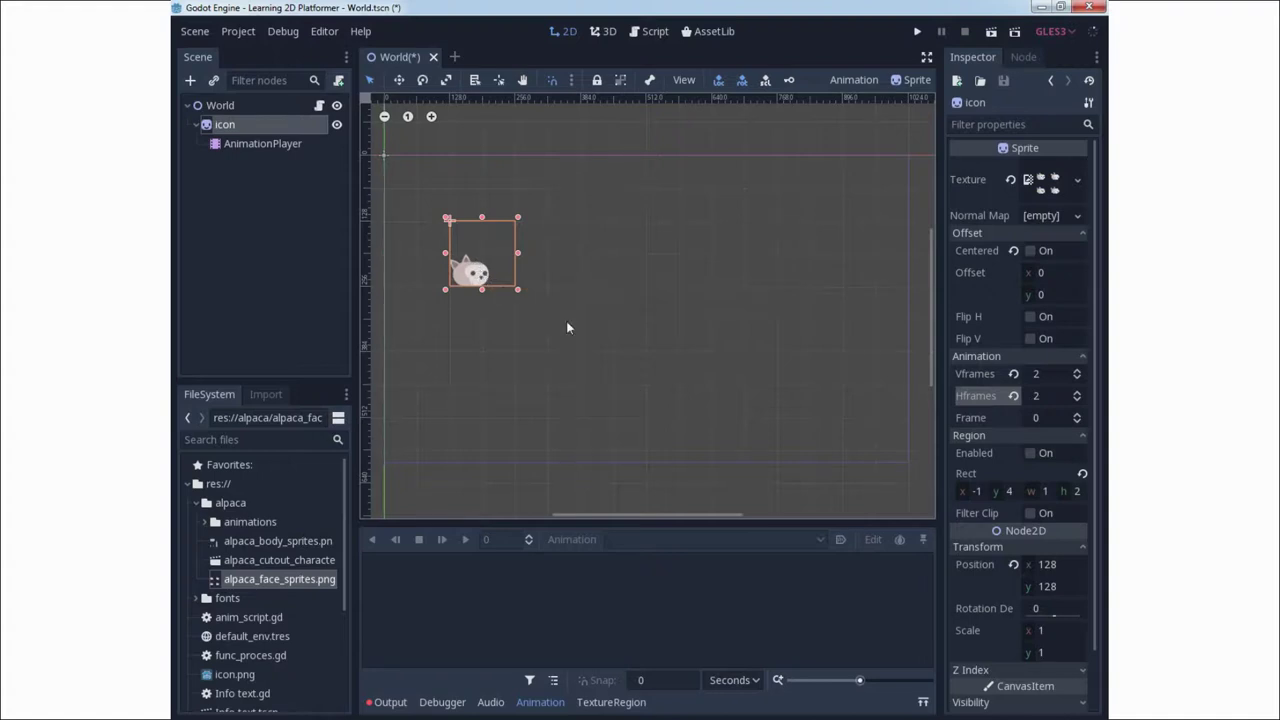
Try the icon sprite's frames 1, 2 and 3, return it to frame 0 and deselect it
left_click(1034, 422)
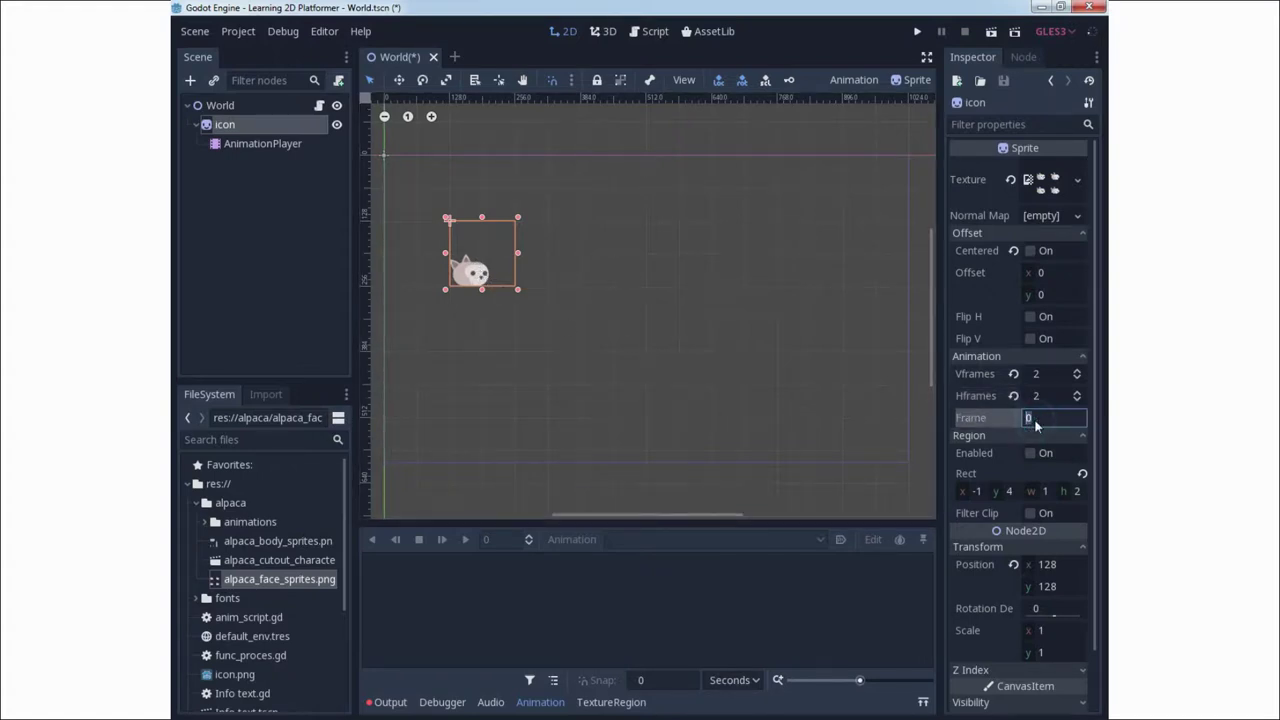
type("1")
key("Return")
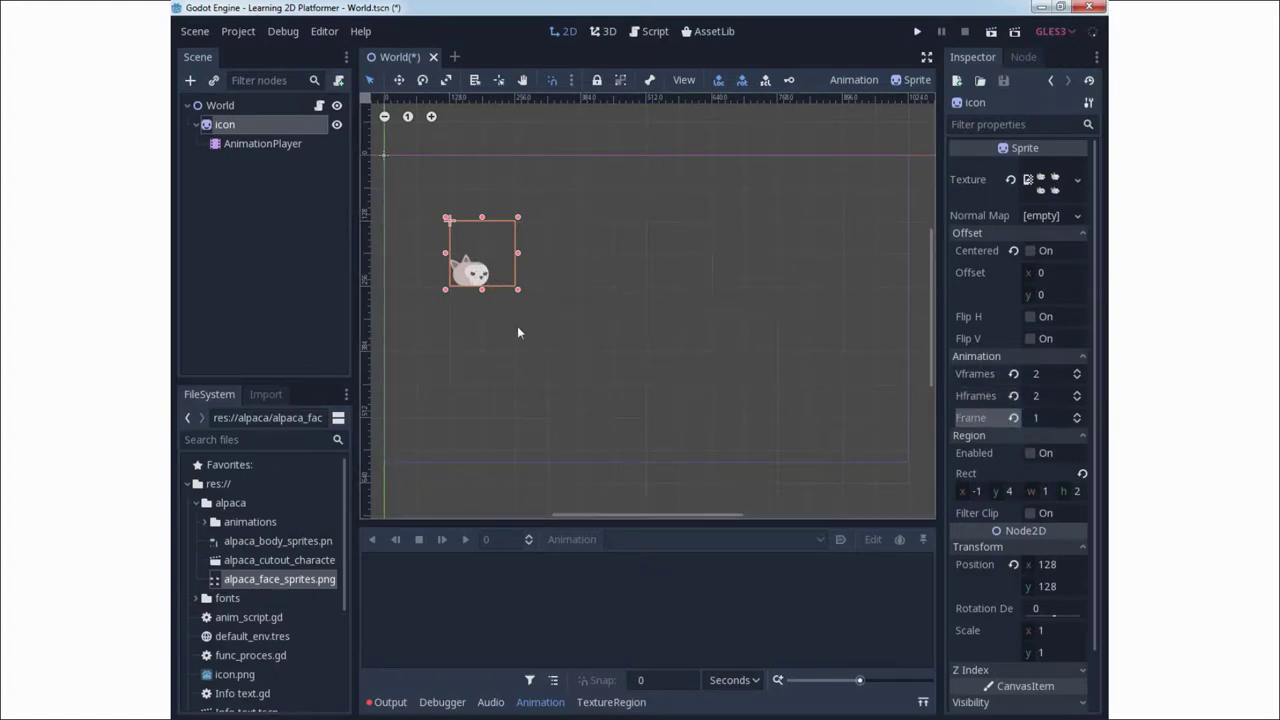
left_click(1036, 418)
type("2")
key("Return")
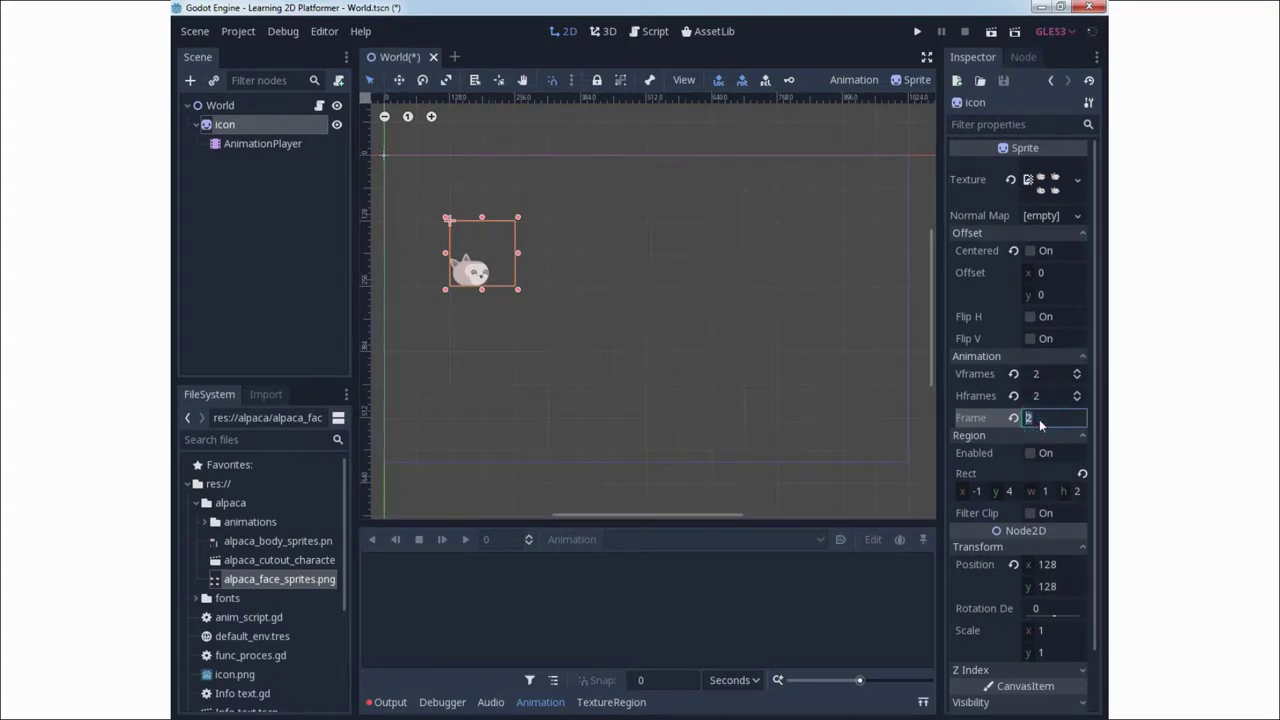
type("3")
key("Return")
left_click(1041, 418)
type("0")
key("Return")
left_click(716, 323)
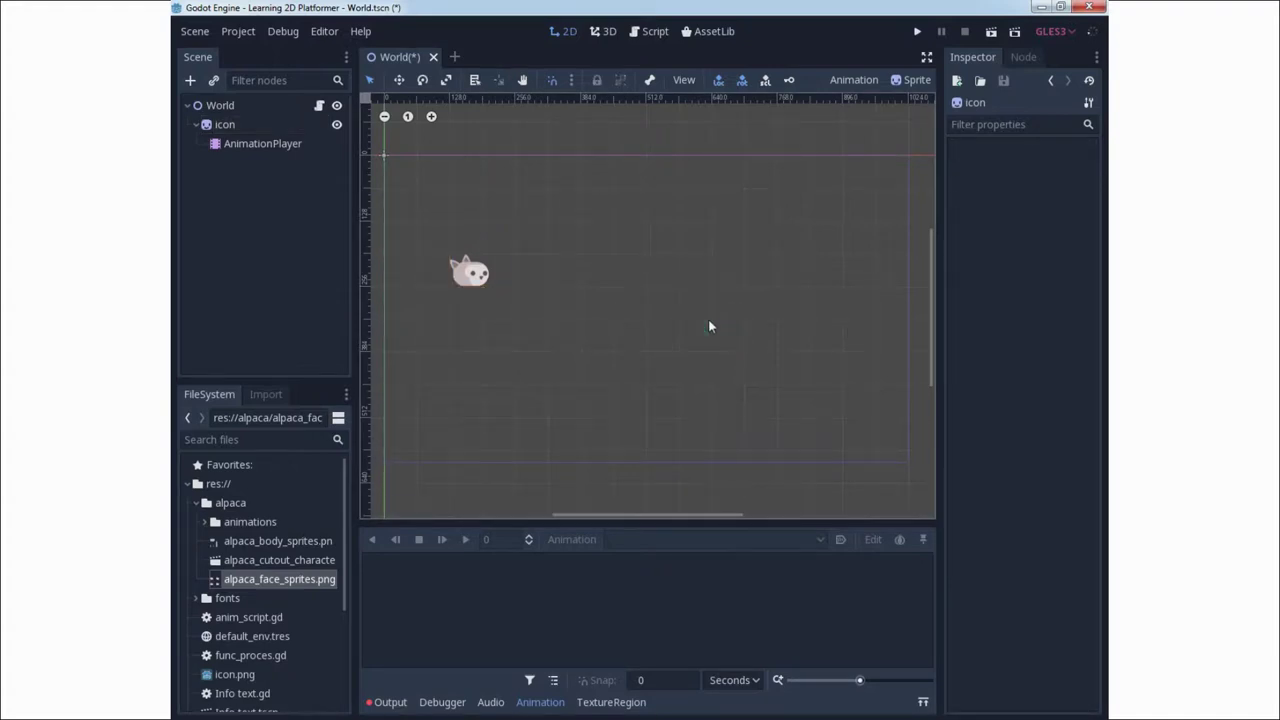
Try the horizontal flip on the icon sprite and turn it back off
left_click(466, 280)
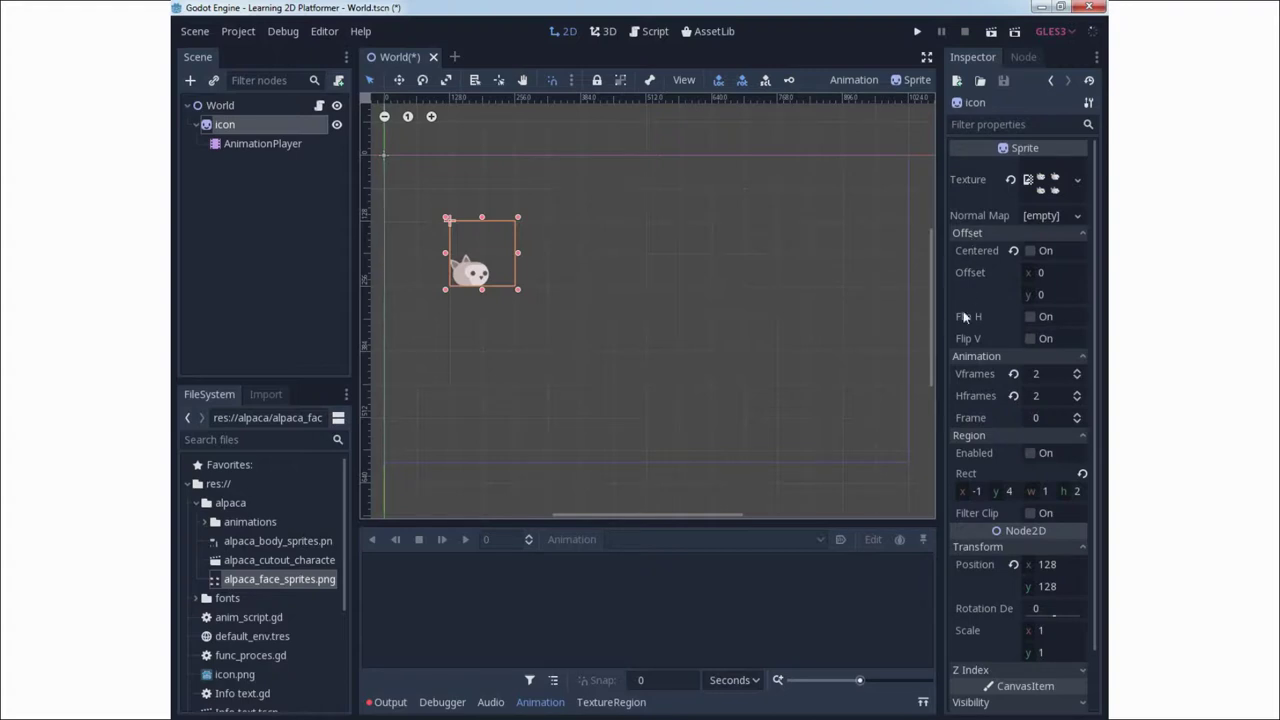
mouse_move(965, 317)
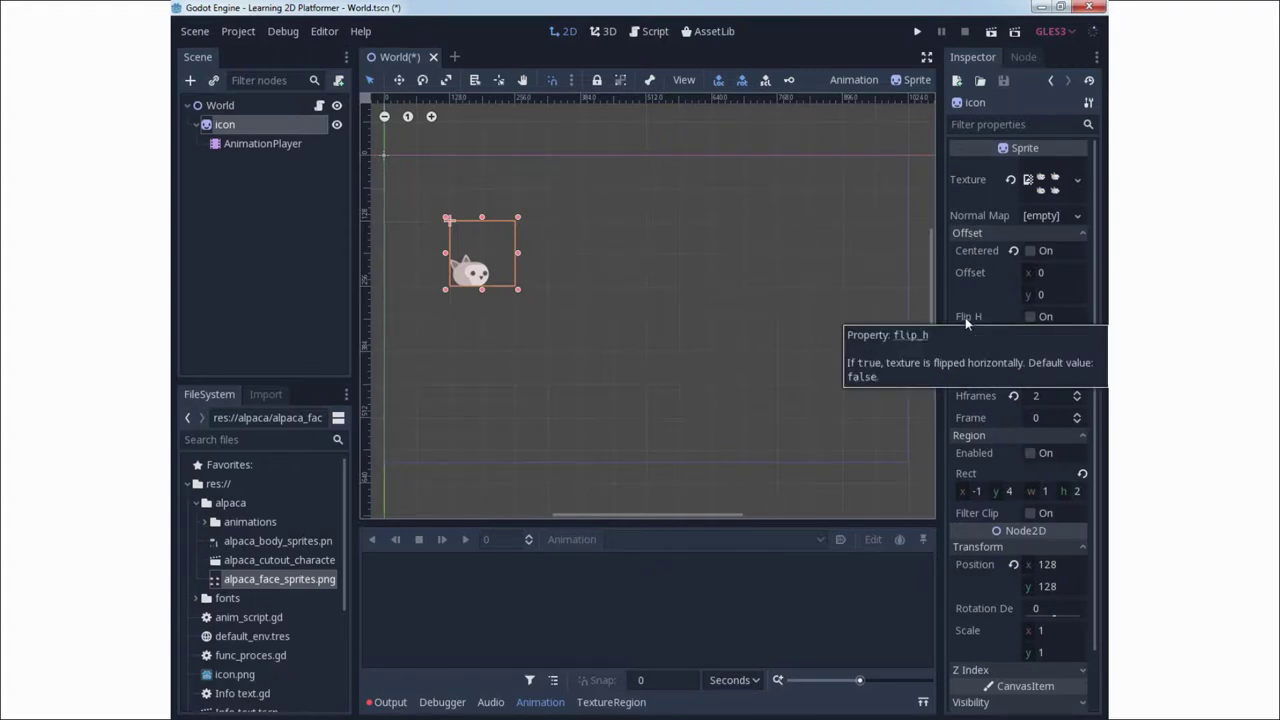
left_click(1031, 316)
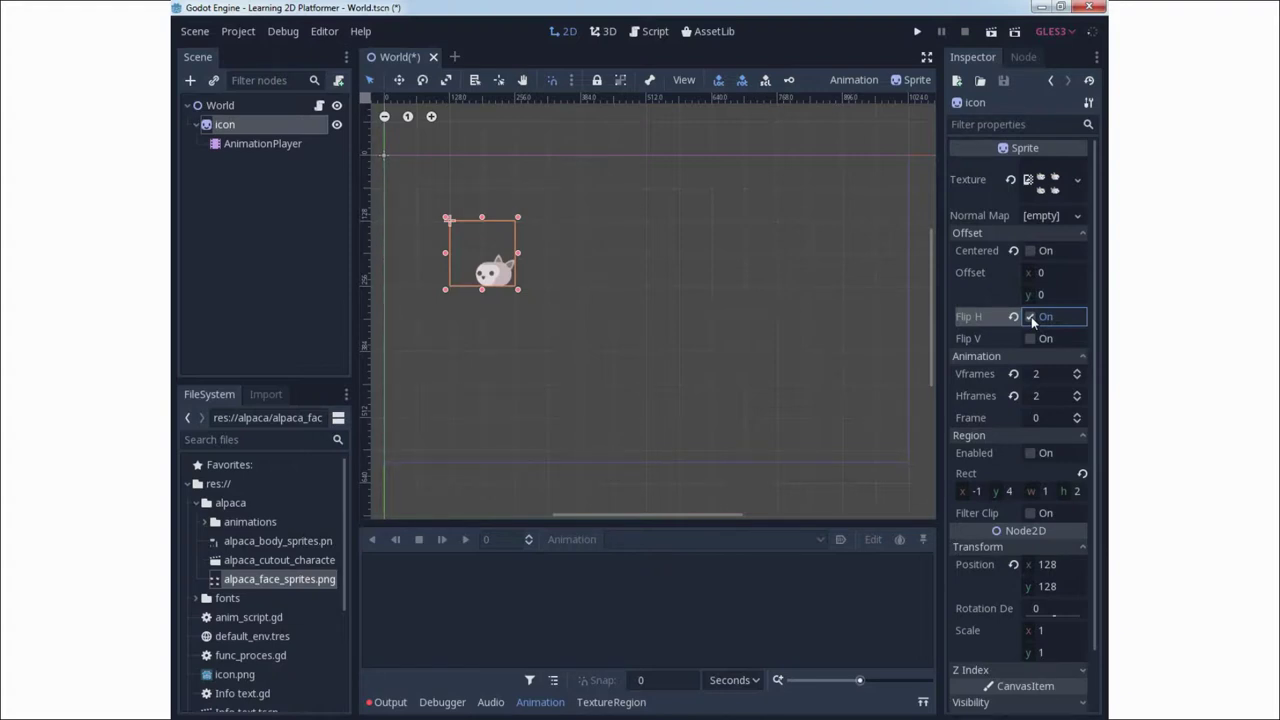
left_click(1031, 317)
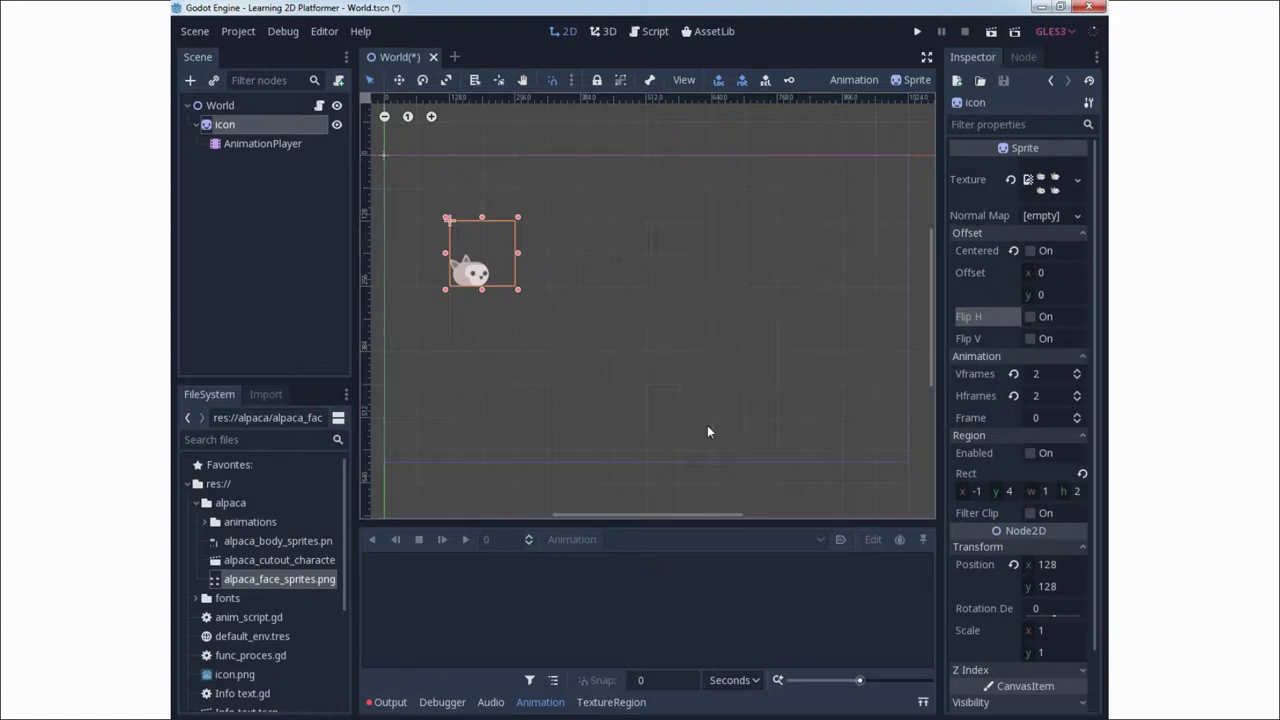
Create a new animation named "Looking right" in the AnimationPlayer
left_click(267, 146)
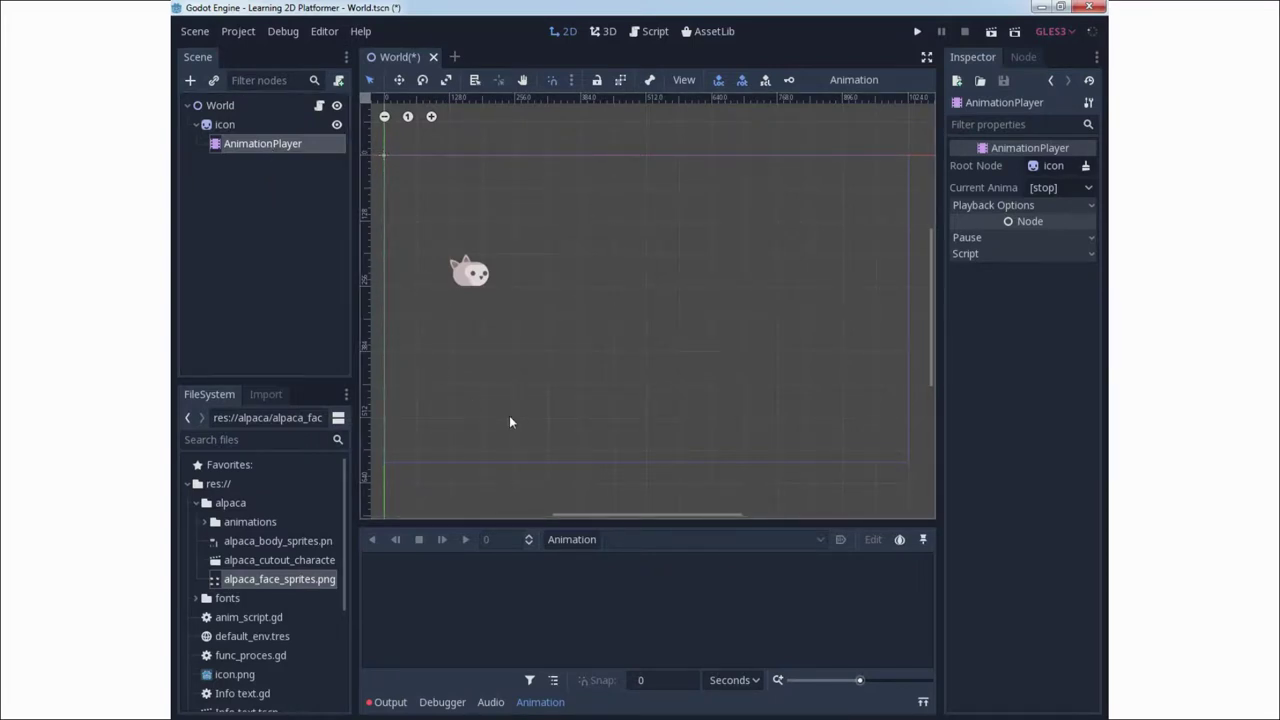
left_click(572, 540)
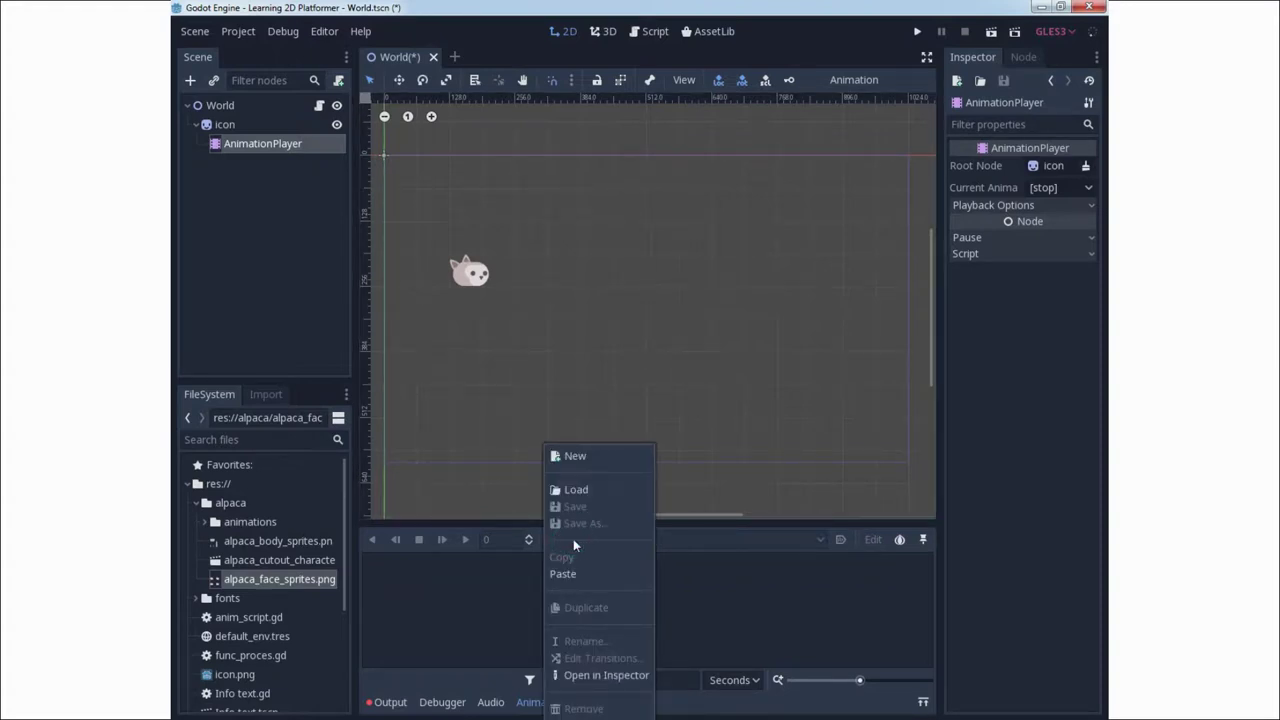
left_click(594, 457)
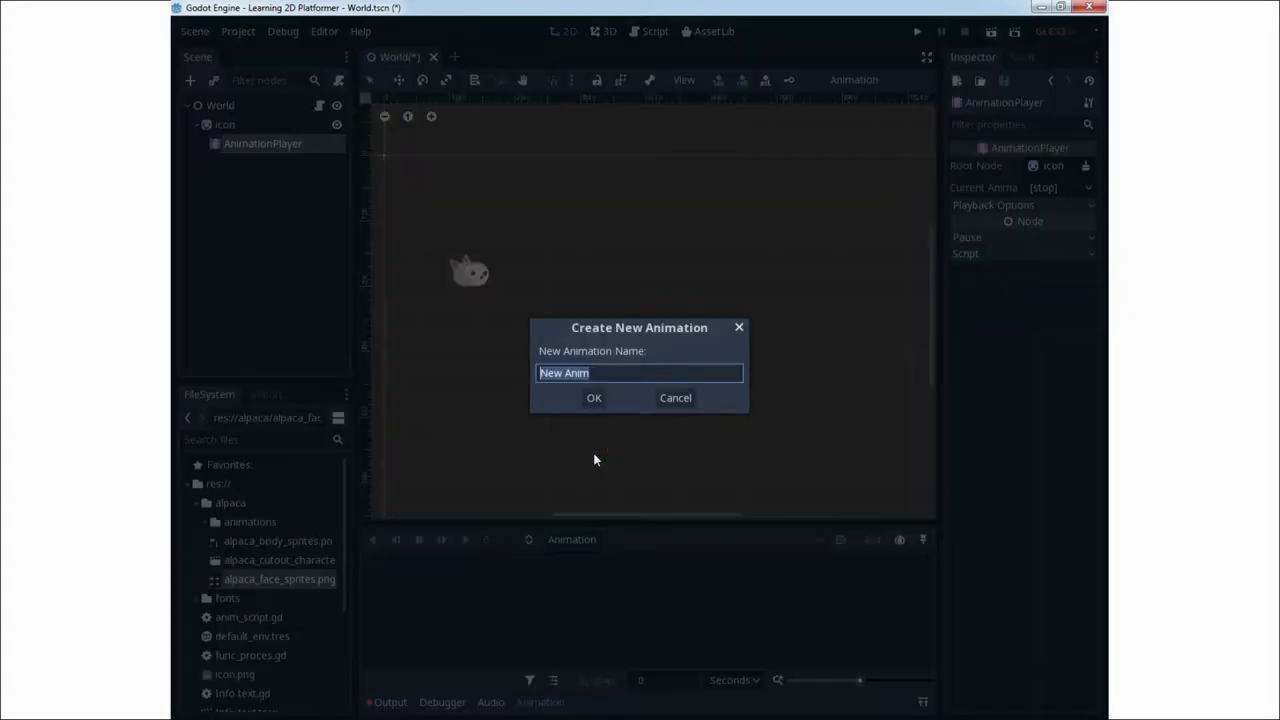
key("BackSpace")
type("Looking right")
left_click(600, 399)
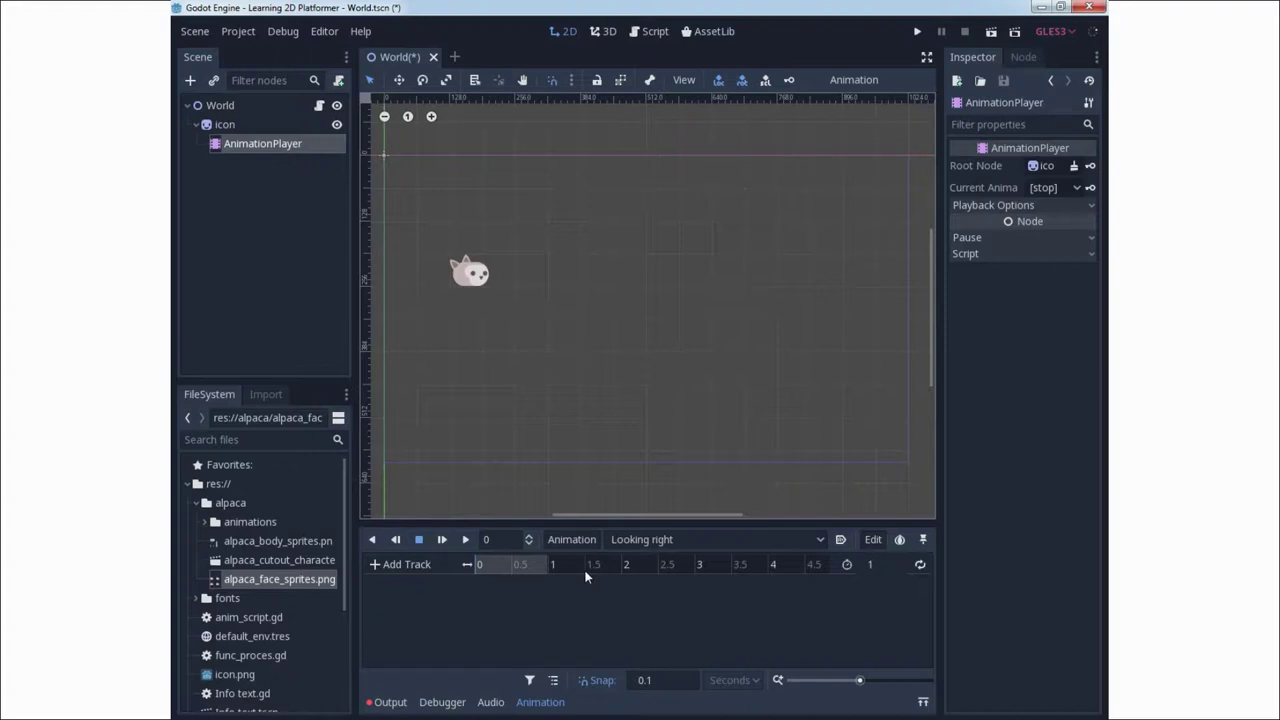
Key the icon sprite's disabled Flip H property at 0 seconds on a new track of the "Looking right" animation
left_click(224, 125)
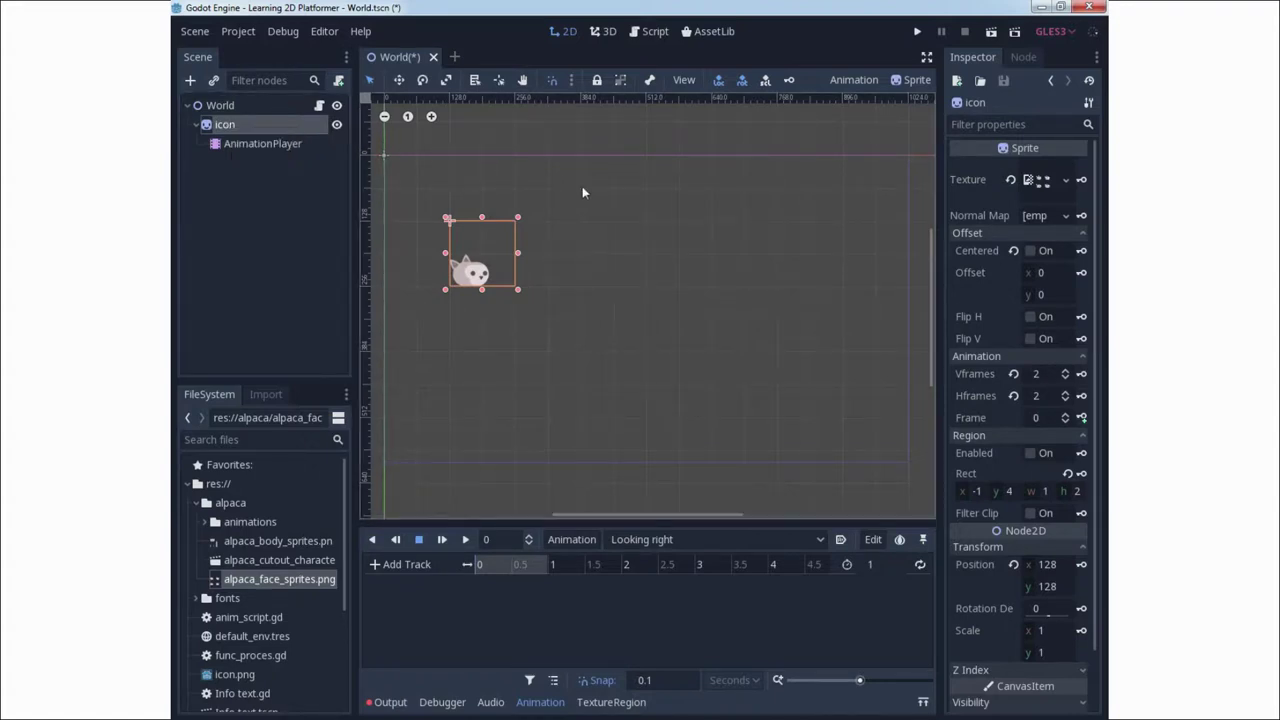
left_click(1081, 318)
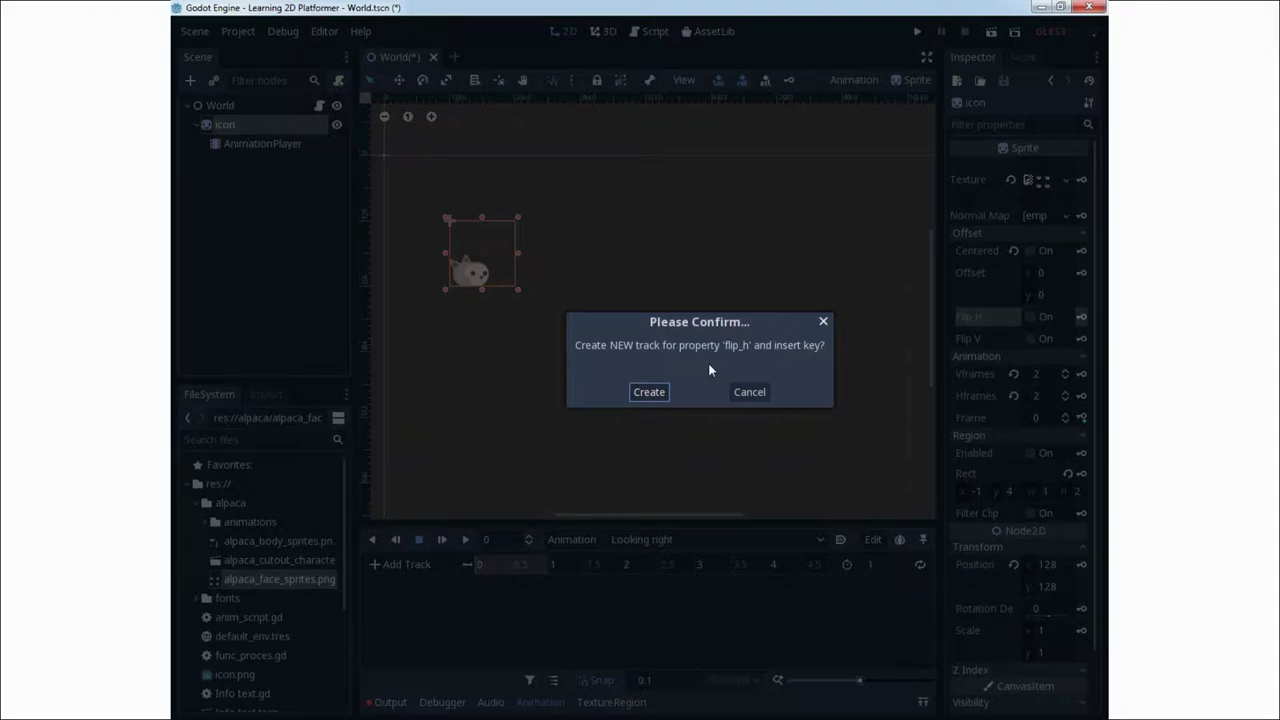
left_click(649, 392)
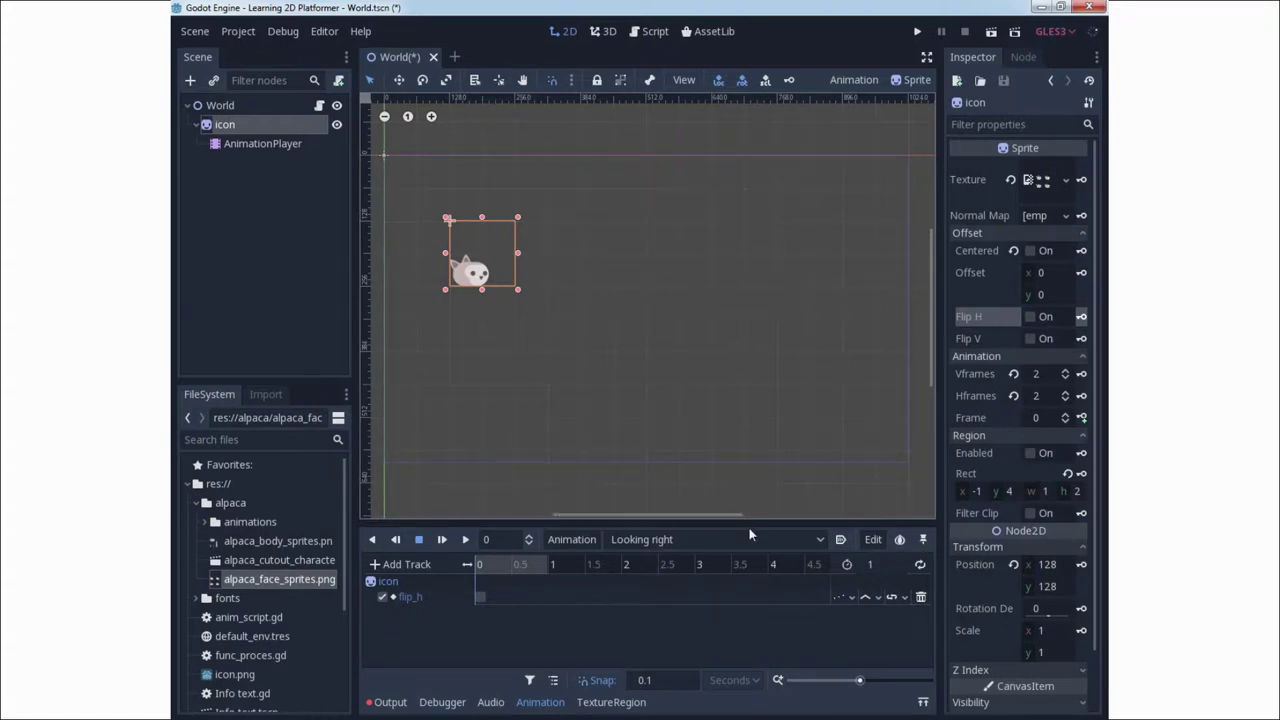
Create a second animation named "Looking left" in the AnimationPlayer
left_click(571, 539)
left_click(598, 457)
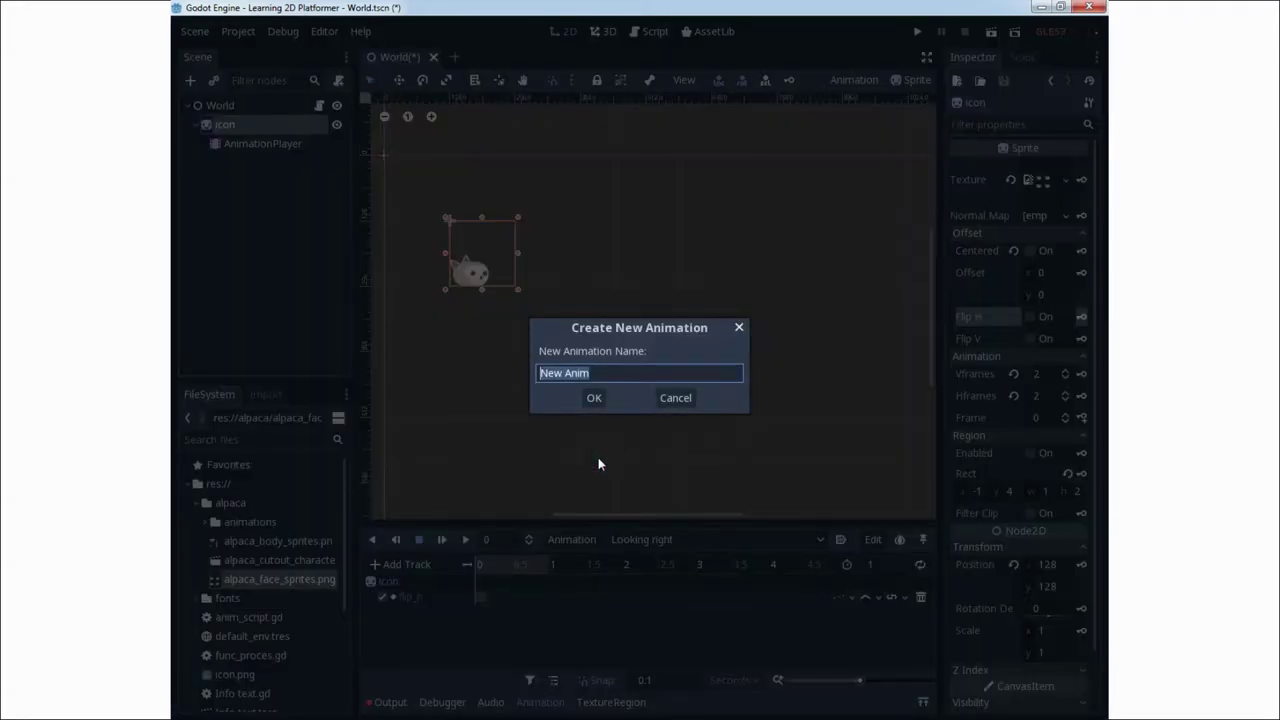
key("BackSpace")
type("Looking left")
left_click(594, 398)
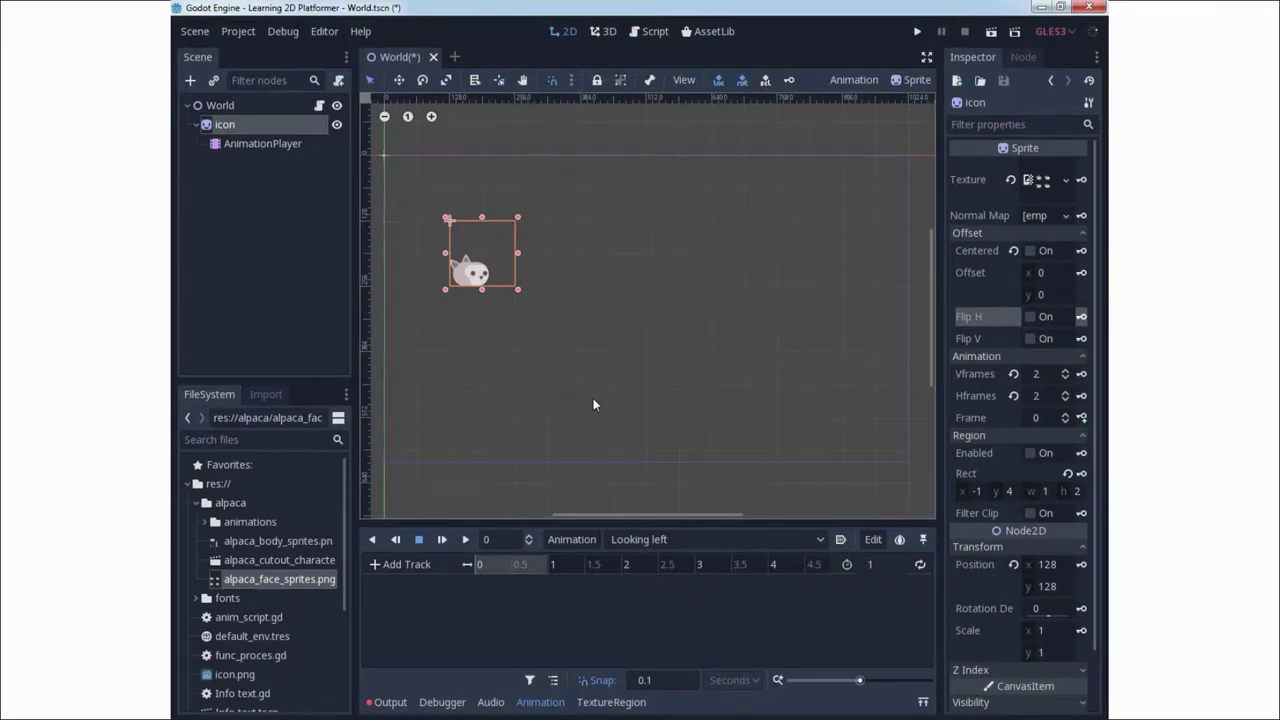
Enable Flip H on the icon sprite and key it at 0 seconds on a new track of the "Looking left" animation
left_click(1030, 317)
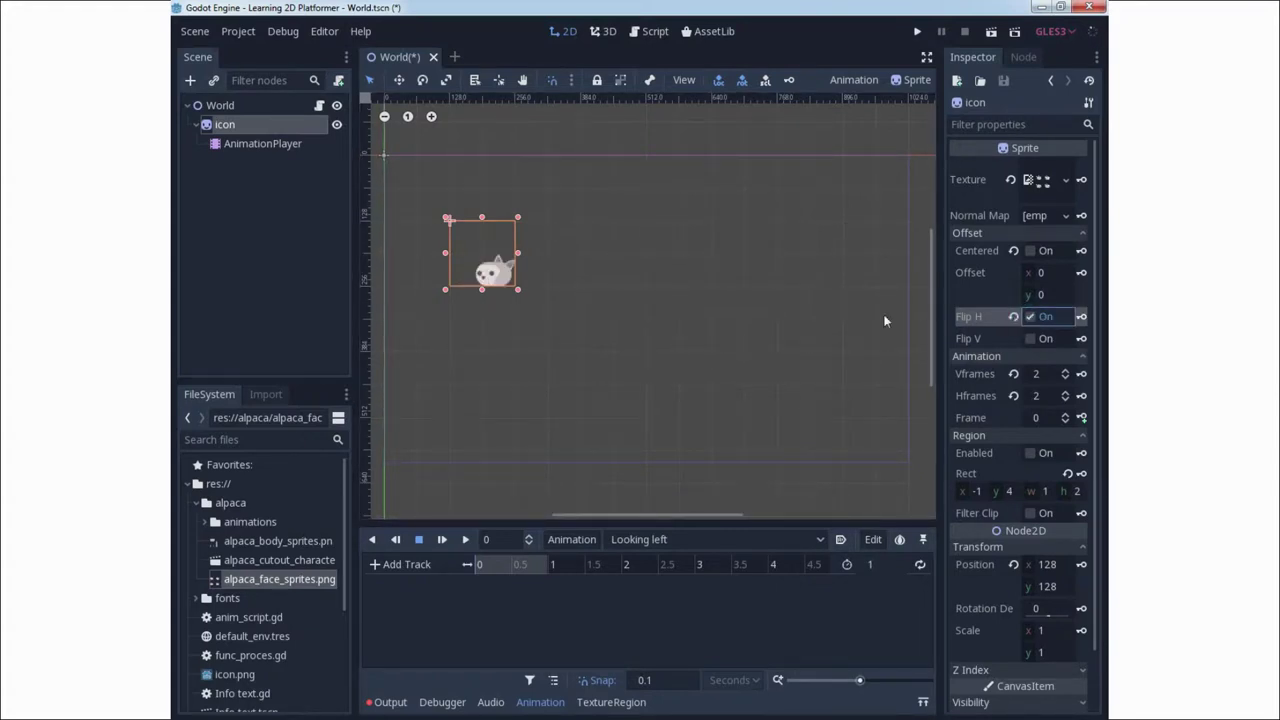
left_click(1081, 317)
left_click(589, 392)
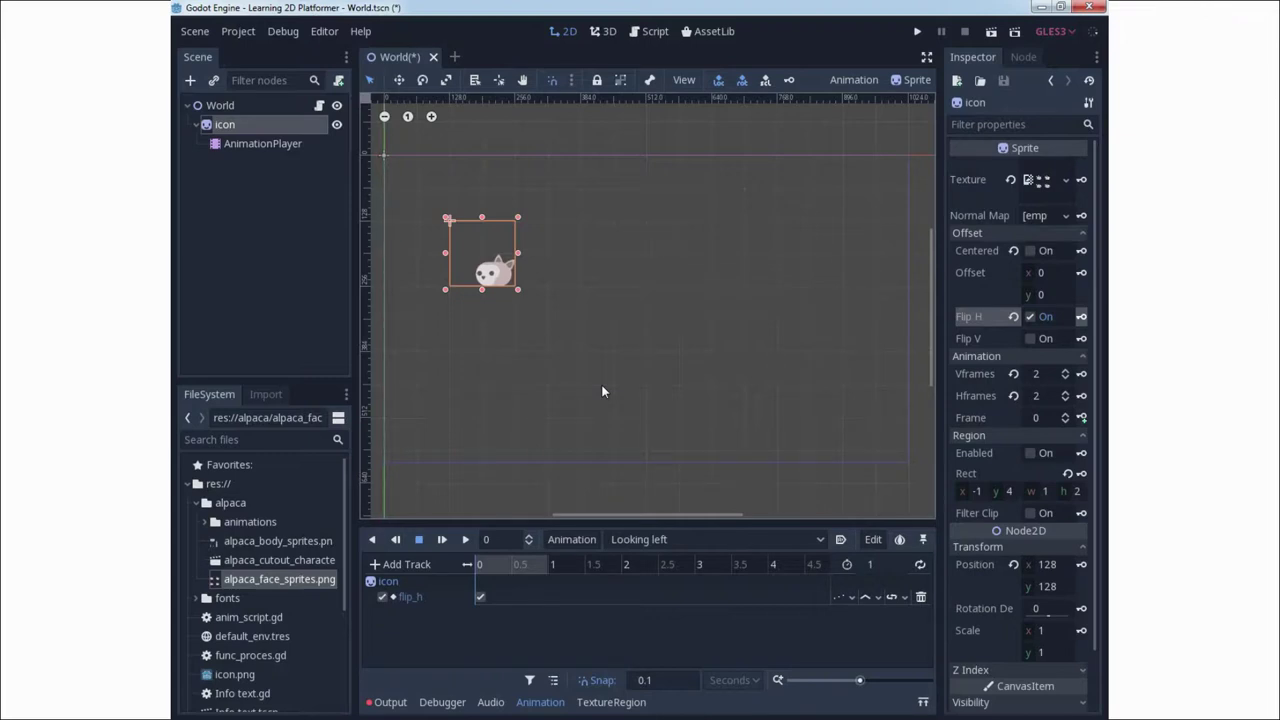
Open the script attached to the World node and add a _process(delta) function on line 3
left_click(320, 106)
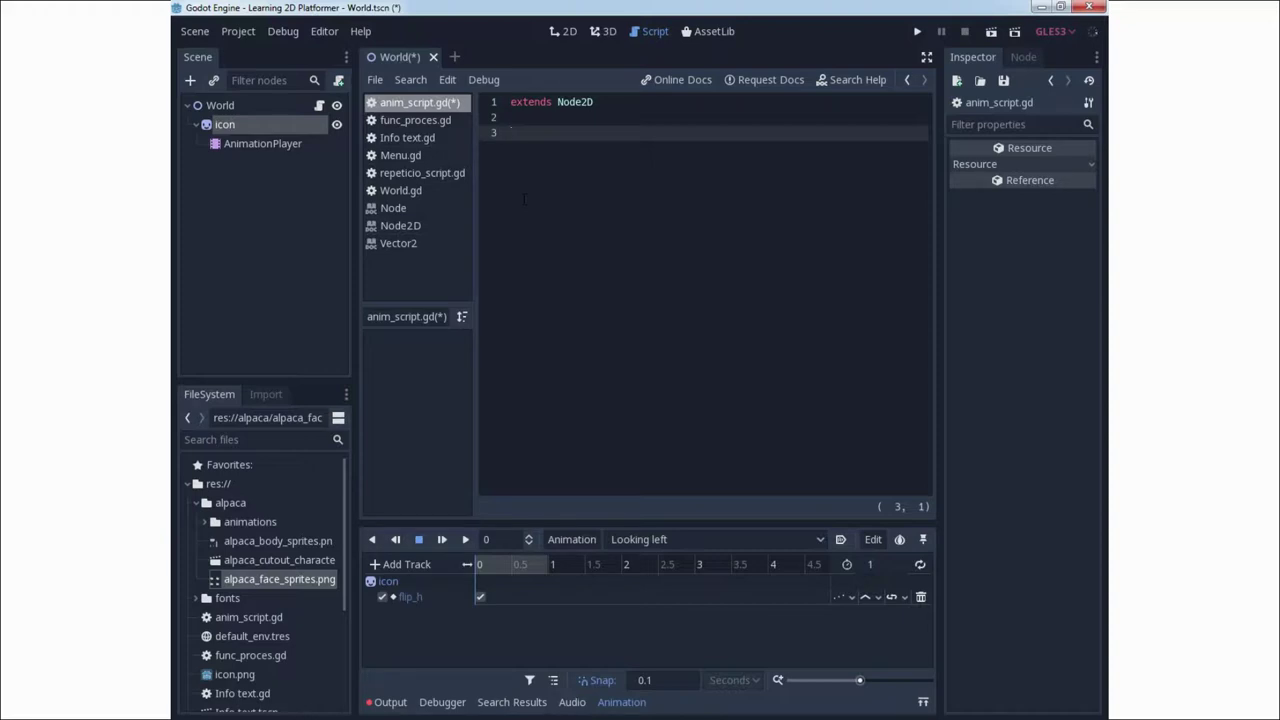
type("func _")
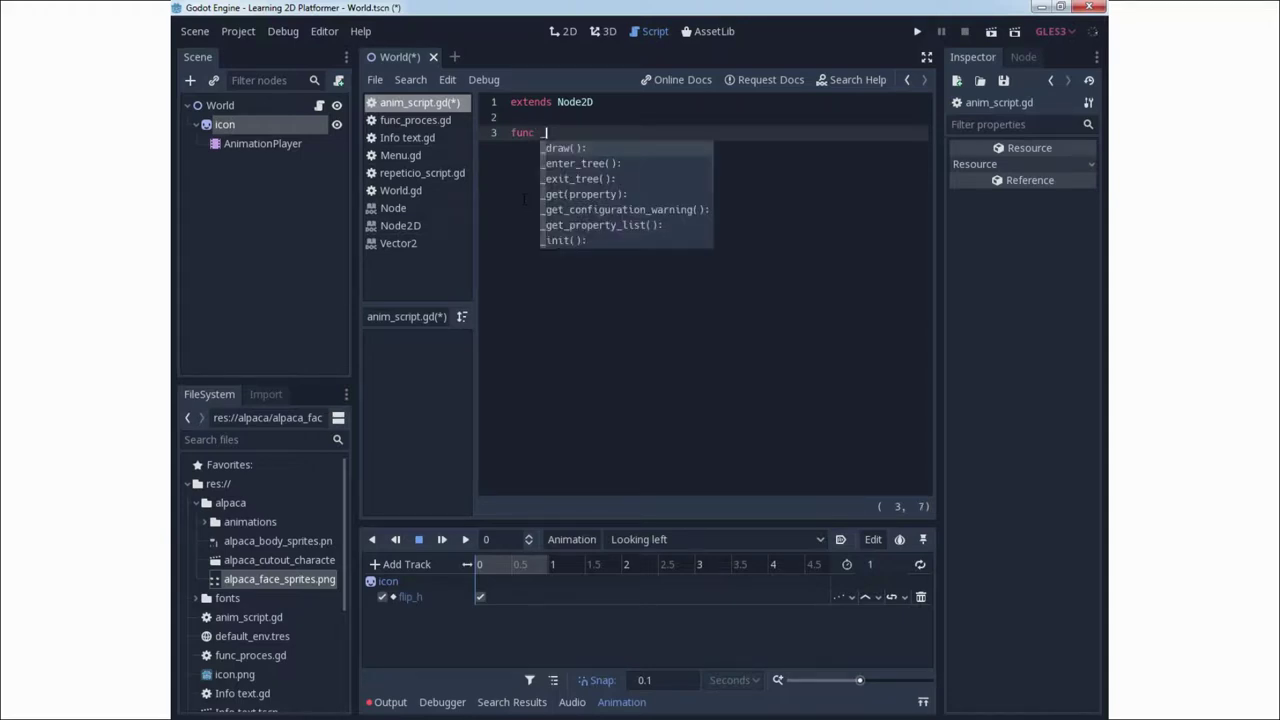
type("pro")
key("Return")
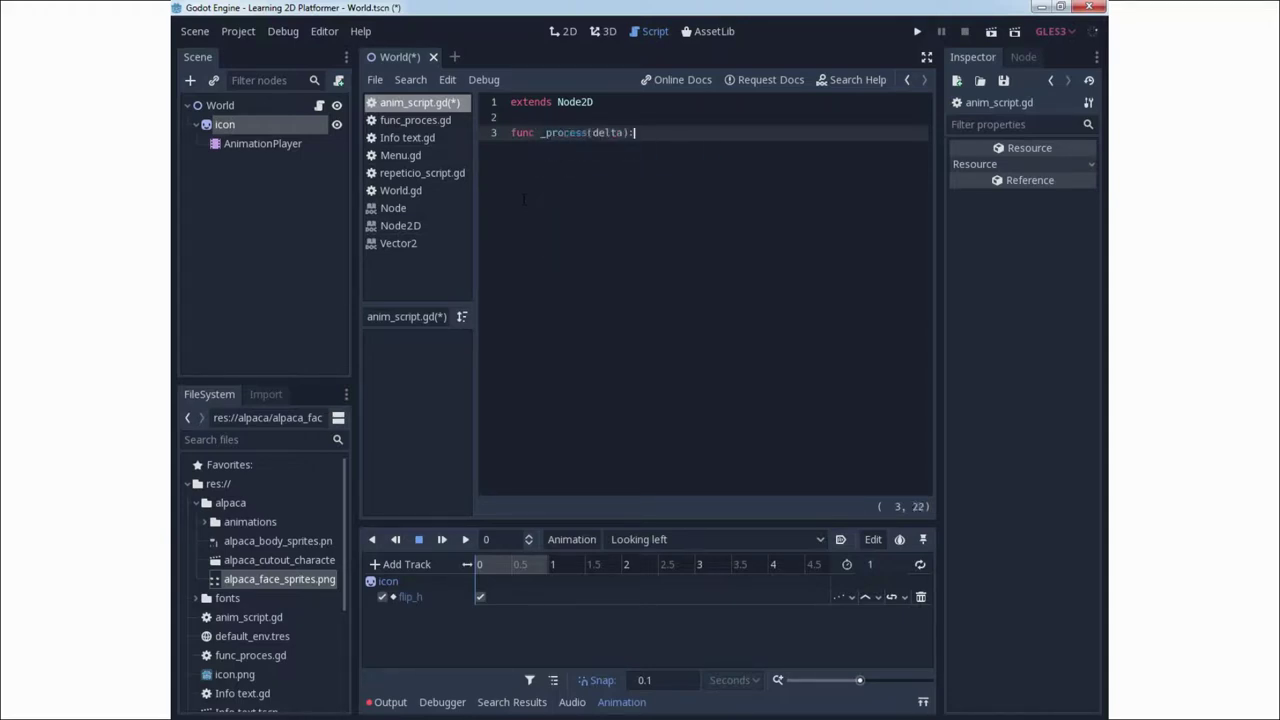
key("Return")
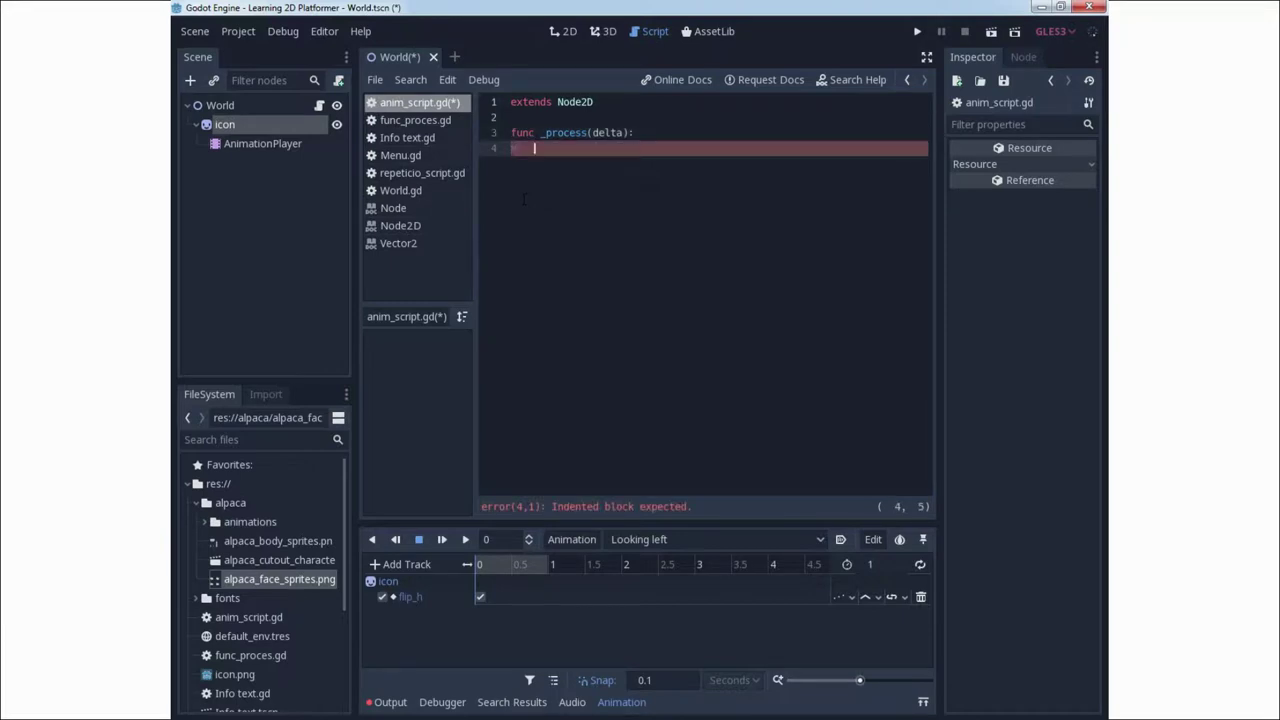
Add the condition if Input.is_action_just_pressed("ui_right"): on line 4 inside _process, with an indented line below it
type("if Inp")
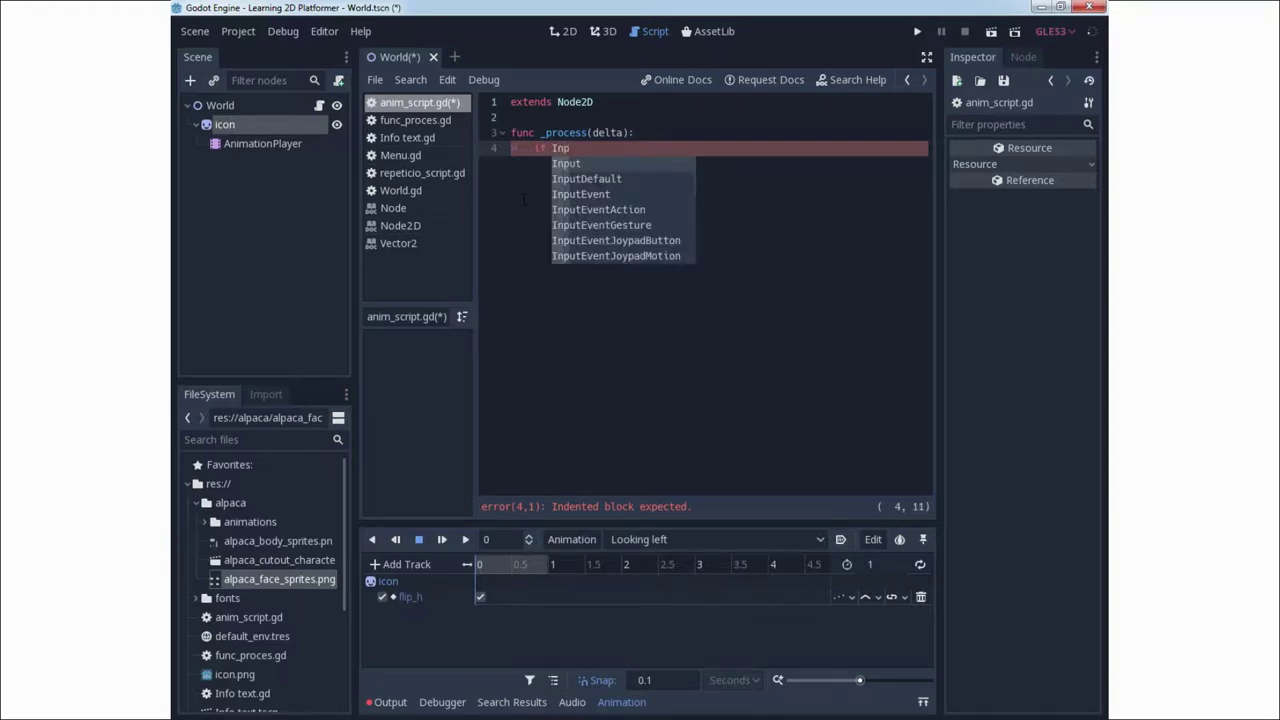
type("ut")
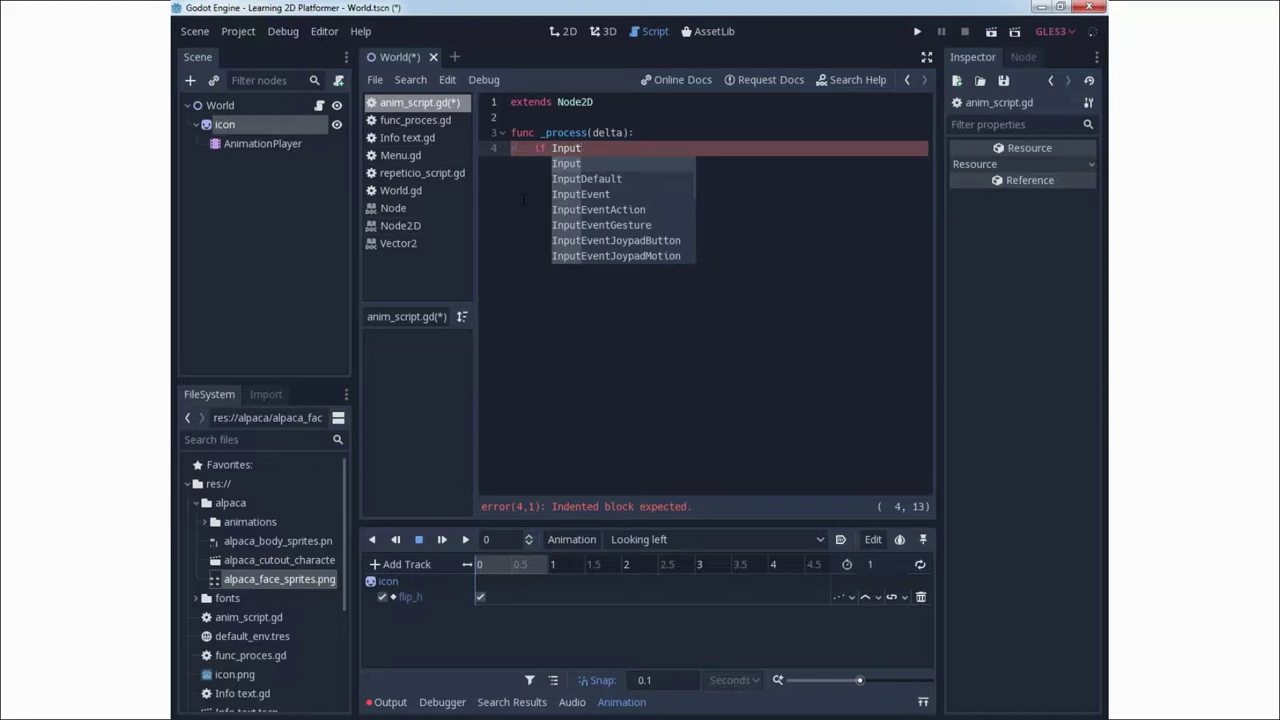
type(".is")
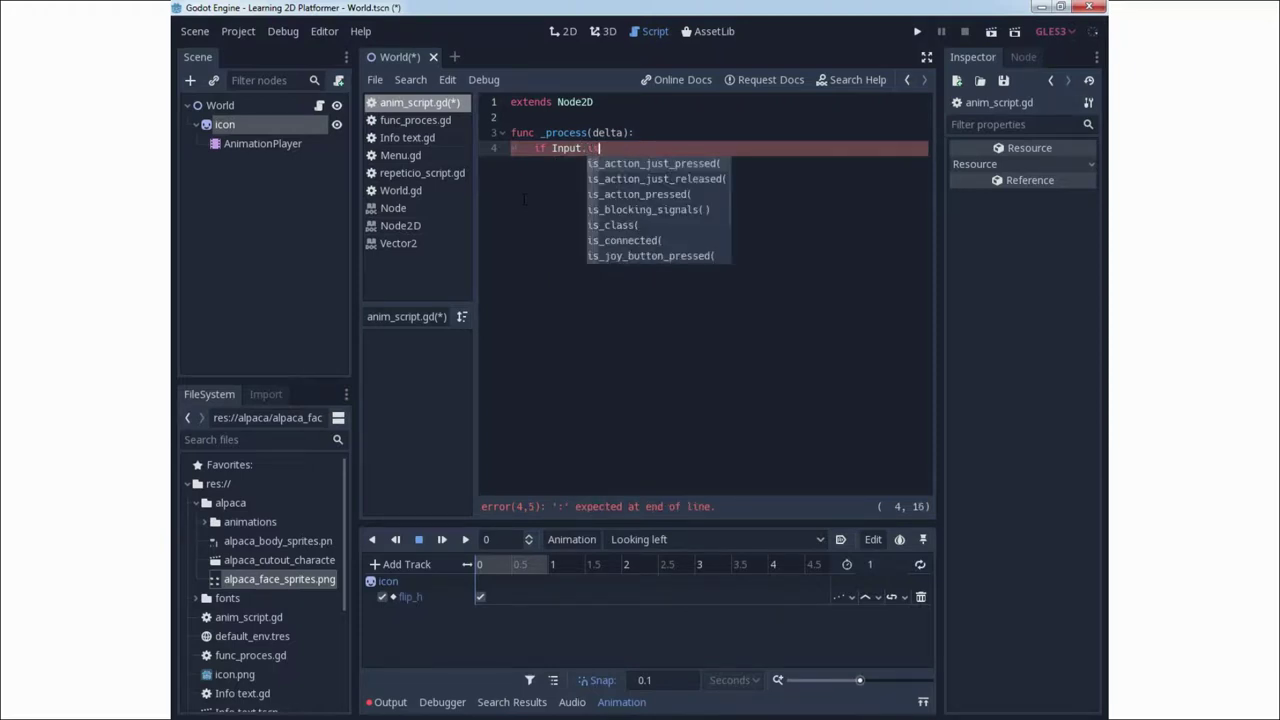
key("Return")
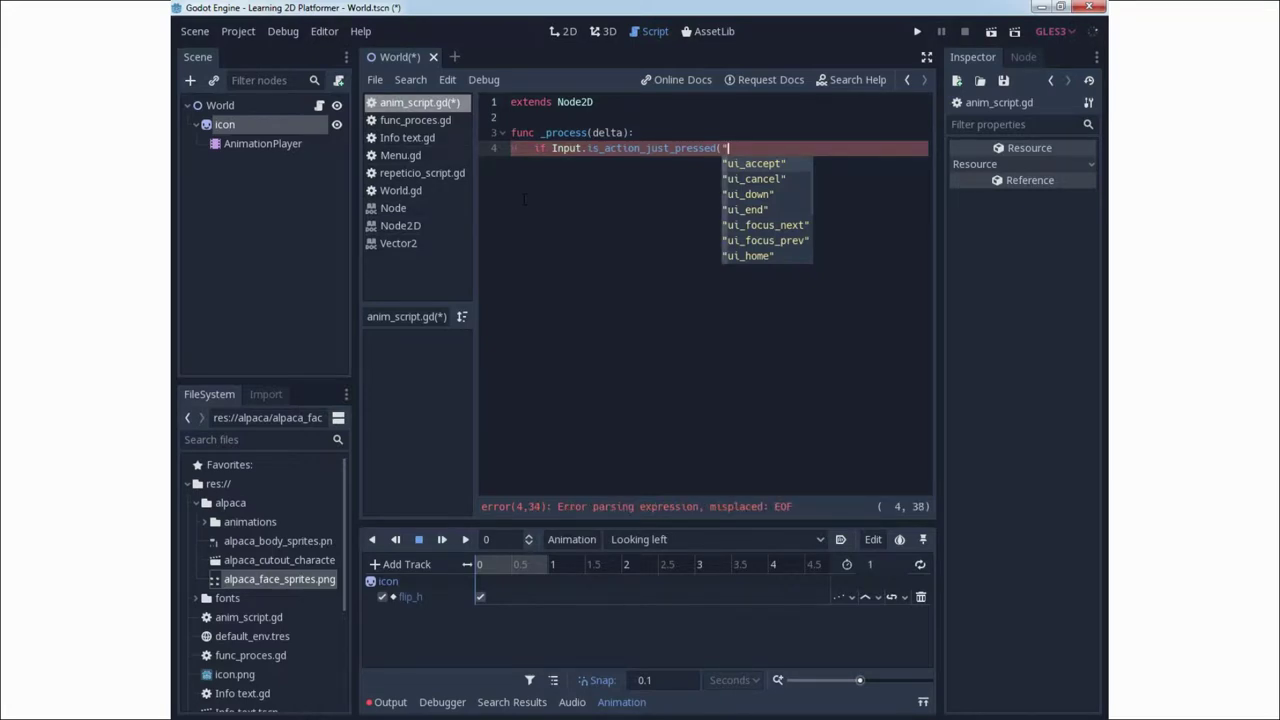
type("\"ui_ri")
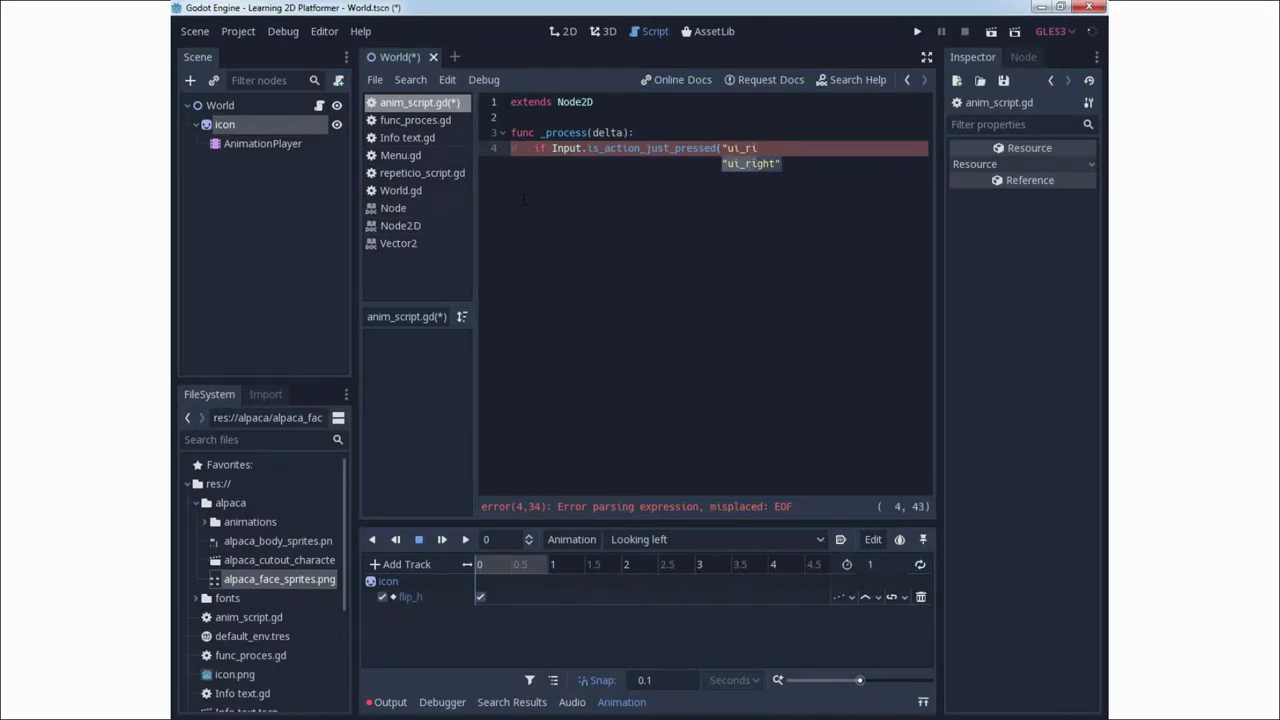
key("Return")
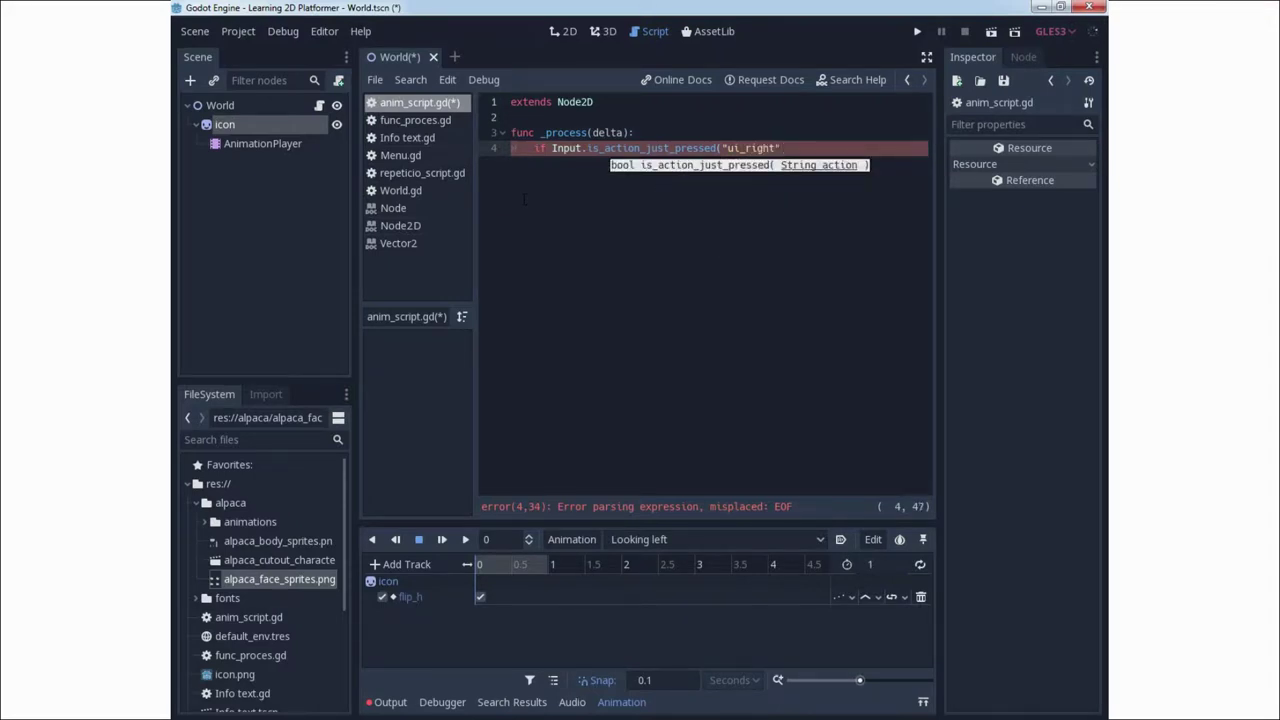
type(")")
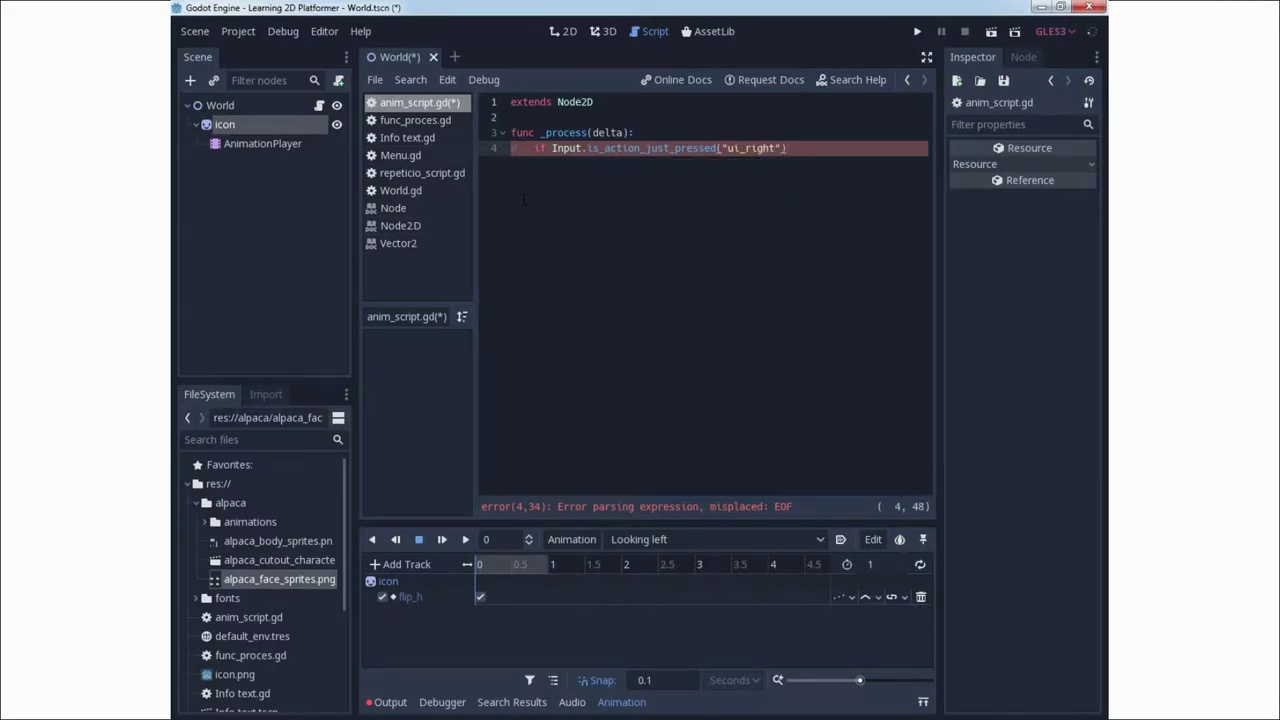
key("Return")
key("Tab")
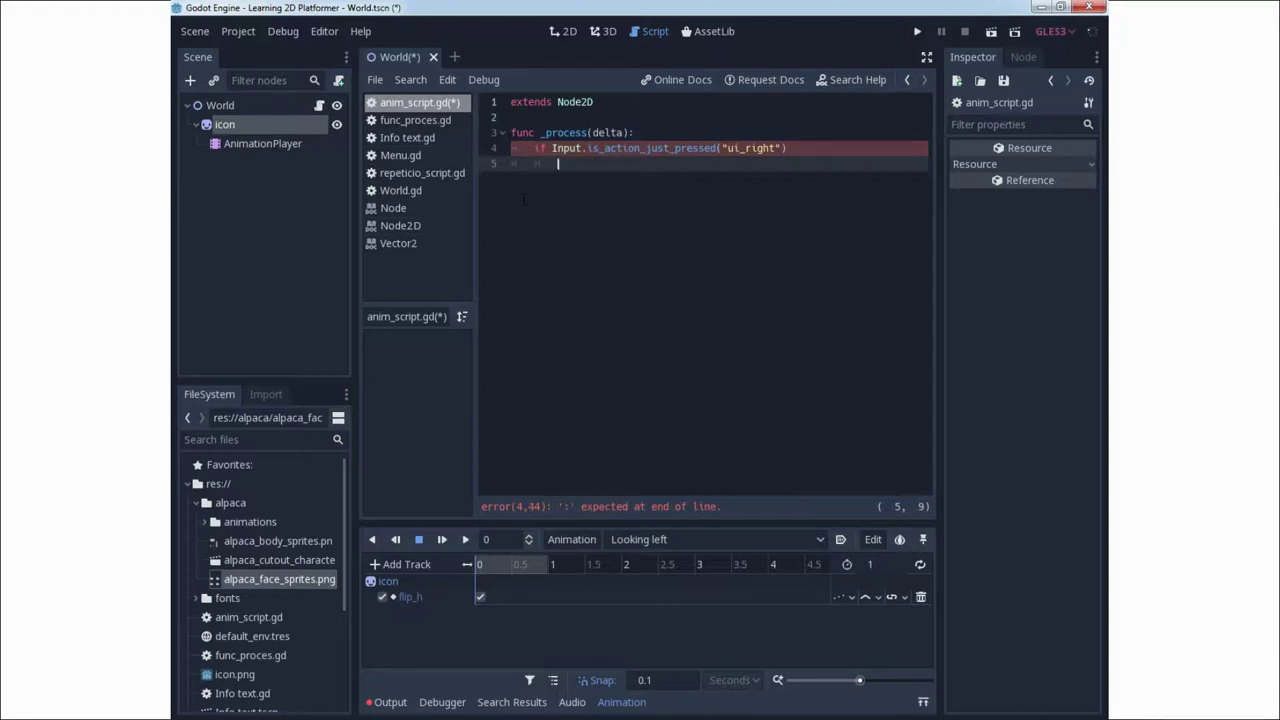
left_click(806, 142)
type(":")
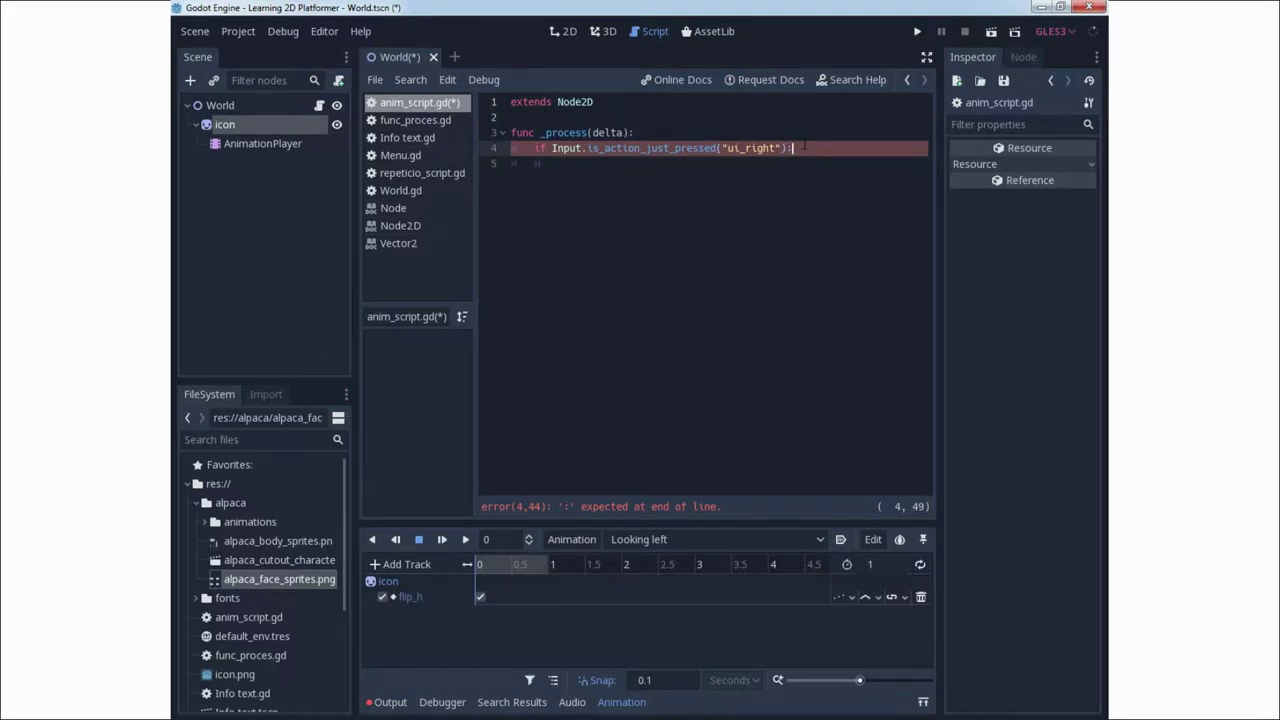
Write $icon/AnimationPlayer.play("Looking right") on line 5 as the body of the ui_right condition
left_click(572, 163)
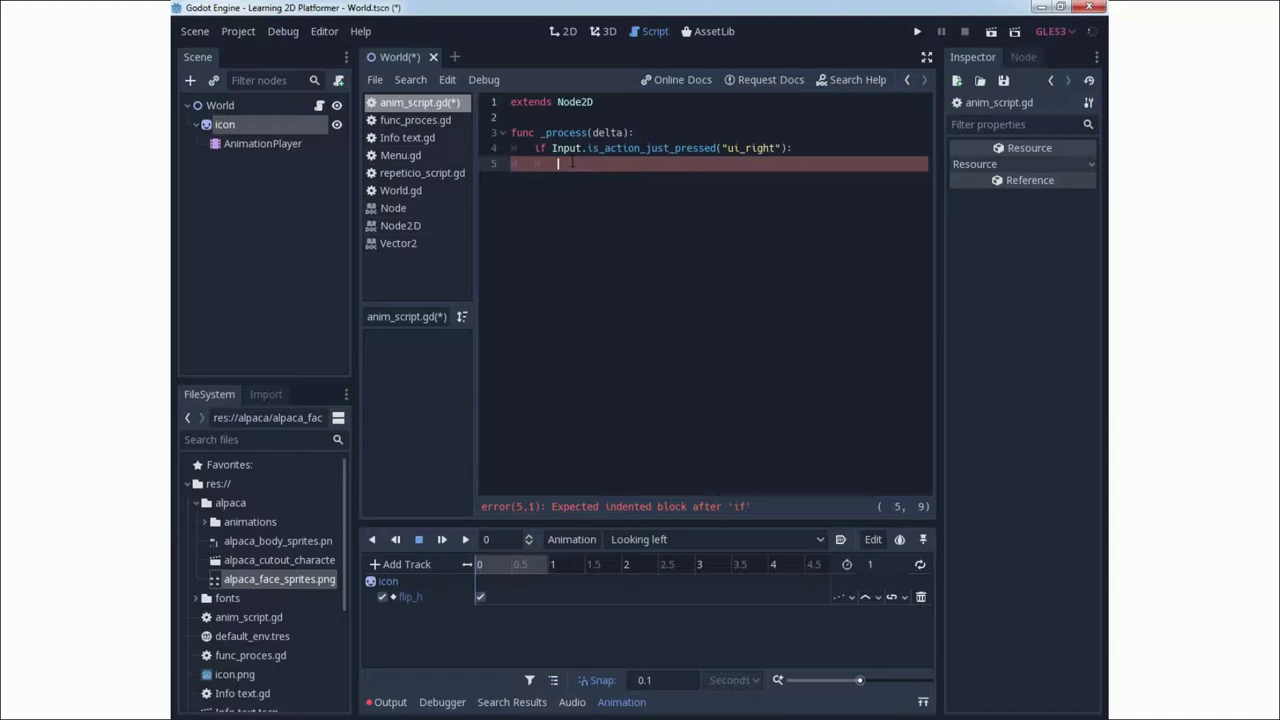
type("$")
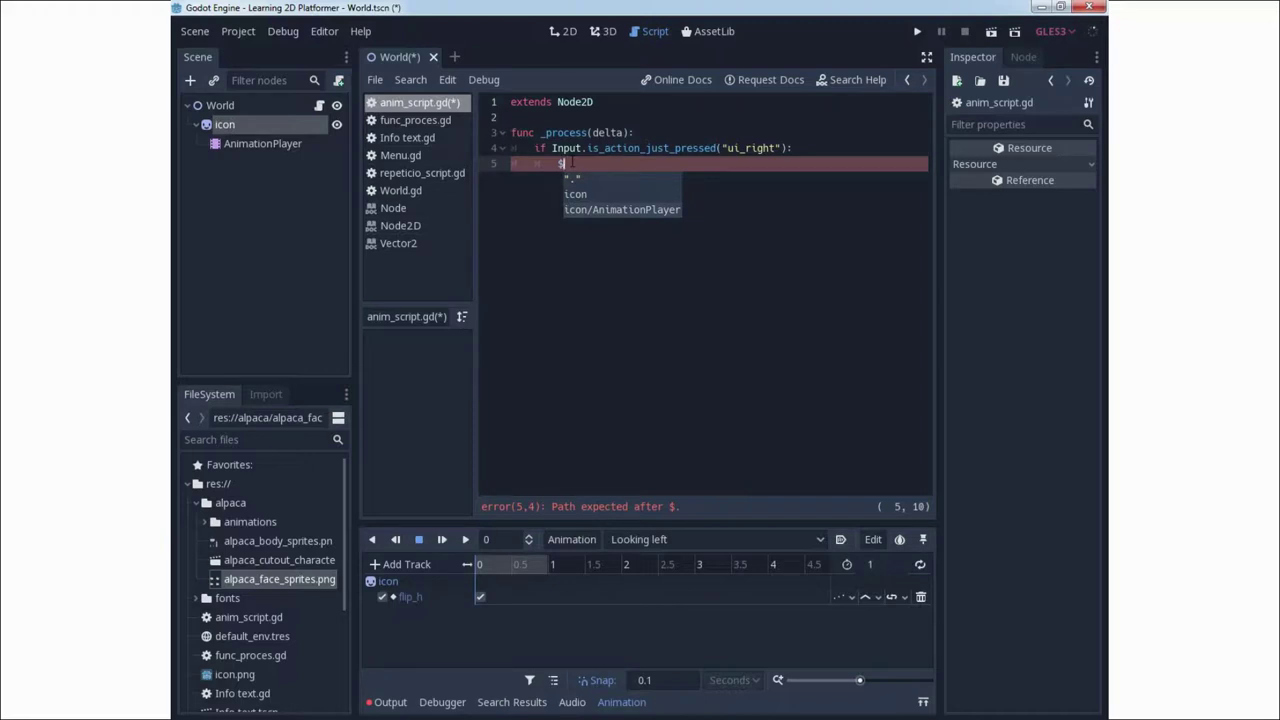
key("Return")
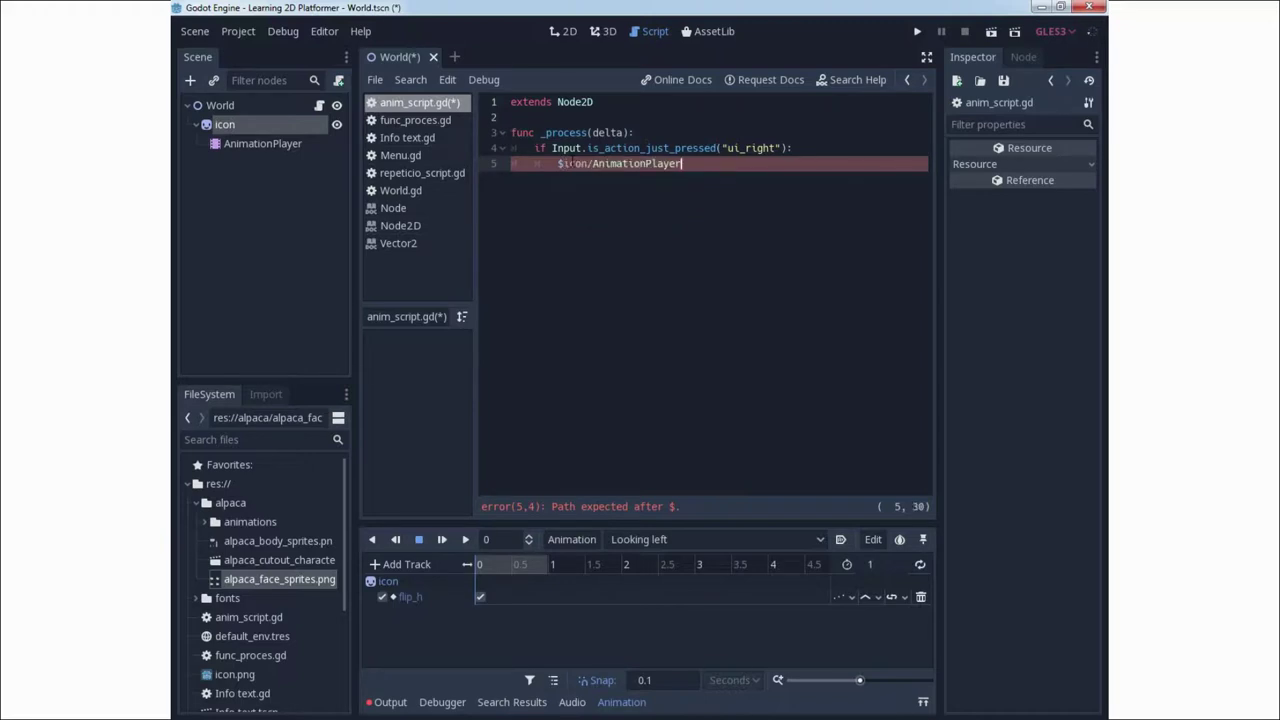
type("pla")
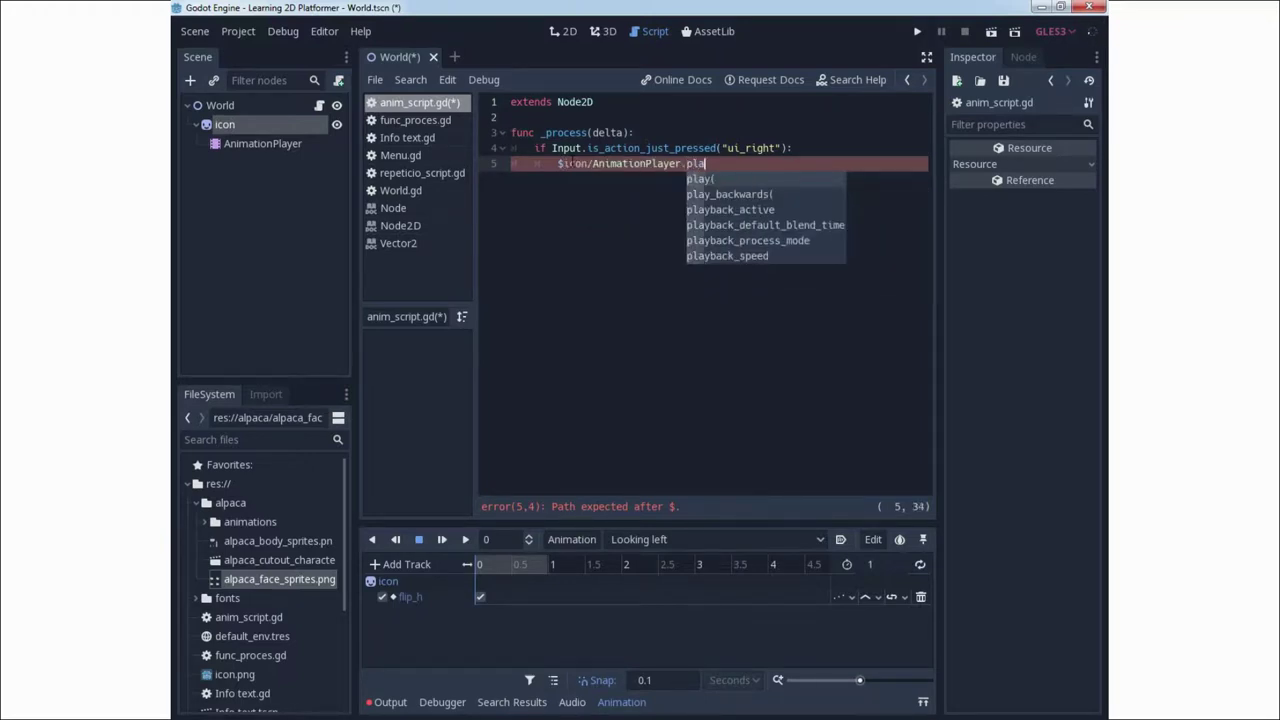
type("y(")
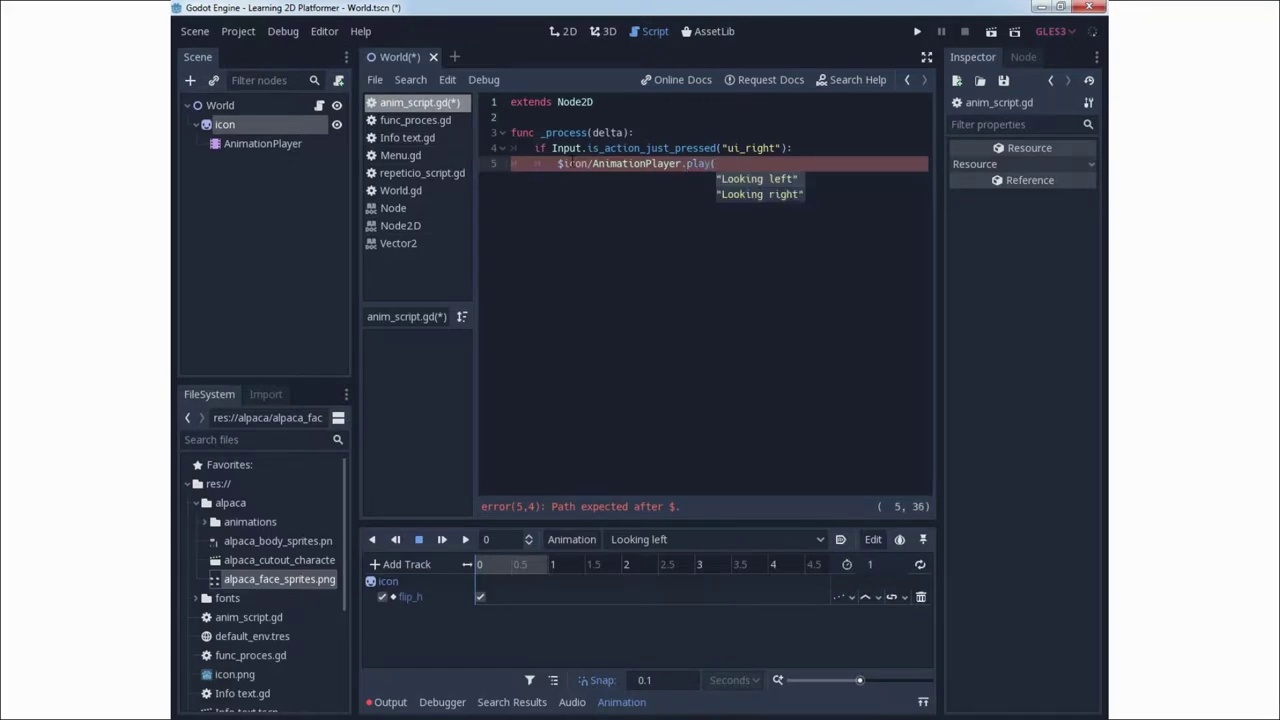
type("\"")
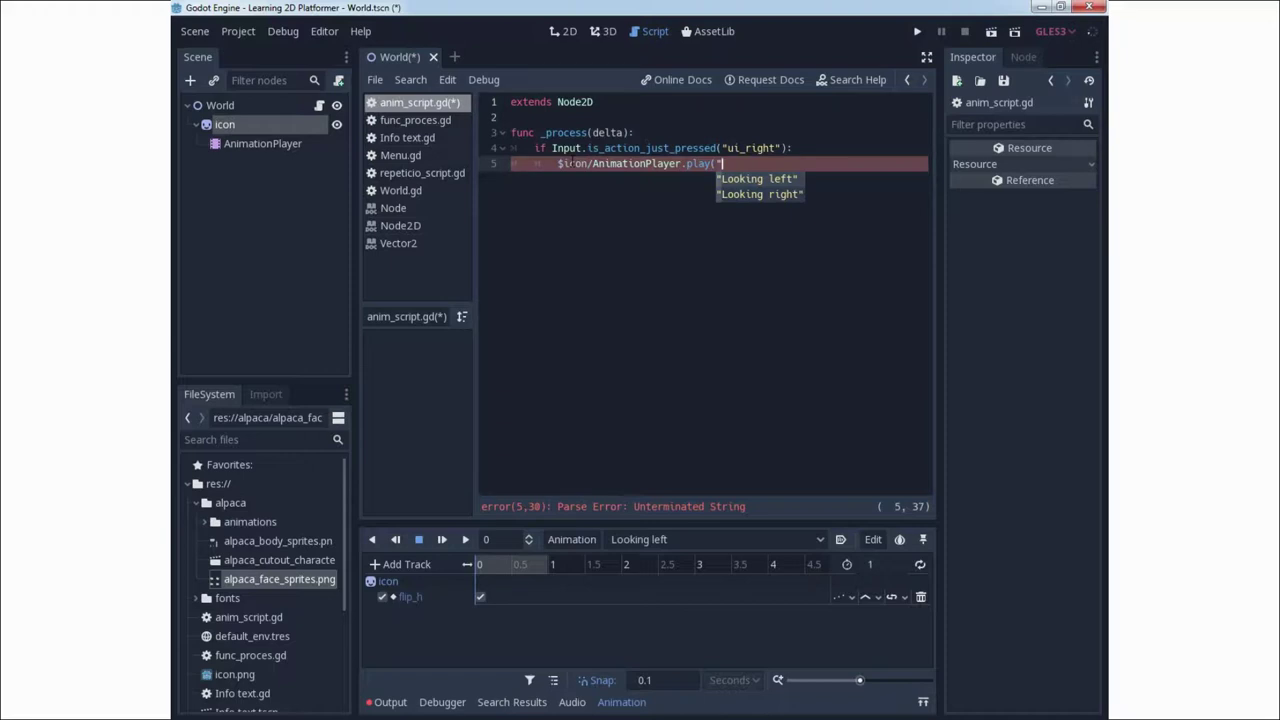
key("Down")
key("Return")
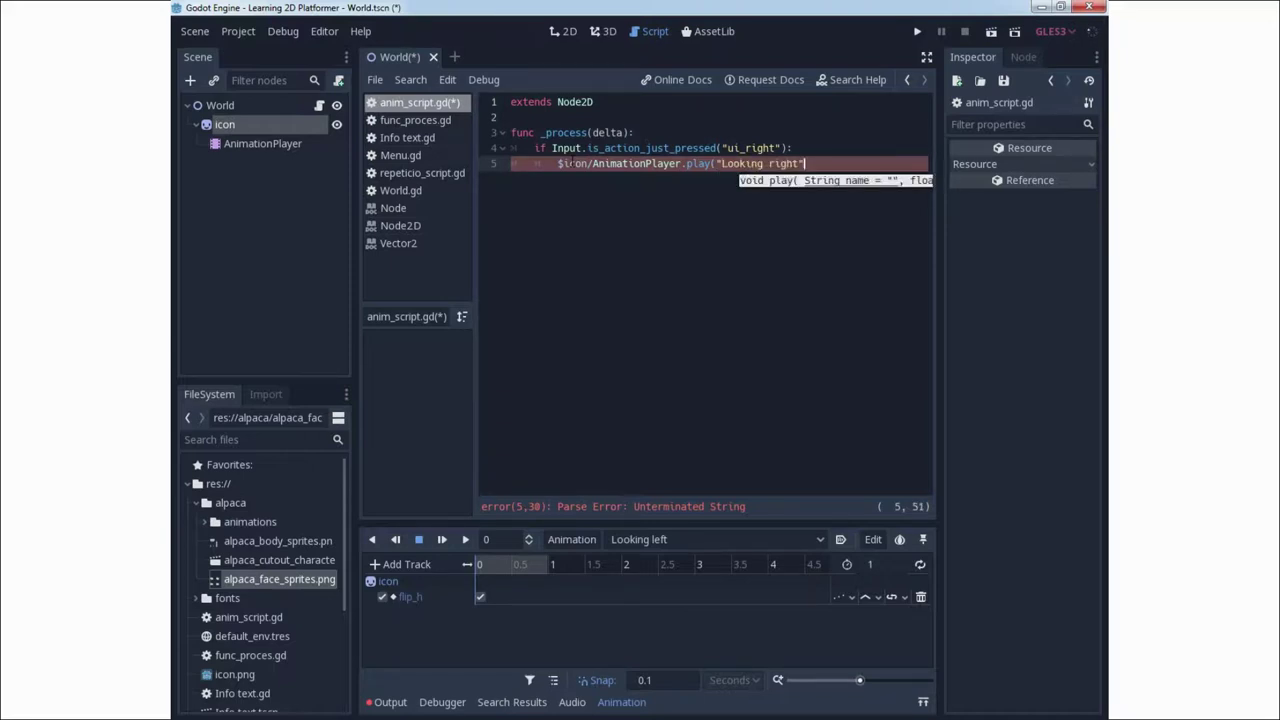
type(")")
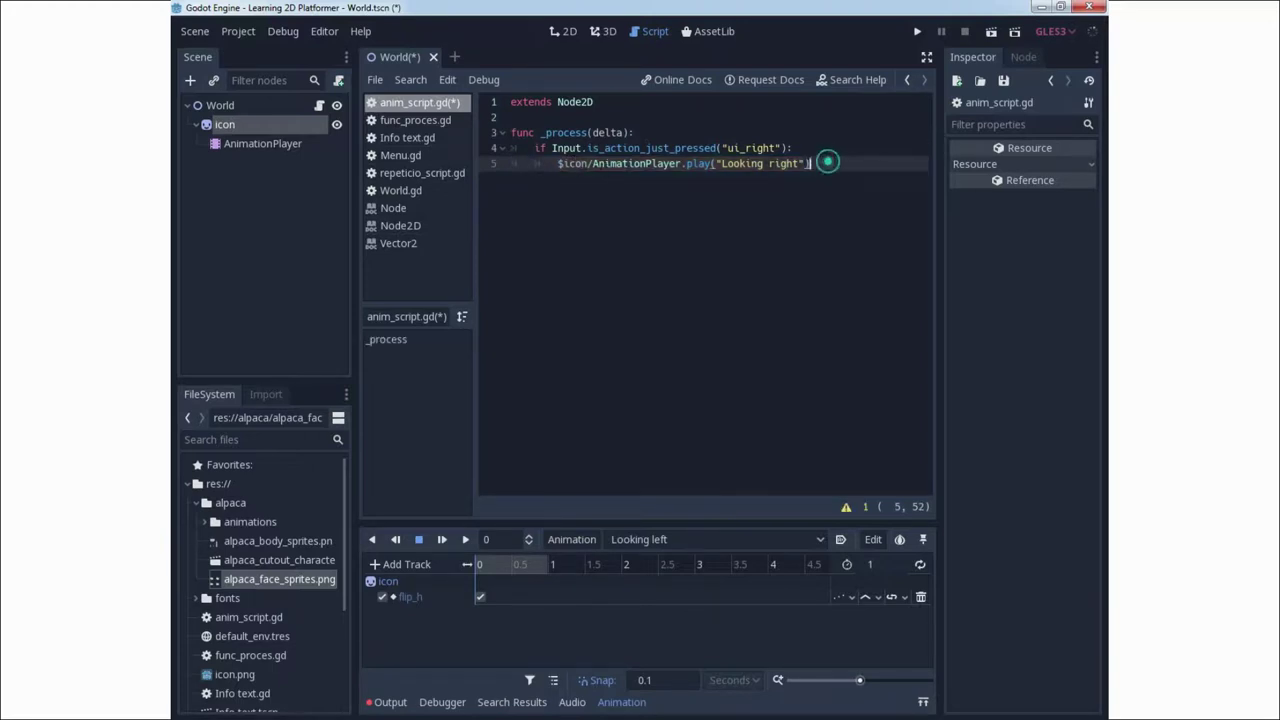
Duplicate the two-line ui_right block onto lines 6 and 7, aligning the copied if with the first one
left_click_drag(812, 163, 495, 163)
key("shift+Up")
key("ctrl+c")
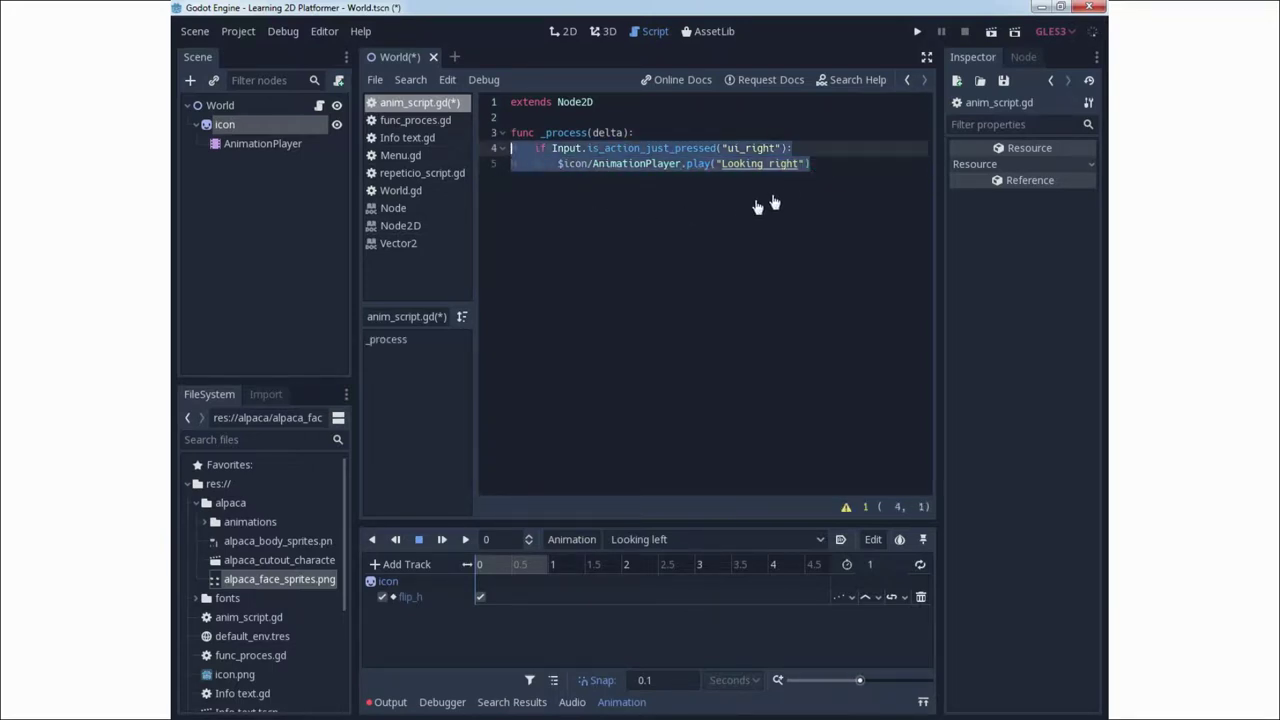
left_click(824, 163)
key("Return")
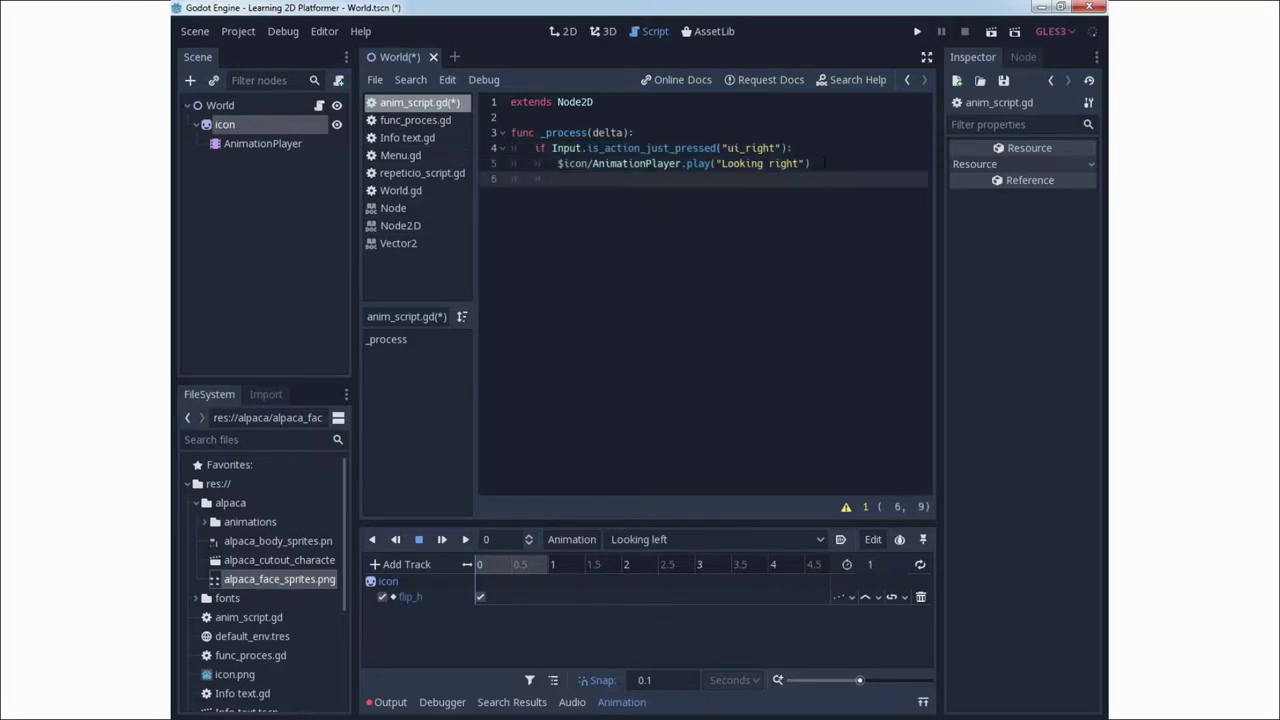
key("ctrl+v")
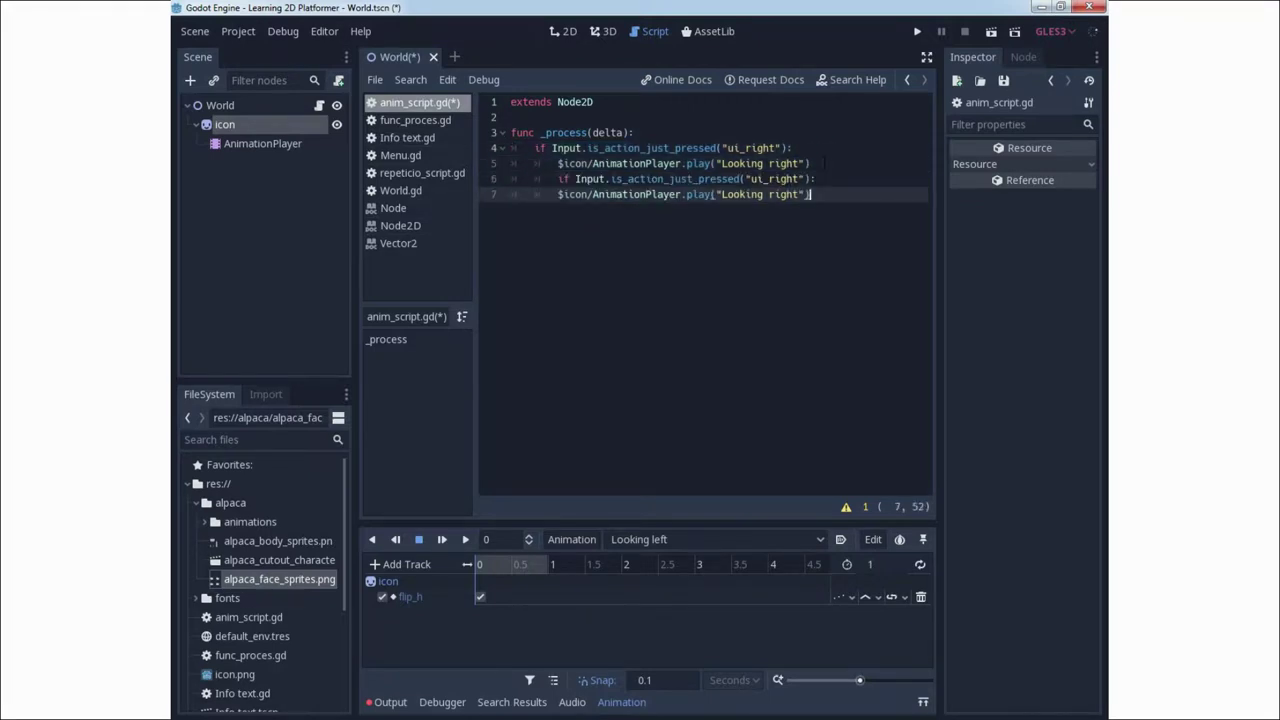
left_click(558, 178)
key("BackSpace")
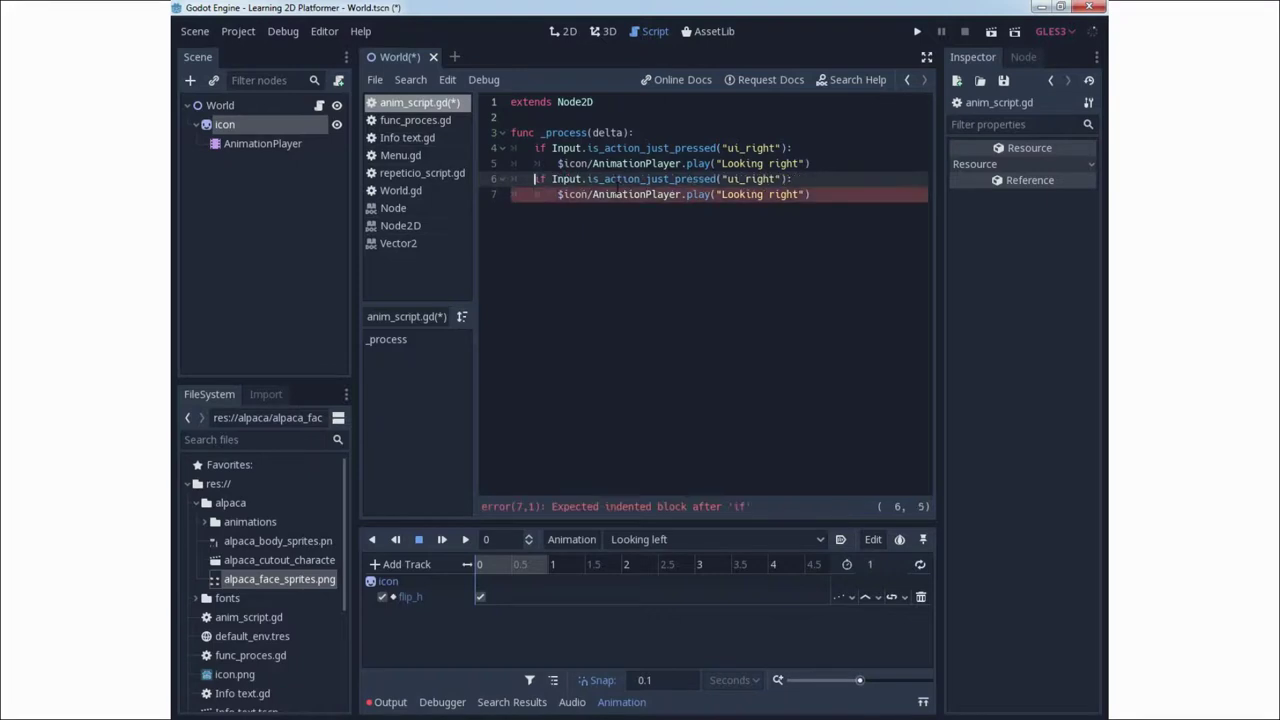
Change the action checked by the copied condition on line 6 to "ui_left"
double_click(756, 178)
key("BackSpace")
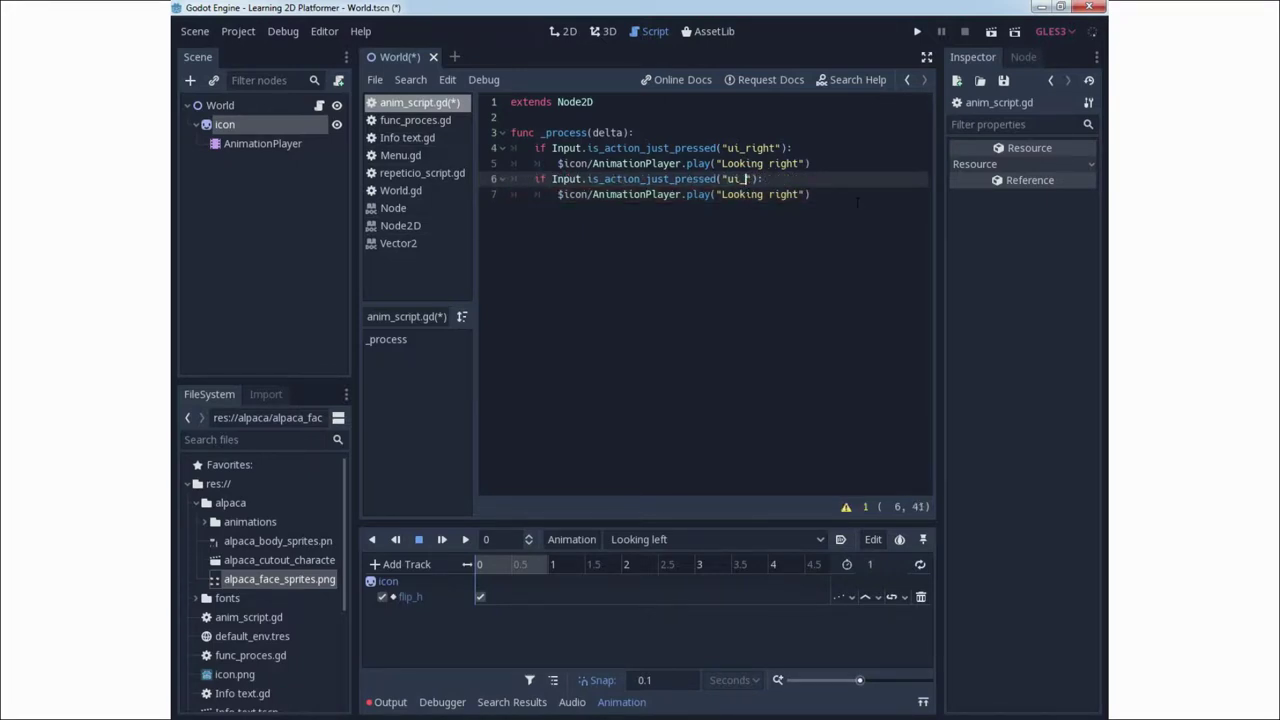
type("left")
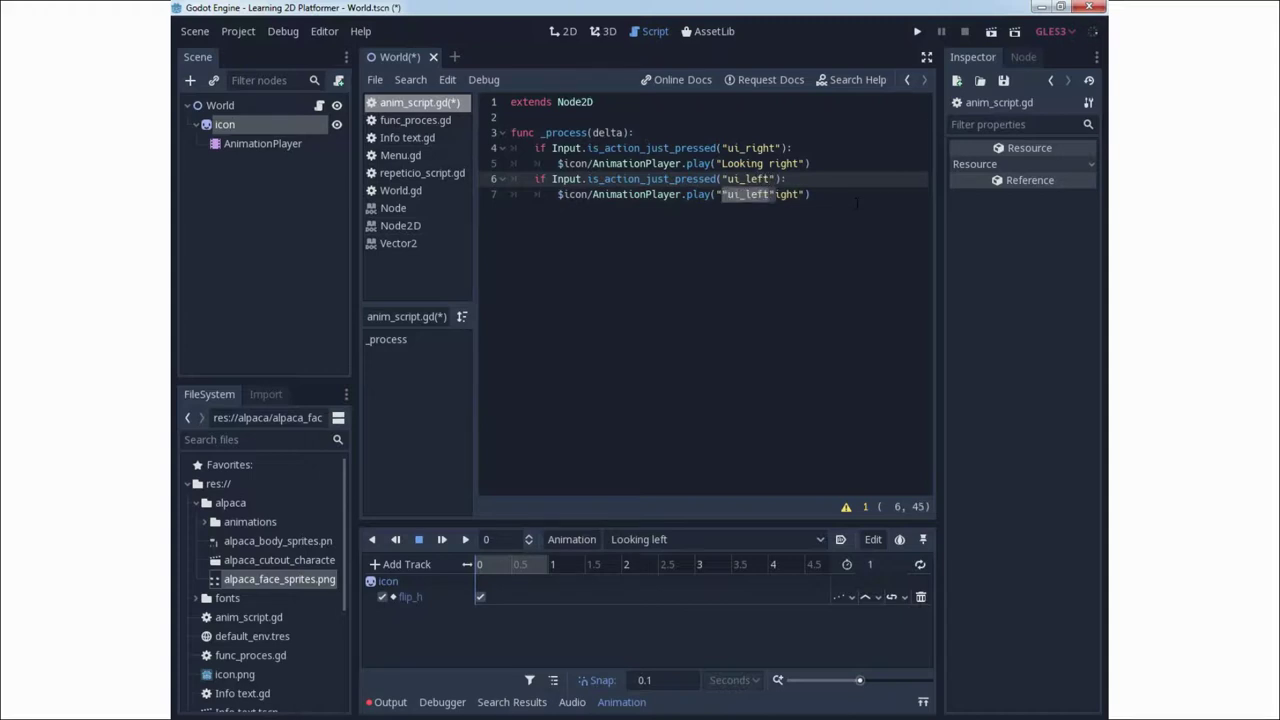
key("Return")
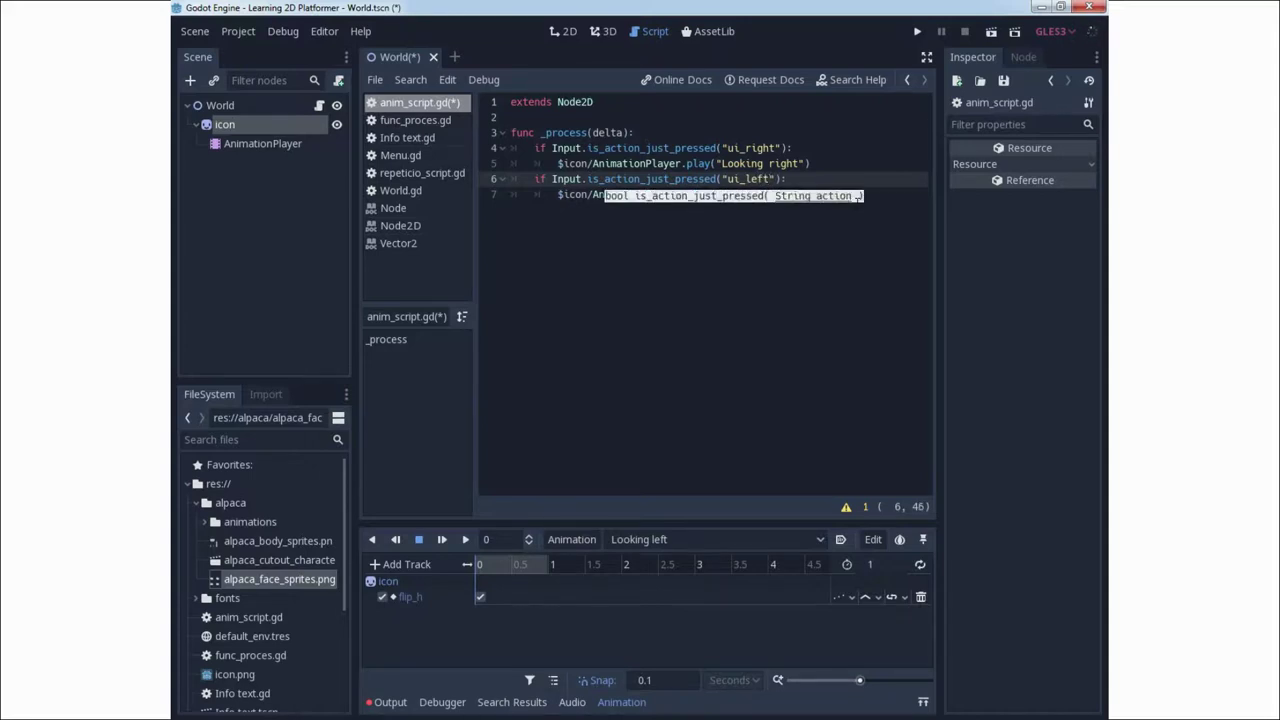
key("End")
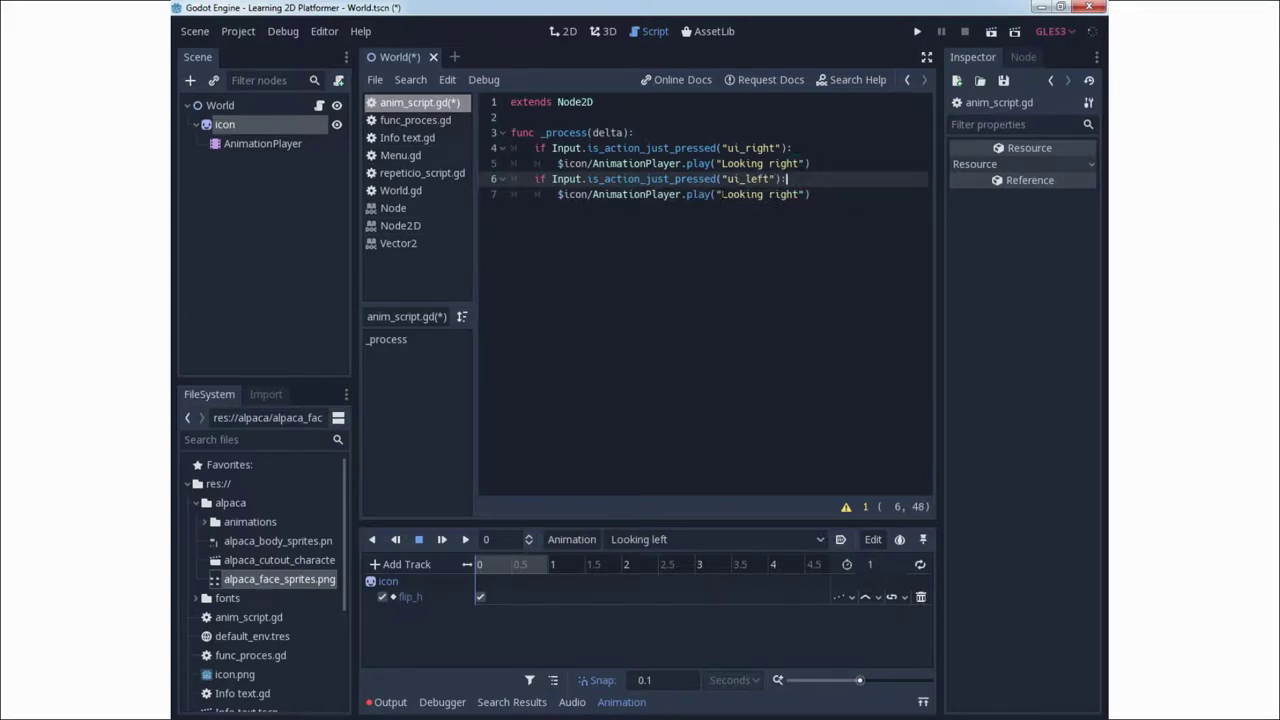
Replace the animation name in the play call on line 7 with "Looking left"
left_click(717, 194)
key("Delete")
key("Delete")
key("Delete")
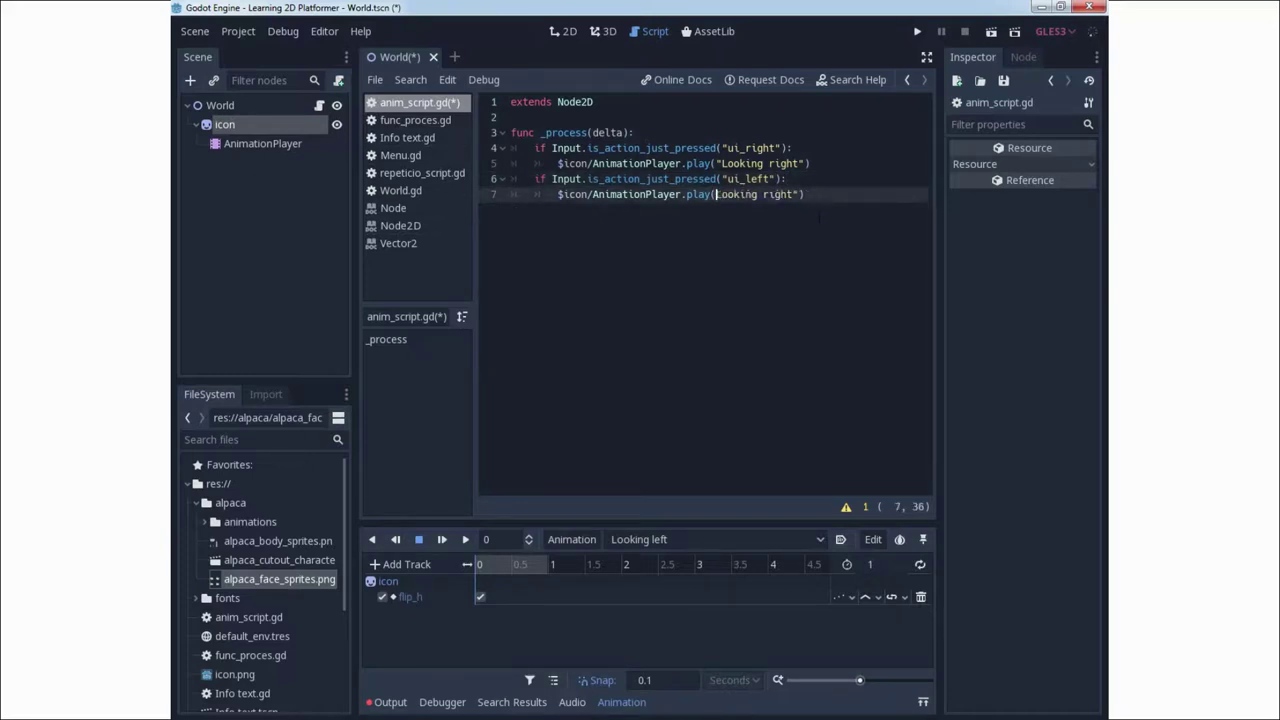
key("Delete")
key("Delete")
key("Delete")
key("Delete")
key("Delete")
key("Delete")
key("Delete")
key("Delete")
key("Delete")
key("Delete")
key("Delete")
type("ui")
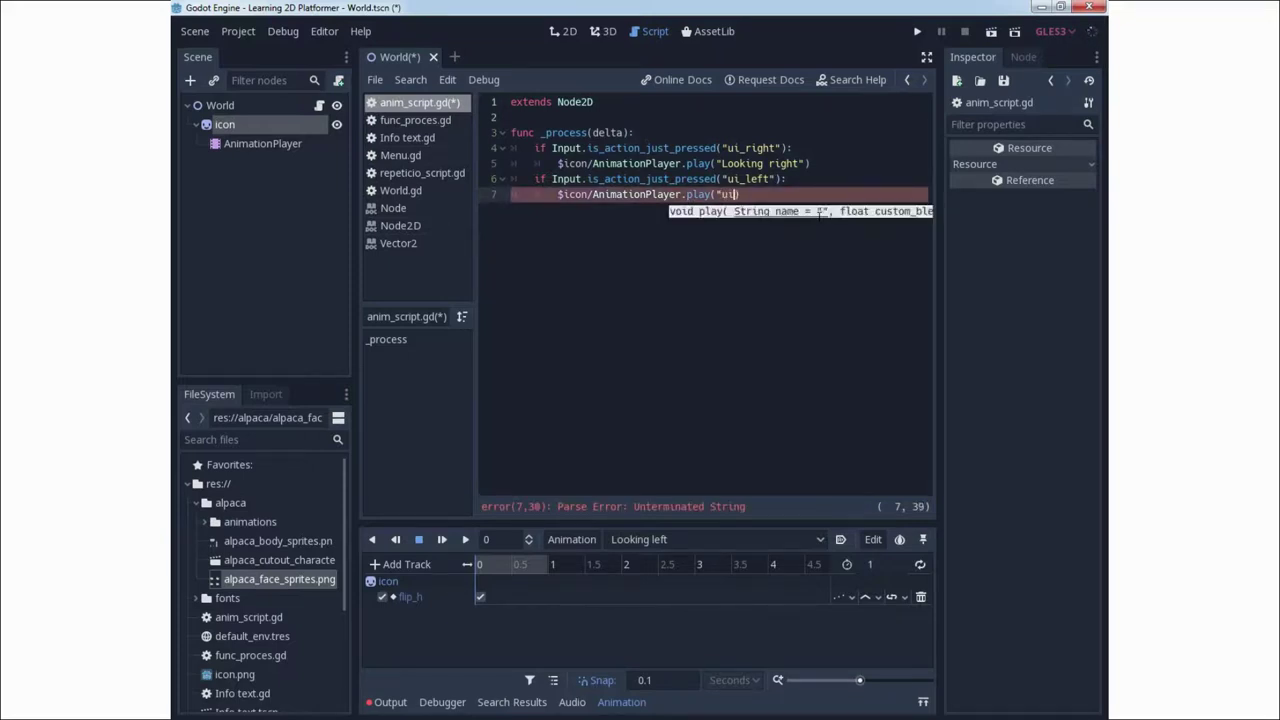
key("BackSpace")
key("BackSpace")
key("BackSpace")
type("\"")
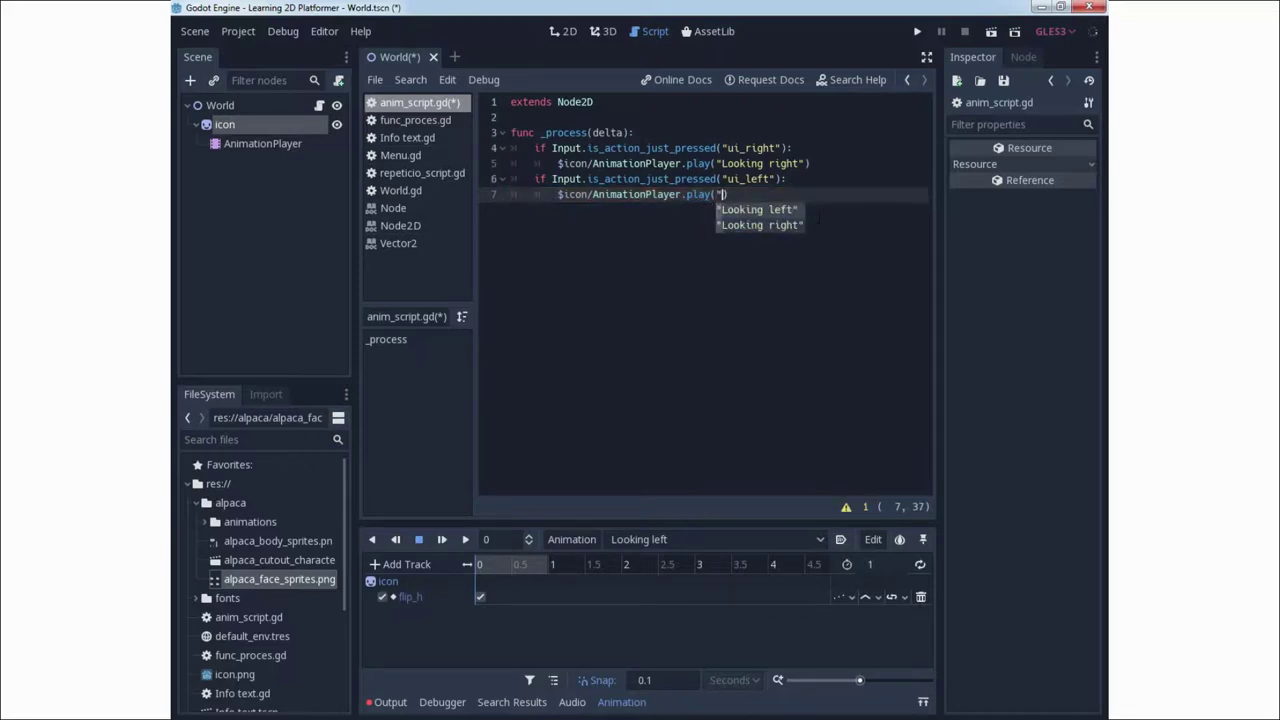
key("Return")
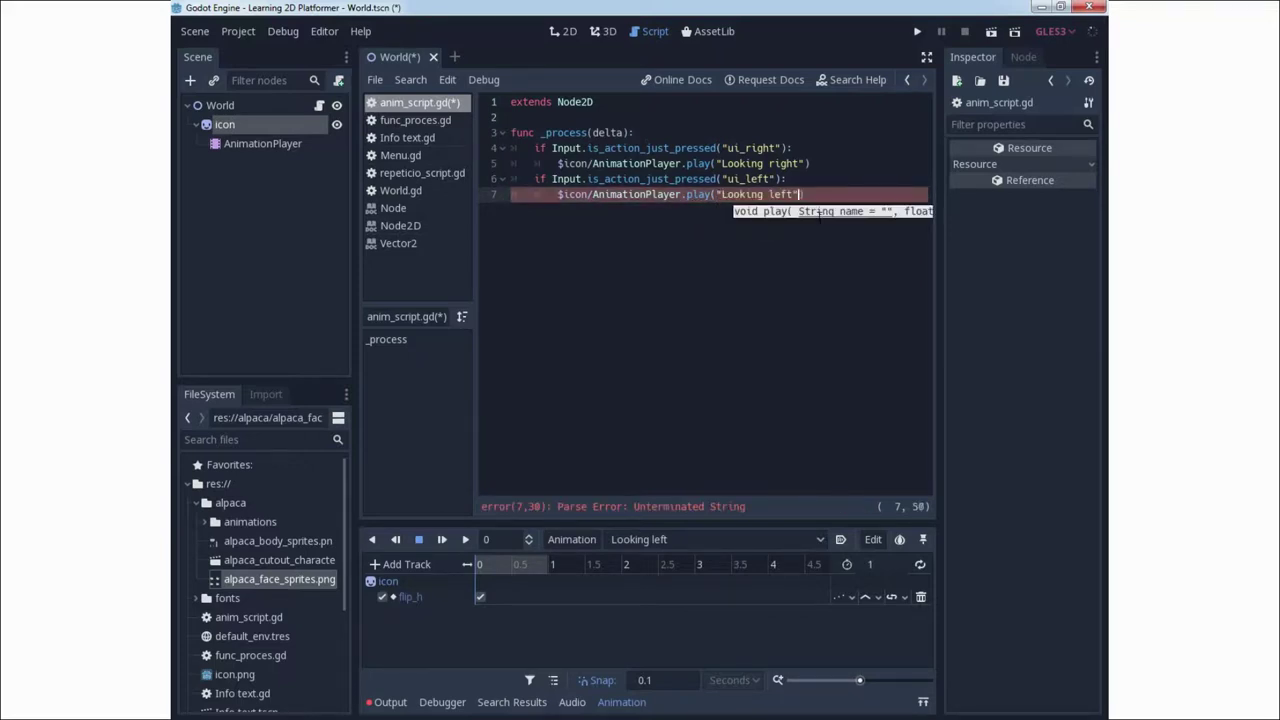
type(")")
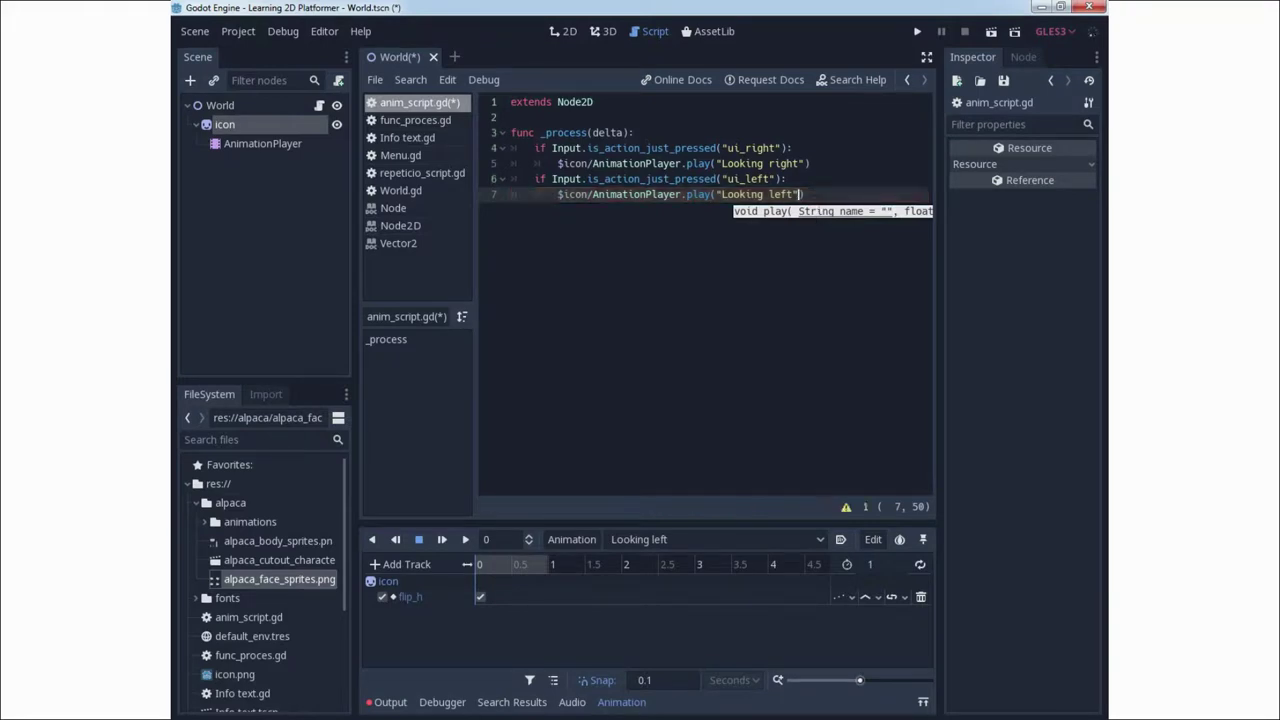
left_click(813, 193)
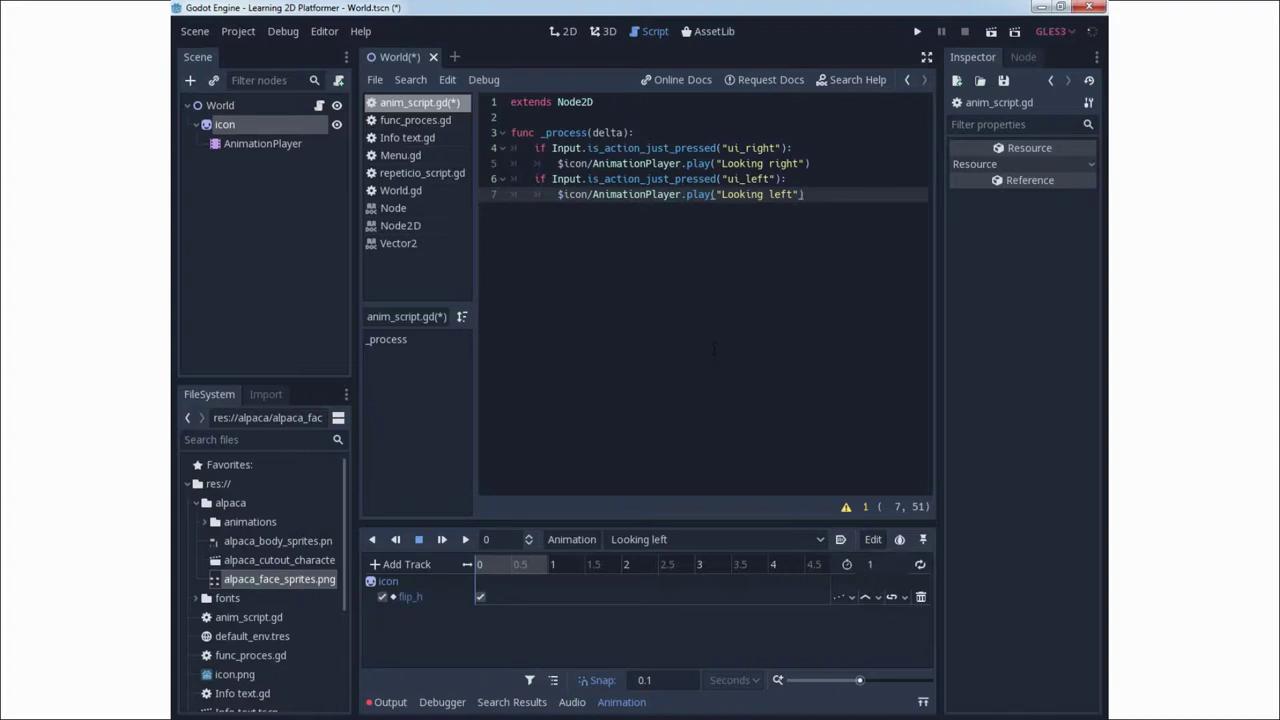
Run the current scene, test turning the alpaca face with the right and left inputs, and close the game window
left_click(990, 31)
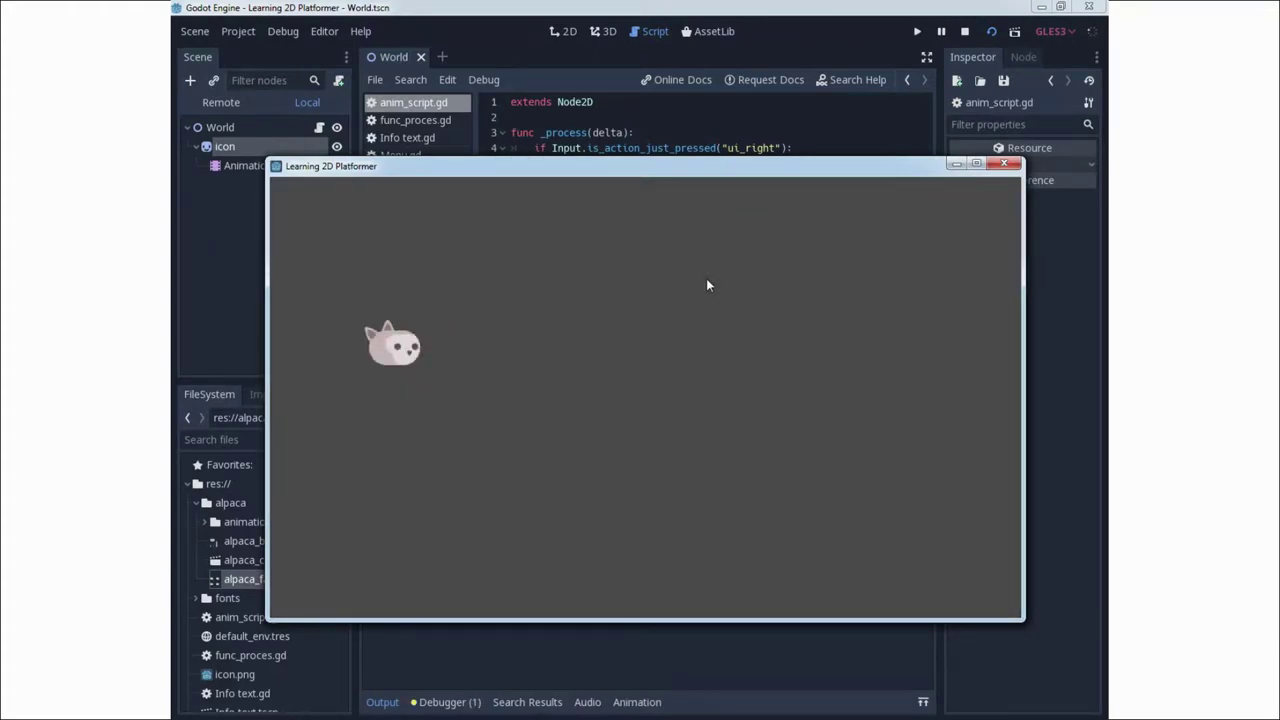
key("Right")
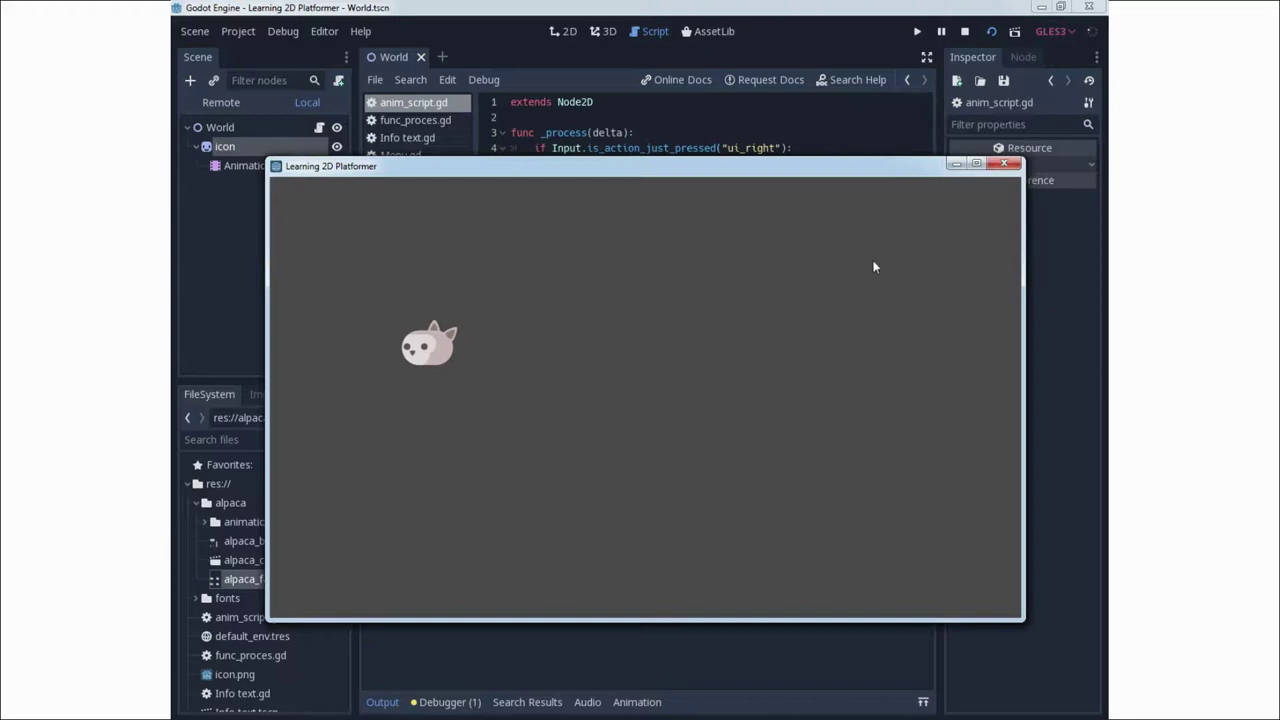
left_click(1002, 165)
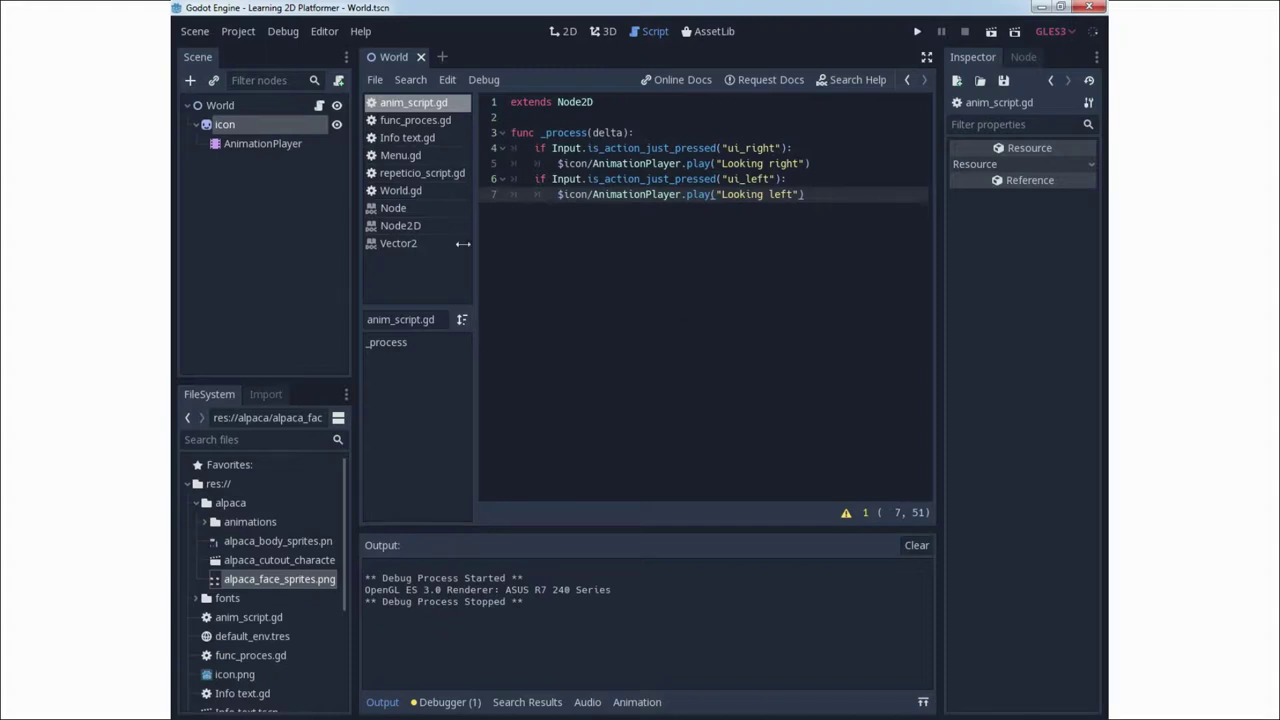
Key the icon sprite's frame 0 at the start of the "Looking left" animation, creating a new frame track without Bezier curves
left_click(262, 144)
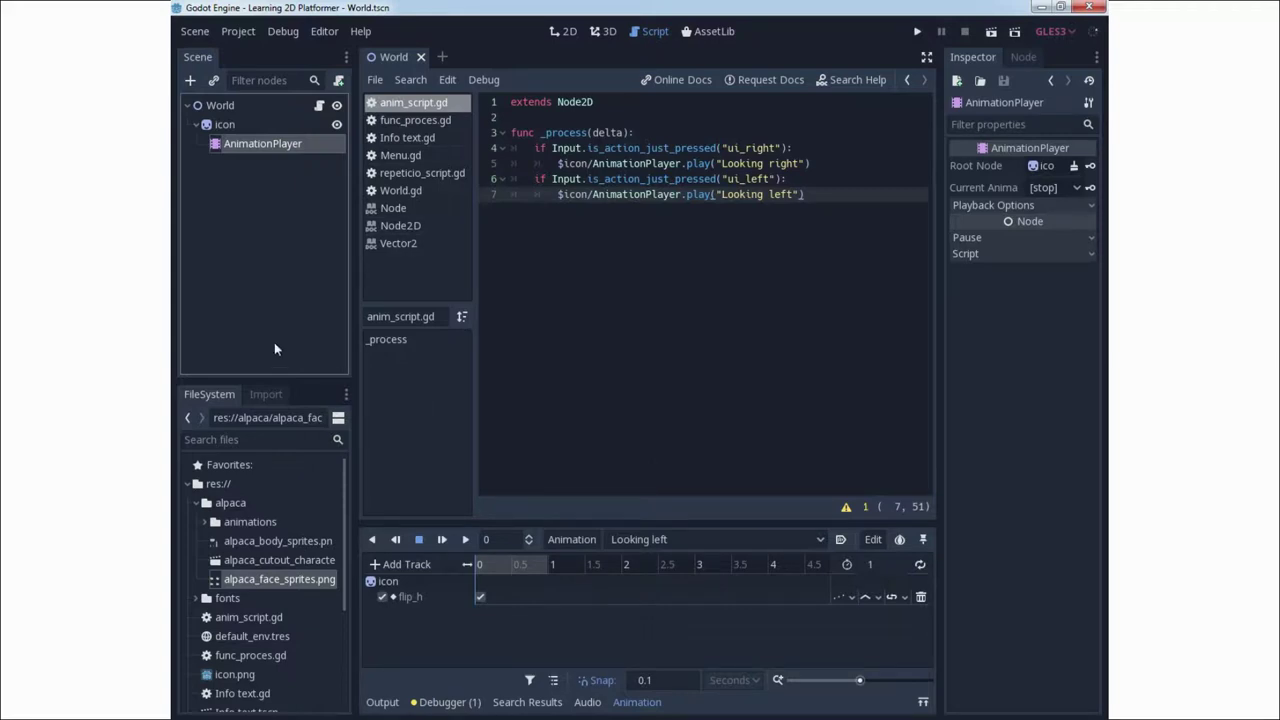
left_click(226, 125)
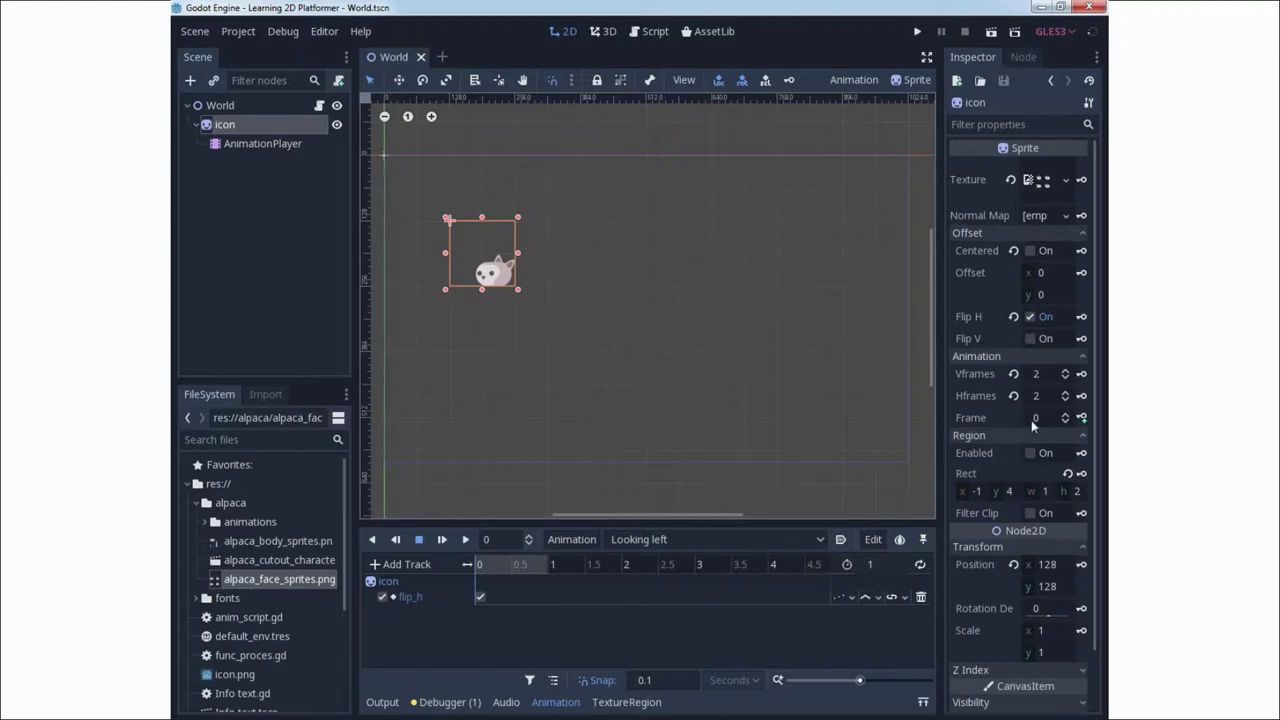
left_click(1084, 418)
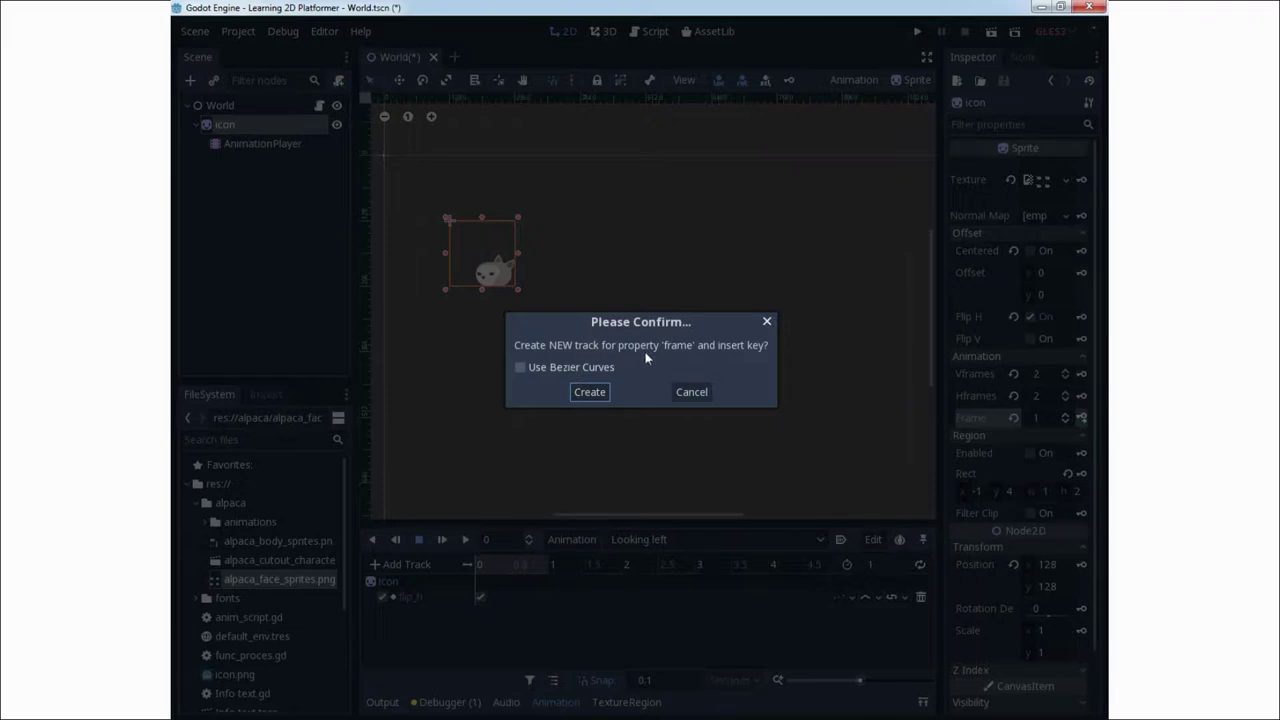
left_click(594, 393)
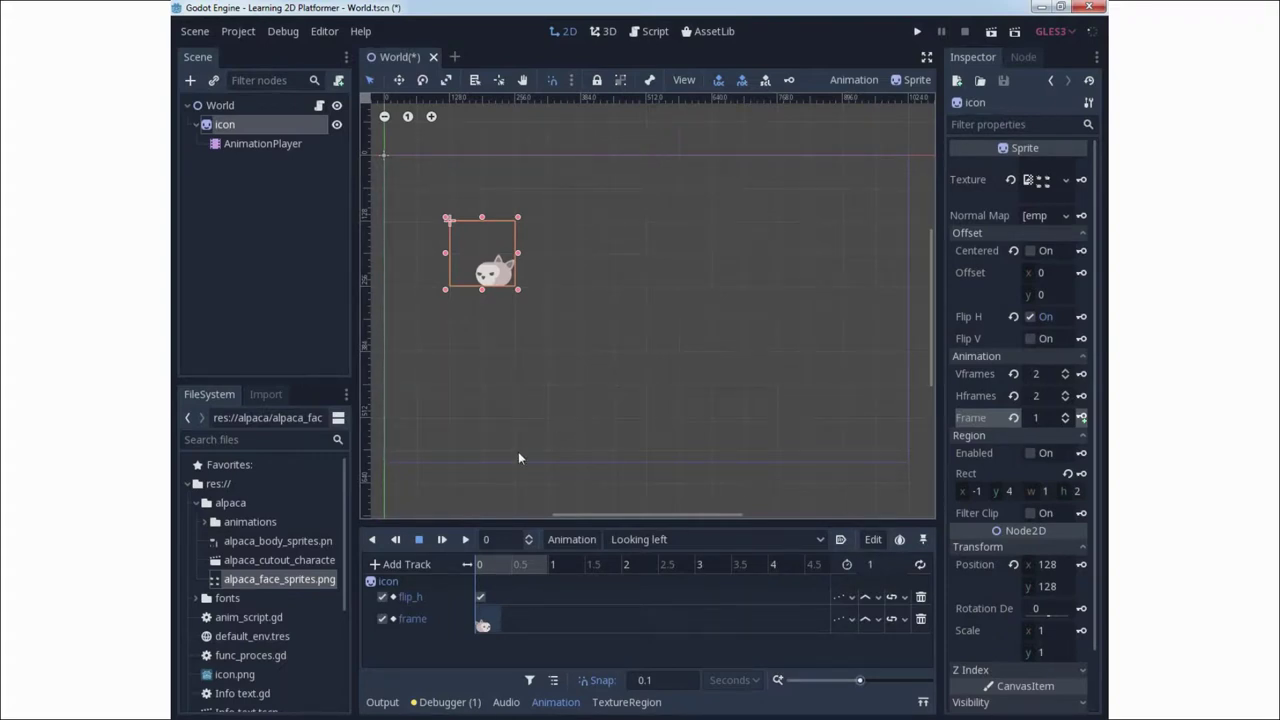
left_click(1031, 317)
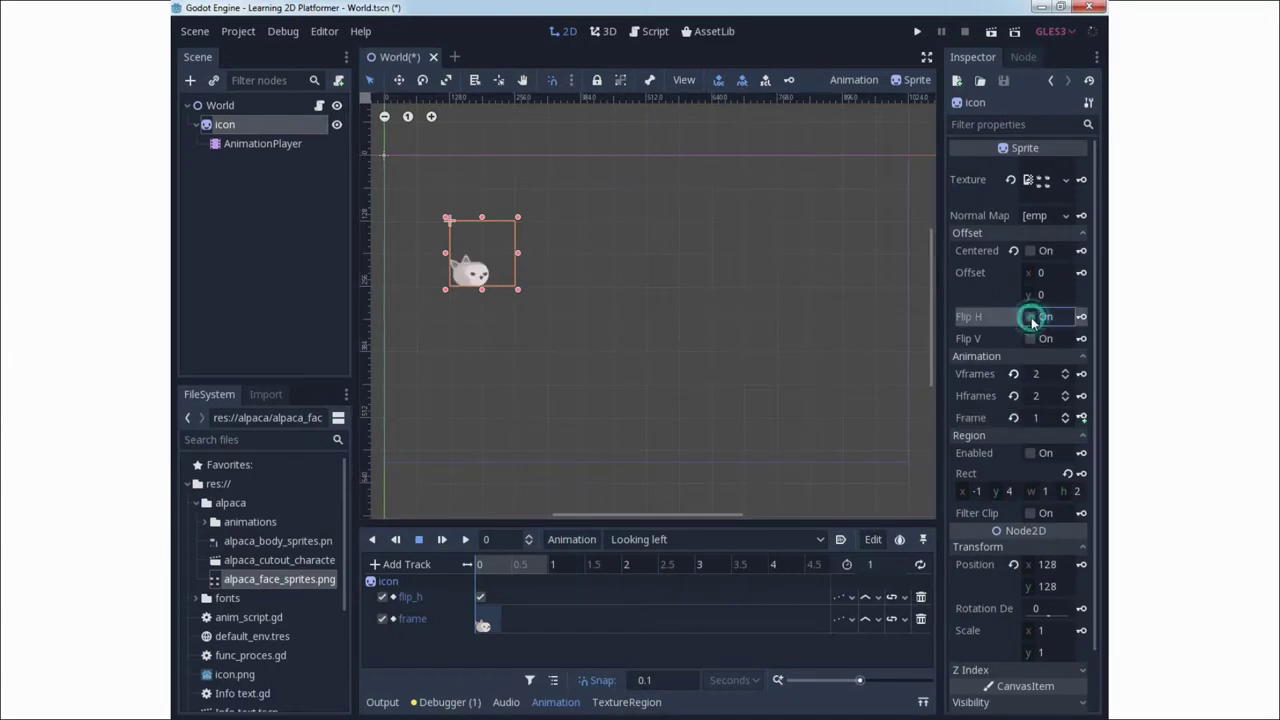
left_click(1031, 317)
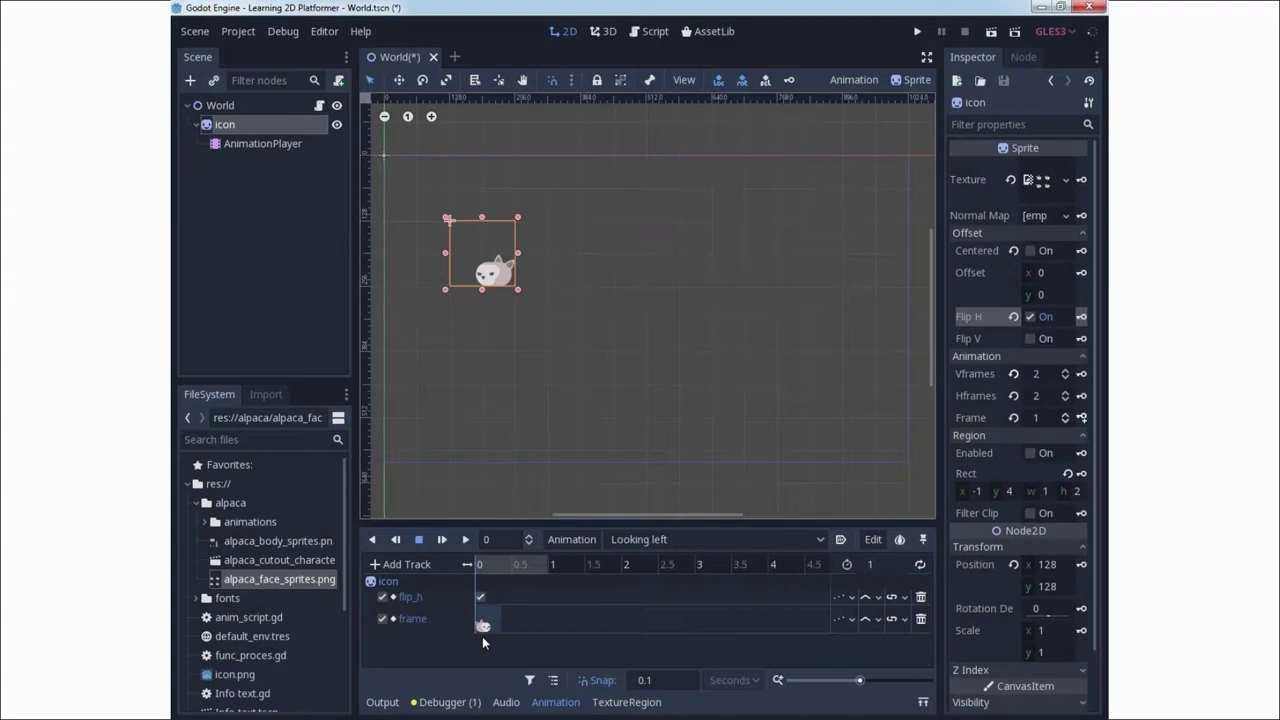
Insert a second frame key with value 1 at 1 second in the "Looking left" animation
left_click(549, 564)
left_click(1066, 414)
left_click(1066, 415)
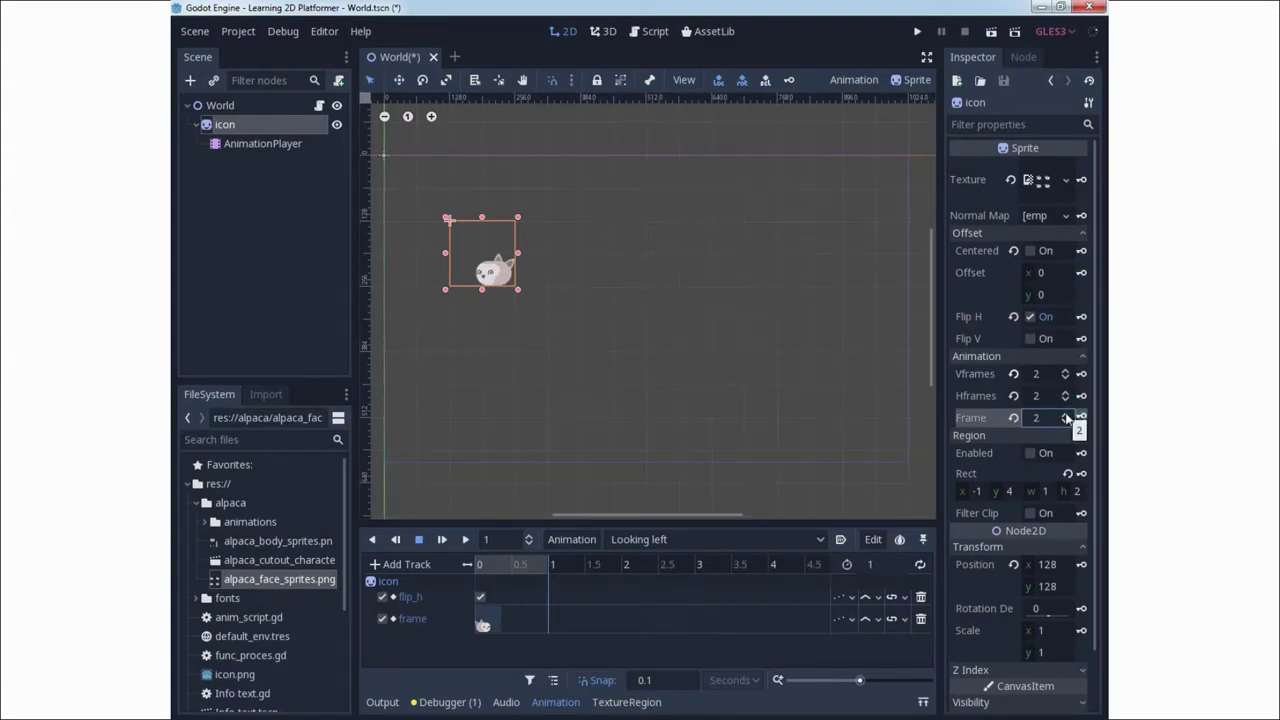
left_click(1066, 422)
left_click(1081, 417)
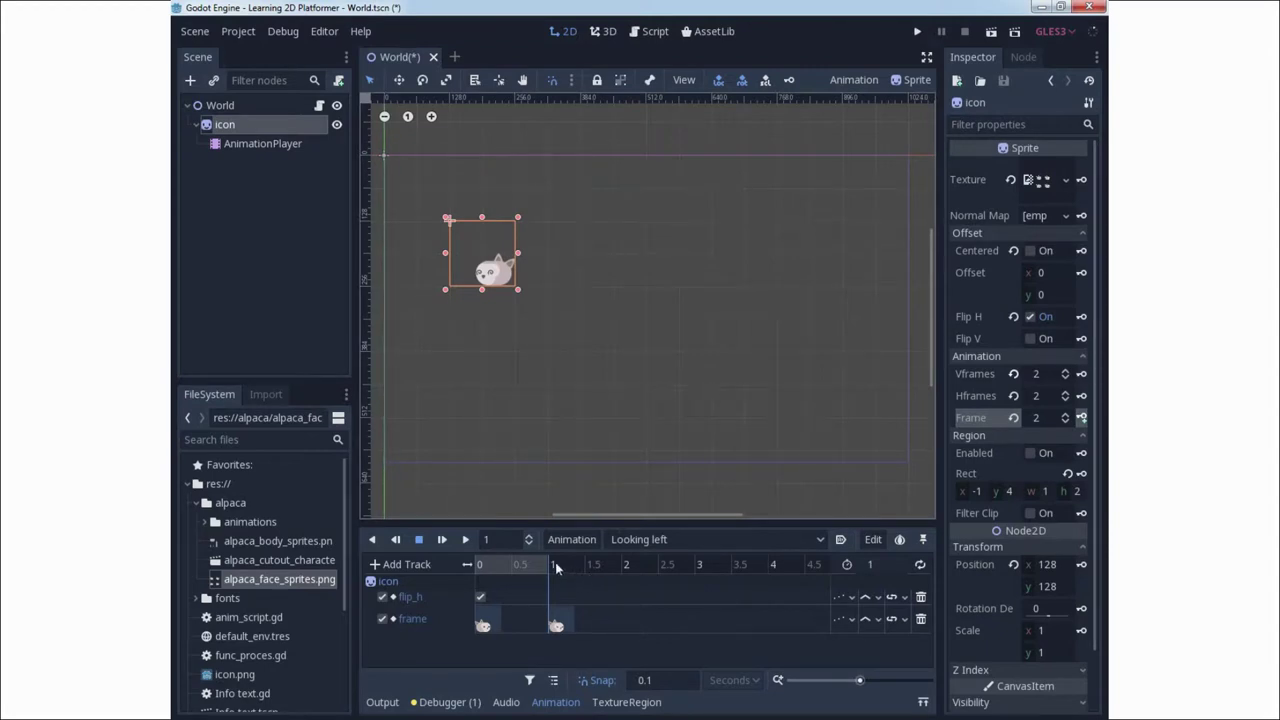
Set the length of the "Looking left" animation to 2 seconds
mouse_move(552, 565)
left_mouse_down()
mouse_move(455, 571)
mouse_move(549, 573)
left_mouse_up()
left_click(870, 565)
type("2")
key("Return")
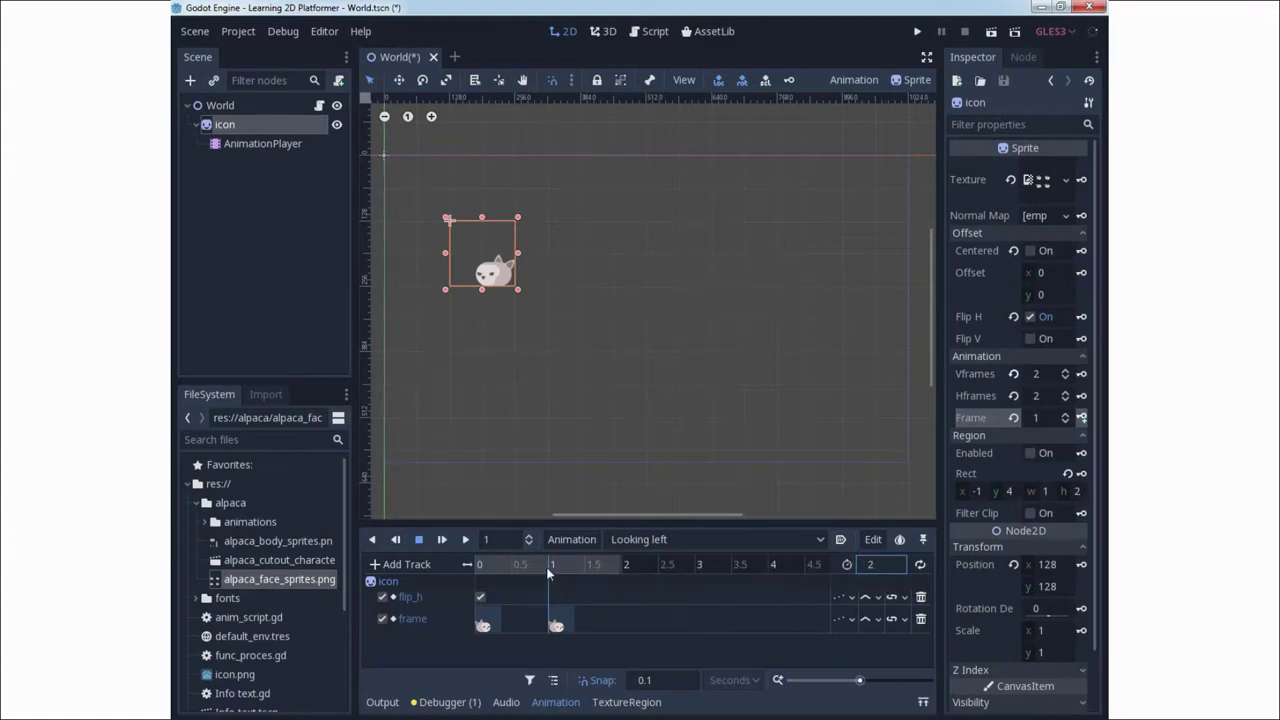
Move the second frame key of "Looking left" to 1.4 seconds and reselect the icon sprite along the way
left_click_drag(552, 578, 590, 572)
left_click_drag(562, 622, 599, 620)
left_click_drag(591, 570, 587, 567)
left_click_drag(603, 620, 591, 619)
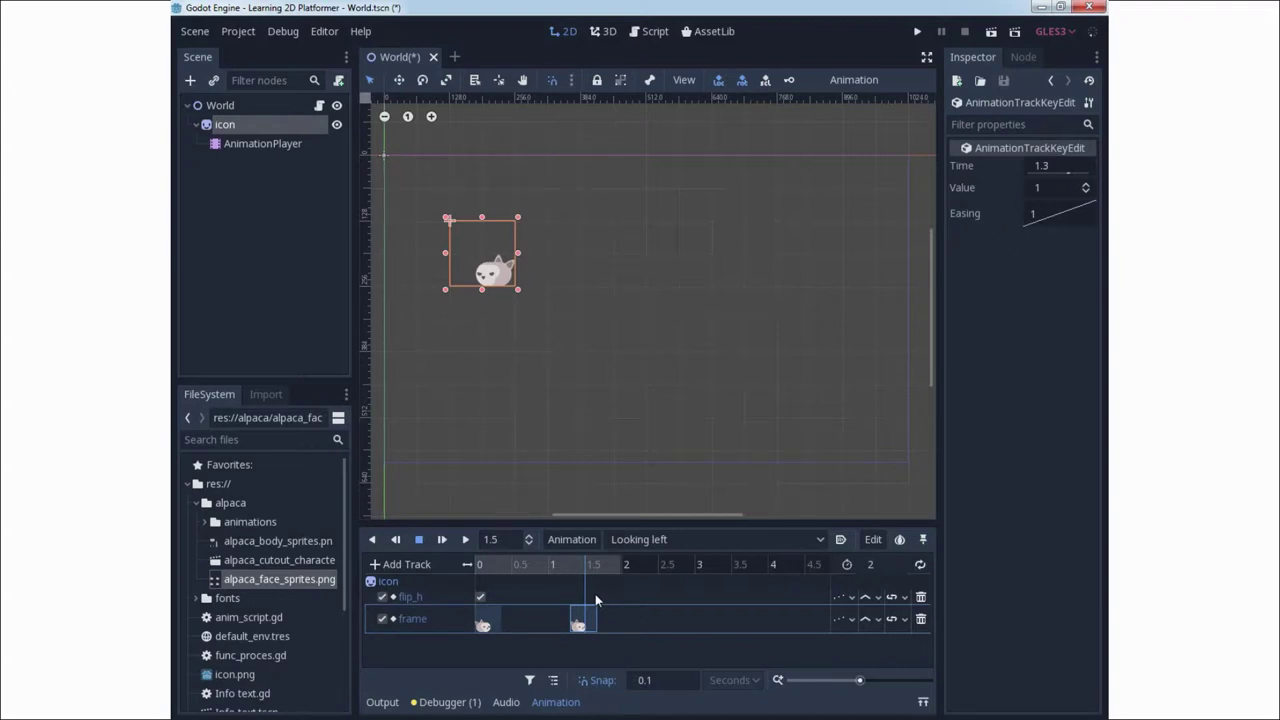
left_click(240, 124)
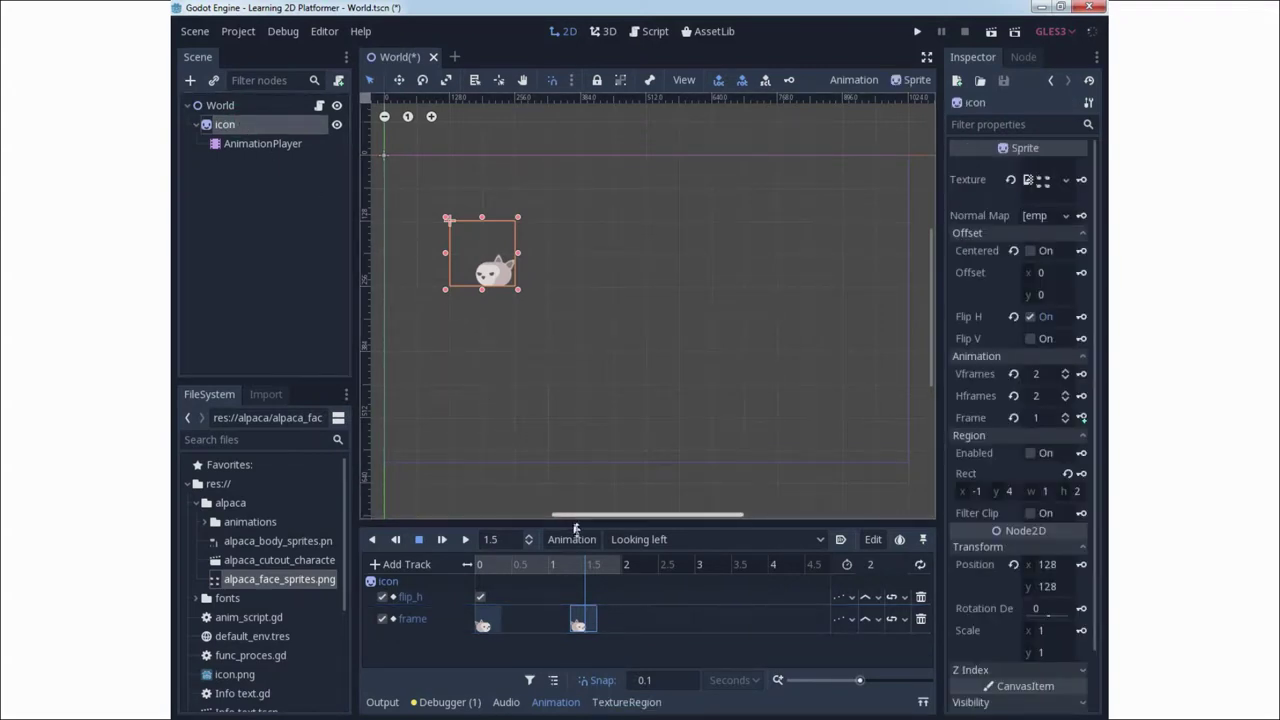
left_click_drag(590, 624, 597, 624)
Scrub the "Looking left" timeline between its start and about 1.6 seconds to check the icon's frame changes
left_click(484, 568)
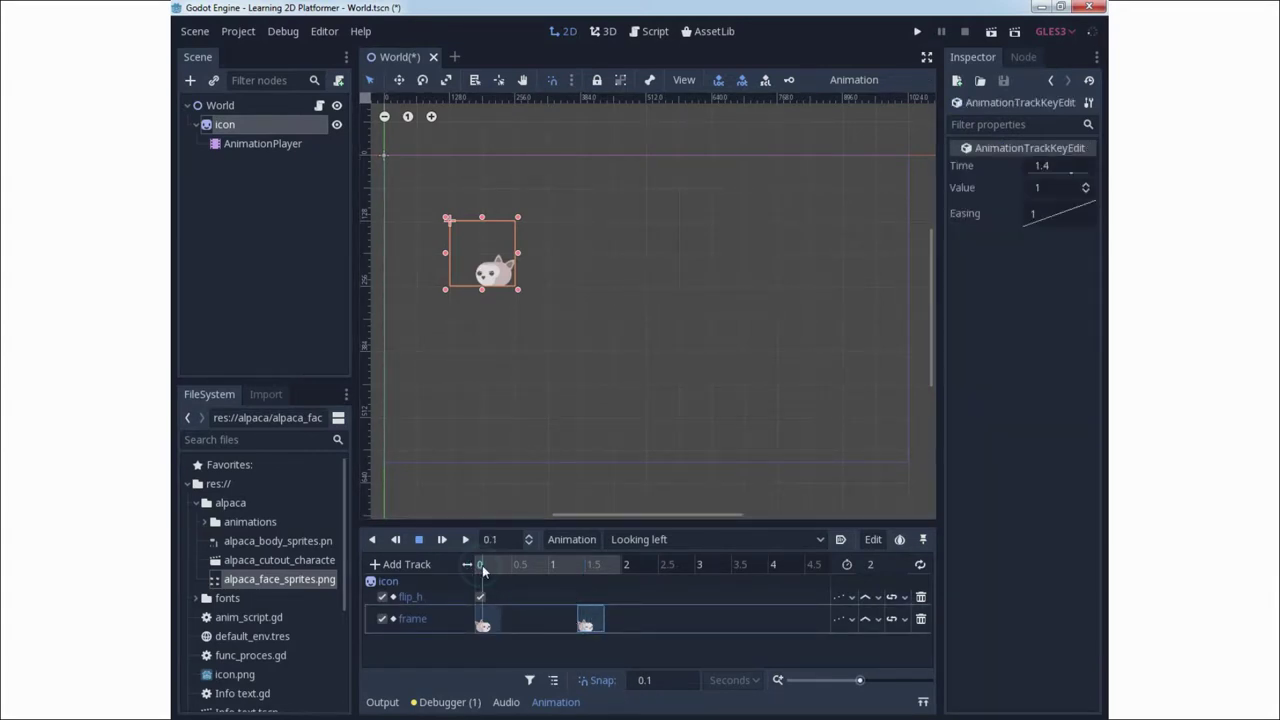
left_click(494, 566)
left_click(263, 142)
left_click(257, 126)
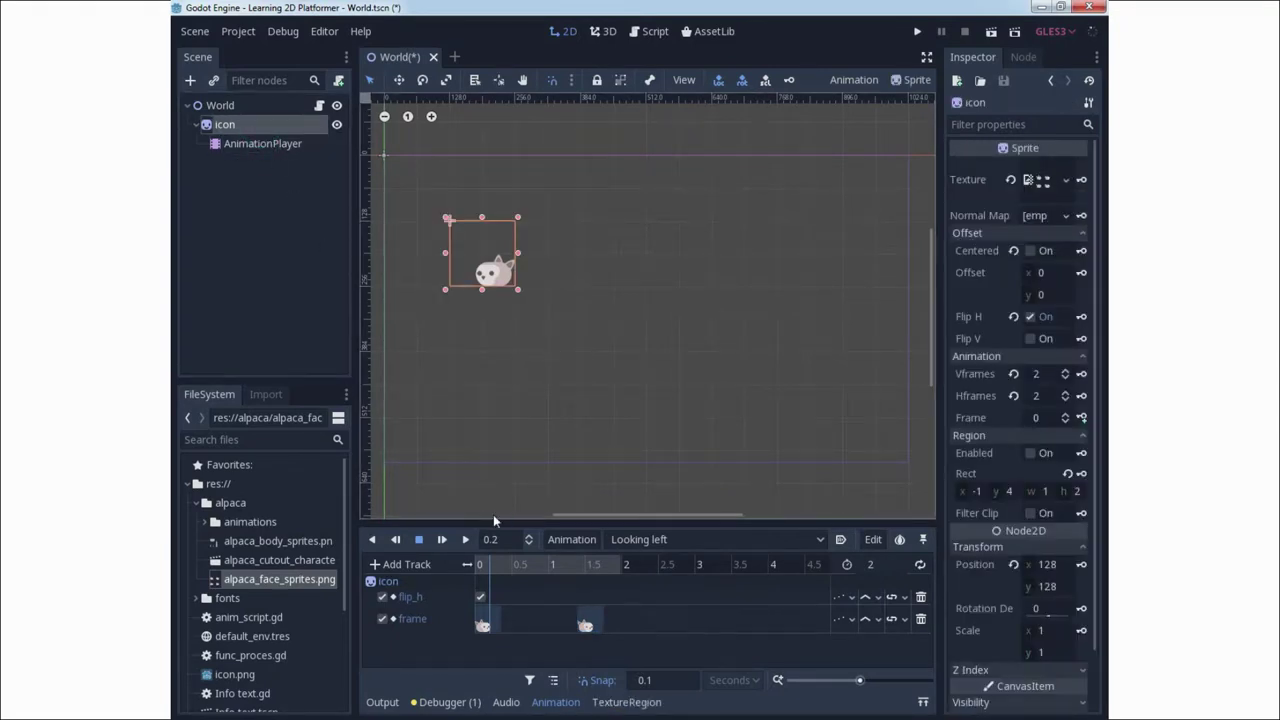
left_click_drag(490, 572, 595, 585)
left_click(592, 580)
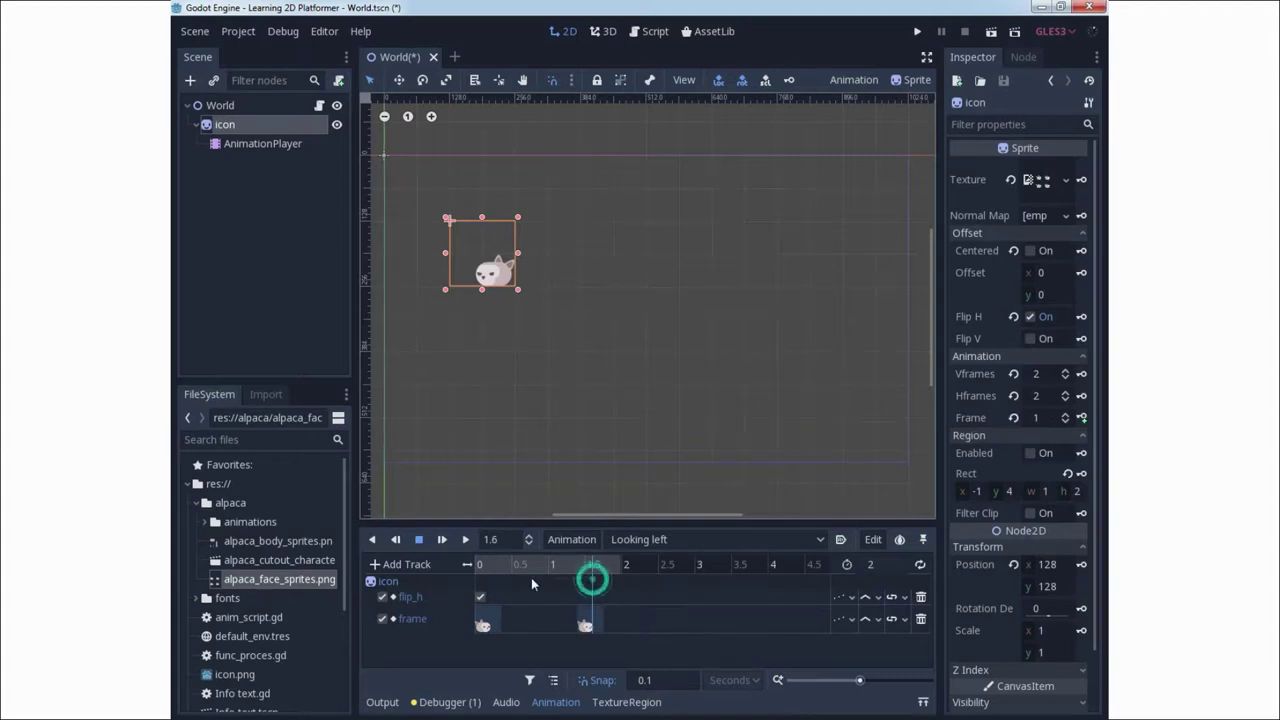
left_click(594, 562)
left_click(468, 566)
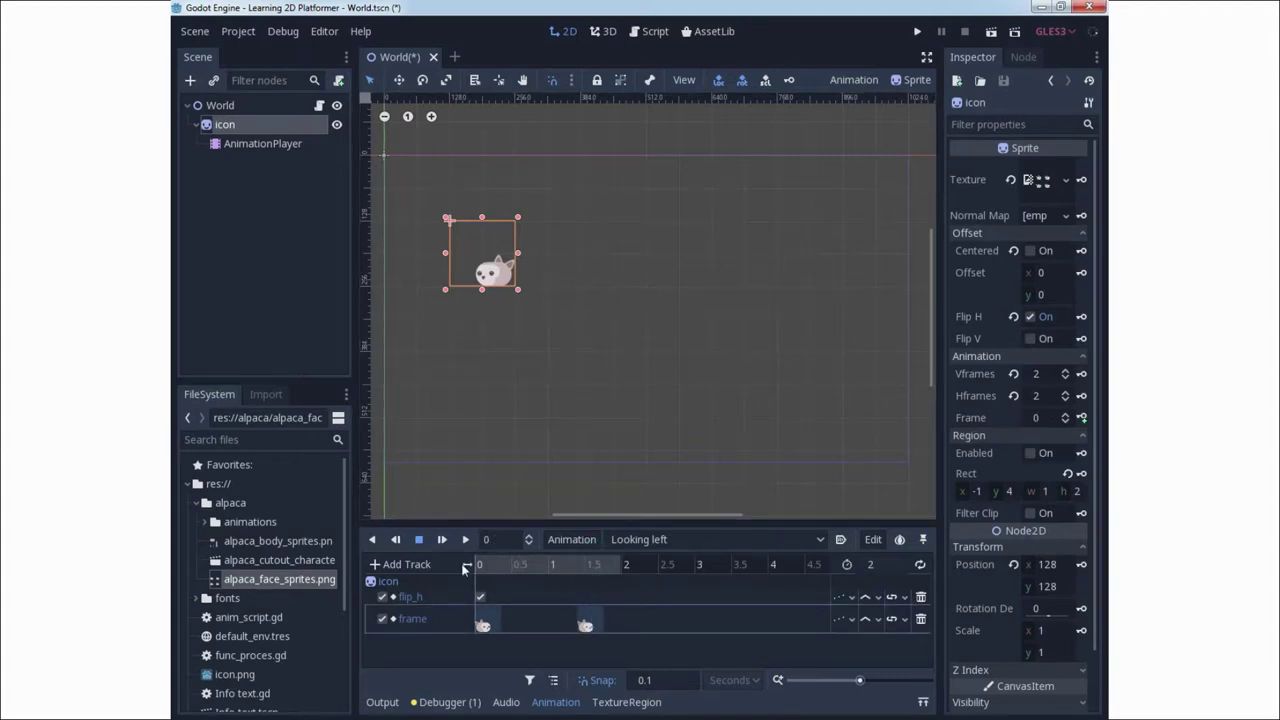
Enable looping and autoplay on load for "Looking left", and preview its playback briefly
left_click(920, 566)
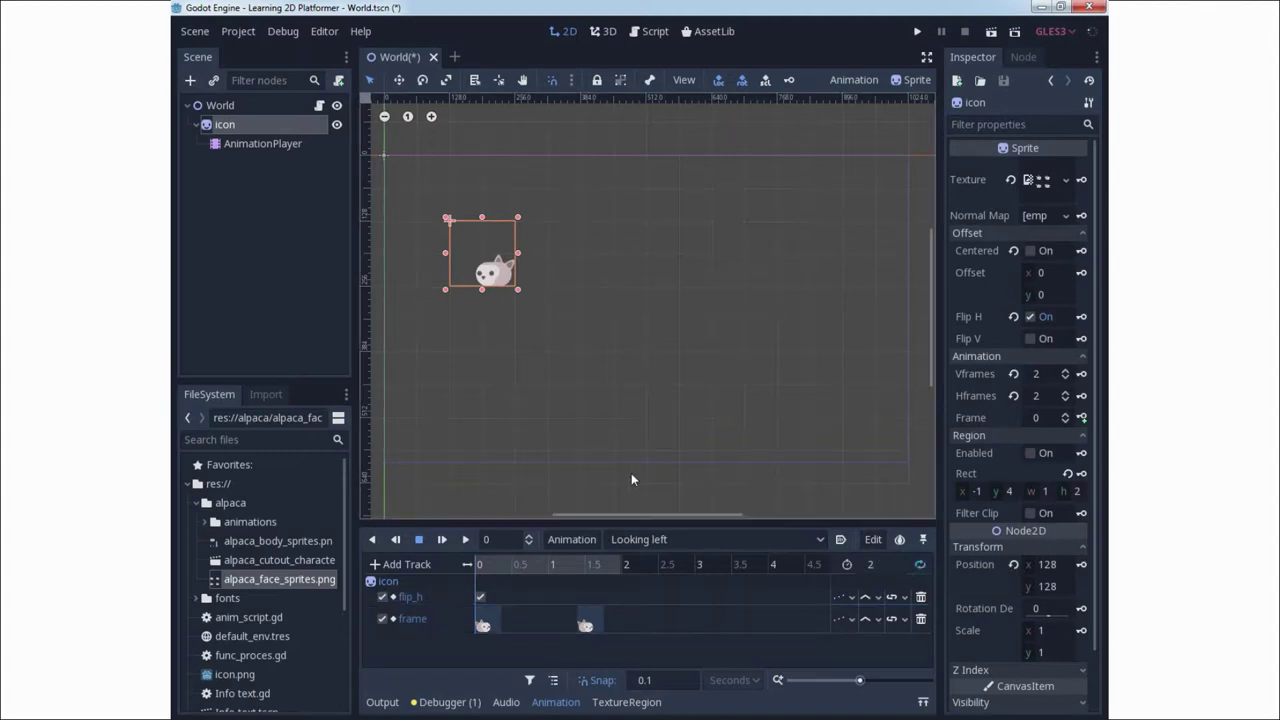
left_click(841, 541)
left_click(465, 539)
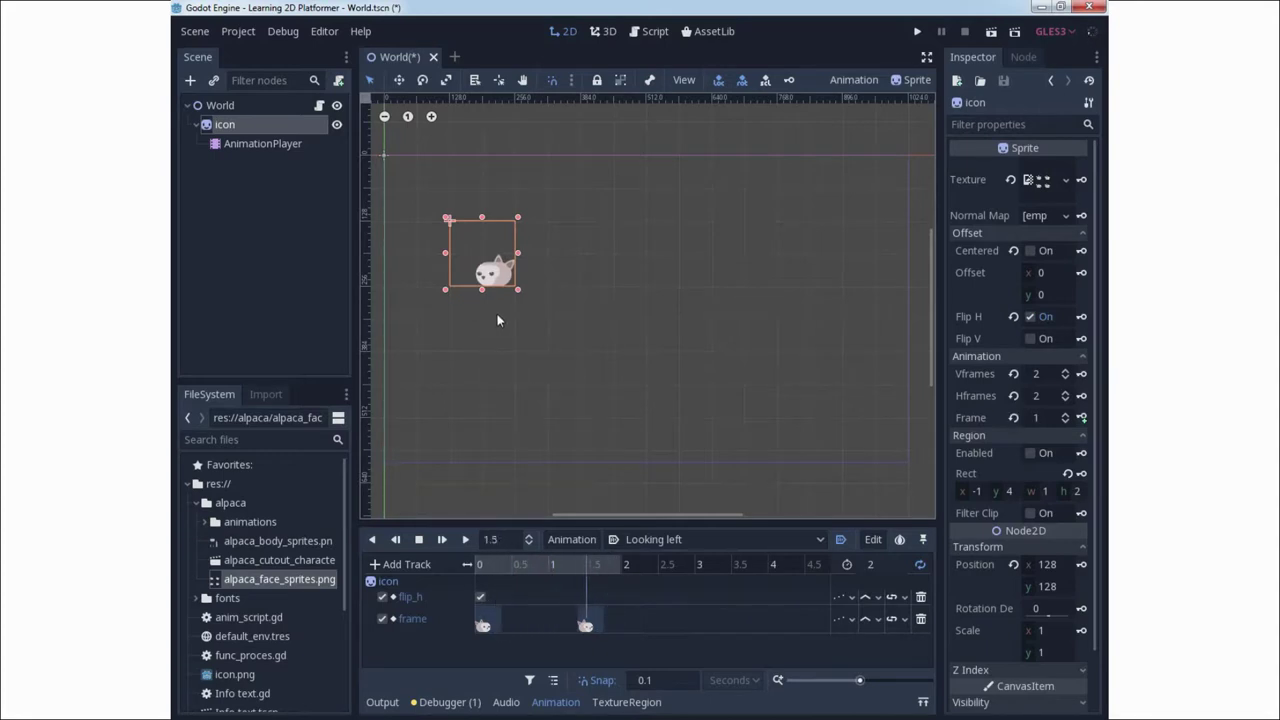
left_click(418, 539)
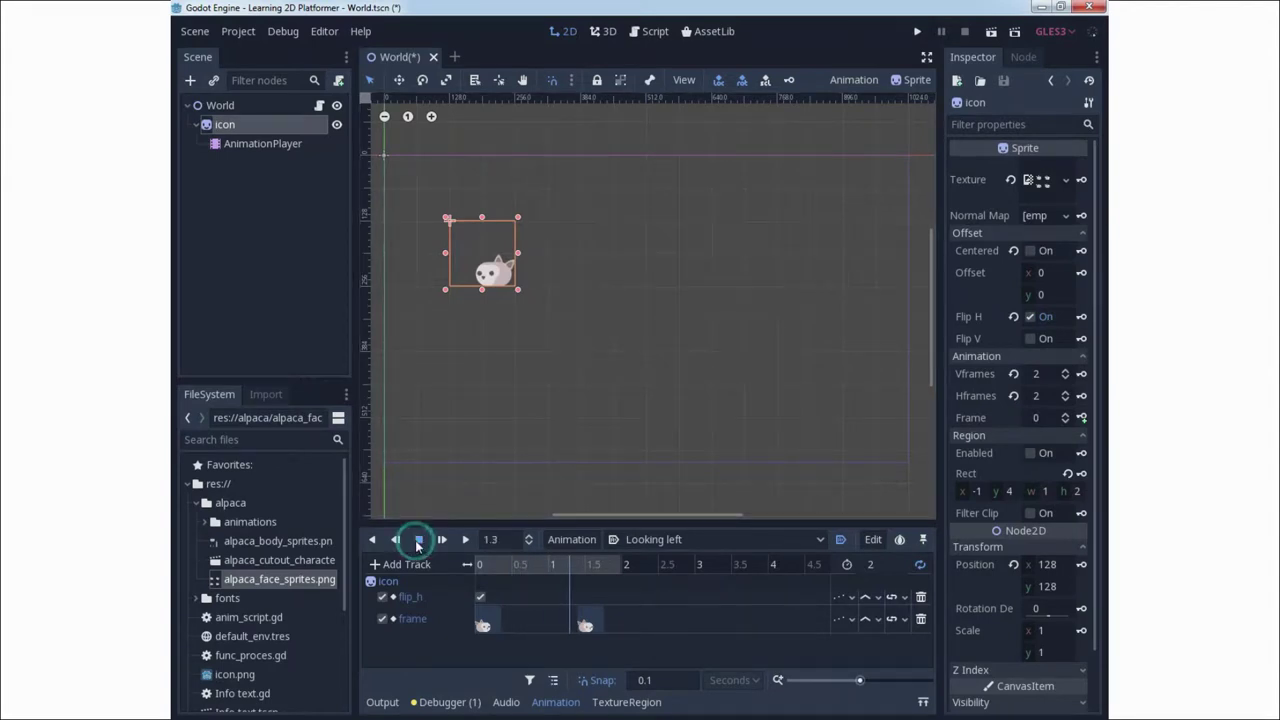
Switch to the "Looking right" animation and key the icon's frame 0 at its start, creating a new frame track
left_click(740, 540)
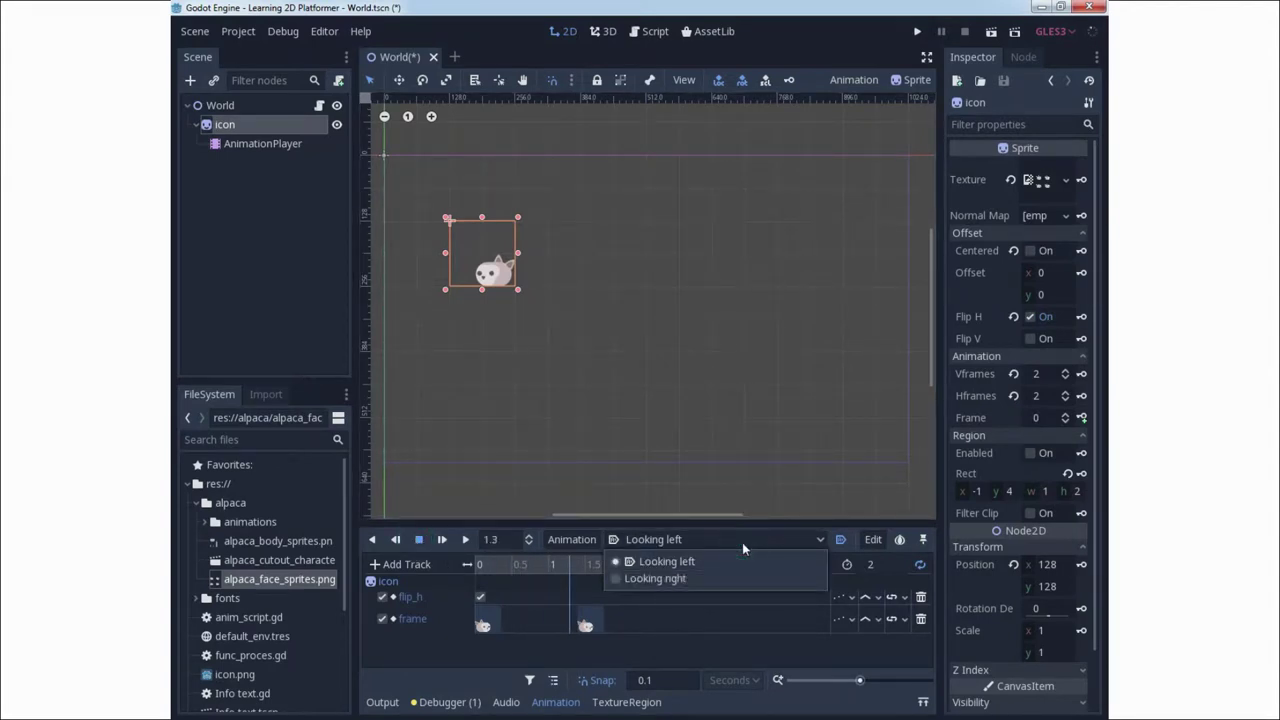
left_click(698, 579)
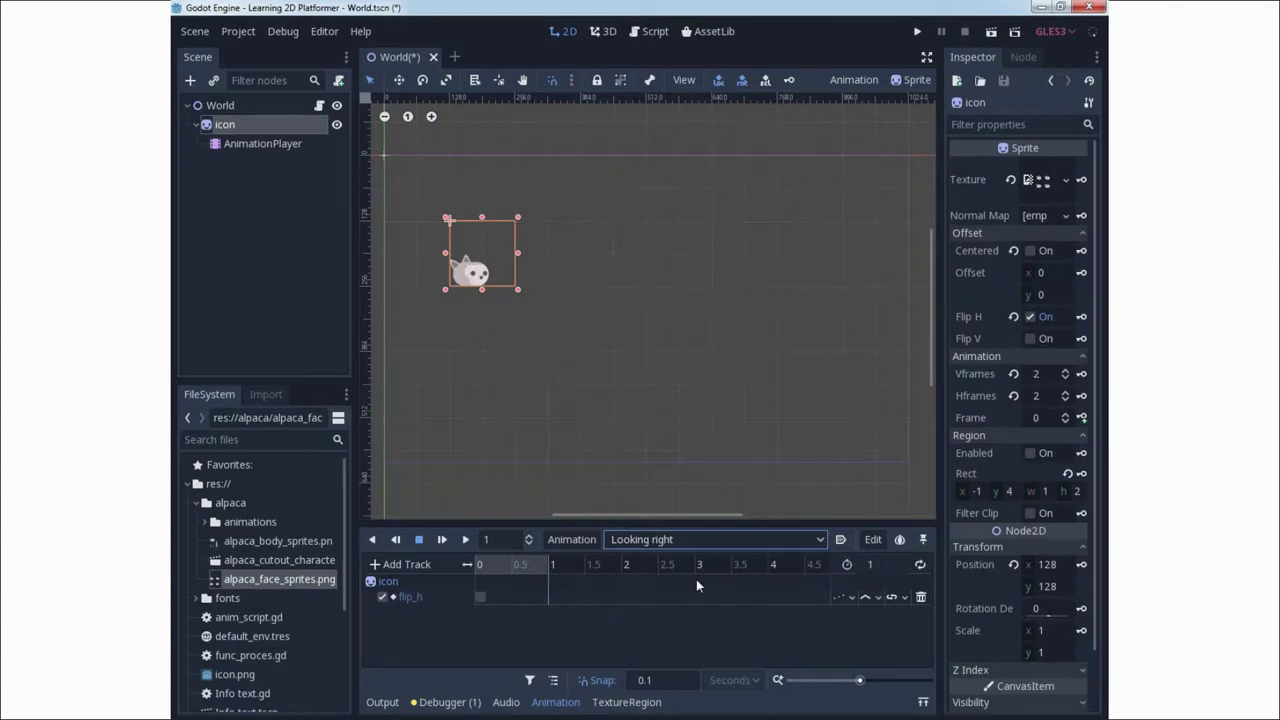
left_click_drag(548, 560, 472, 566)
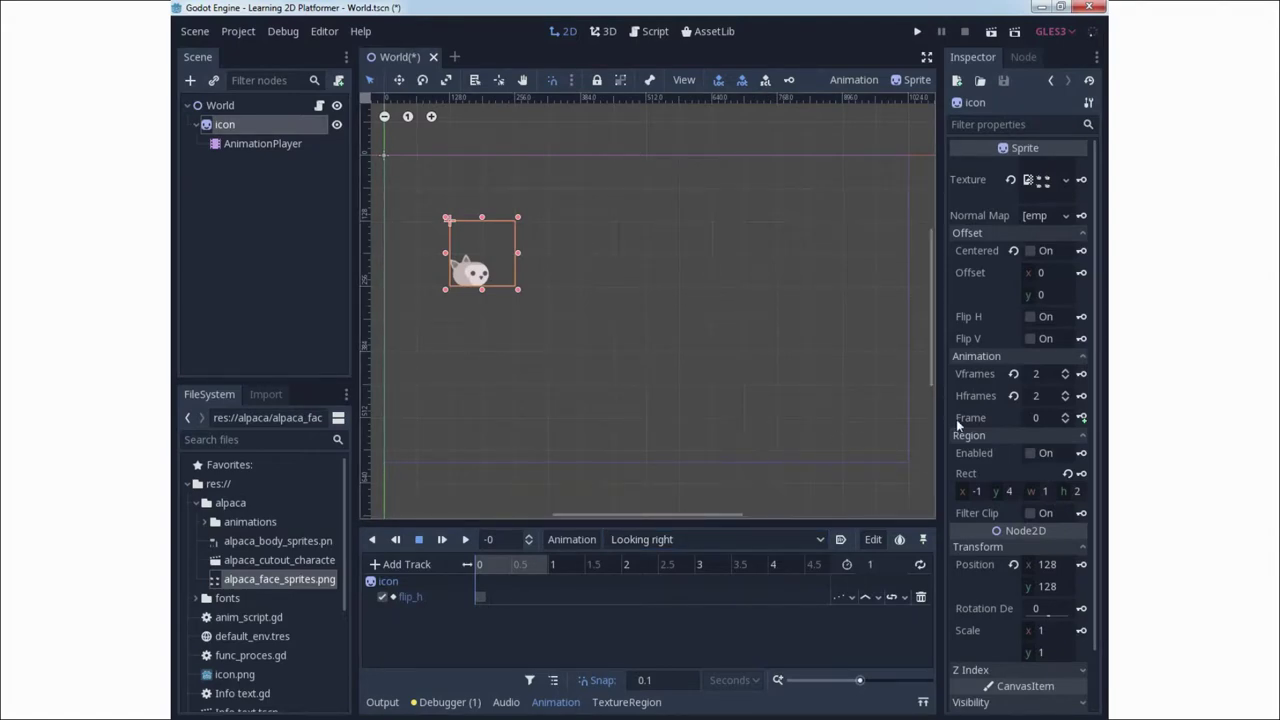
left_click(1082, 418)
left_click(587, 395)
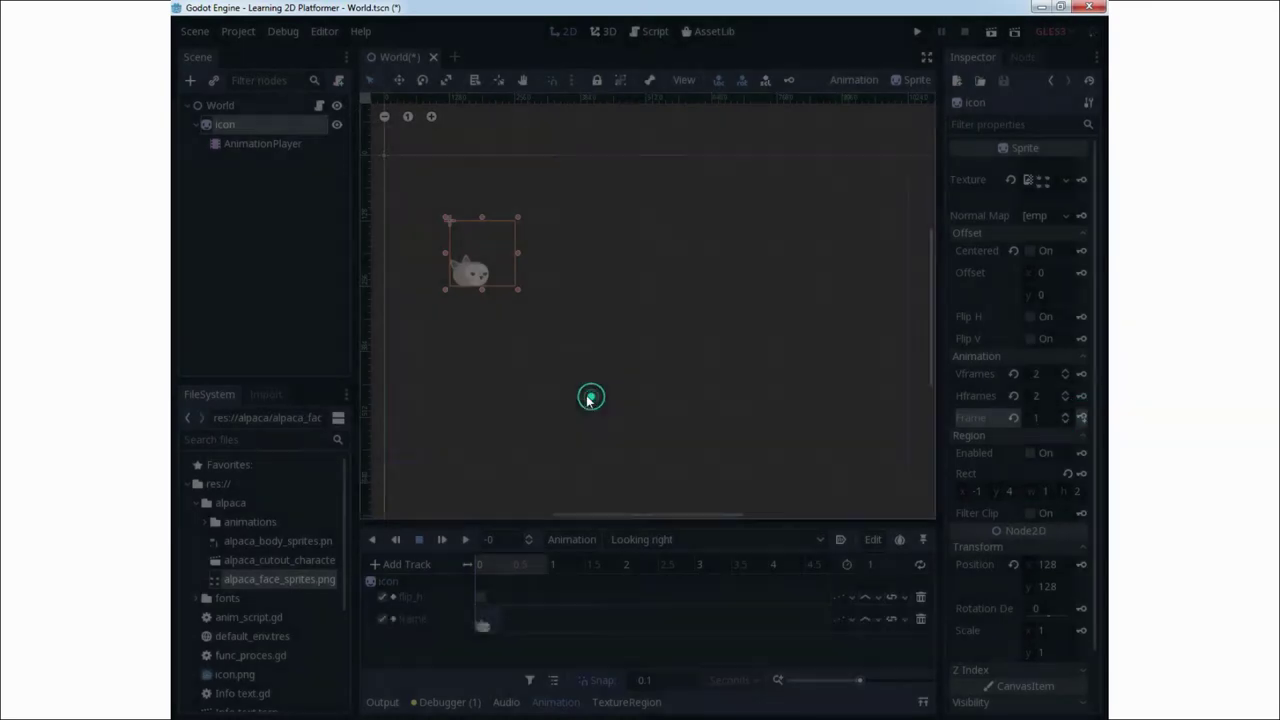
Set the length of the "Looking right" animation to 2 seconds
left_click(869, 565)
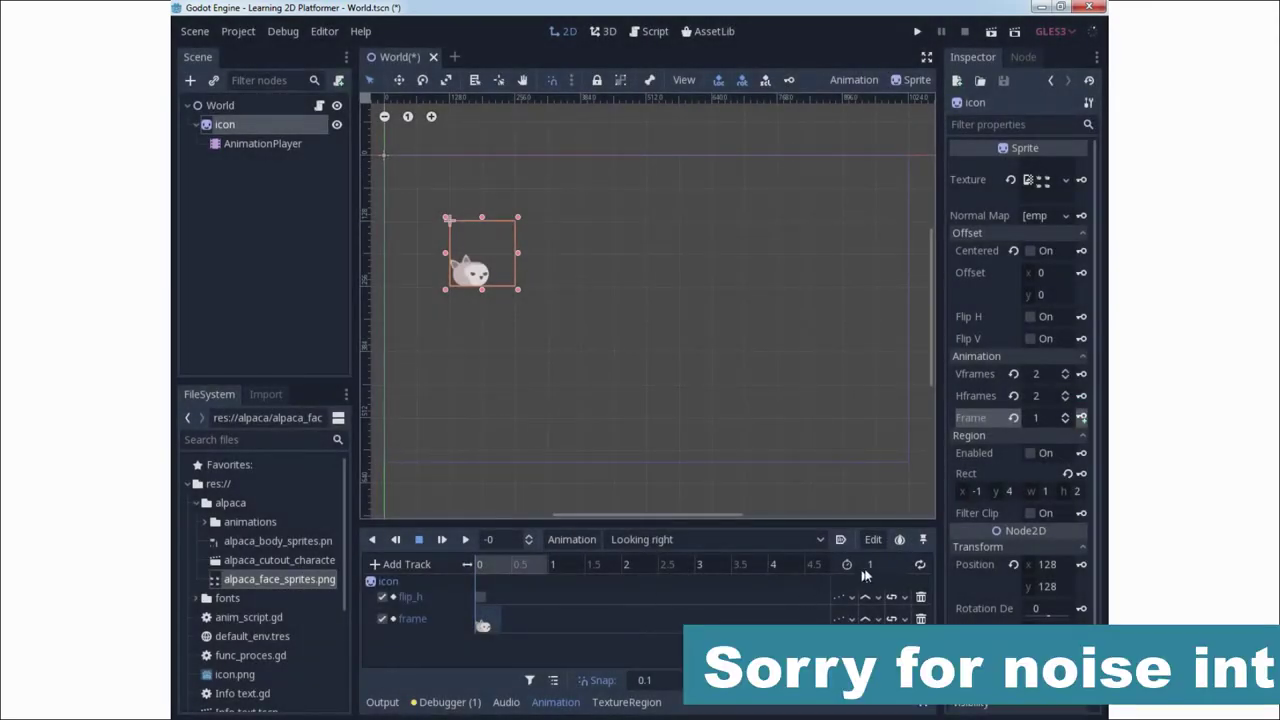
type("2")
key("Return")
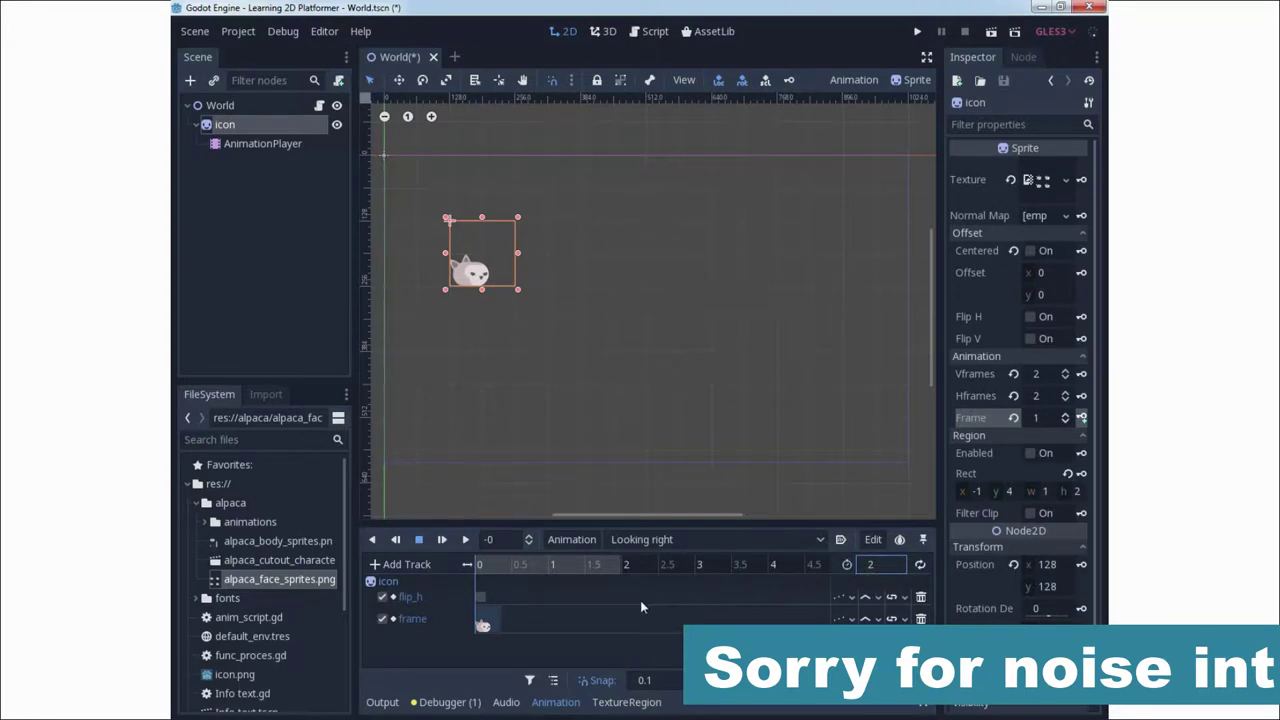
Set the icon's frame to 1 at 1.5 seconds in "Looking right" and insert a key for it
left_click(585, 566)
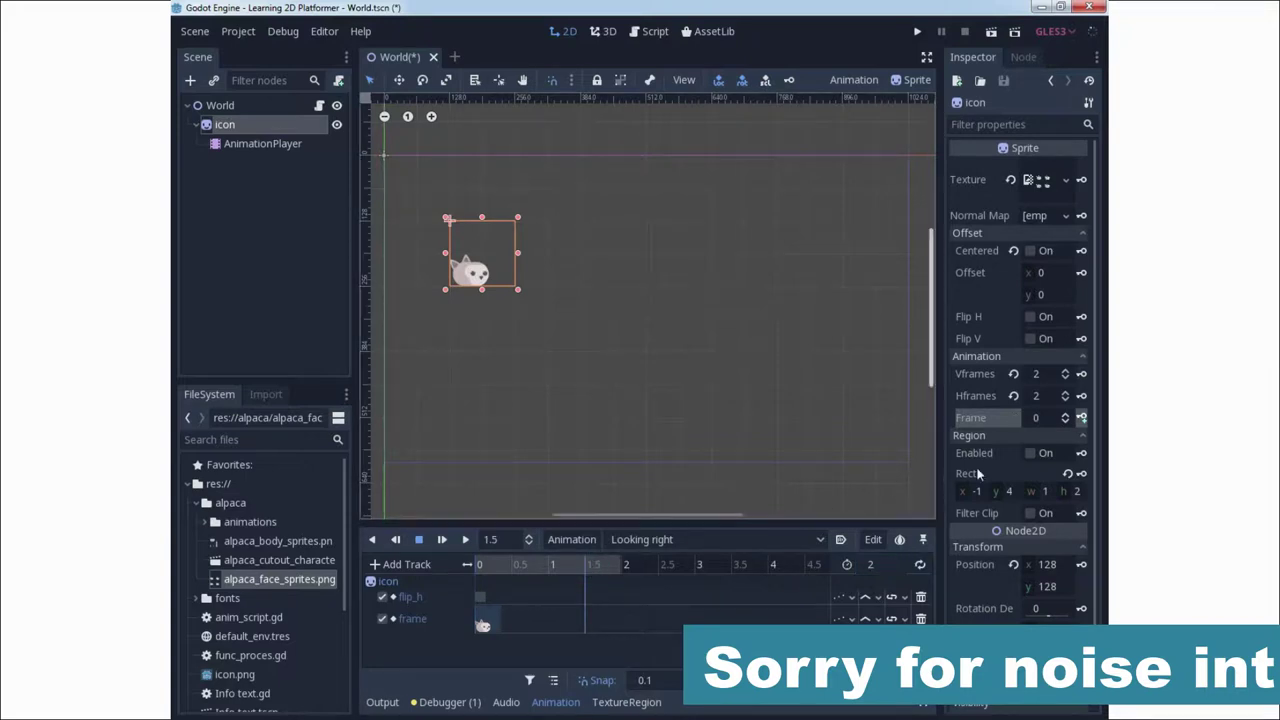
left_click(1030, 418)
type("1")
key("Return")
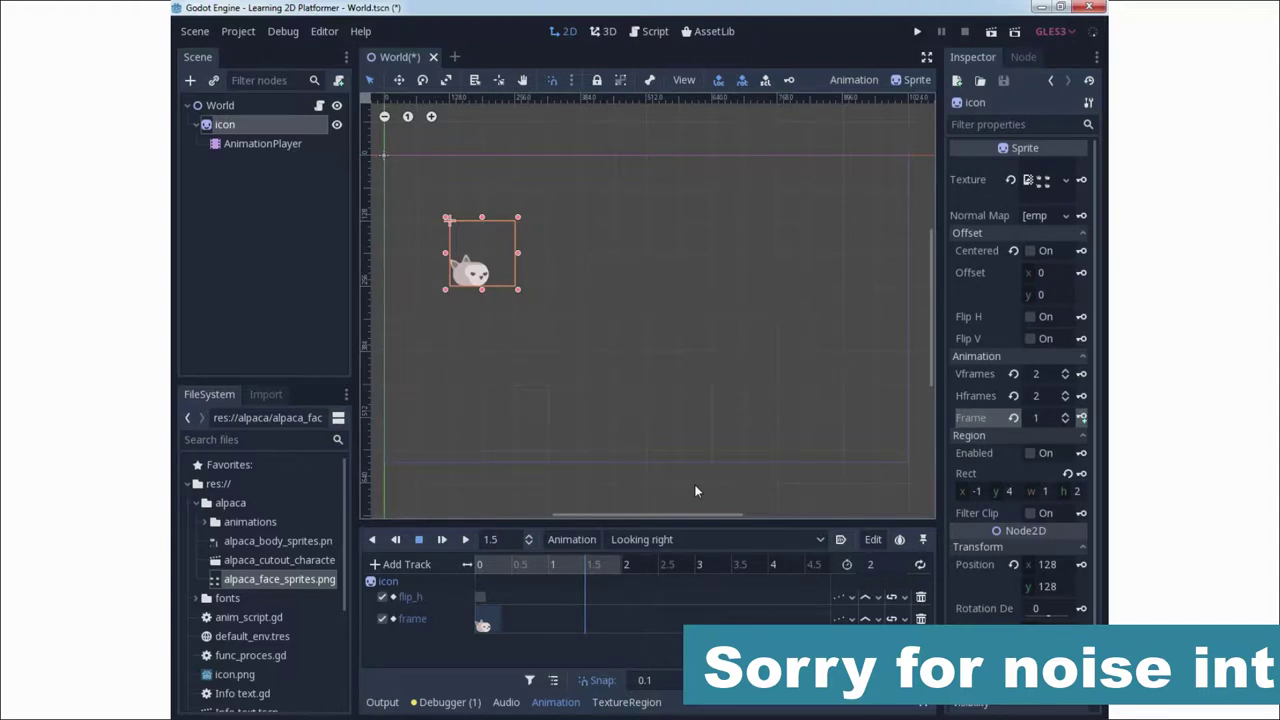
left_click(1081, 418)
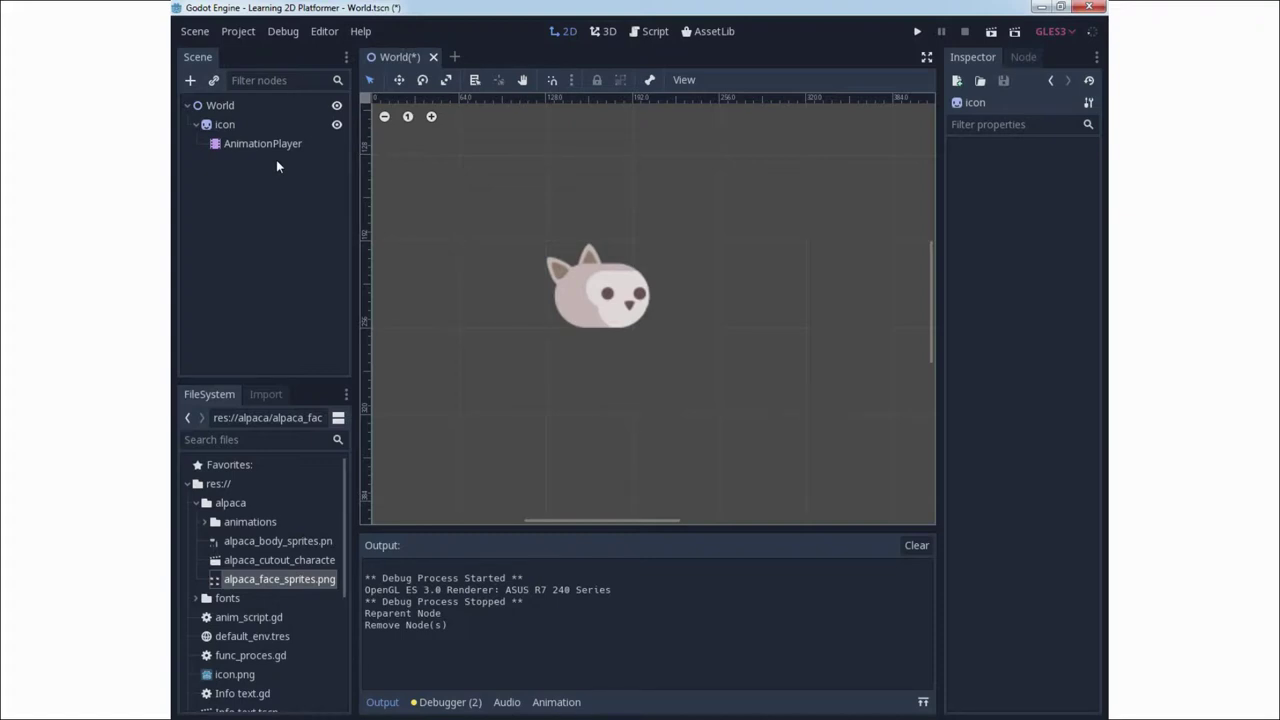
Add a KinematicBody2D node under World and make the icon sprite with its AnimationPlayer a child of it
left_click(229, 106)
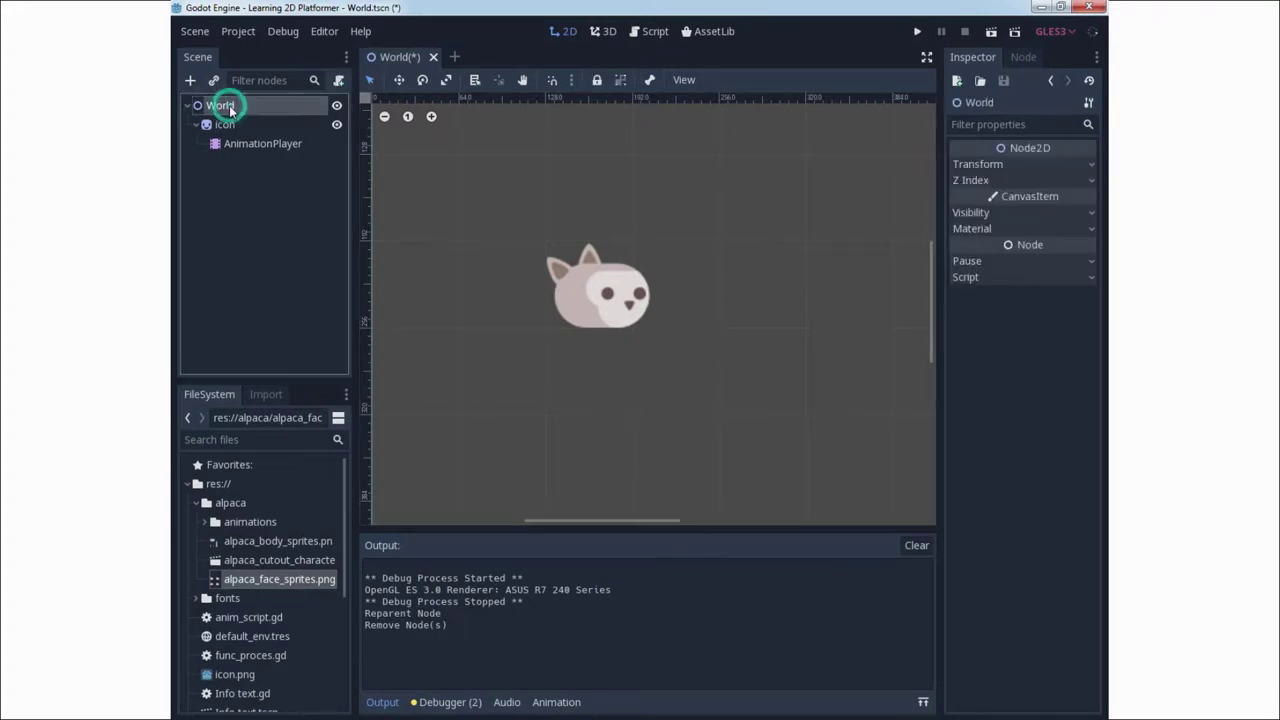
right_click(229, 105)
left_click(263, 119)
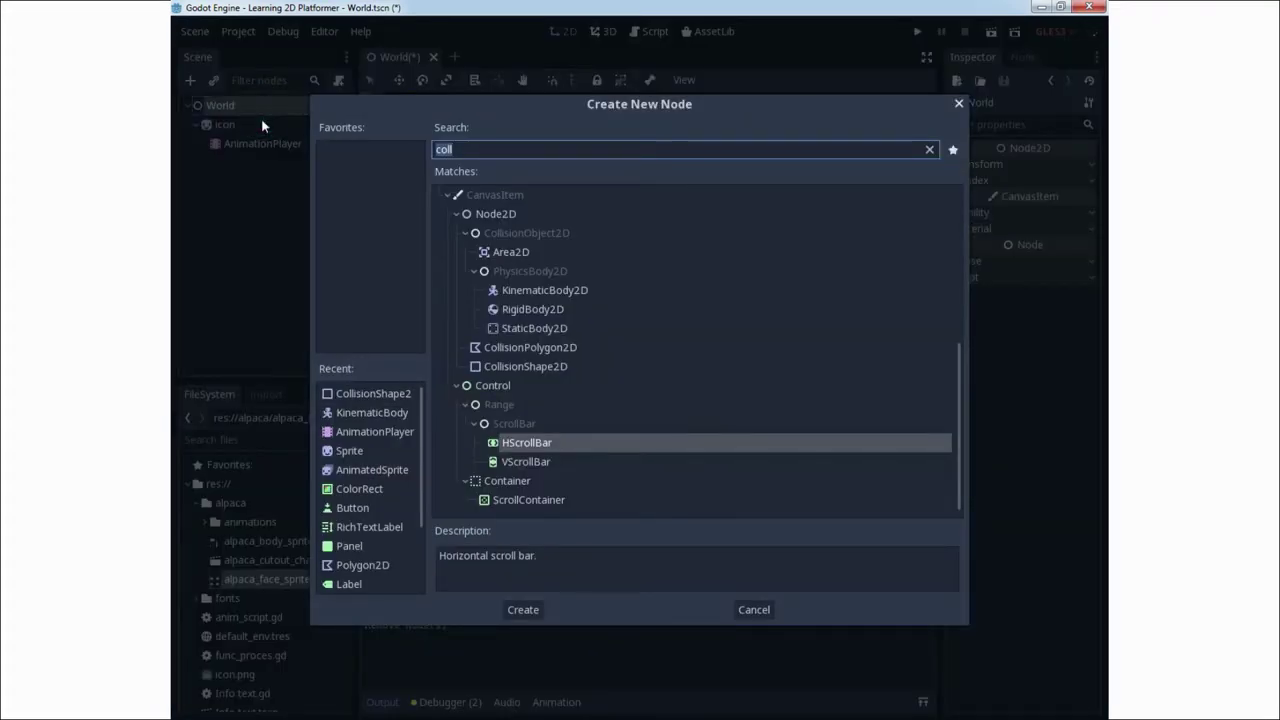
type("kinem")
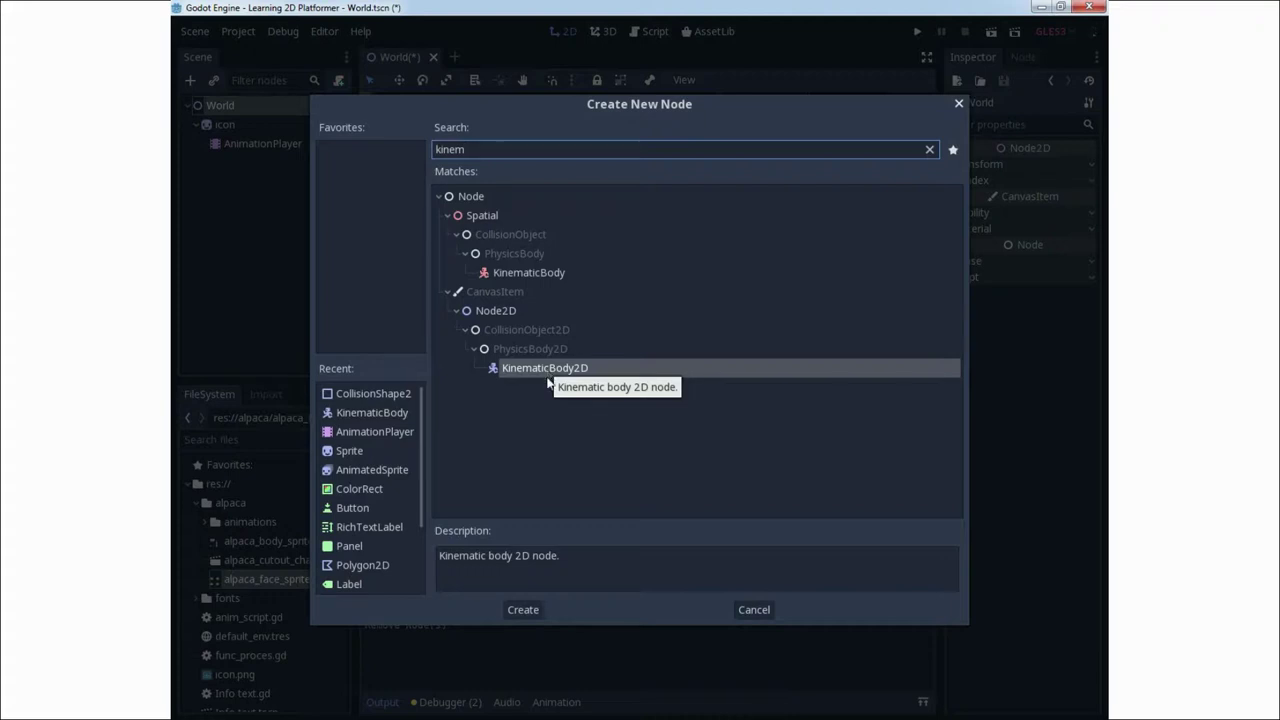
left_click(522, 609)
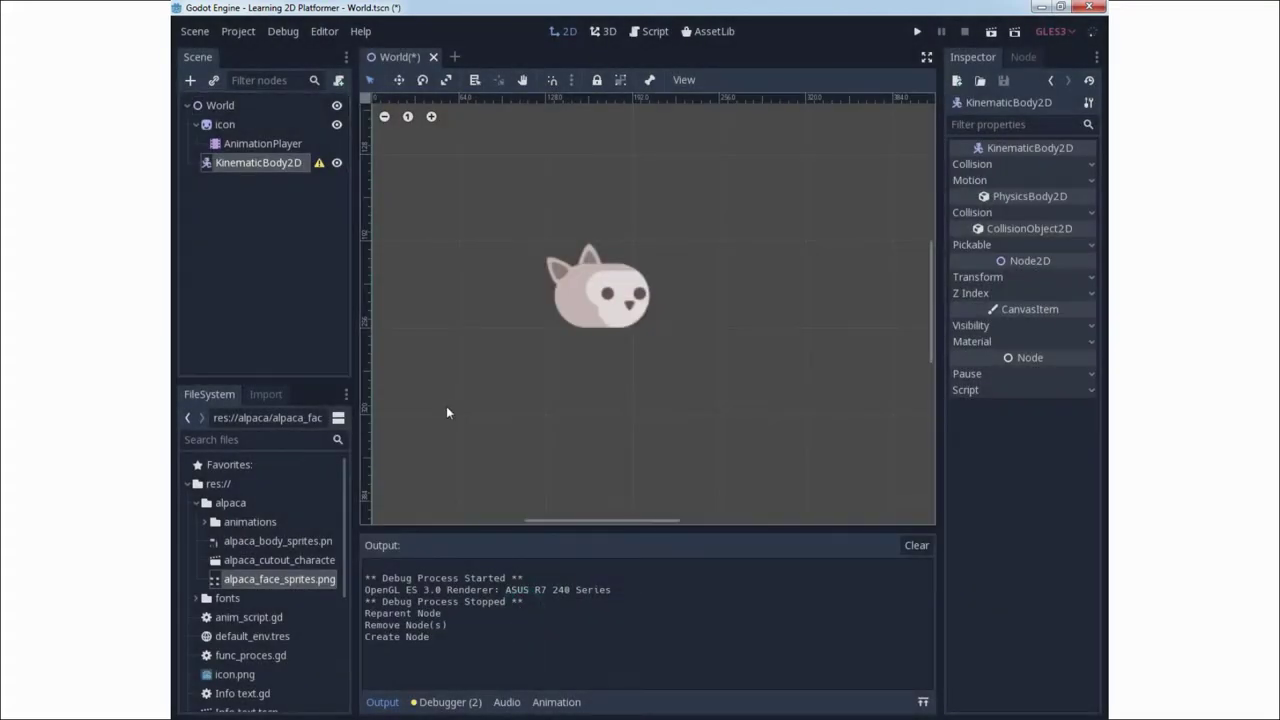
left_click_drag(258, 163, 252, 128)
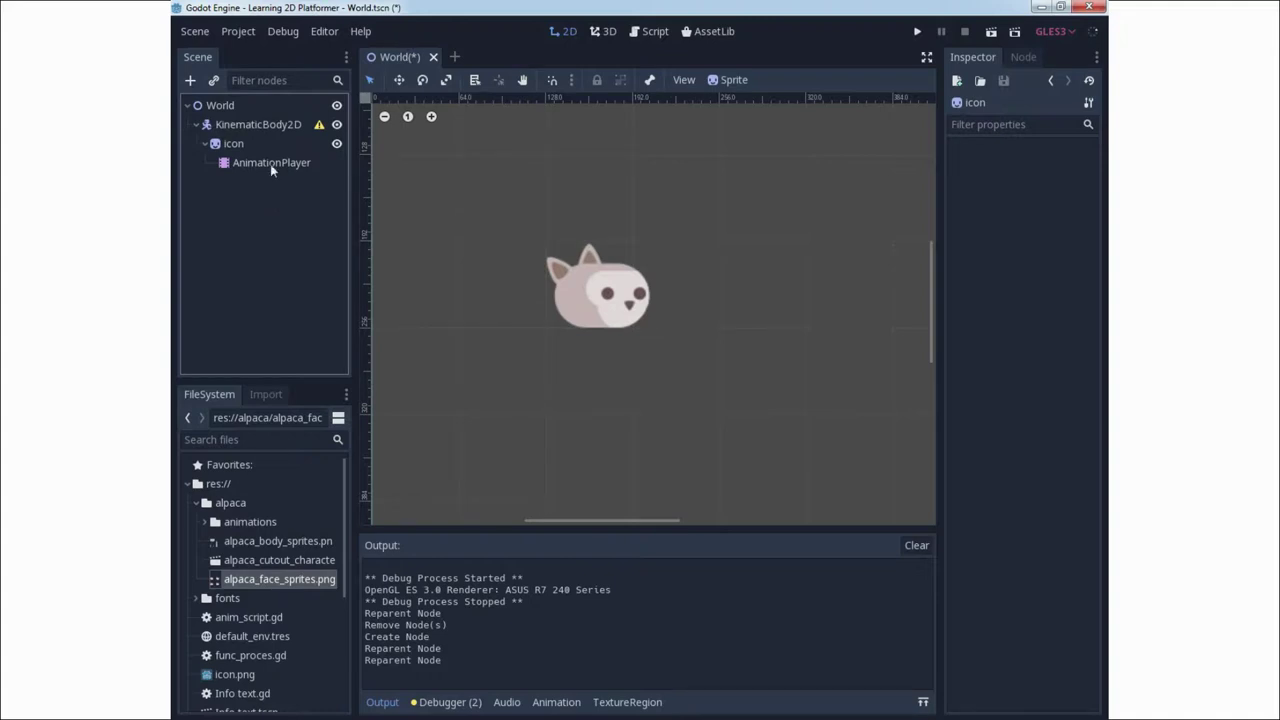
Add a CollisionShape2D node as a child of KinematicBody2D and place it above the icon in the scene tree
left_click(259, 126)
right_click(259, 126)
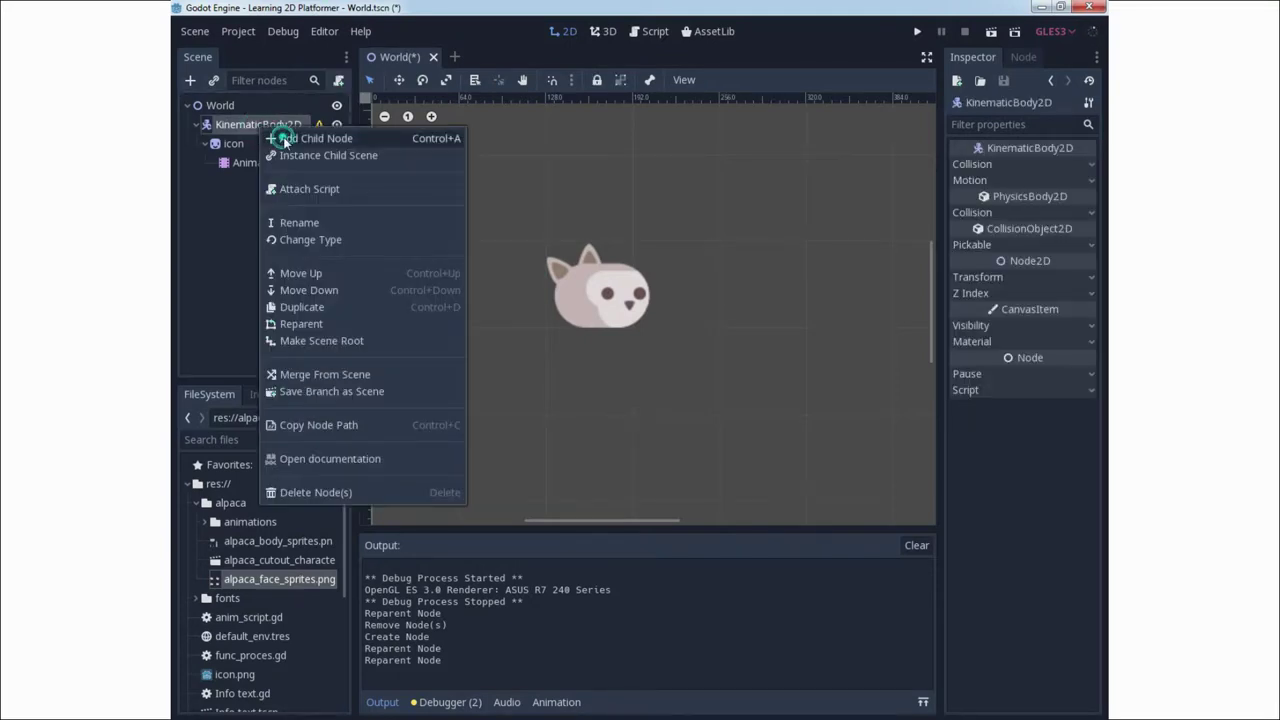
left_click(284, 139)
type("co")
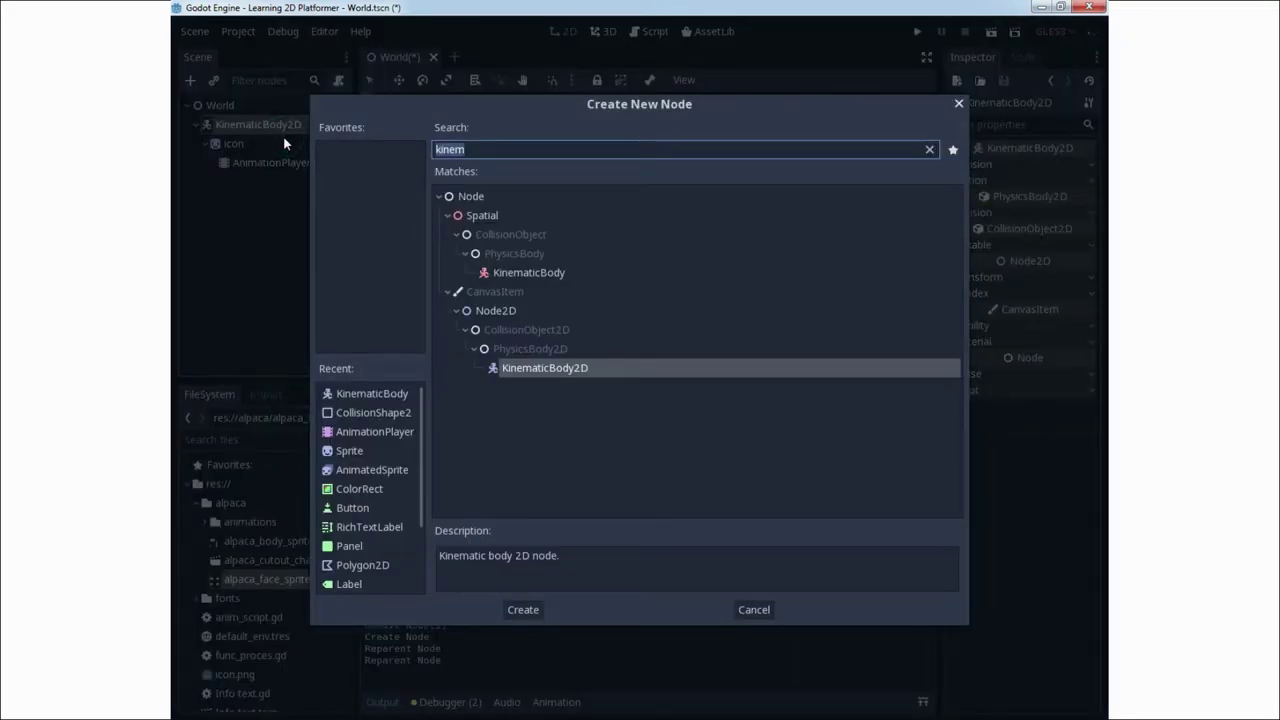
type("ll")
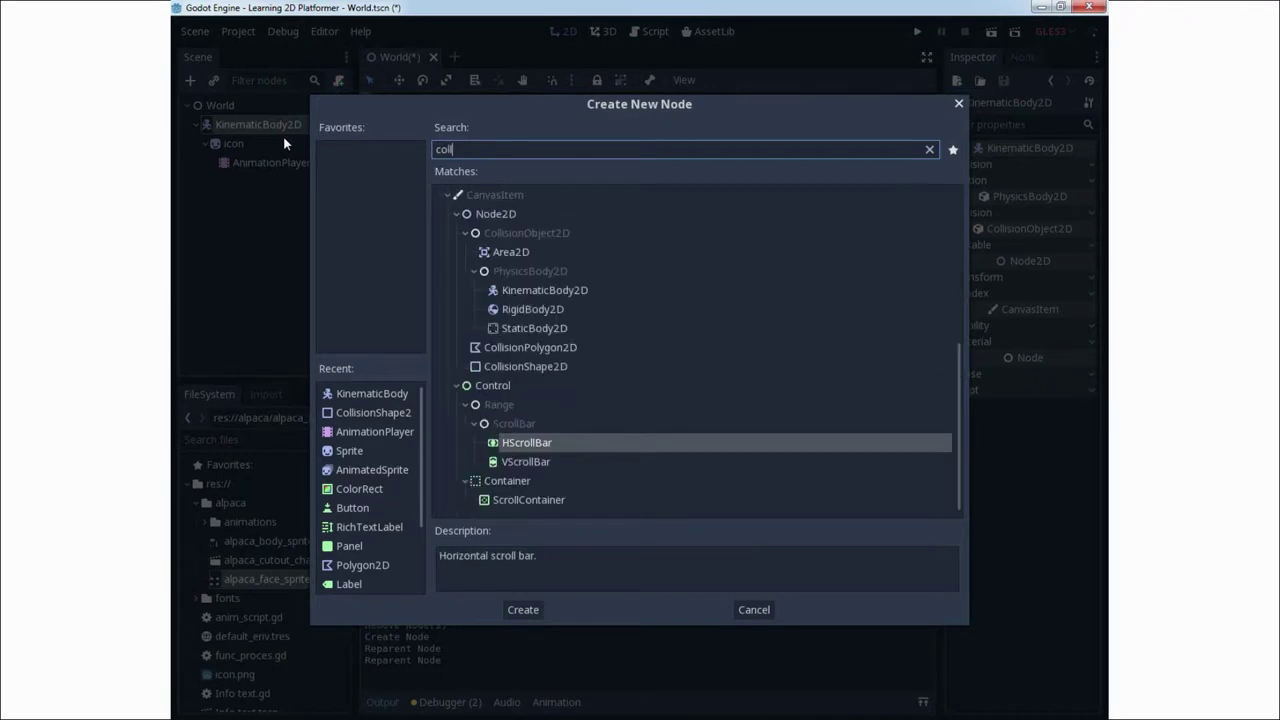
type("is")
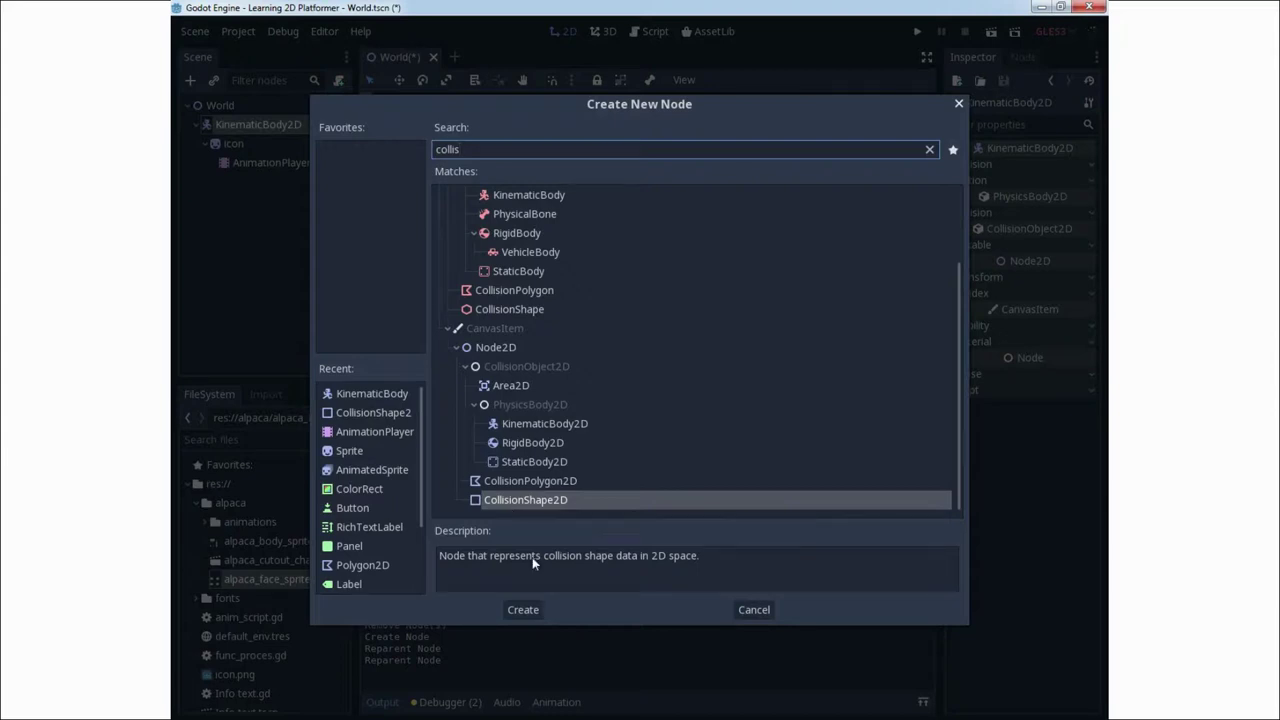
left_click(523, 609)
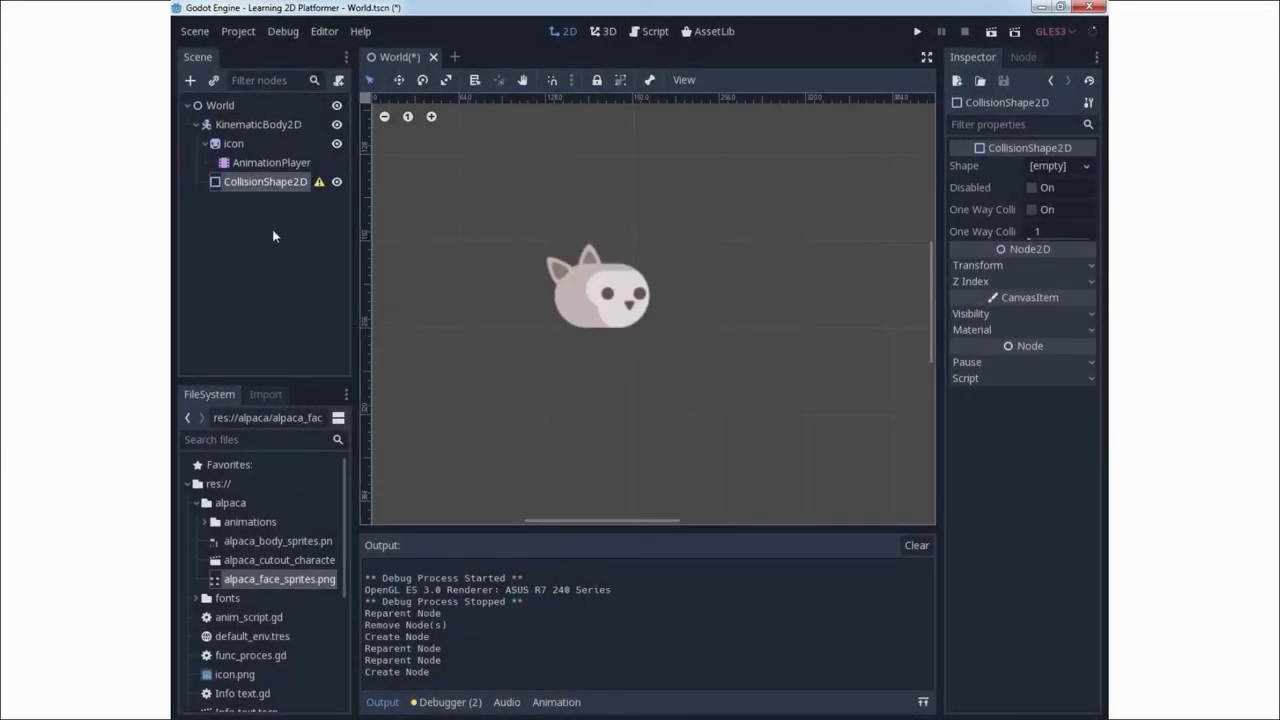
left_click_drag(267, 182, 264, 133)
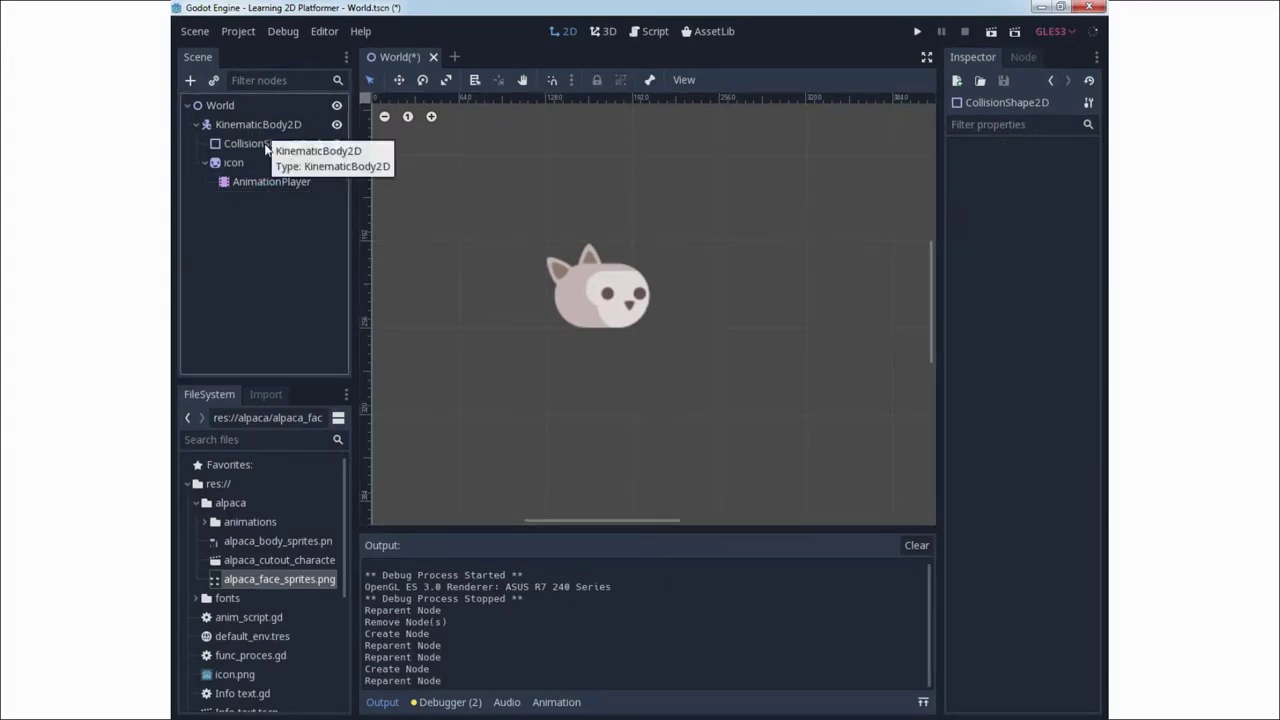
Assign a new RectangleShape2D as the shape of the CollisionShape2D node
left_click(264, 143)
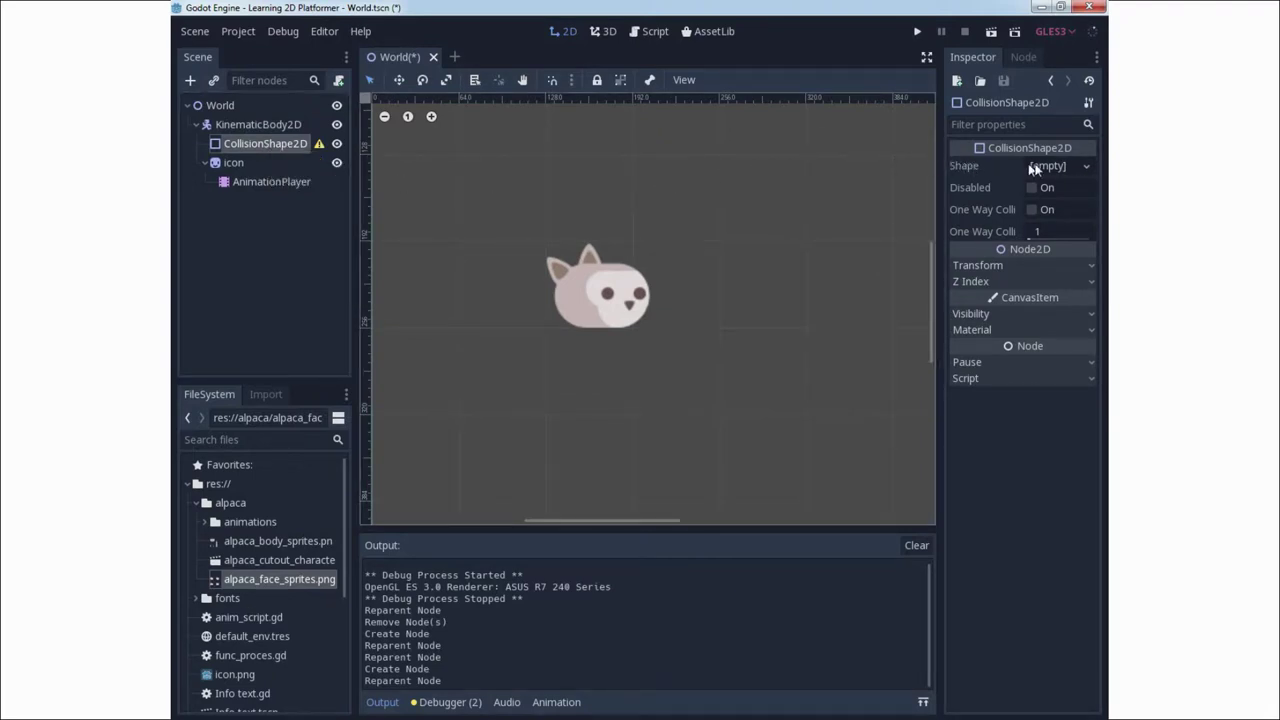
left_click(1082, 167)
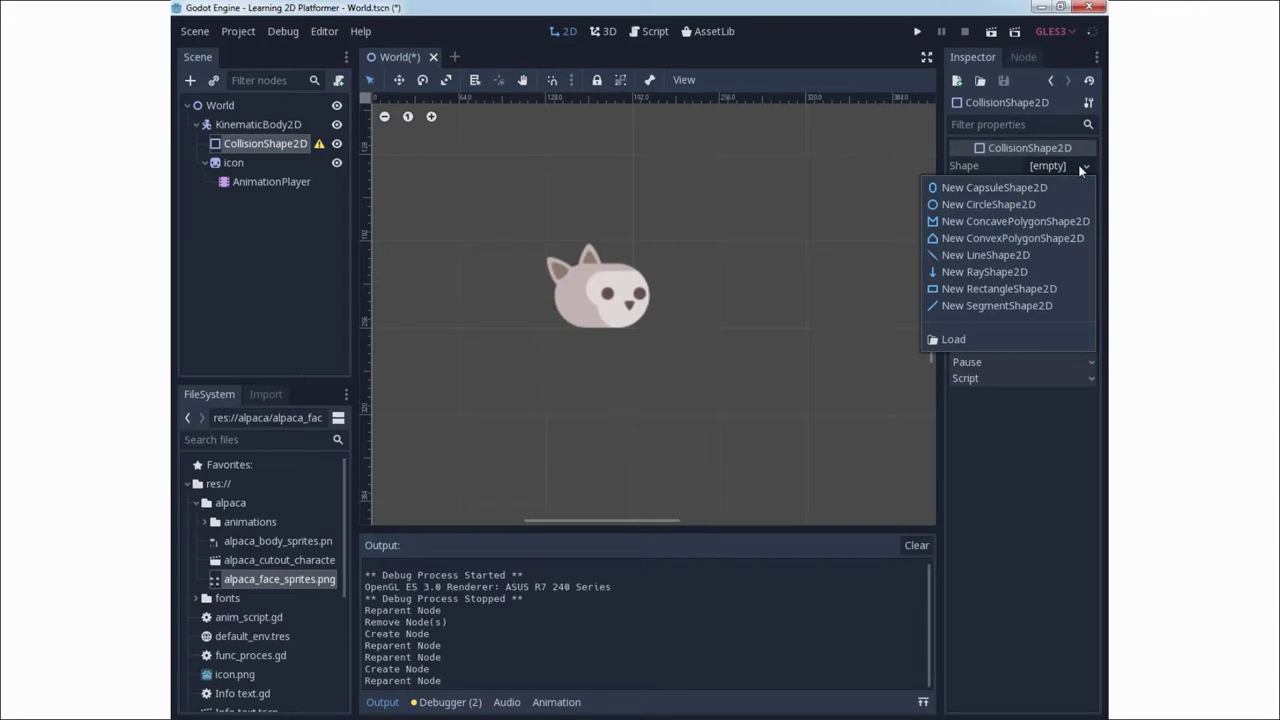
left_click(992, 290)
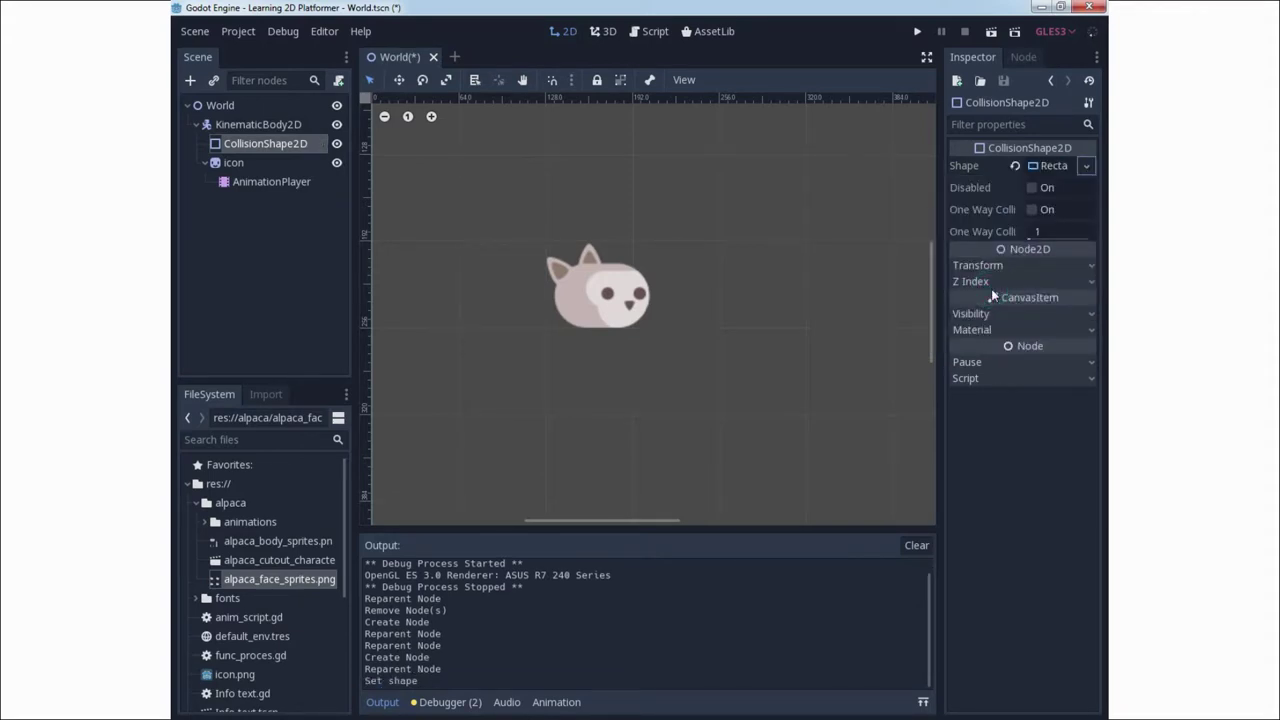
Move the collision rectangle from the origin onto the alpaca face and enlarge it to cover the whole head
scroll(464, 198, "down", 2)
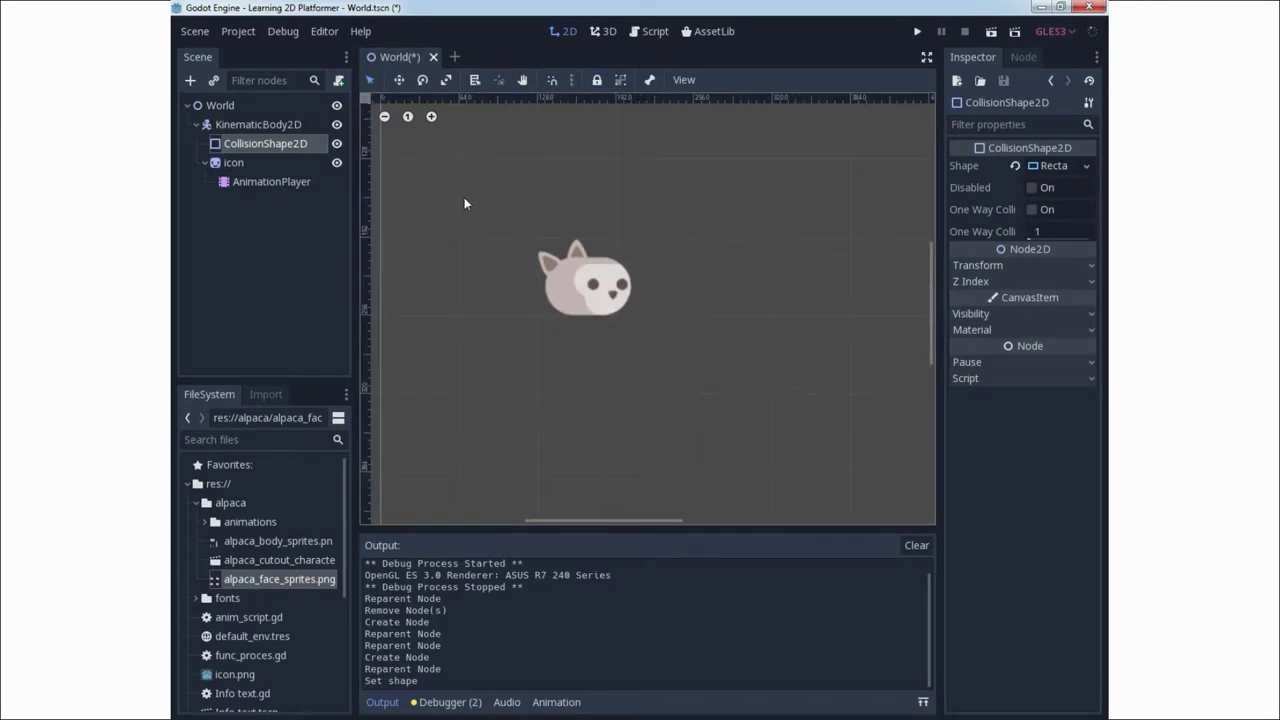
scroll(444, 157, "down", 1)
middle_click_drag(444, 157, 516, 260)
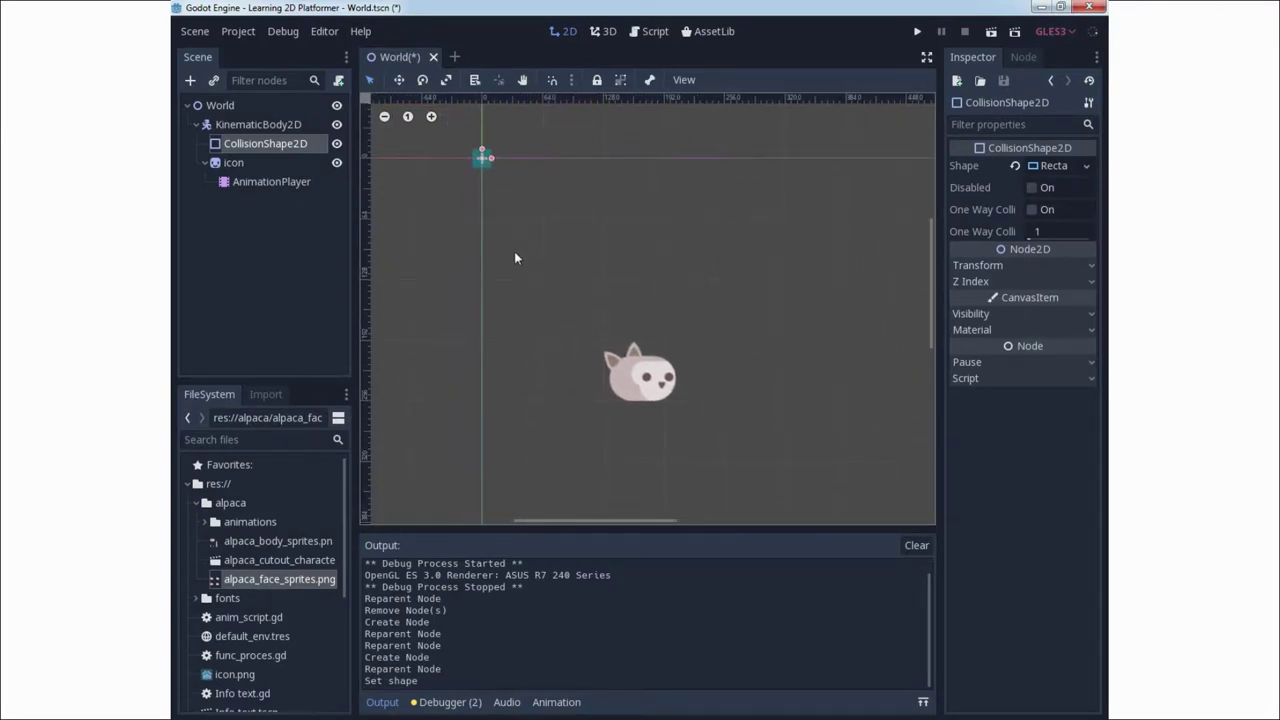
left_click_drag(482, 158, 571, 300)
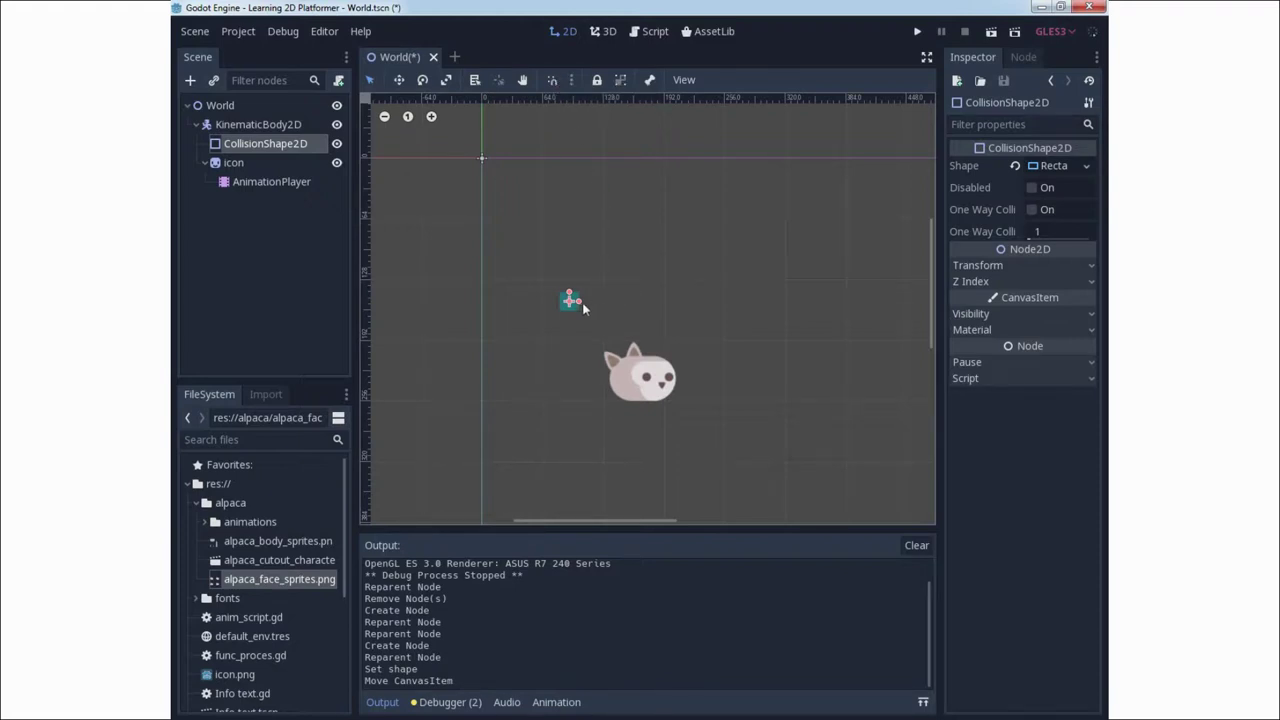
left_click_drag(579, 302, 650, 375)
scroll(662, 378, "up", 3)
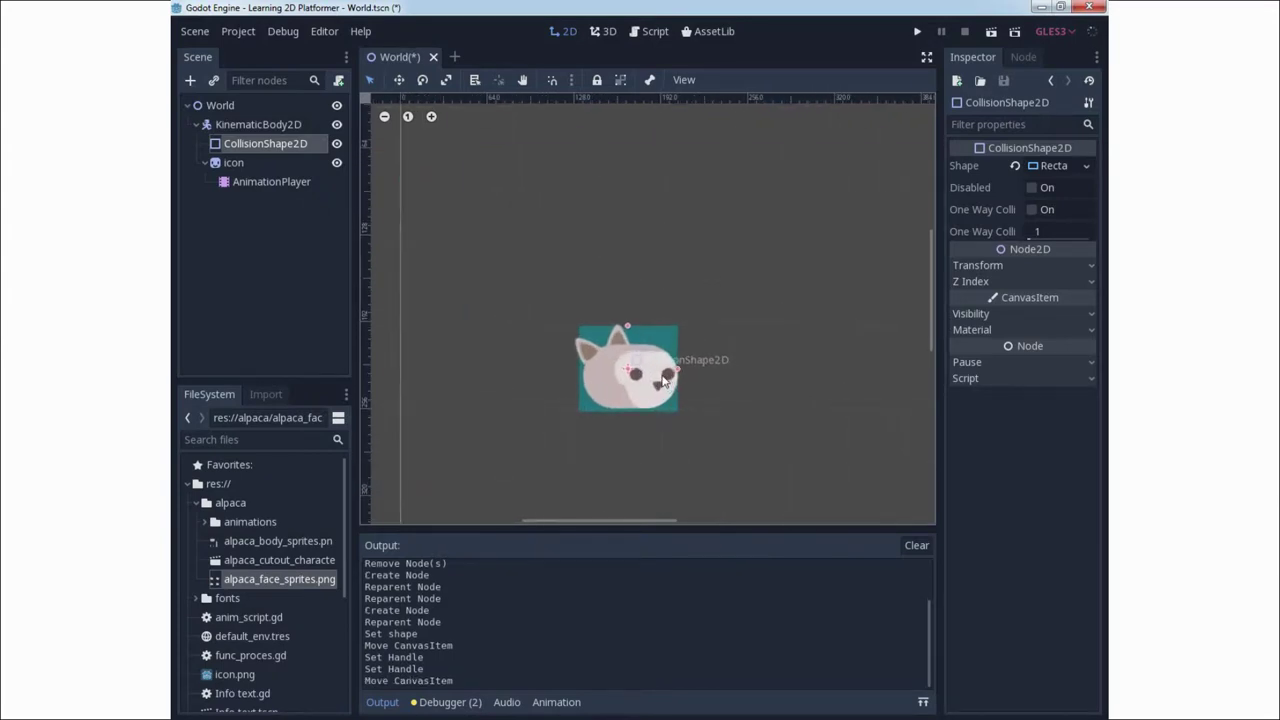
scroll(662, 378, "up", 6)
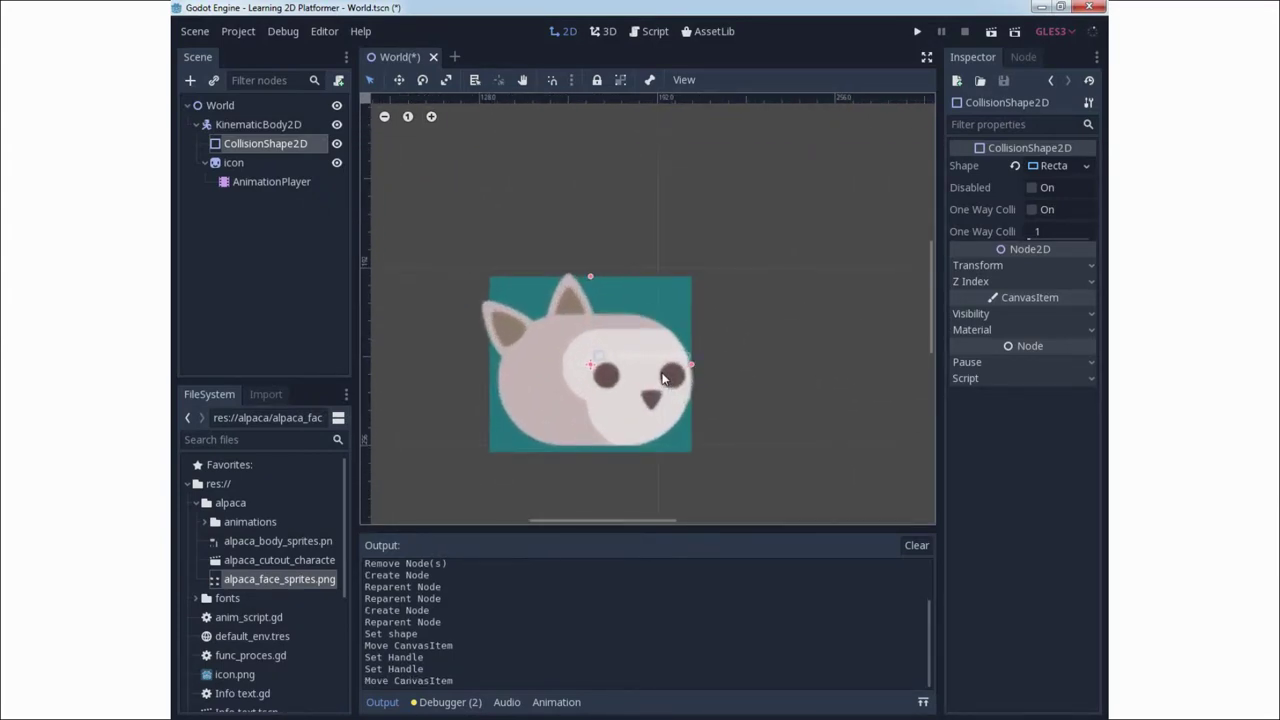
left_click_drag(698, 364, 714, 362)
left_click_drag(579, 256, 580, 250)
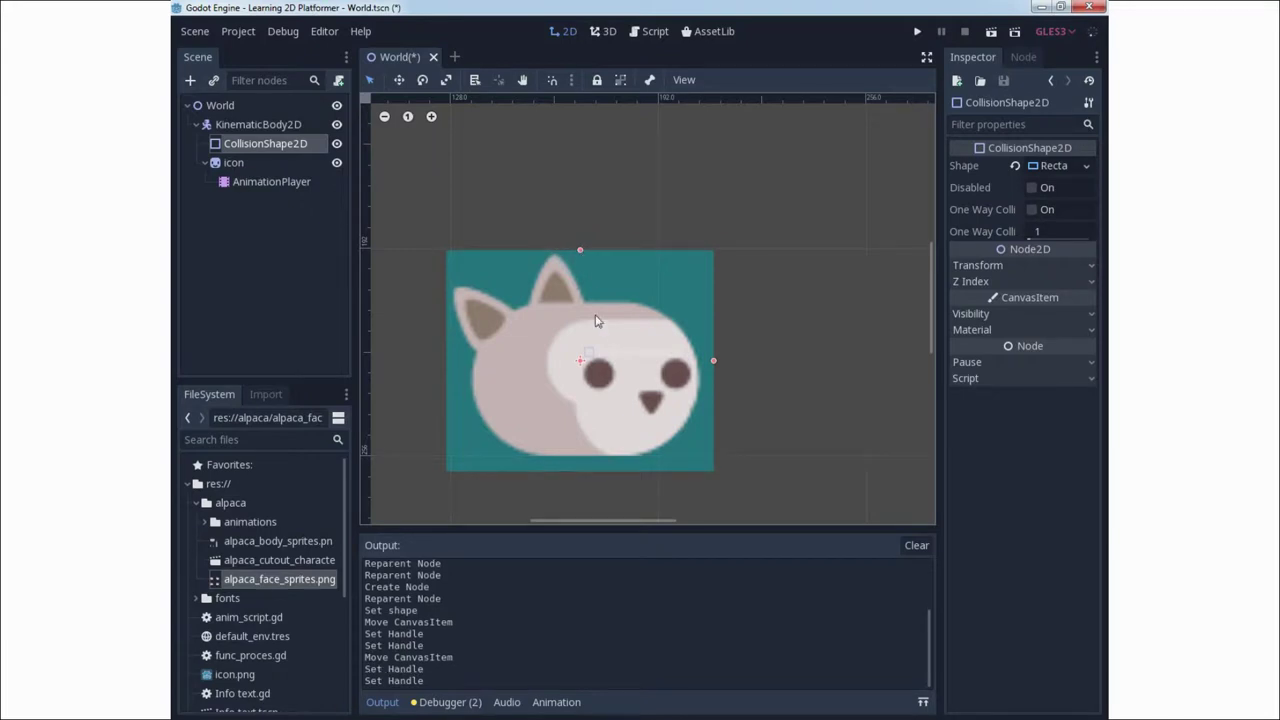
Undo the accidental icon move, then raise the collision rectangle to align its lower edge with the chin and widen it slightly
left_click_drag(566, 377, 565, 360)
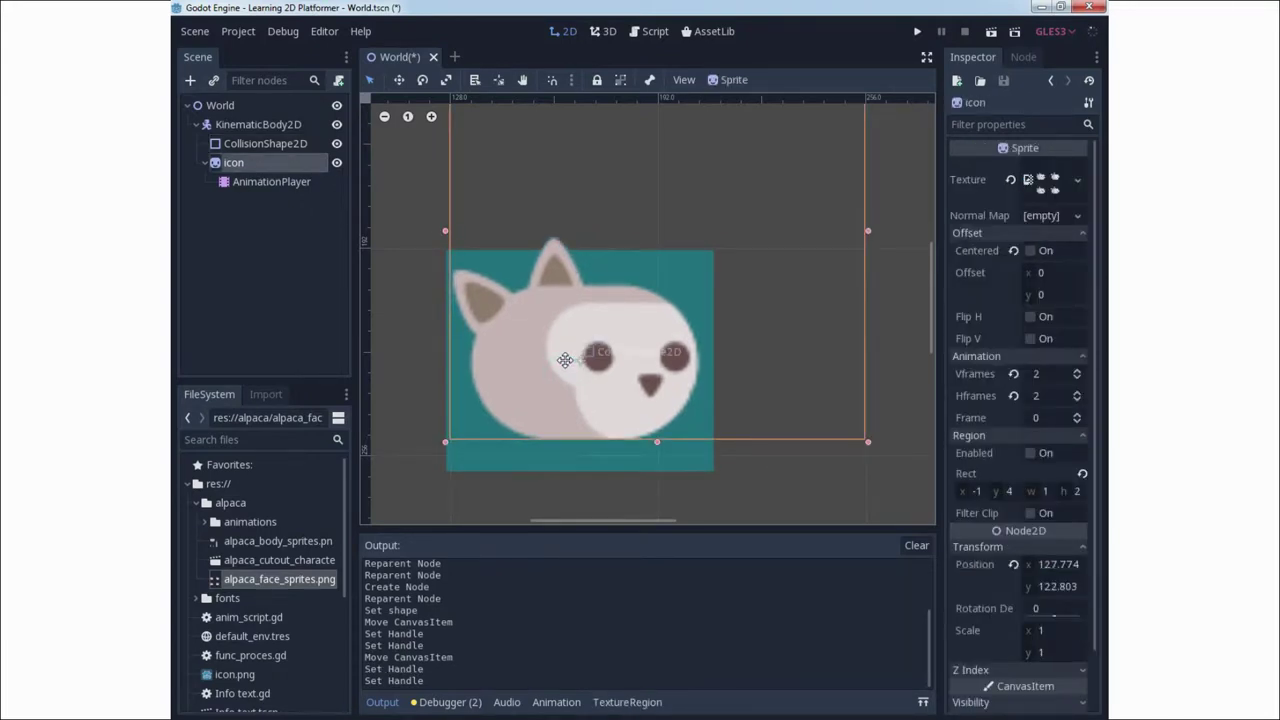
key("ctrl+z")
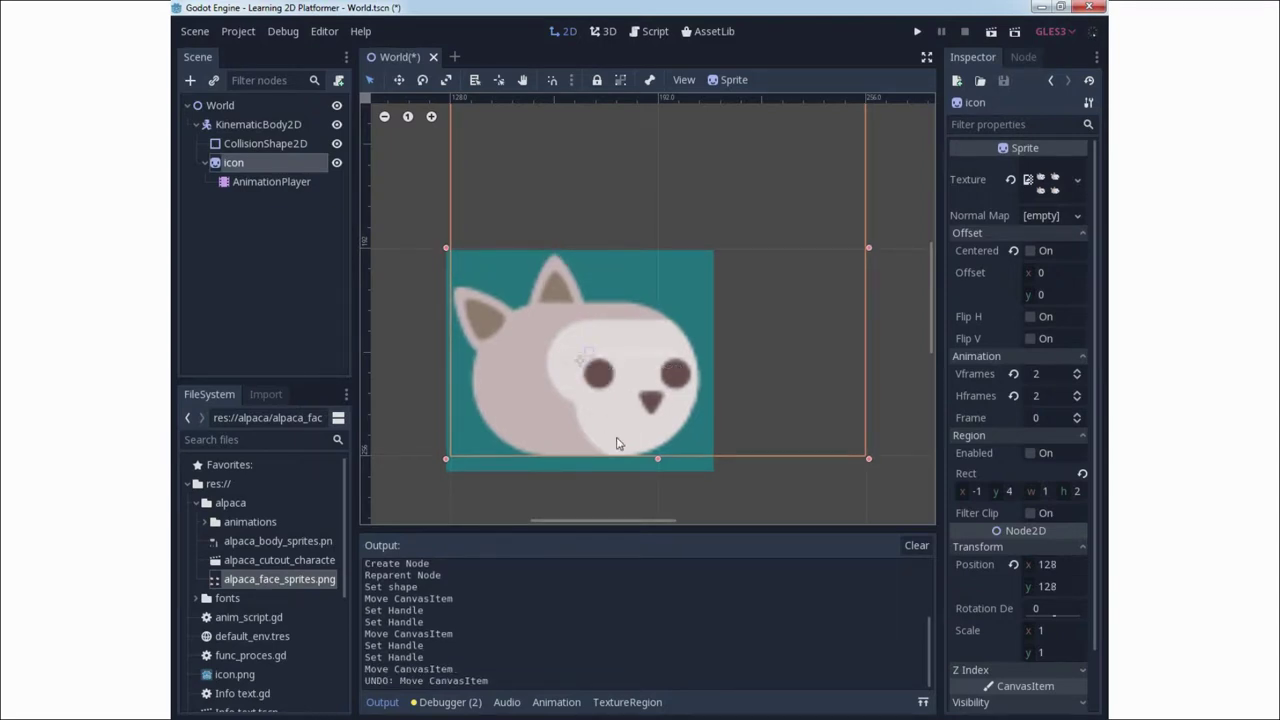
left_click(690, 497)
left_click(700, 275)
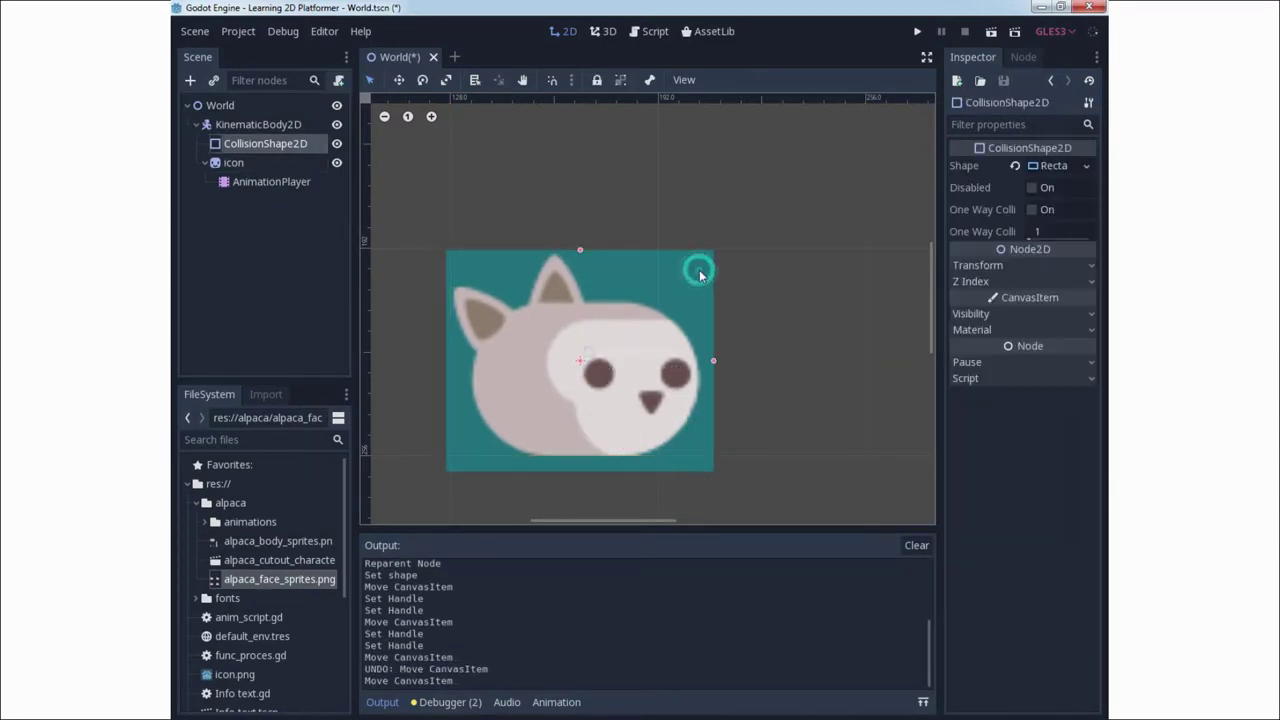
left_click_drag(683, 288, 692, 271)
left_click_drag(716, 344, 728, 346)
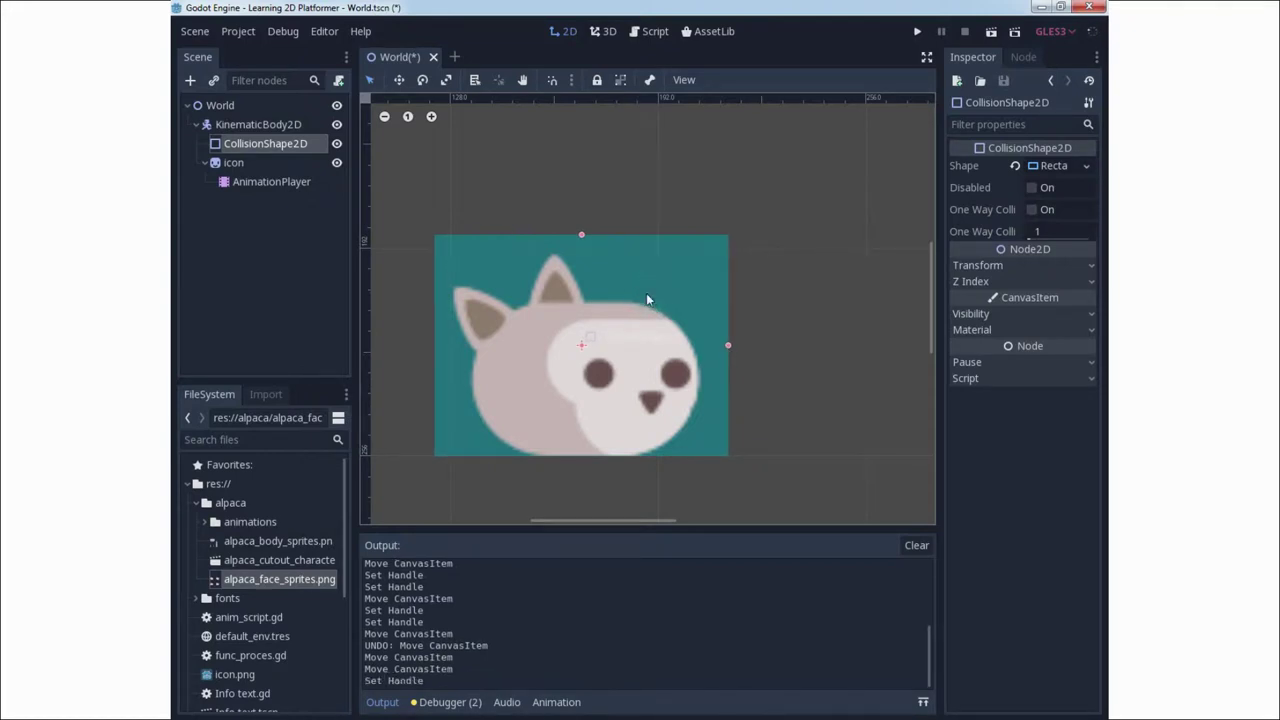
left_click(646, 293)
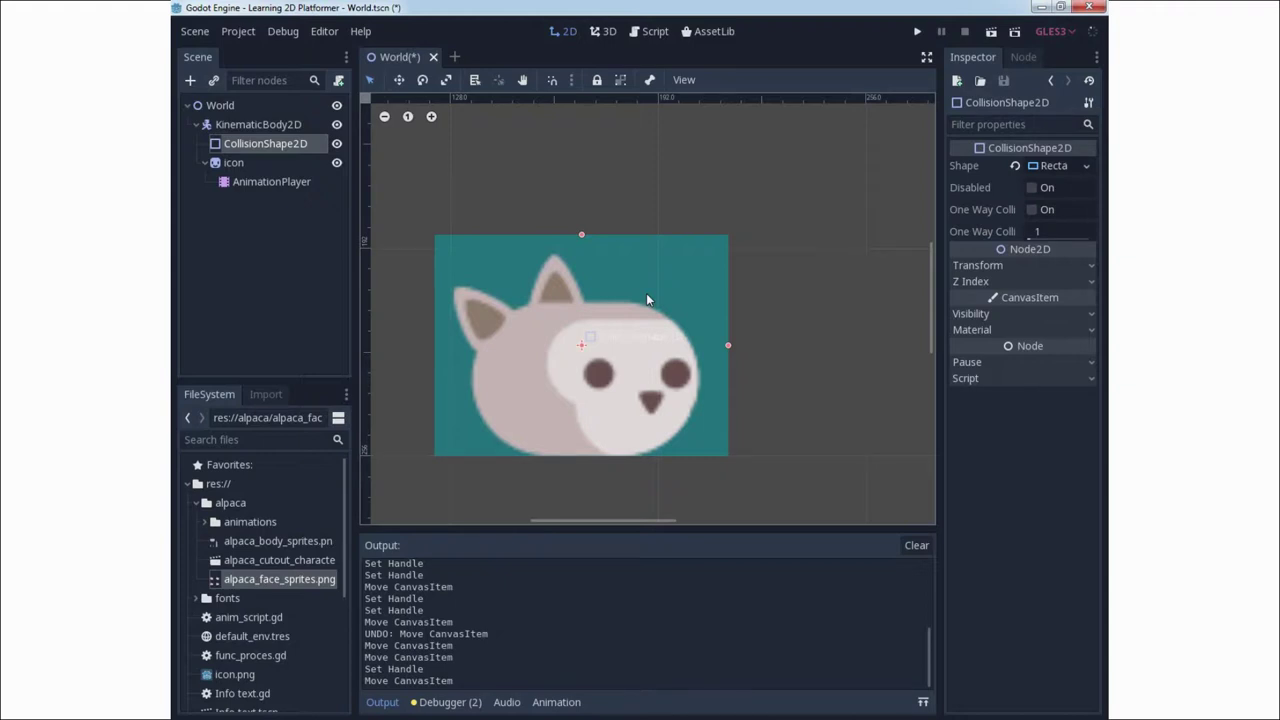
left_click(530, 192)
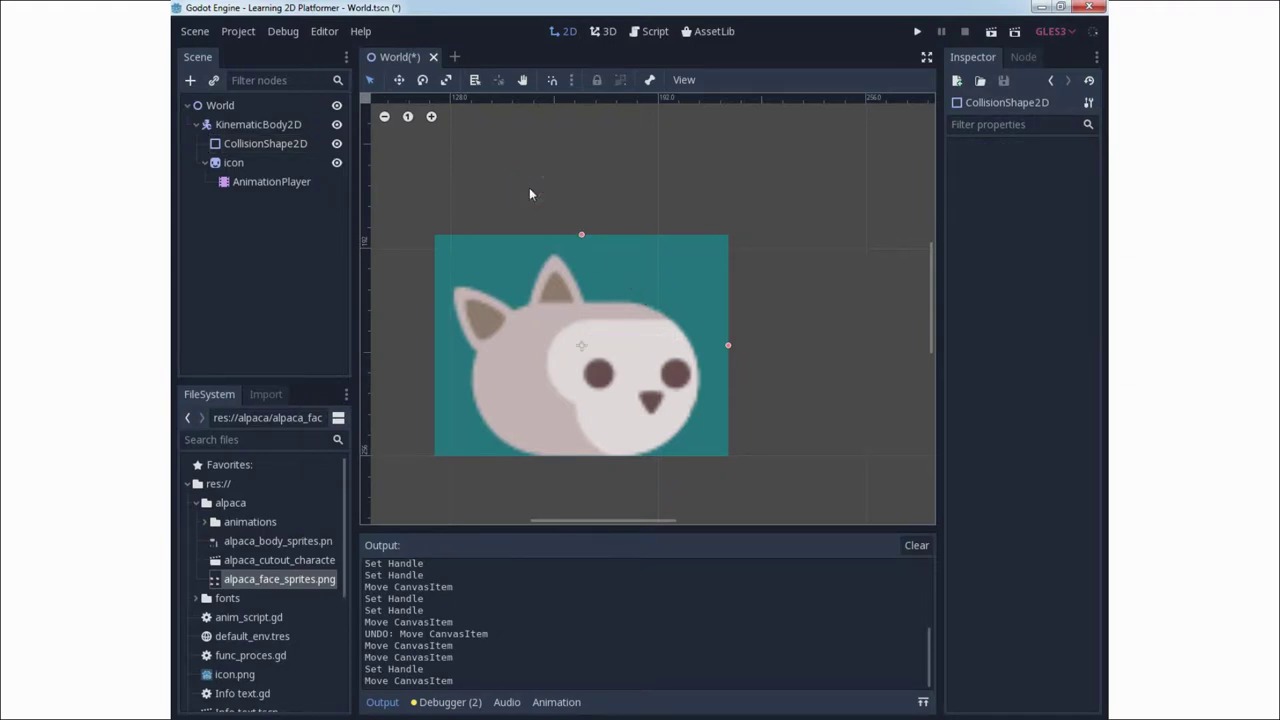
Attach the existing GDScript file res://KinematicBody2D.gd to the KinematicBody2D node
scroll(530, 192, "down", 6)
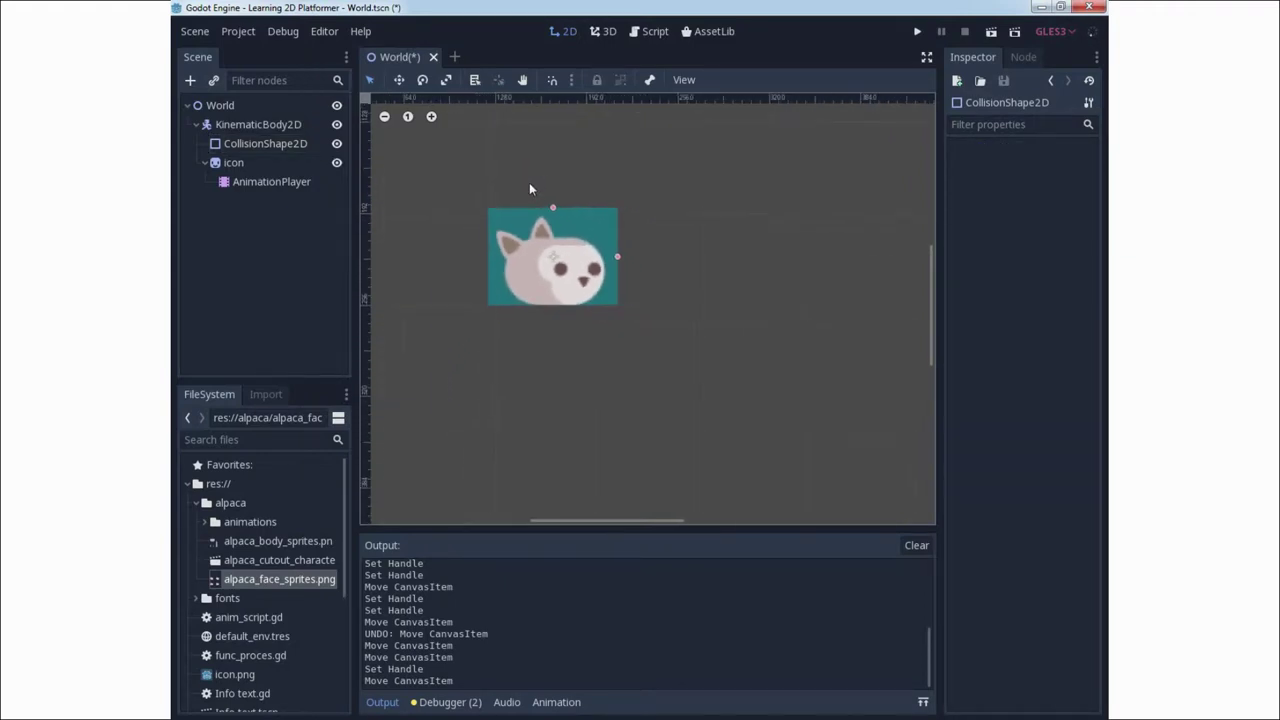
scroll(529, 182, "down", 4)
middle_click_drag(480, 163, 485, 247)
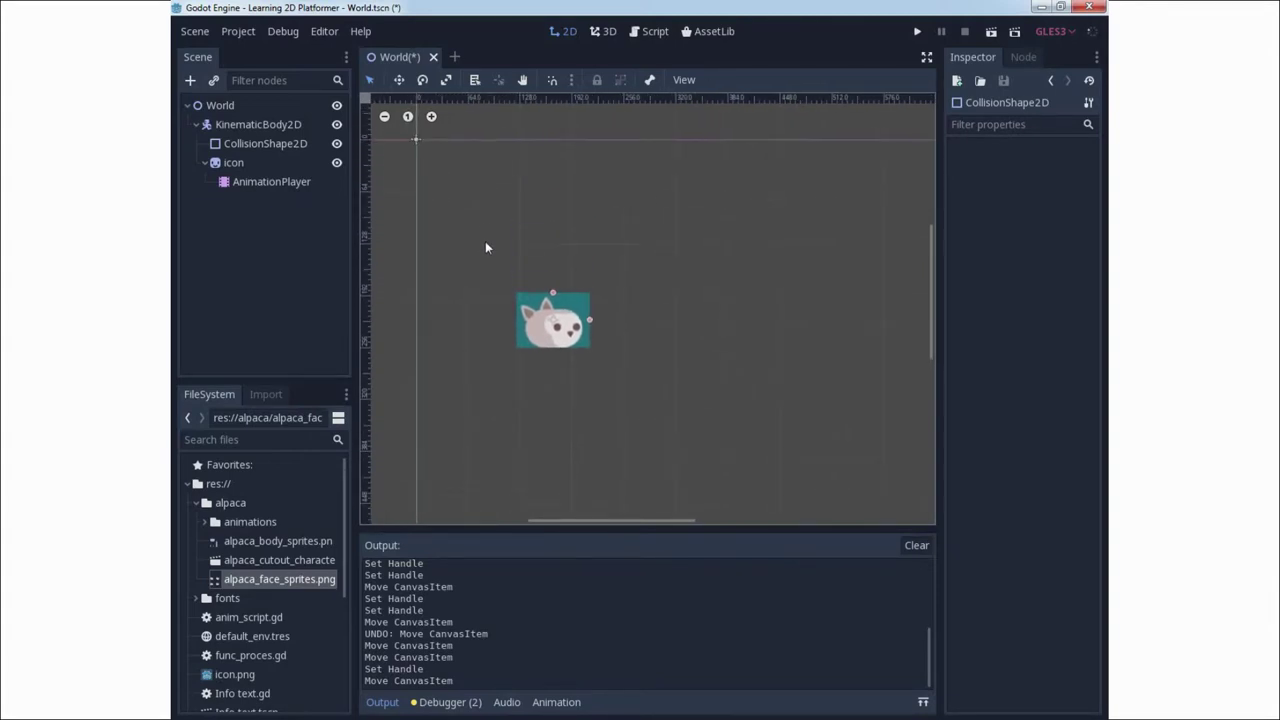
left_click(260, 124)
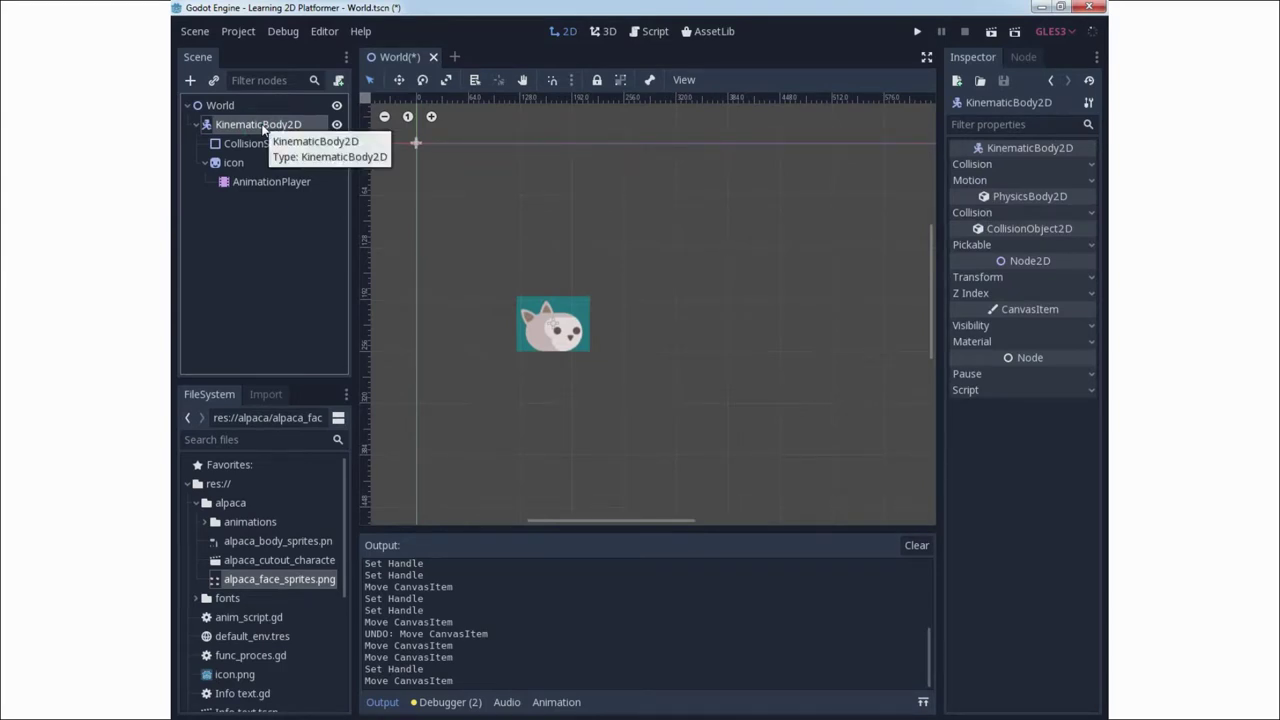
right_click(263, 125)
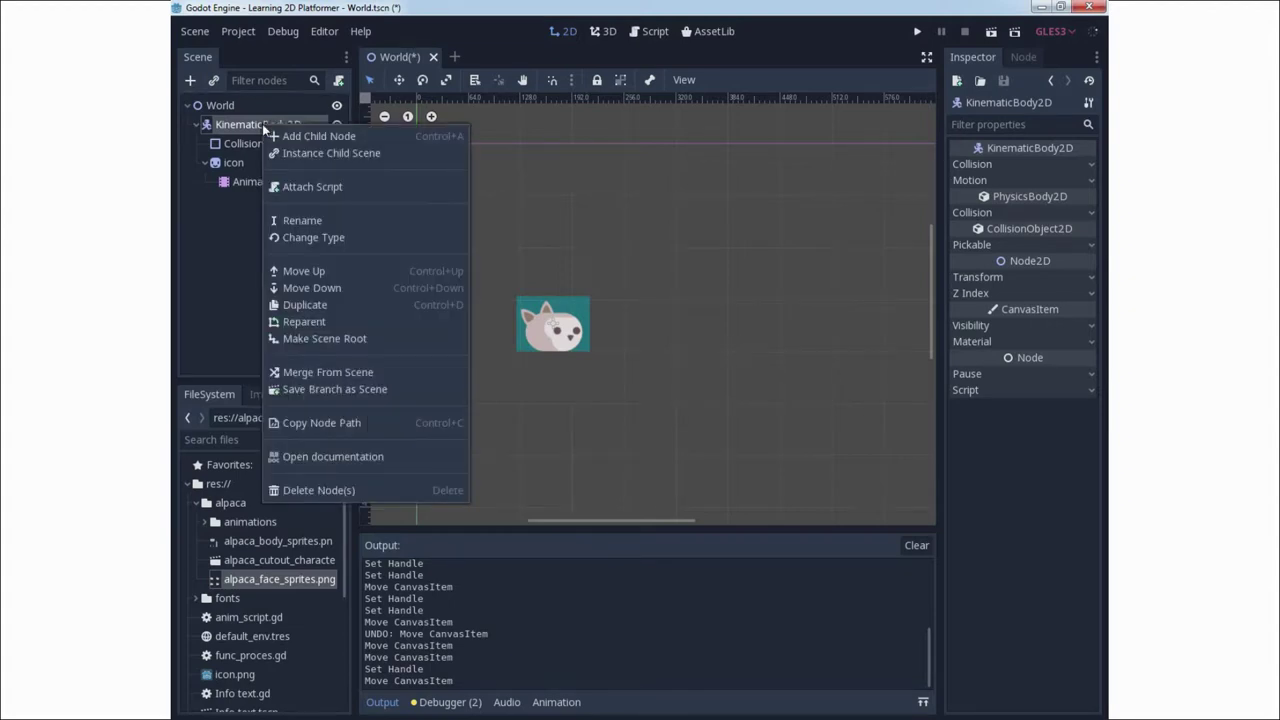
left_click(312, 187)
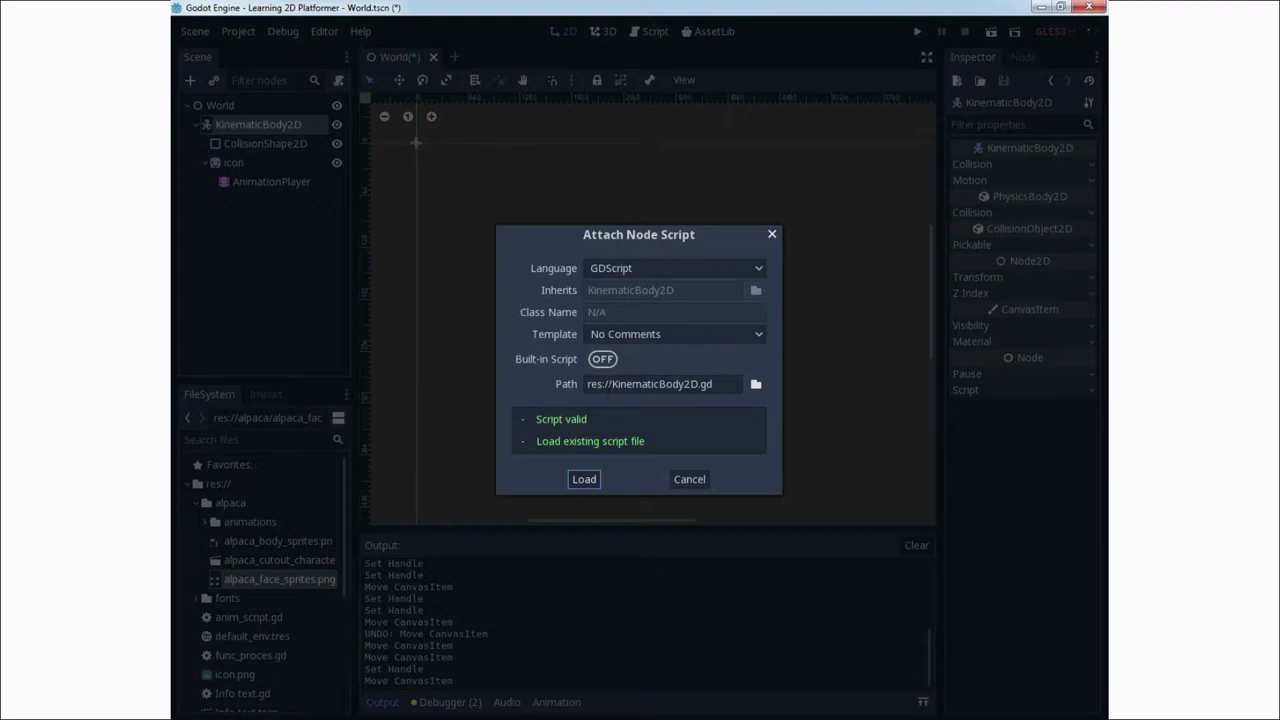
left_click(619, 385)
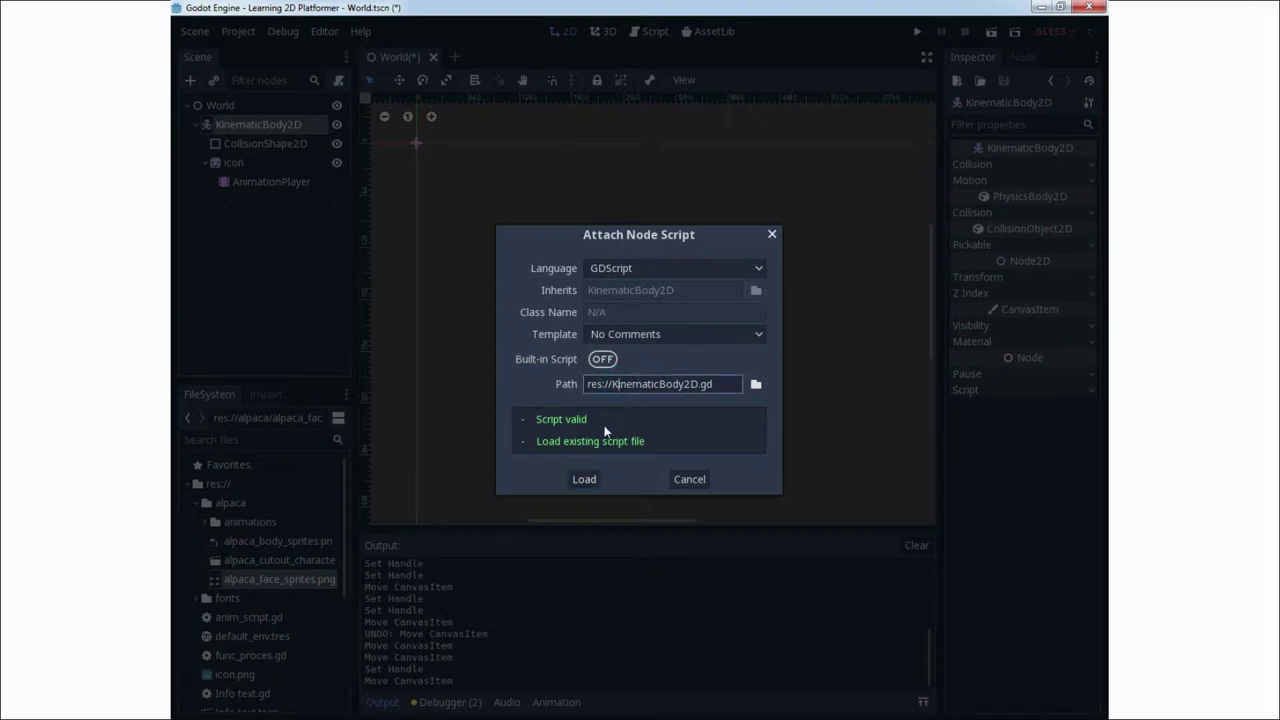
left_click(585, 479)
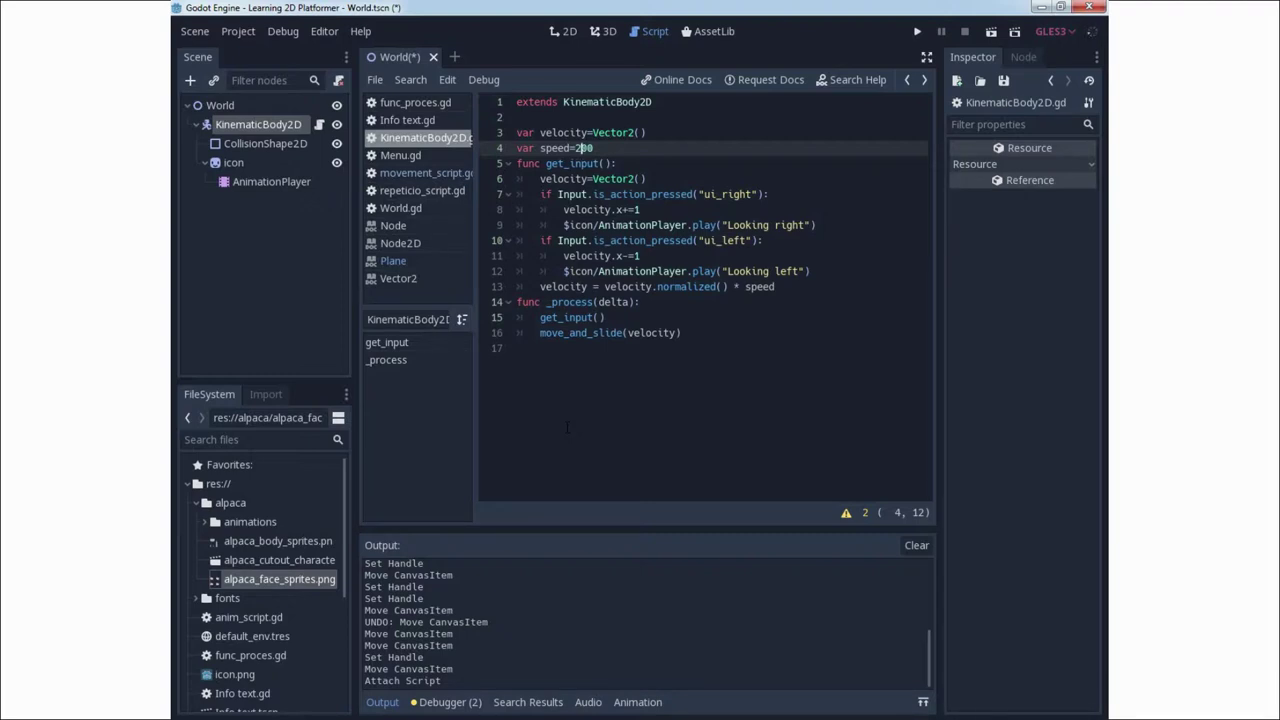
Run the project, move the alpaca face right and left several times to test both looking animations, and close the game window
left_click(915, 34)
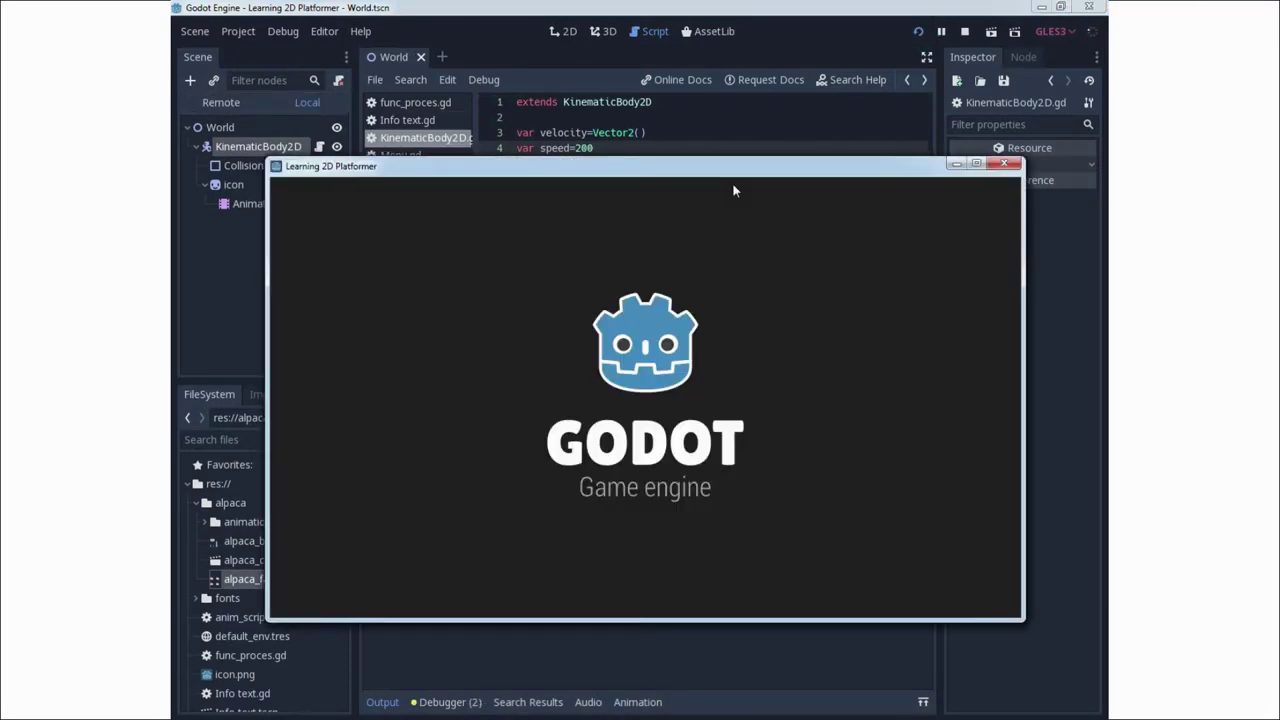
key("Right")
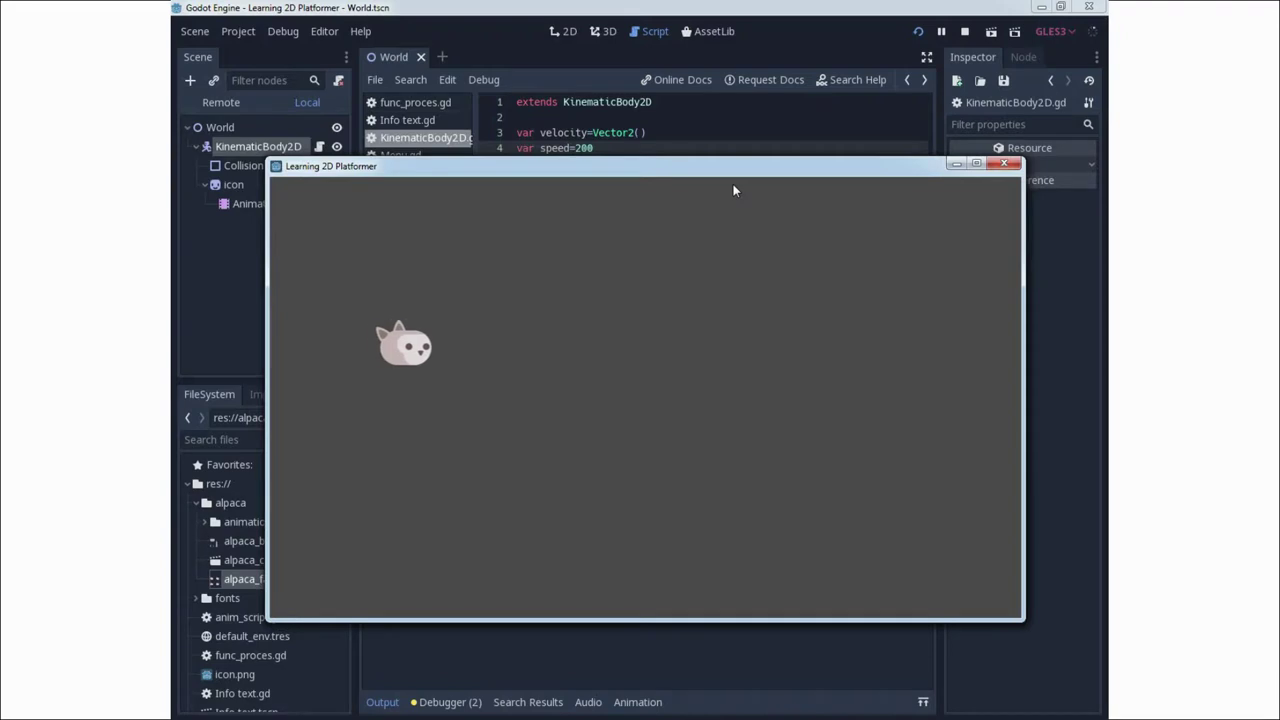
key("Left")
key("Right")
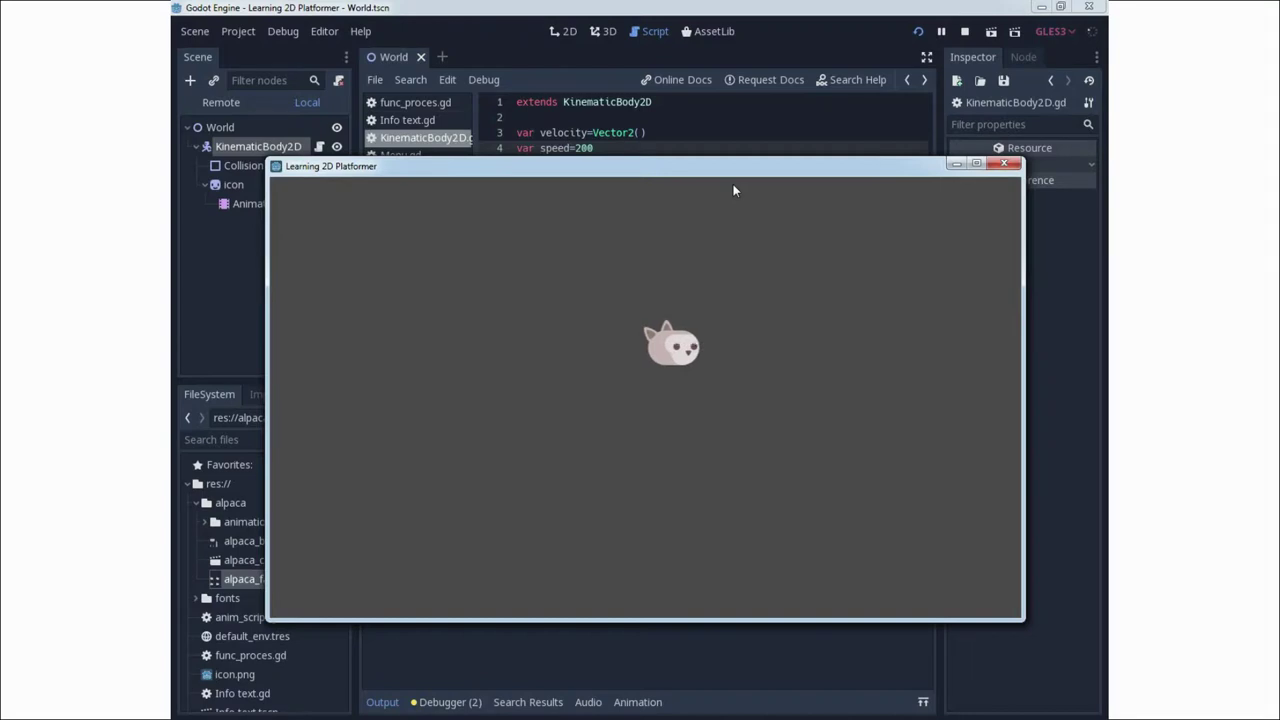
key("Left")
key("Right")
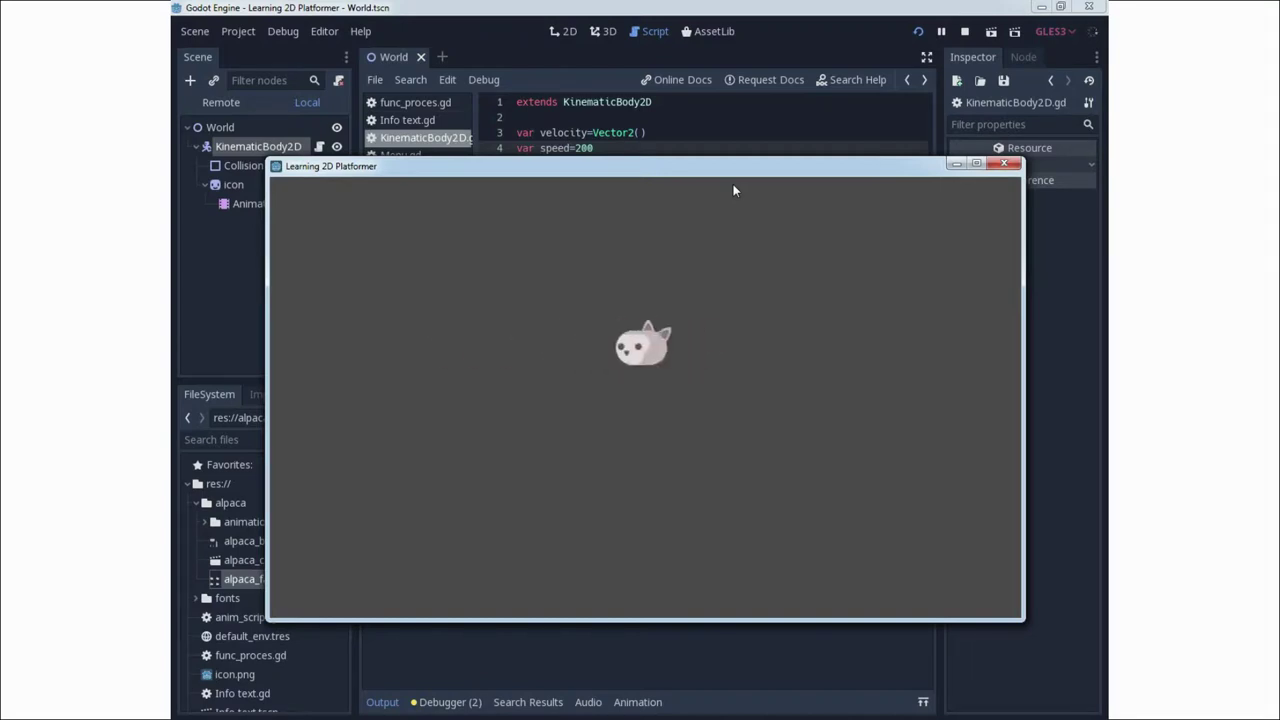
key("Left")
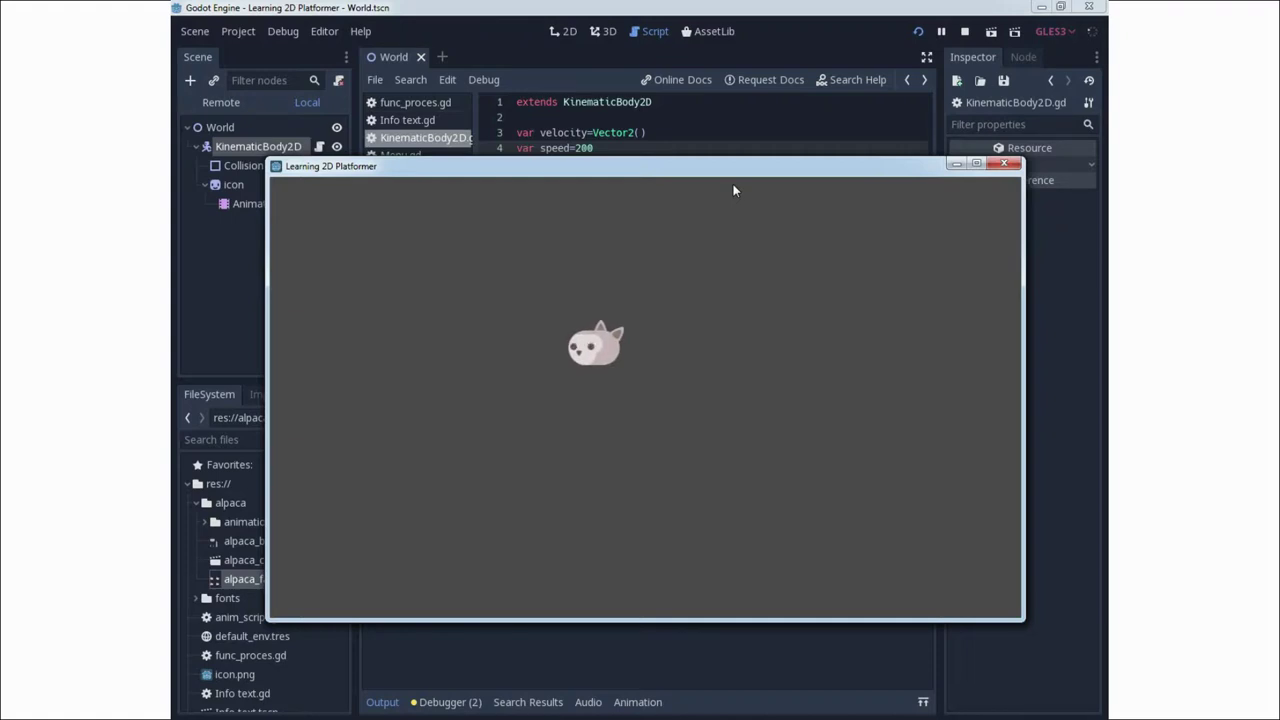
key("Right")
key("Left")
key("Right")
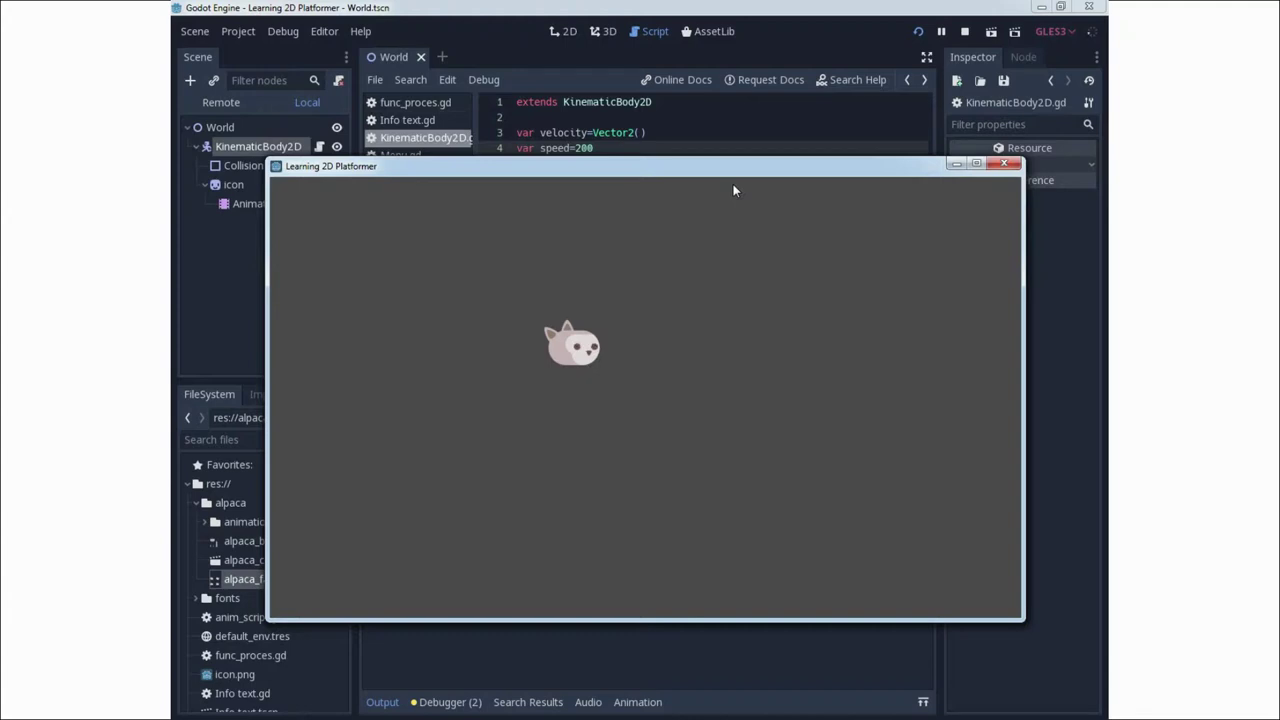
left_click(1003, 163)
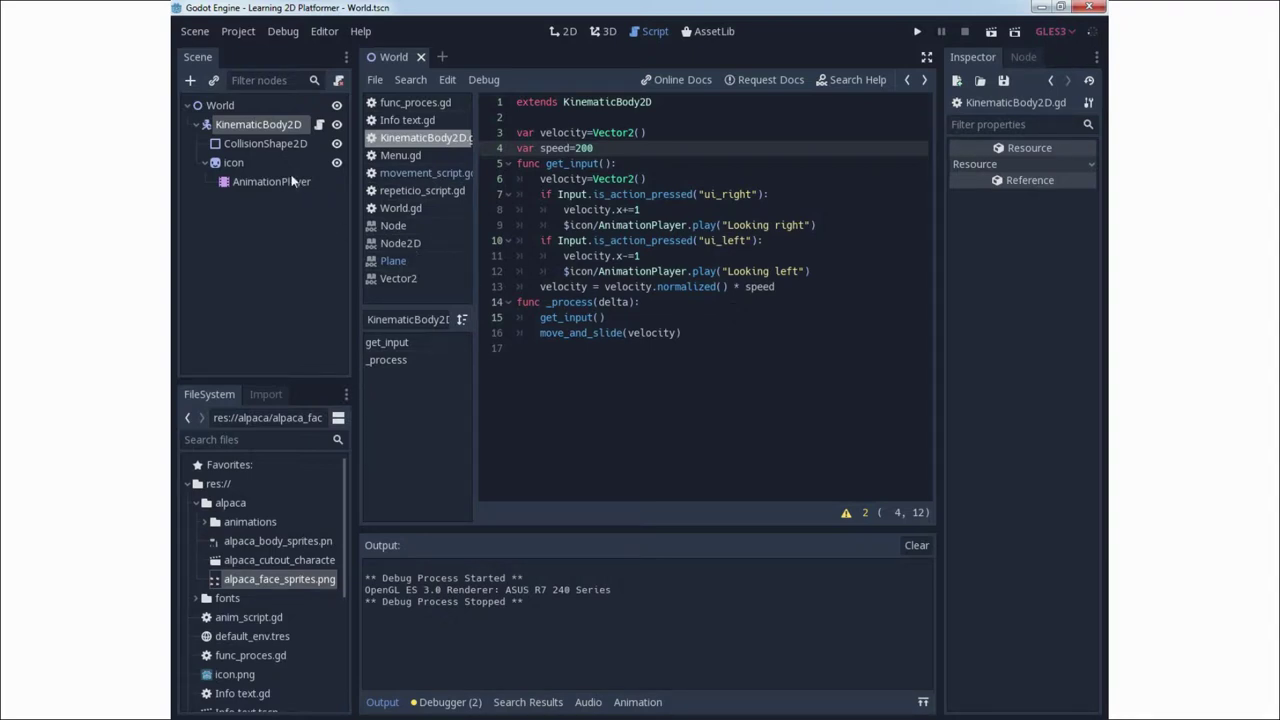
left_click(533, 102)
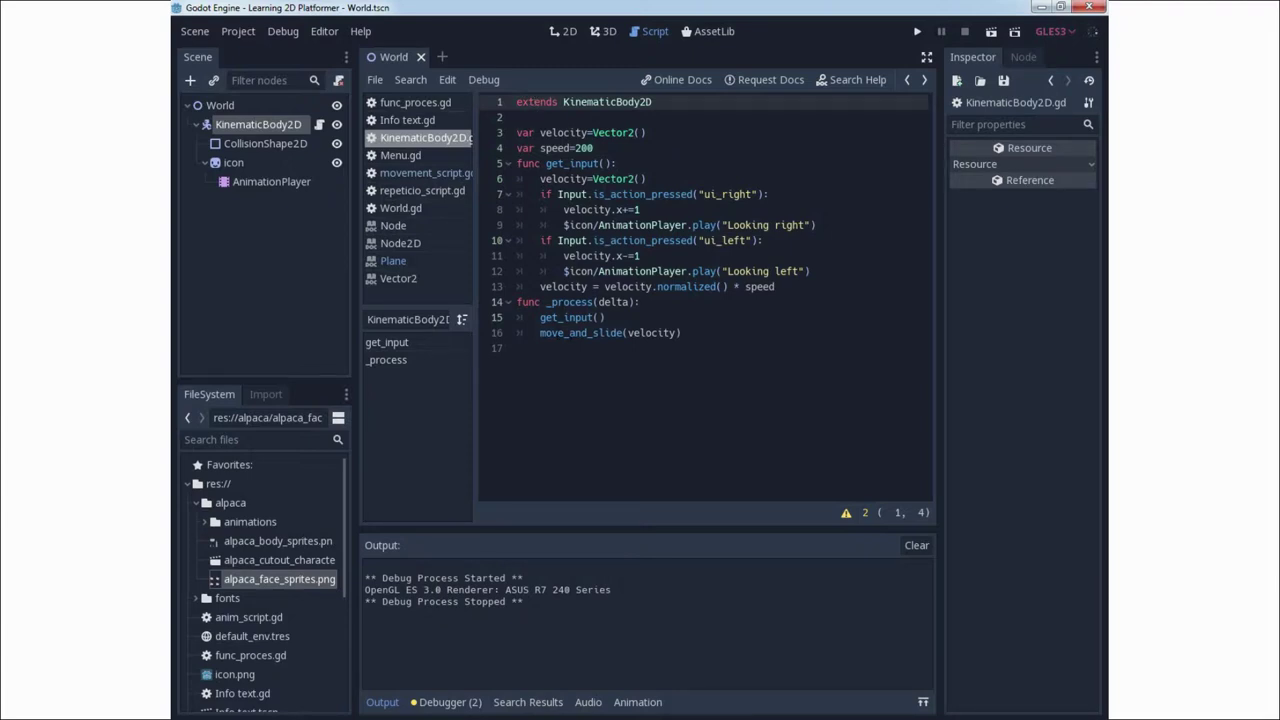
left_click(694, 332)
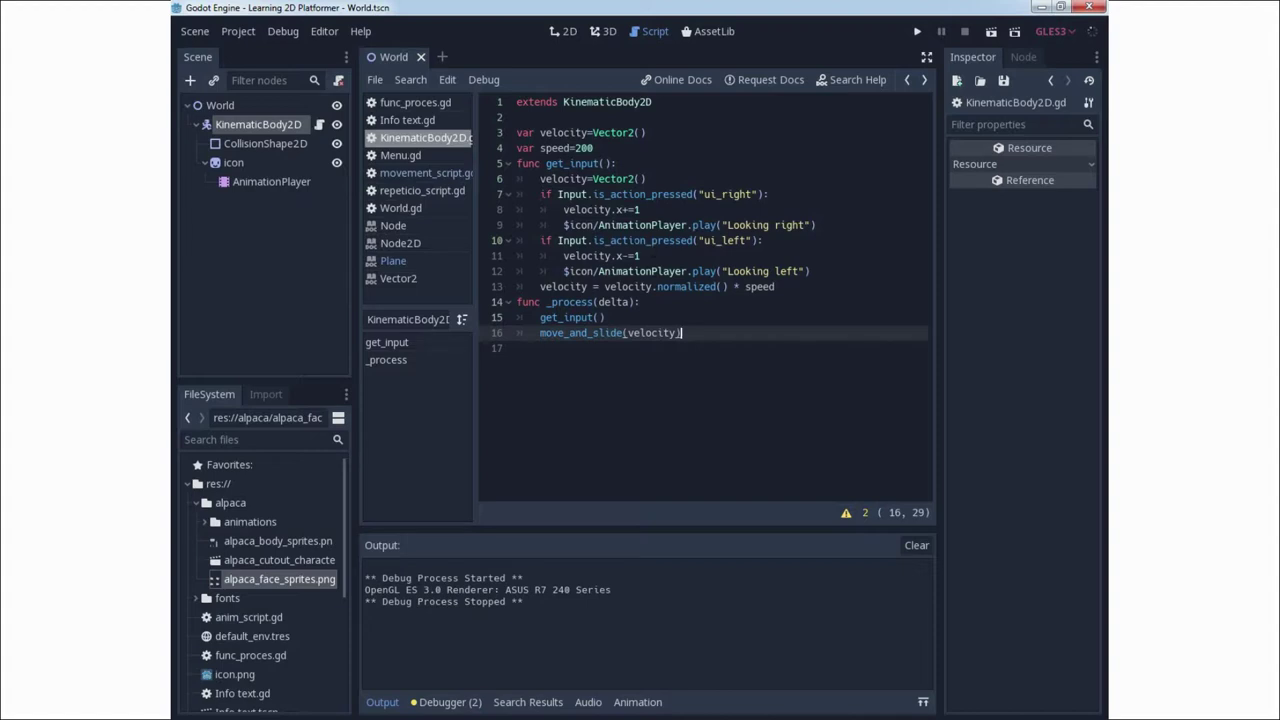
Replace the body of the ui_right condition with print("Move right"), then run the project to test it and close the game window
left_click_drag(561, 209, 828, 225)
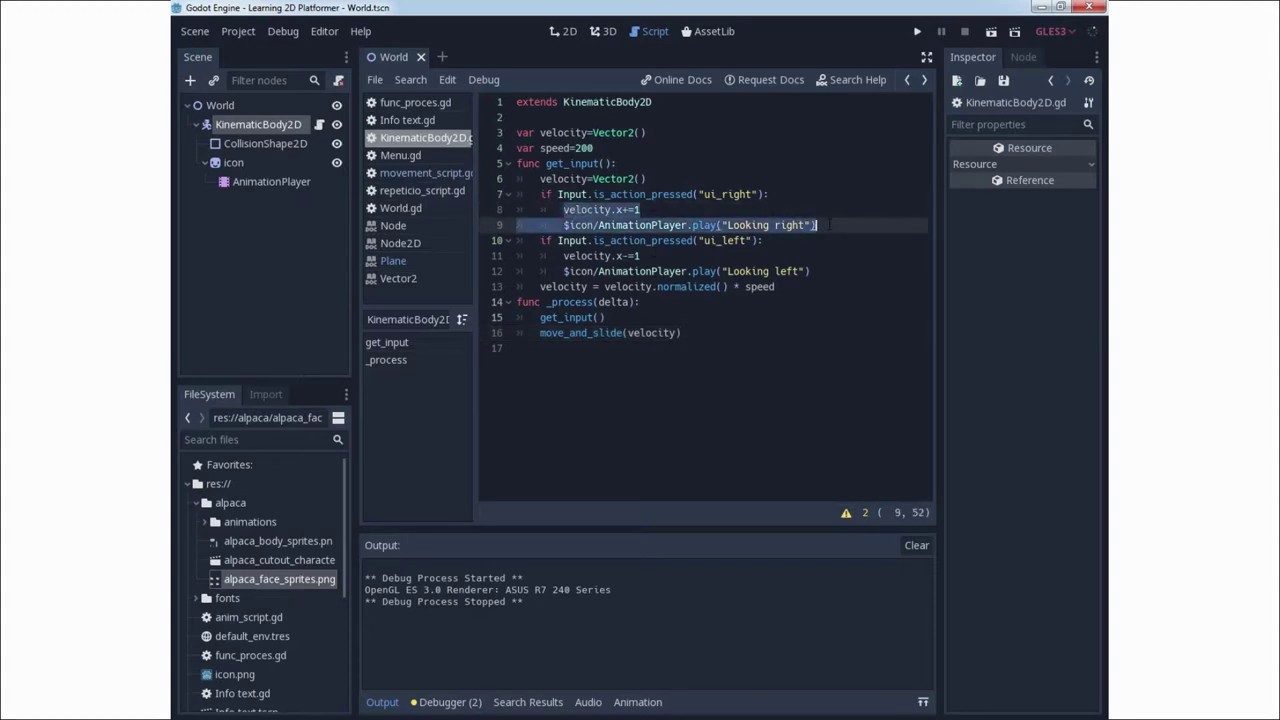
key("BackSpace")
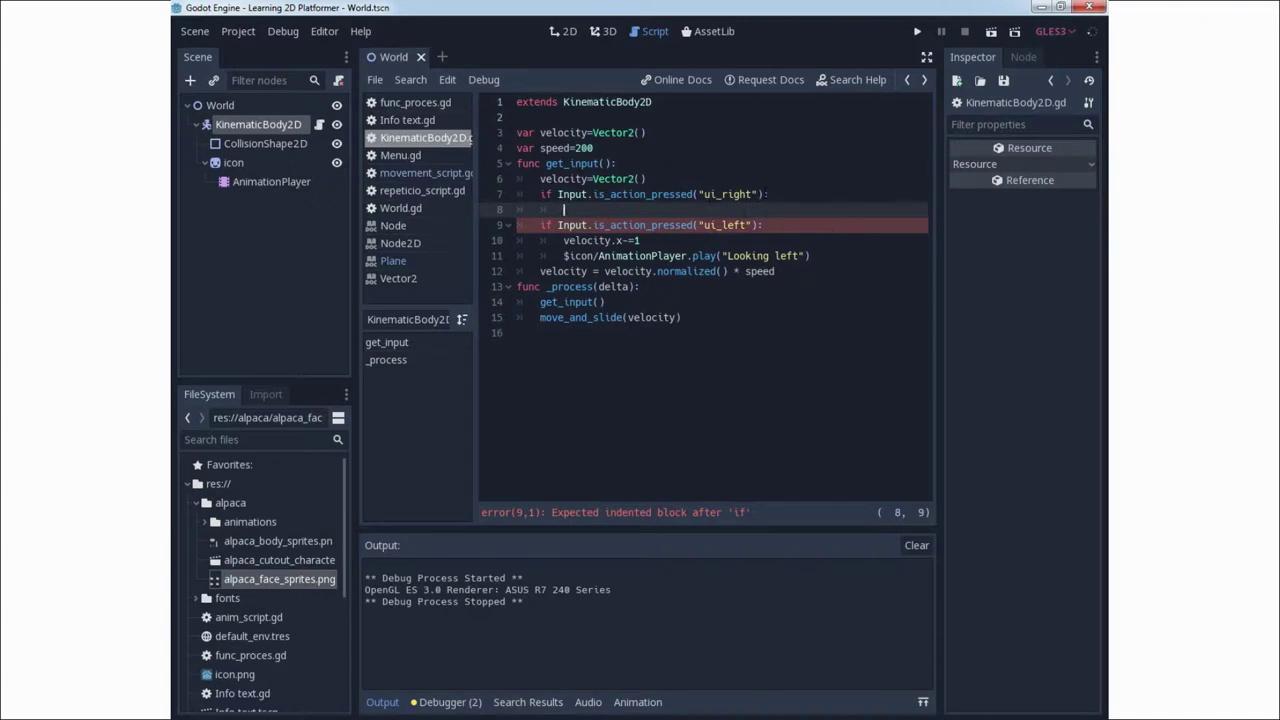
type("print(")
type("\"")
type("Move rig")
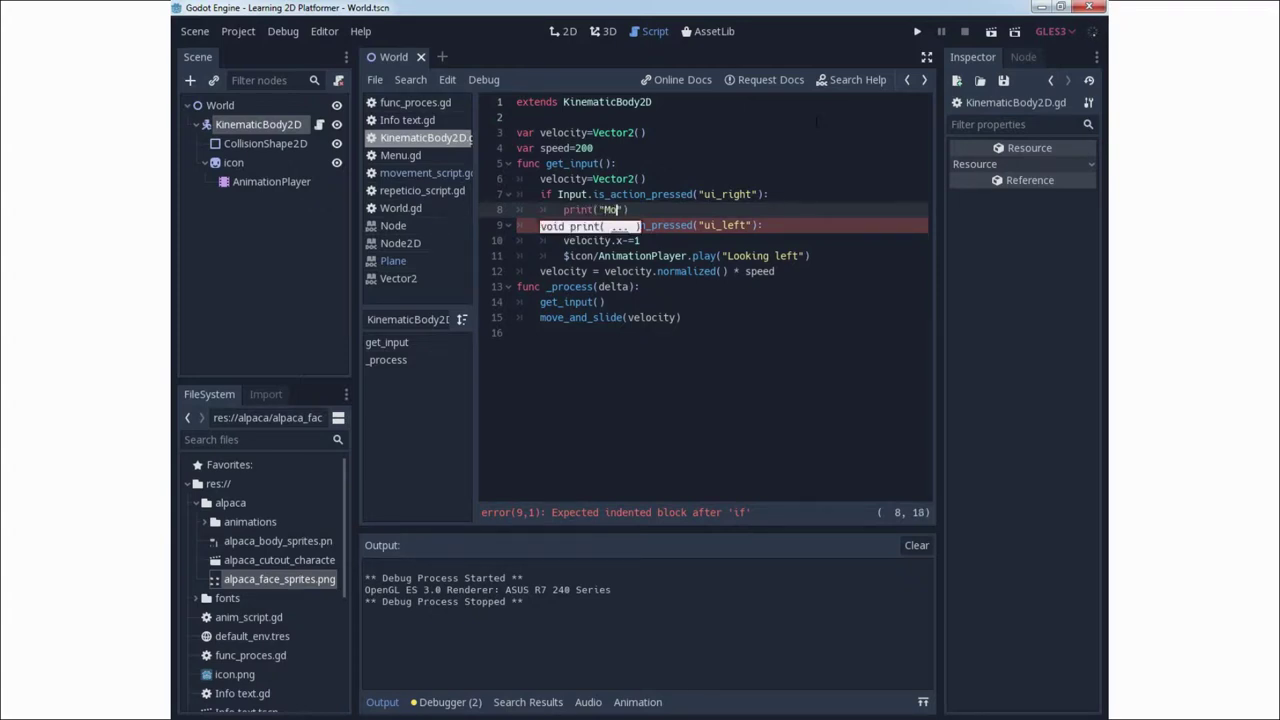
type("ht")
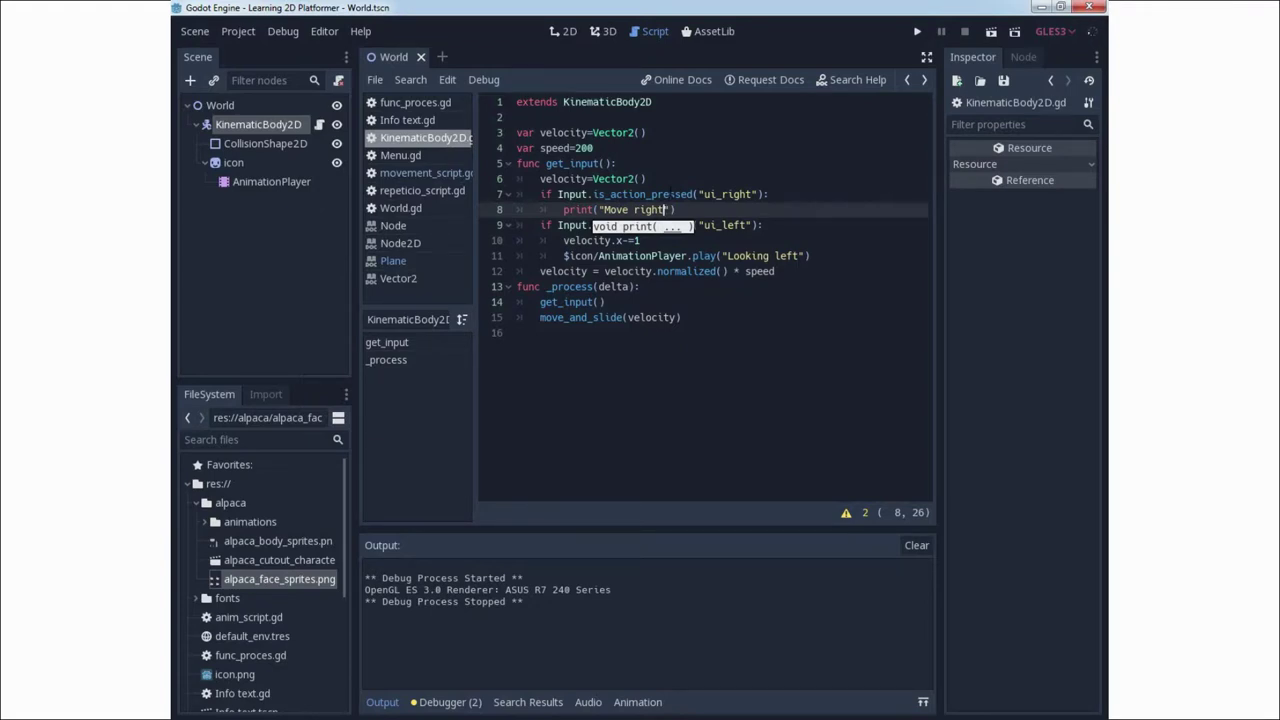
type("\")")
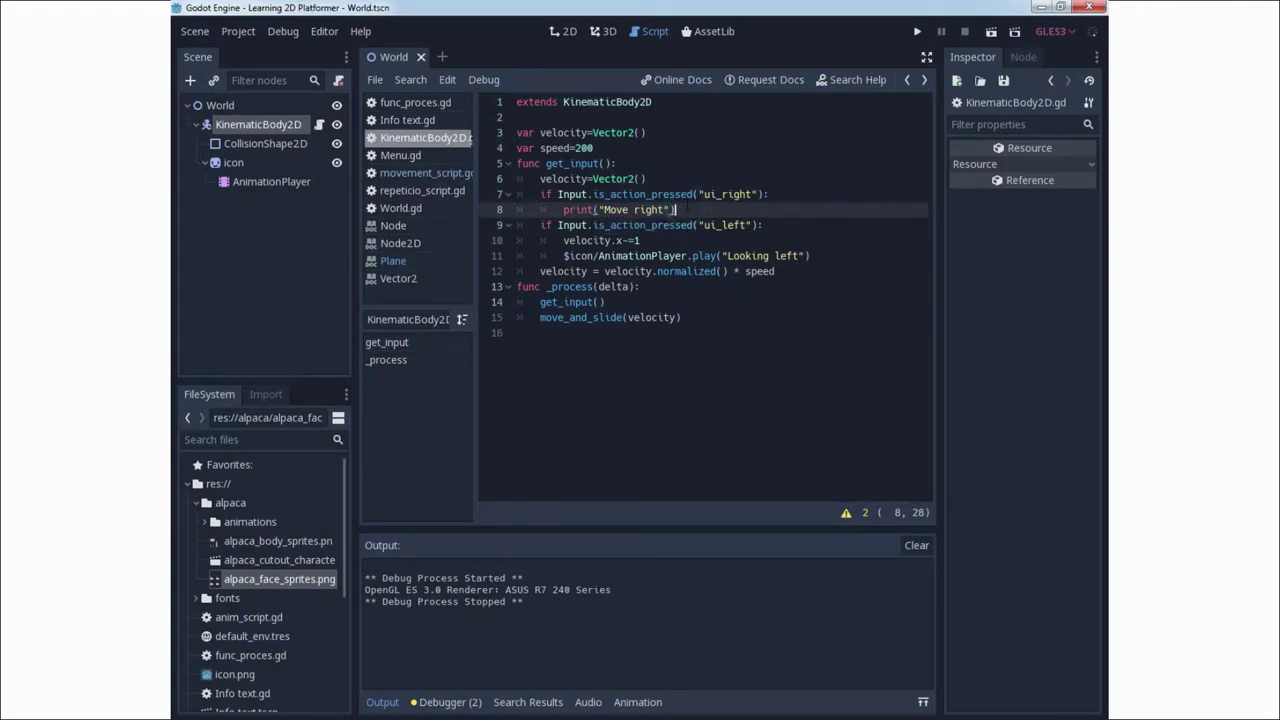
left_click(915, 32)
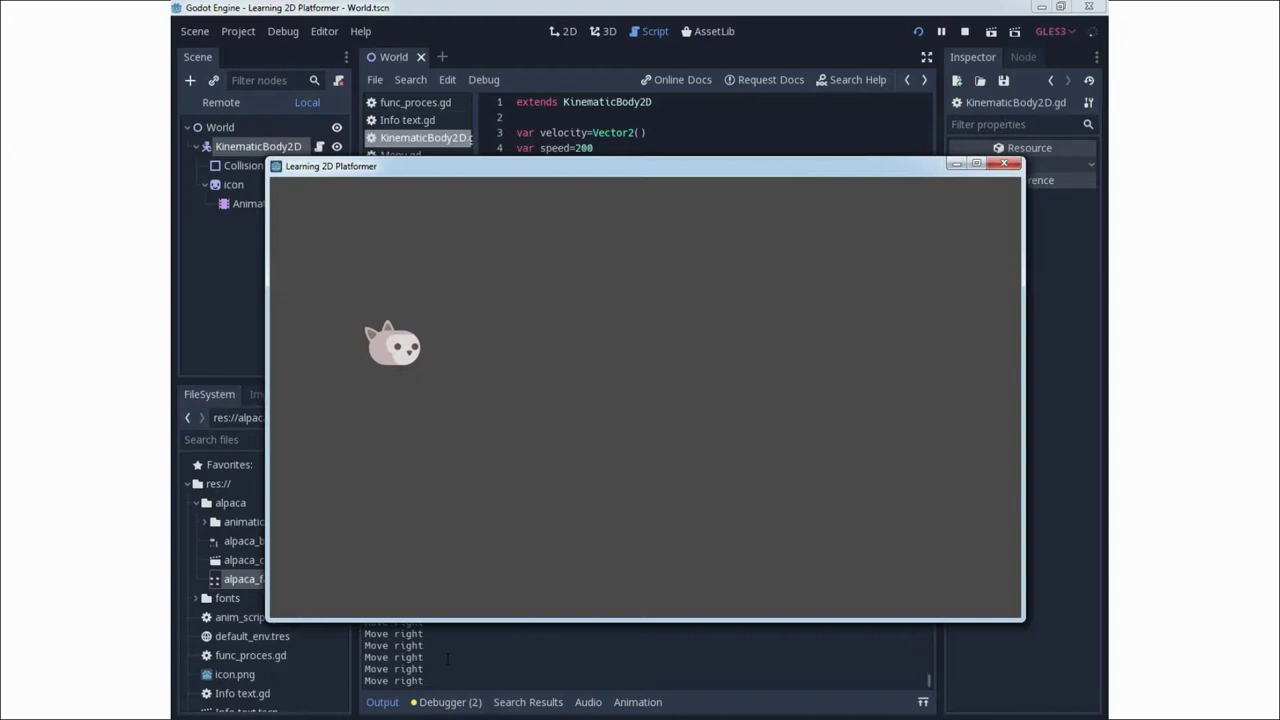
left_click(1004, 163)
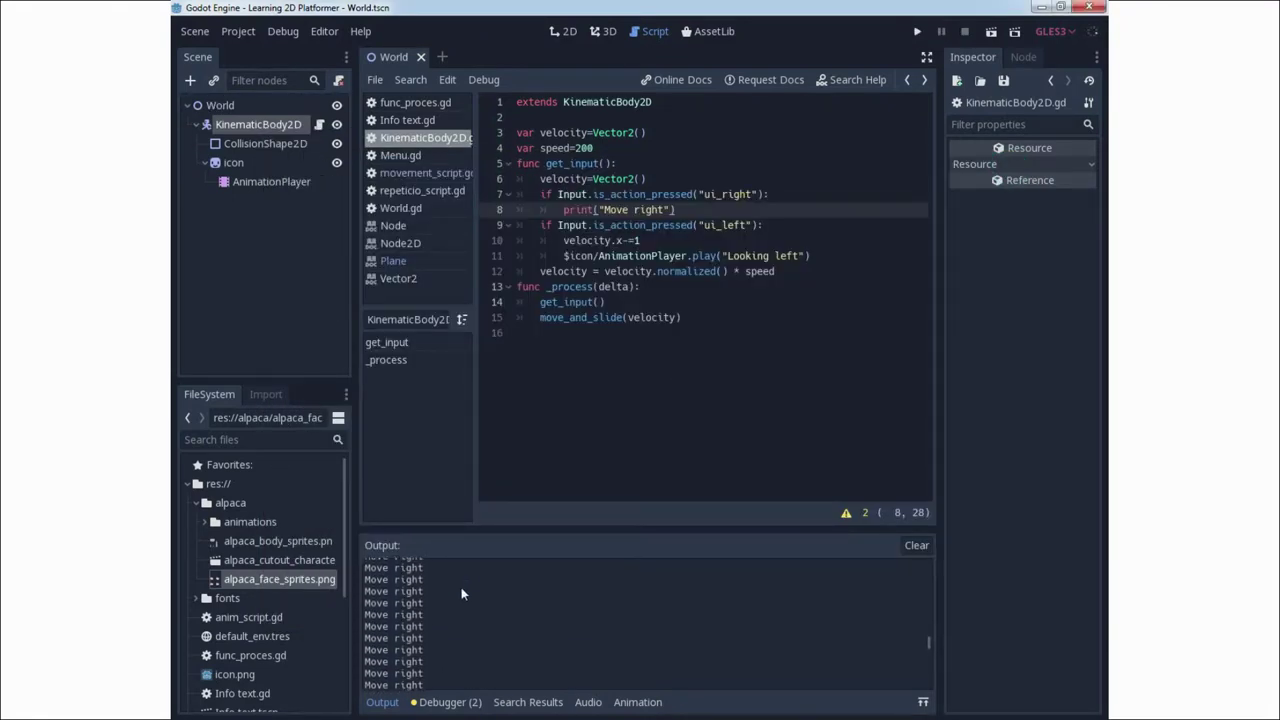
Change the ui_right condition's input check from is_action_pressed to is_action_just_pressed
left_click(653, 194)
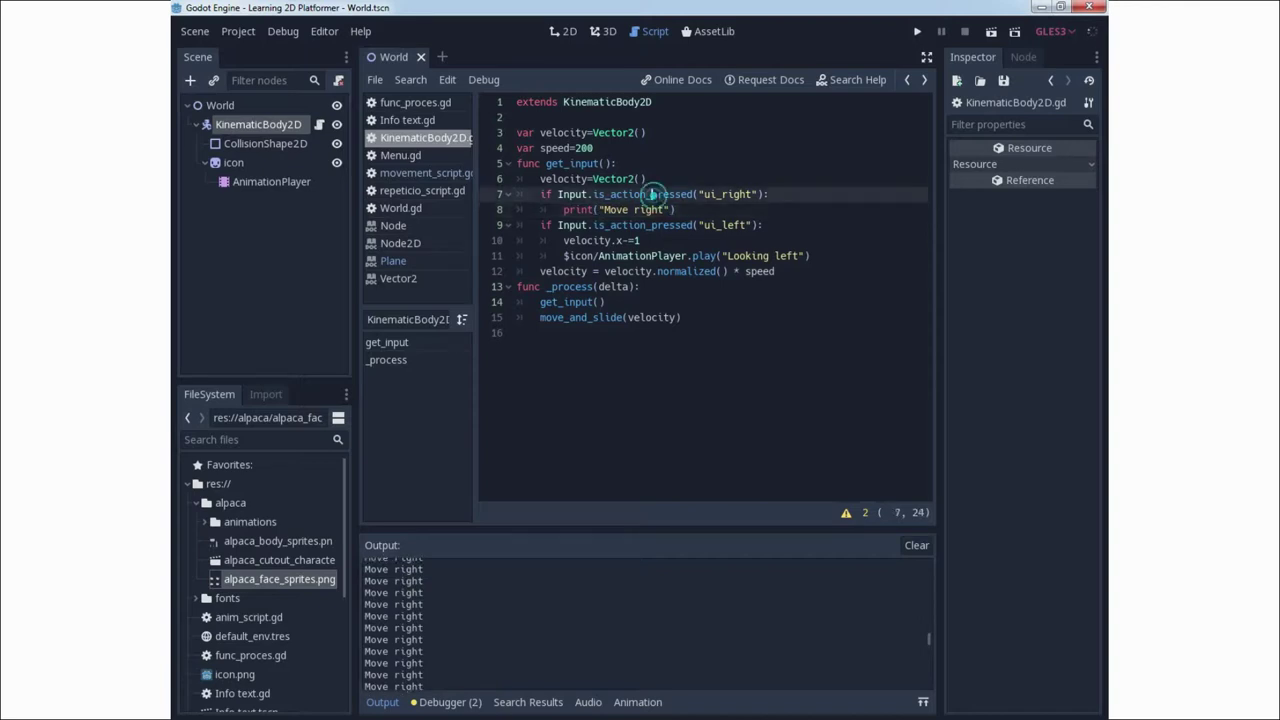
type("just")
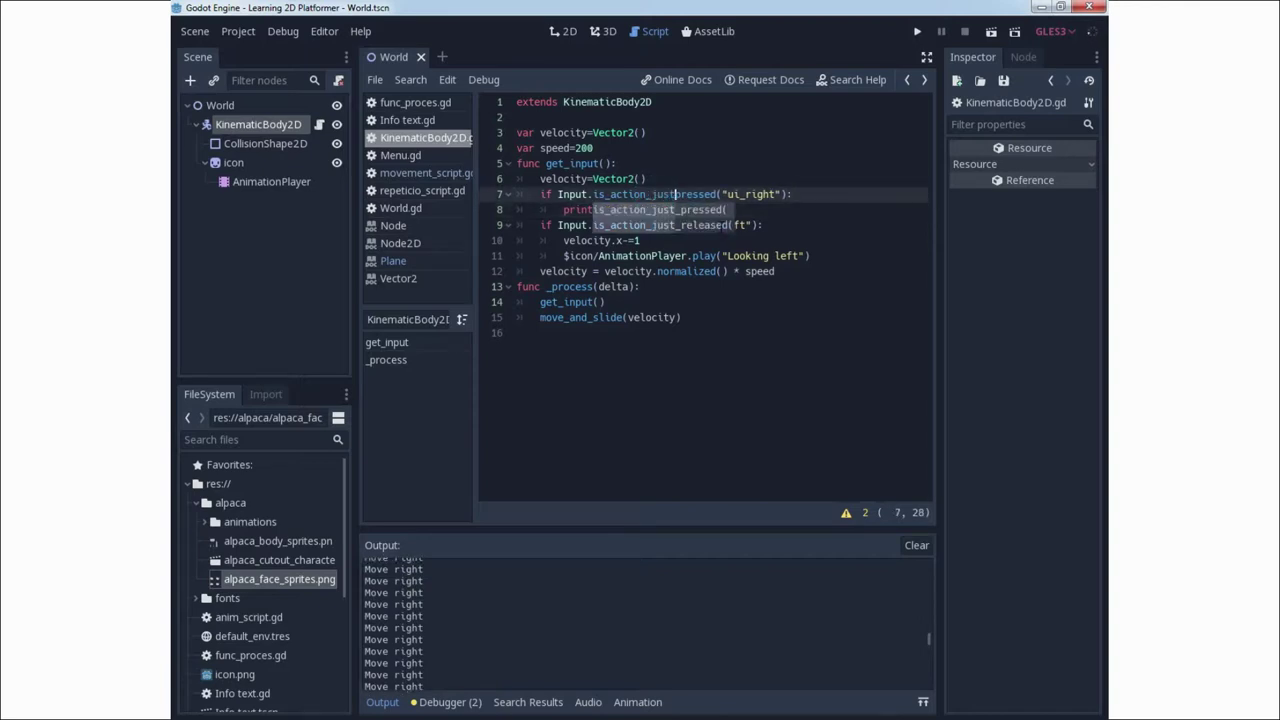
type("_")
left_click(811, 194)
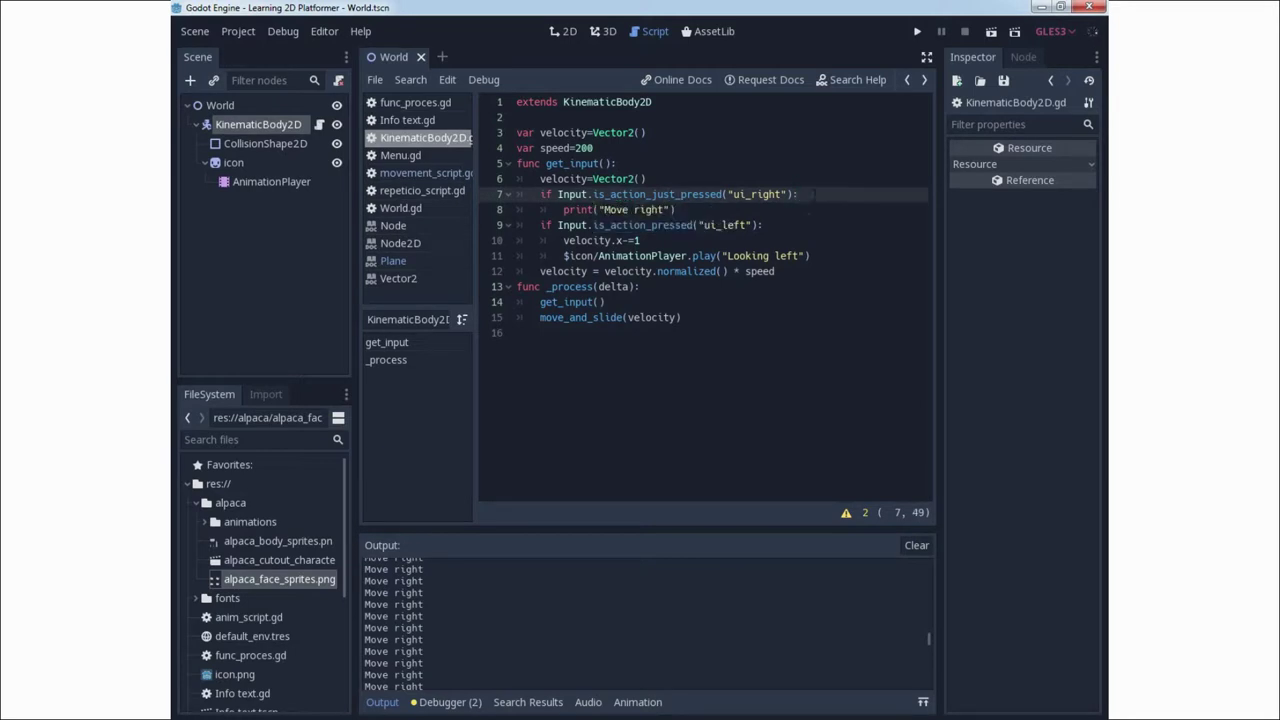
Run the project, trigger the move-right input repeatedly to test the print output, and close the game window
left_click(917, 31)
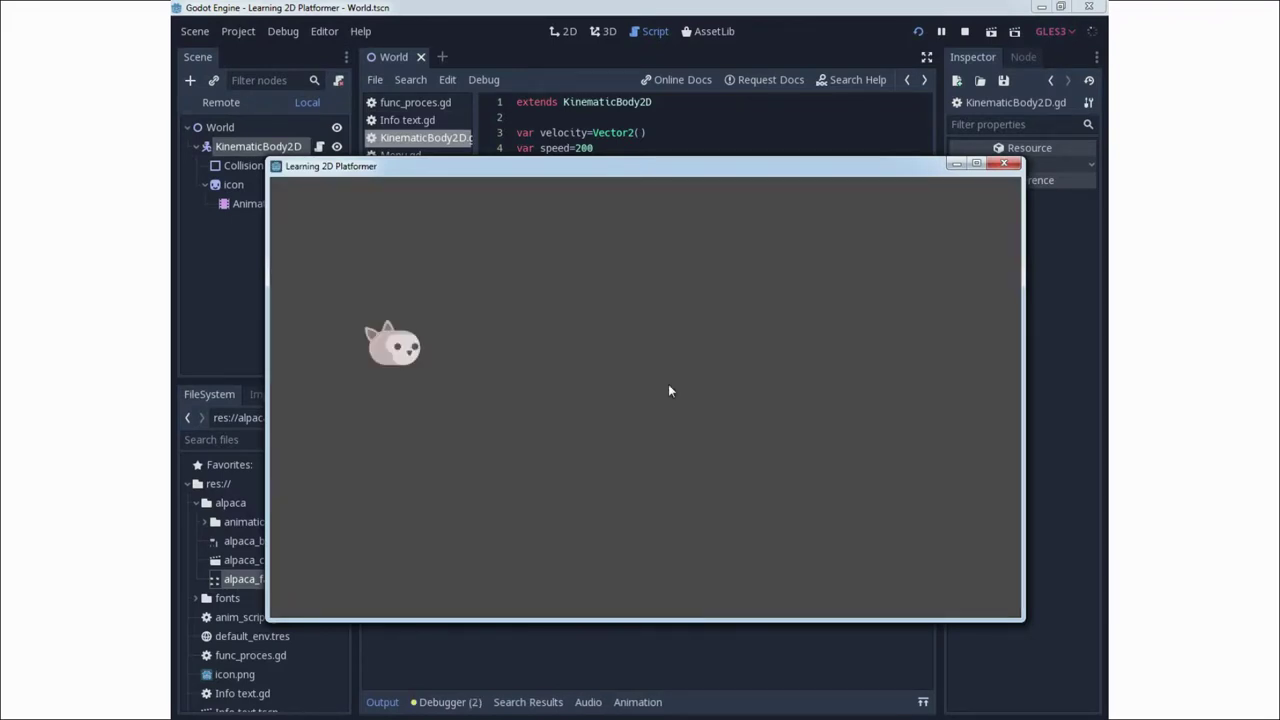
key("Right")
key("Right")
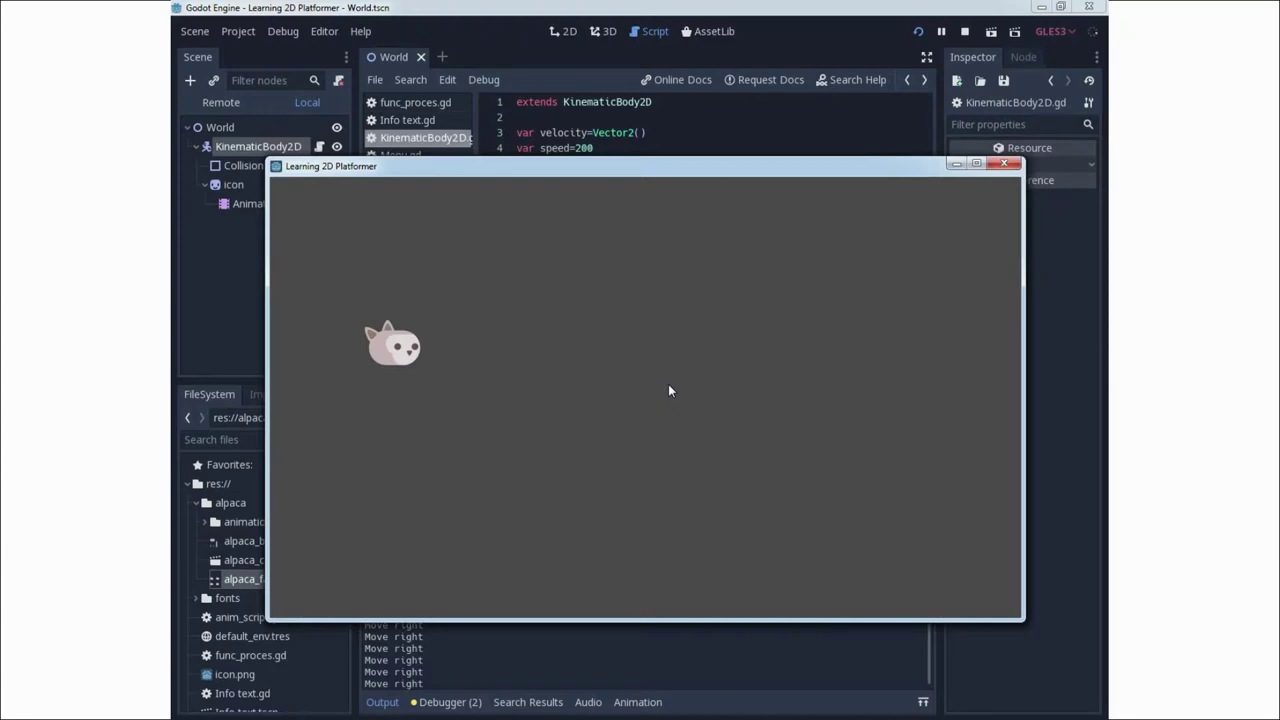
left_click(1002, 165)
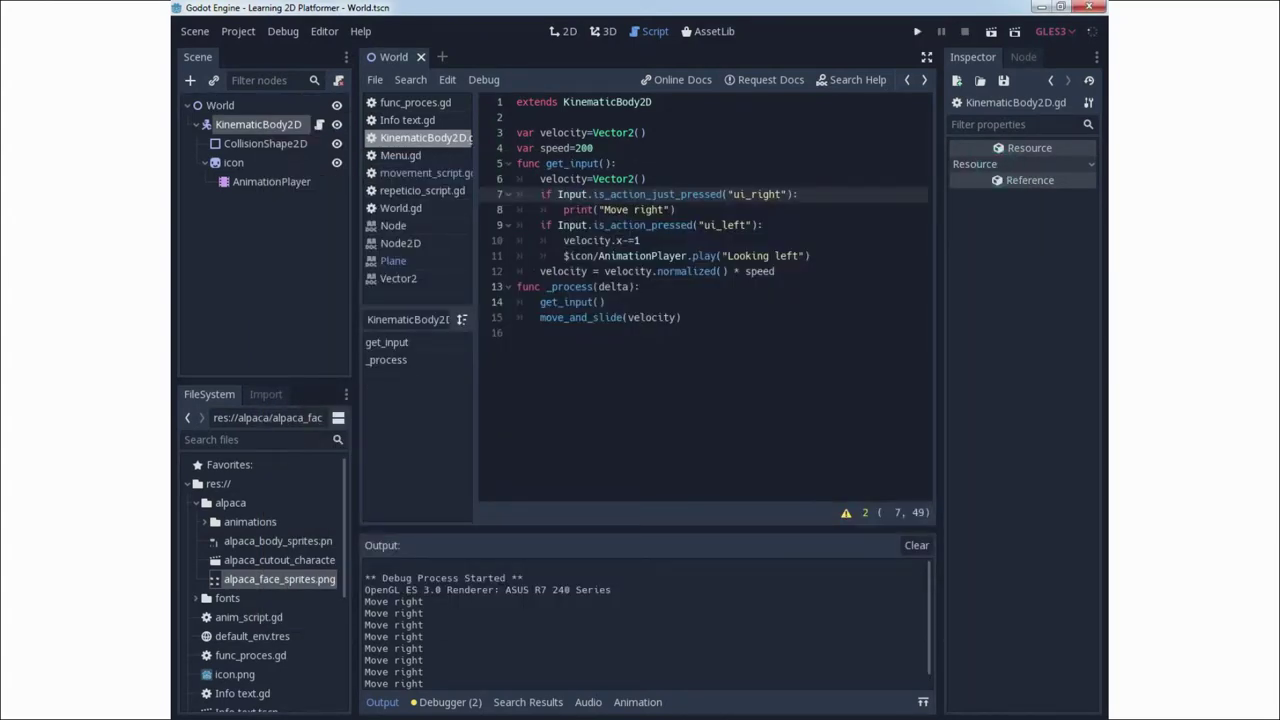
Restore the ui_right check to is_action_pressed and delete the print("Move right") statement beneath it
left_click(651, 193)
key("Delete")
key("Delete")
key("Delete")
key("Delete")
key("Delete")
key("Delete")
left_click_drag(563, 210, 690, 211)
key("BackSpace")
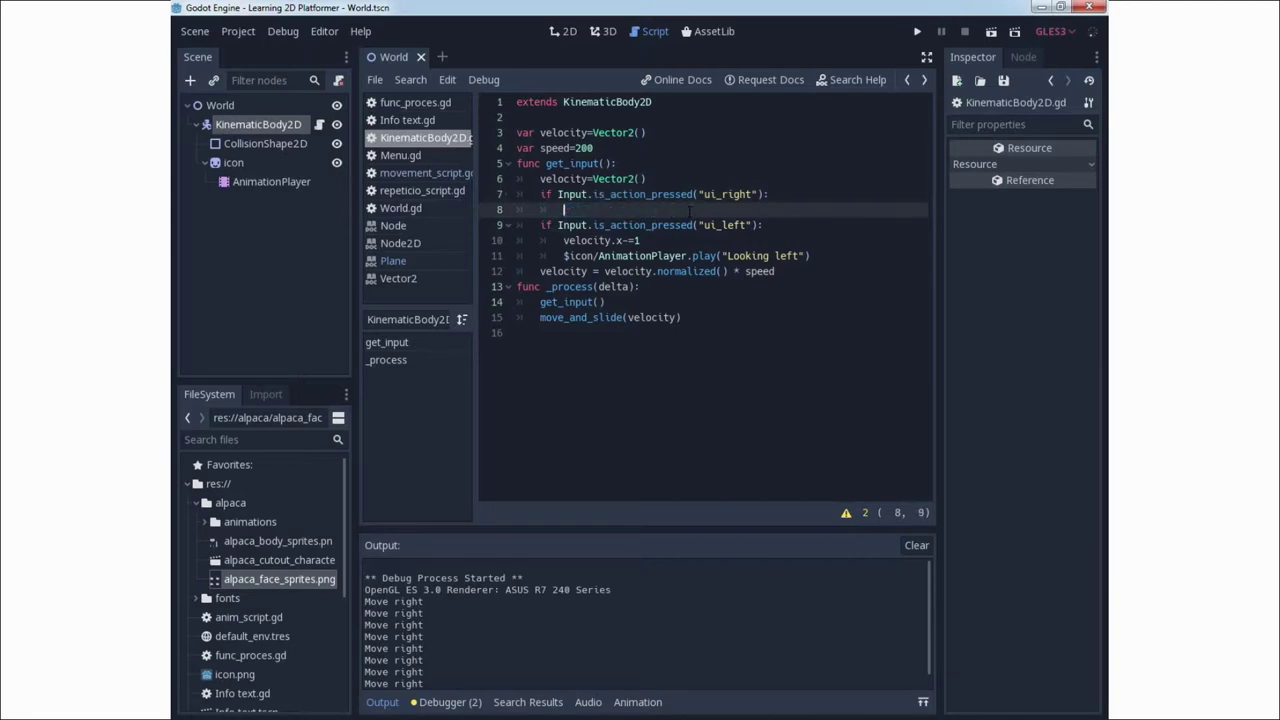
Write velocity.x+=1 in the ui_right block, then run the project to test rightward movement and close the game window
type("veloci")
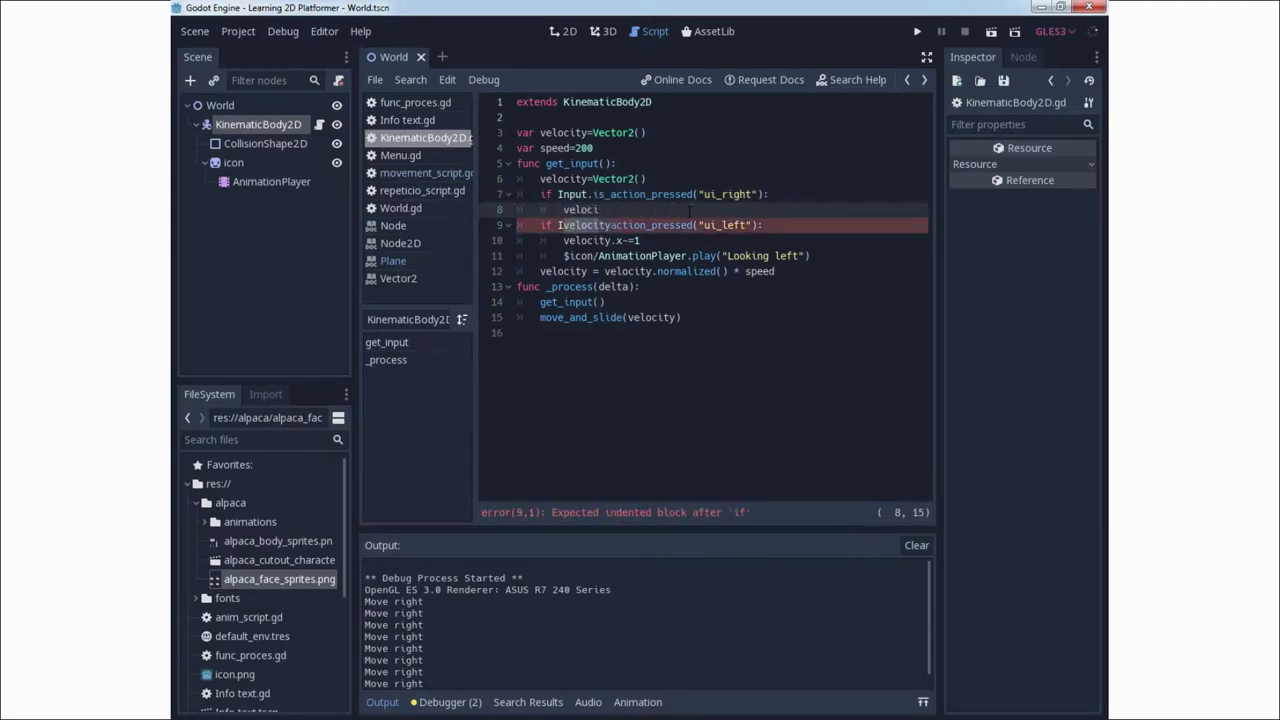
key("Return")
type(".")
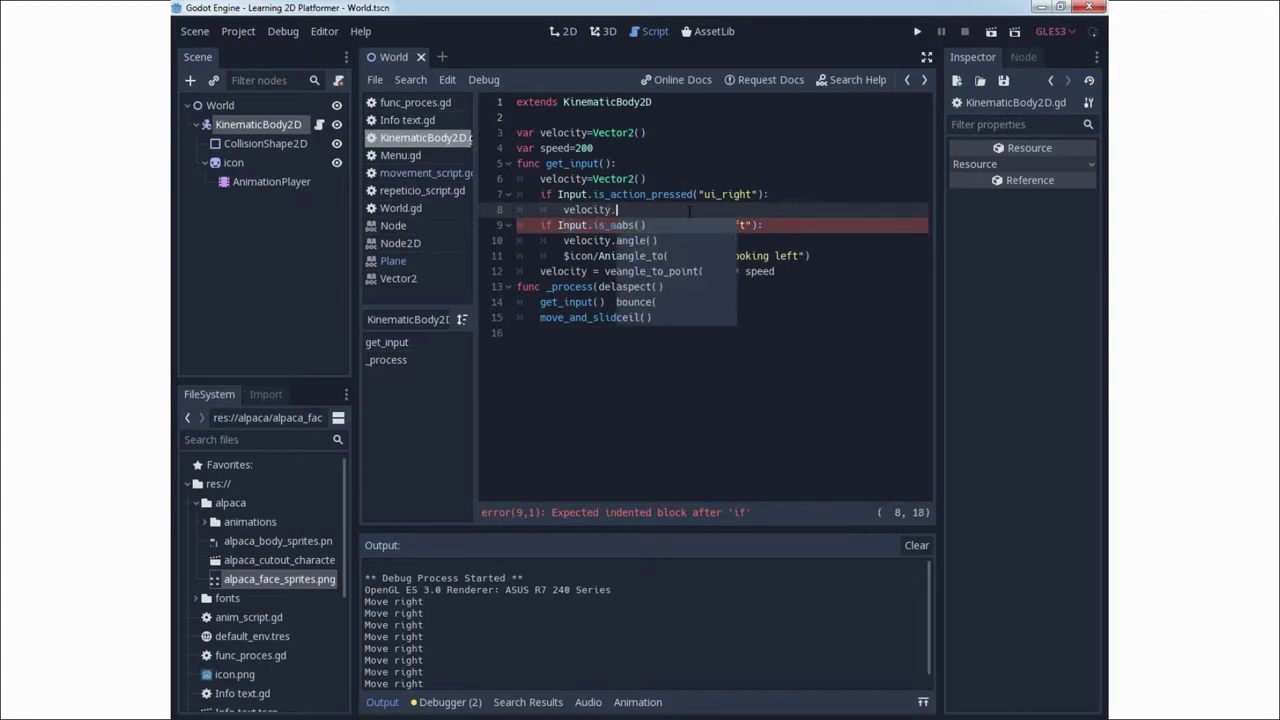
type("x")
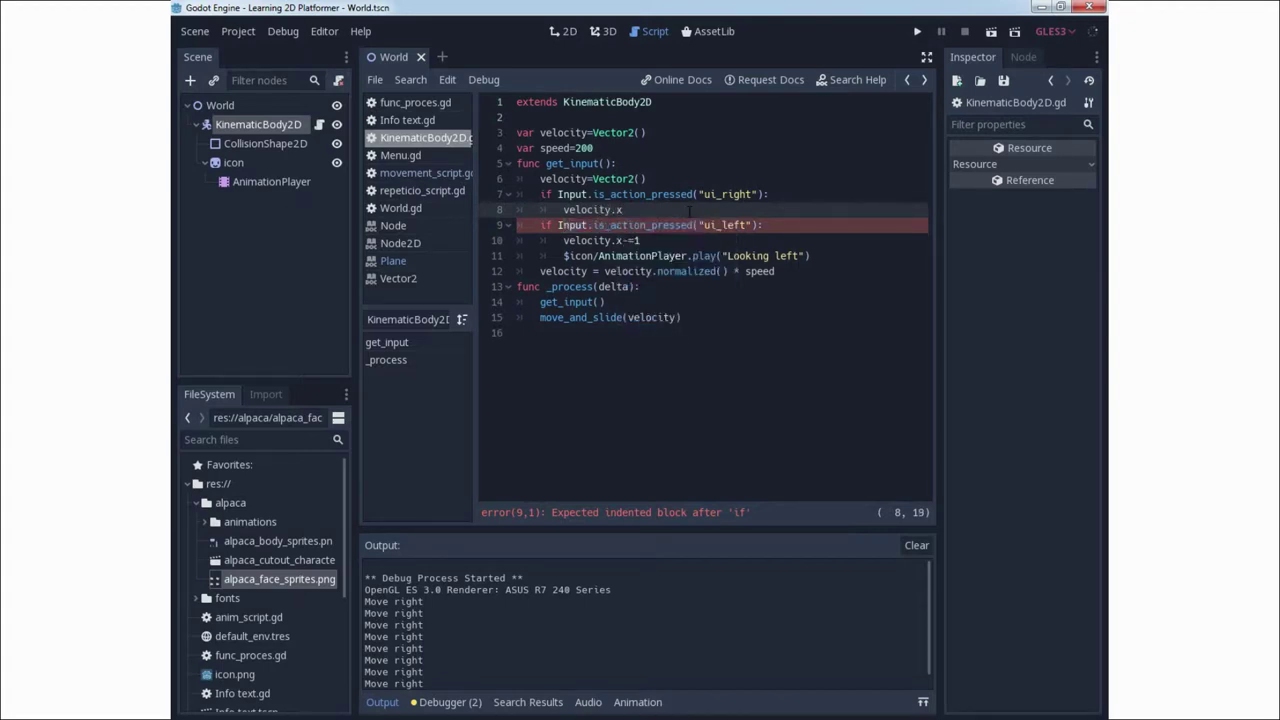
type("+=1")
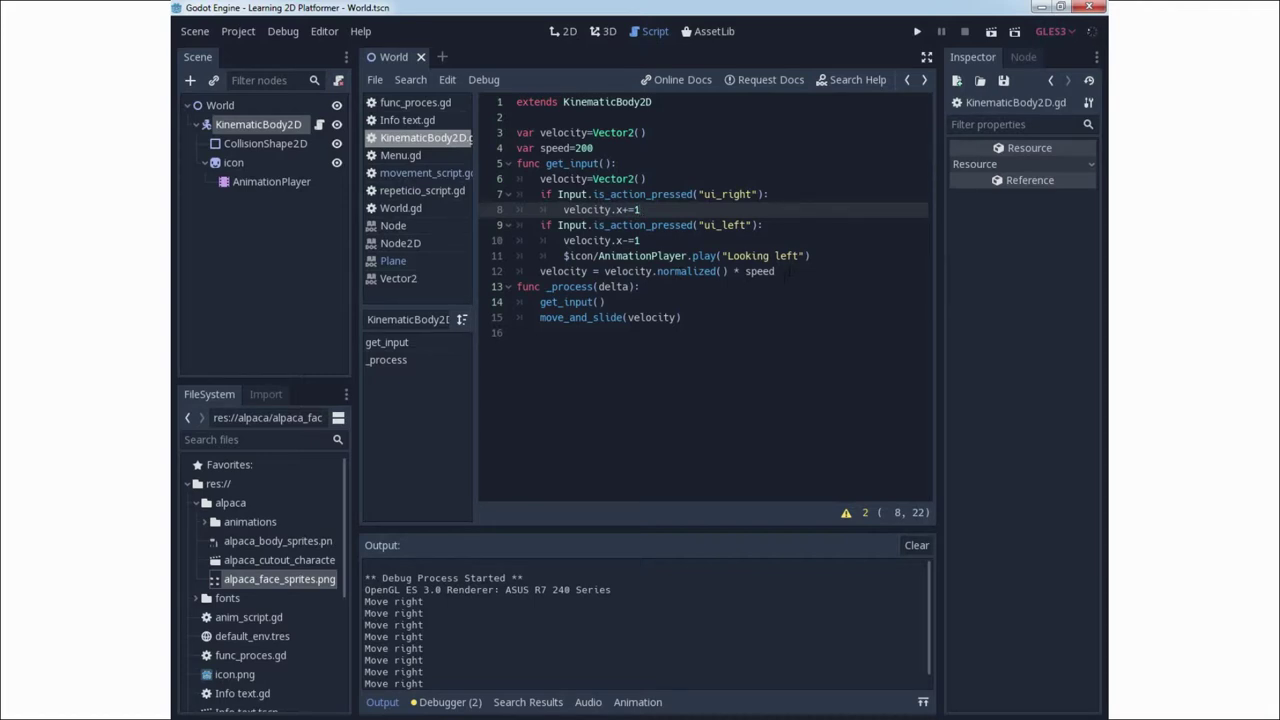
left_click(917, 31)
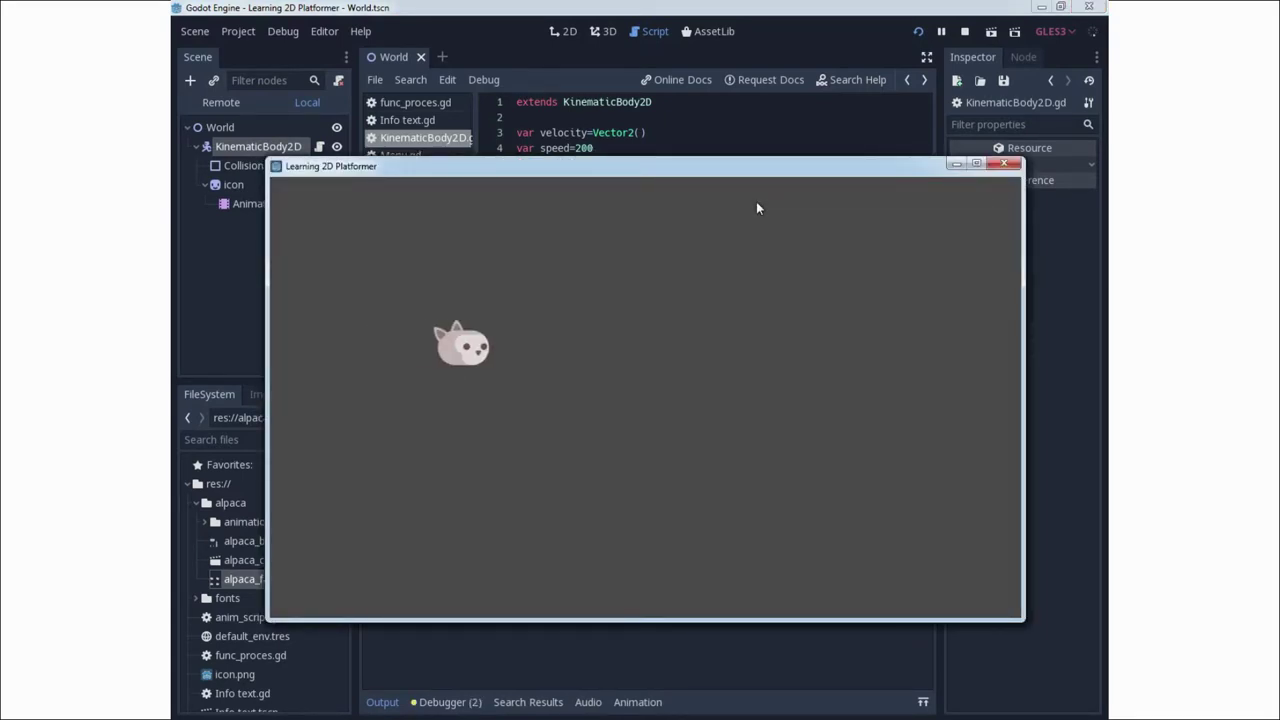
left_click(1003, 163)
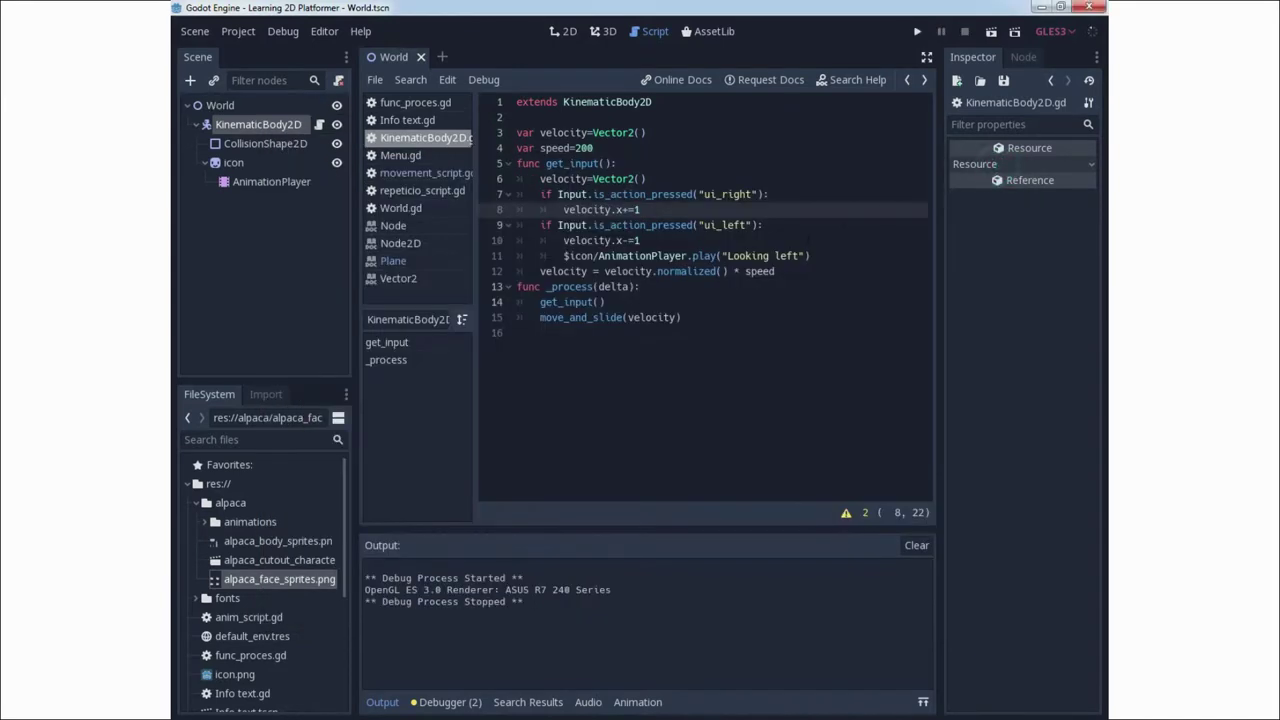
Add the line $icon/AnimationPlayer.play("Looking right") below velocity.x+=1 in the ui_right block
left_click(663, 208)
key("Return")
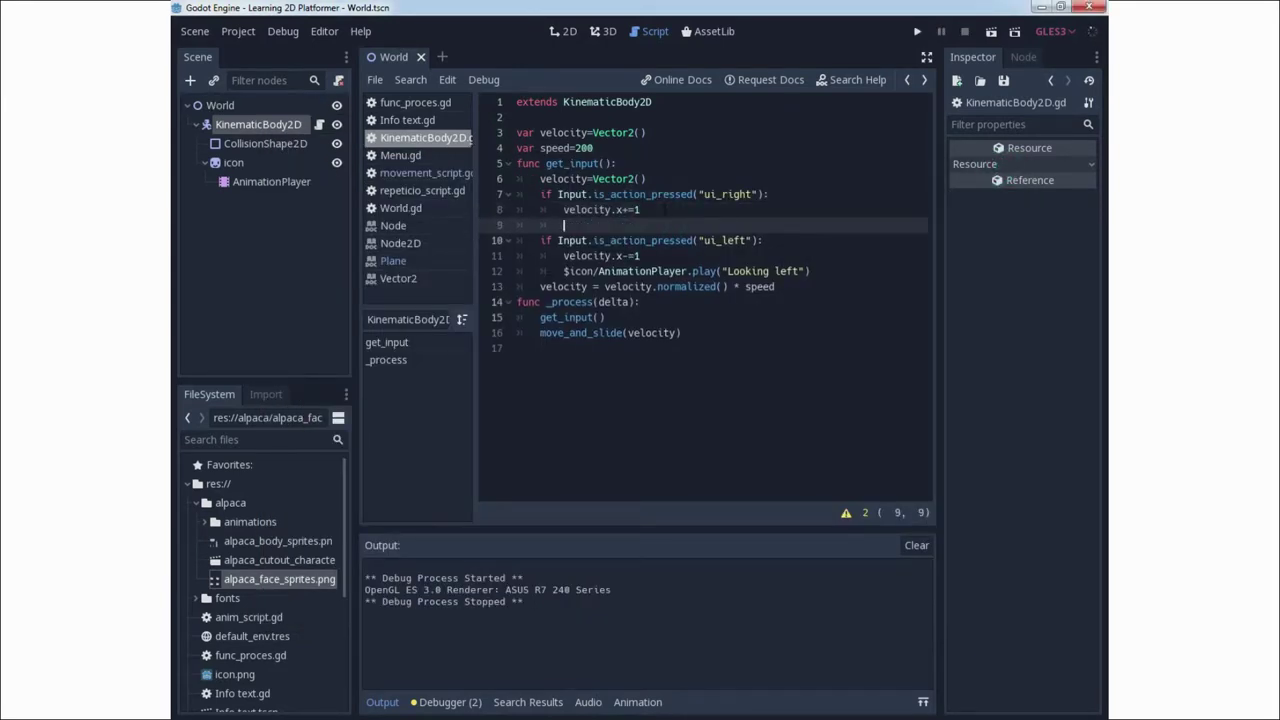
type("$")
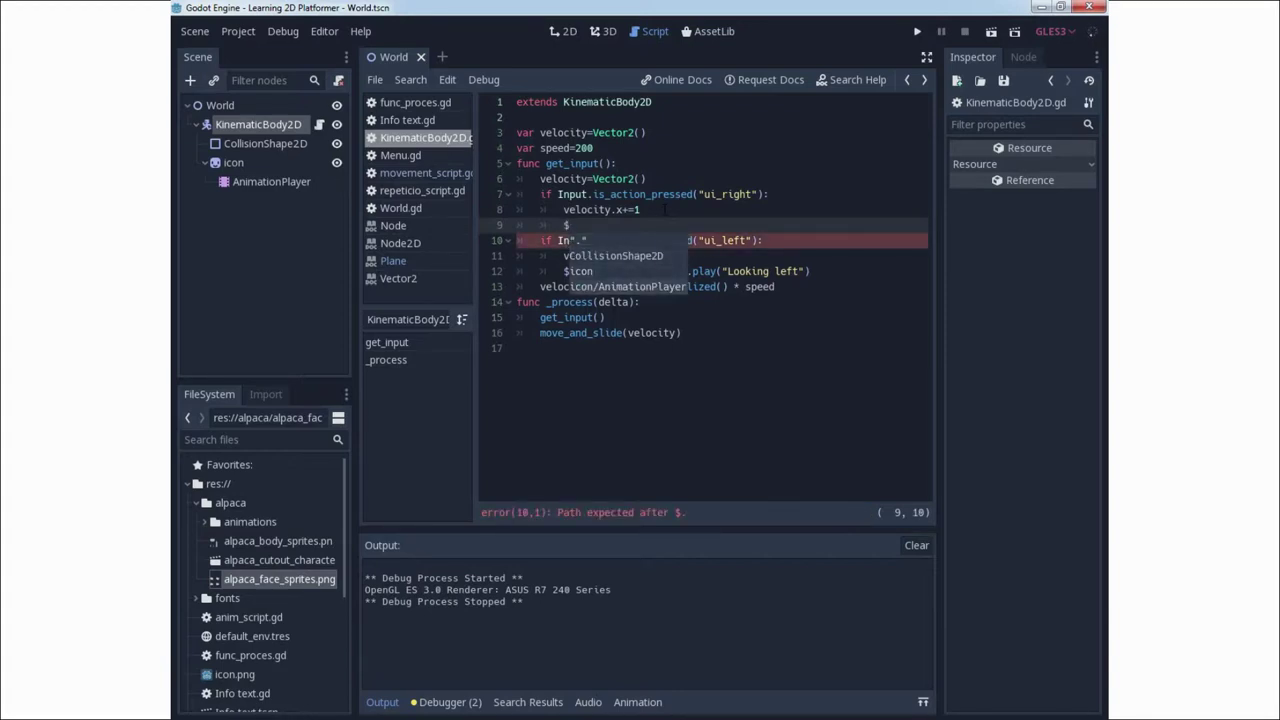
key("Down")
key("Down")
key("Return")
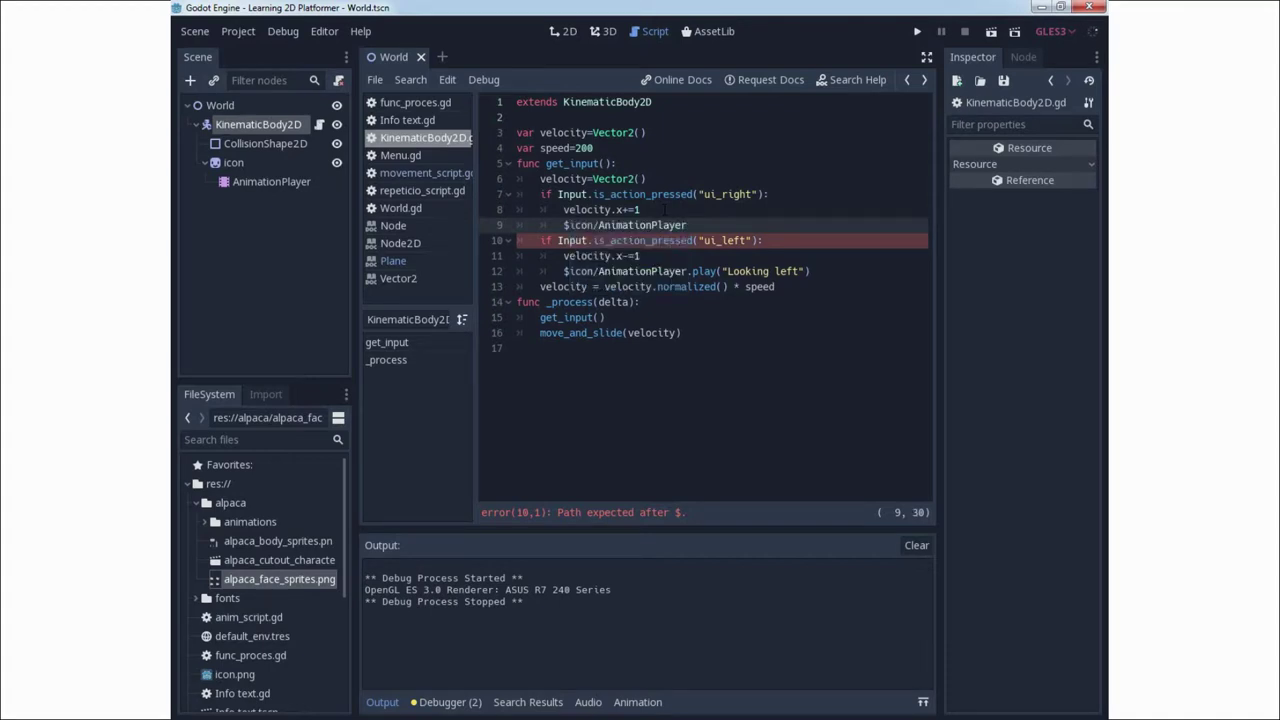
type(".")
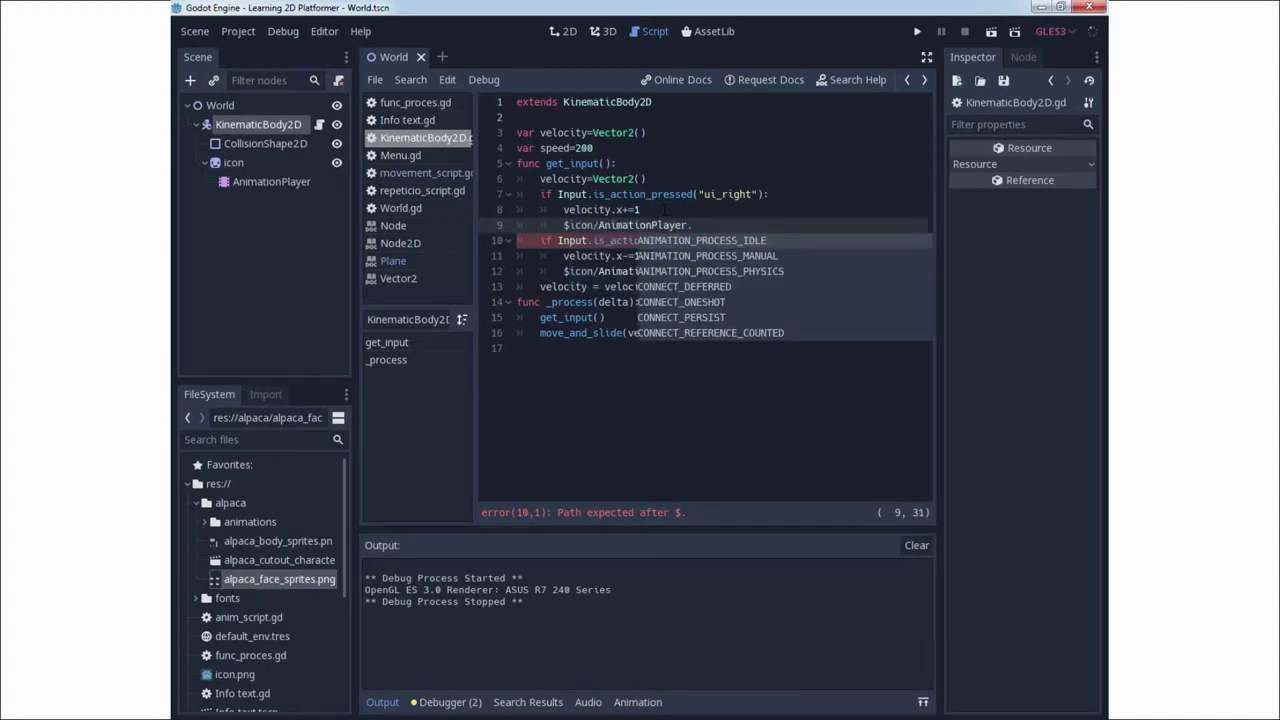
type("play(")
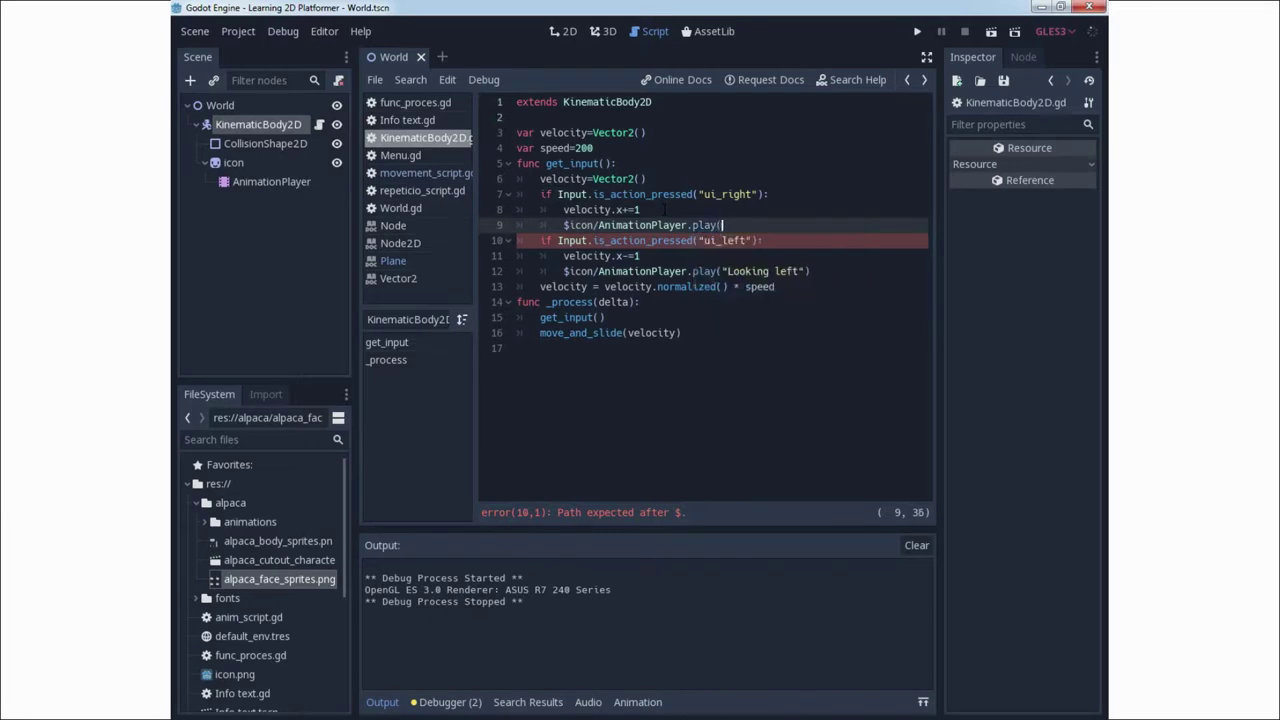
type("\"")
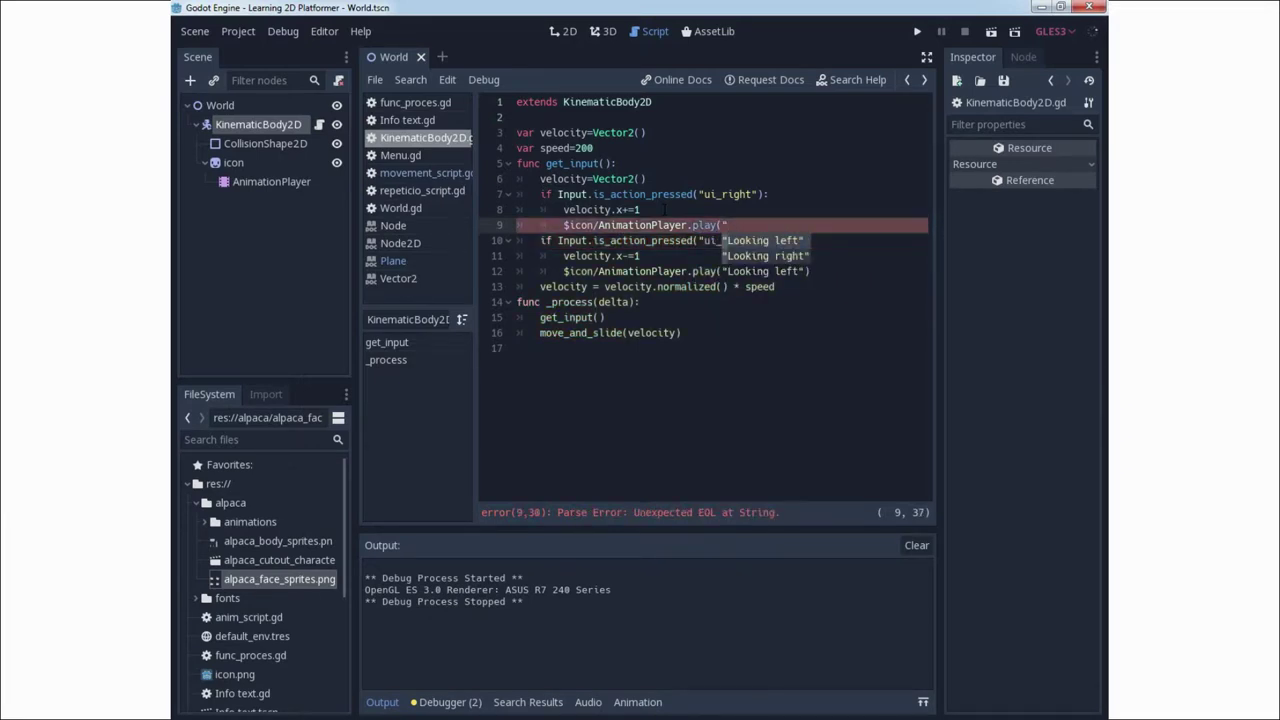
key("Down")
key("Return")
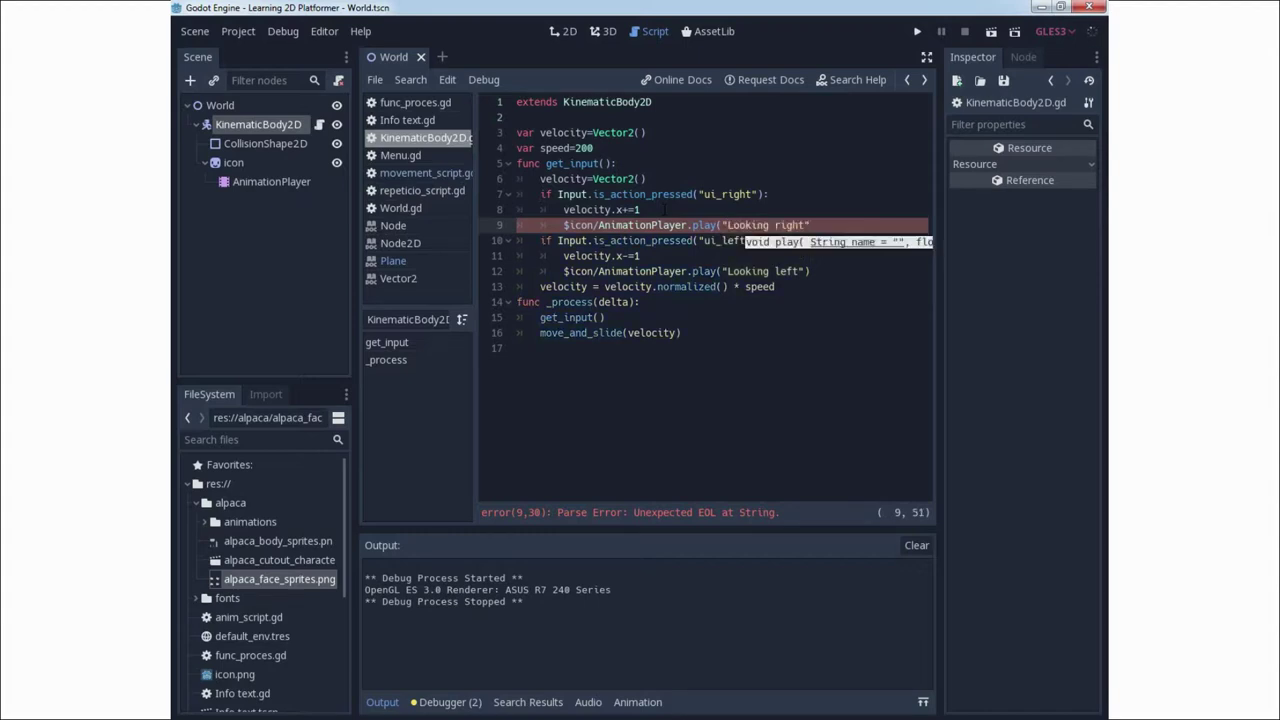
type(")")
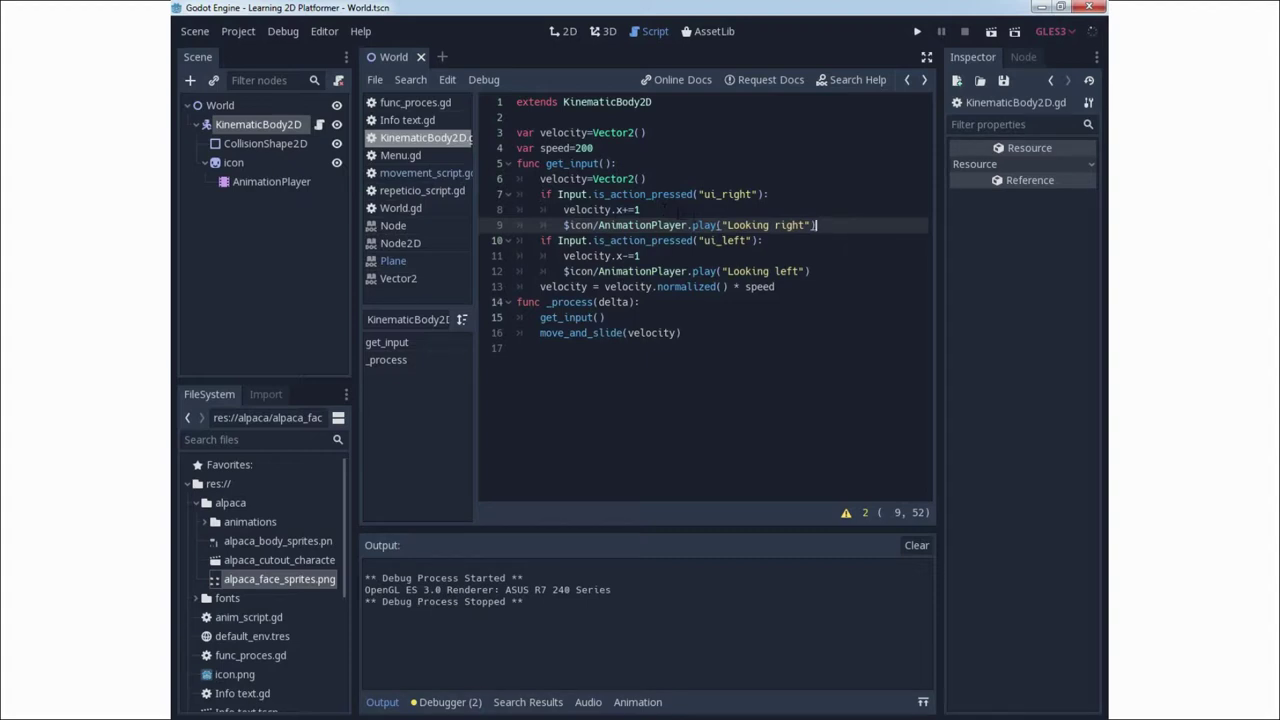
left_click(784, 240)
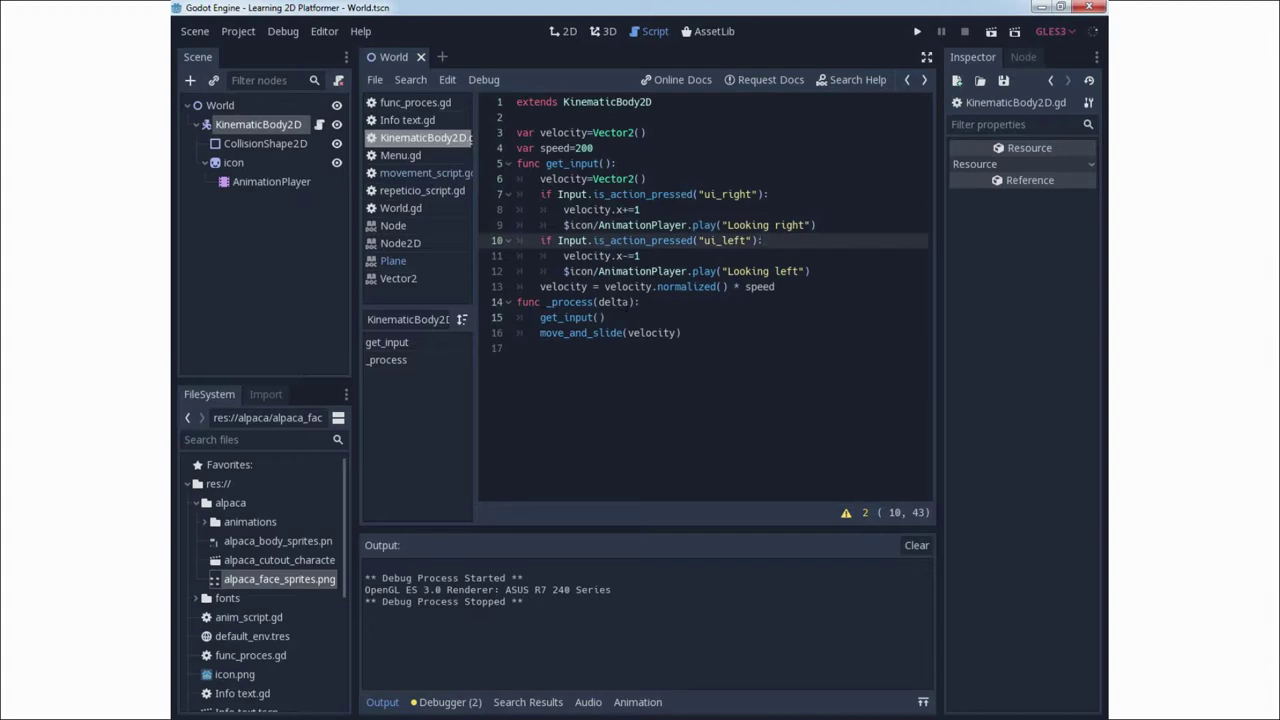
left_click(540, 317)
key("Home")
key("shift+End")
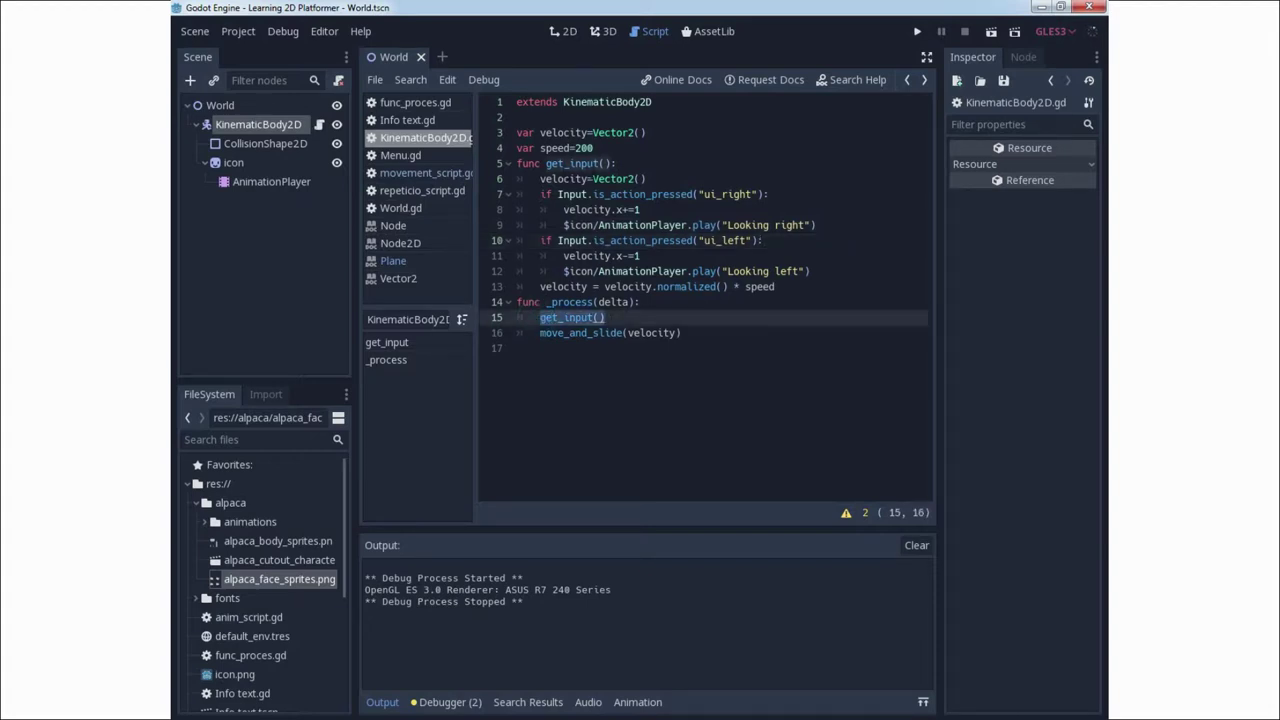
left_click(614, 163)
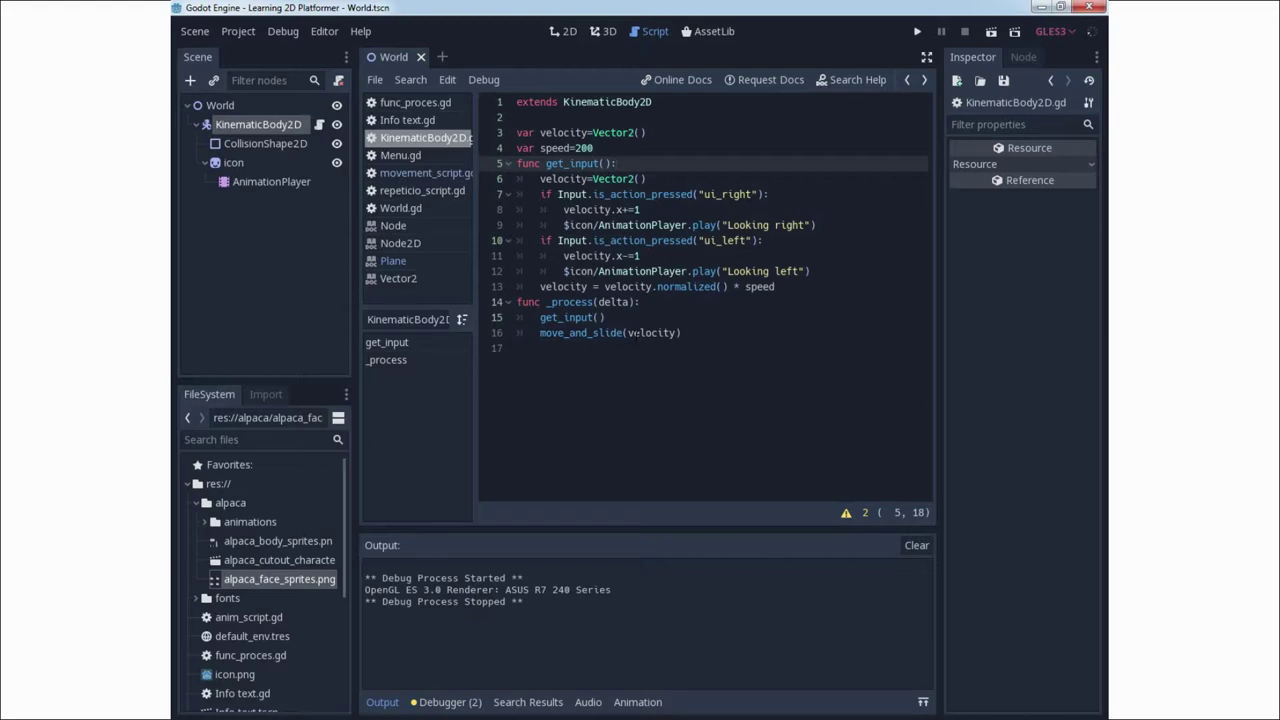
Run the project, move the alpaca face right and left to test both looking animations, and close the game window
left_click(917, 31)
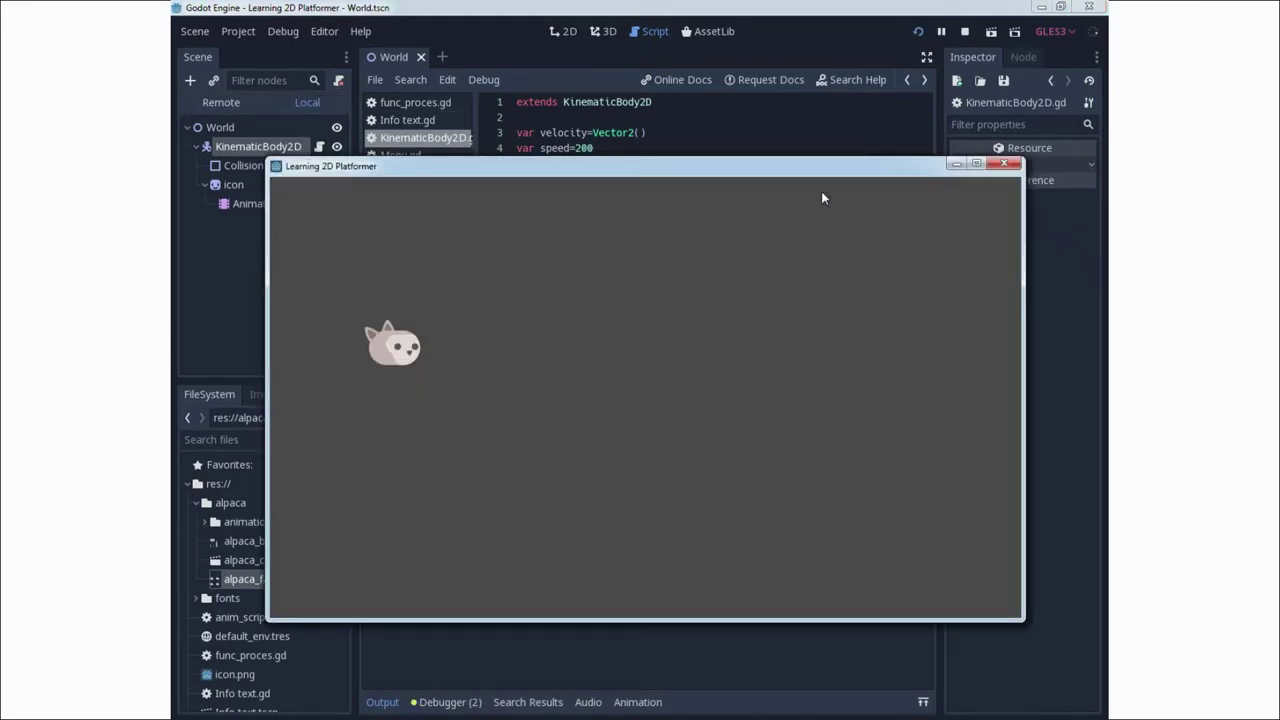
key("Left")
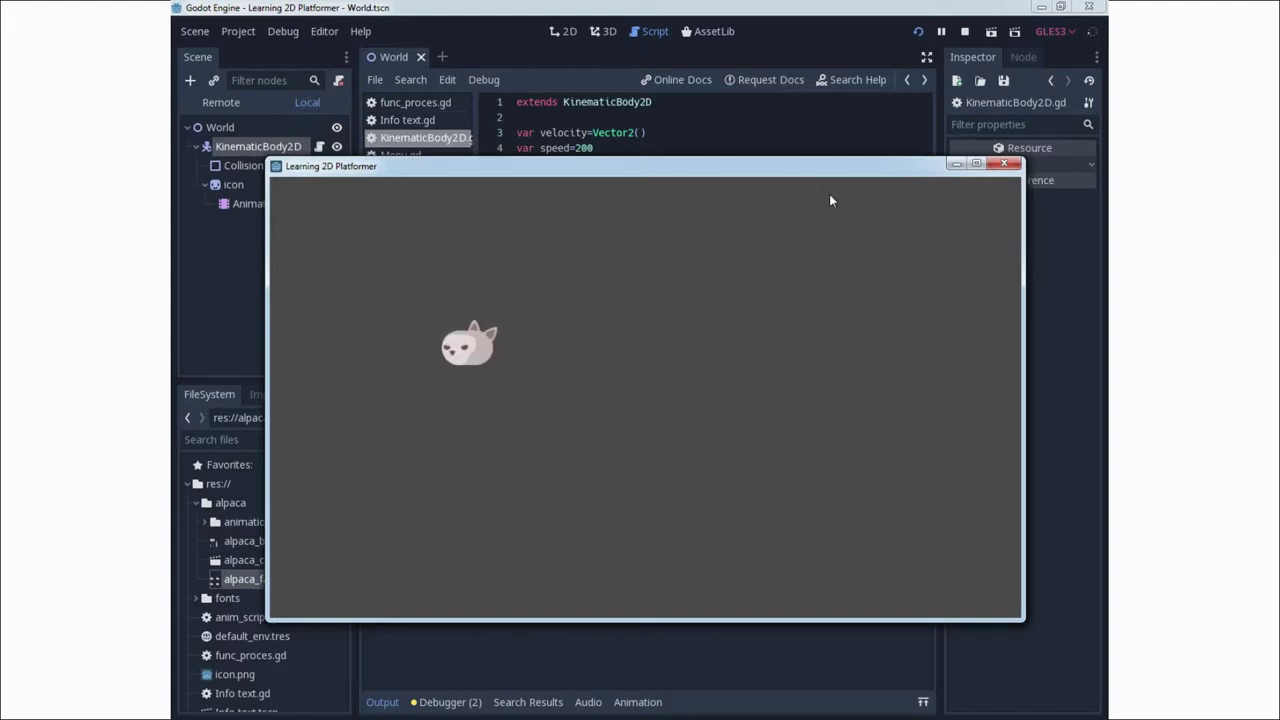
left_click(1004, 165)
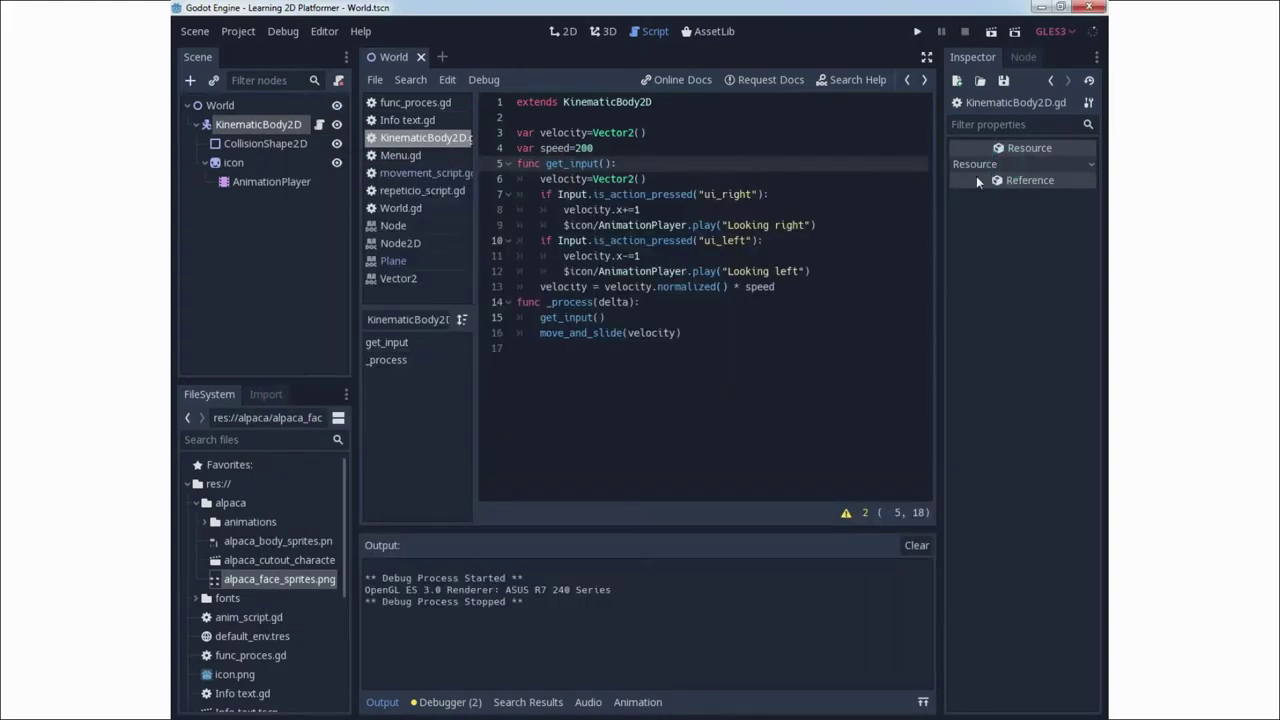
Open the AnimationPlayer's animations, select the icon sprite, and switch to the Looking right animation
left_click(285, 184)
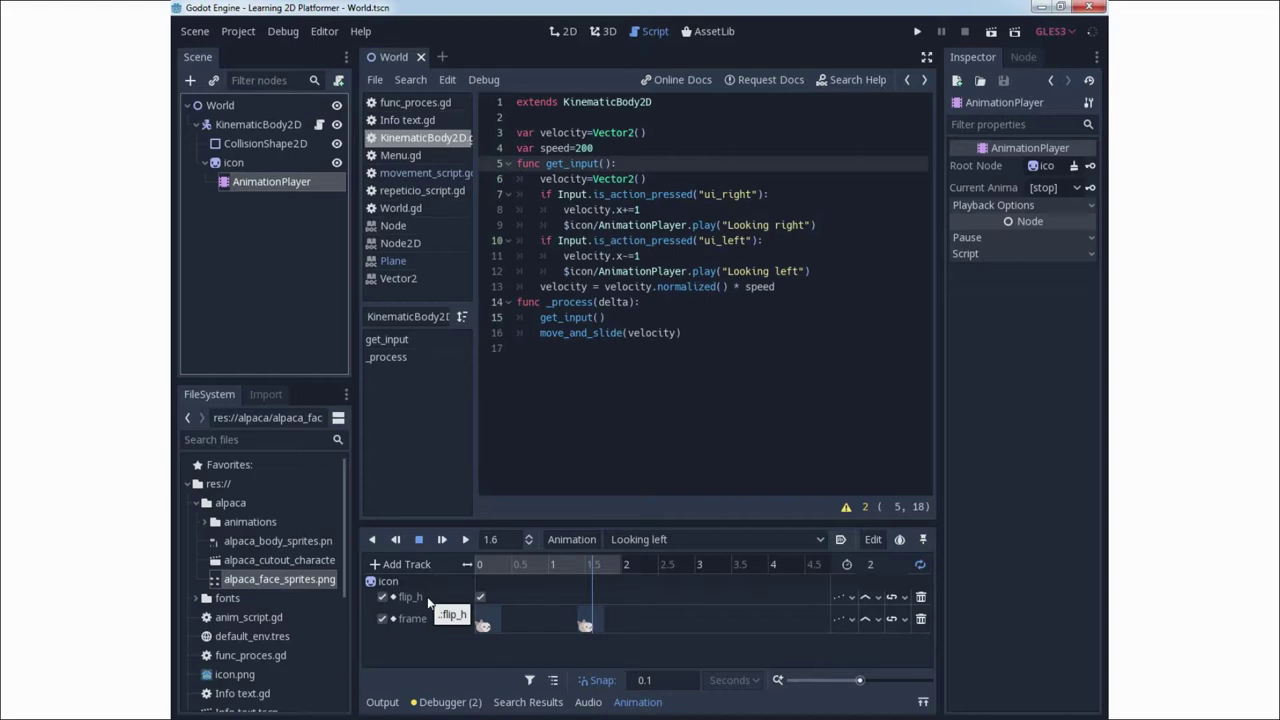
left_click(236, 164)
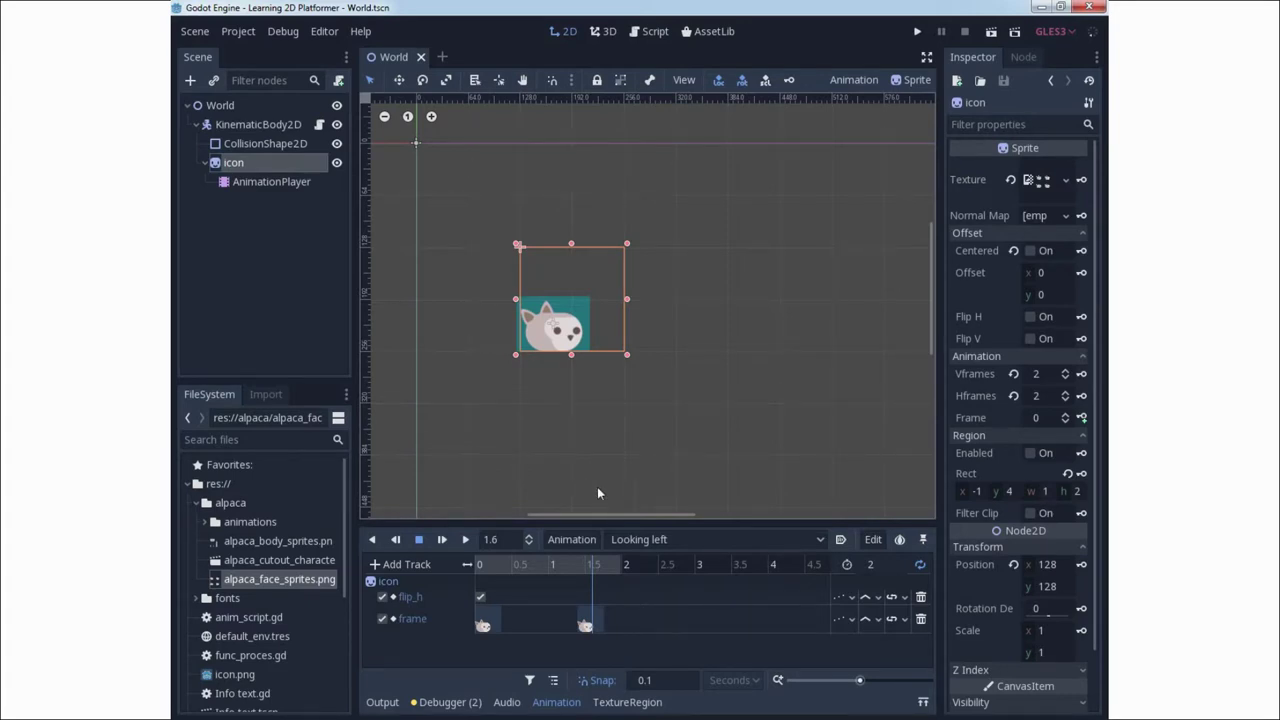
left_click(815, 540)
left_click(686, 580)
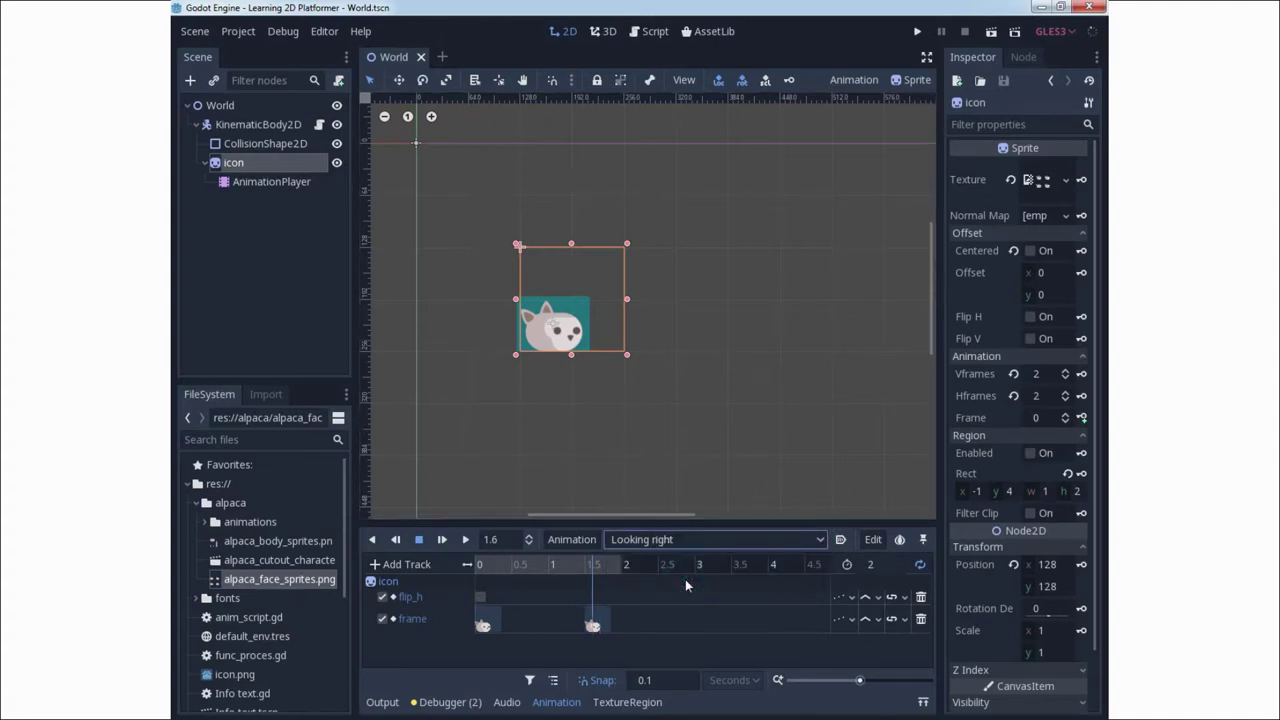
Scrub the Looking right timeline between 0 and 1.6 s to check the sprite's Frame value at each key
left_click_drag(591, 575, 473, 583)
left_click(481, 586)
left_click(481, 577)
left_click(594, 566)
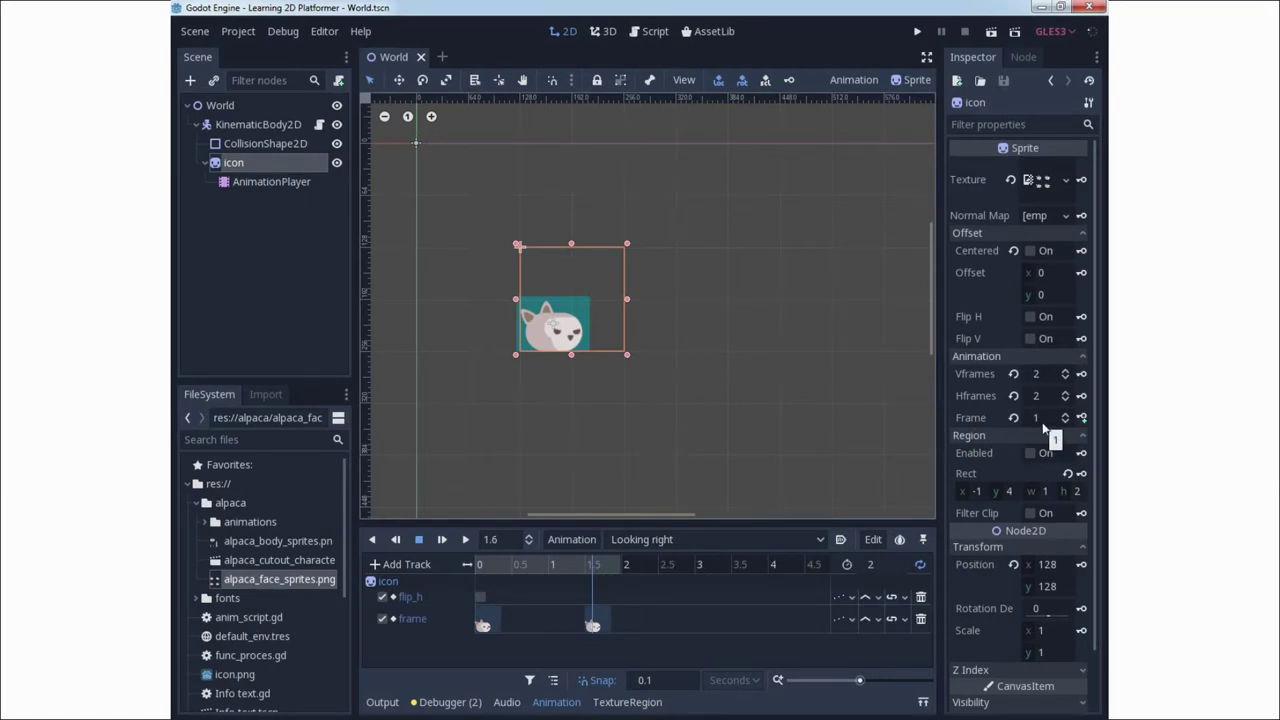
Delete the frame track from Looking right and key Frame 1 at 0 s on a new frame track
left_click_drag(594, 567, 476, 580)
left_click(921, 620)
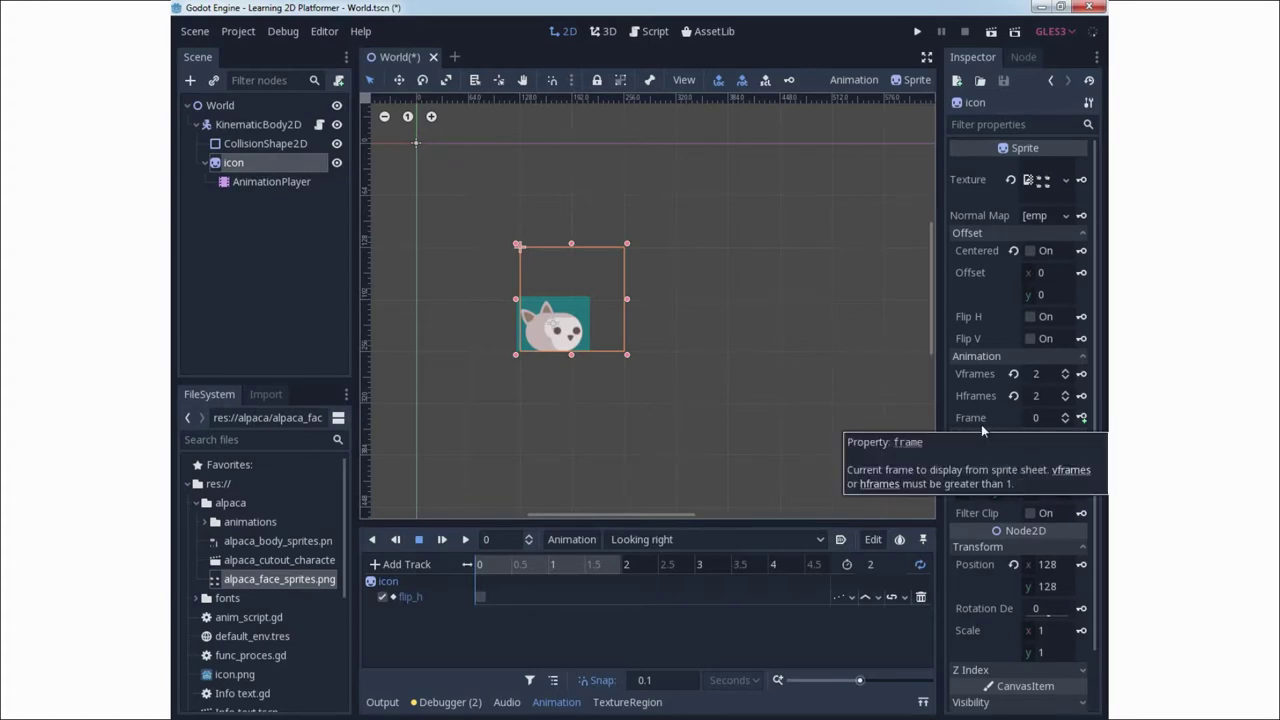
left_click(1065, 413)
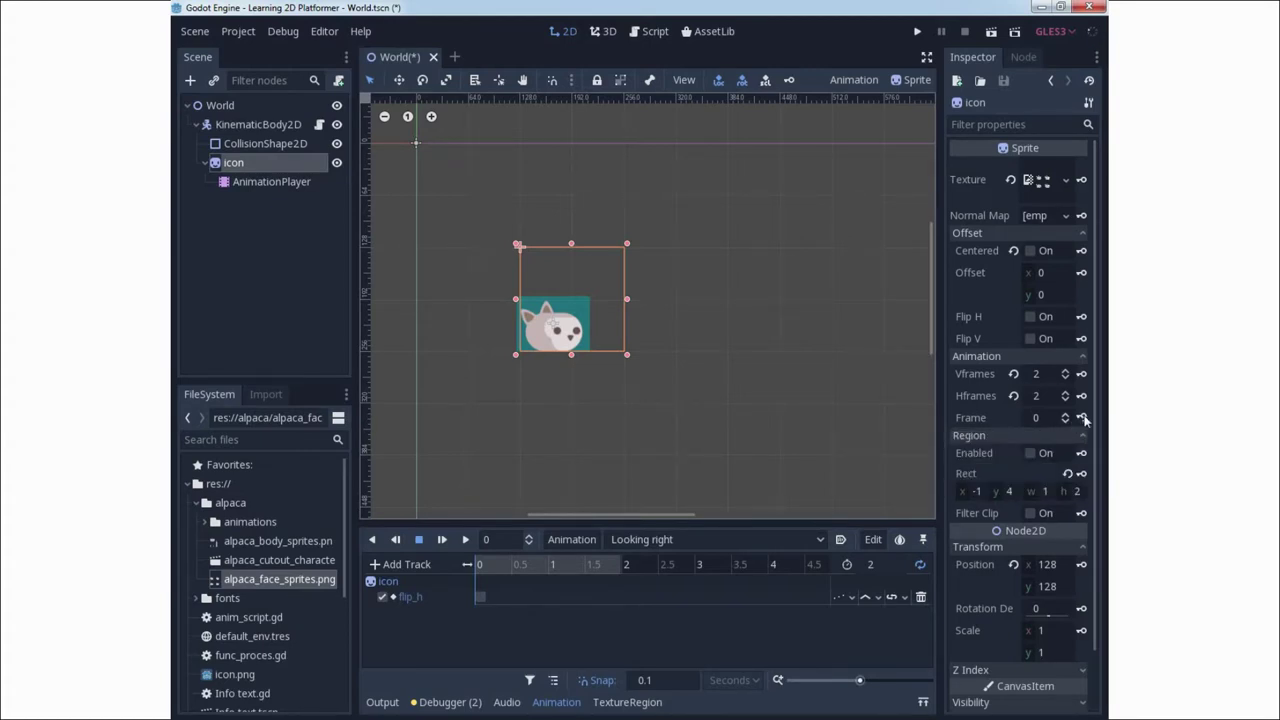
left_click(1082, 418)
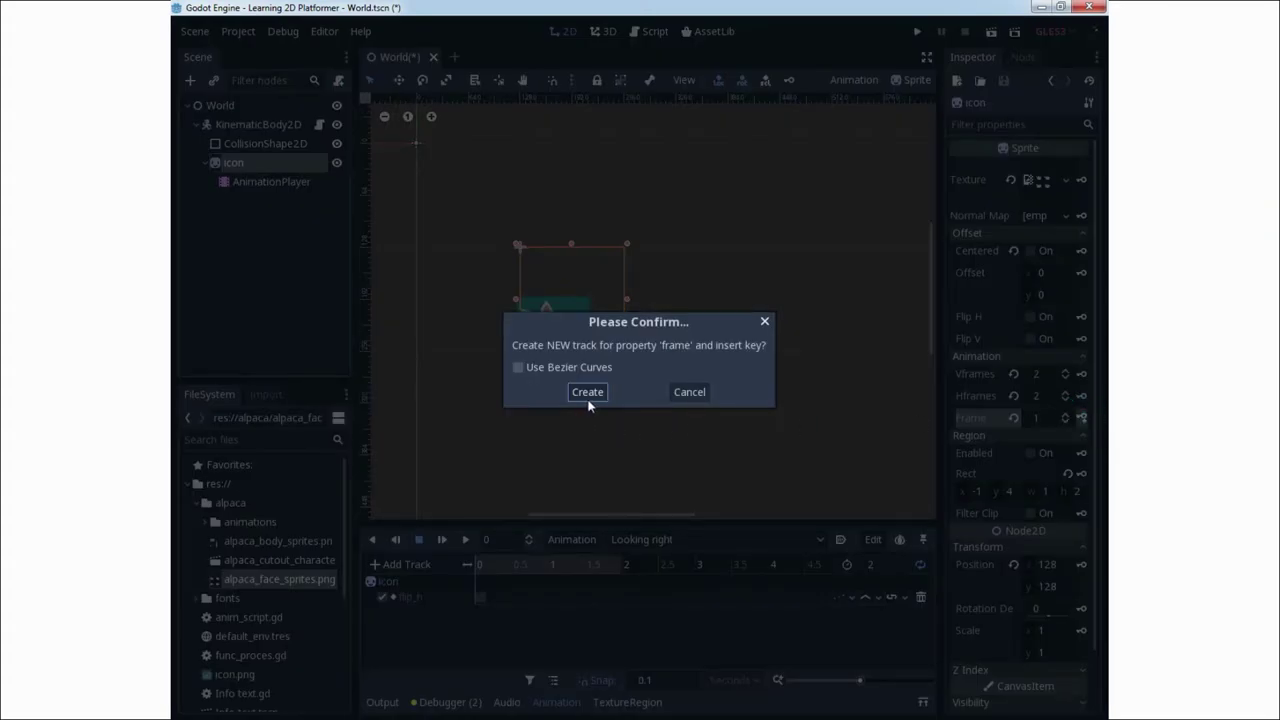
left_click(588, 393)
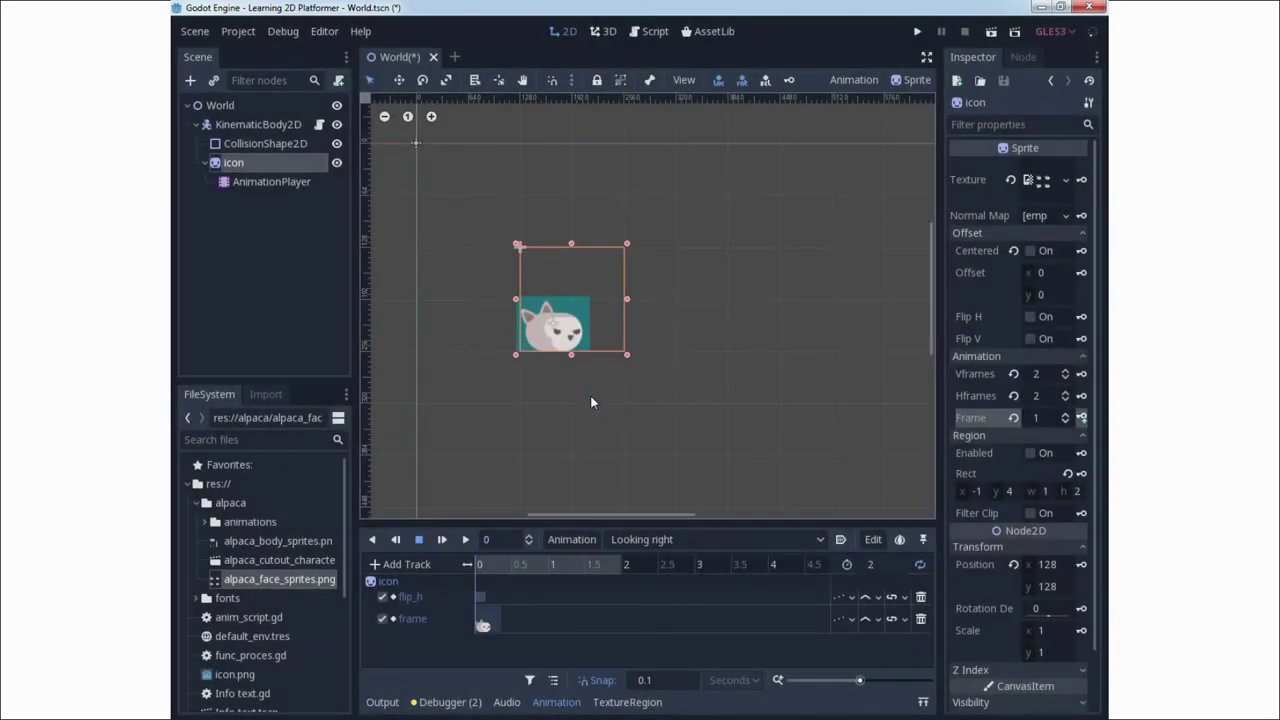
Move the Looking right playhead to 1.5 s and open the icon sprite's Frame value for editing
left_click_drag(479, 576, 586, 576)
left_click(1066, 414)
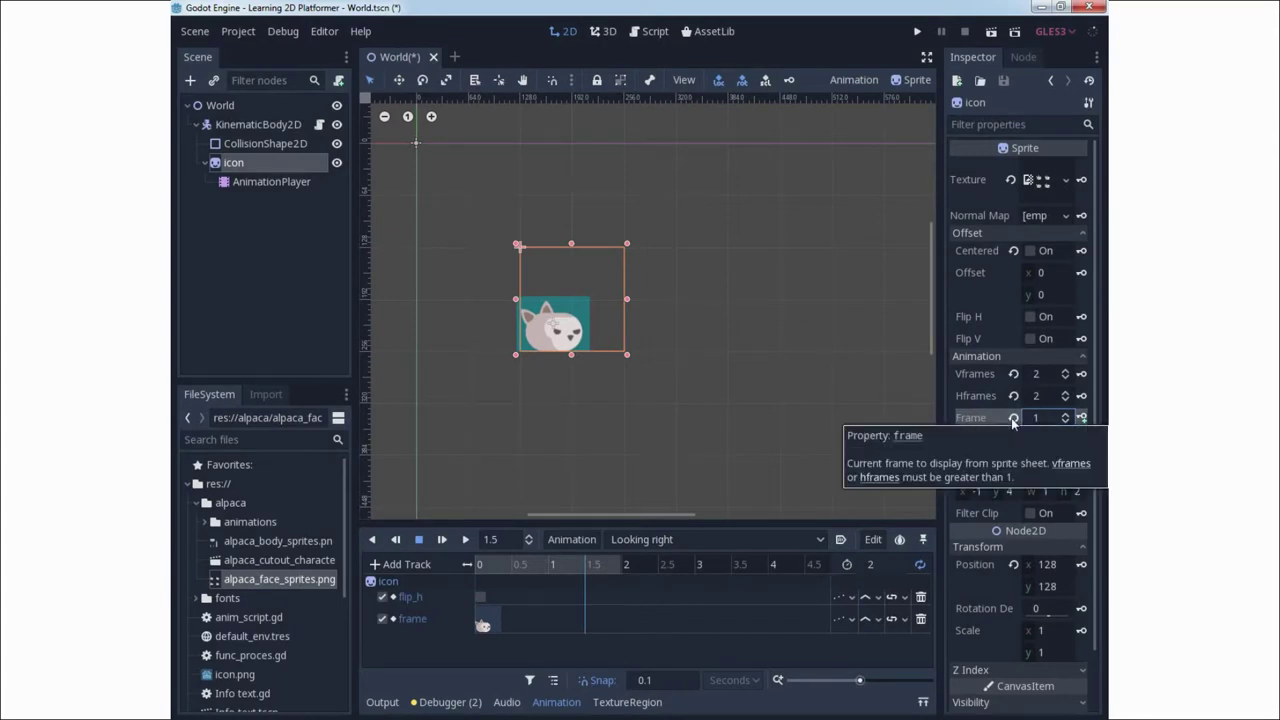
Insert keys with value 1 for the icon sprite's Frame property at 1.5 s and 1.6 s in the Looking right animation
left_click(1081, 418)
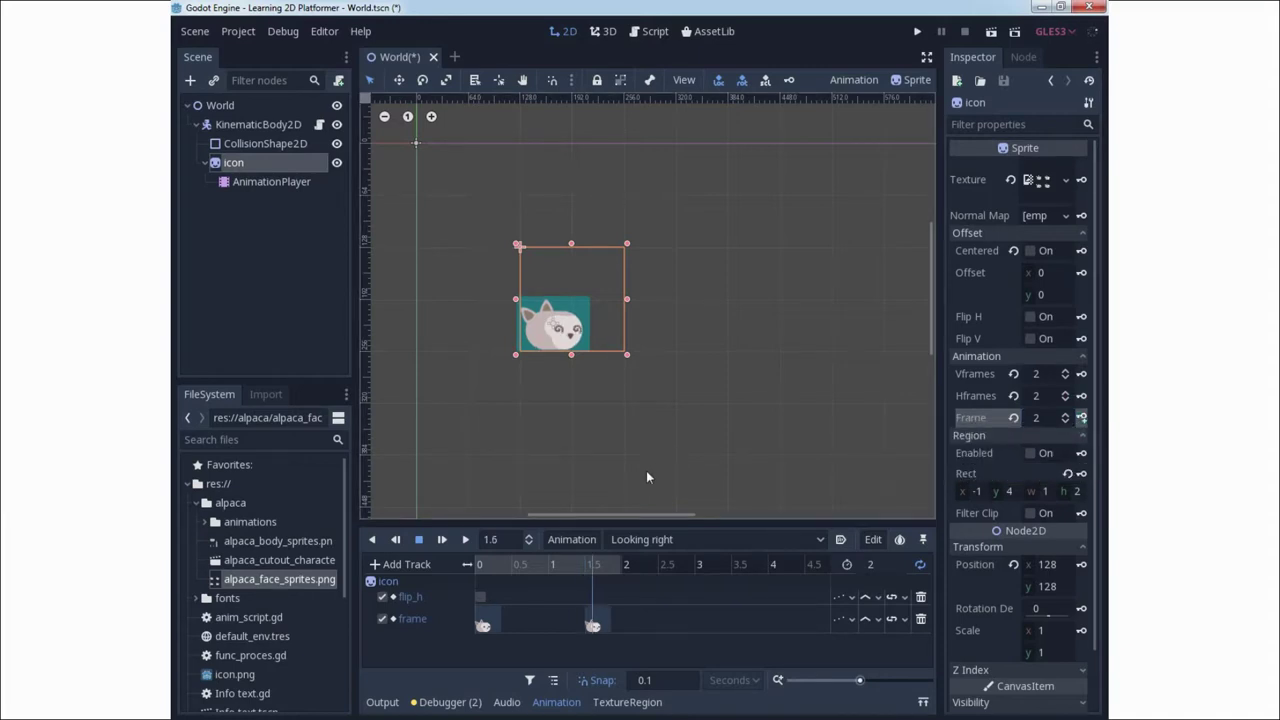
left_click(1036, 419)
type("1")
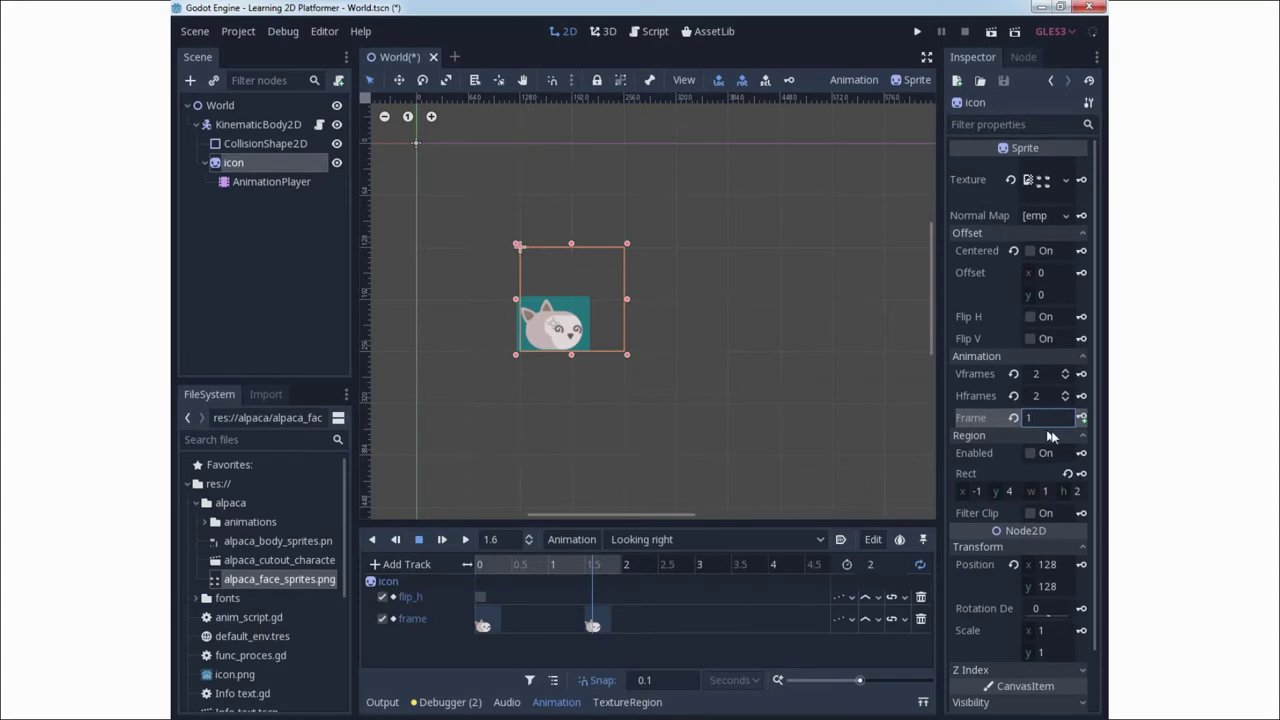
left_click(1081, 418)
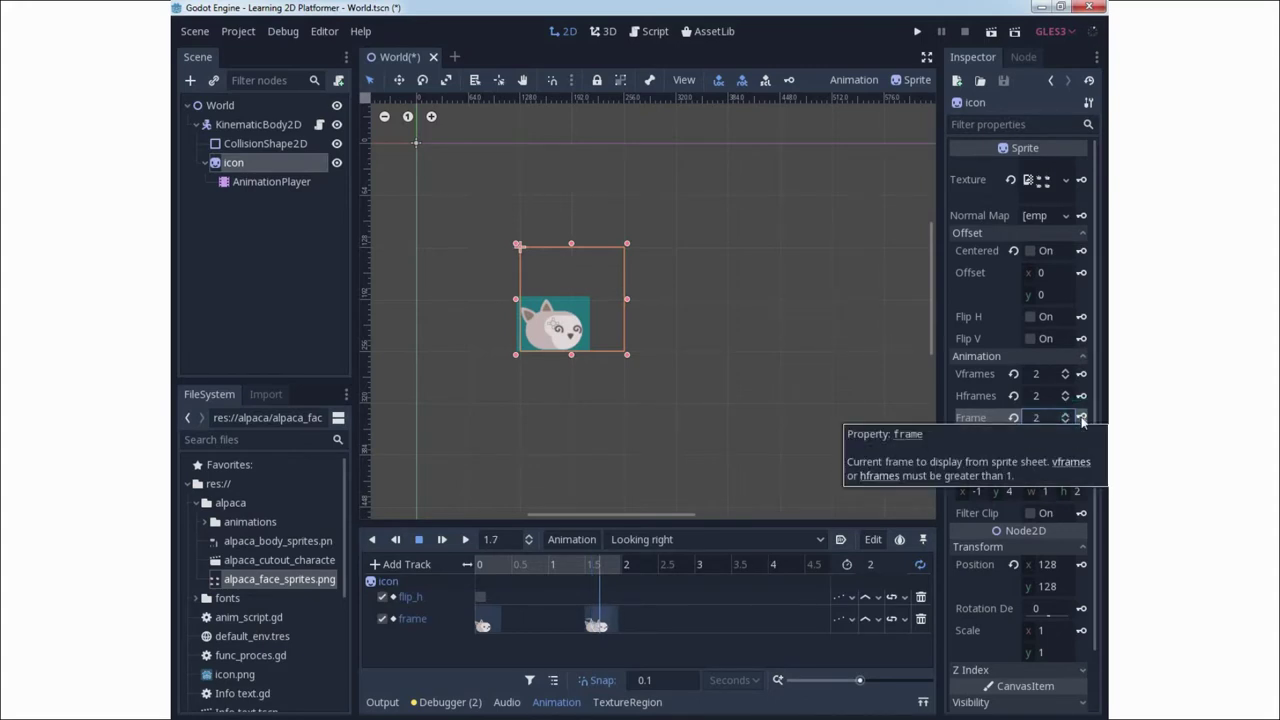
Reposition the later keys on the frame track and delete the extra one, keeping a single key at 1.5 s after the starting key
left_click(611, 617)
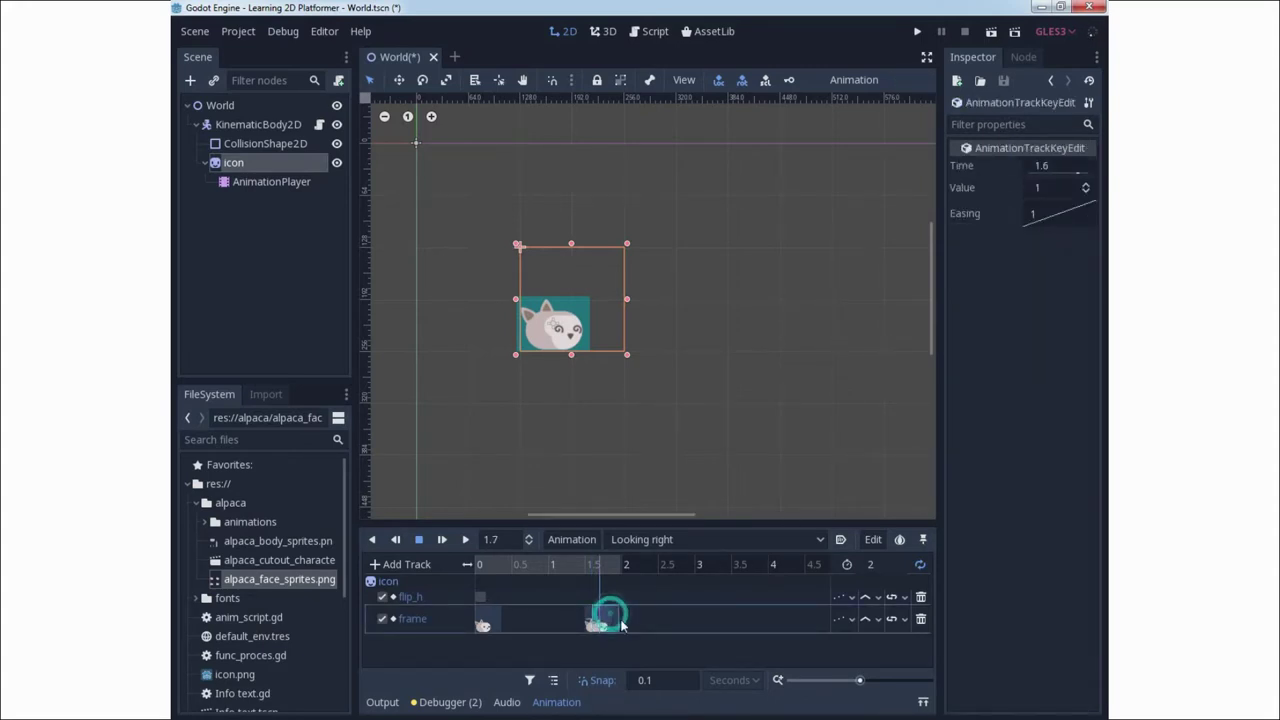
left_click_drag(639, 622, 574, 622)
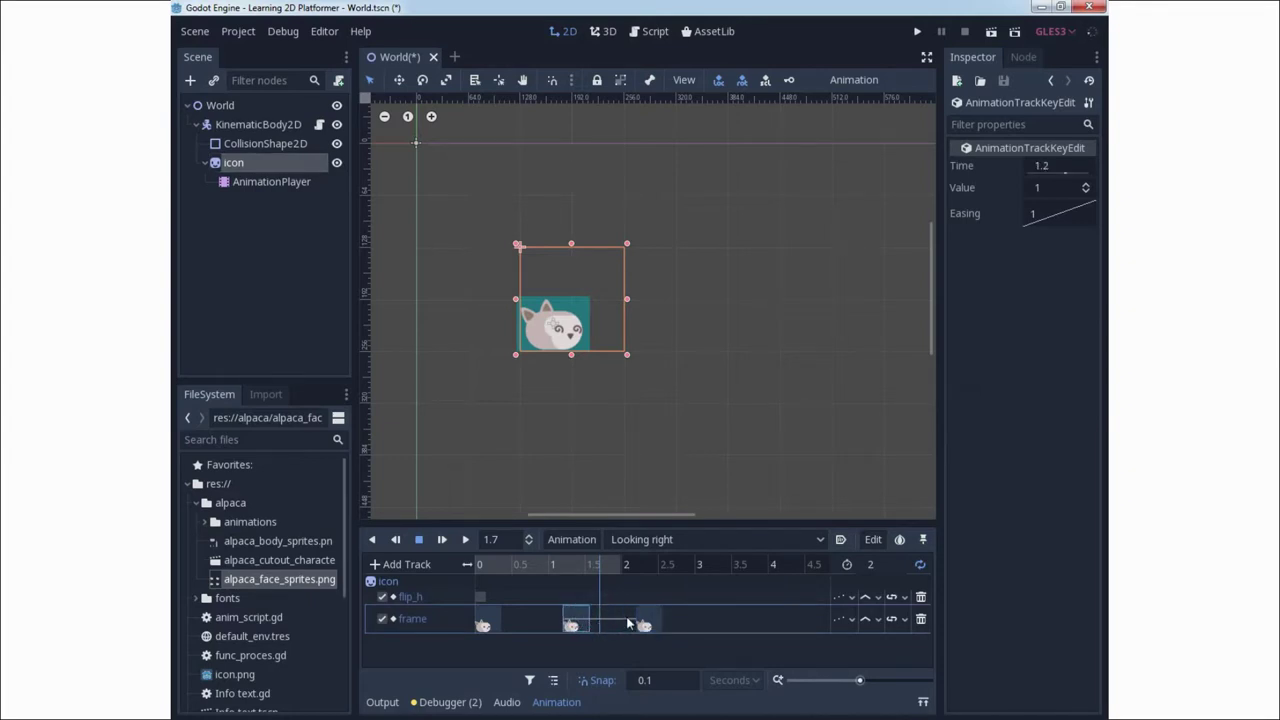
left_click(644, 622)
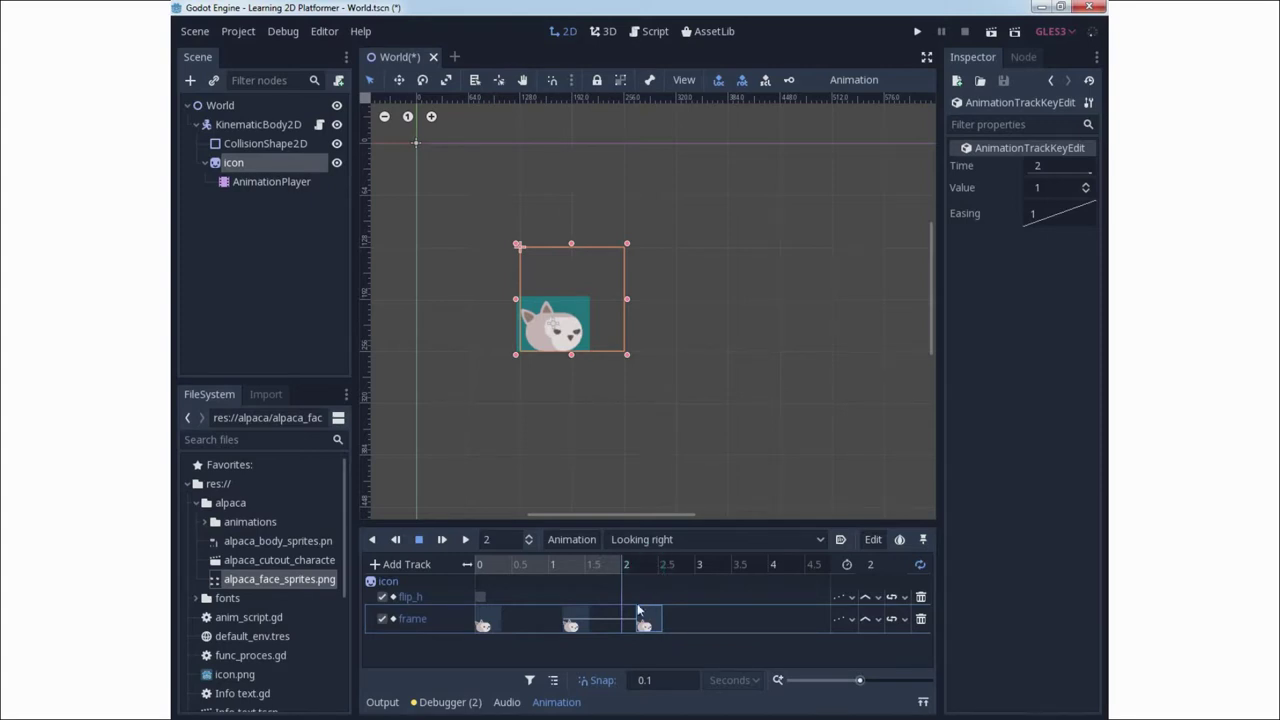
left_click_drag(644, 621, 600, 621)
left_click(601, 565)
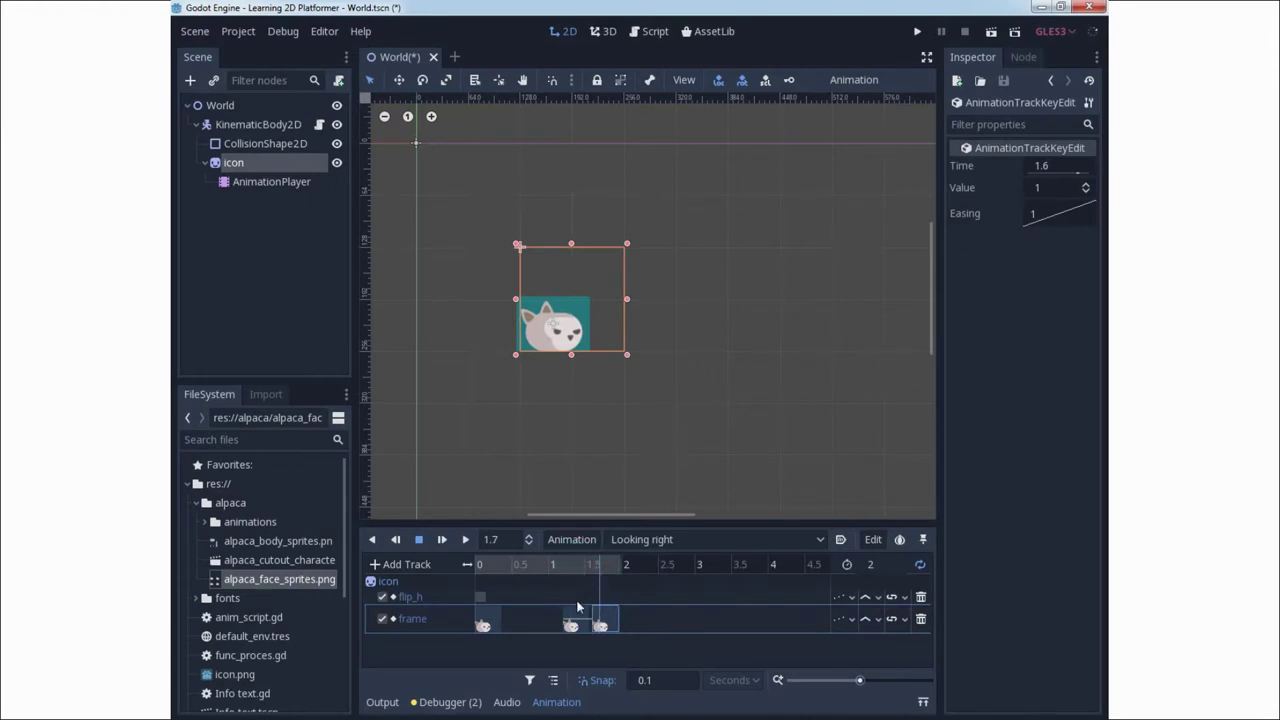
left_click(570, 625)
key("Delete")
left_click(608, 611)
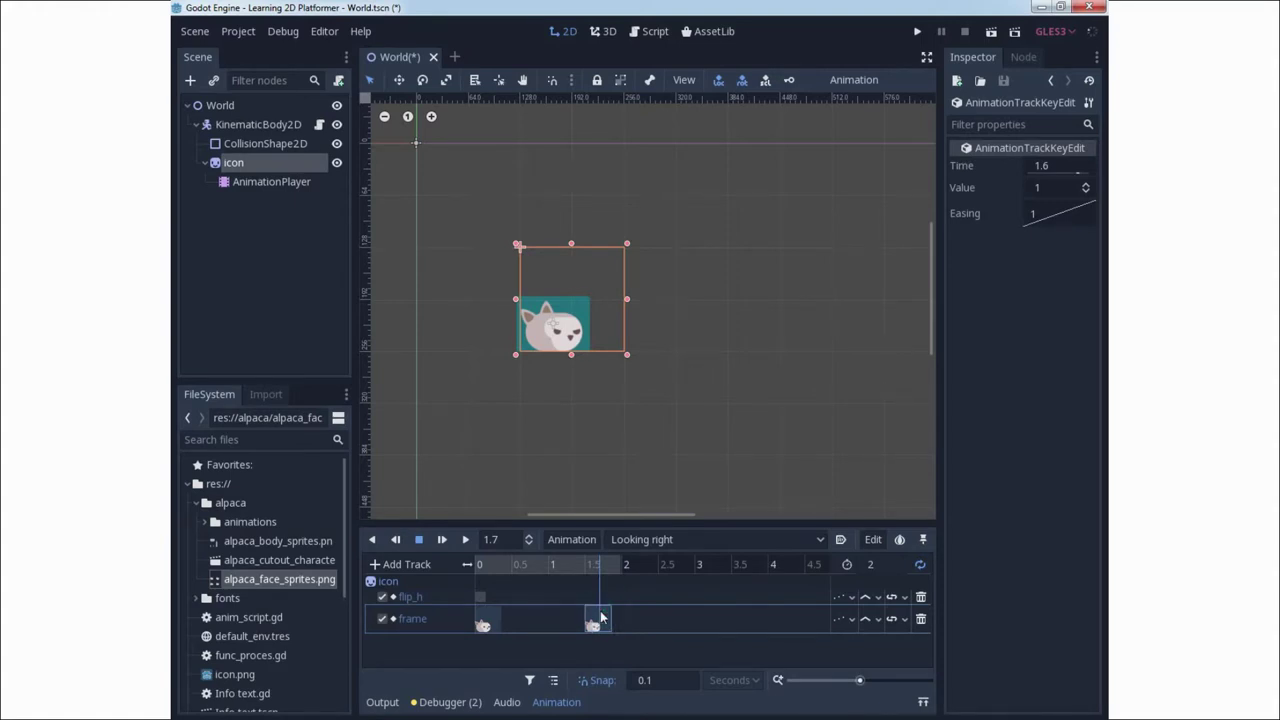
Enable autoplay on load for Looking right, play and stop its preview, and switch autoplay off again
left_click(840, 539)
left_click(465, 540)
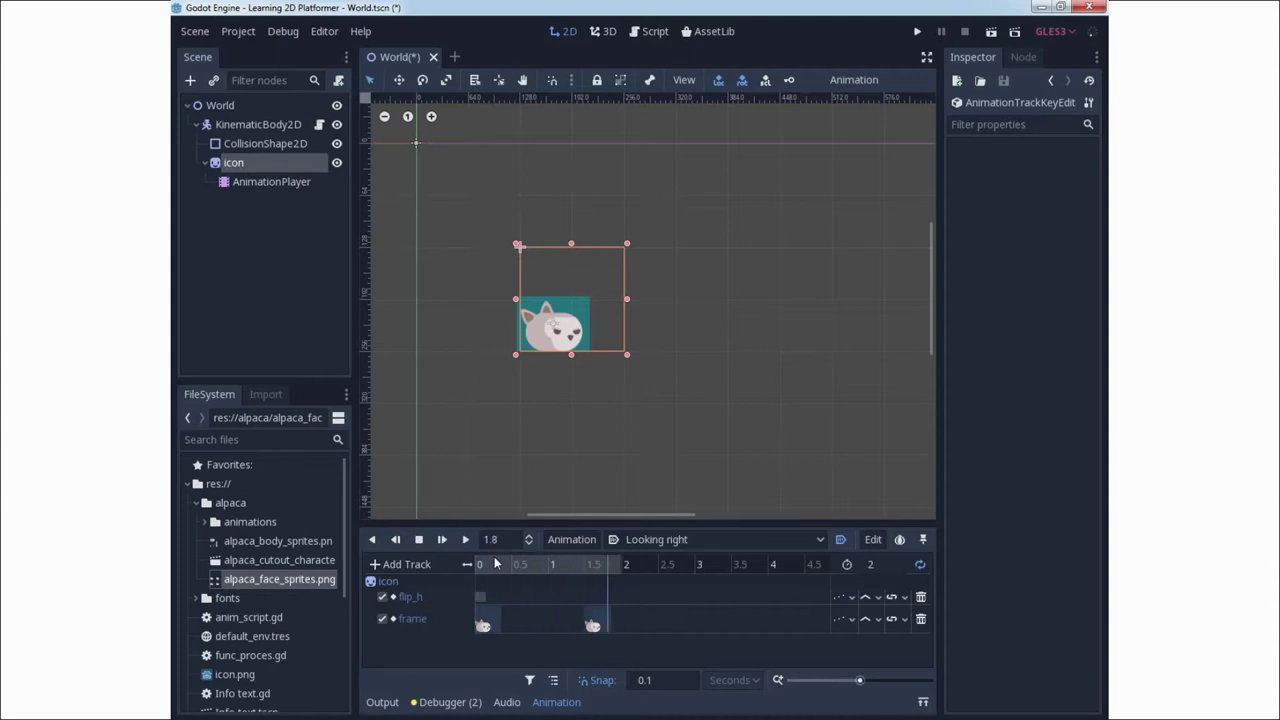
left_click(419, 539)
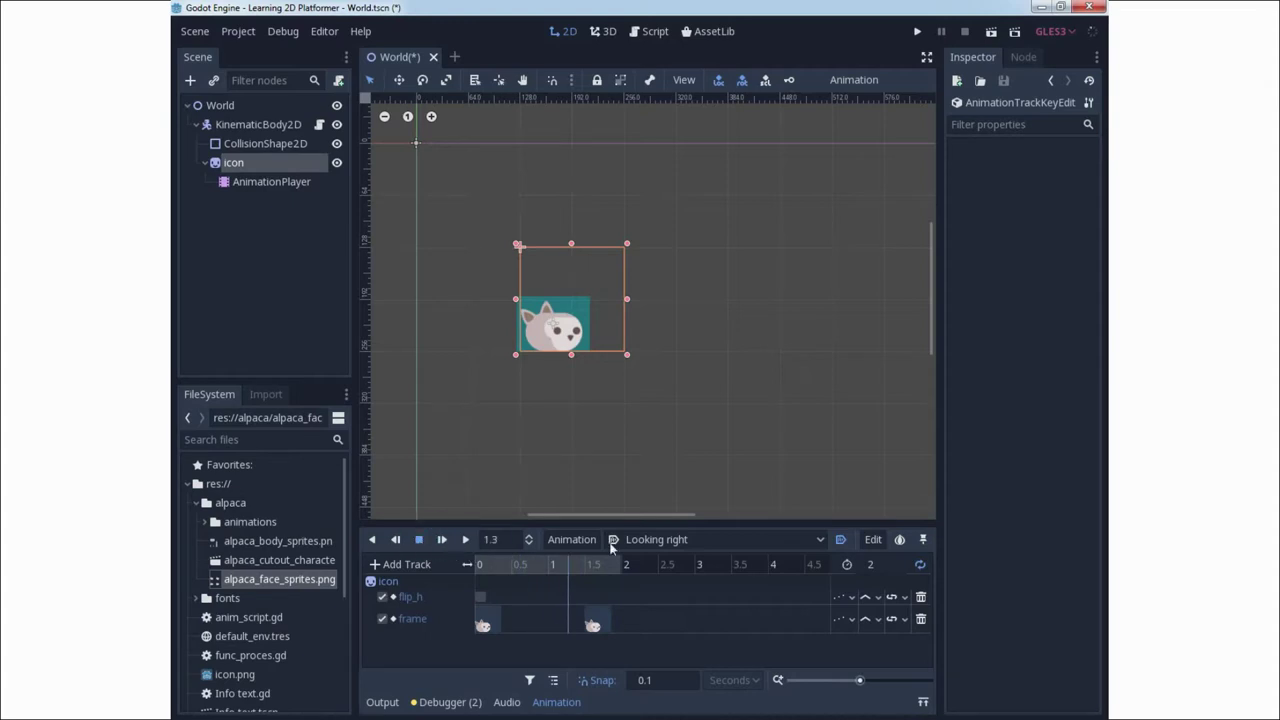
left_click(840, 540)
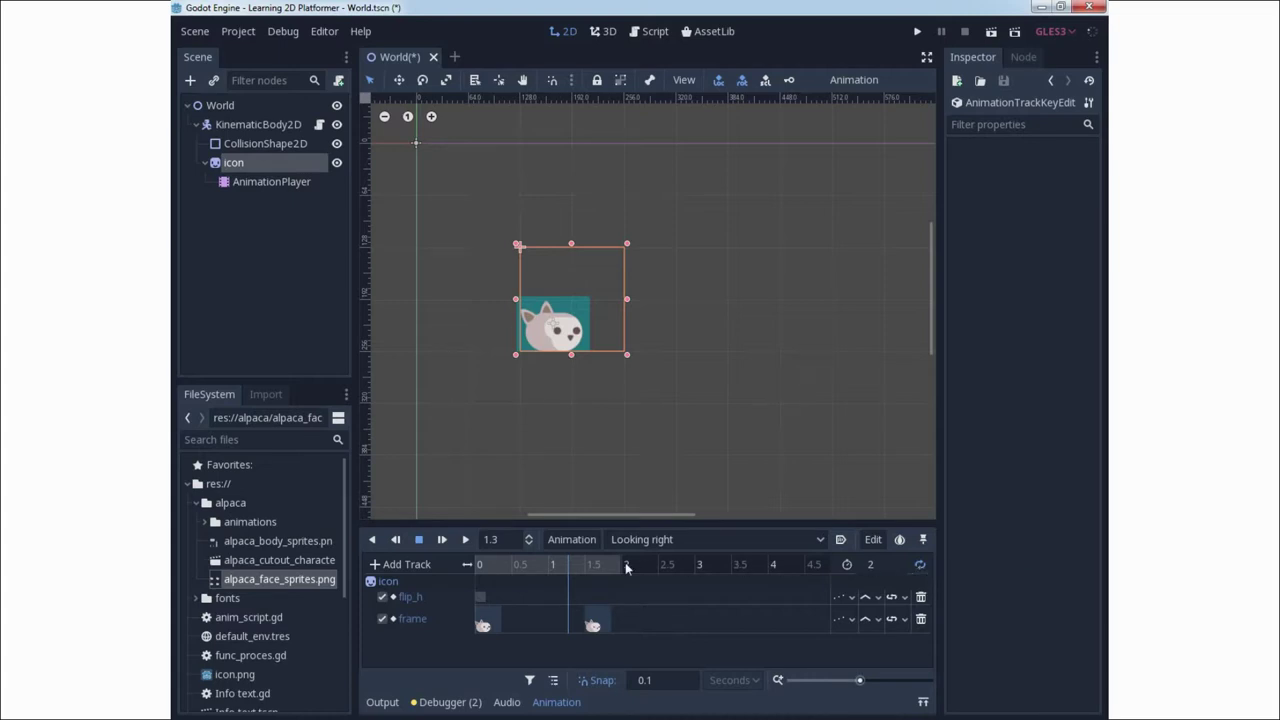
Set the animation playhead to 2 s, test the character moving right and left in the running project, and close the game window
left_click_drag(572, 564, 813, 577)
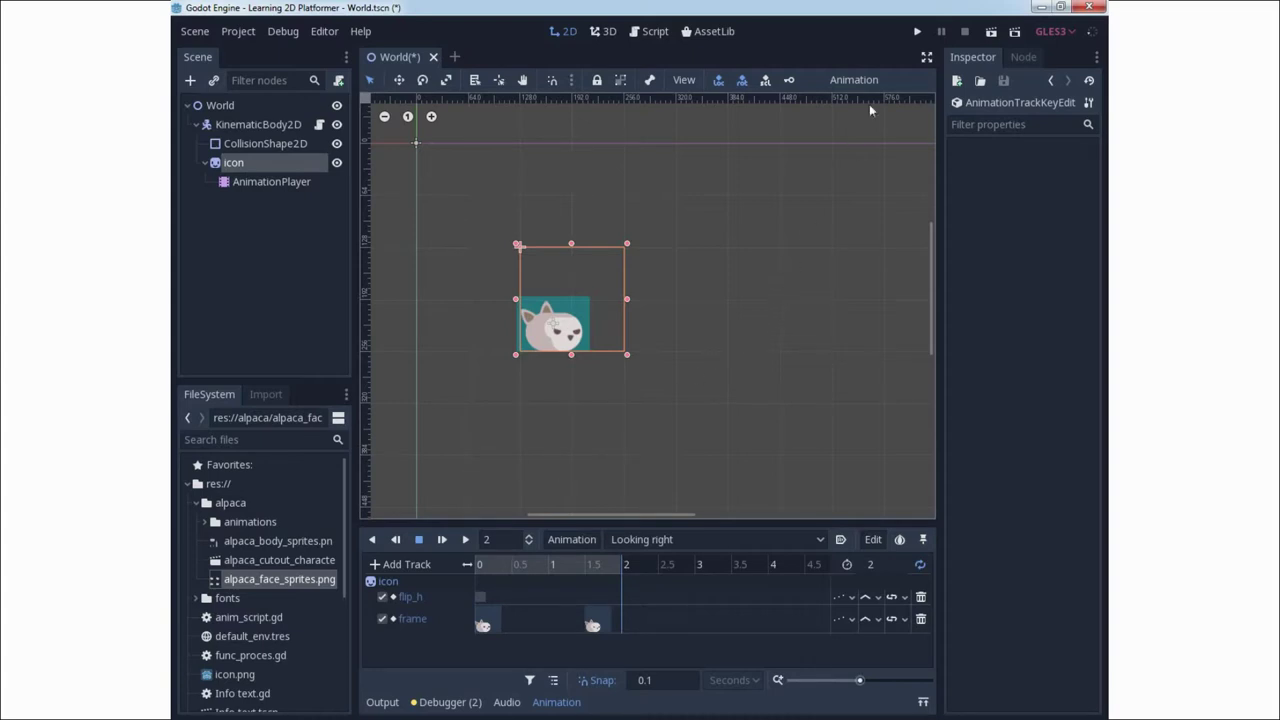
left_click(916, 32)
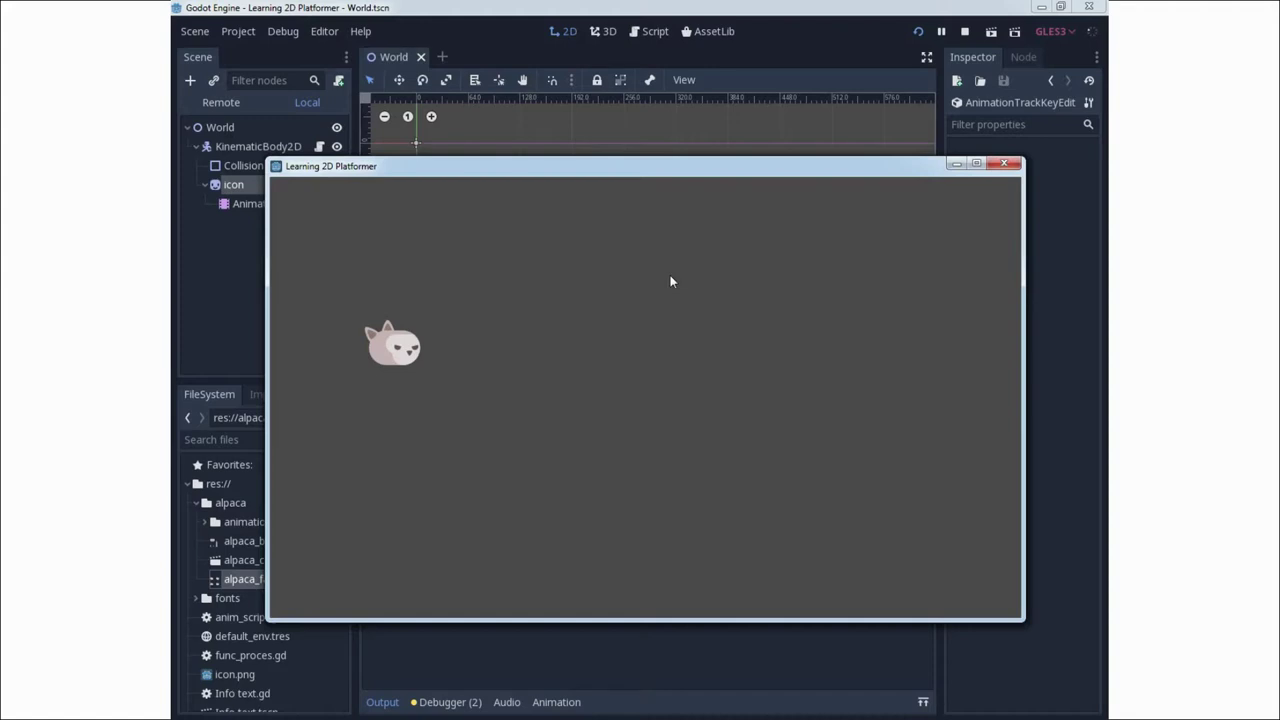
key("Right")
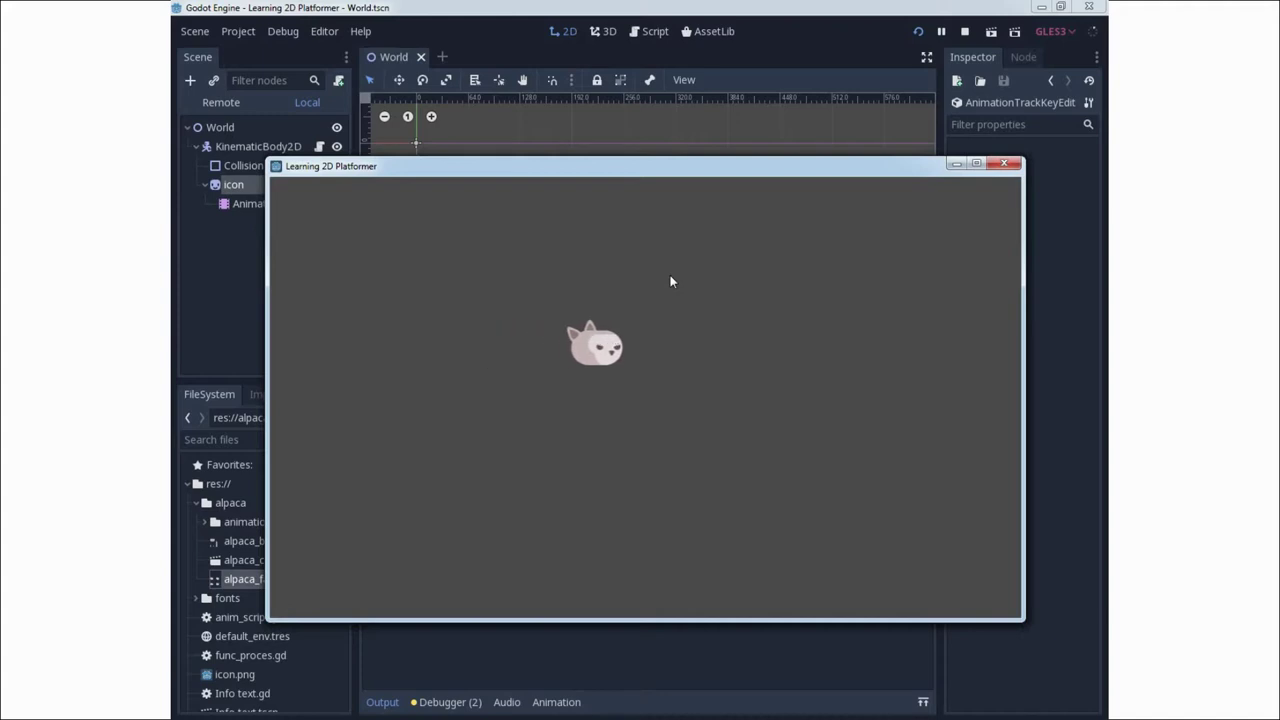
key("Left")
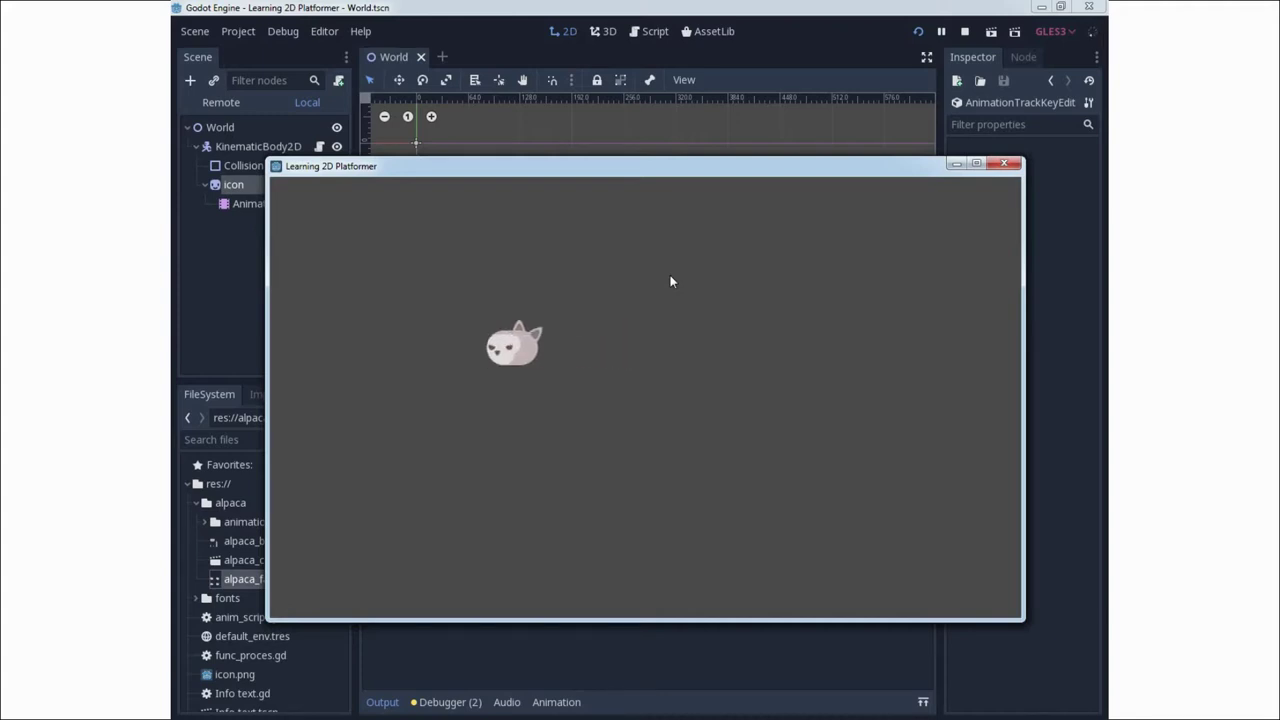
key("Right")
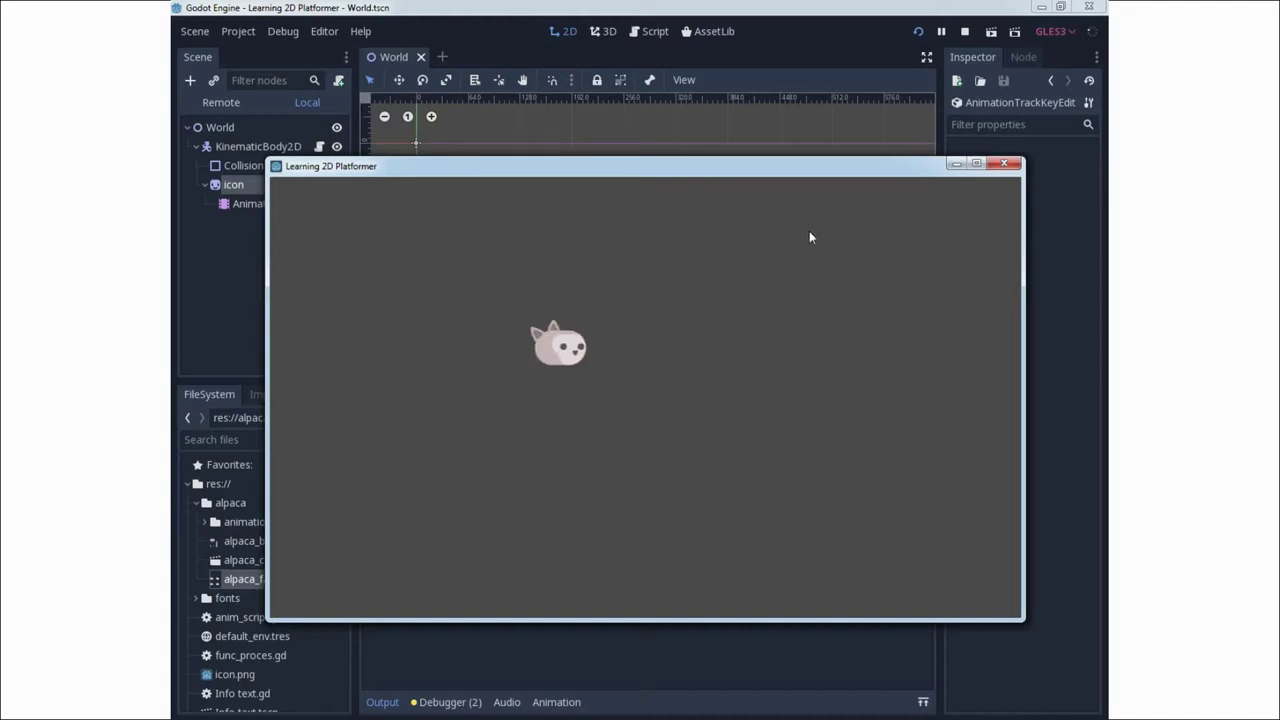
left_click(1003, 164)
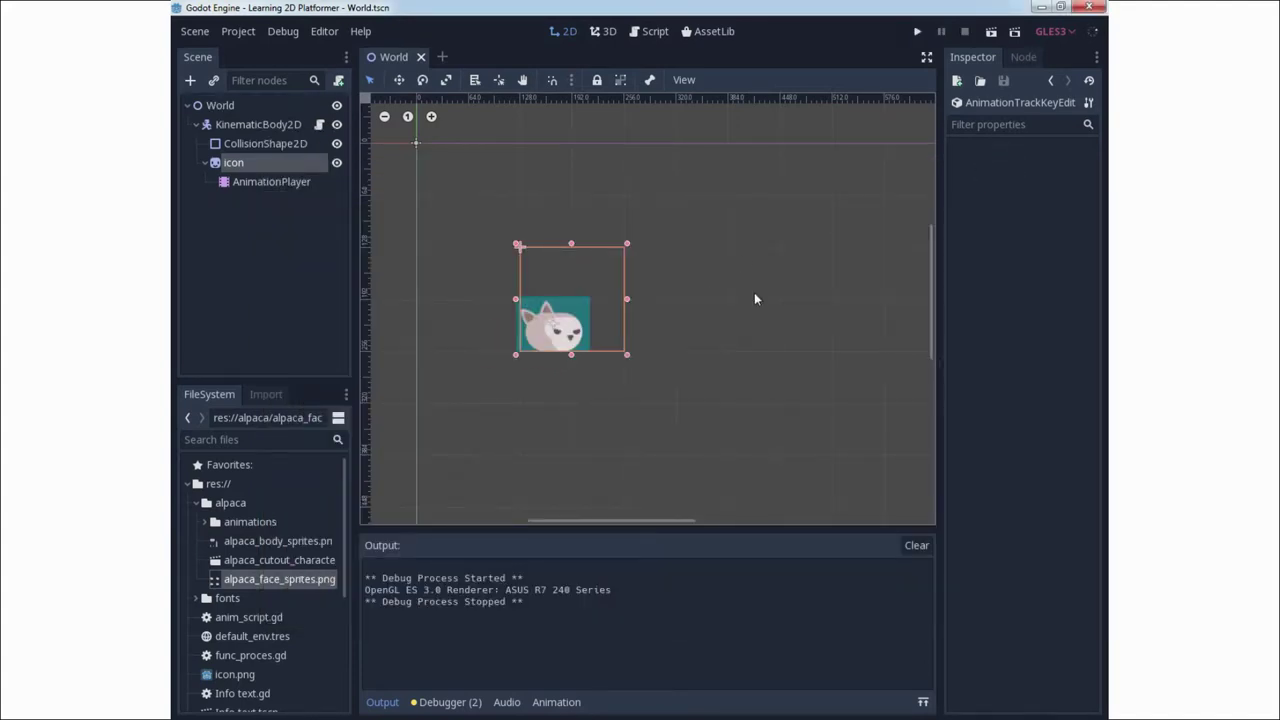
Set the AnimationPlayer node's Current Animation to Looking right
left_click(230, 164)
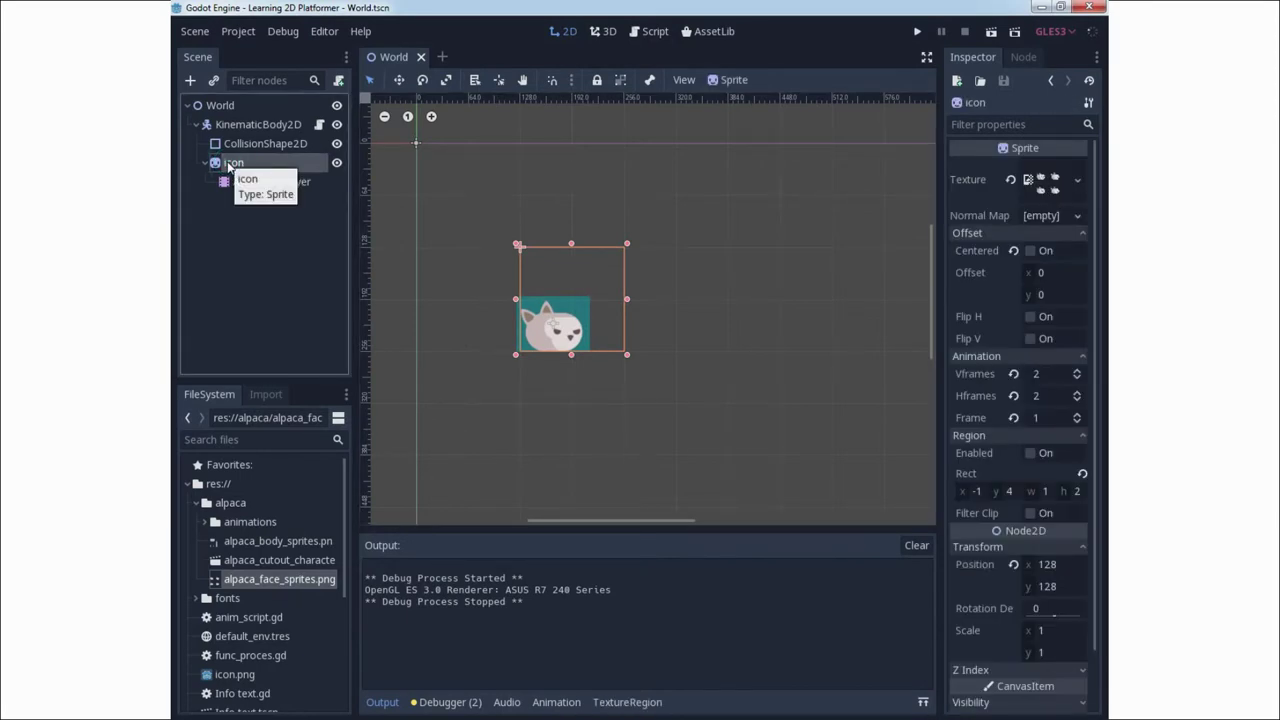
left_click(248, 182)
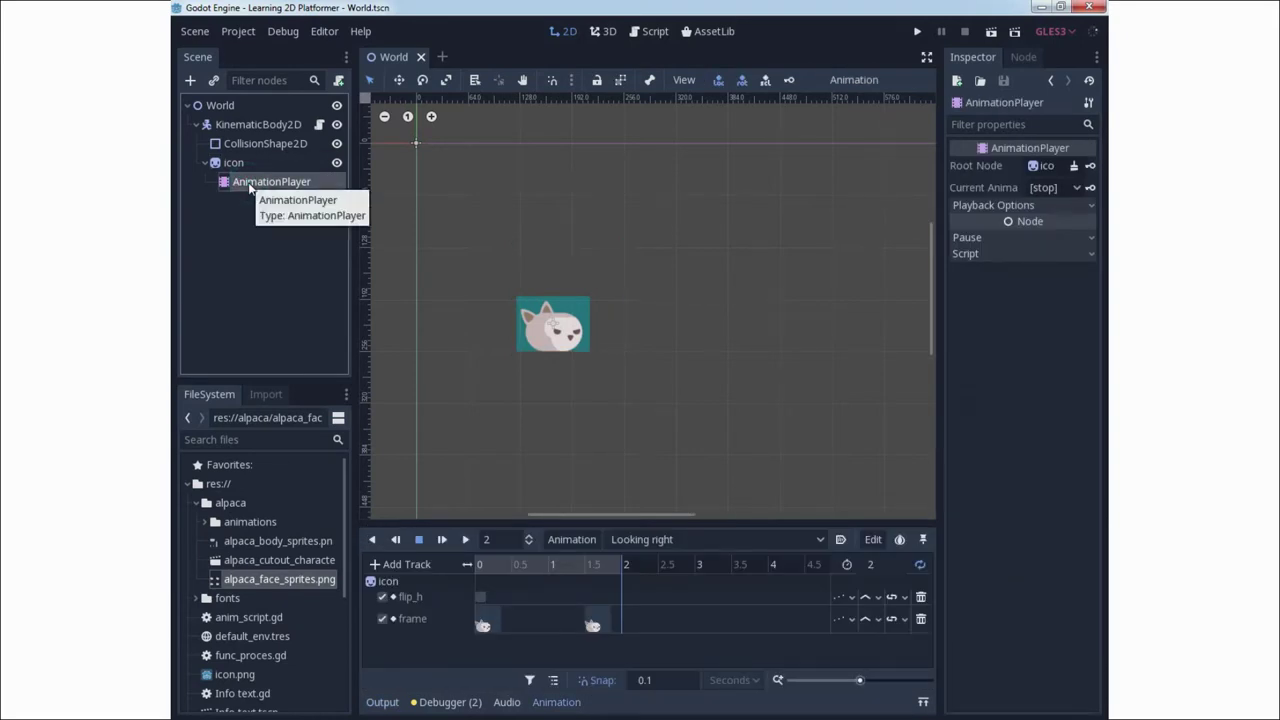
left_click(1077, 188)
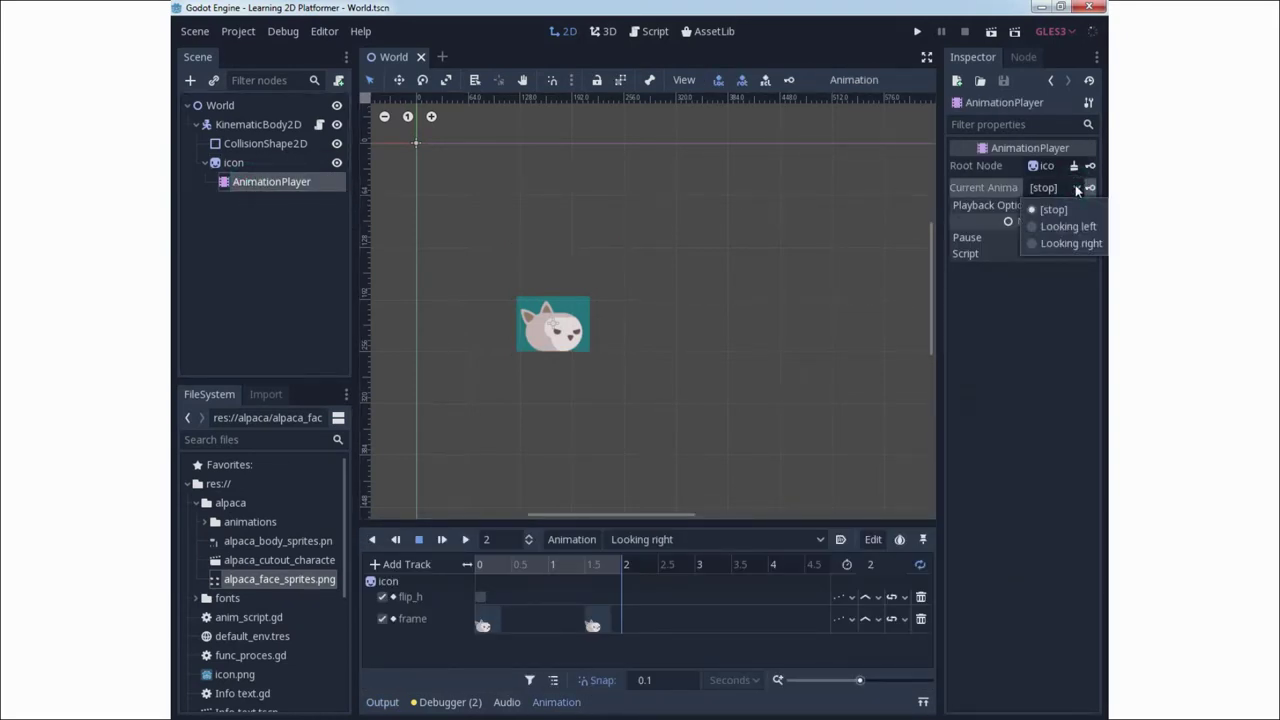
left_click(1070, 243)
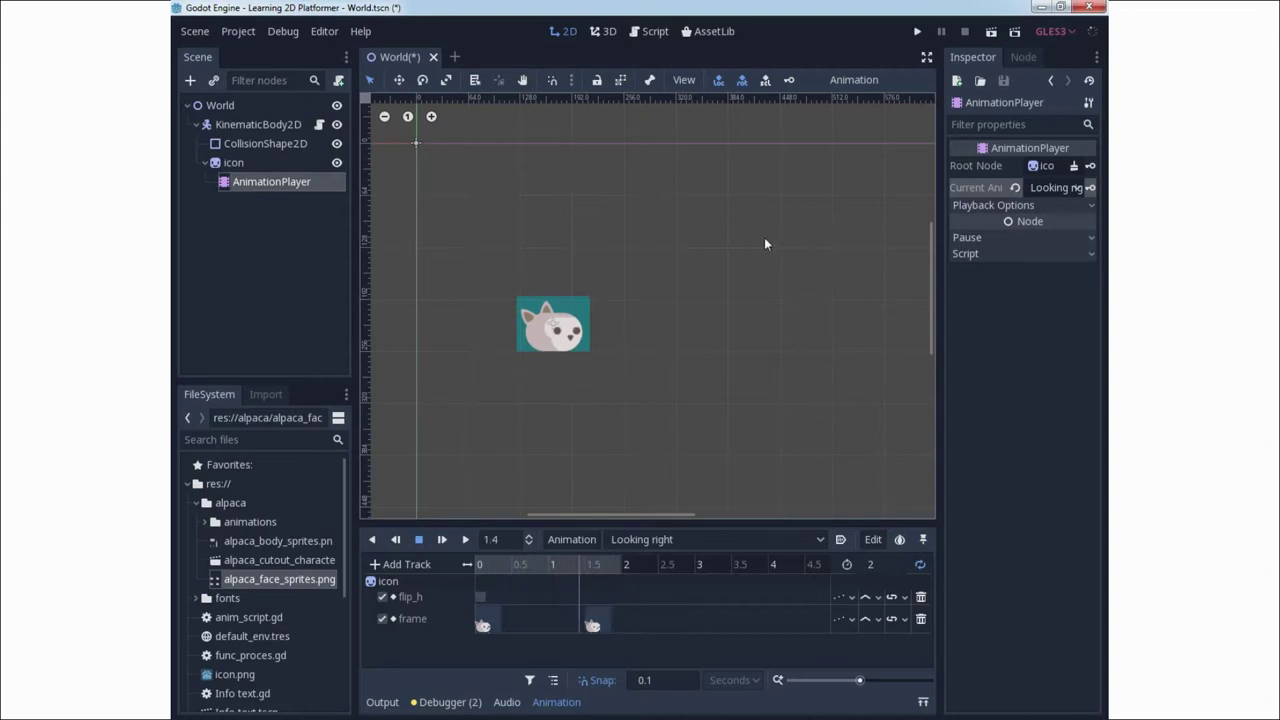
Run the project with Looking right as current animation, move the character right and left several times, and close the game window
left_click(917, 31)
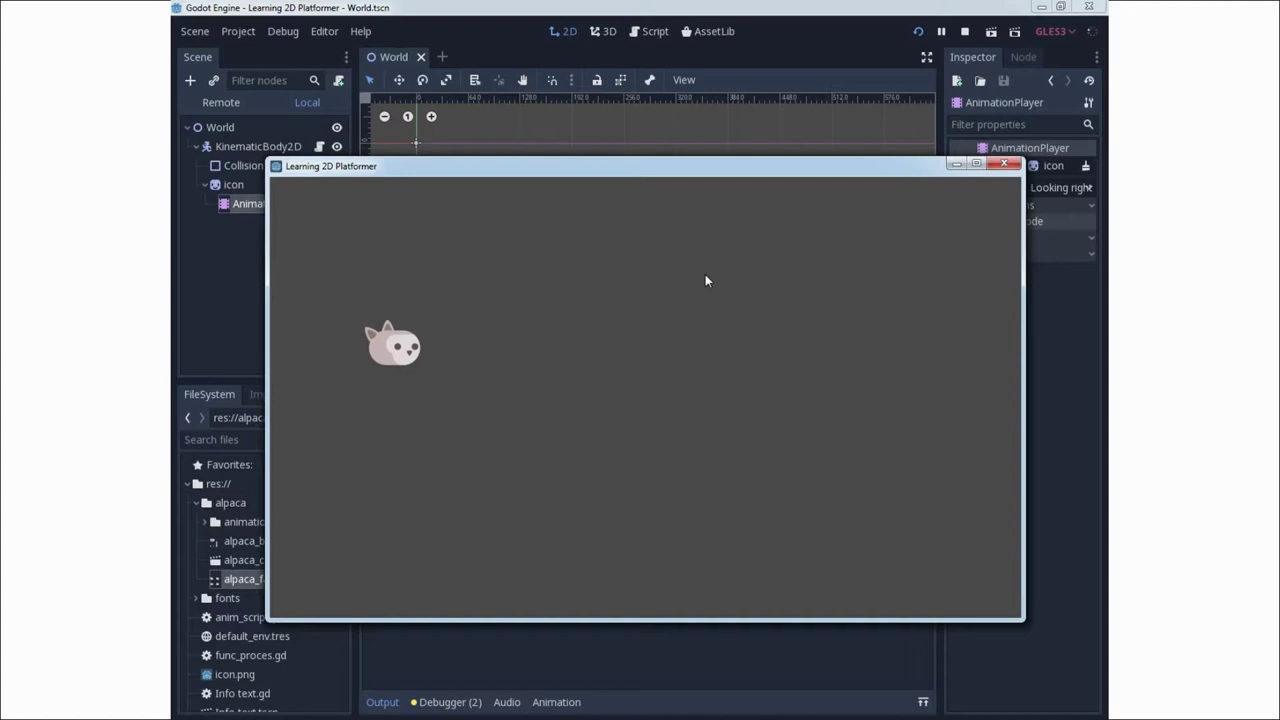
key("Right")
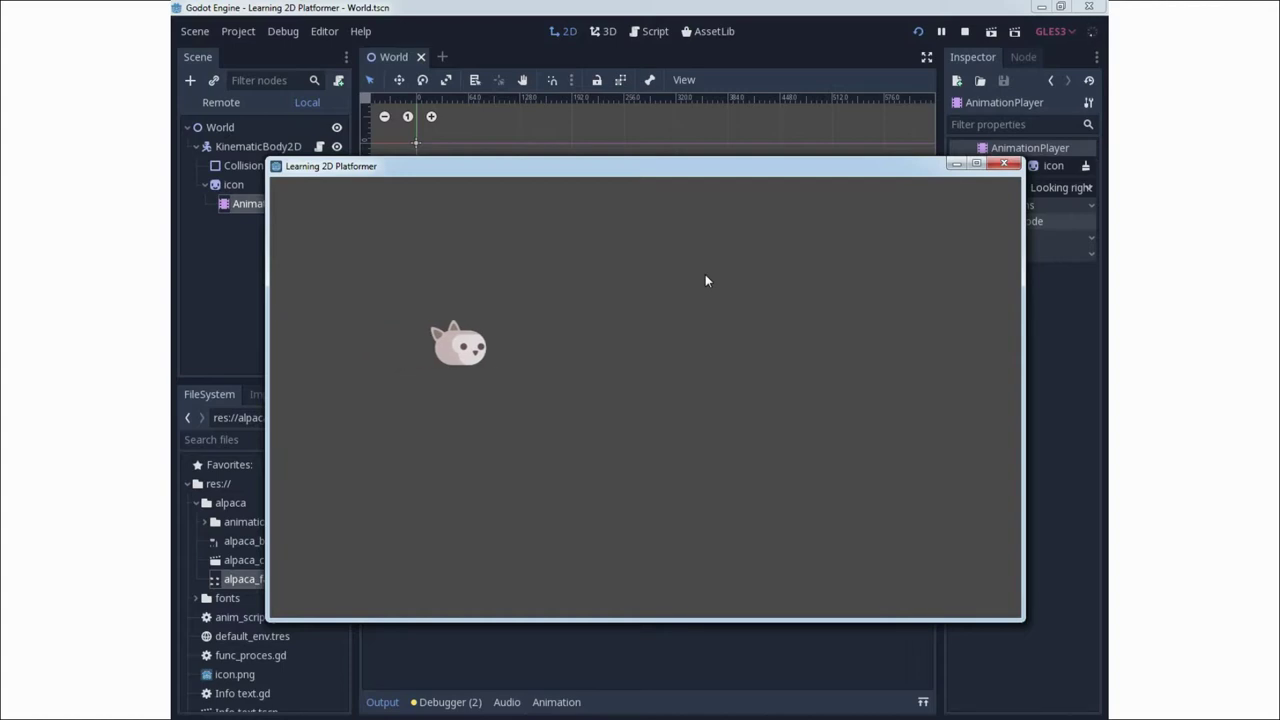
key("Left")
key("Right")
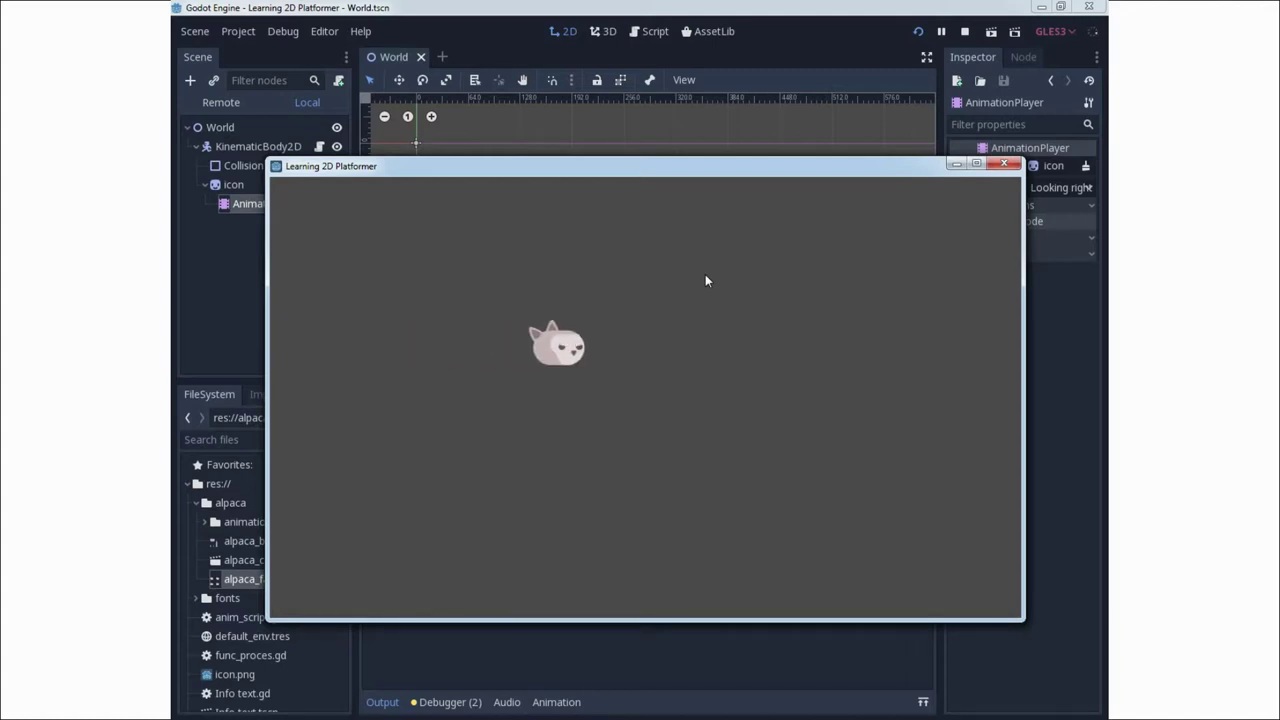
key("Left")
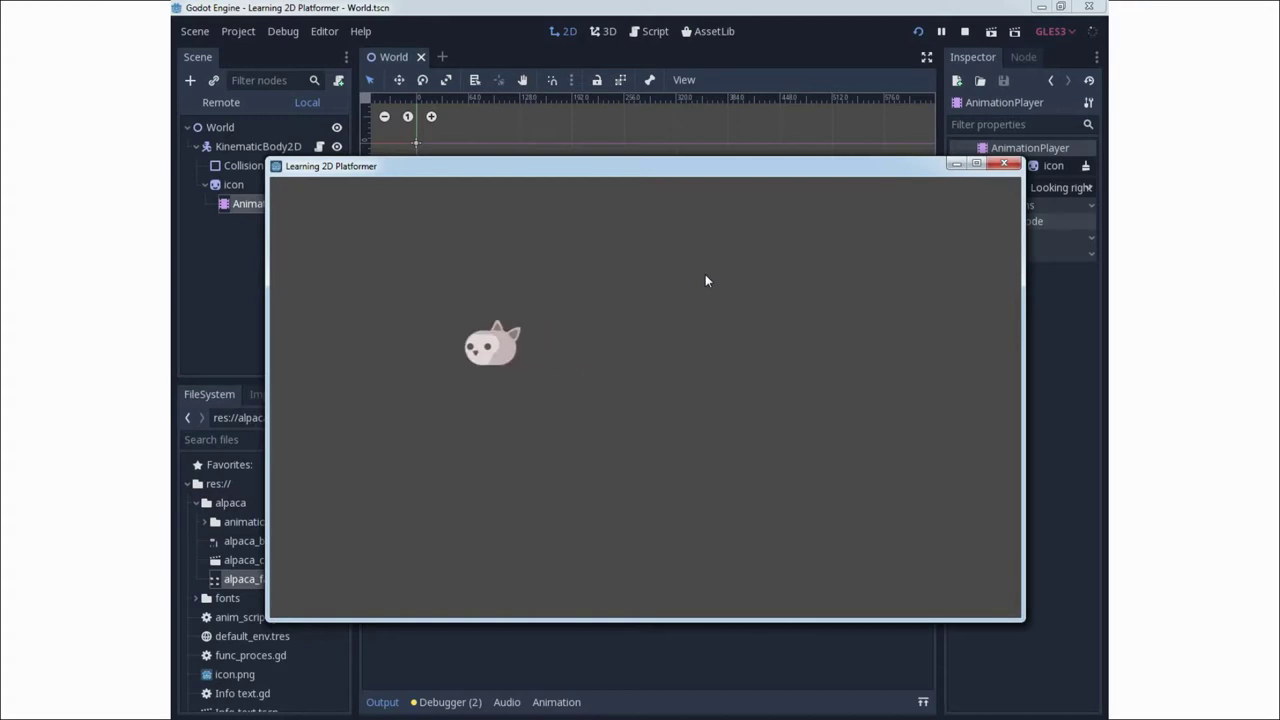
key("Right")
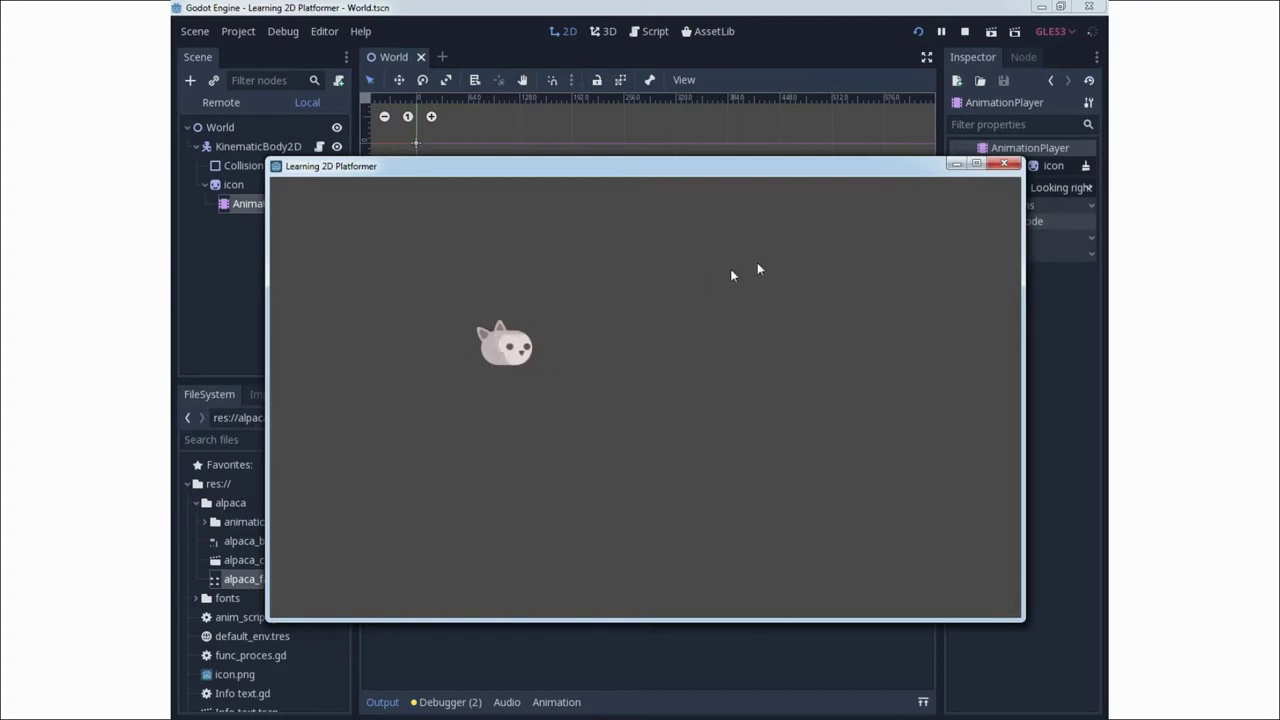
left_click(1003, 164)
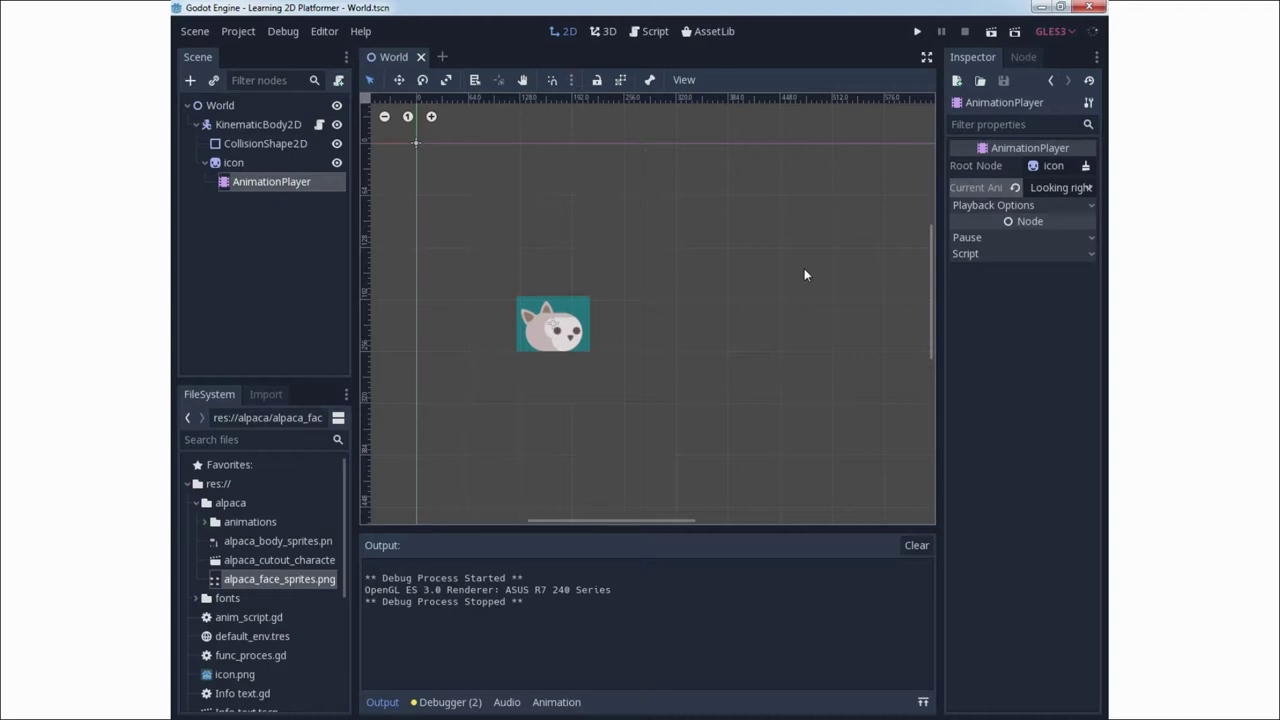
Enable autoplay on load for the AnimationPlayer's Looking right animation and save the World scene
left_click(290, 181)
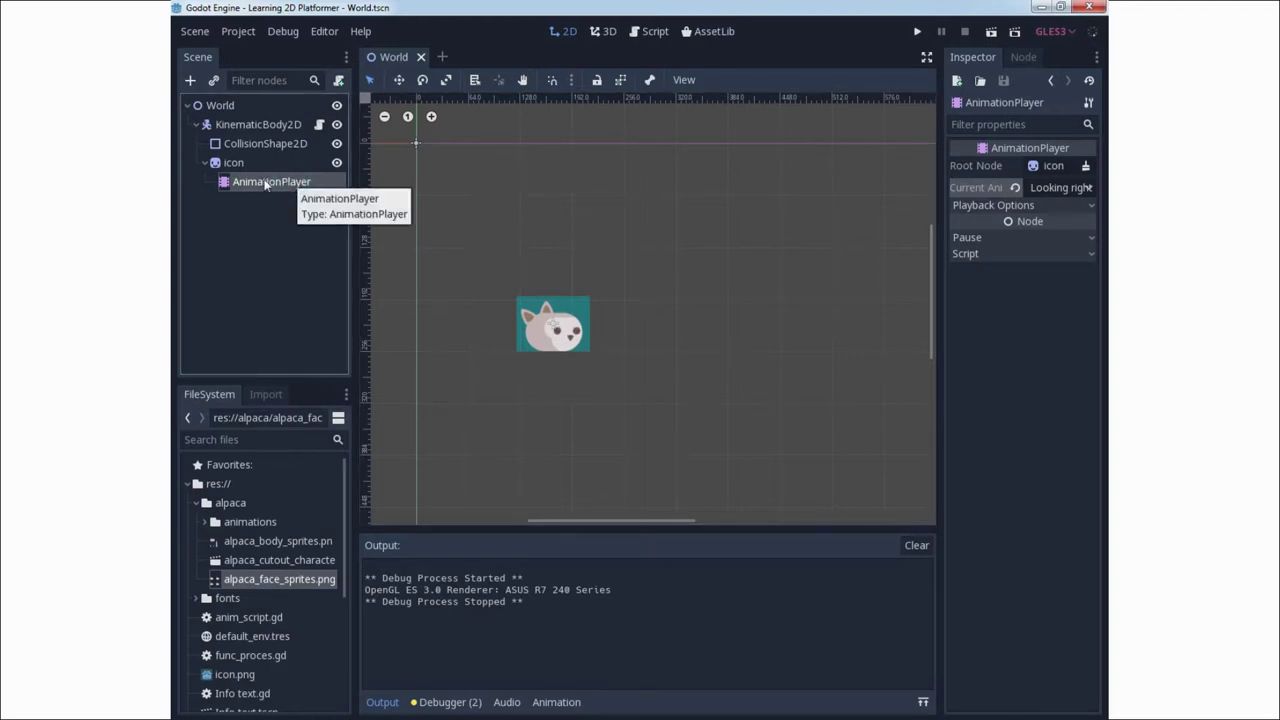
left_click(240, 163)
left_click(257, 181)
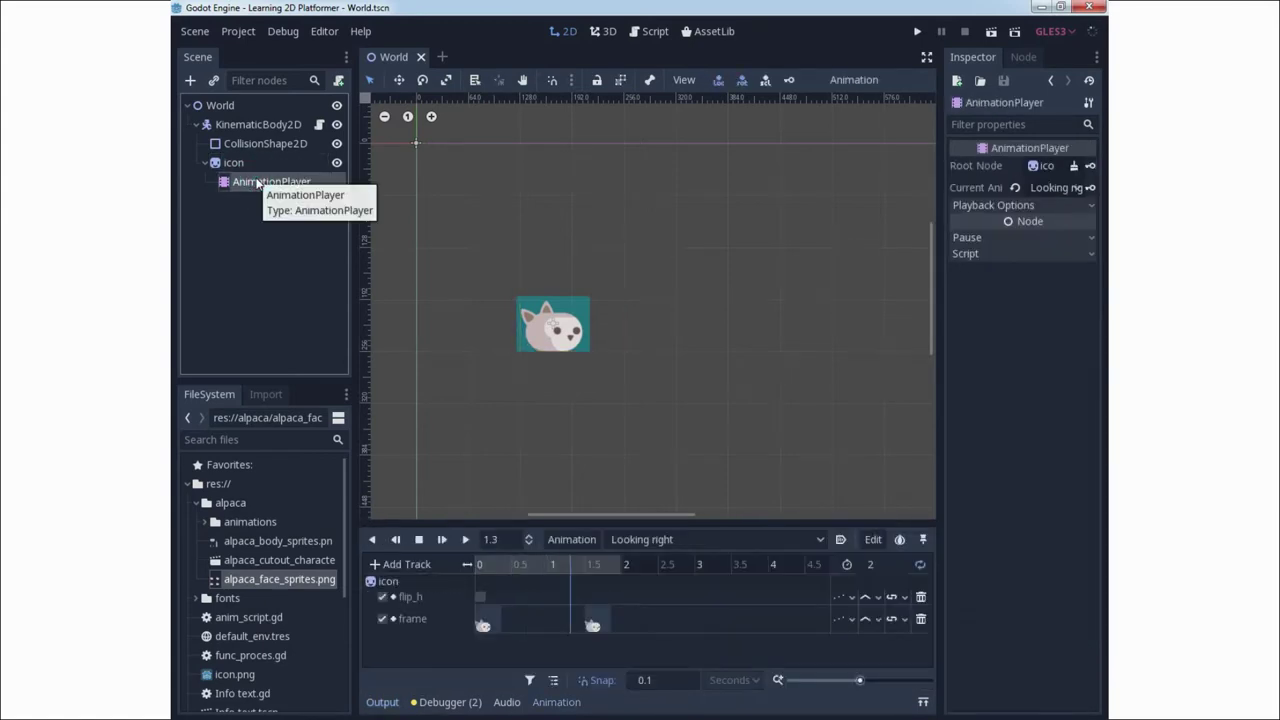
left_click(841, 540)
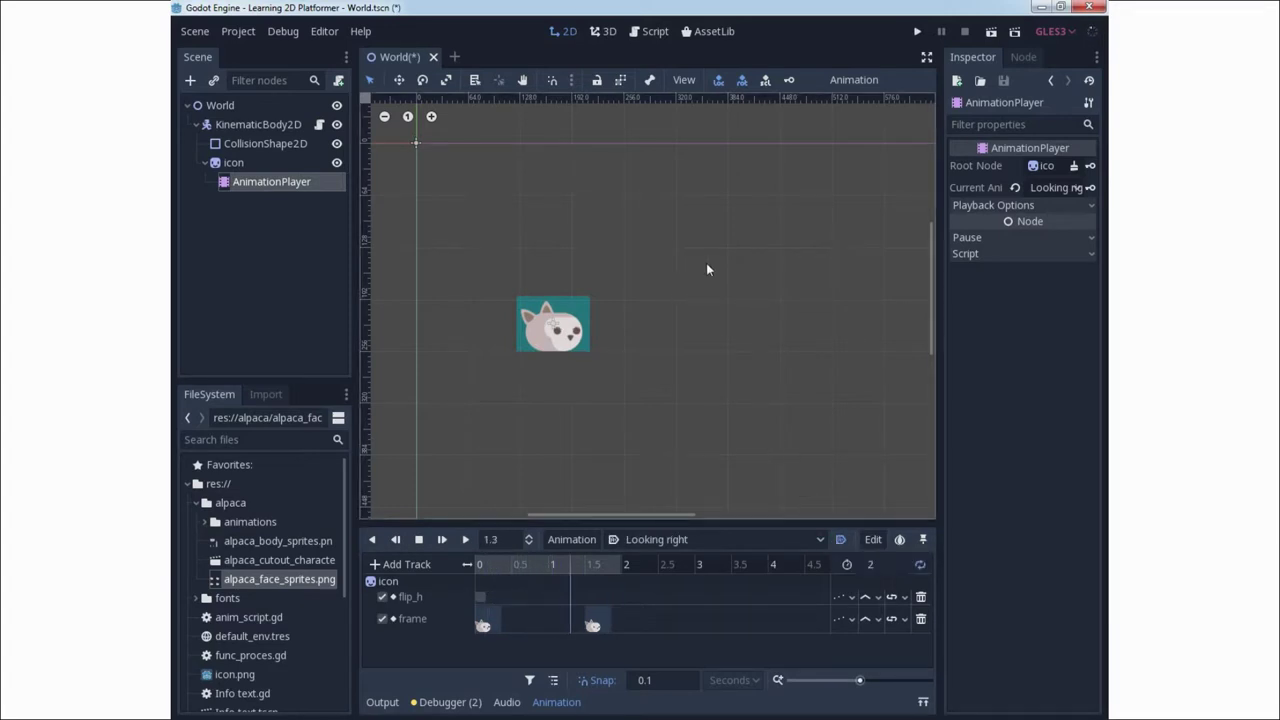
key("ctrl+s")
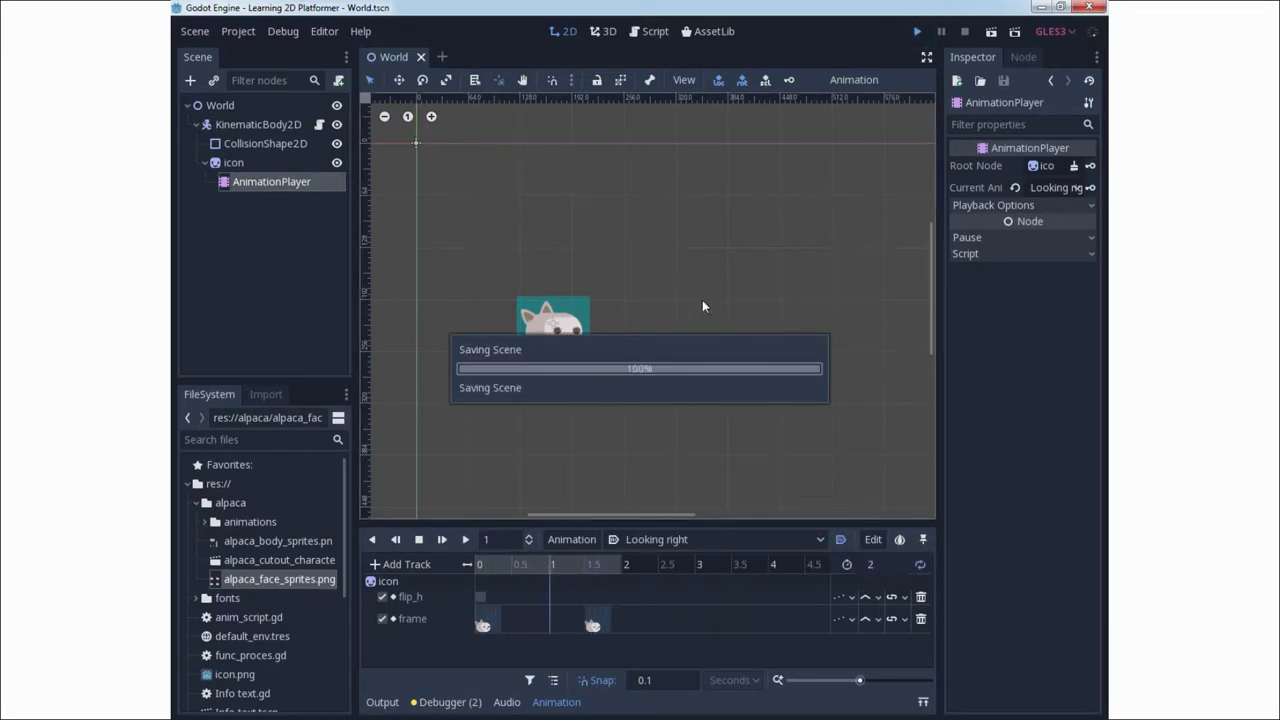
Run the project with autoplay enabled and move the character right, left and right again to check the blinking animation
key("F5")
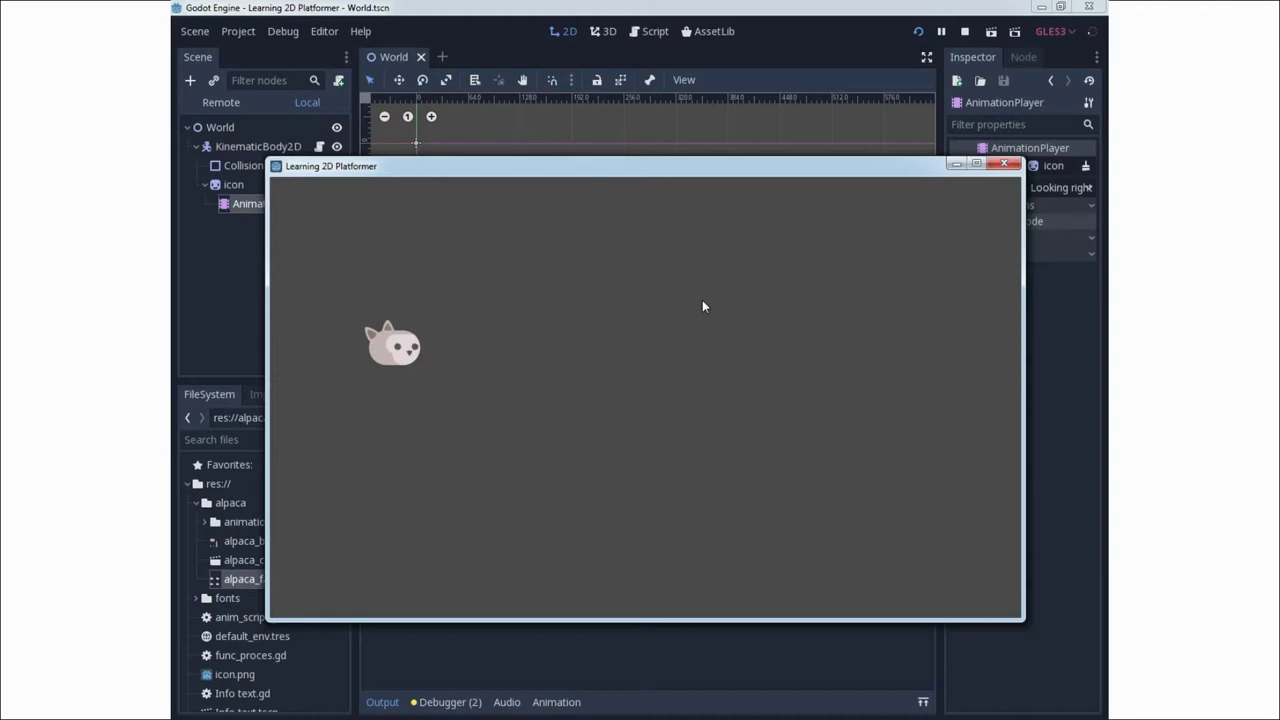
key("Right")
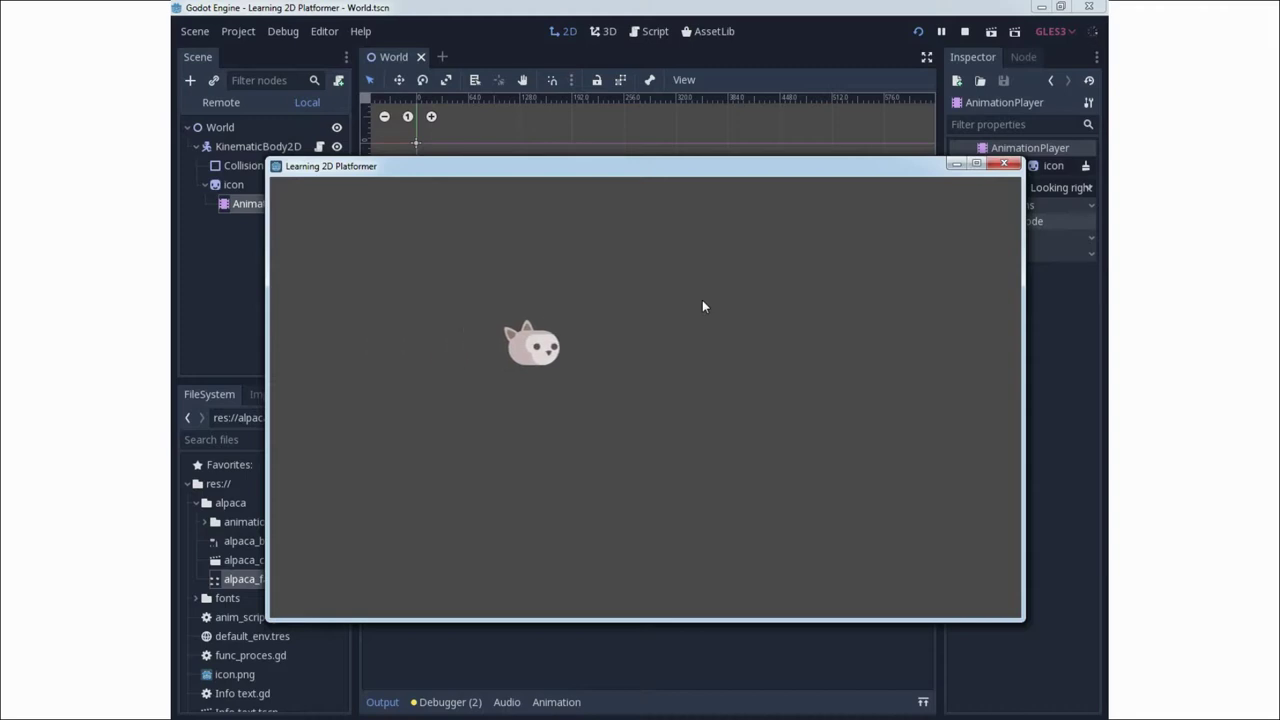
key("Left")
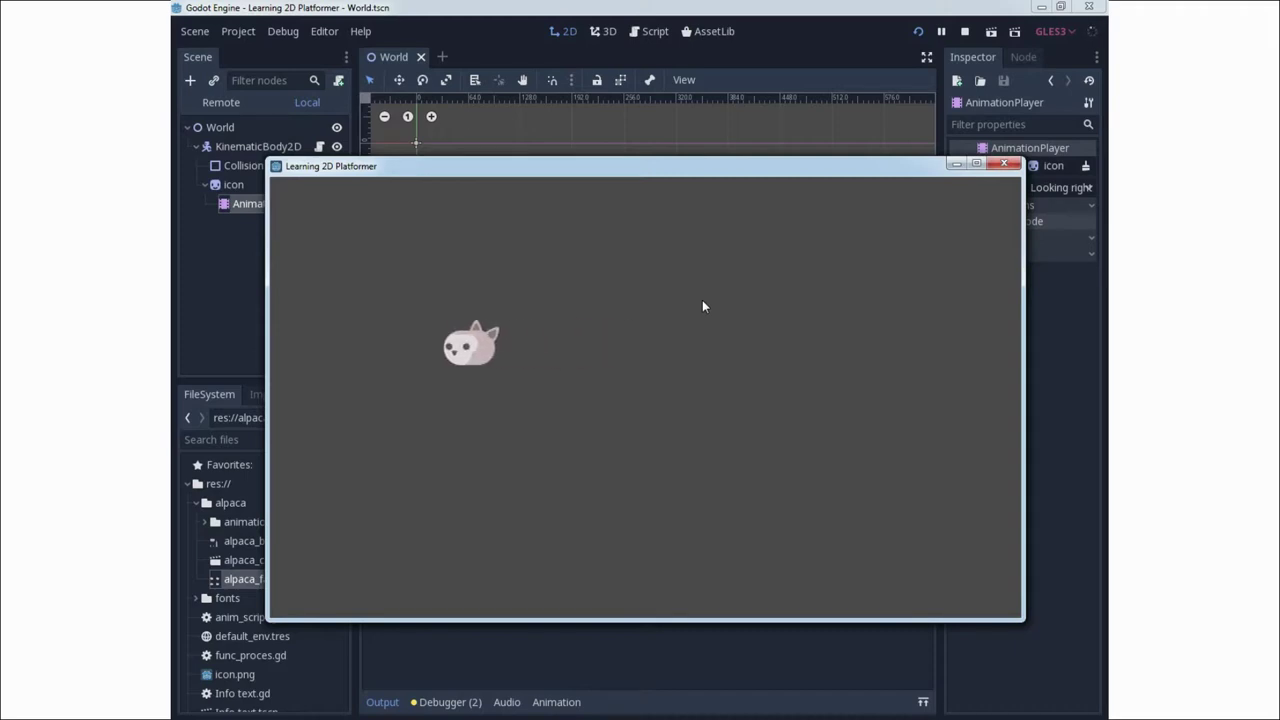
key("Right")
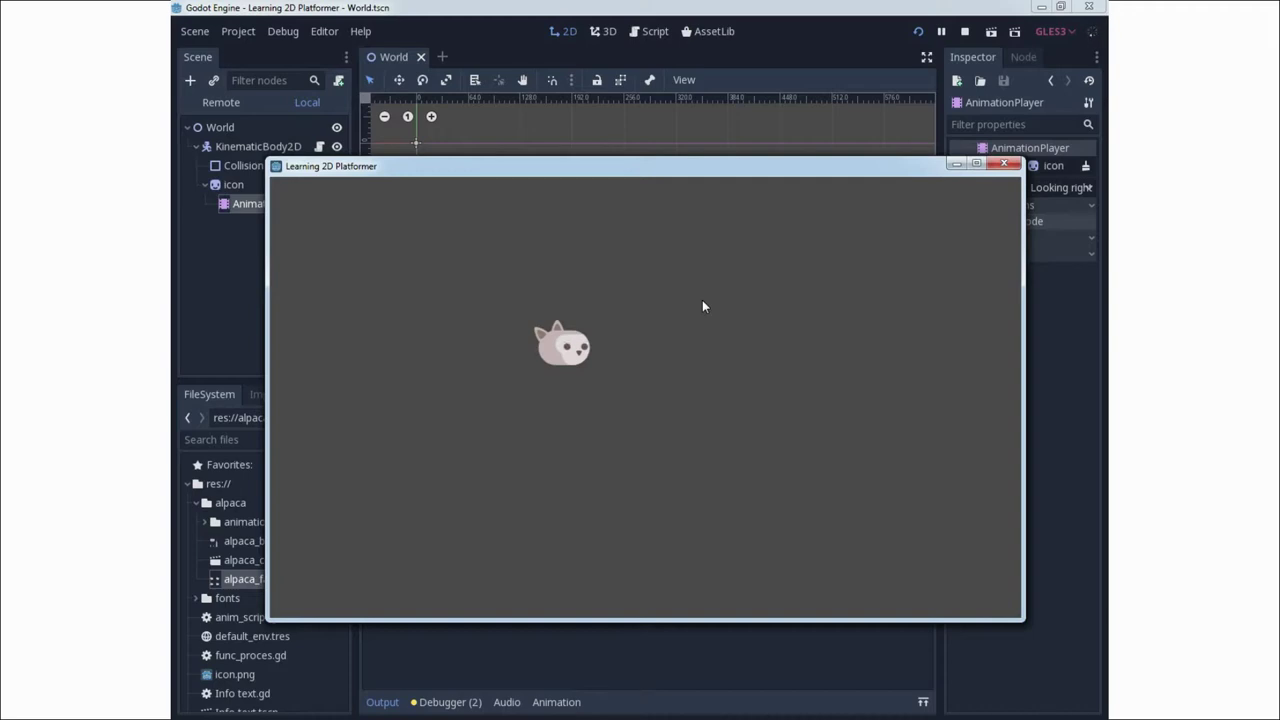
Close the running game, test the level with the grass platform and sign twice, and close each game window
left_click(1005, 164)
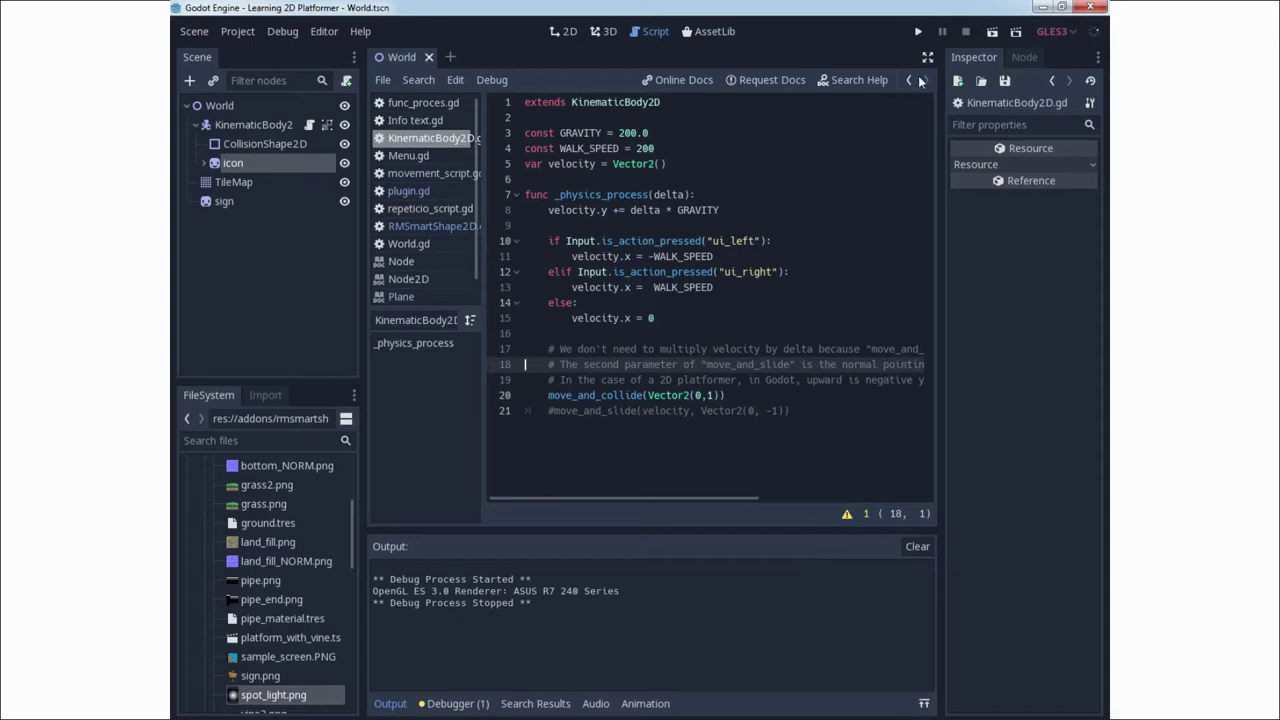
left_click(918, 33)
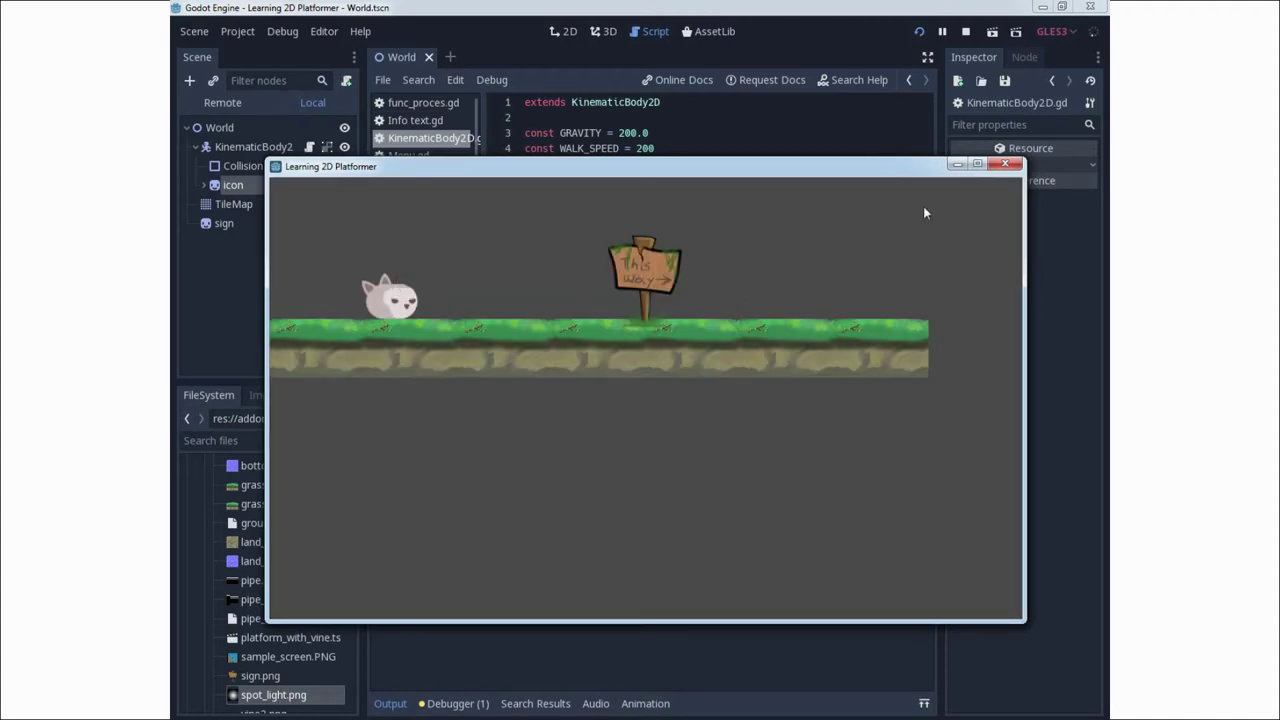
left_click(1005, 163)
left_click(918, 33)
left_click(1005, 165)
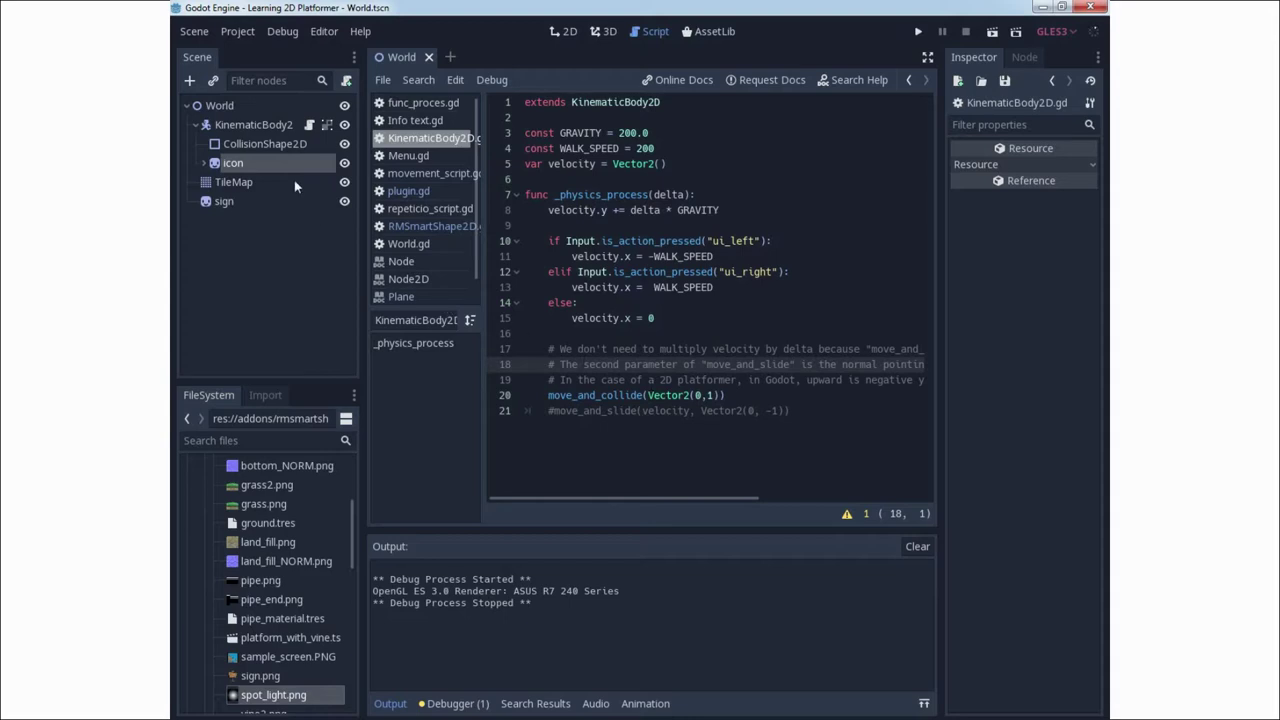
Review the properties of the CollisionShape2D, KinematicBody2D and TileMap nodes, and test-run the level once more
left_click(262, 124)
left_click(264, 145)
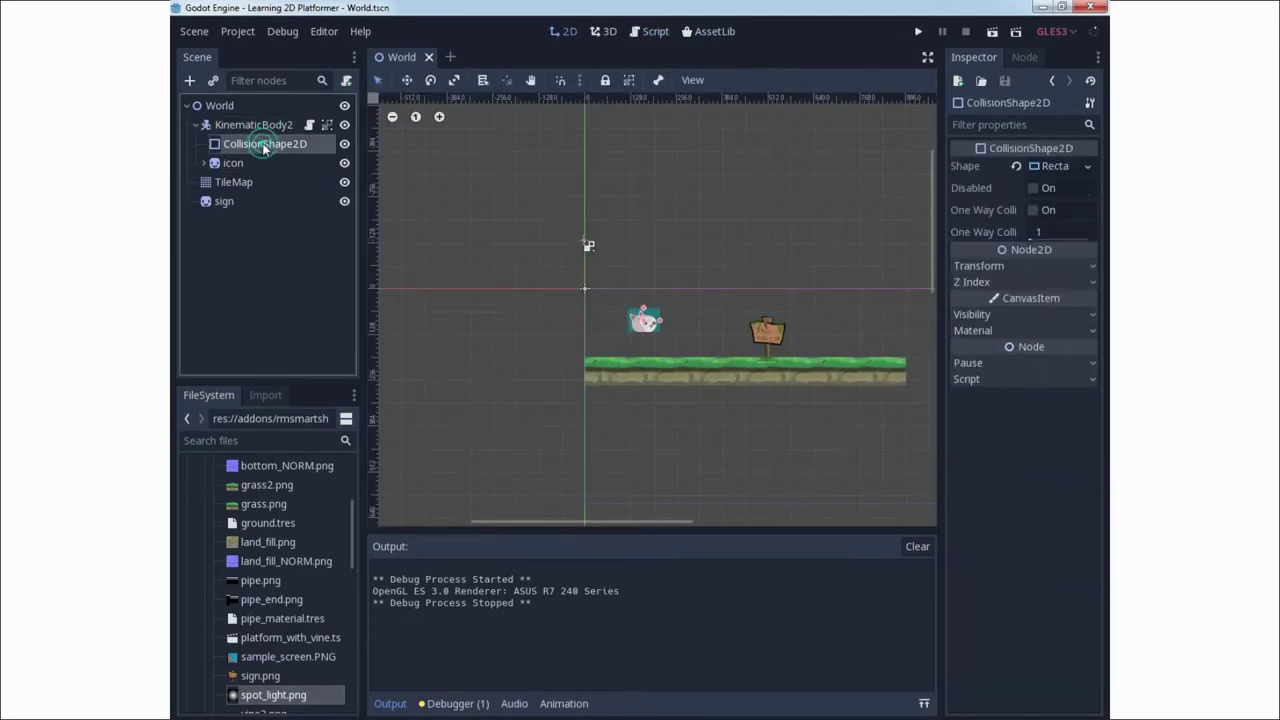
left_click(262, 125)
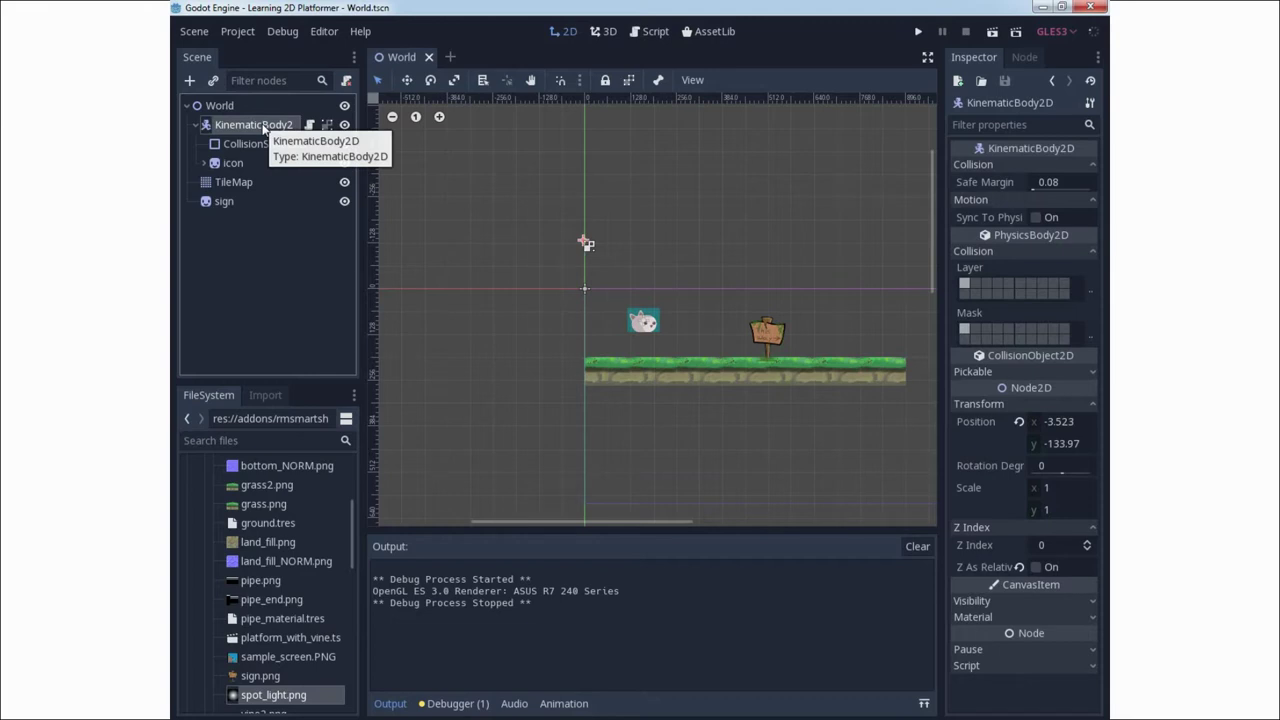
left_click(252, 184)
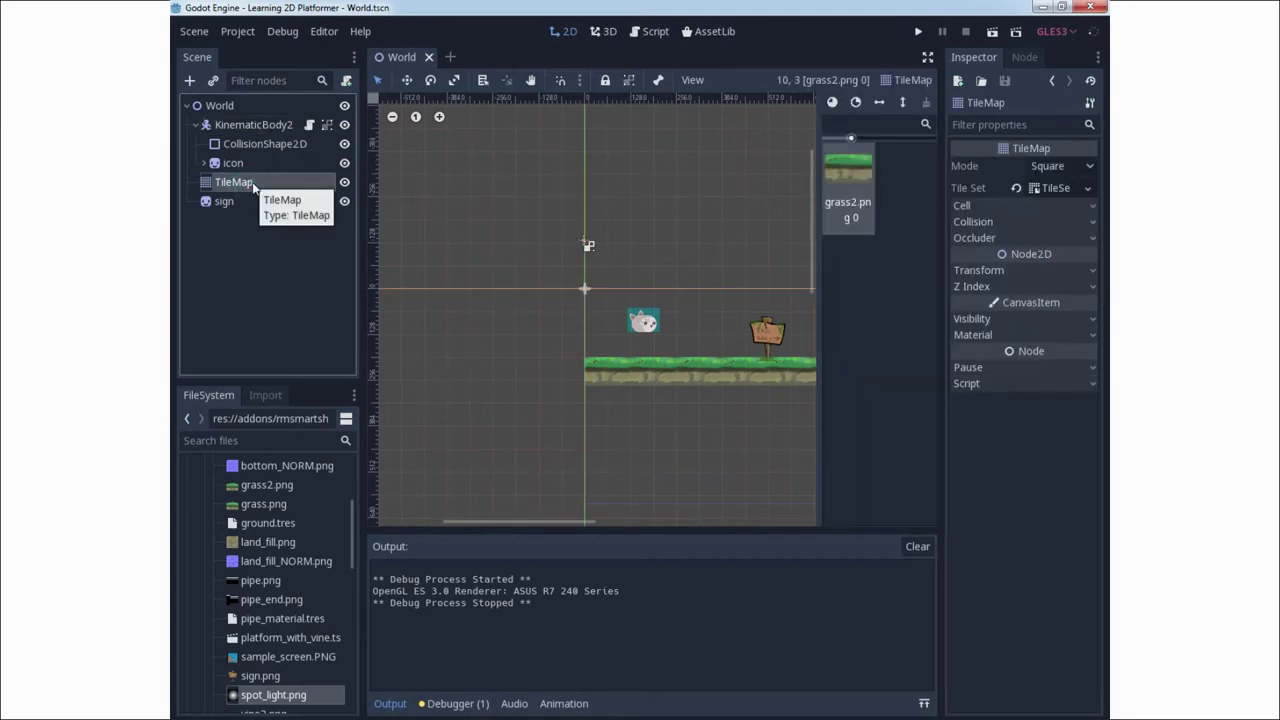
left_click(262, 128)
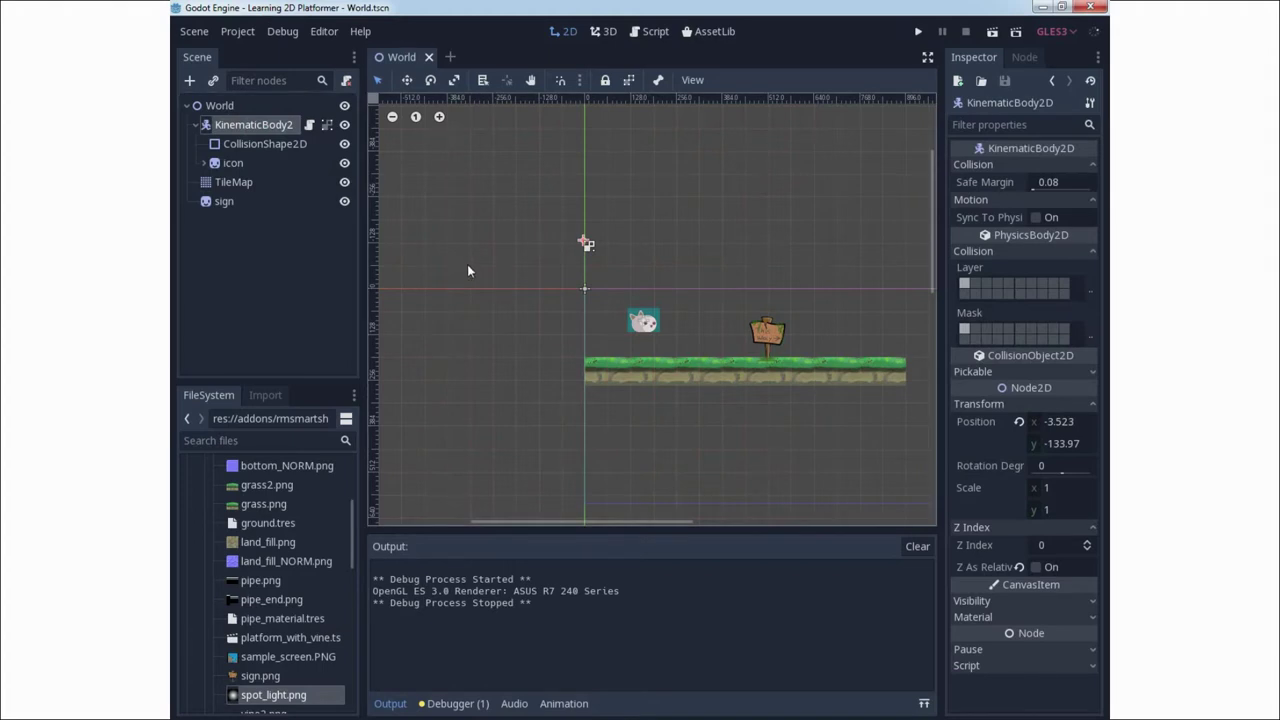
left_click(918, 33)
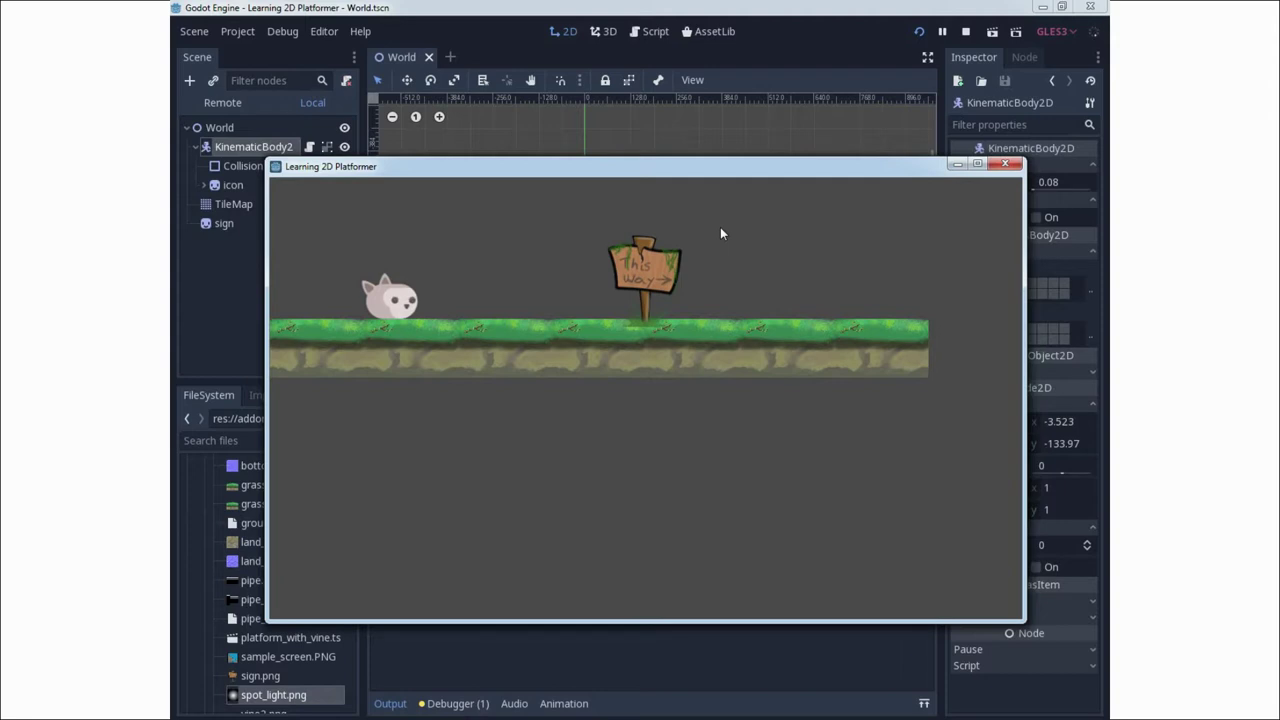
left_click(1005, 163)
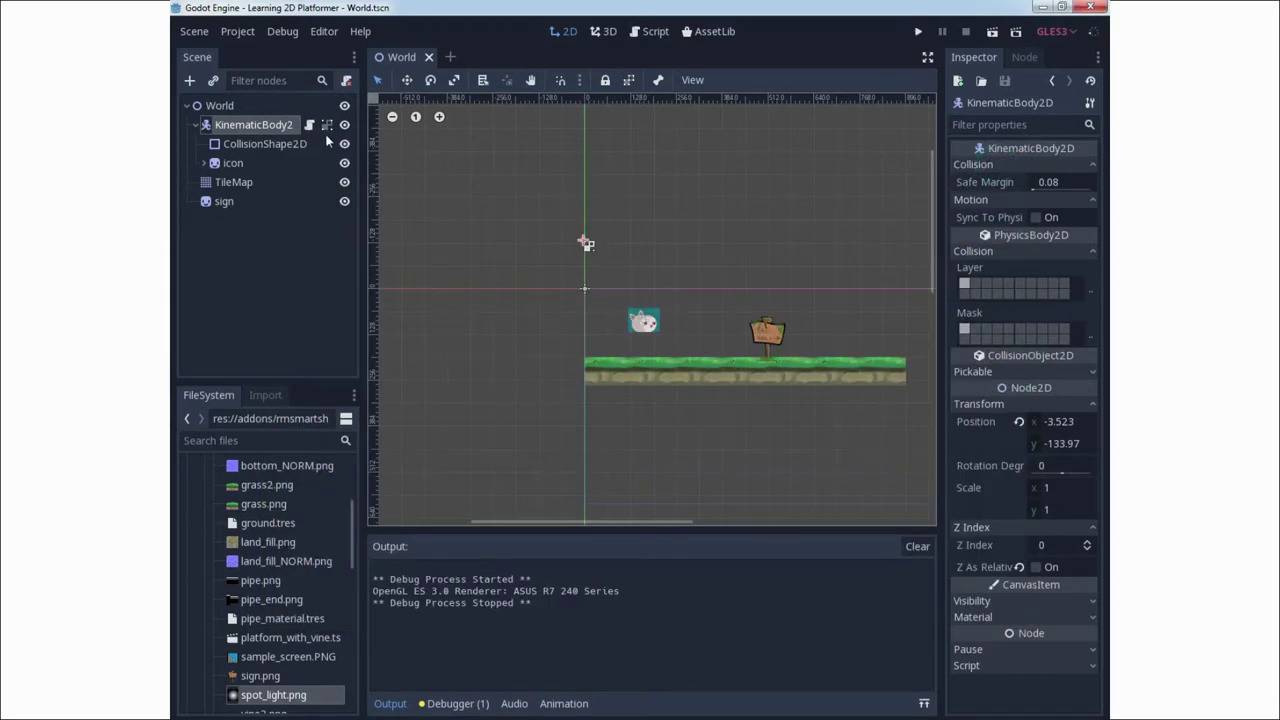
In the KinematicBody2D script, comment out the move_and_collide line, uncomment the move_and_slide line and redo its indentation
left_click(309, 125)
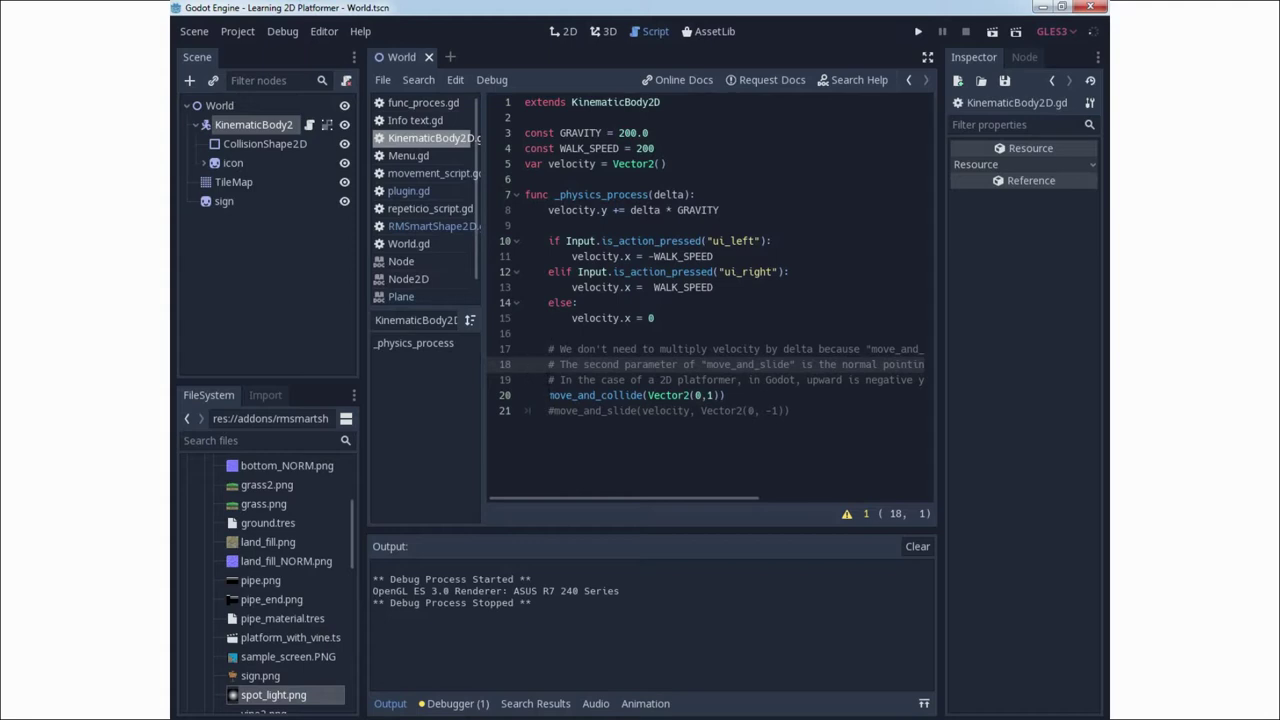
left_click(548, 395)
type("#")
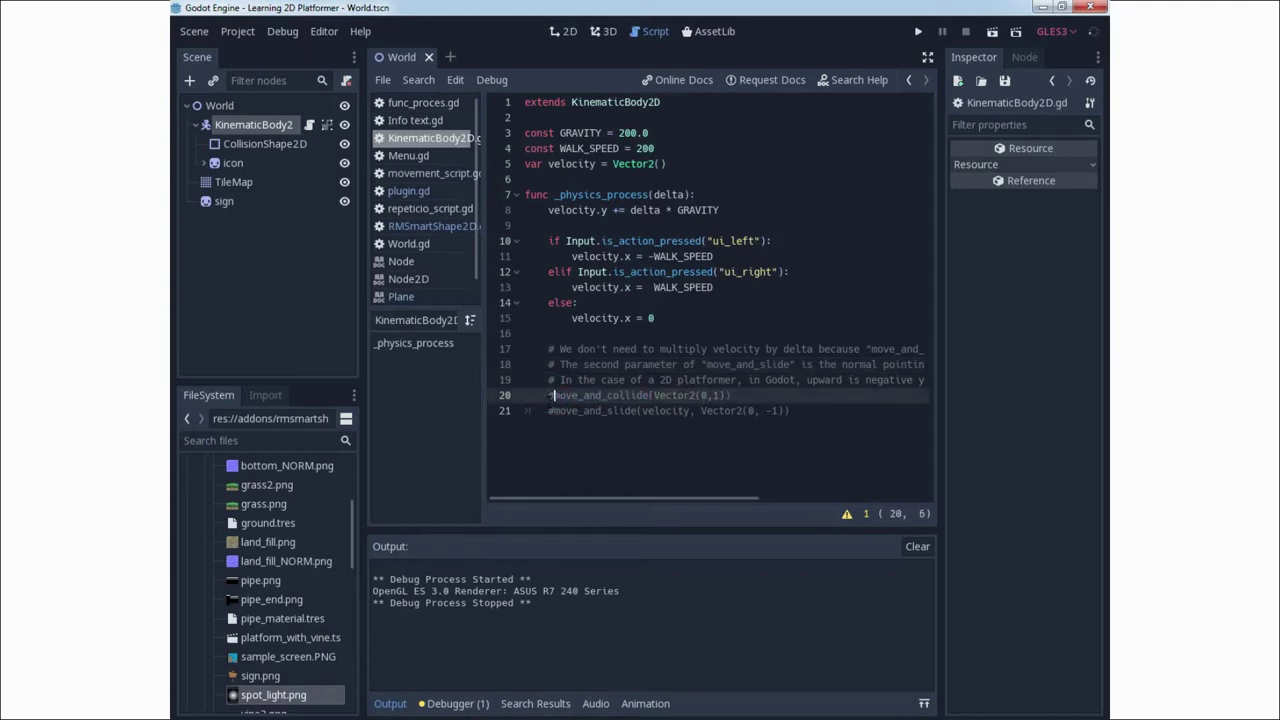
left_click(553, 410)
key("BackSpace")
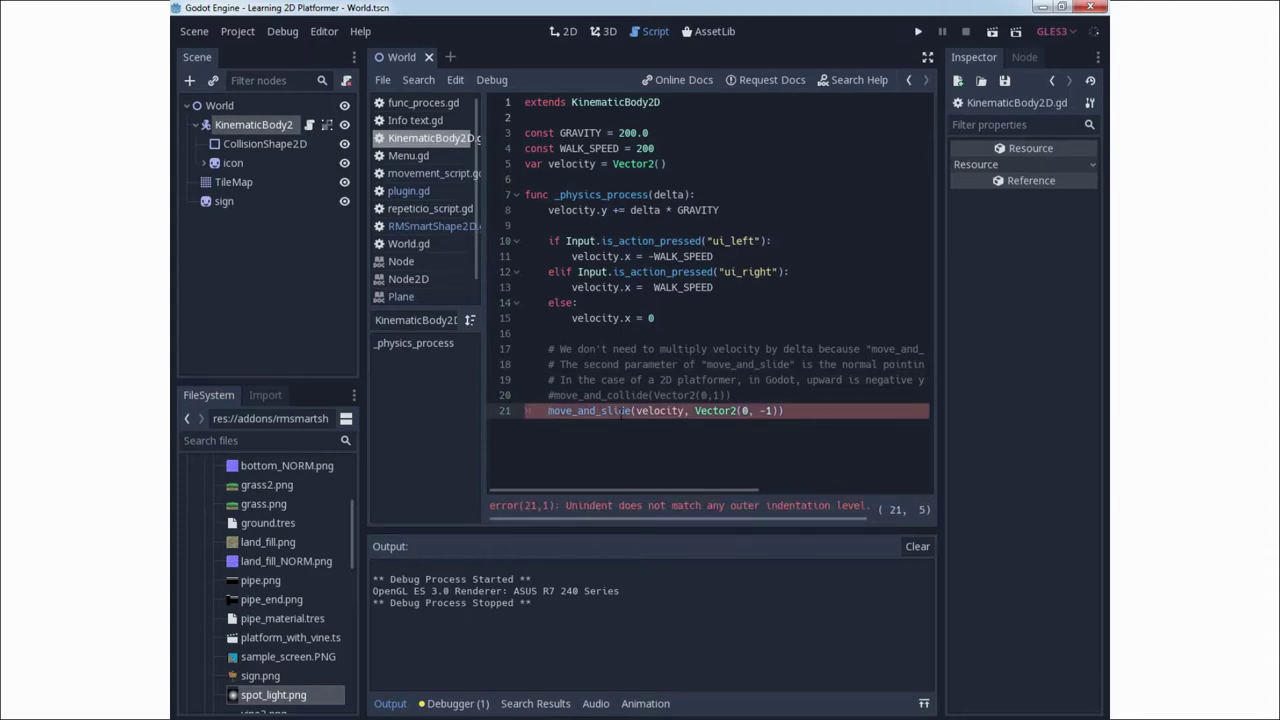
key("BackSpace")
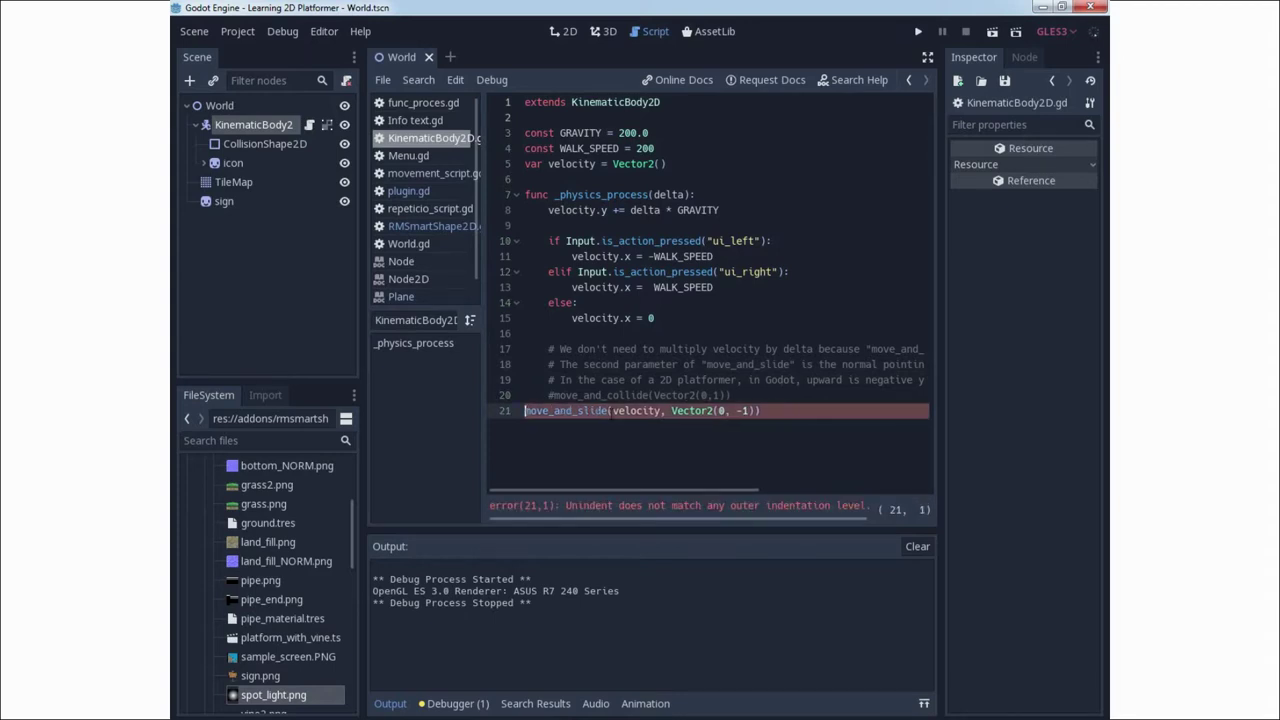
key("Tab")
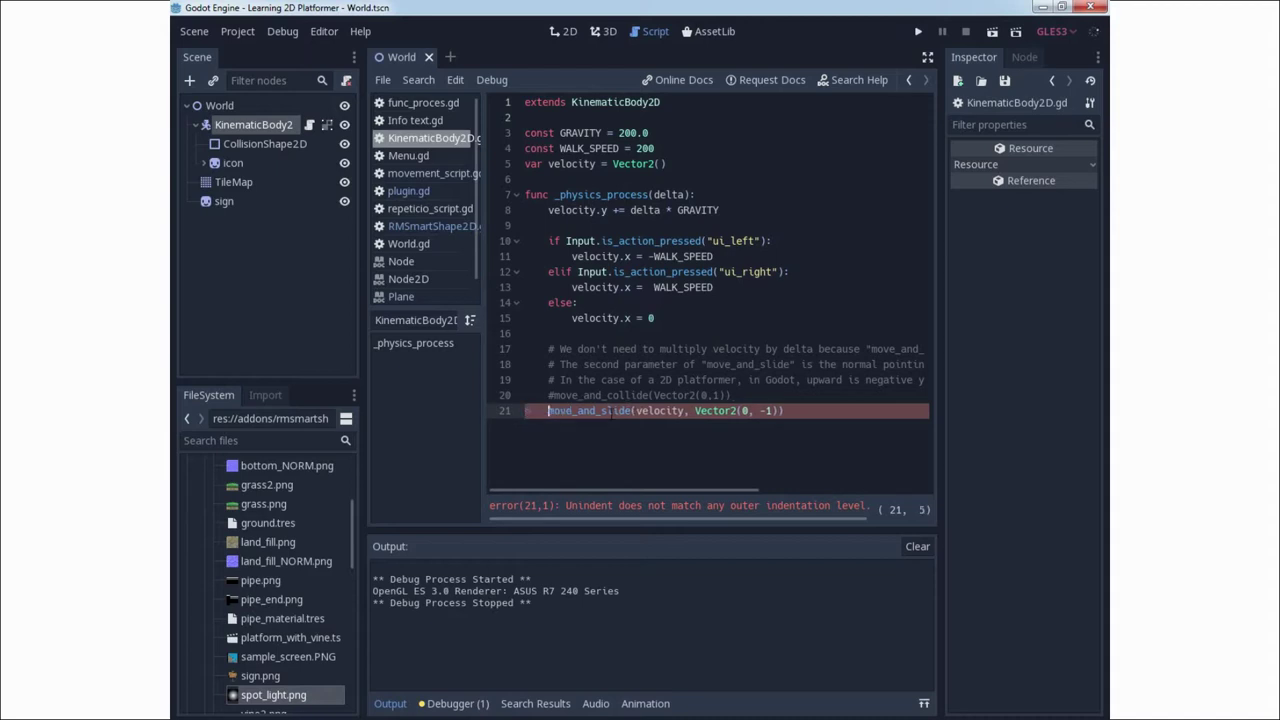
Try to move the move_and_slide line up to line 16 and fix its indentation
left_click_drag(800, 413, 579, 333)
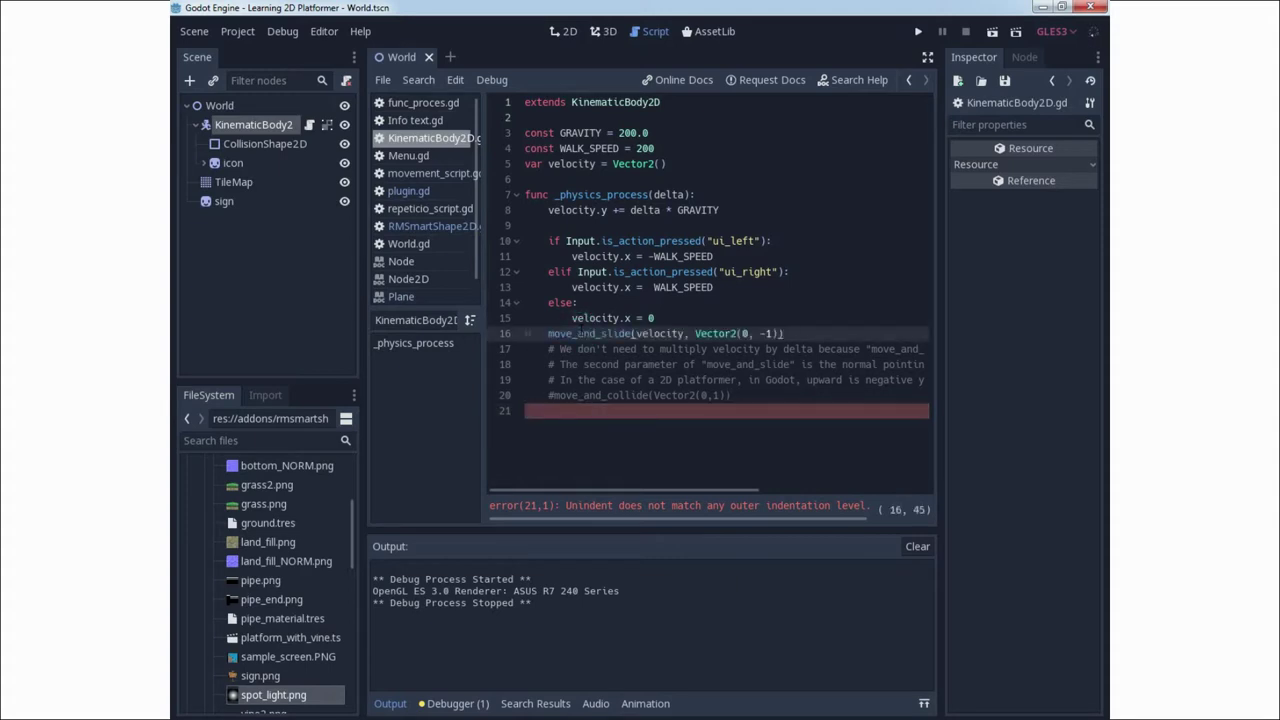
left_click(545, 334)
key("BackSpace")
key("Tab")
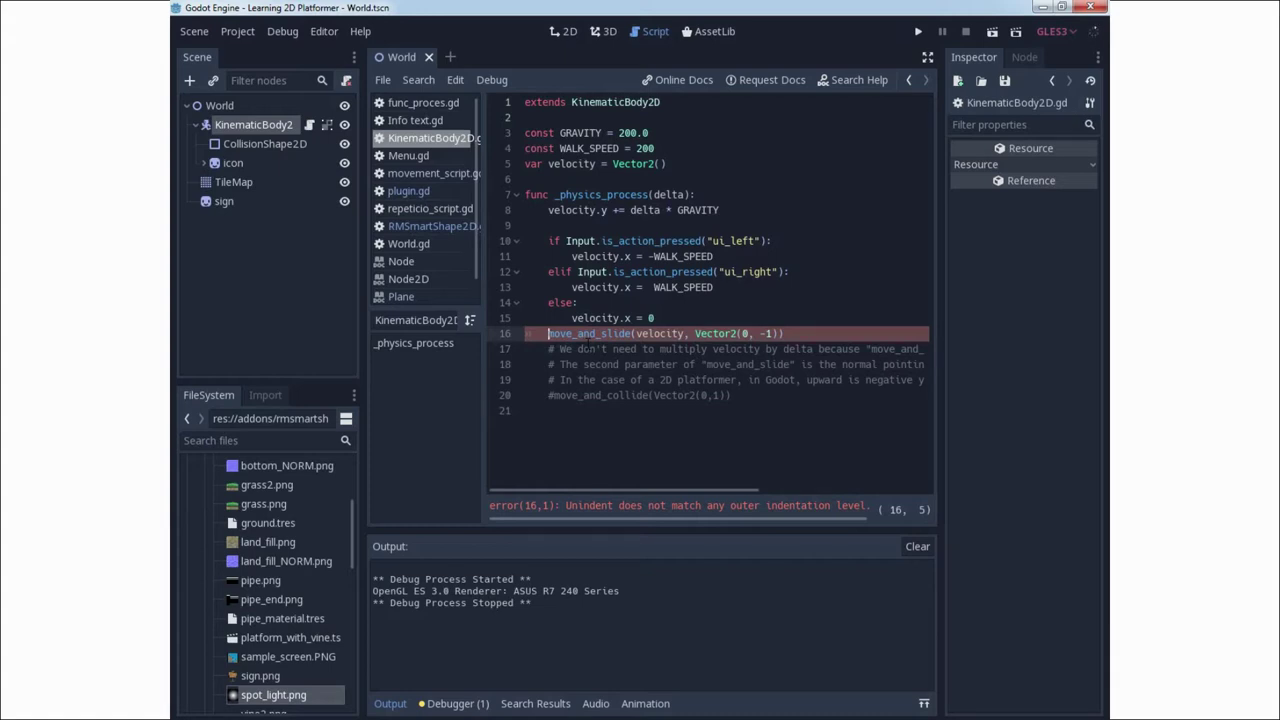
key("BackSpace")
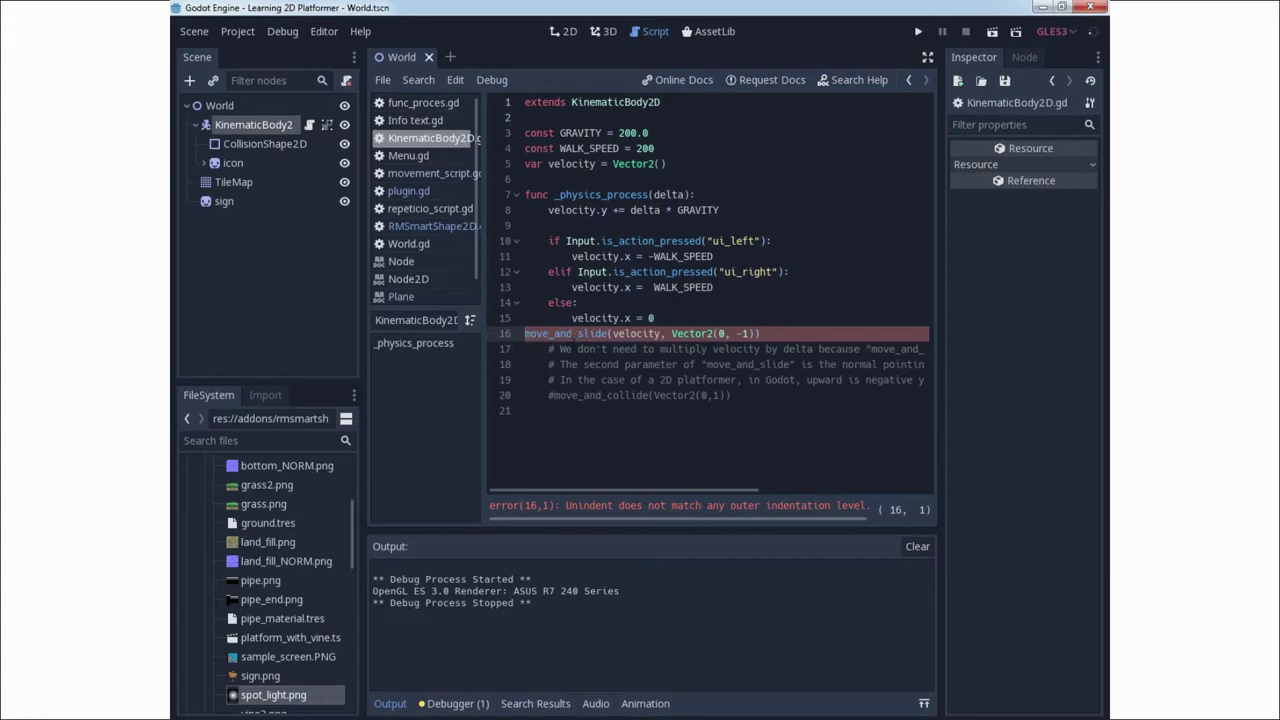
key("Tab")
key("BackSpace")
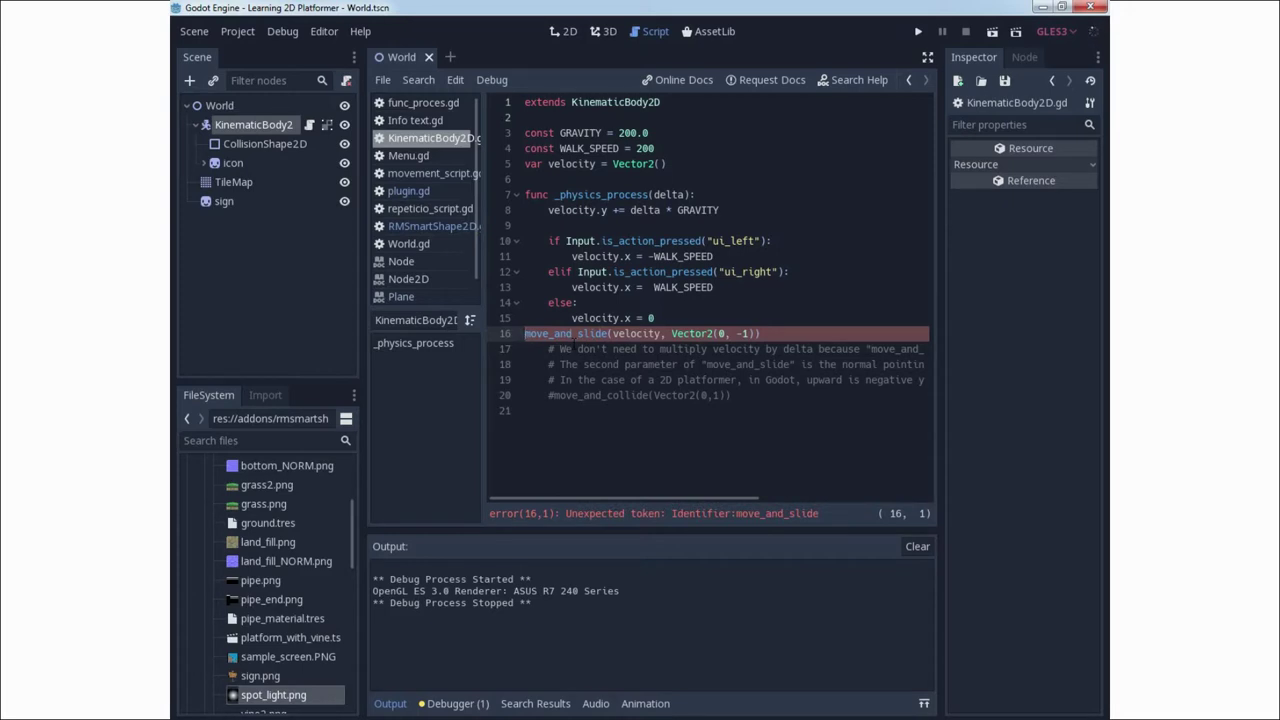
key("Tab")
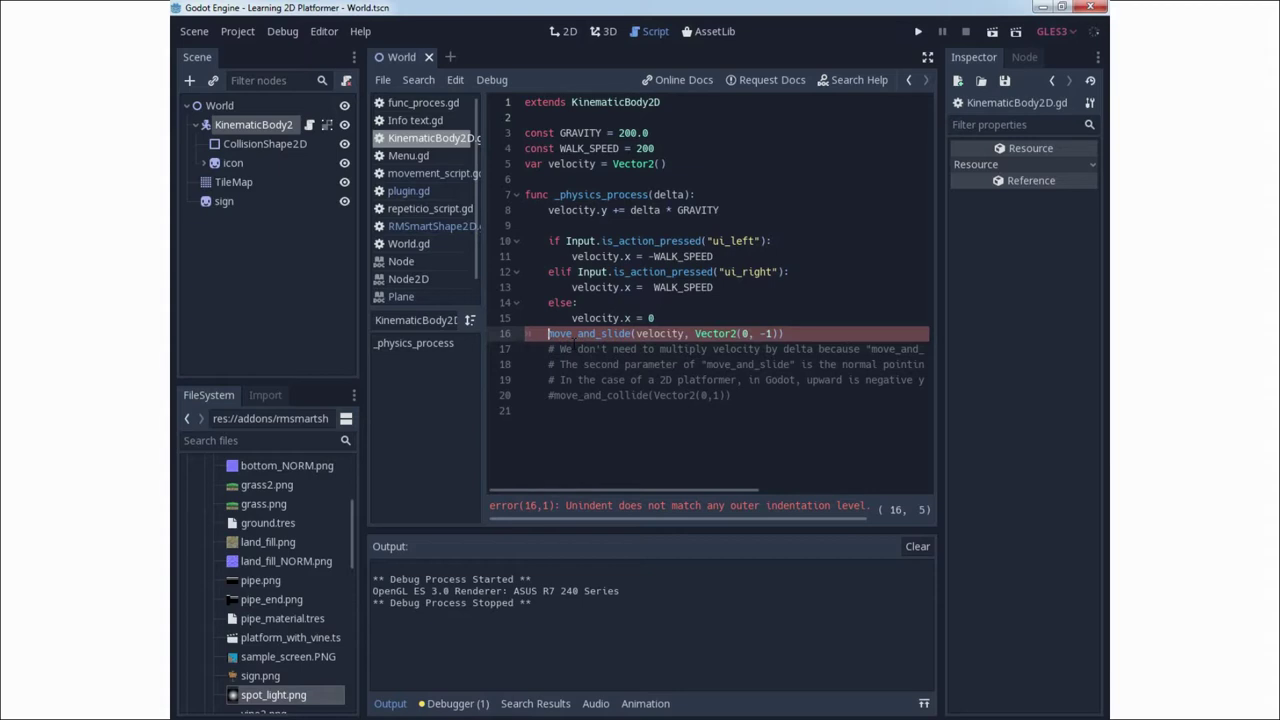
Comment out the unindented move_and_slide line on line 16 and uncomment the move_and_collide line on line 20
key("BackSpace")
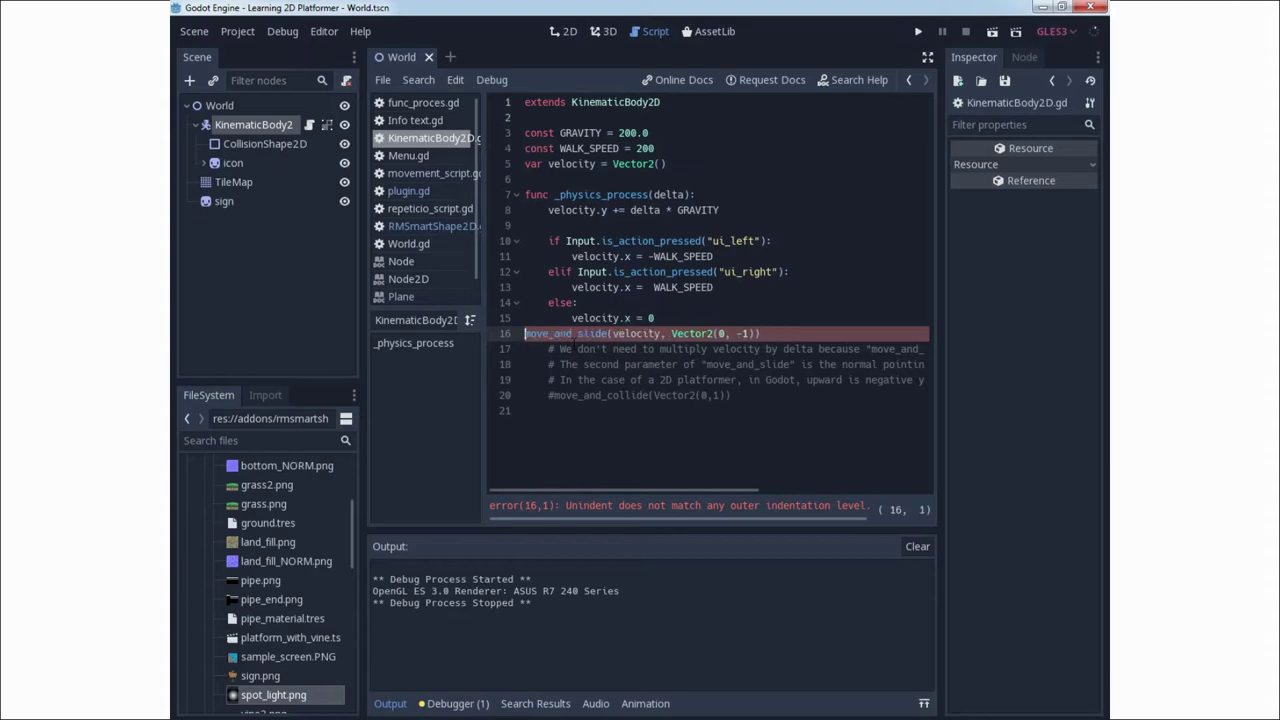
type("#")
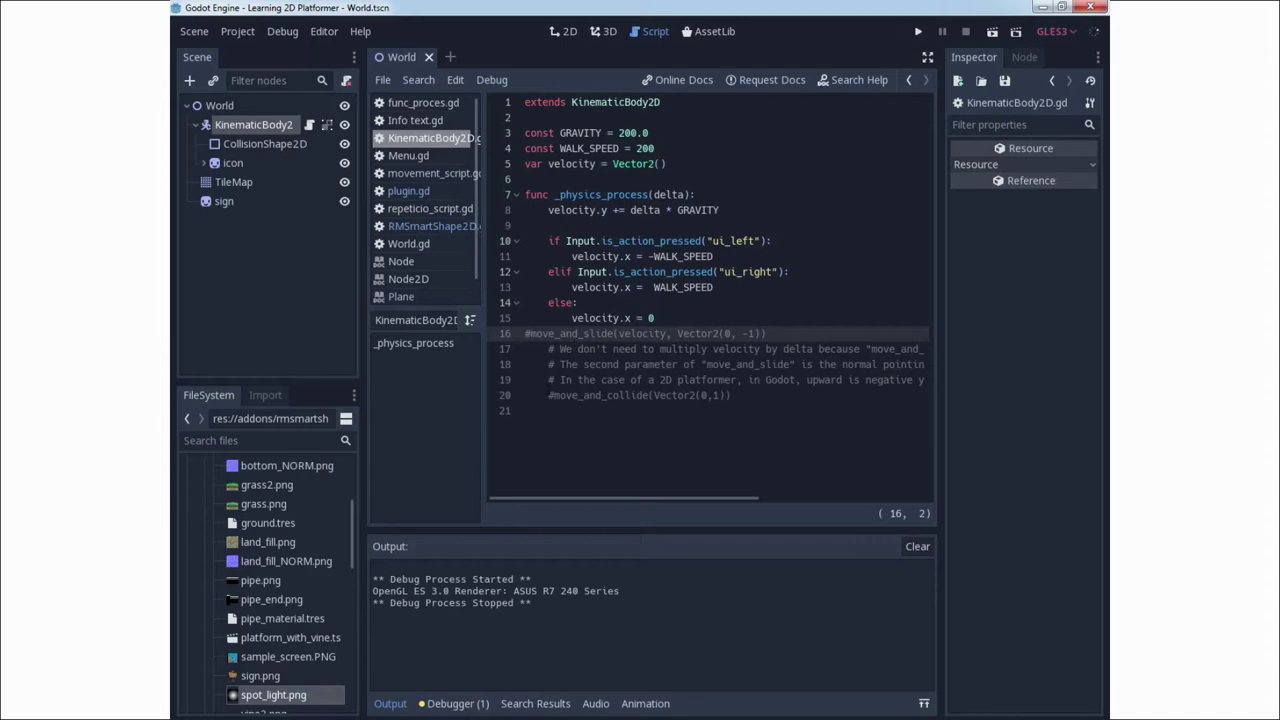
left_click(552, 395)
key("BackSpace")
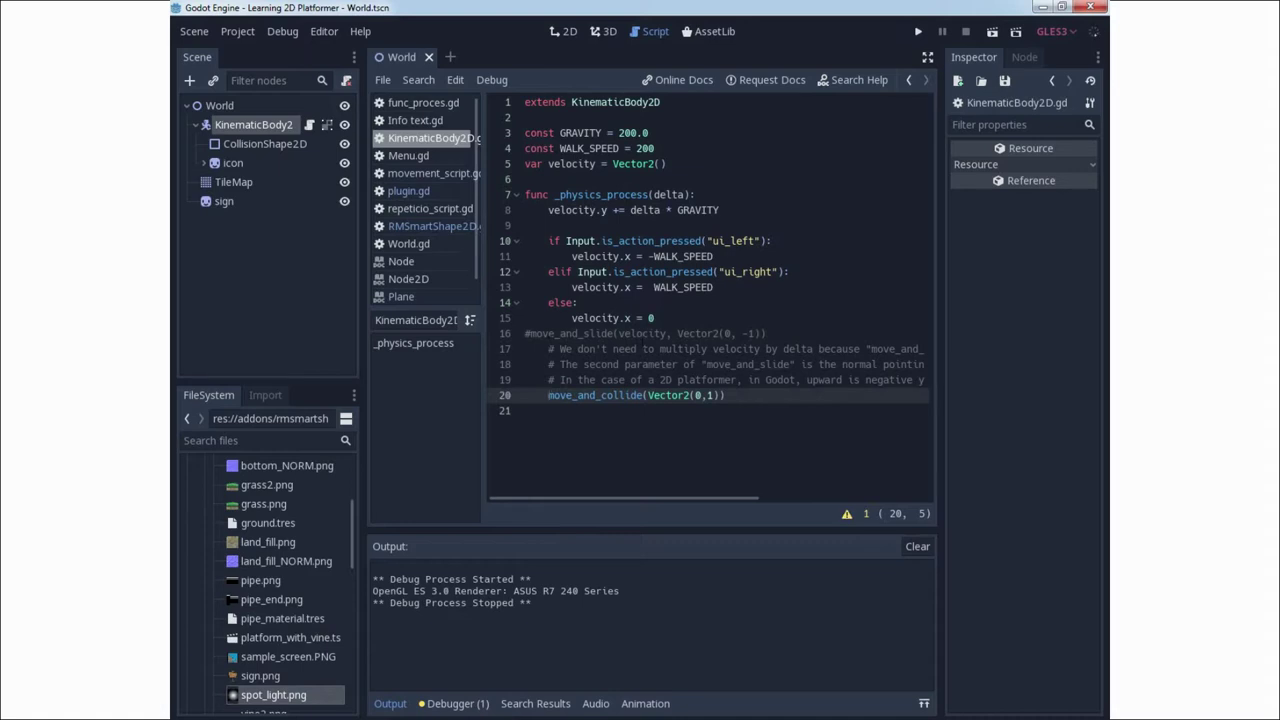
Replace the move_and_collide call on line 20 with move_and_slide(velocity, Vector2(0, -1)) and clear the leftover text from line 16
left_click_drag(533, 333, 776, 334)
key("ctrl+c")
type("m")
left_click_drag(549, 395, 726, 395)
key("ctrl+v")
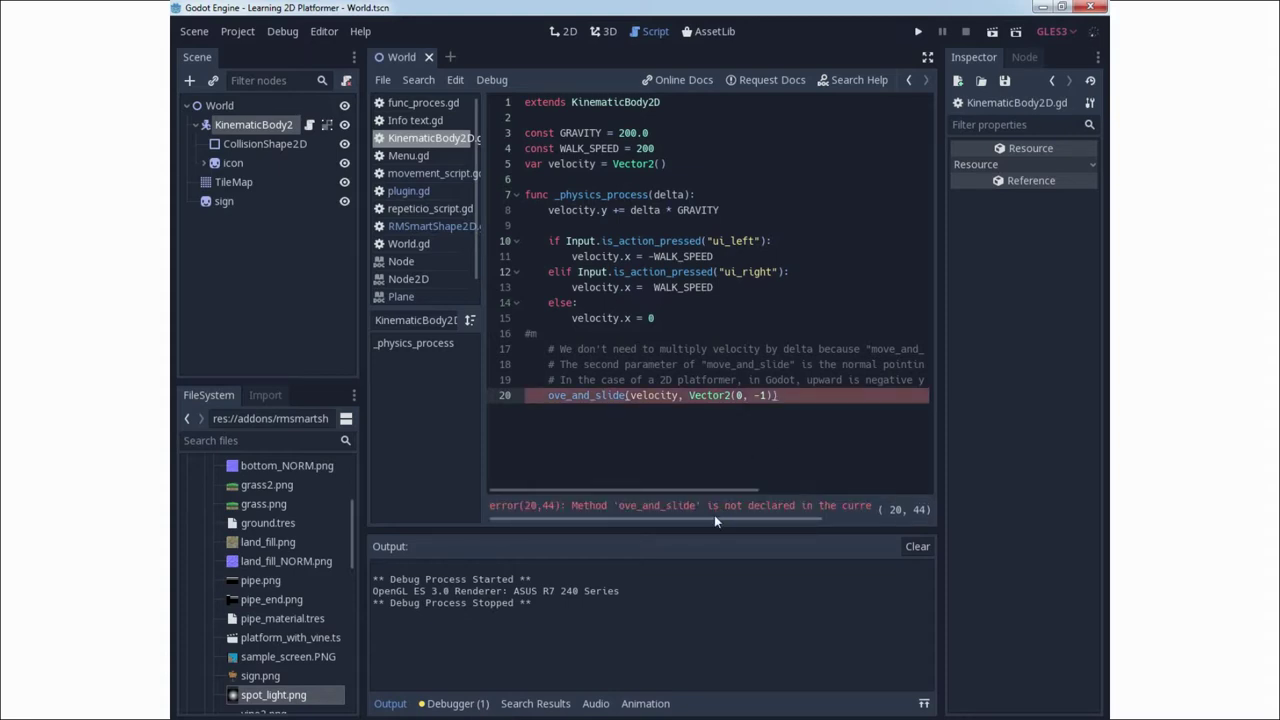
left_click(548, 395)
type("m")
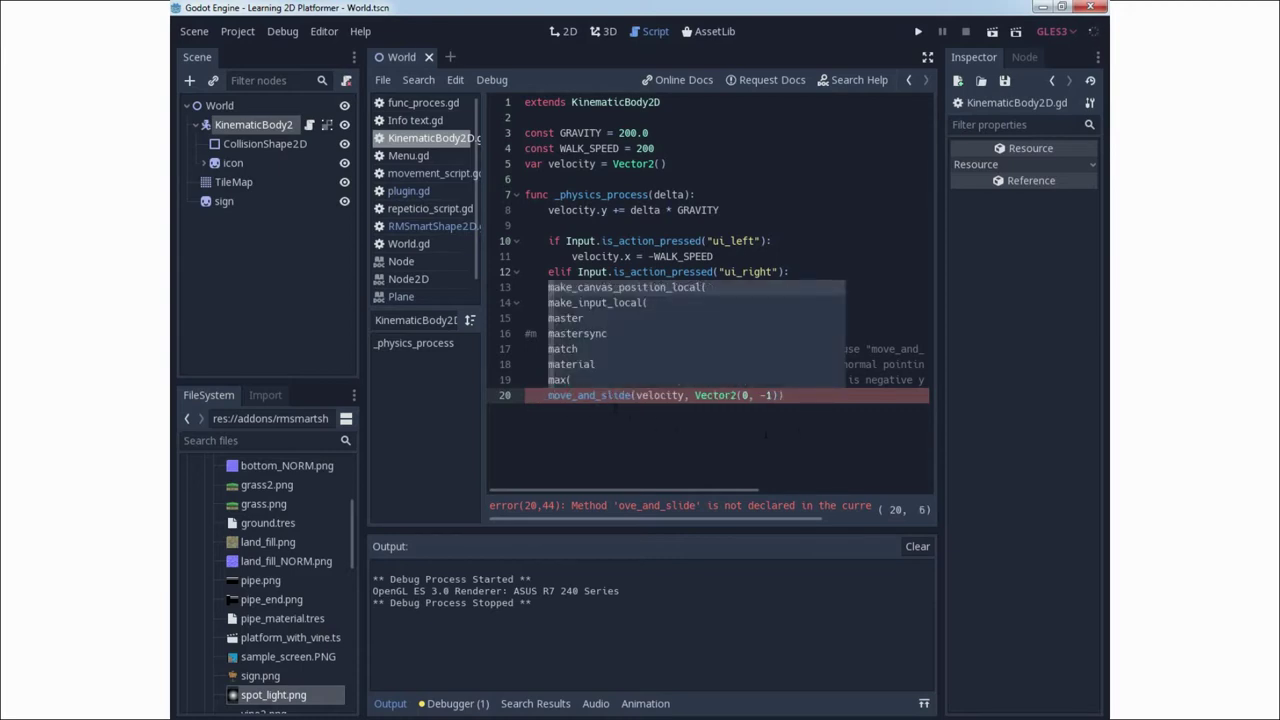
left_click(812, 396)
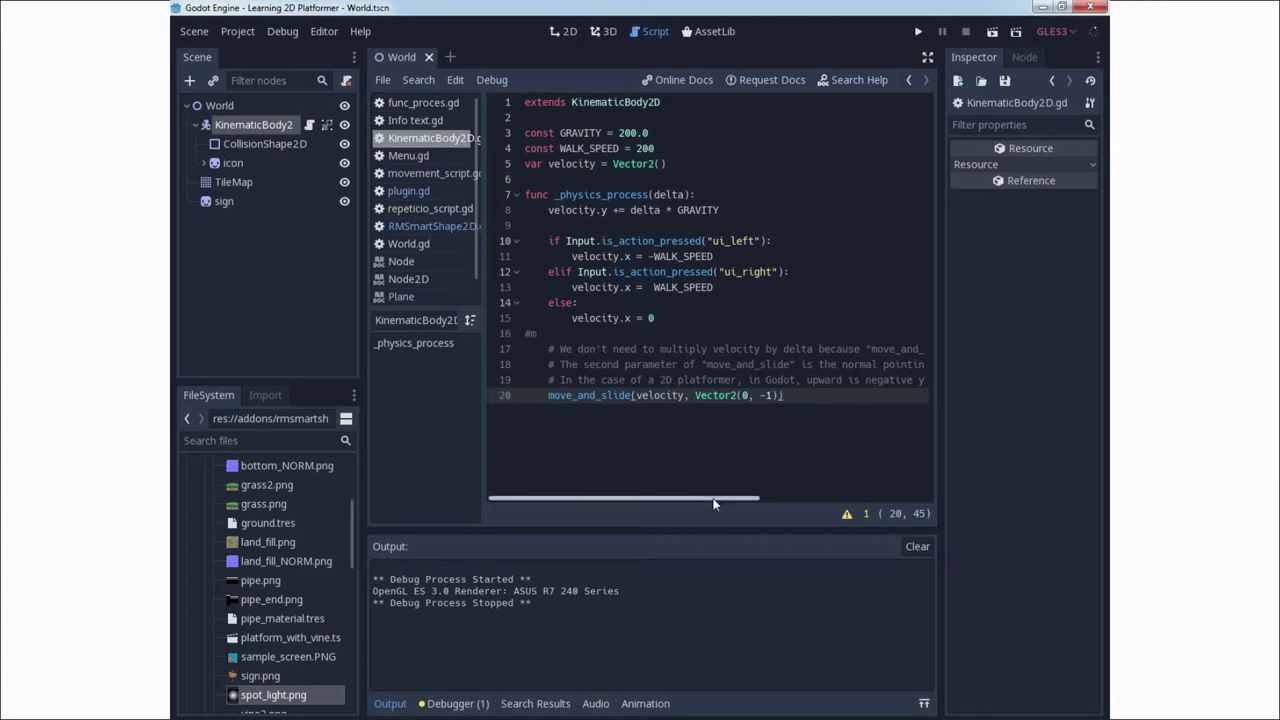
left_click_drag(540, 333, 503, 338)
key("BackSpace")
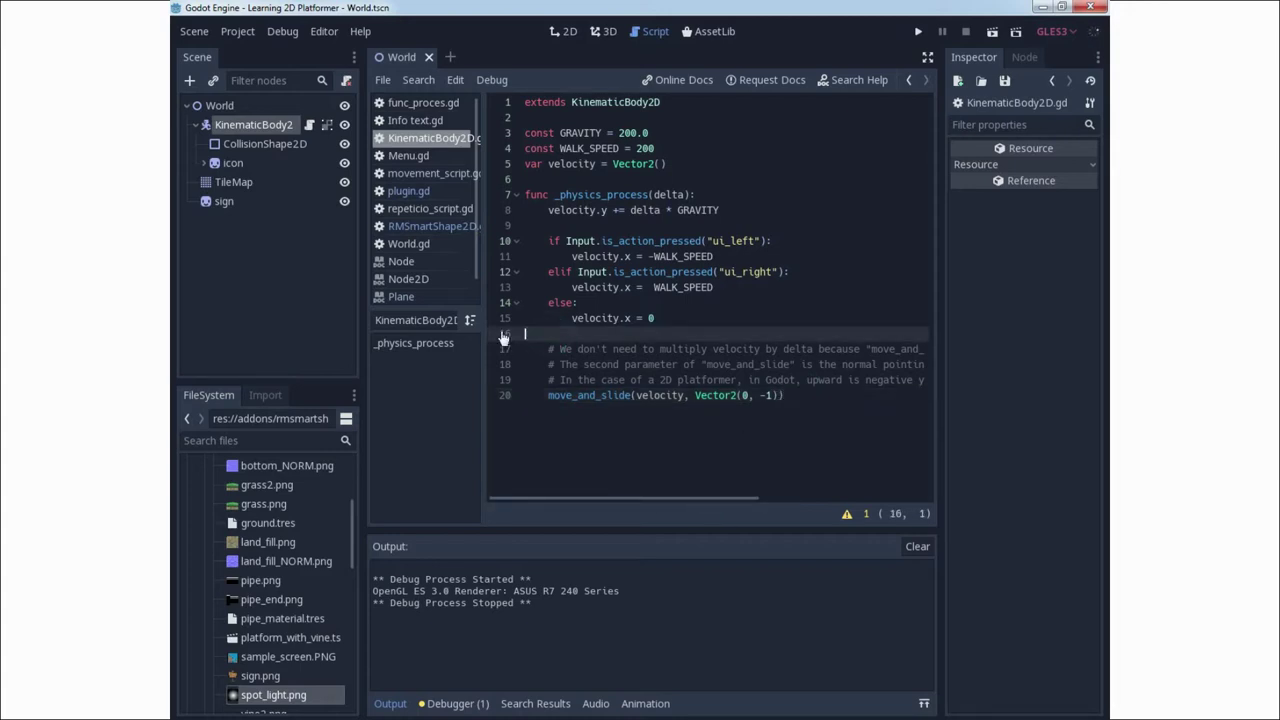
Run the project, move the character right and left several times on the platform, and close the game window
left_click(919, 31)
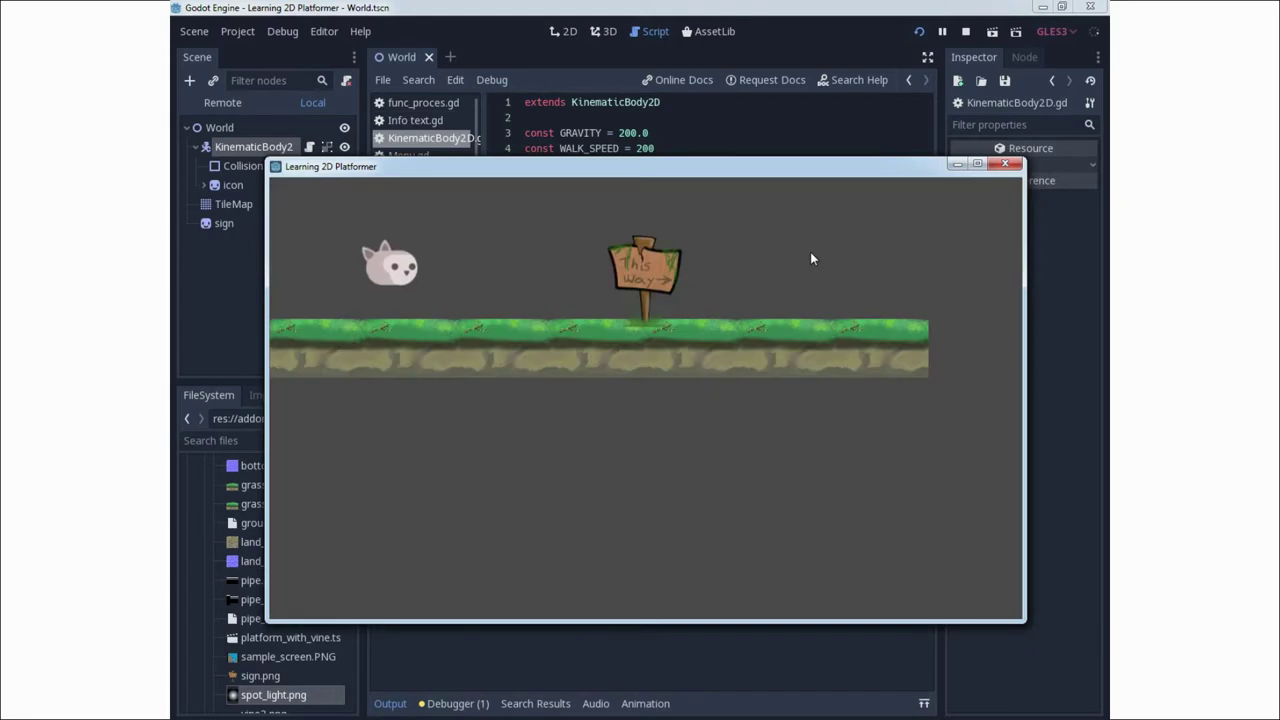
key("Right")
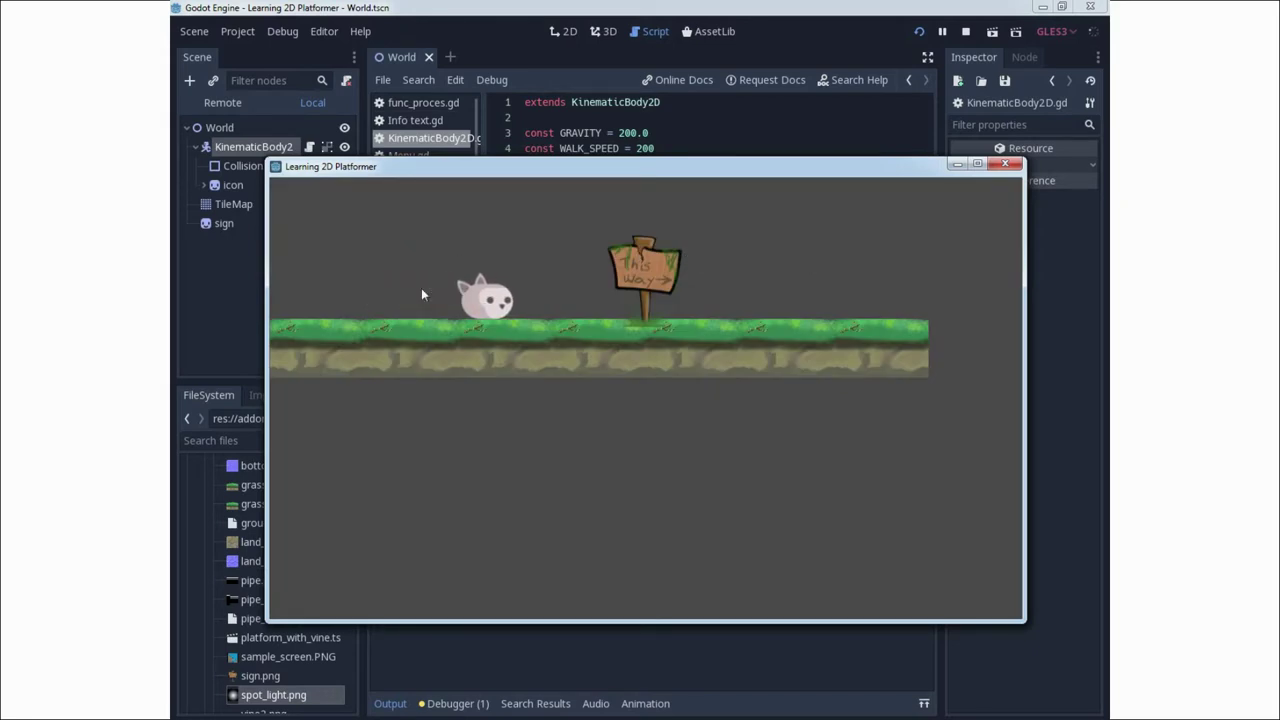
key("Left")
key("Right")
key("Left")
key("Right")
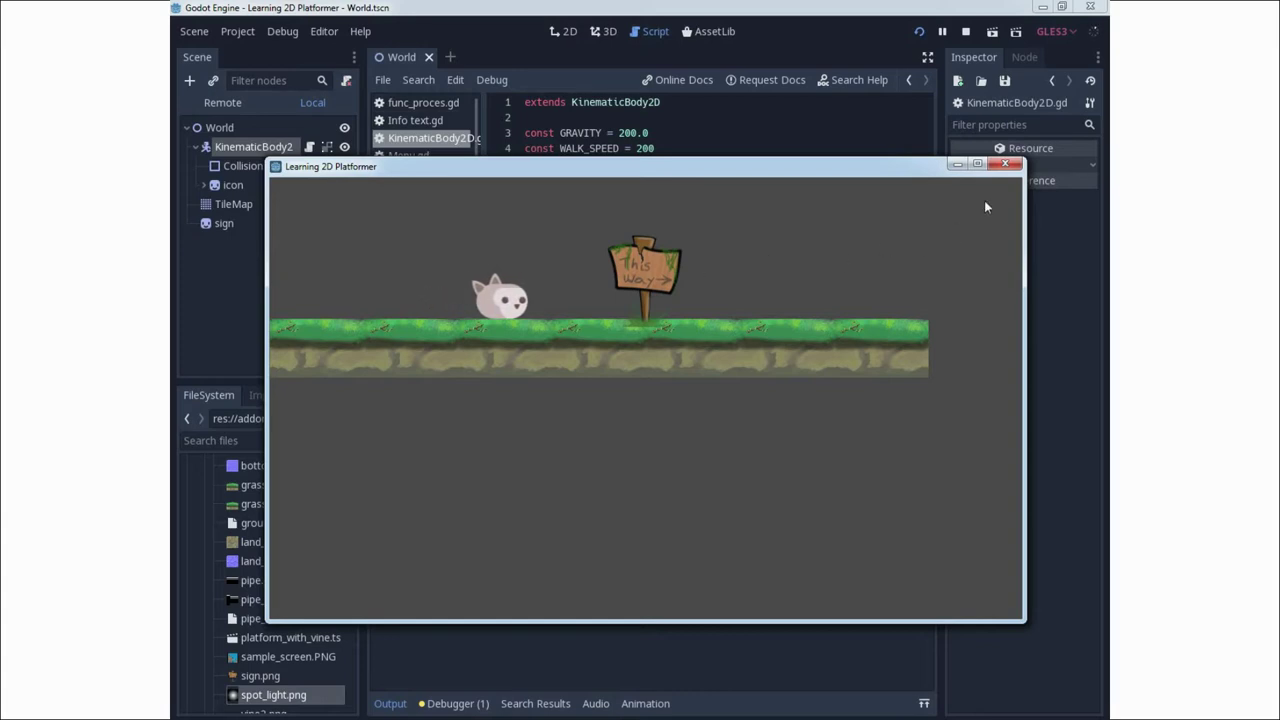
left_click(1003, 165)
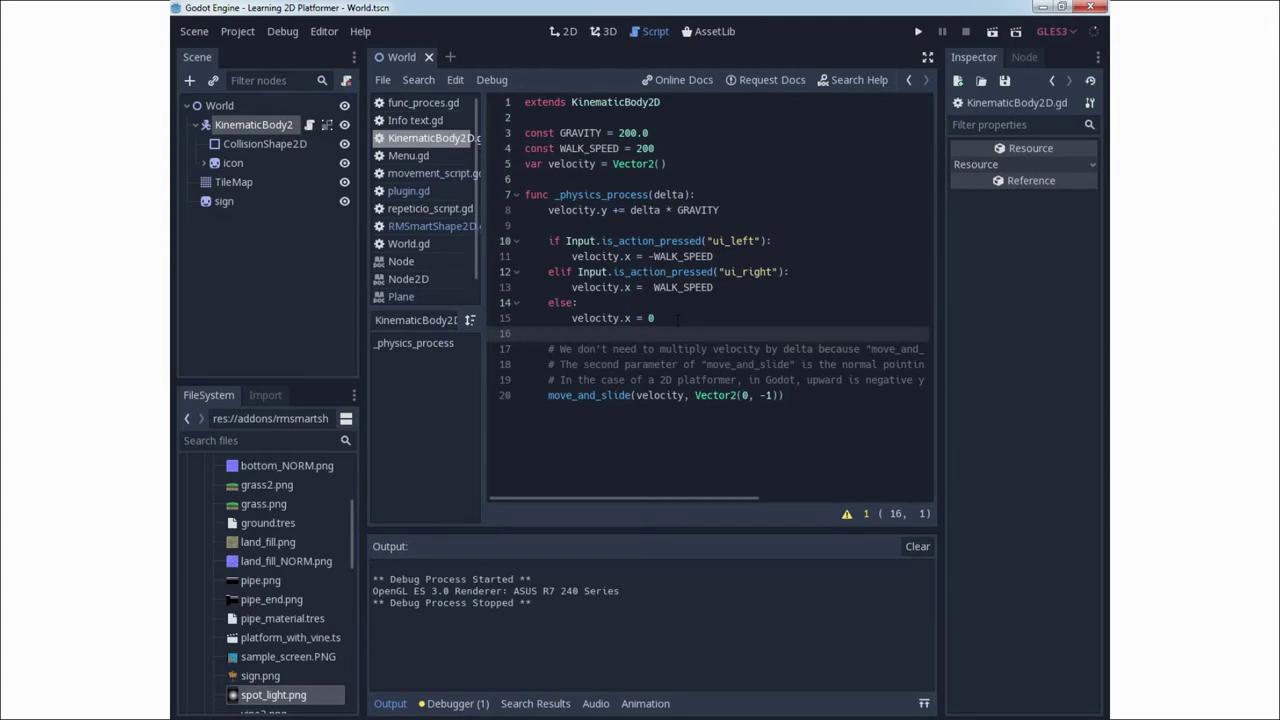
Try to add a $Animation node reference on a new line in the ui_left branch
left_click(729, 256)
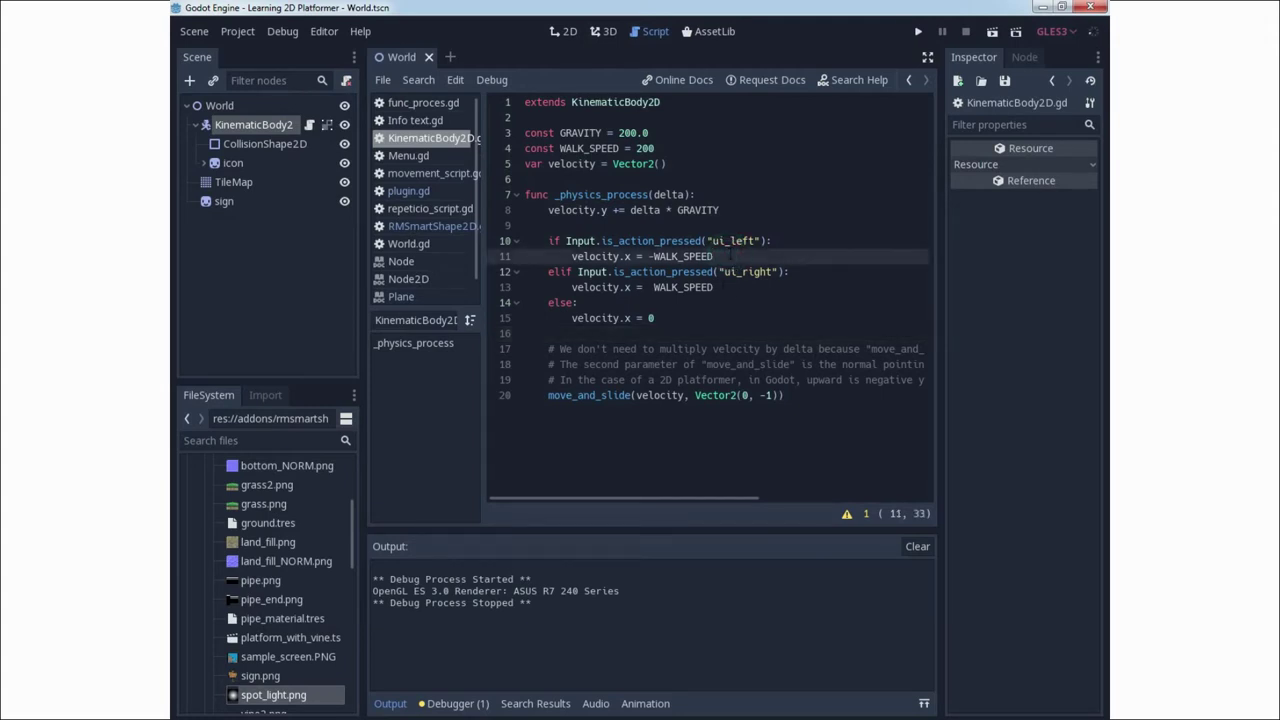
key("Return")
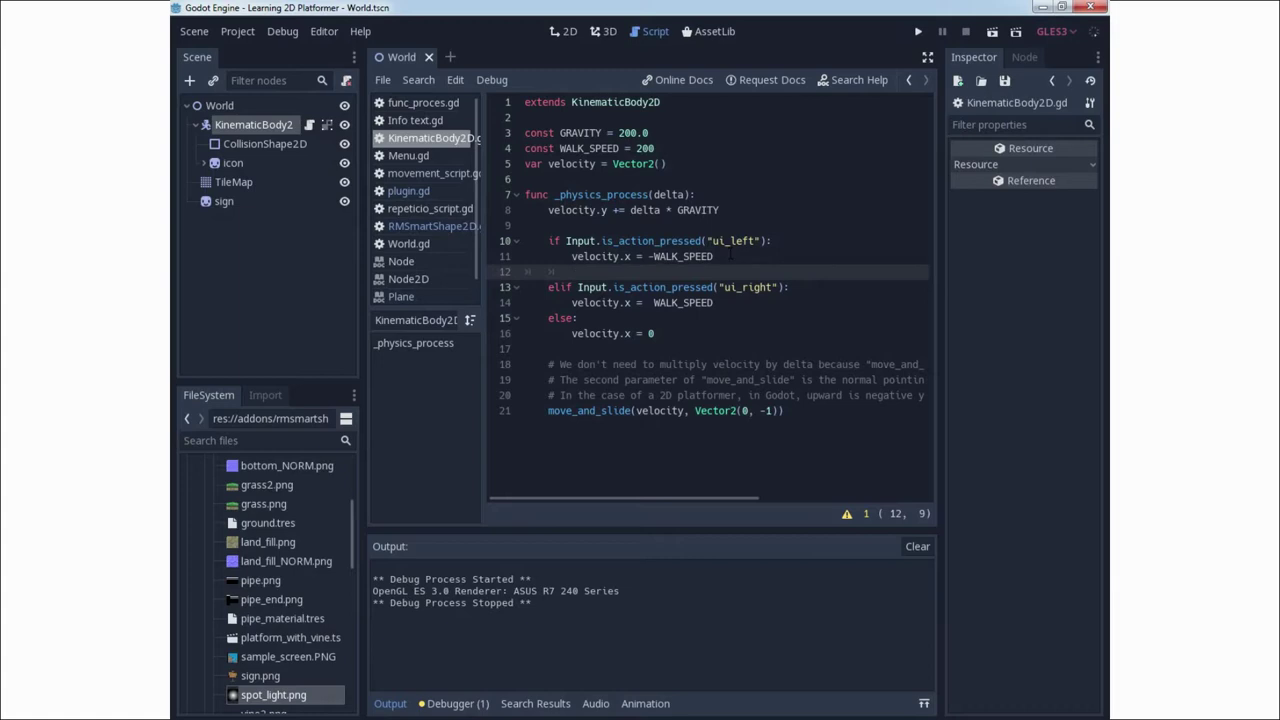
type("$")
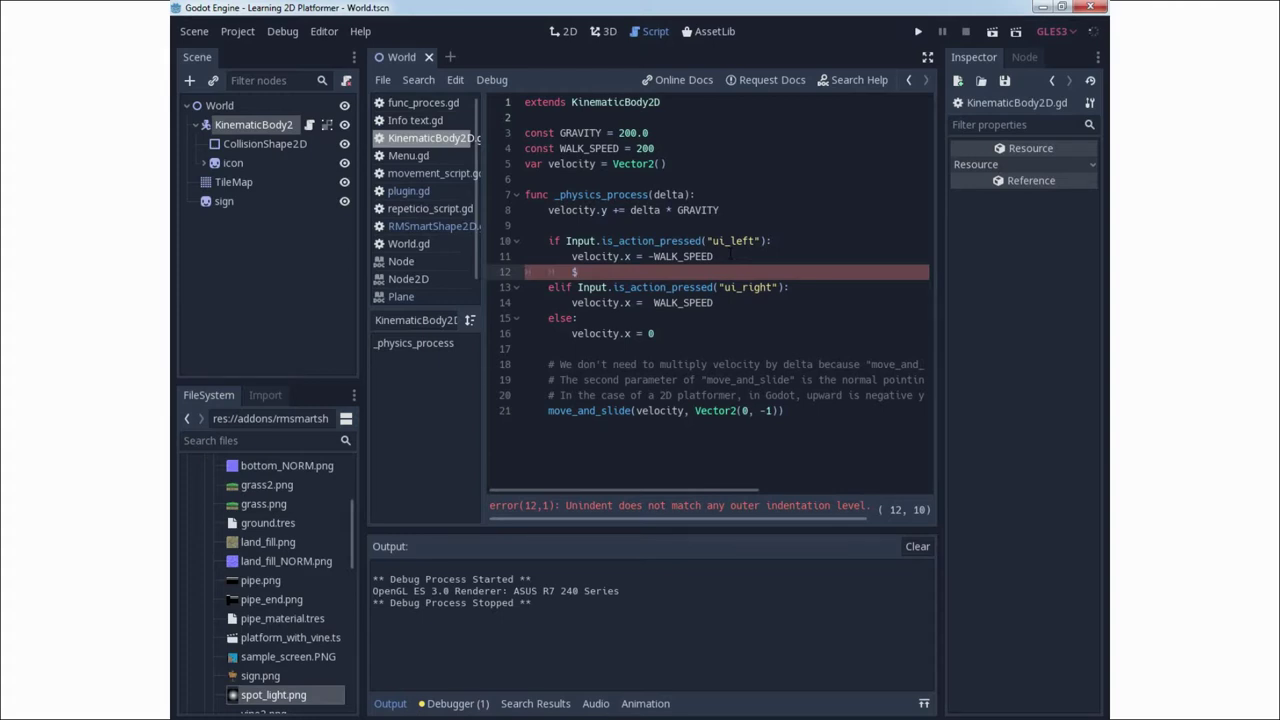
type("anim")
key("BackSpace")
key("BackSpace")
key("BackSpace")
key("BackSpace")
type("Animation.")
key("BackSpace")
key("BackSpace")
key("BackSpace")
key("BackSpace")
key("BackSpace")
key("BackSpace")
key("BackSpace")
key("BackSpace")
key("BackSpace")
key("BackSpace")
key("BackSpace")
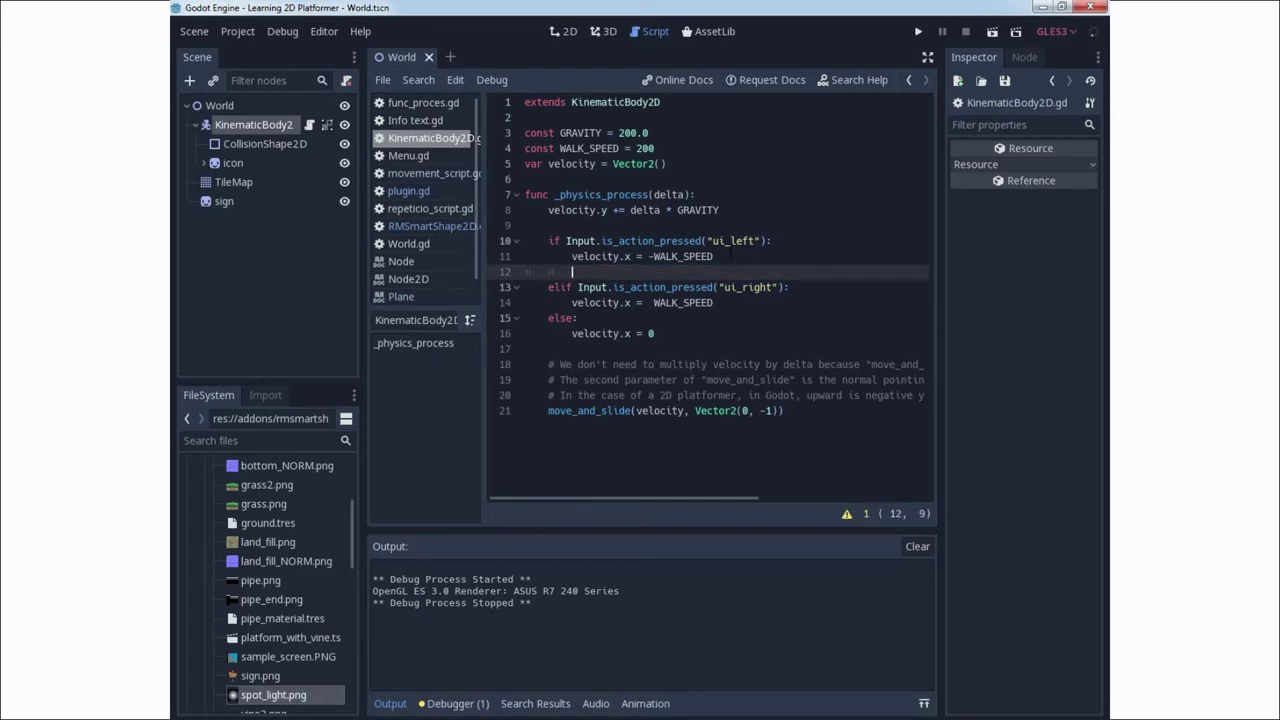
key("BackSpace")
Declare a variable with "var character" on line 6, below the velocity variable, followed by a blank line
left_click(557, 178)
type("var character")
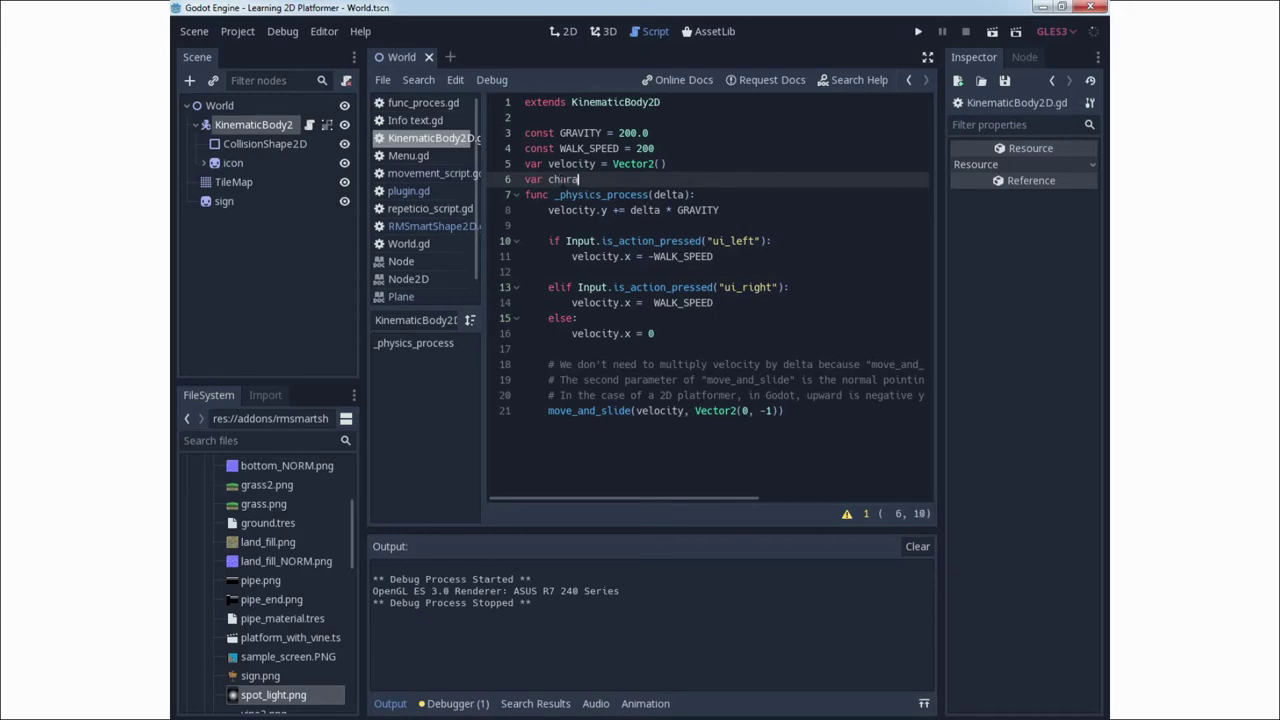
key("Return")
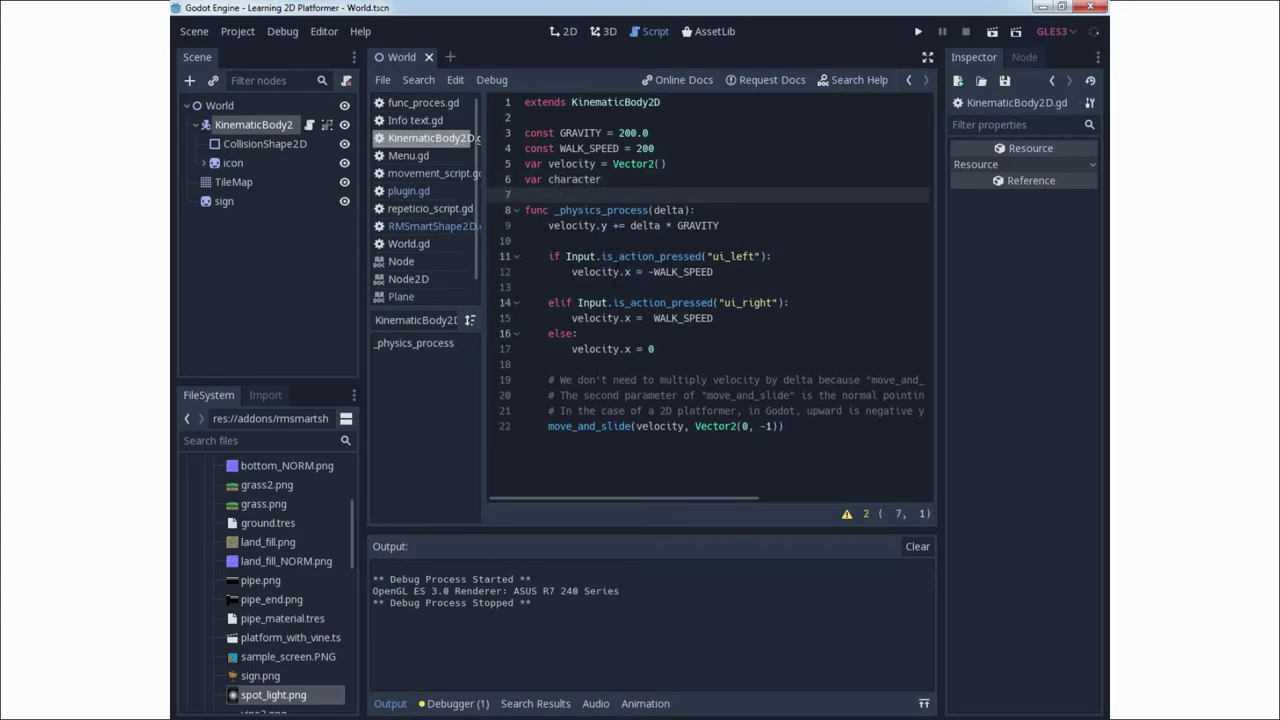
Try to assign the character variable with character=get_node() on line 13 in the ui_left branch
left_click(612, 287)
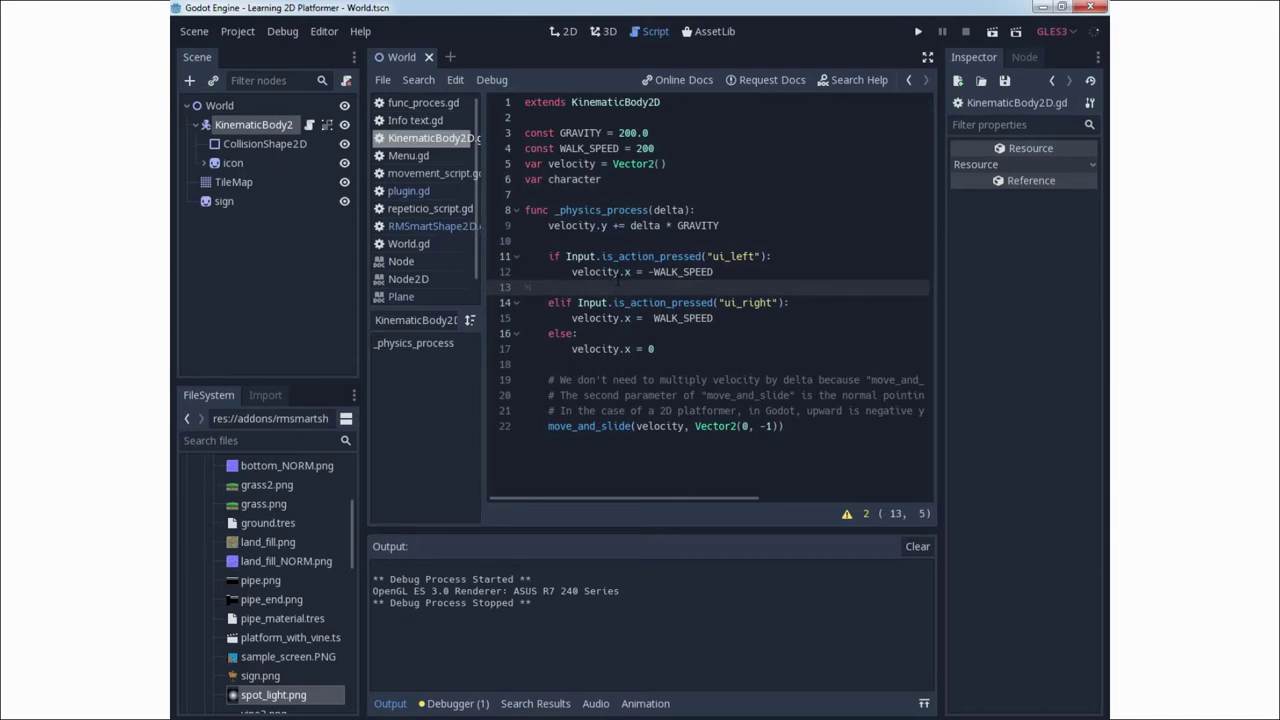
key("Tab")
type("character=ge")
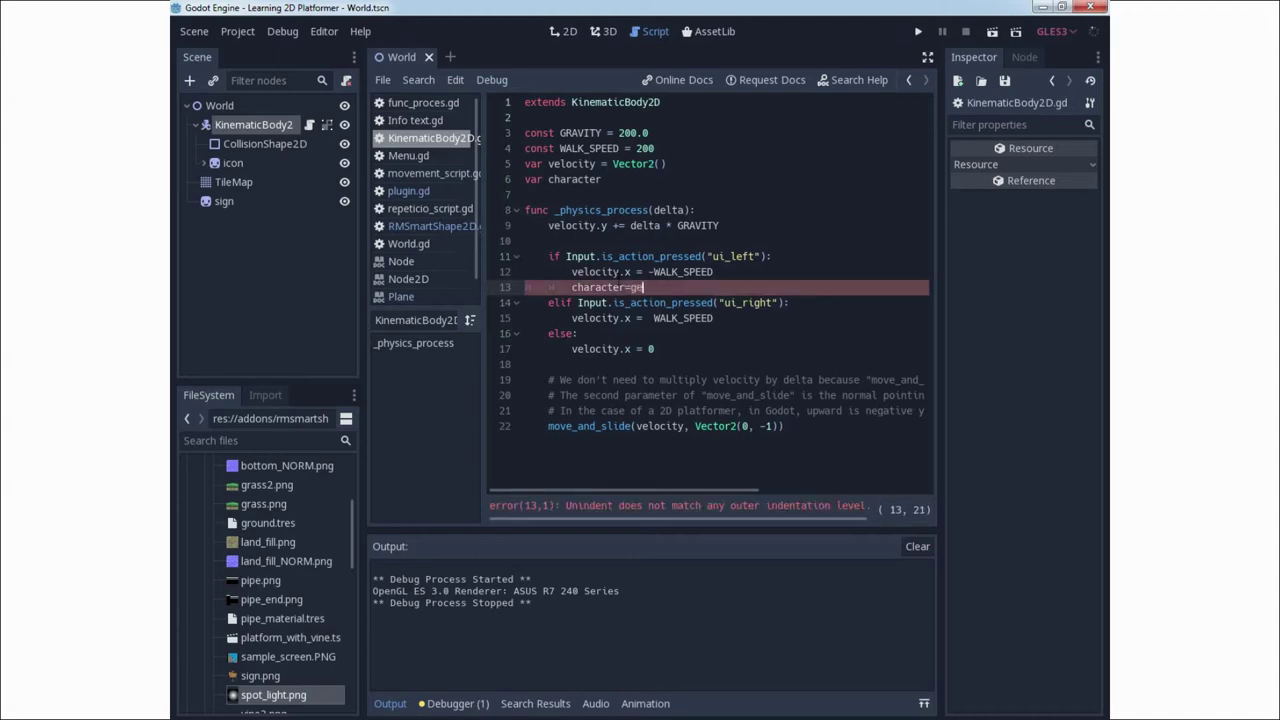
type("t_node()")
Remove the blank line between the velocity.y line and the ui_left condition
left_click(557, 240)
left_click(737, 225)
key("Delete")
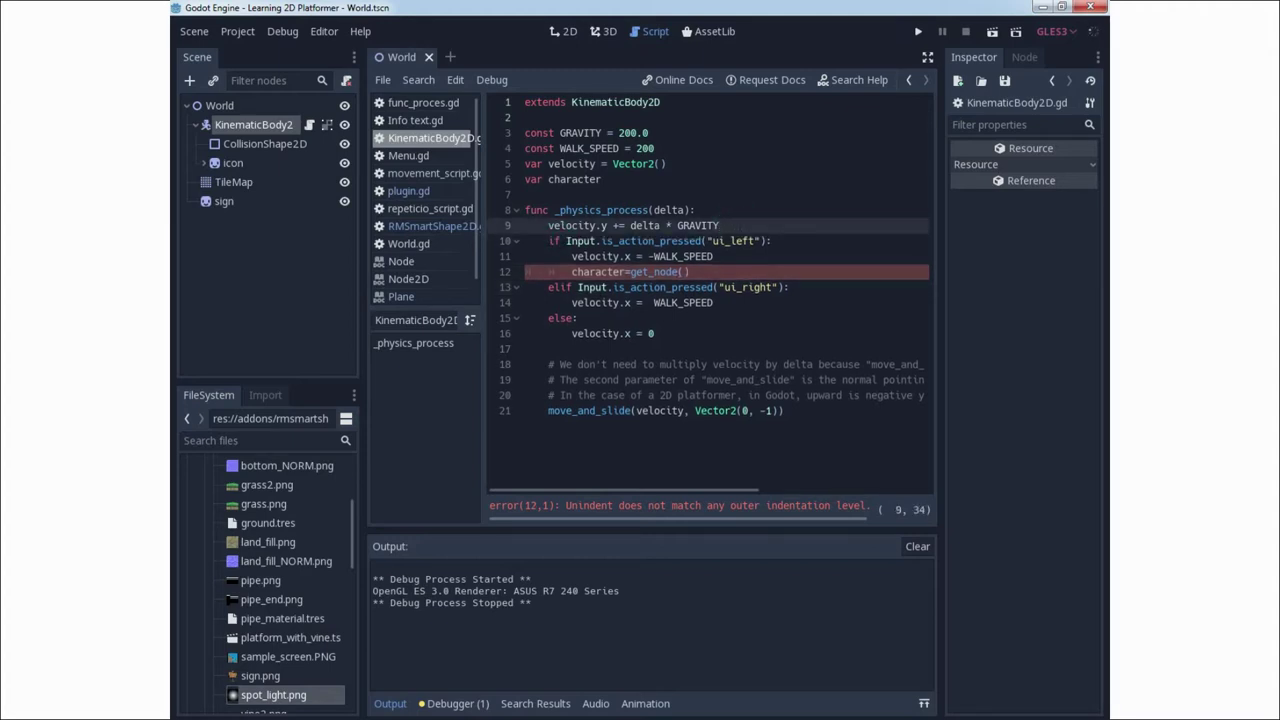
Recreate the line breaks before the velocity.y line and the ui_left condition to indent both lines more deeply
key("Home")
key("Home")
key("BackSpace")
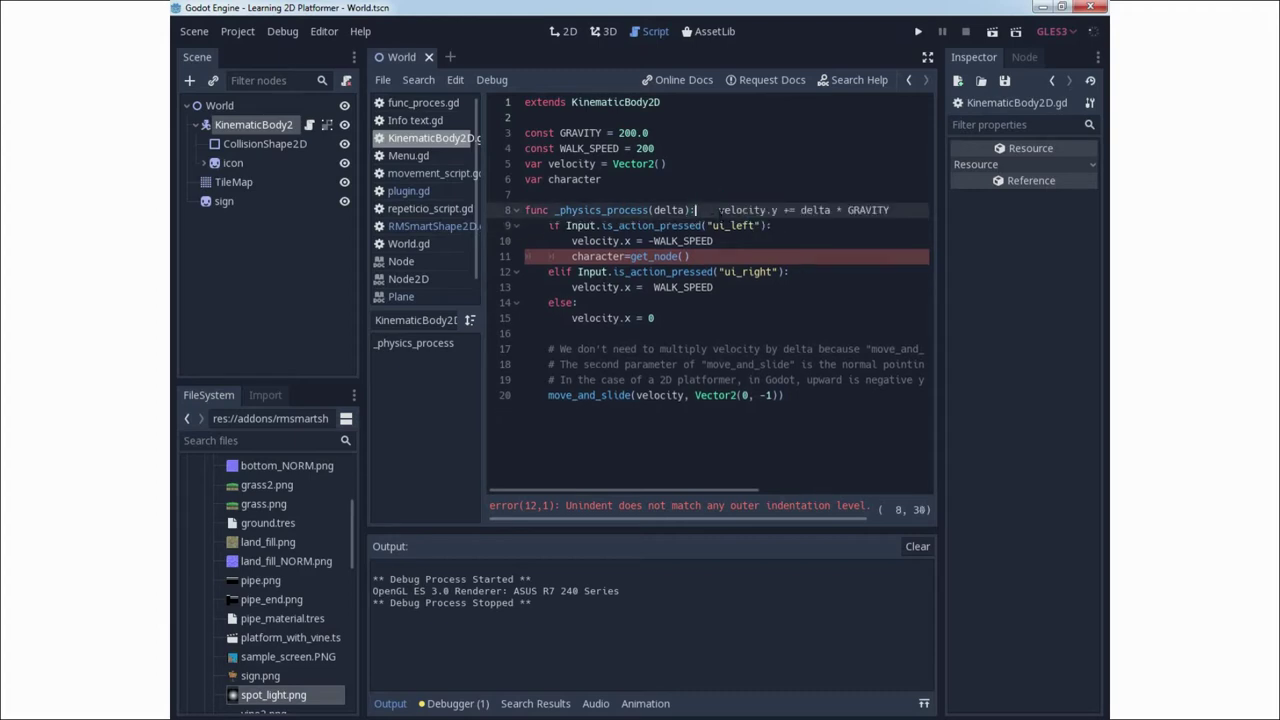
key("Return")
key("End")
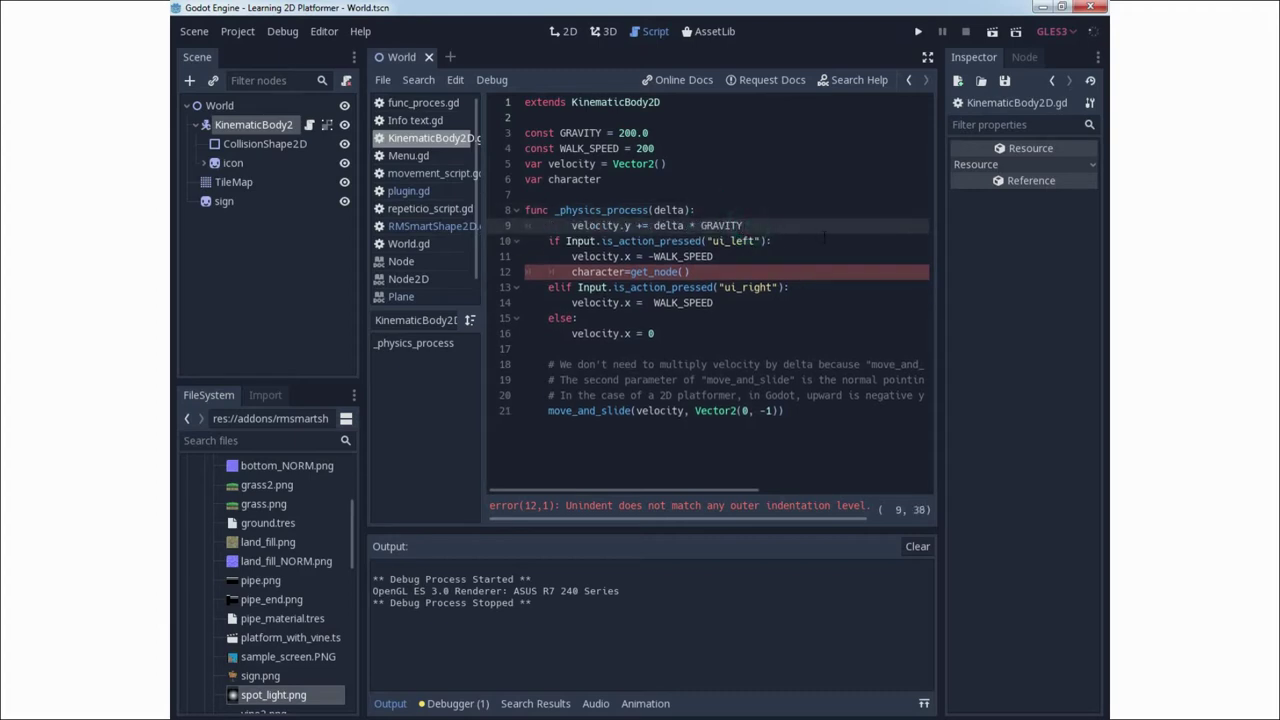
key("Delete")
key("Return")
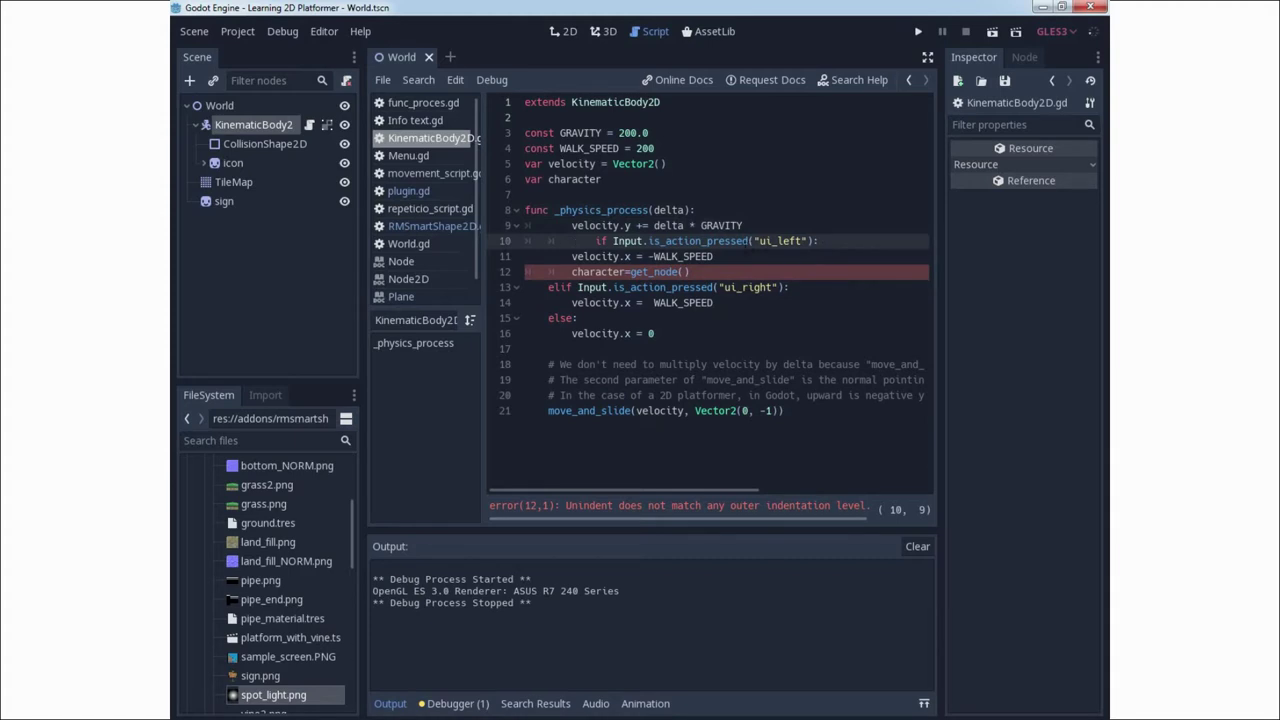
Reindent the velocity.x = -WALK_SPEED line and the character assignment below it to three tabs
left_click(812, 241)
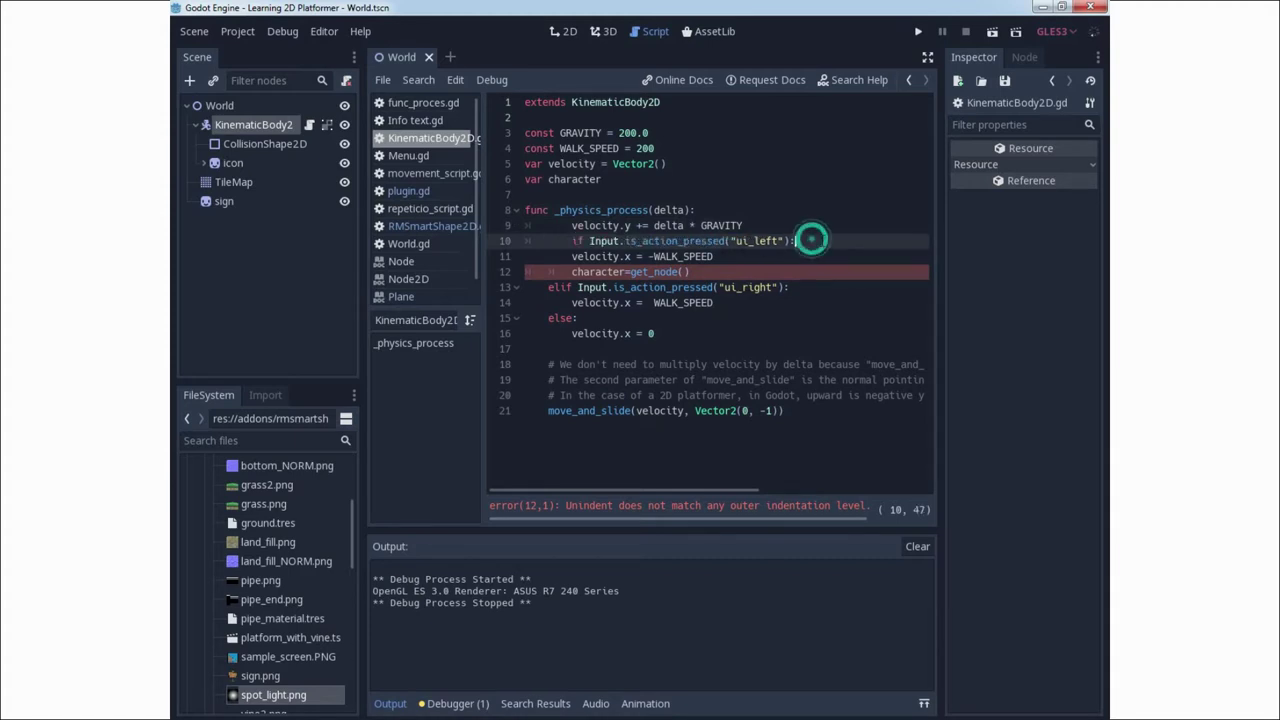
key("Return")
key("BackSpace")
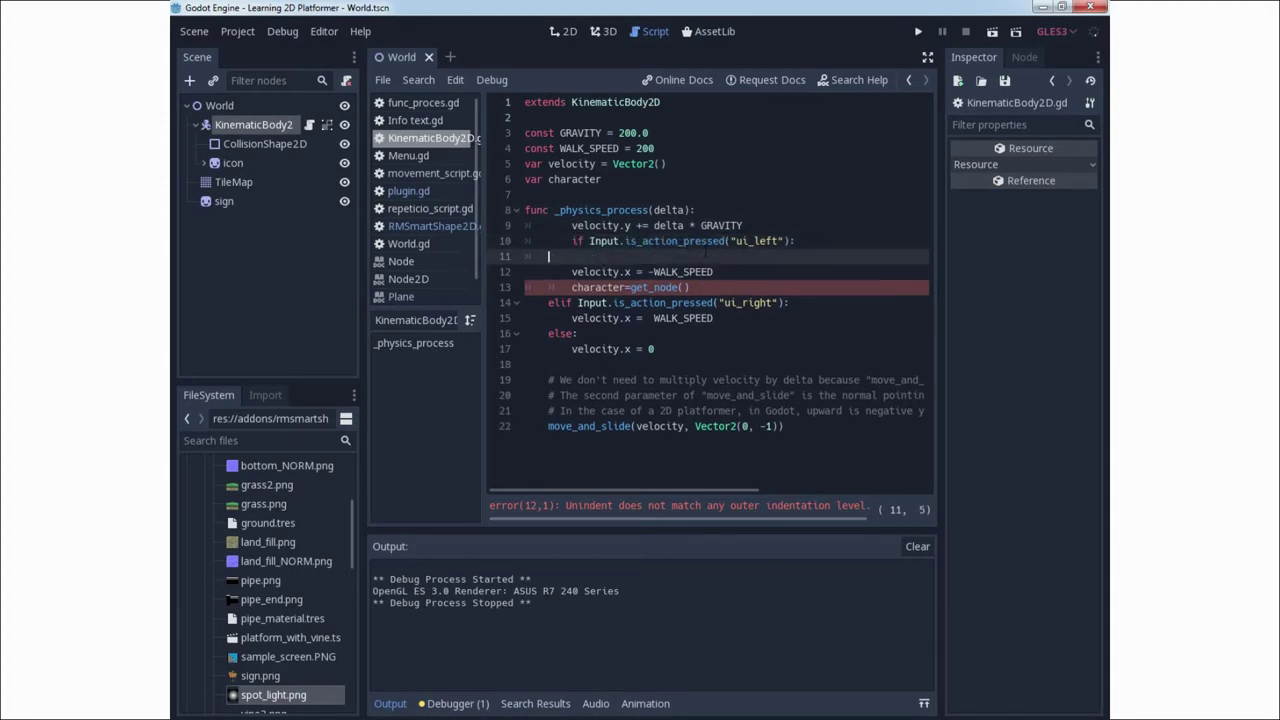
key("Delete")
key("Delete")
key("Delete")
key("BackSpace")
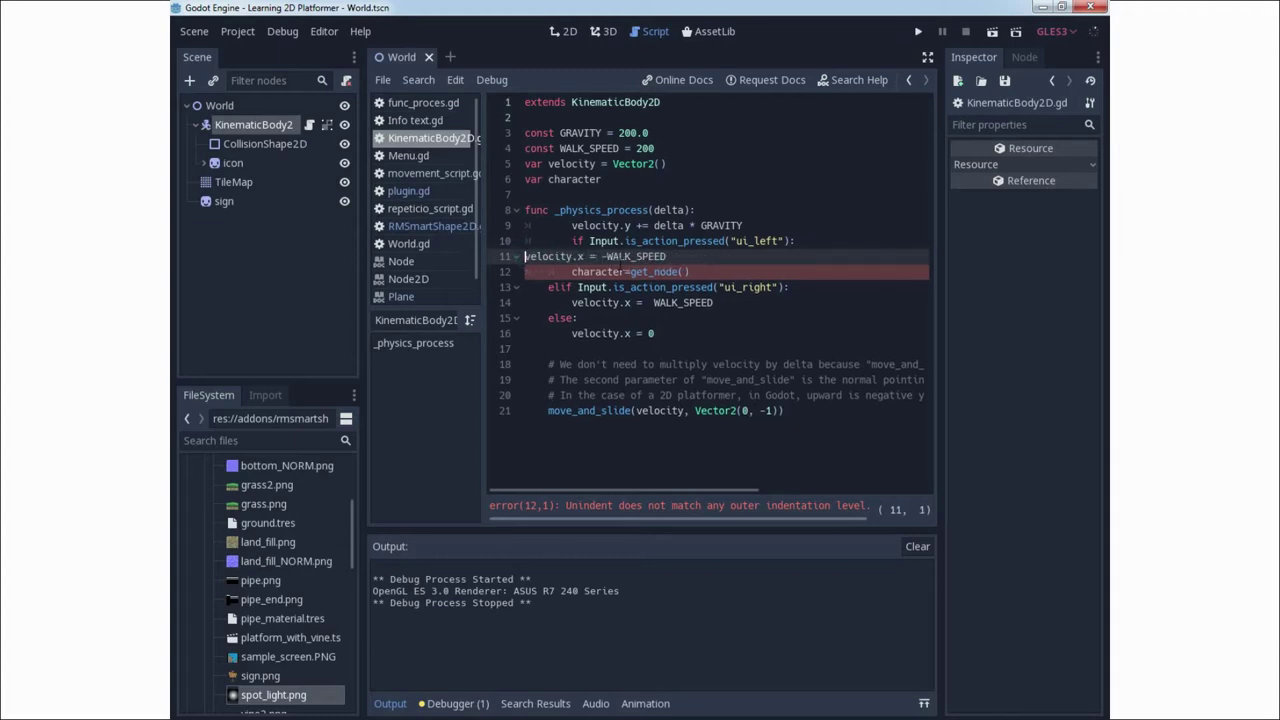
key("Tab")
key("Tab")
key("Tab")
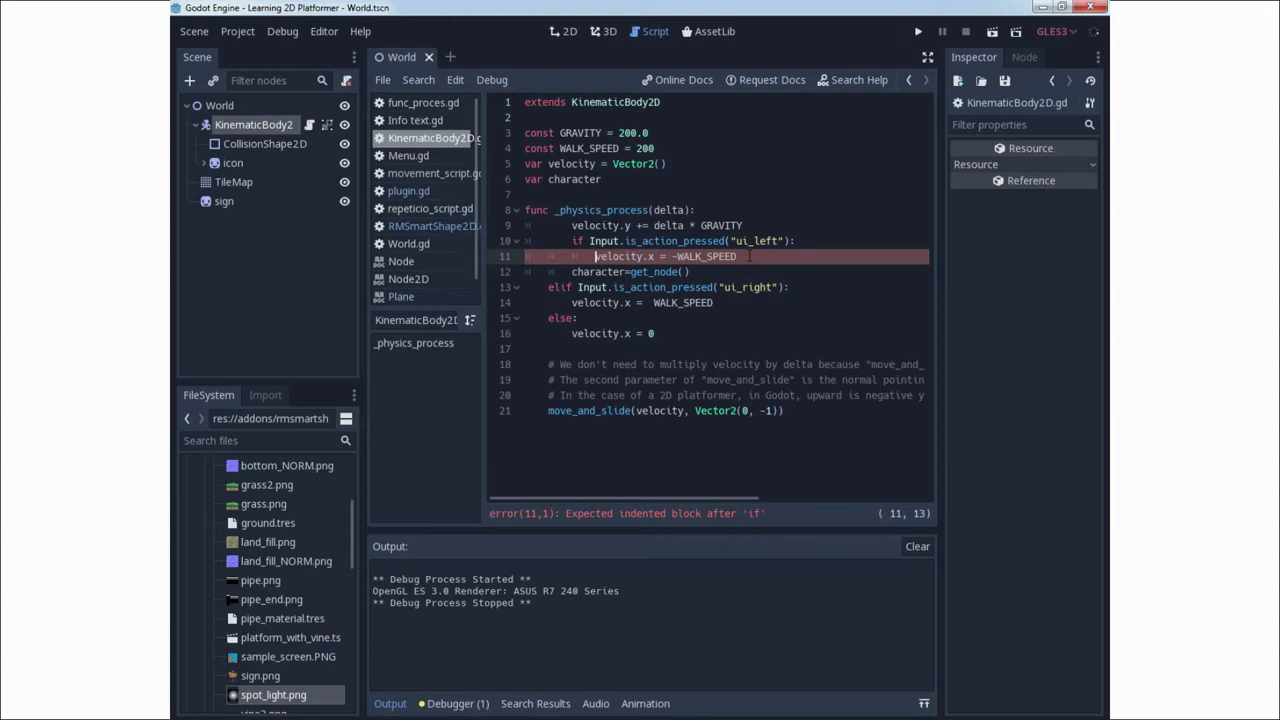
left_click(750, 256)
left_click(572, 271)
key("Tab")
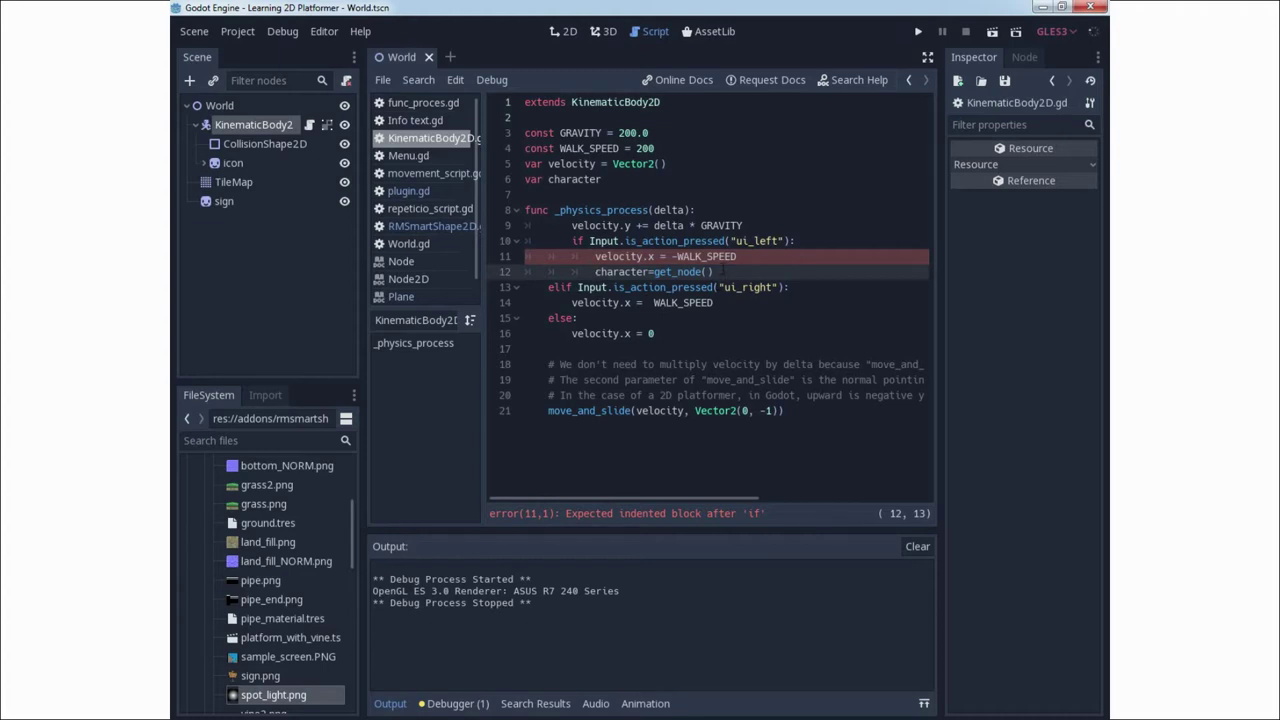
Replace get_node() with get_parent(). in the character assignment on line 12
left_click(720, 271)
key("BackSpace")
key("BackSpace")
key("BackSpace")
key("BackSpace")
key("BackSpace")
key("BackSpace")
key("BackSpace")
key("BackSpace")
key("BackSpace")
key("BackSpace")
type("get_parent().")
Try to rebuild the indentation of the velocity.x = -WALK_SPEED line under the ui_left condition
left_click(800, 242)
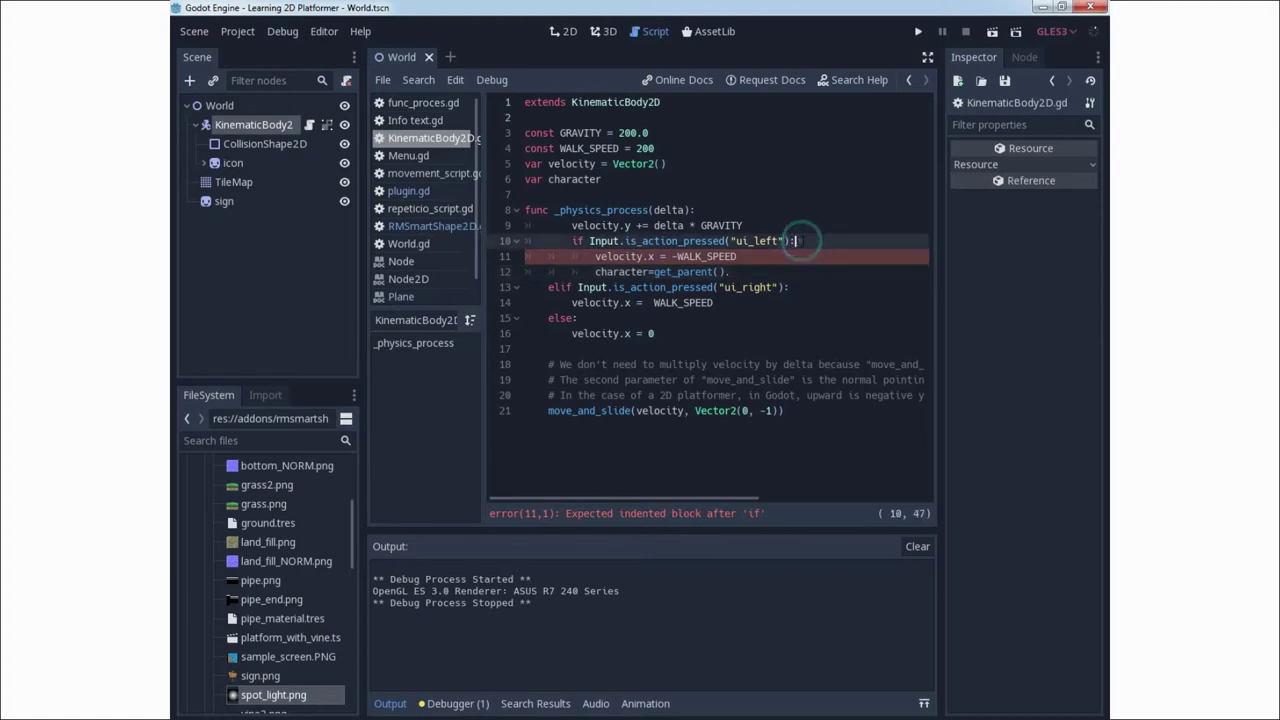
left_click(577, 258)
key("Tab")
key("Delete")
key("Delete")
key("Delete")
key("Delete")
key("Delete")
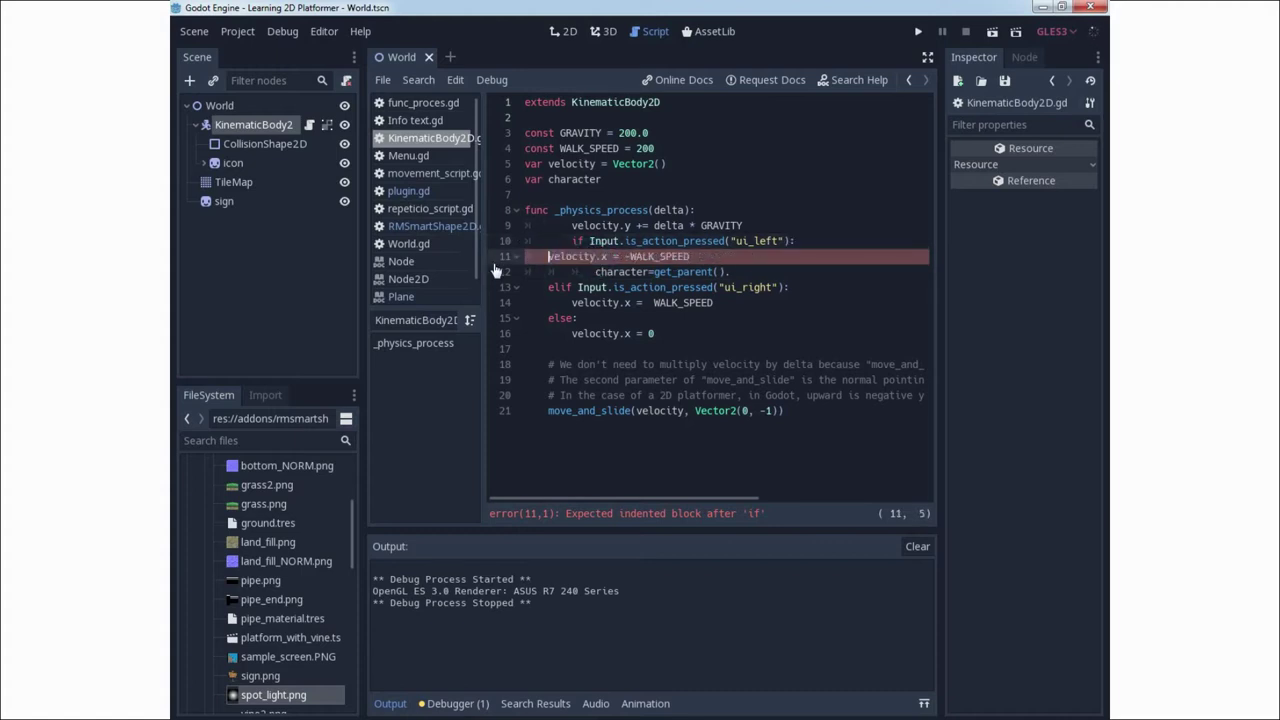
left_click(797, 241)
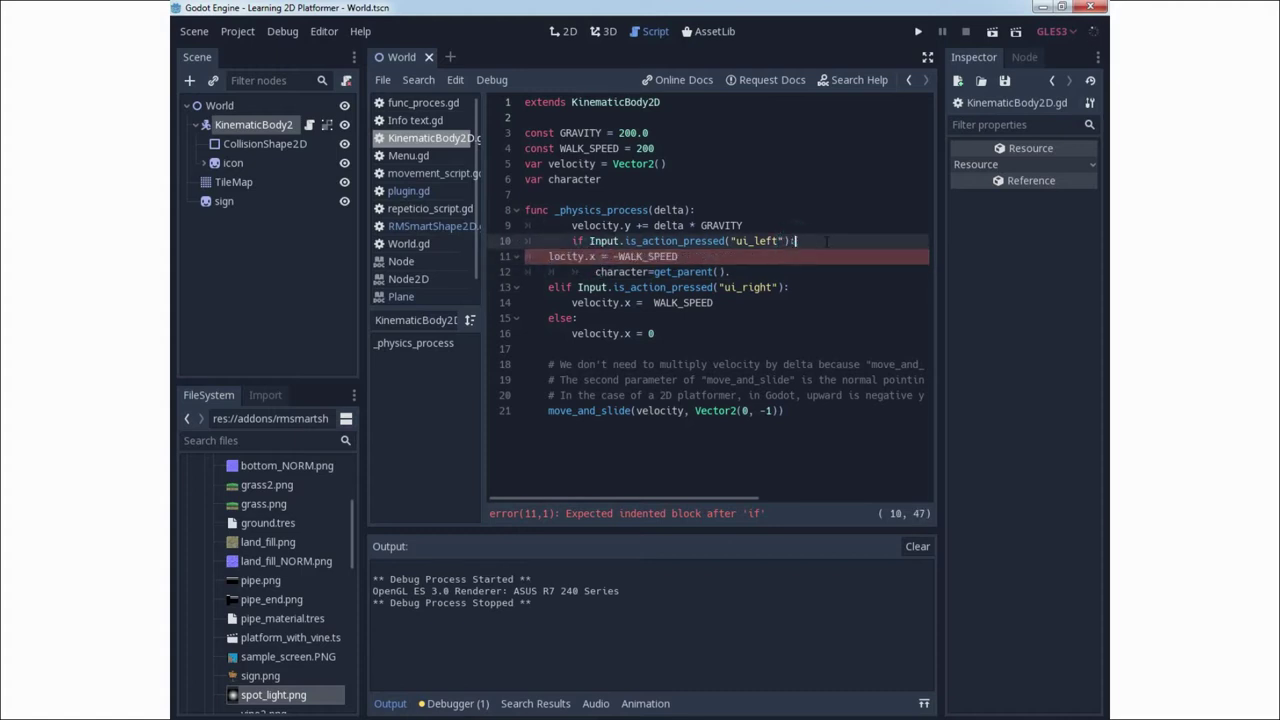
key("Delete")
key("Return")
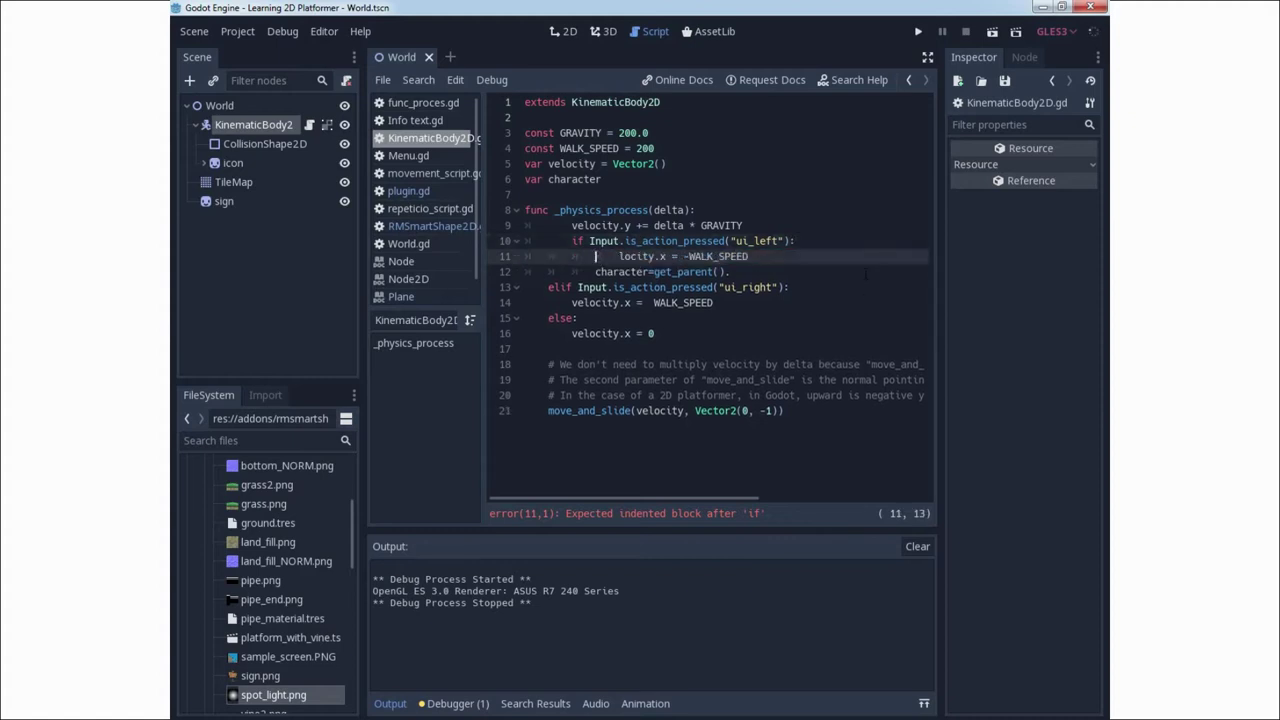
key("BackSpace")
key("Delete")
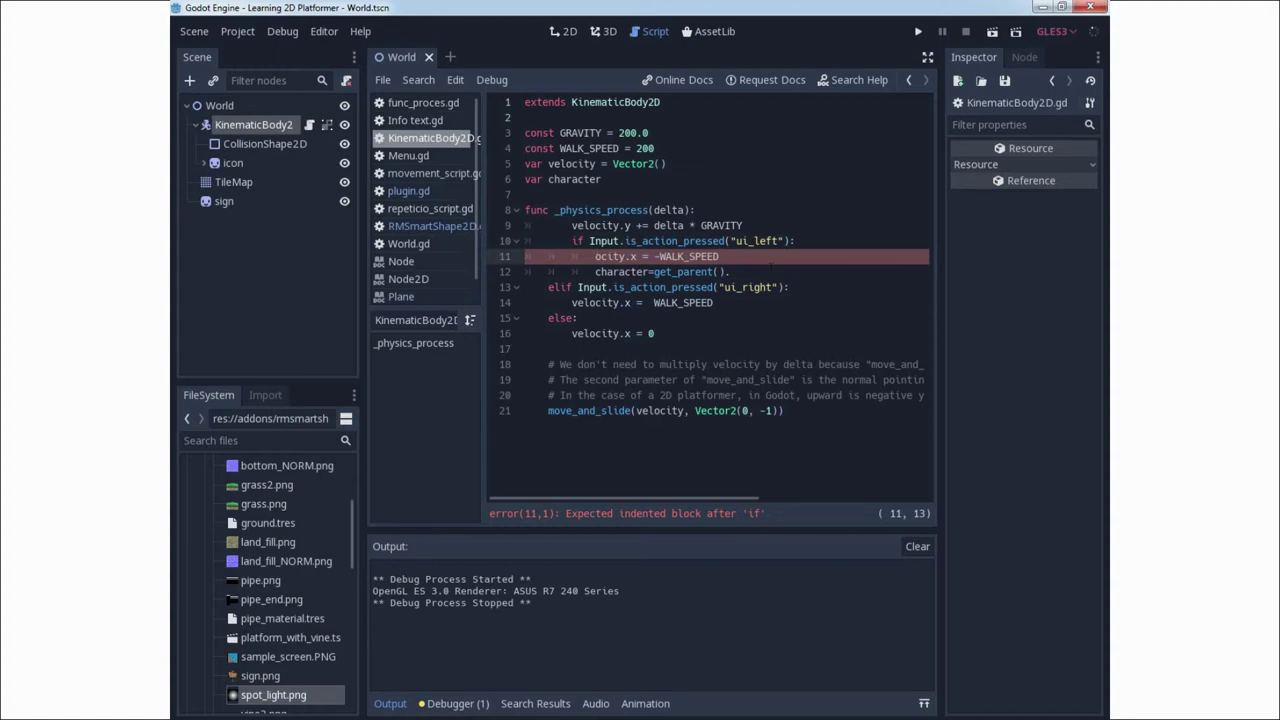
Delete the damaged velocity.x line on line 11 together with the empty line it leaves
left_click_drag(739, 258, 508, 257)
key("BackSpace")
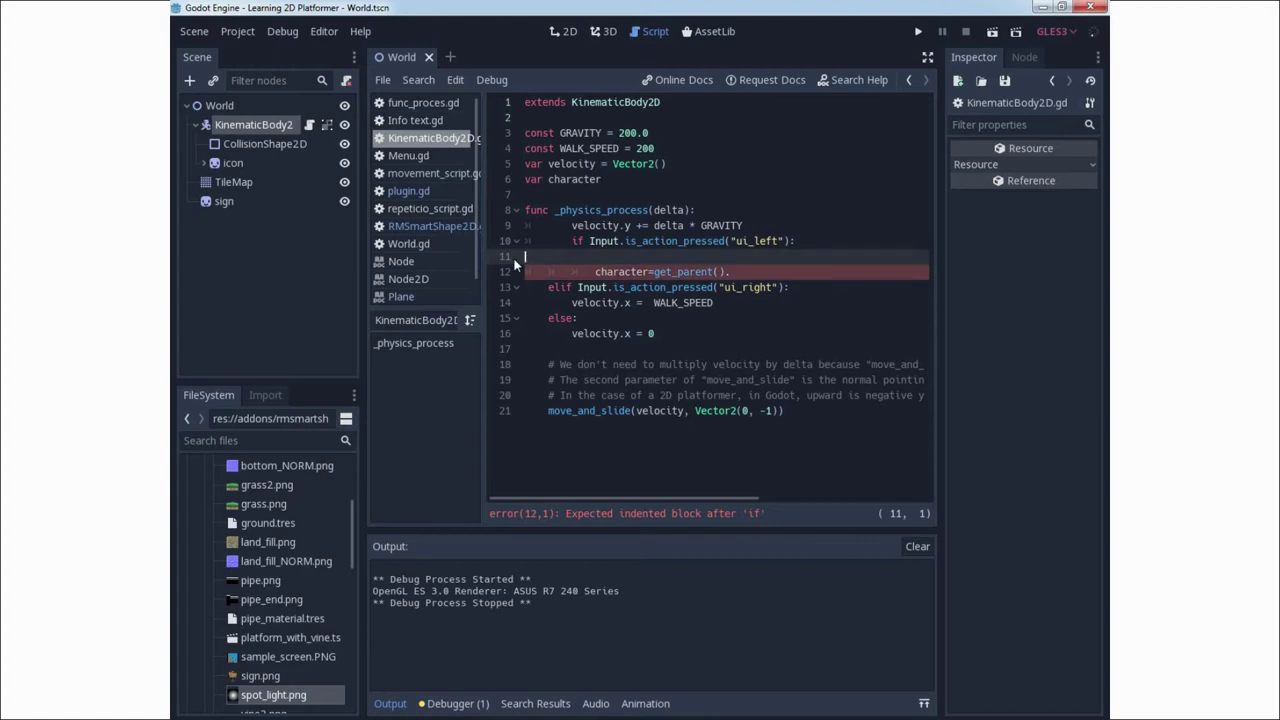
key("Tab")
key("Tab")
key("Tab")
left_click(497, 260, "shift")
key("Delete")
key("Delete")
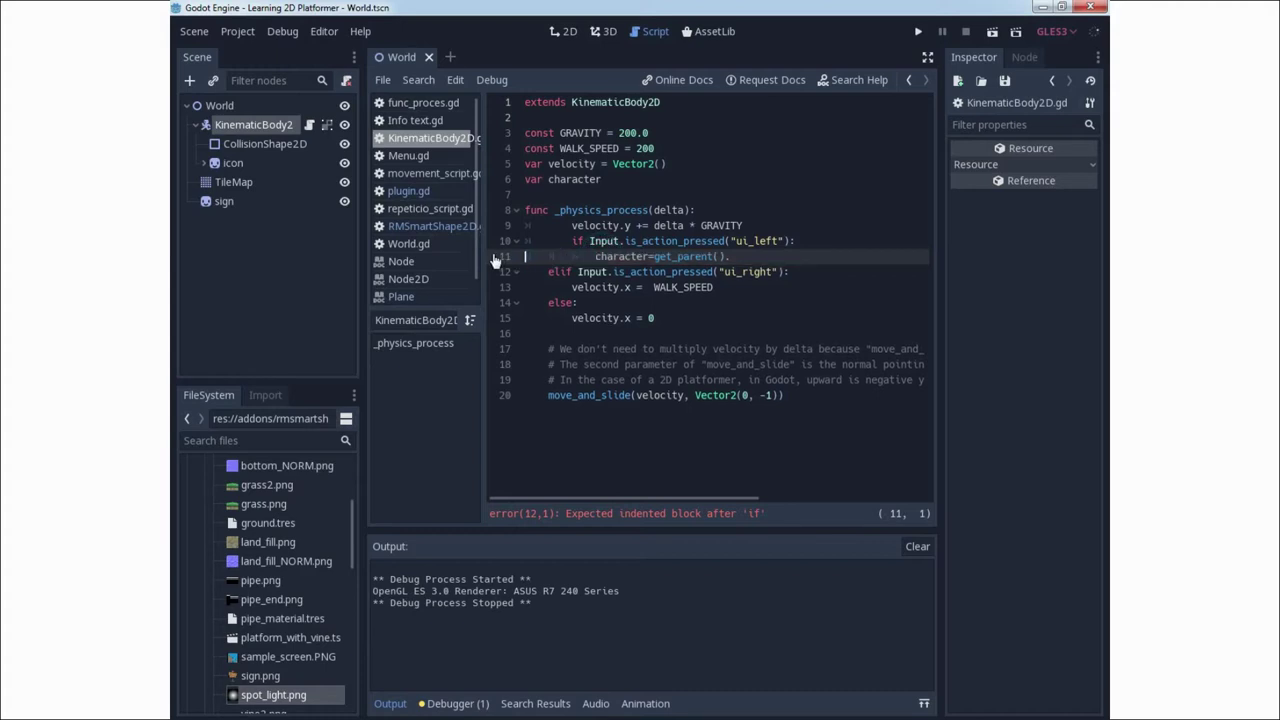
Strip the indentation of the character=get_parent(). line and reindent it with three tabs
key("Delete")
key("Delete")
key("Delete")
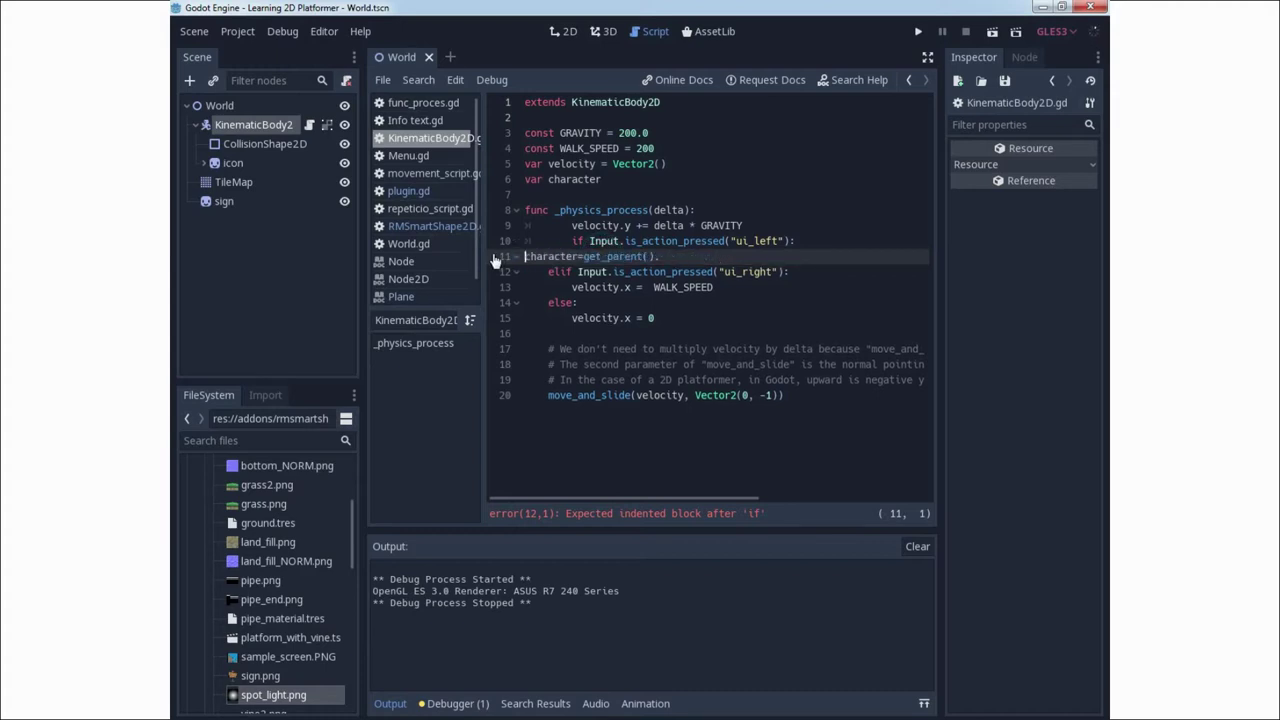
key("Tab")
key("Tab")
key("Tab")
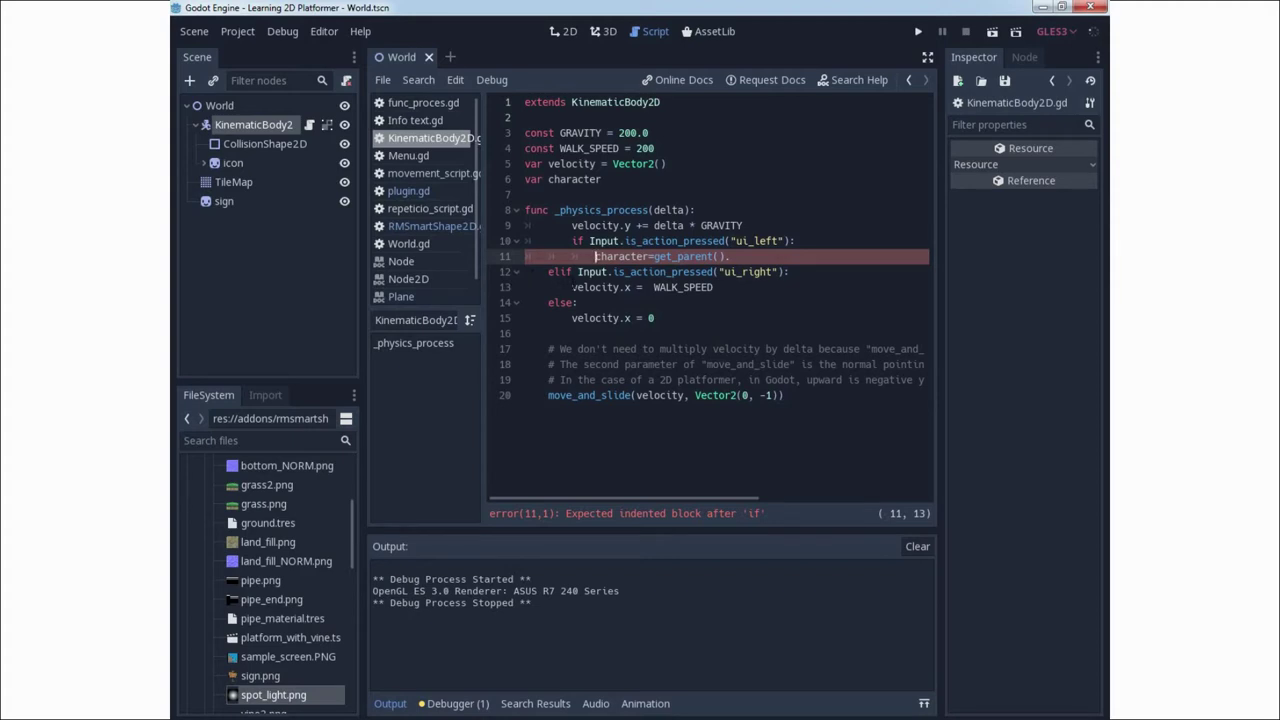
Replace the indentation of the ui_right elif line with a single tab
left_click(503, 276)
key("Tab")
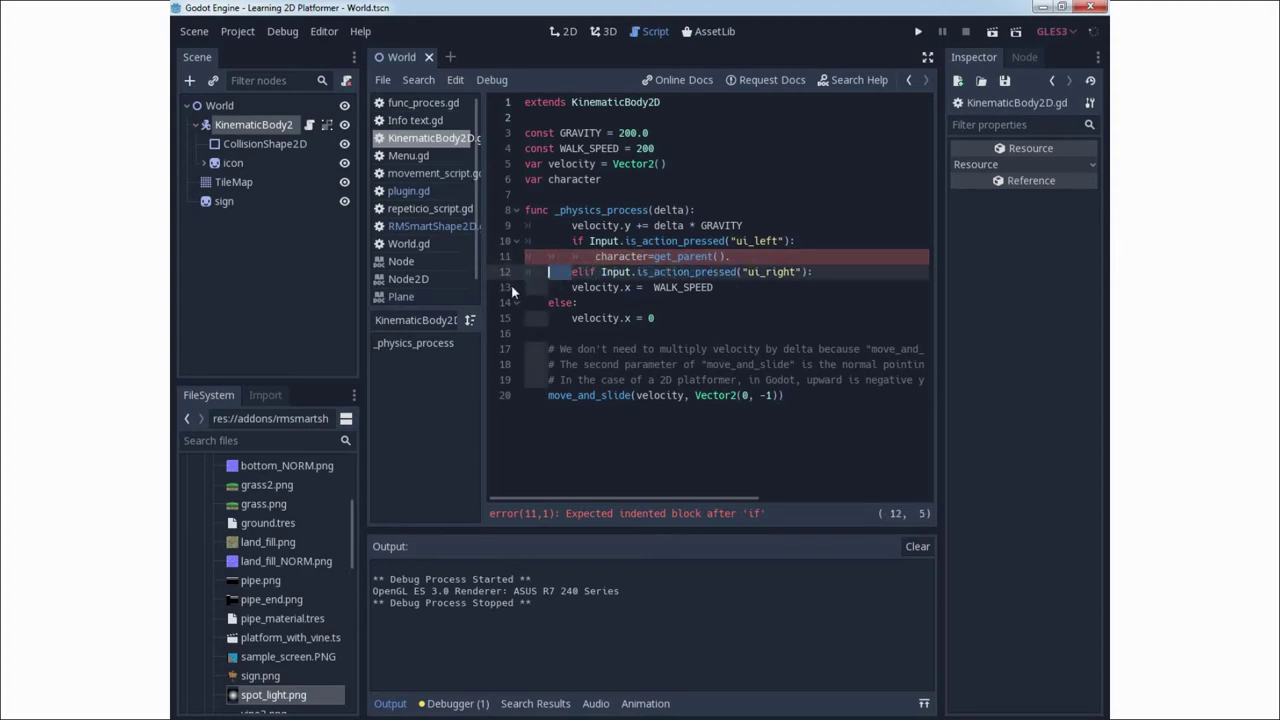
key("BackSpace")
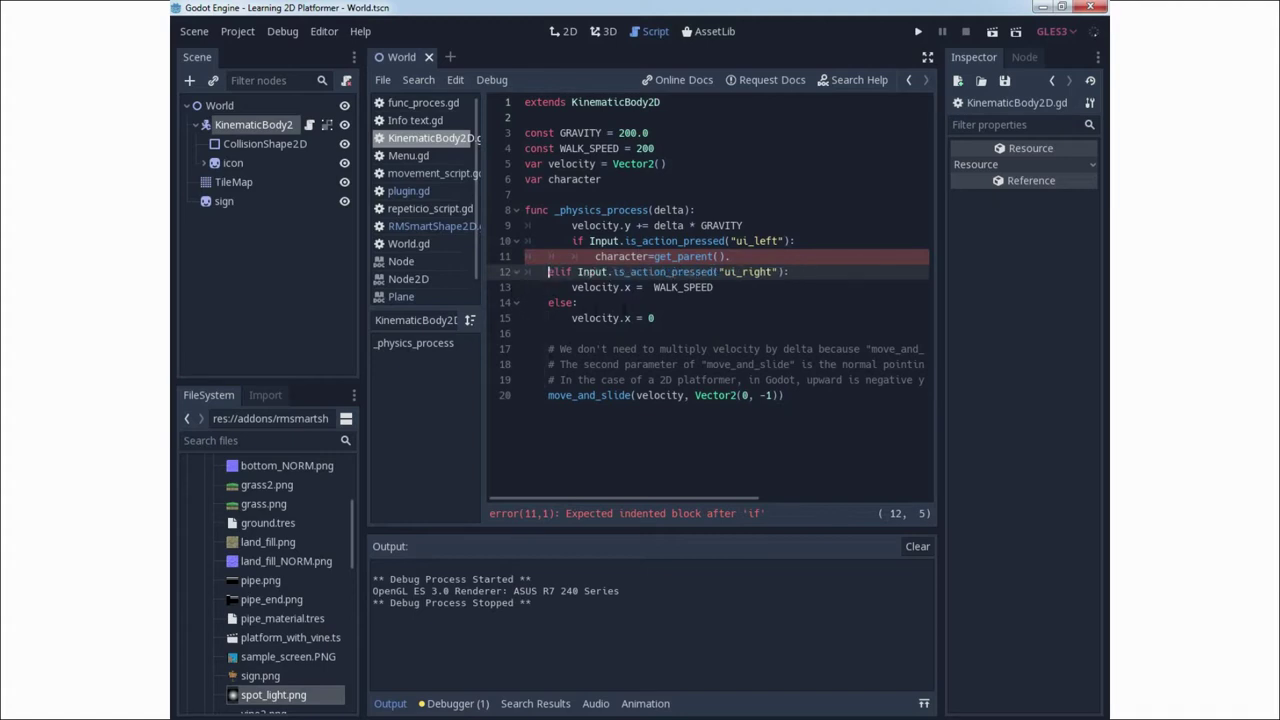
Erase the character assignment on line 11, back to the end of "ui_left" in the condition above
left_click(758, 256)
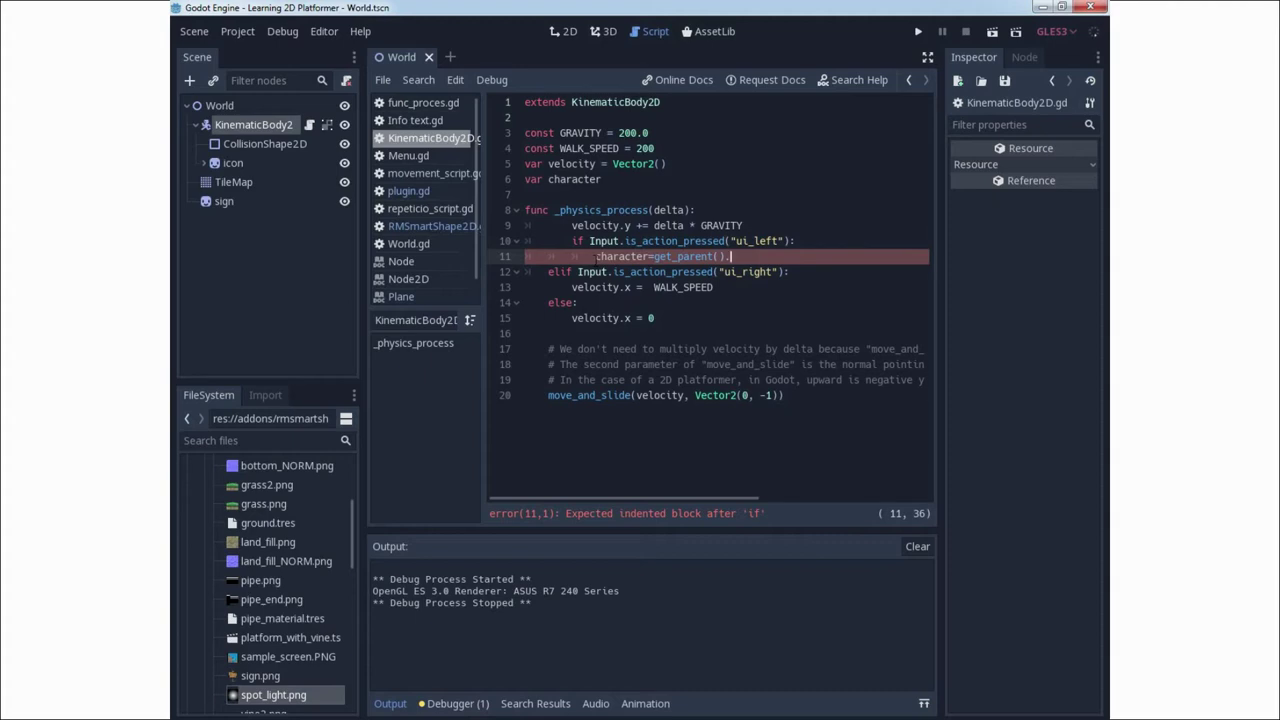
key("BackSpace")
key("BackSpace")
key("BackSpace")
key("BackSpace")
key("BackSpace")
key("BackSpace")
key("BackSpace")
key("BackSpace")
key("BackSpace")
key("BackSpace")
key("BackSpace")
key("BackSpace")
key("BackSpace")
type("ge")
key("BackSpace")
key("BackSpace")
key("BackSpace")
key("BackSpace")
key("BackSpace")
key("BackSpace")
key("BackSpace")
key("BackSpace")
key("BackSpace")
key("BackSpace")
key("BackSpace")
key("BackSpace")
key("BackSpace")
key("BackSpace")
key("BackSpace")
key("BackSpace")
key("BackSpace")
key("BackSpace")
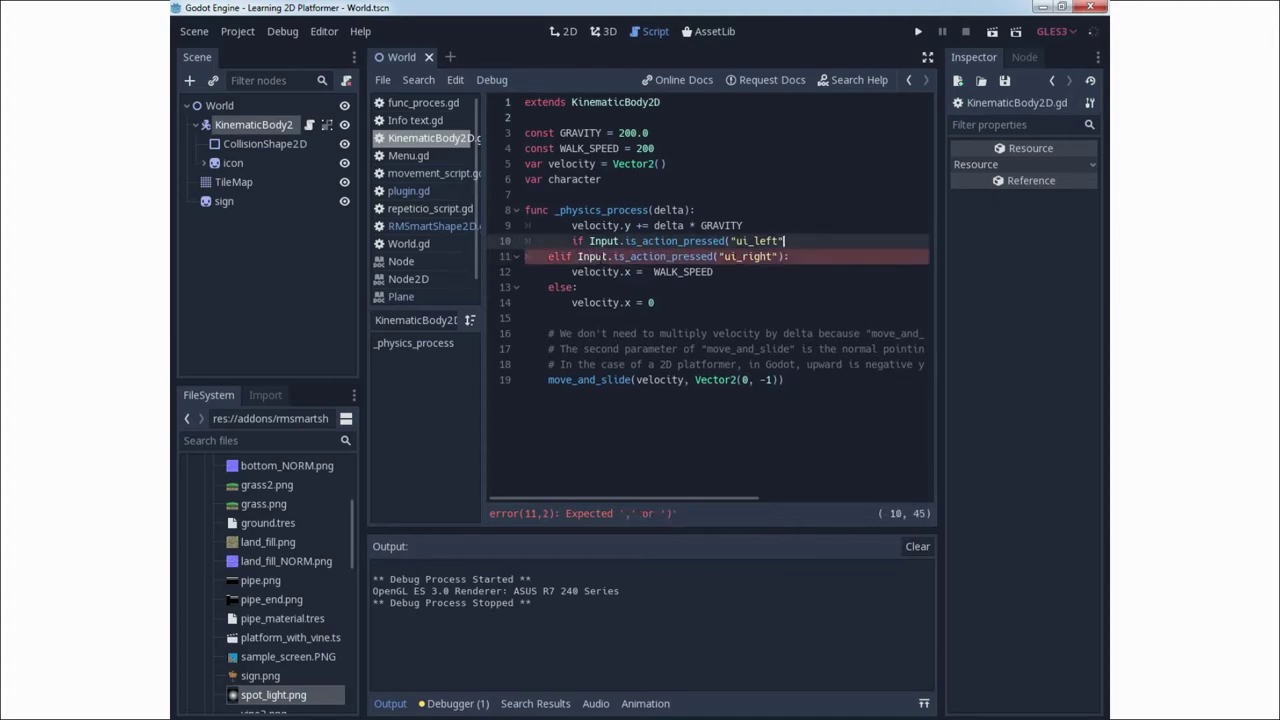
Close the ui_left condition with "):" and add pass on line 11, followed by an empty line without indentation
type("):")
key("Return")
type("pass")
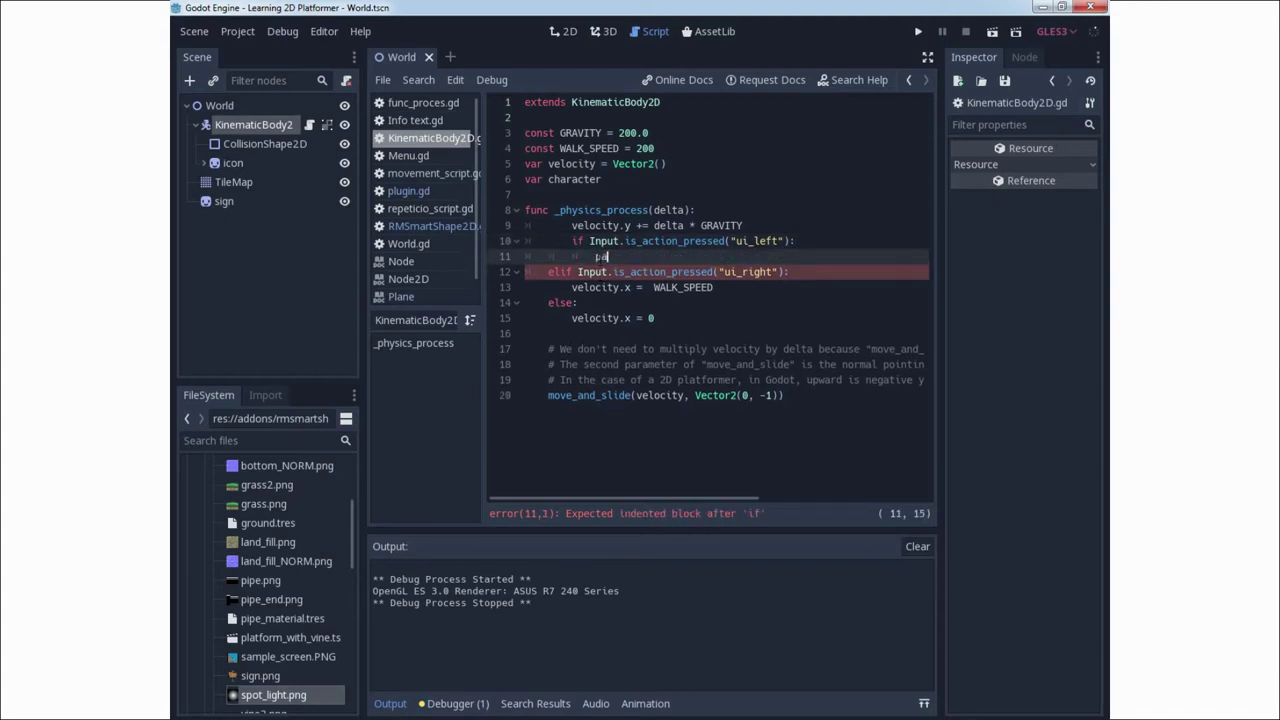
key("Return")
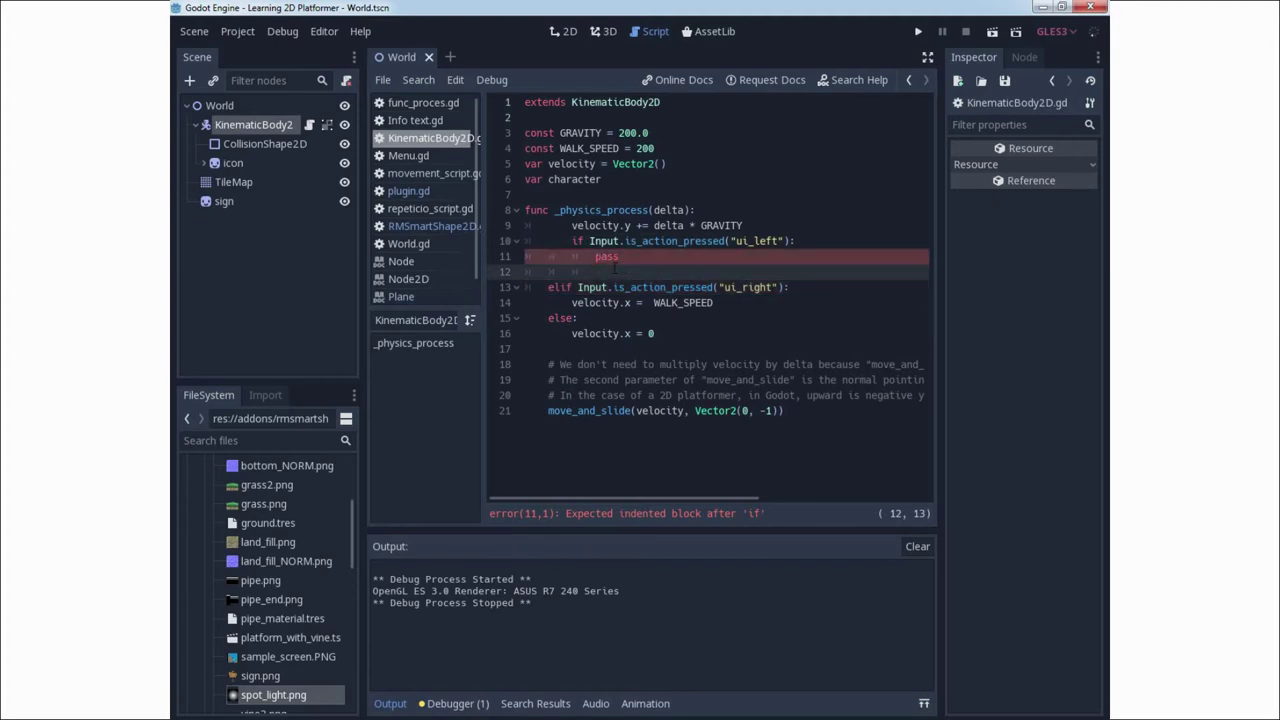
left_click_drag(615, 267, 509, 267)
key("BackSpace")
Replace the indentation of the velocity.y line and the ui_left condition with one tab each
left_click_drag(571, 225, 524, 225)
key("BackSpace")
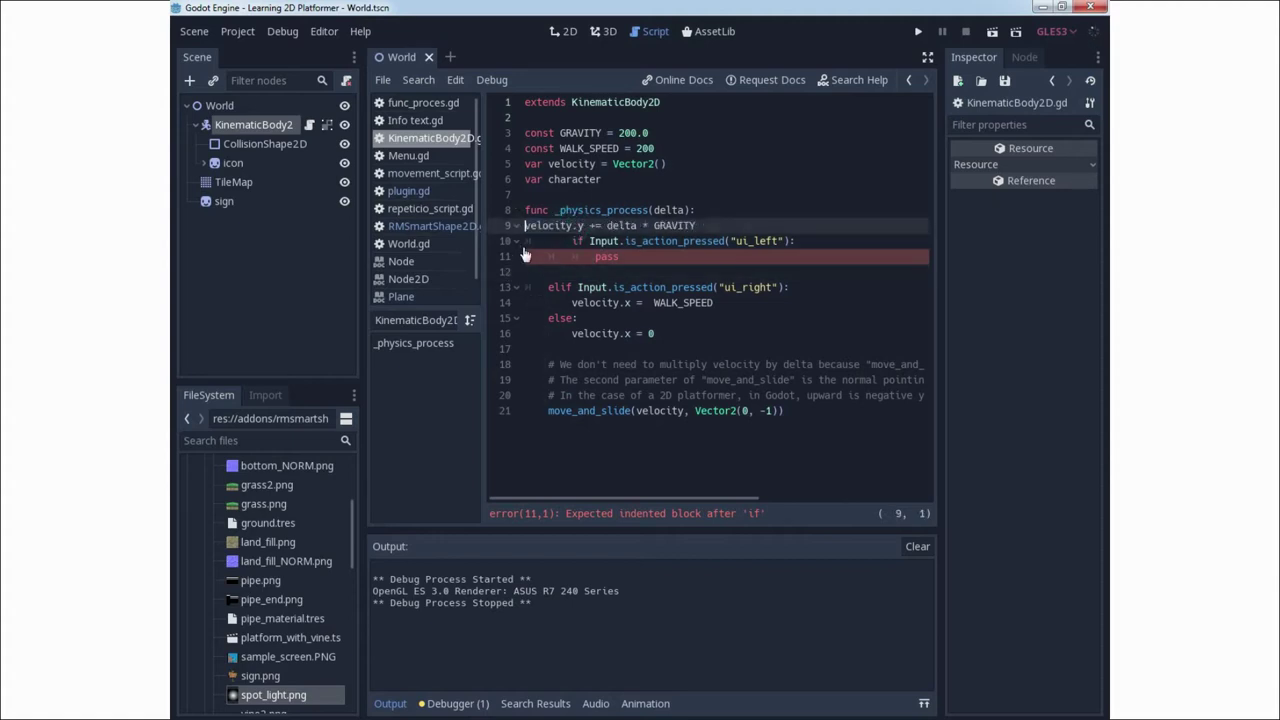
key("Tab")
left_click_drag(572, 241, 510, 243)
key("BackSpace")
key("Tab")
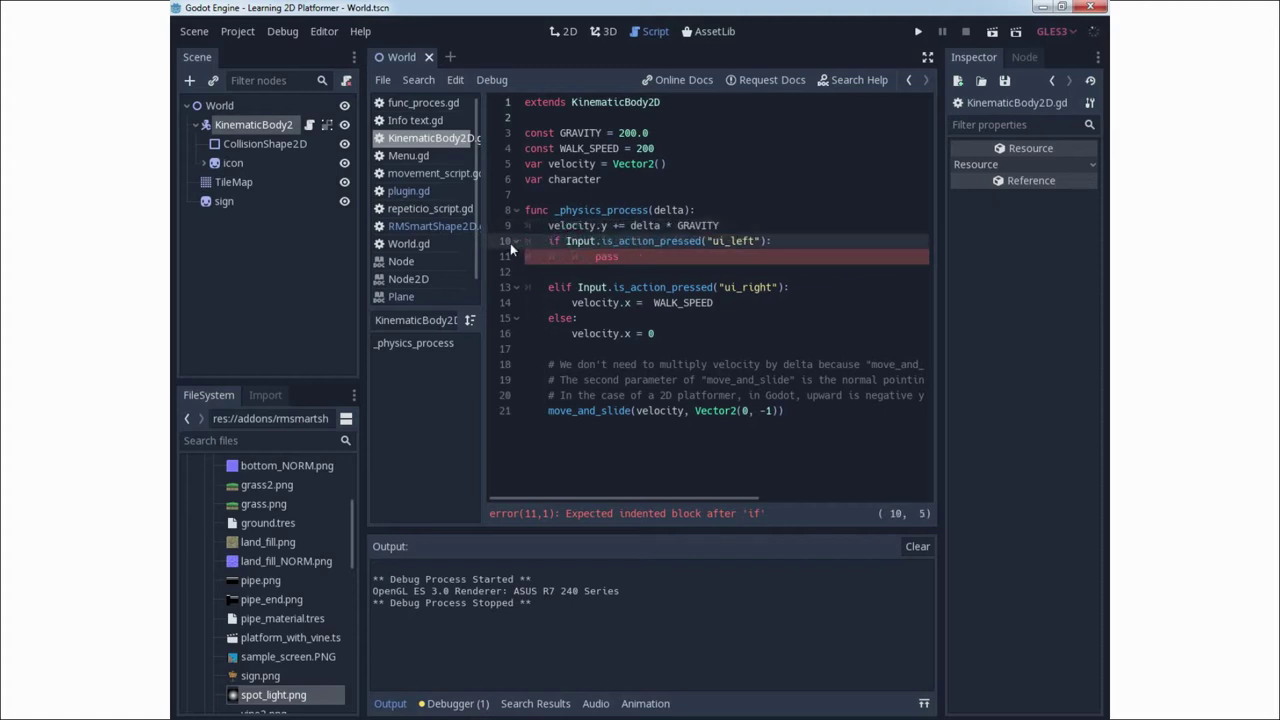
Reindent the pass statement with two tabs and remove the blank line before the elif
left_click(594, 257)
left_click_drag(594, 257, 508, 260)
key("BackSpace")
key("Tab")
key("Tab")
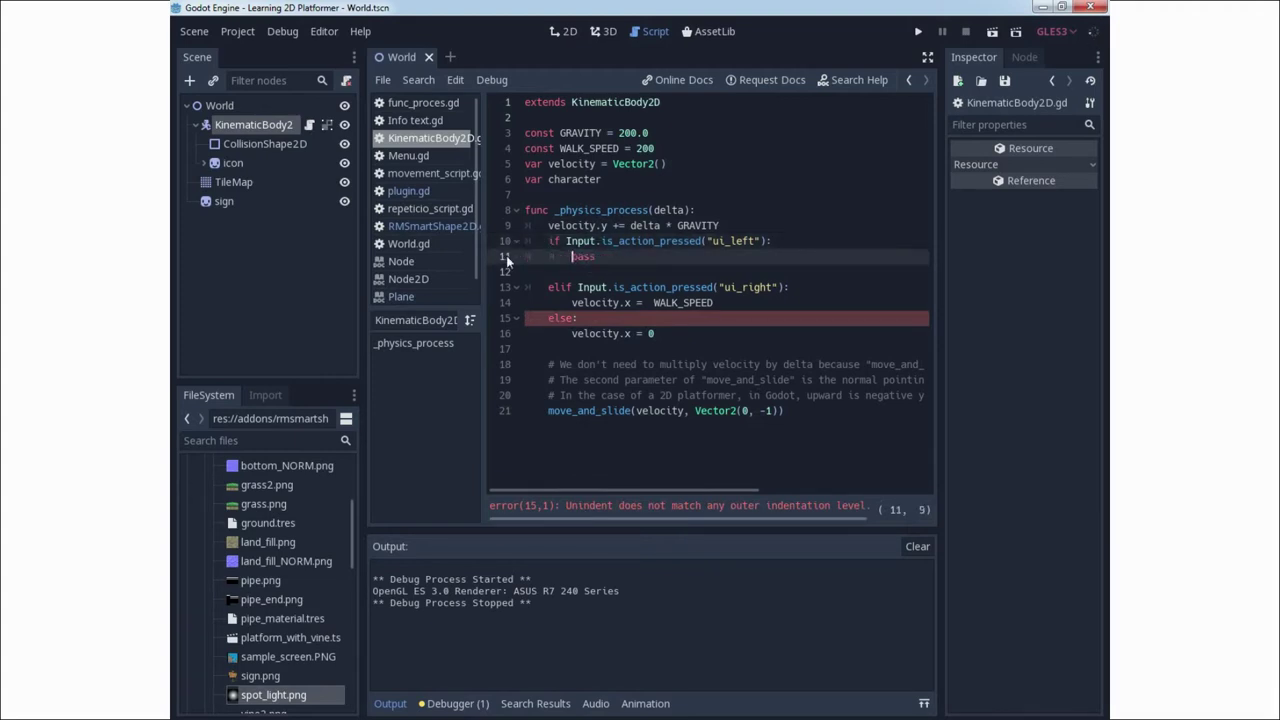
left_click(575, 271)
key("Delete")
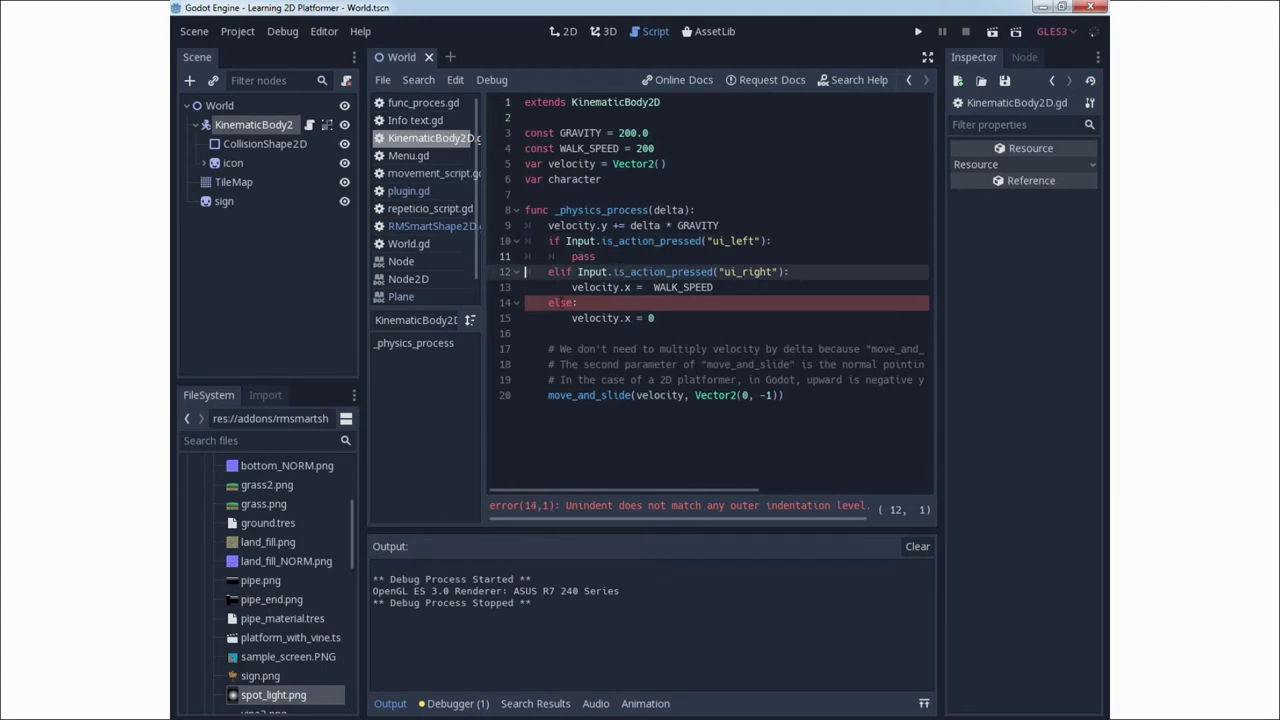
Replace the indentation of the velocity.x = 0 line and the else line with one tab each
left_click(543, 320)
left_click_drag(566, 319, 510, 322)
key("BackSpace")
key("Tab")
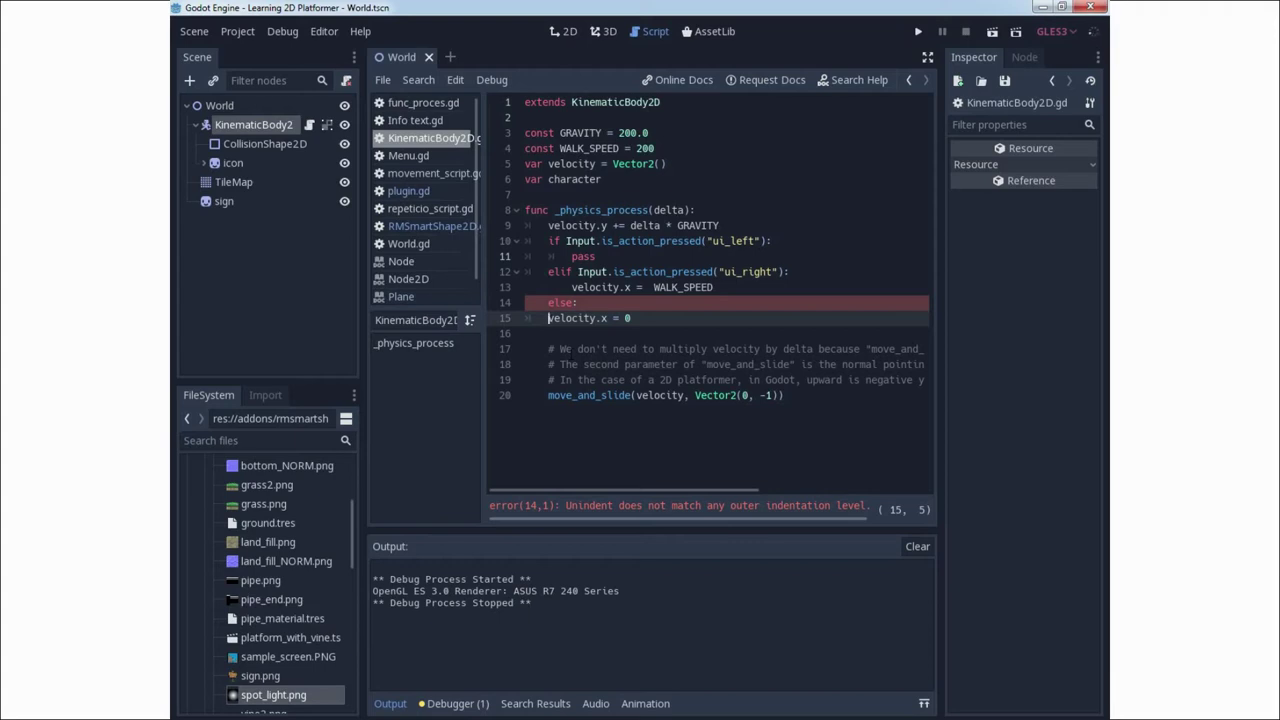
left_click(548, 302)
key("Tab")
key("BackSpace")
left_click(600, 302)
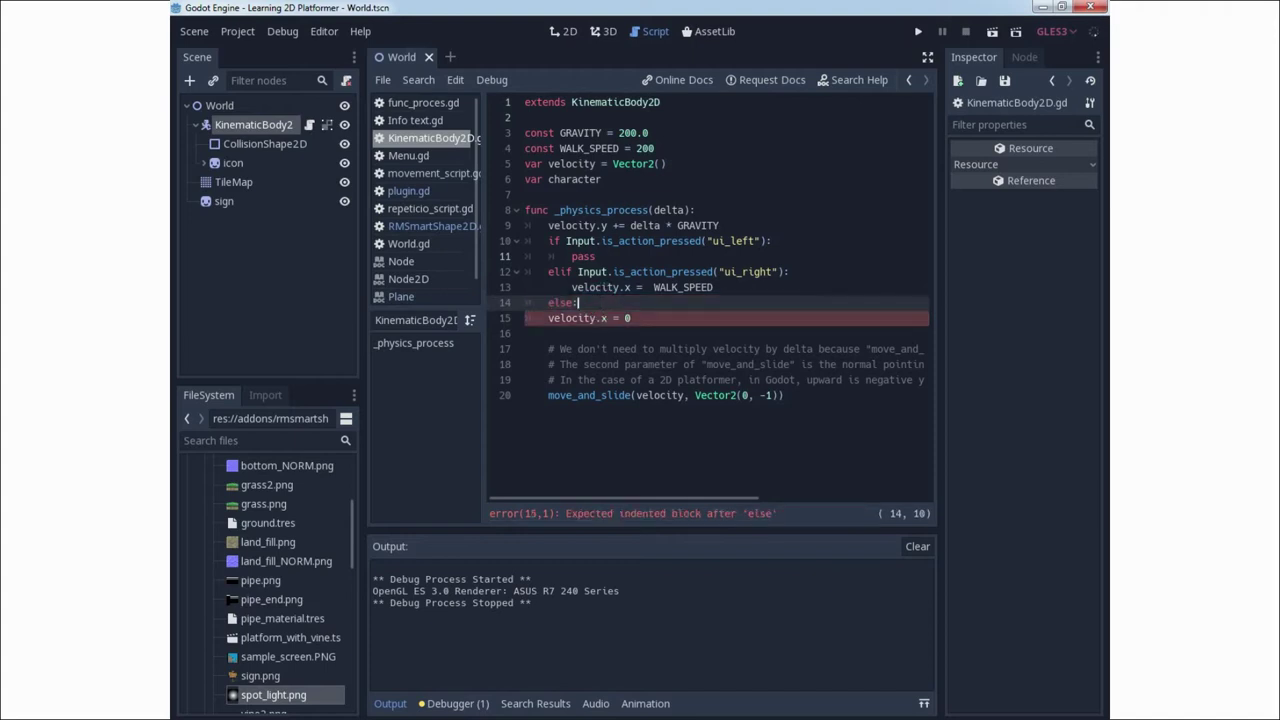
Reindent the velocity.x assignments under the elif and else branches with two tabs each
left_click(567, 288)
key("BackSpace")
key("BackSpace")
key("BackSpace")
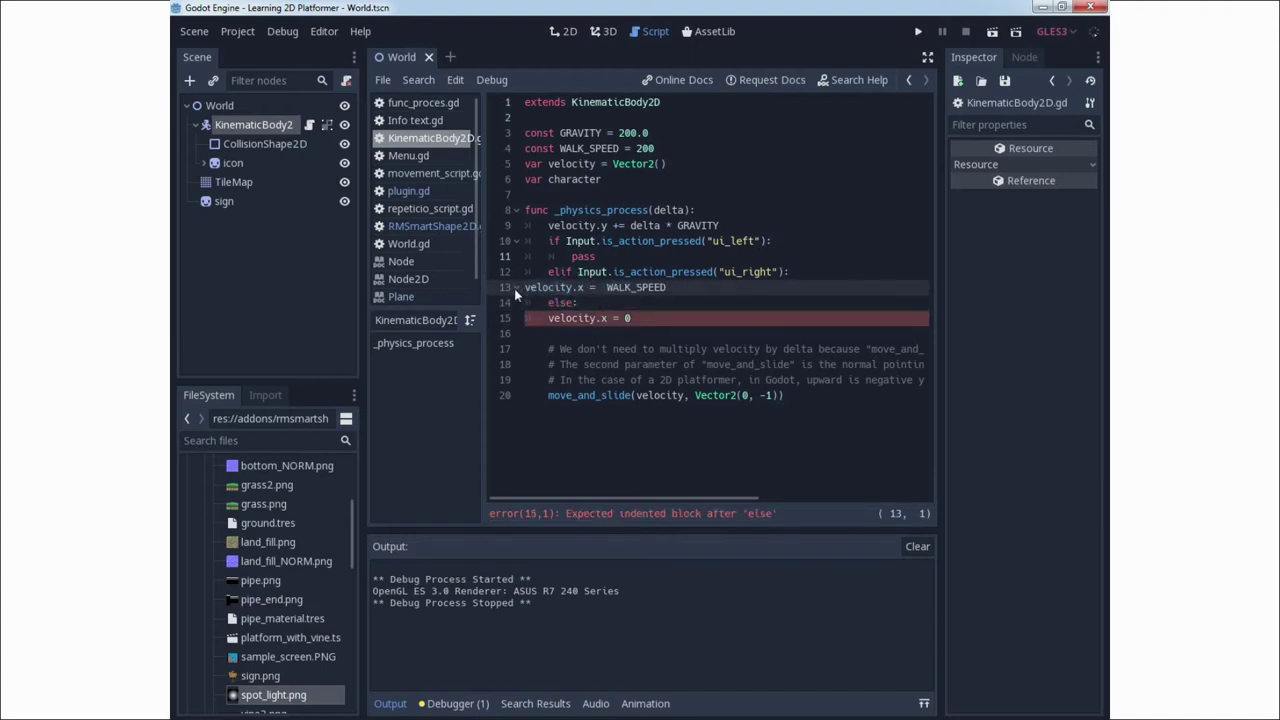
key("Tab")
key("Tab")
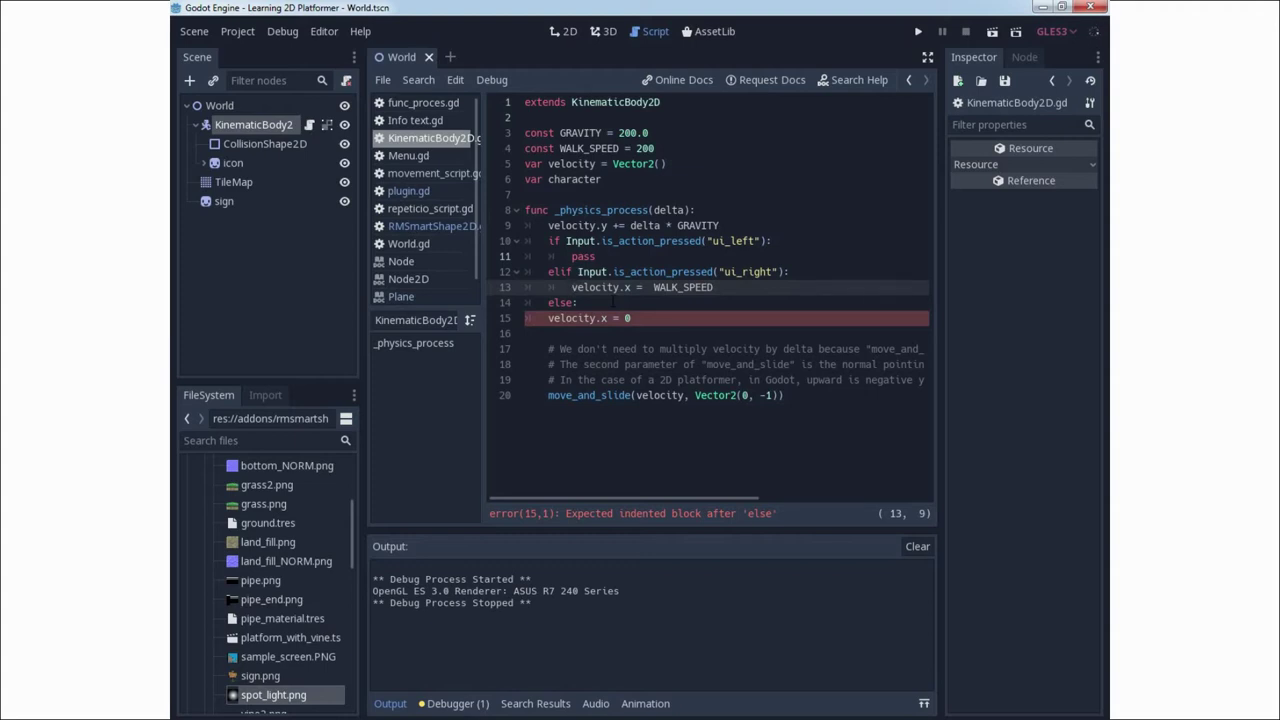
left_click(548, 318)
key("Tab")
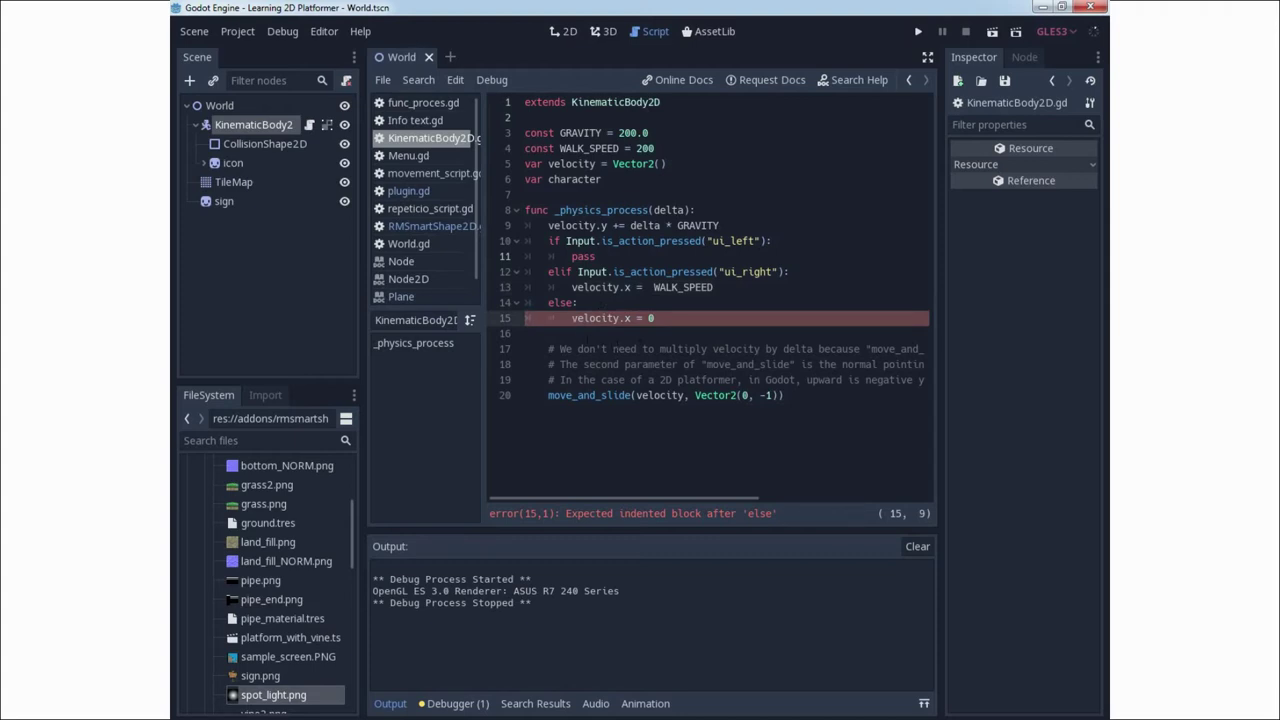
left_click(589, 334)
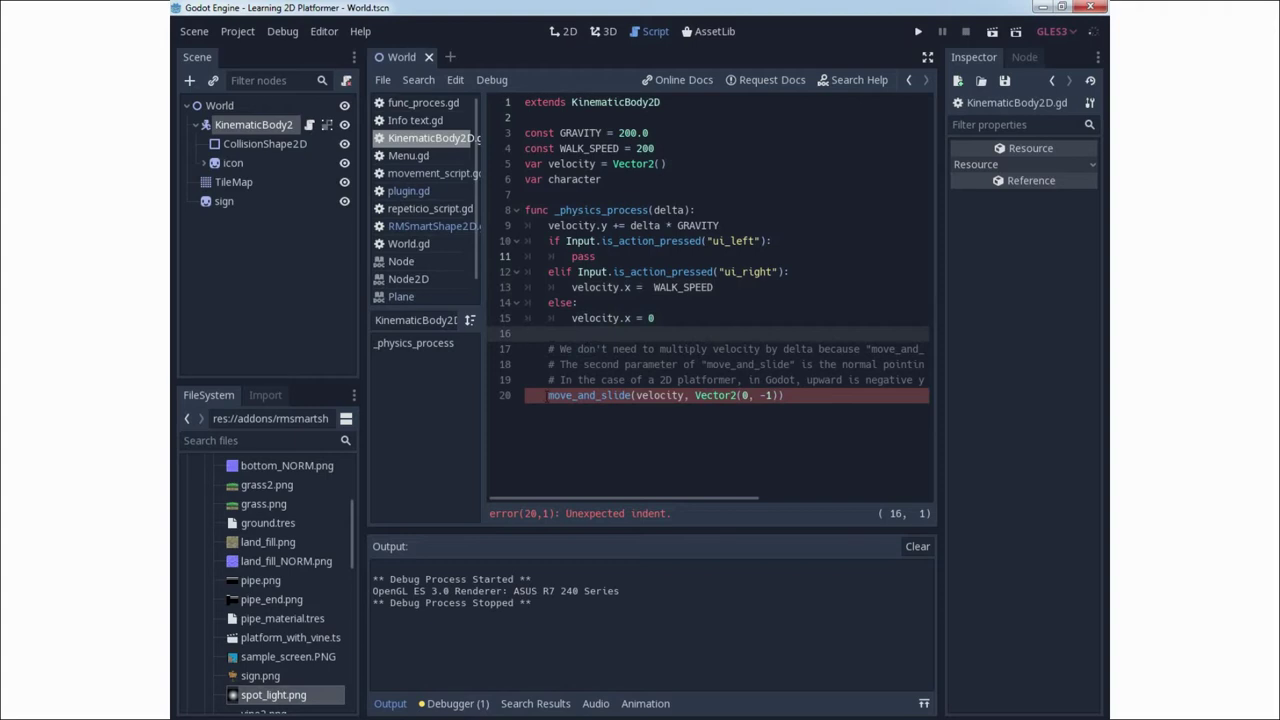
Indent the move_and_slide line with a single tab and remove the blank line above the comments
left_click(515, 396)
key("shift+Tab")
key("Tab")
key("Tab")
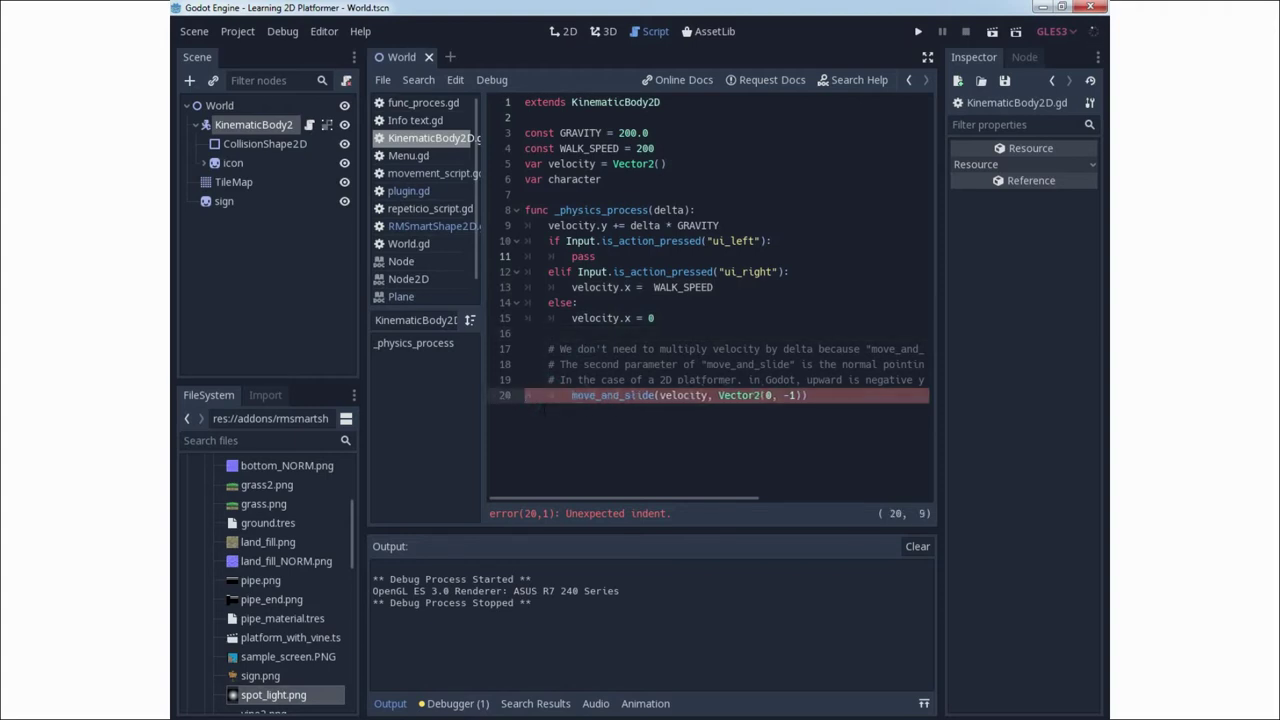
key("shift+Tab")
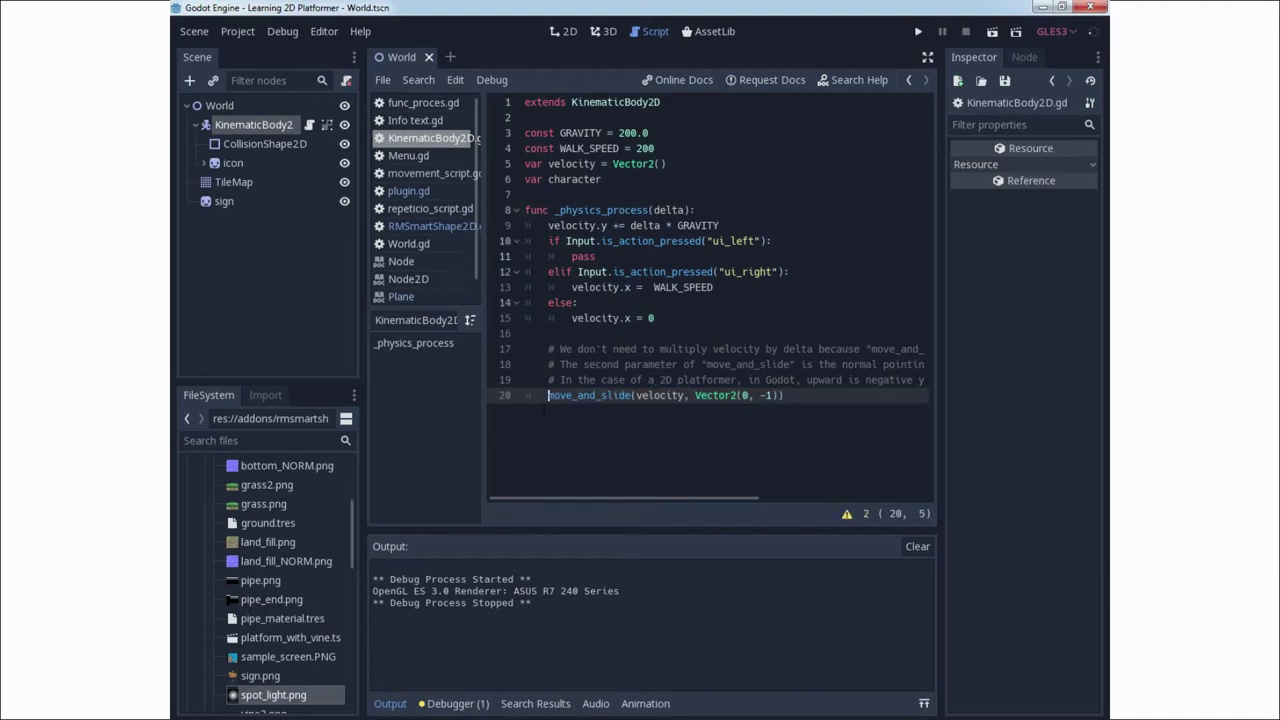
left_click(800, 395)
left_click(518, 331)
key("Delete")
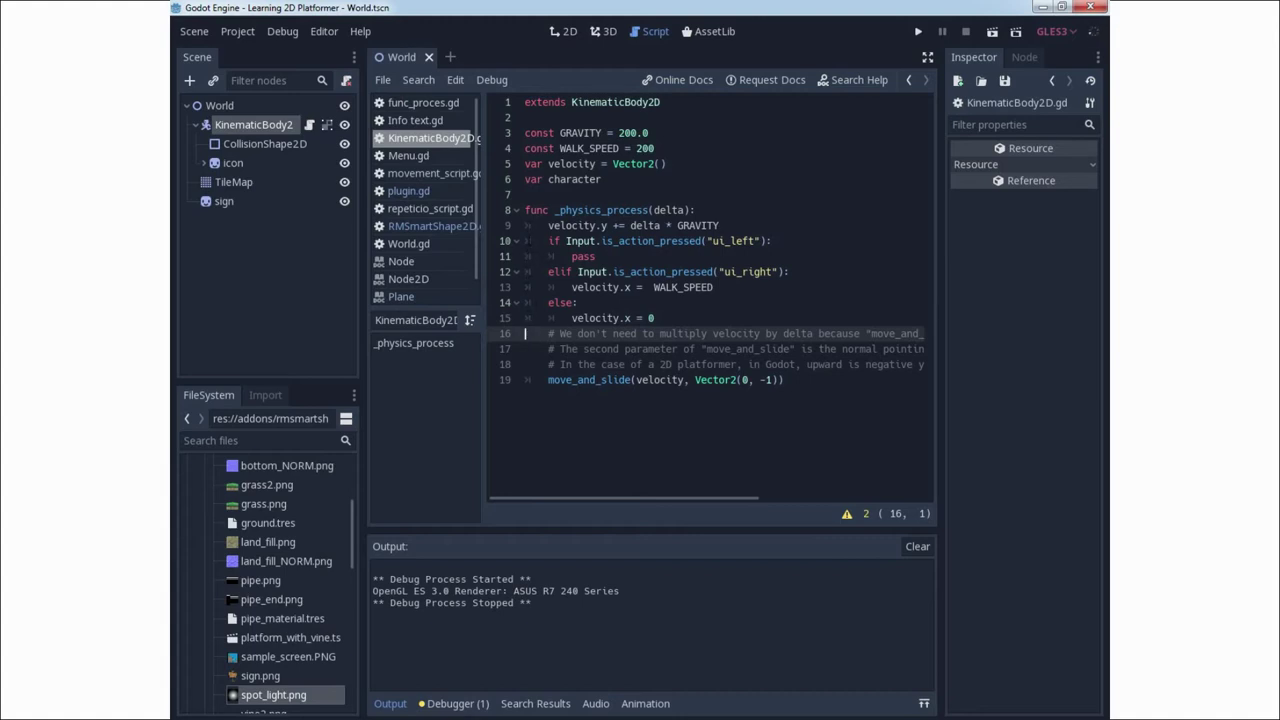
Strip the indentation of the pass statement and restore it with two tabs
left_click(560, 256)
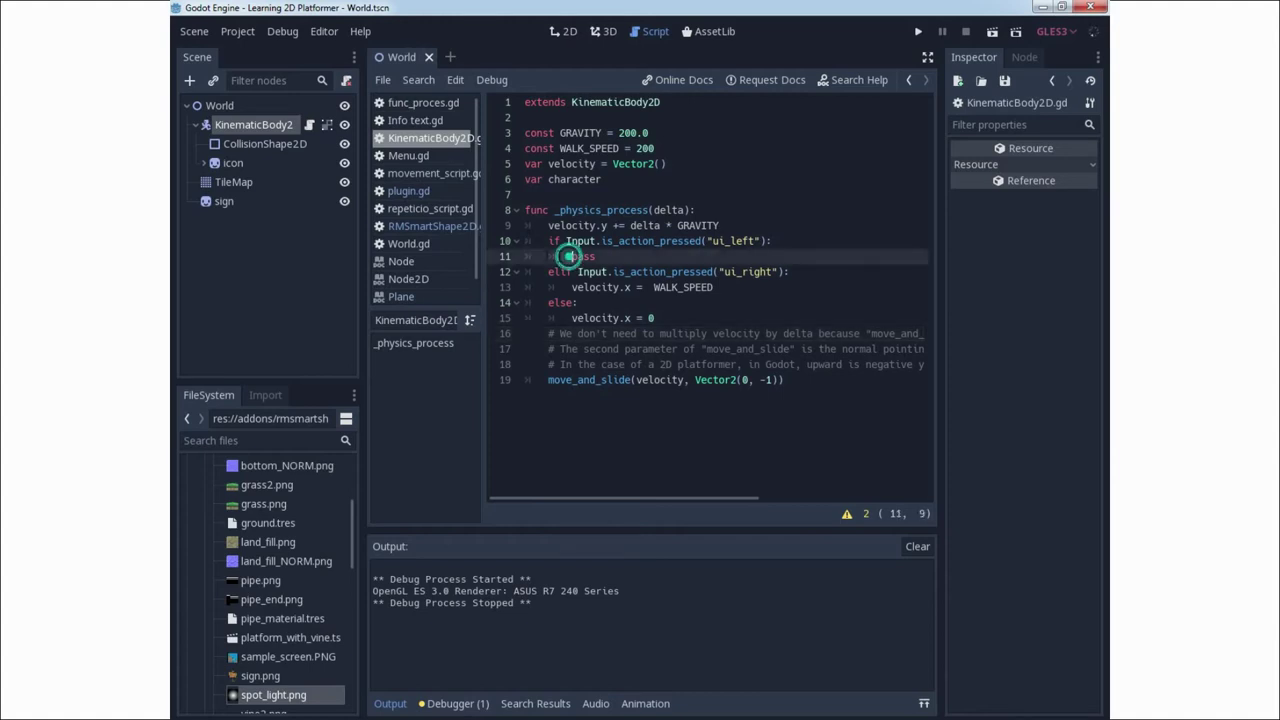
key("BackSpace")
key("BackSpace")
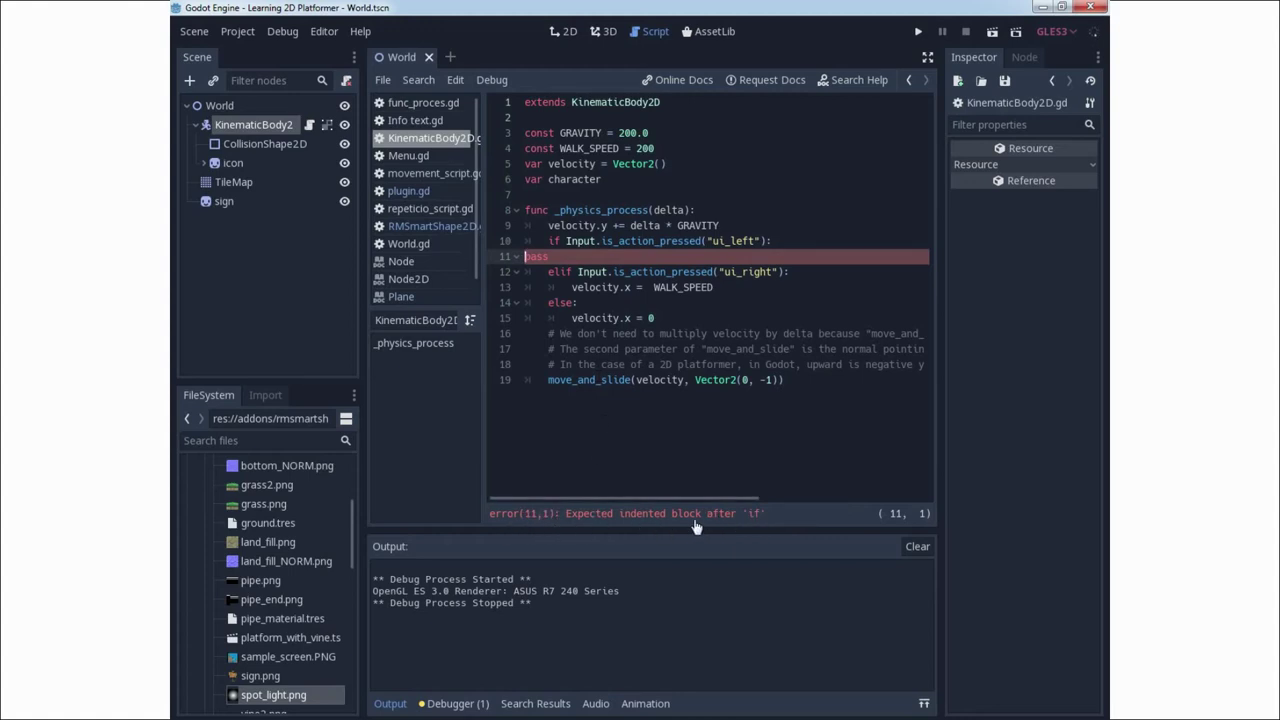
key("Tab")
key("Tab")
left_click(808, 272)
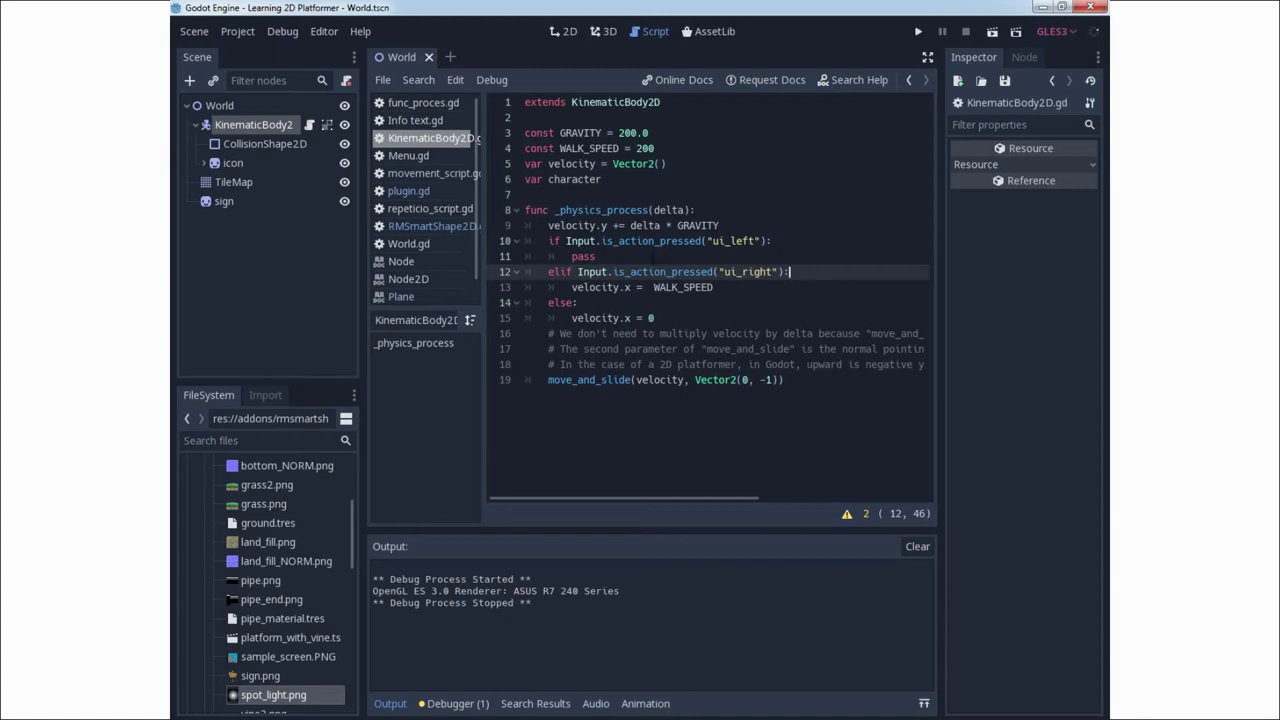
Replace pass in the ui_left branch with the node reference $icon/AnimationPlayer
left_click(646, 256)
key("BackSpace")
key("BackSpace")
key("BackSpace")
key("BackSpace")
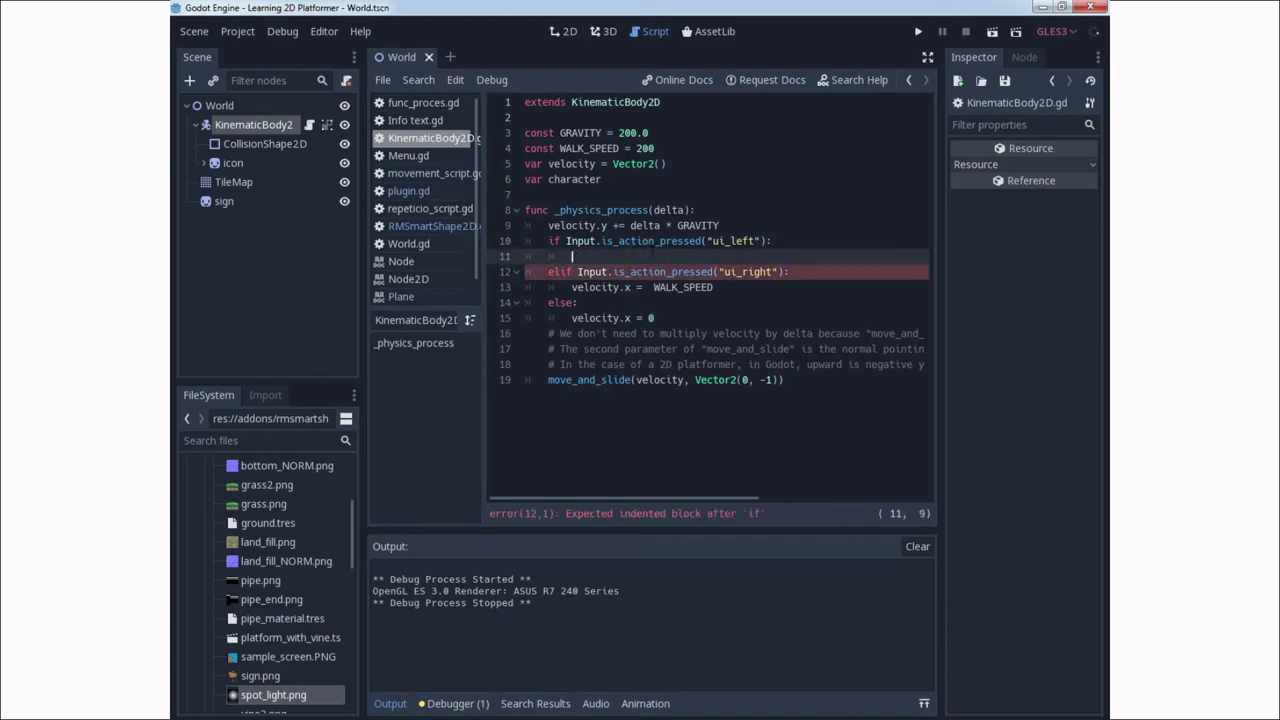
type("$")
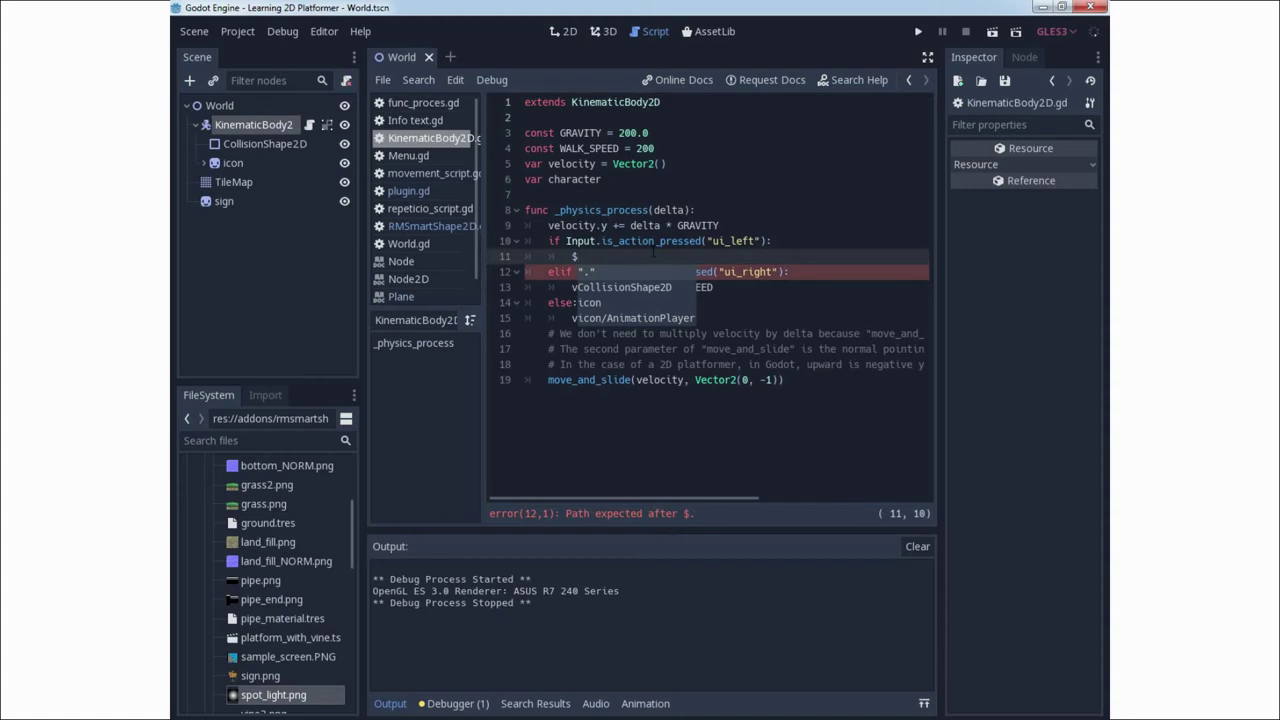
key("BackSpace")
type("$")
key("Down")
key("Down")
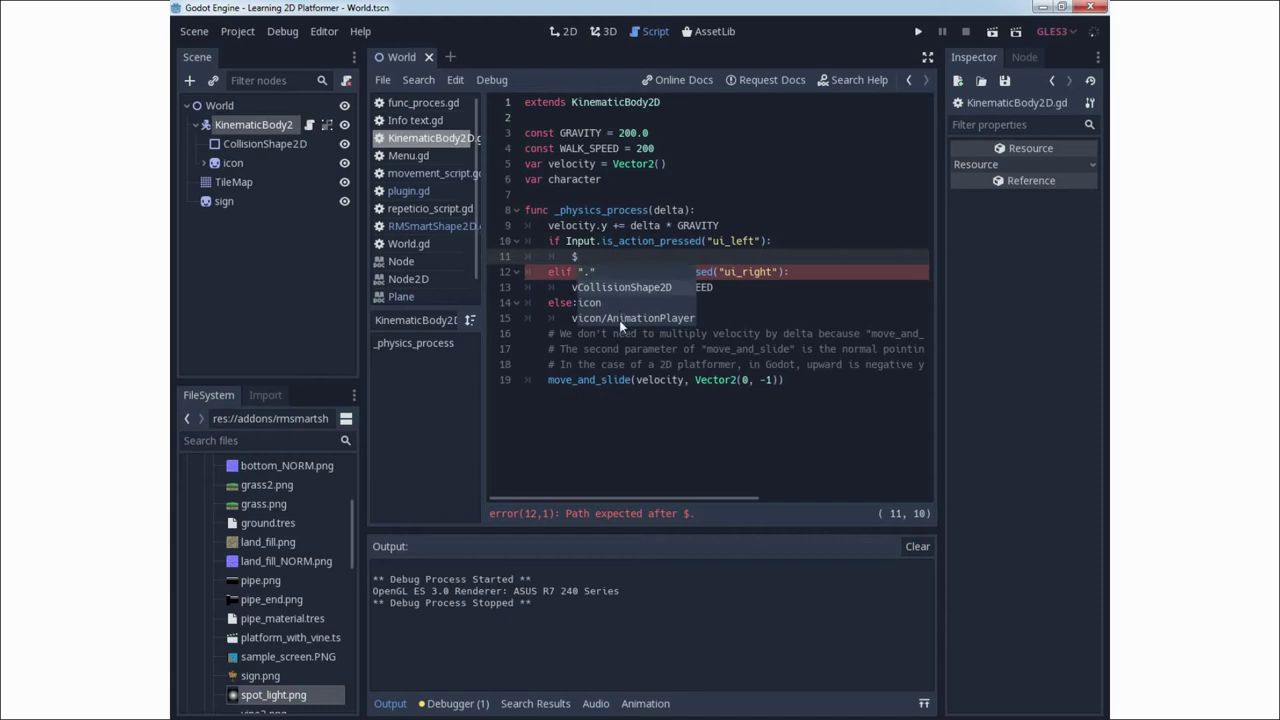
key("Return")
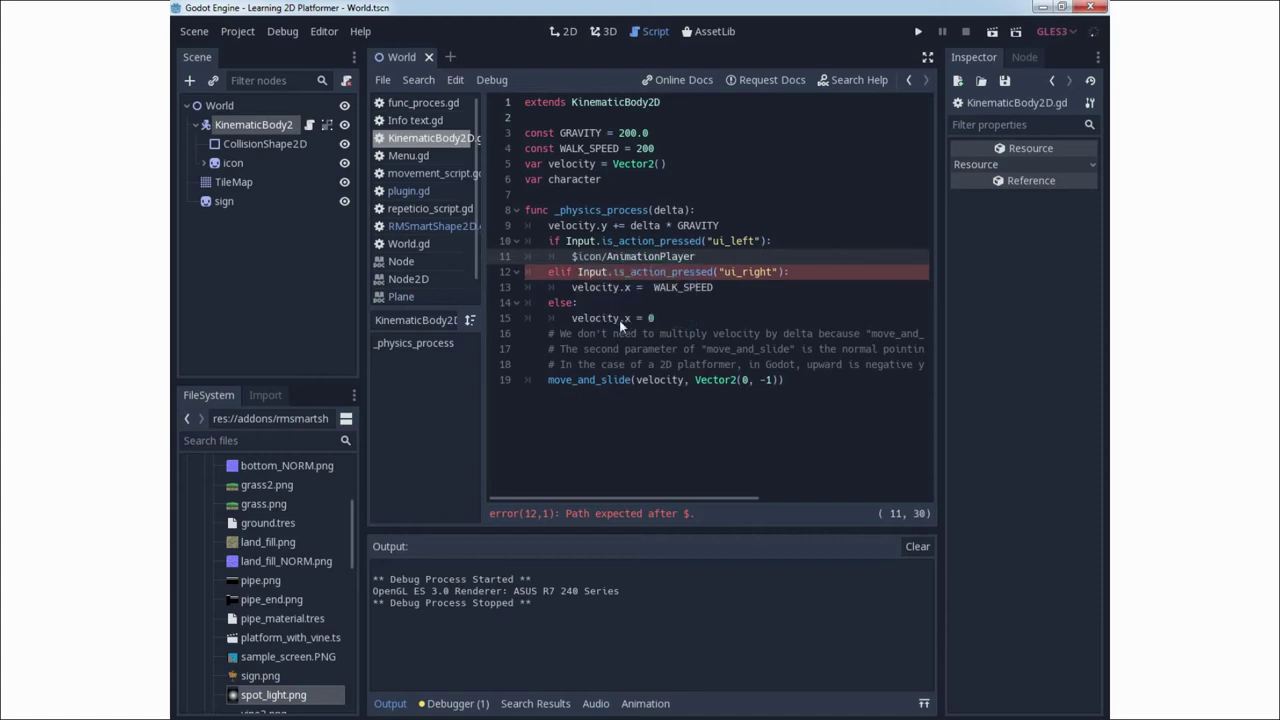
Append .play("Looking left") to the AnimationPlayer reference on line 11
type(".")
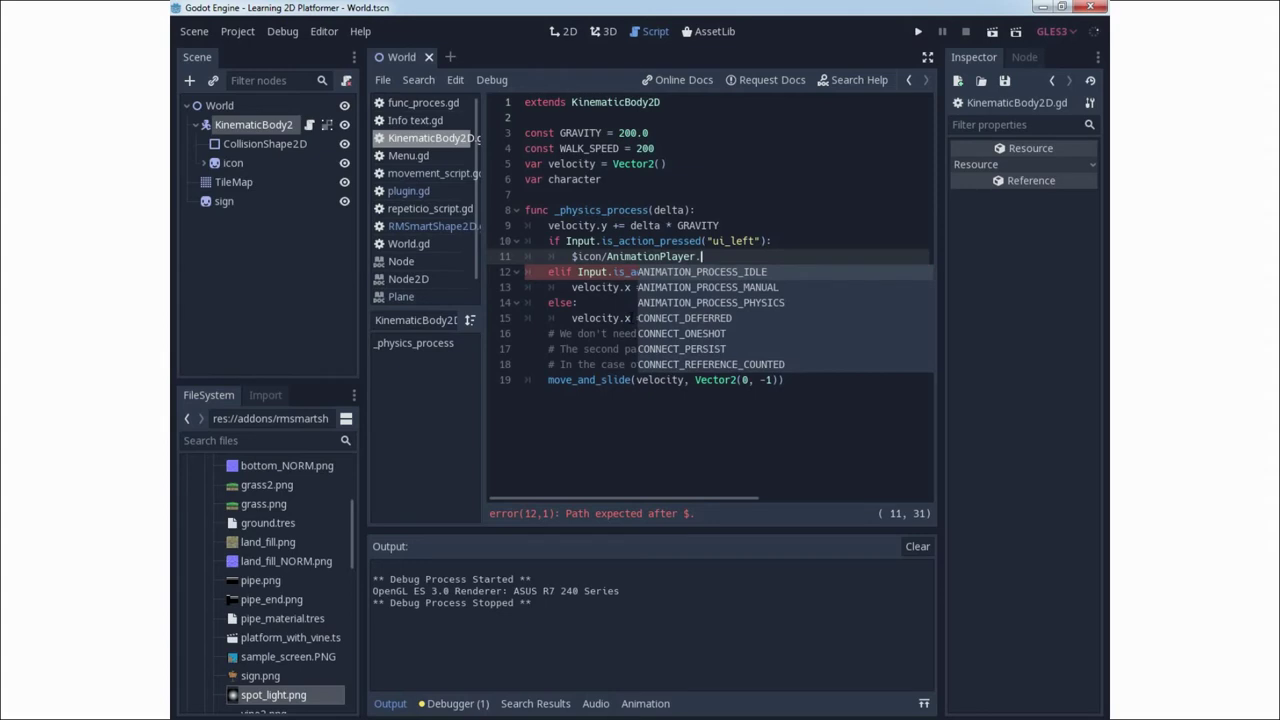
type("play(")
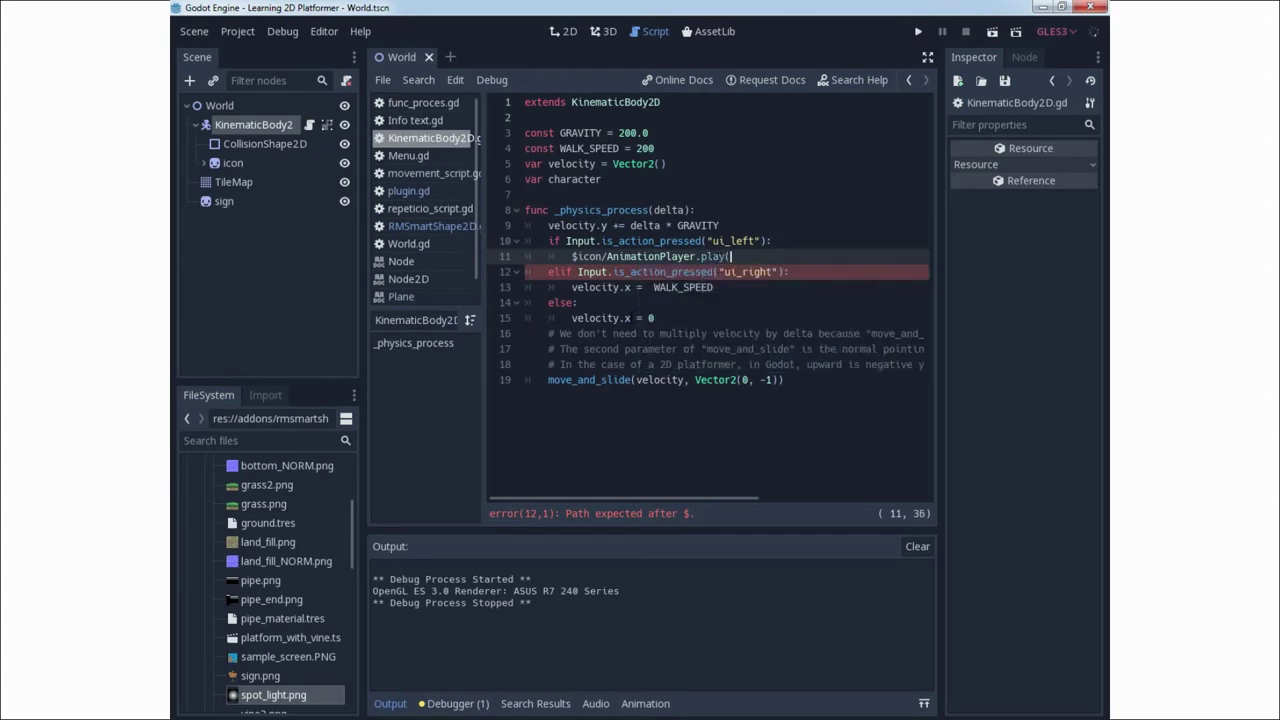
type("\"")
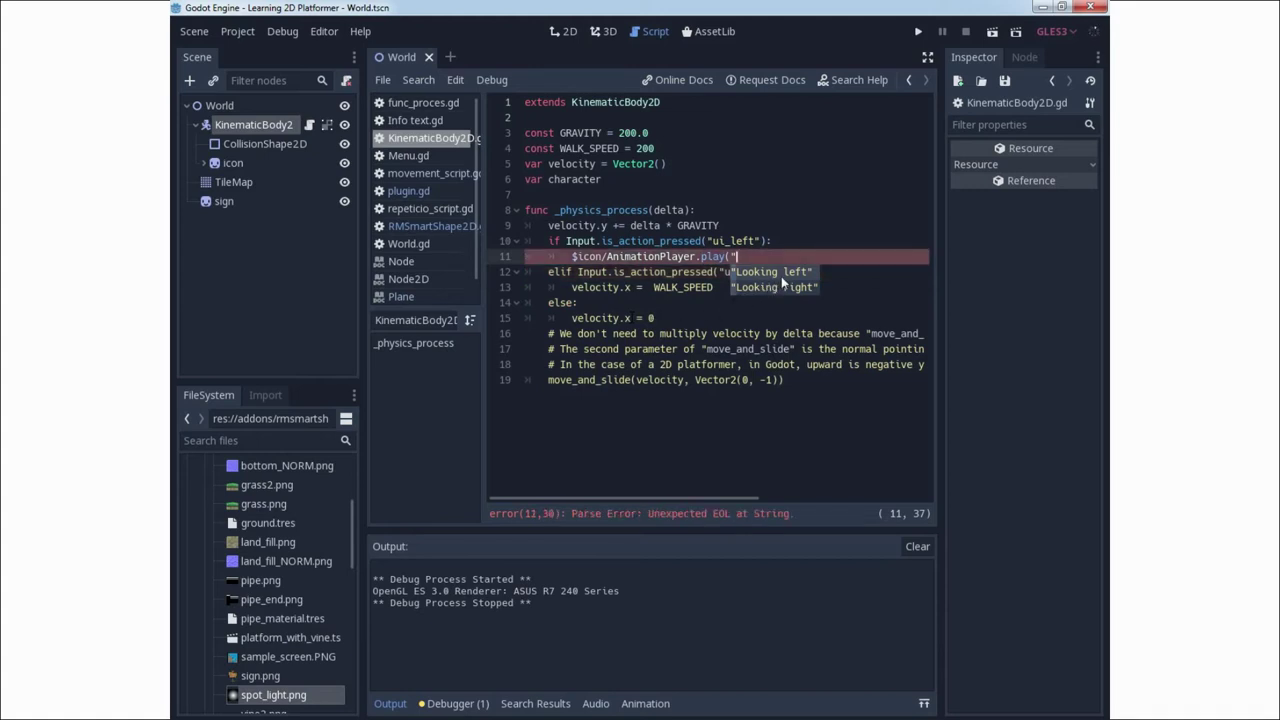
key("Return")
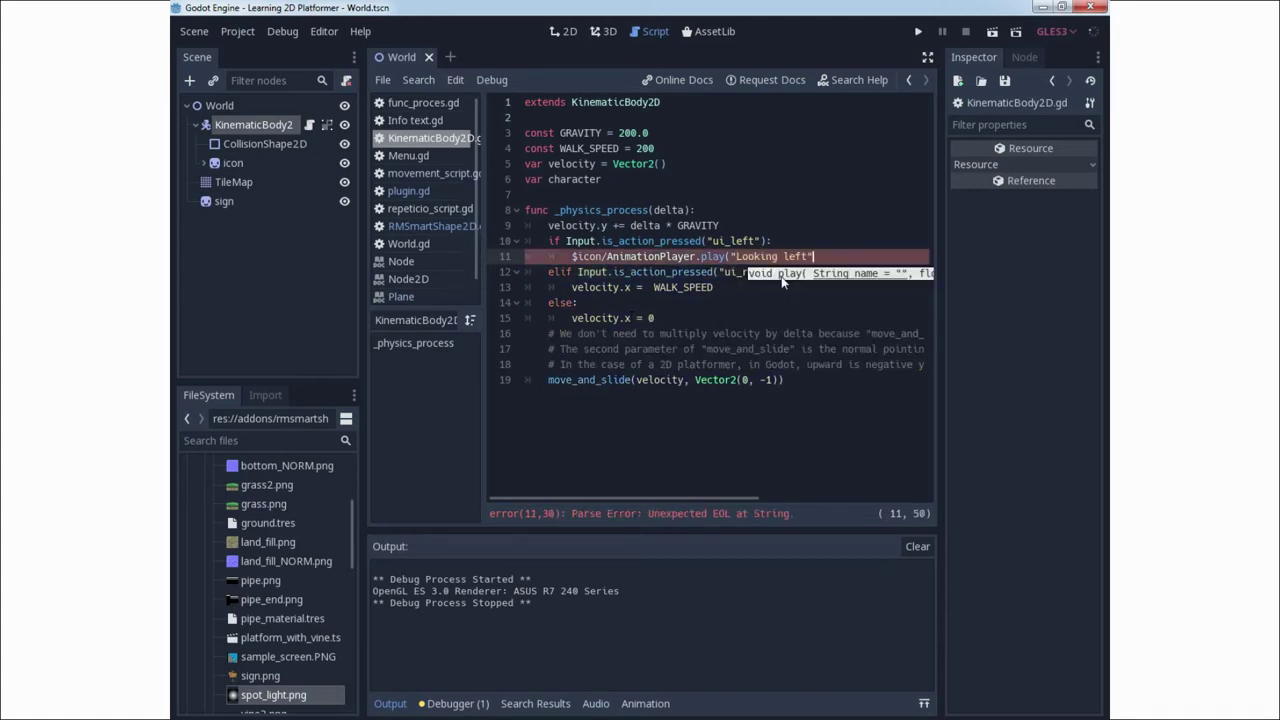
type(")")
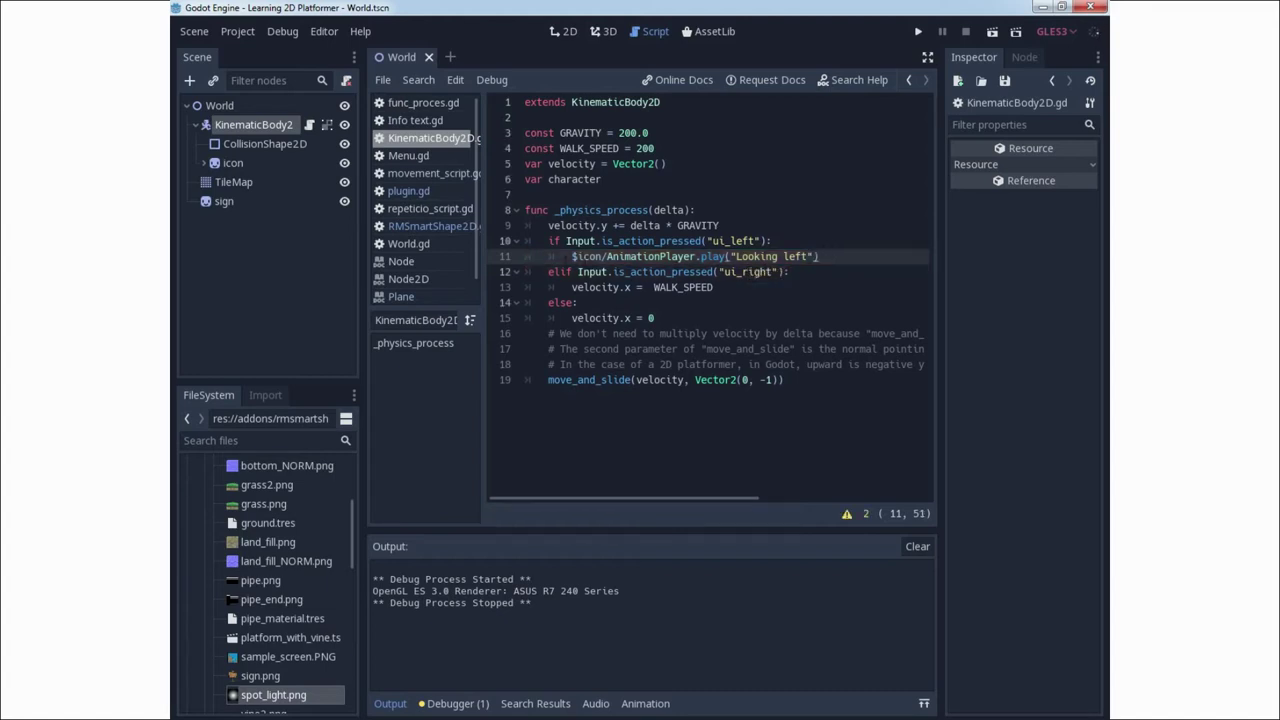
Copy the AnimationPlayer play call to a new line below velocity.x = WALK_SPEED in the ui_right branch
left_click_drag(573, 256, 850, 259)
key("ctrl+c")
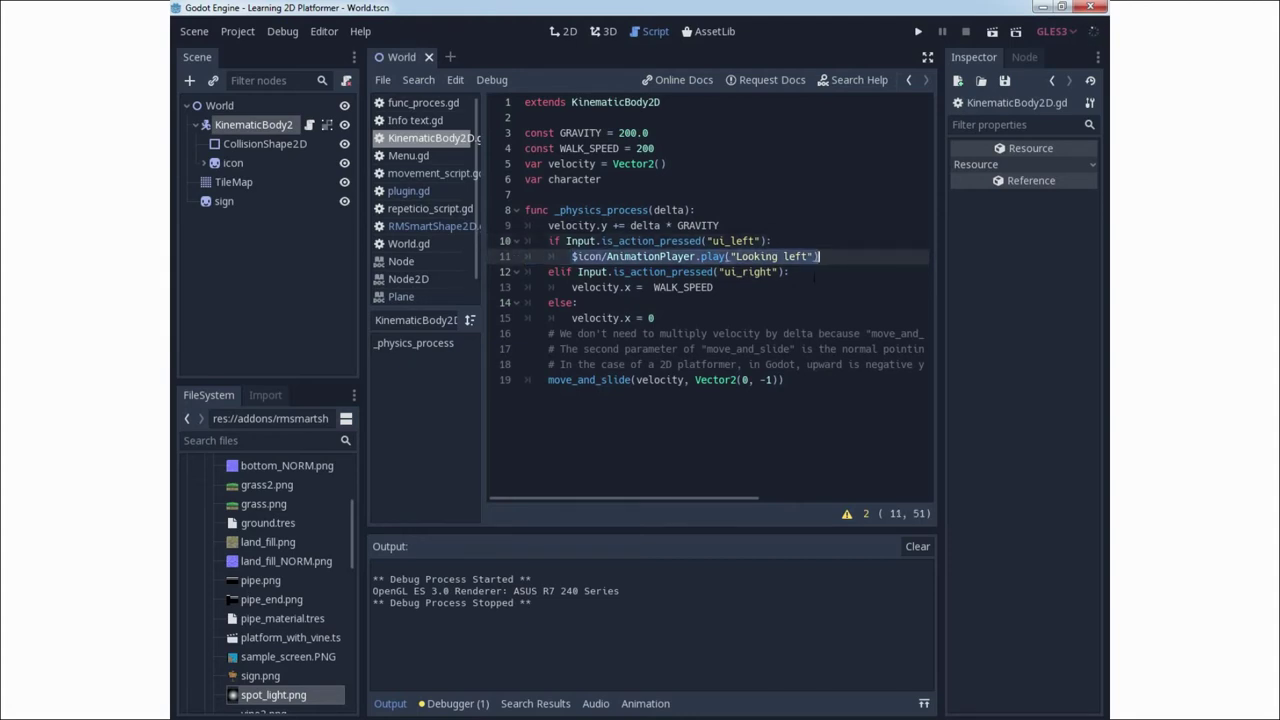
left_click(727, 287)
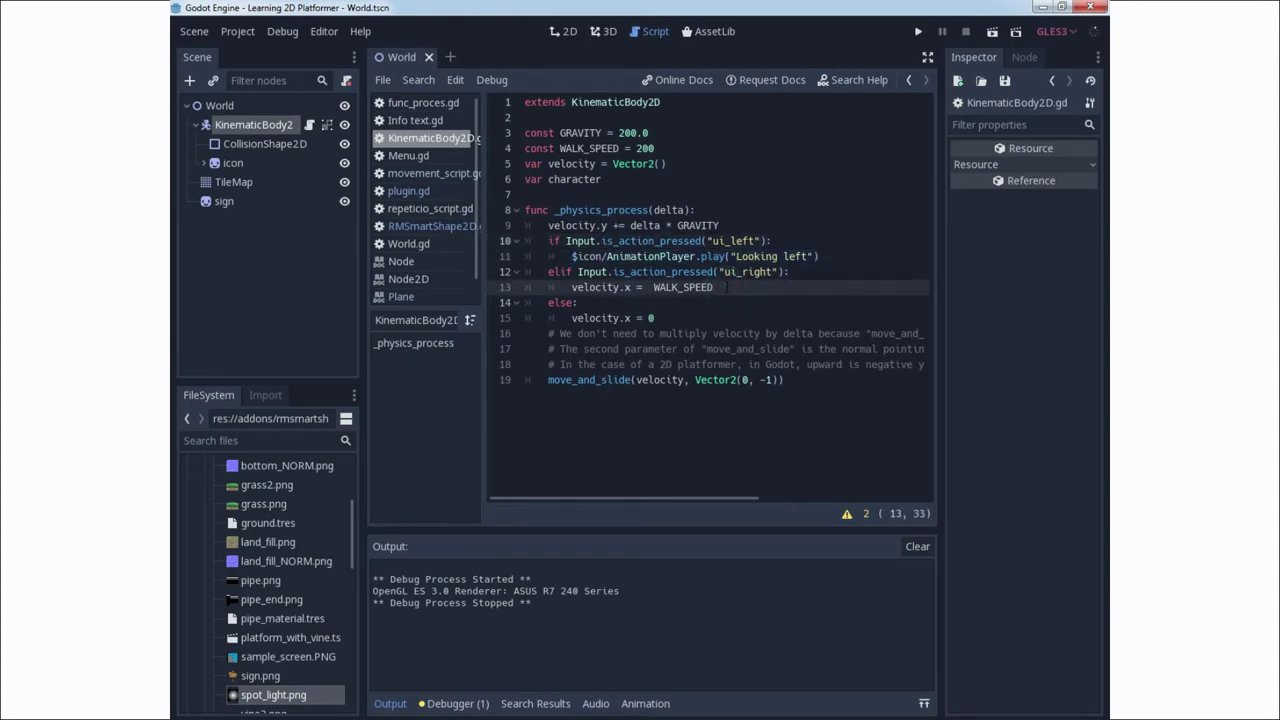
key("Return")
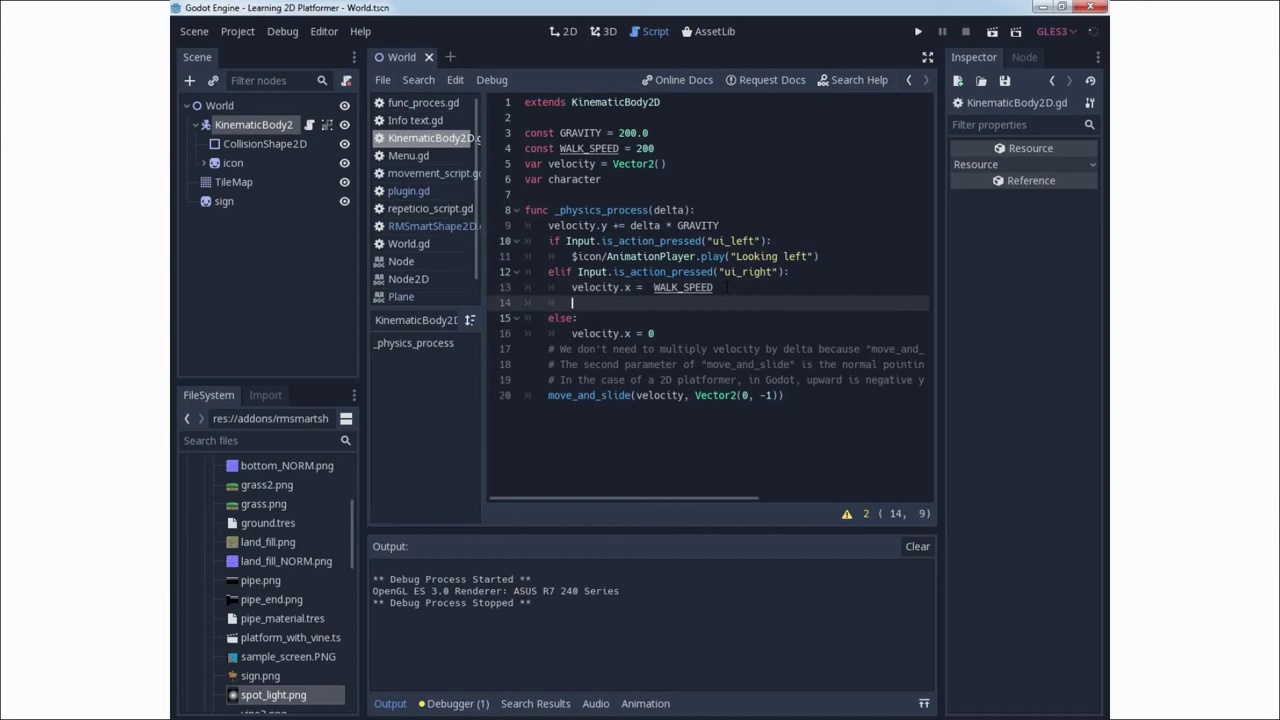
key("ctrl+v")
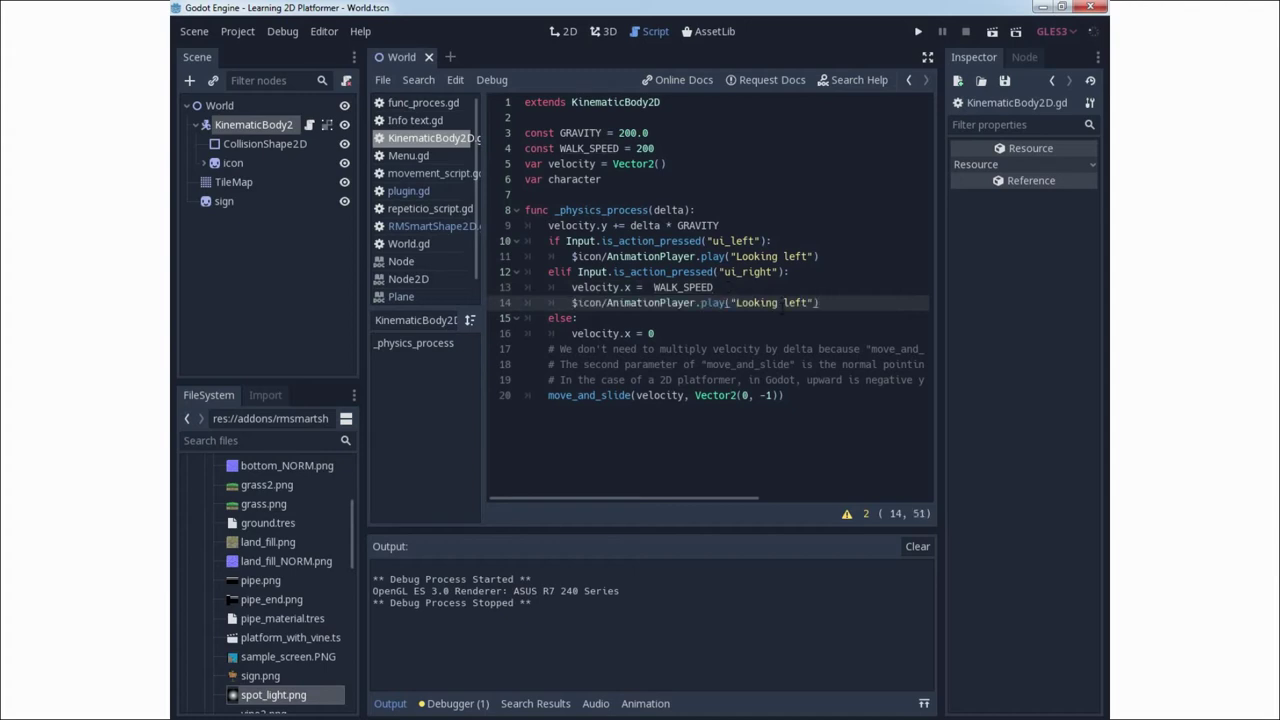
Change the animation name in the ui_right branch's play call to "Looking right"
left_click(783, 302)
key("Delete")
key("Delete")
key("Delete")
type("right")
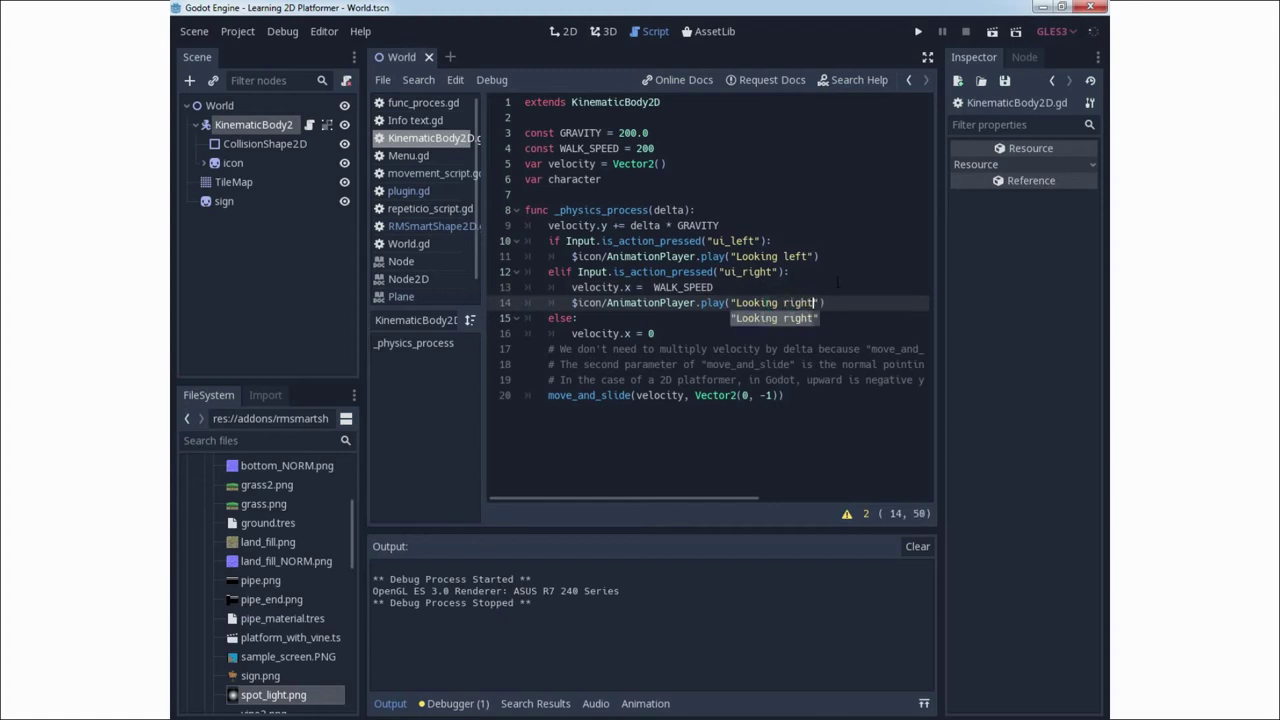
left_click(838, 302)
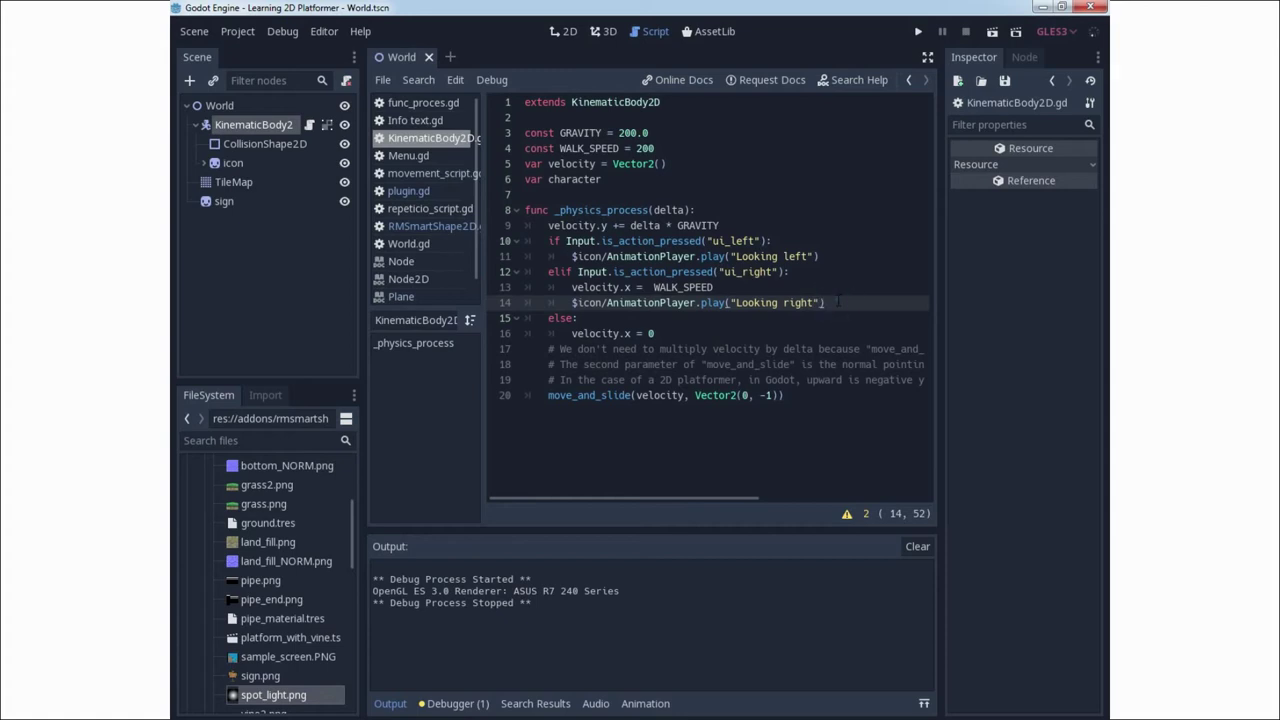
Run the project, test the character's movement and facing direction, and close the game window
left_click(918, 31)
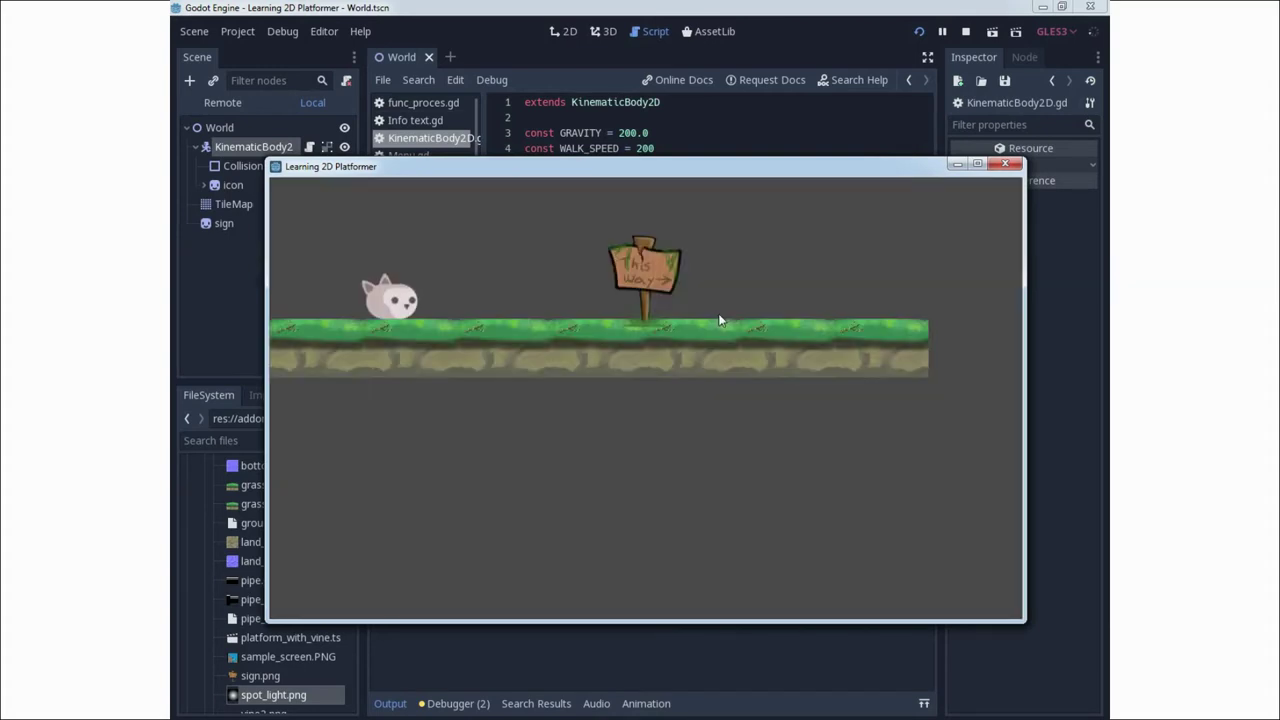
key("Right")
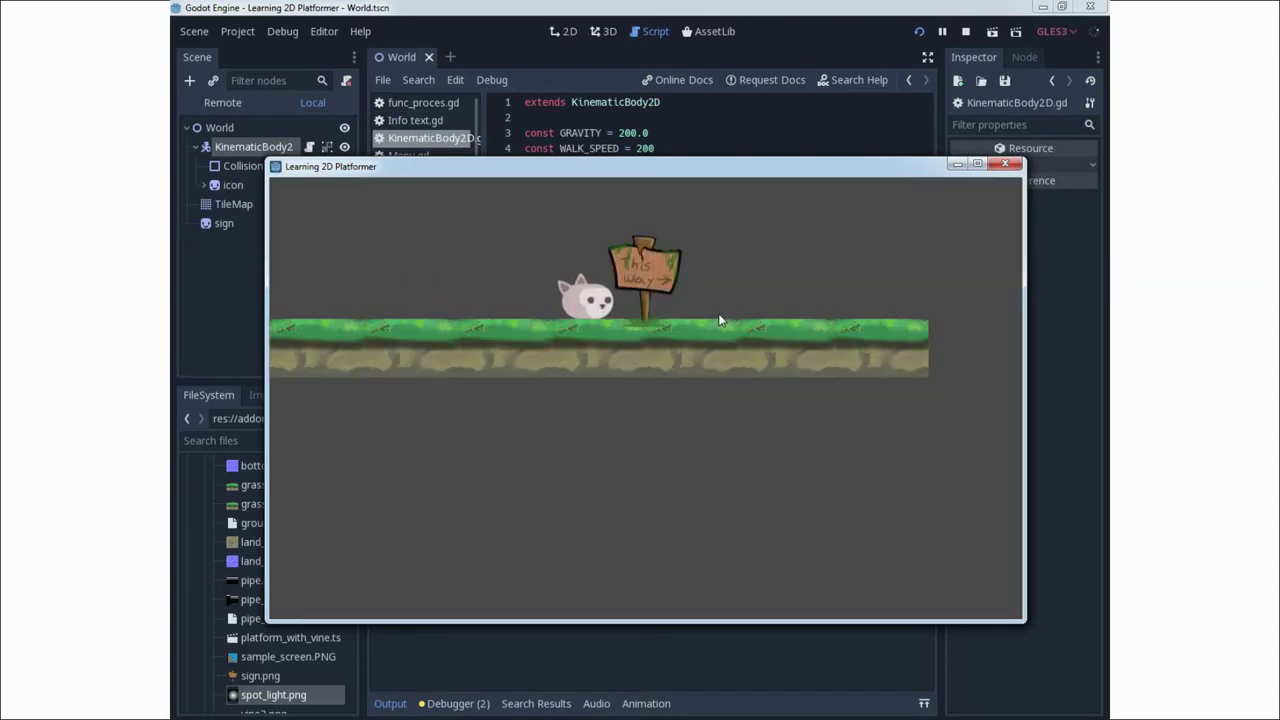
key("Right")
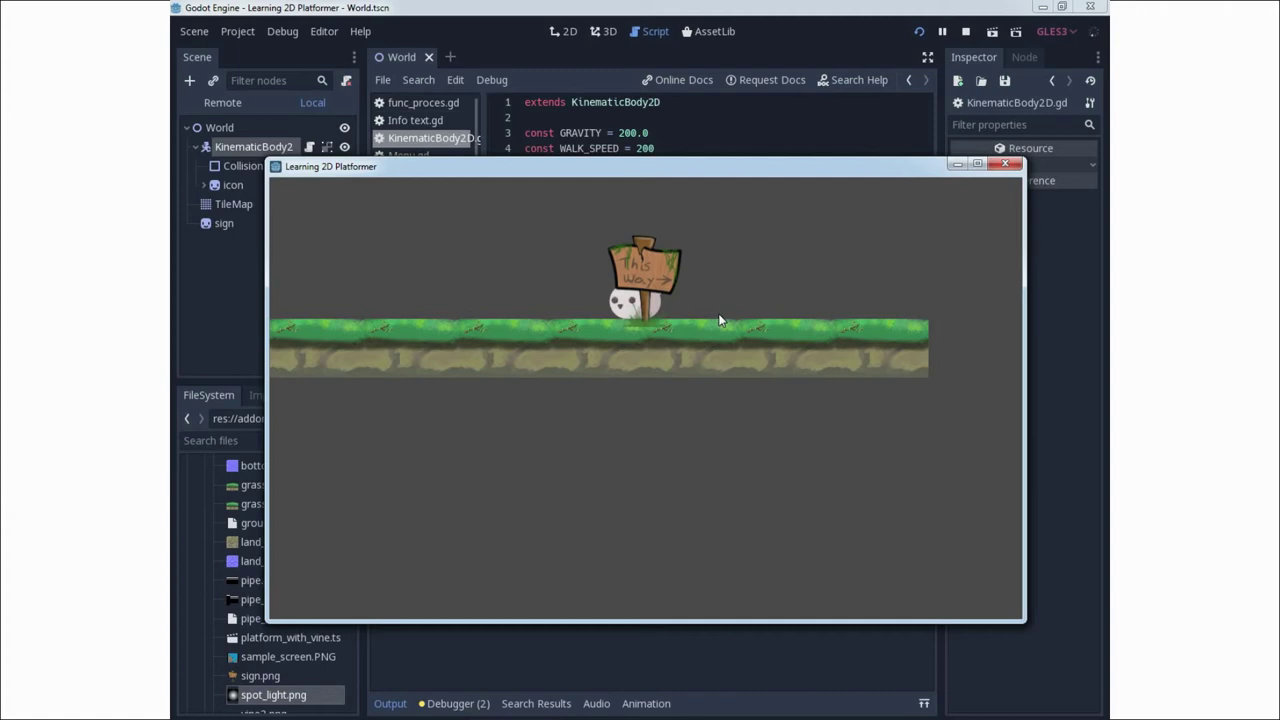
left_click(1005, 163)
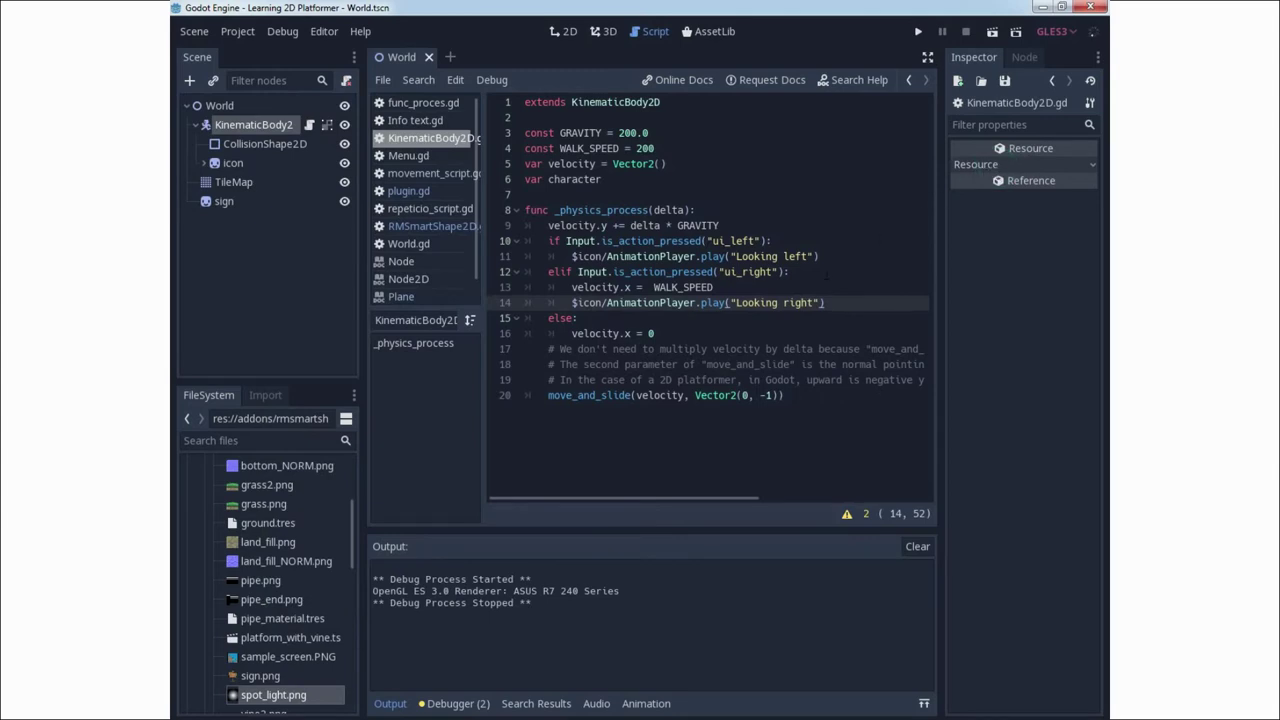
Insert velocity.x = -WALK_SPEED above the play call in the ui_left branch
left_click(791, 240)
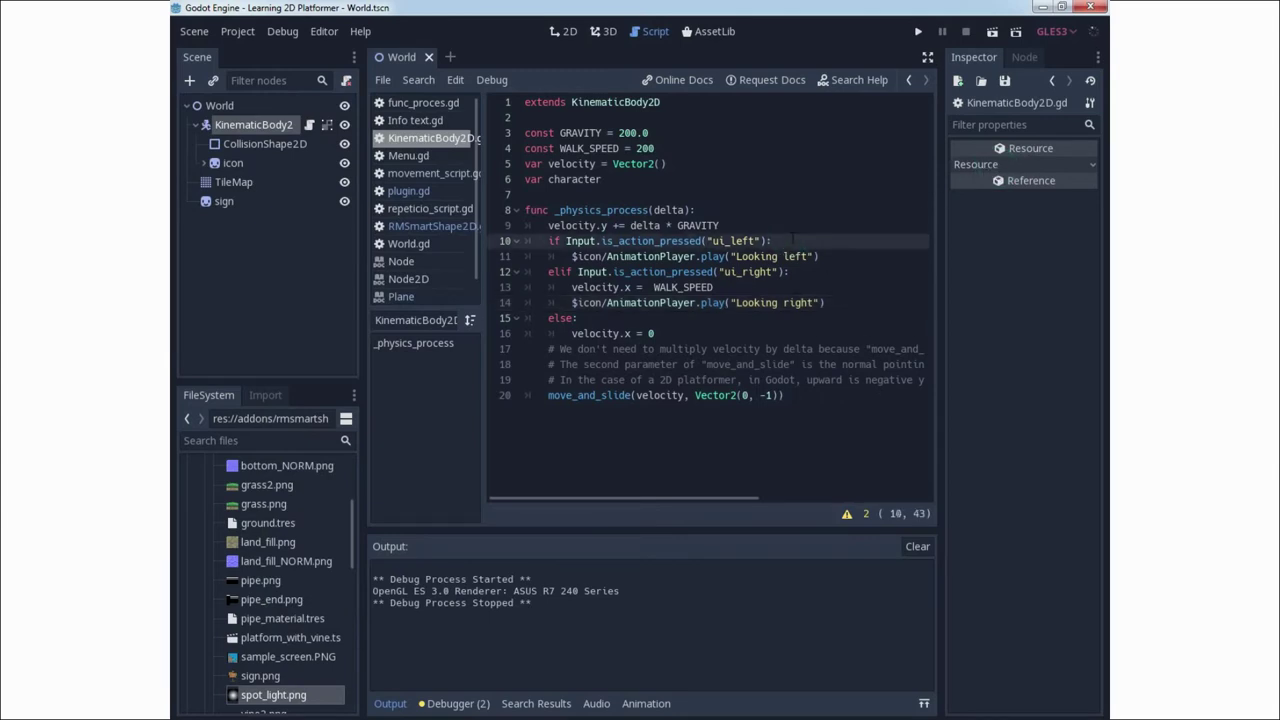
key("Return")
type("ve")
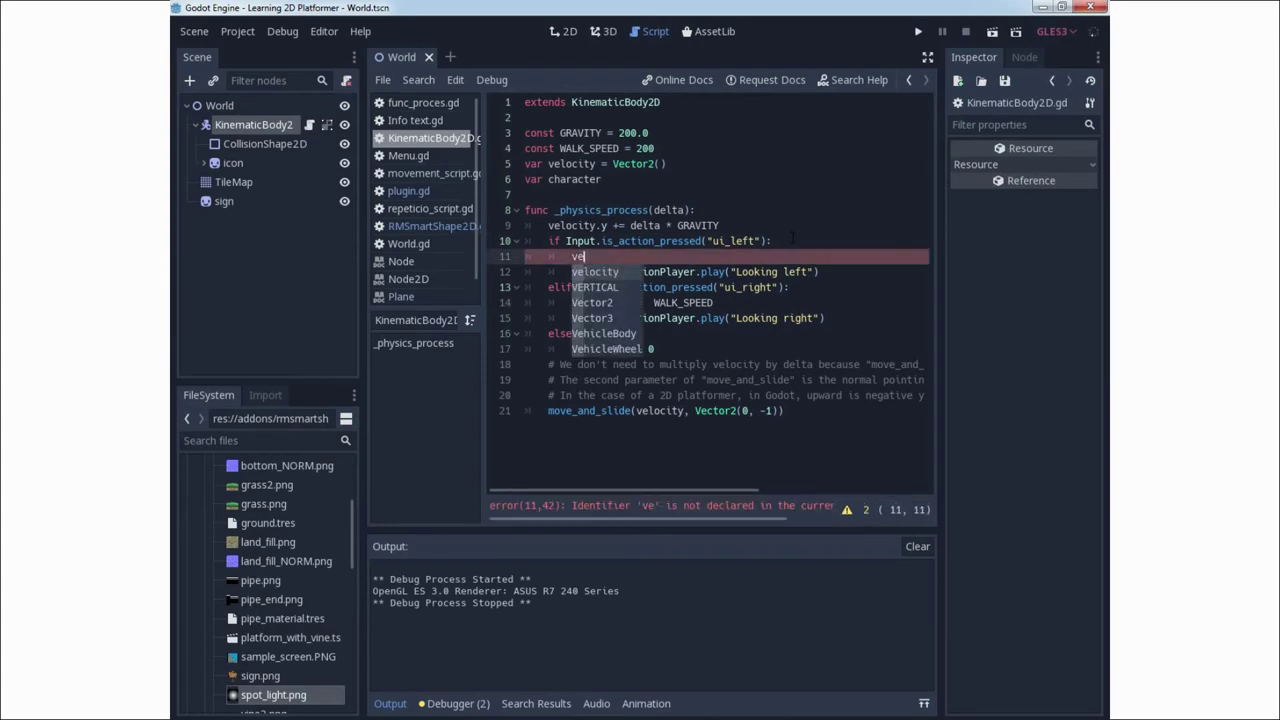
key("Return")
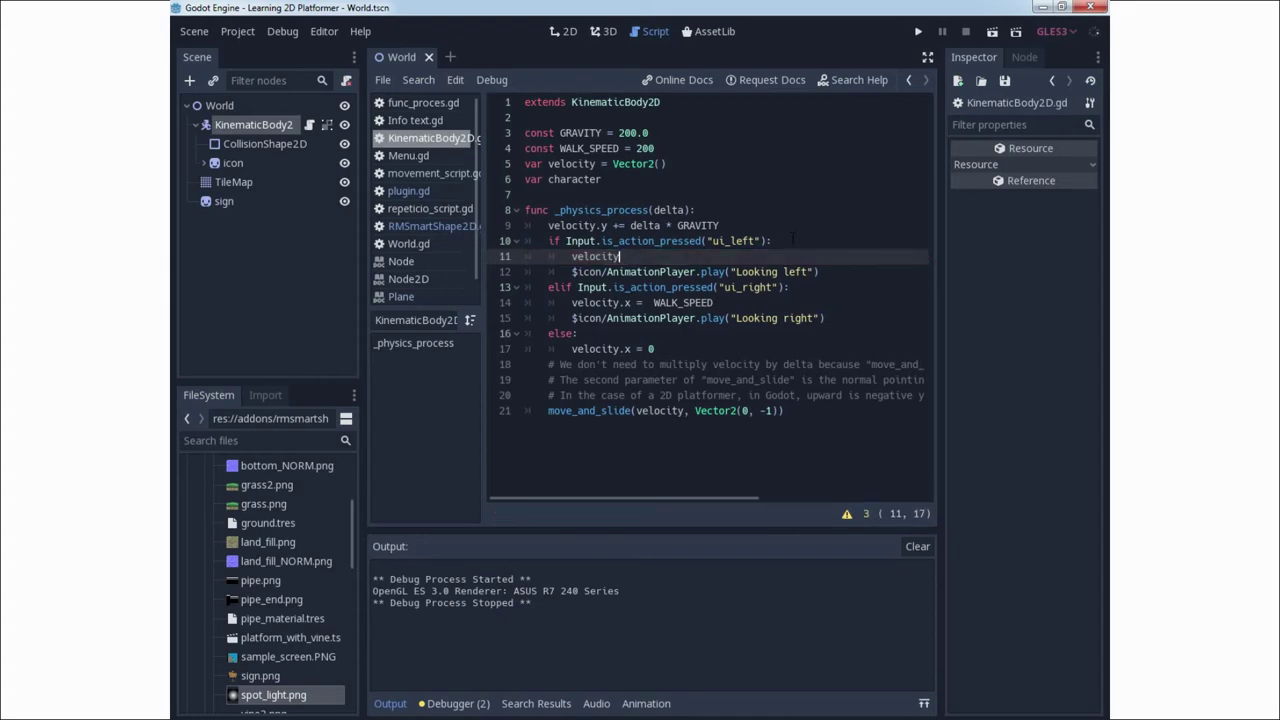
type(".x")
type("= ")
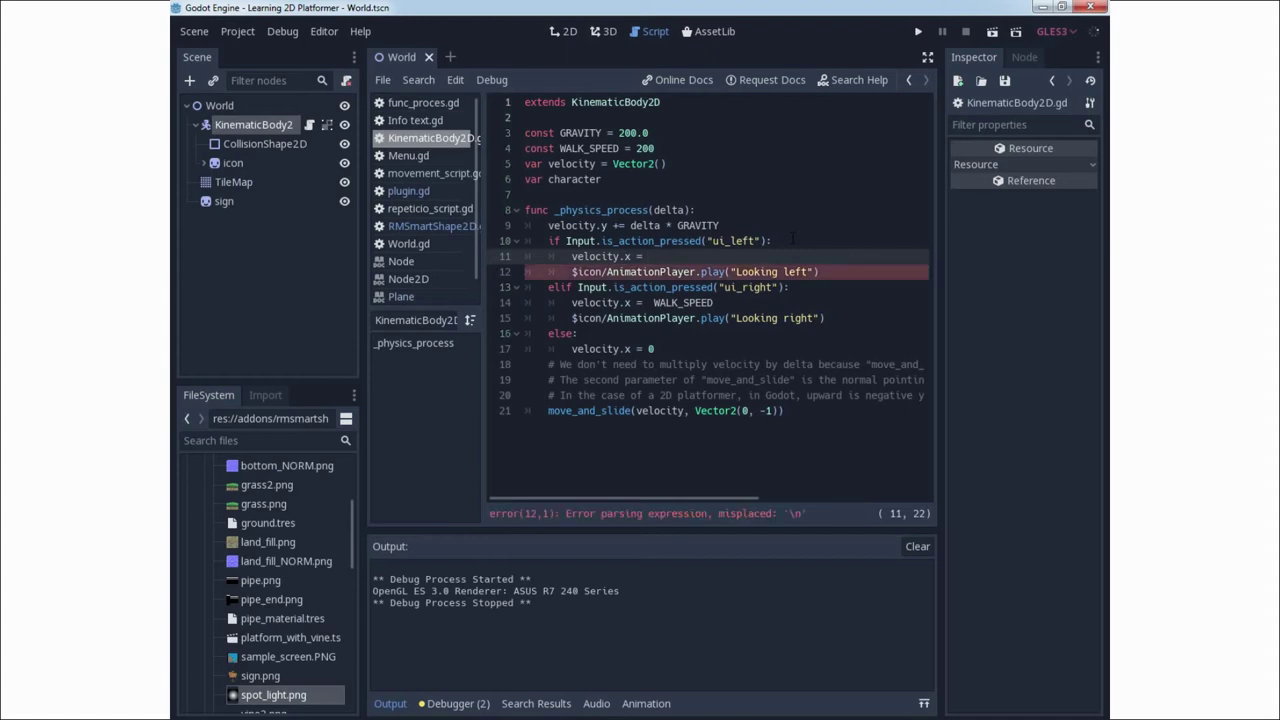
type("-WALK_SPEED")
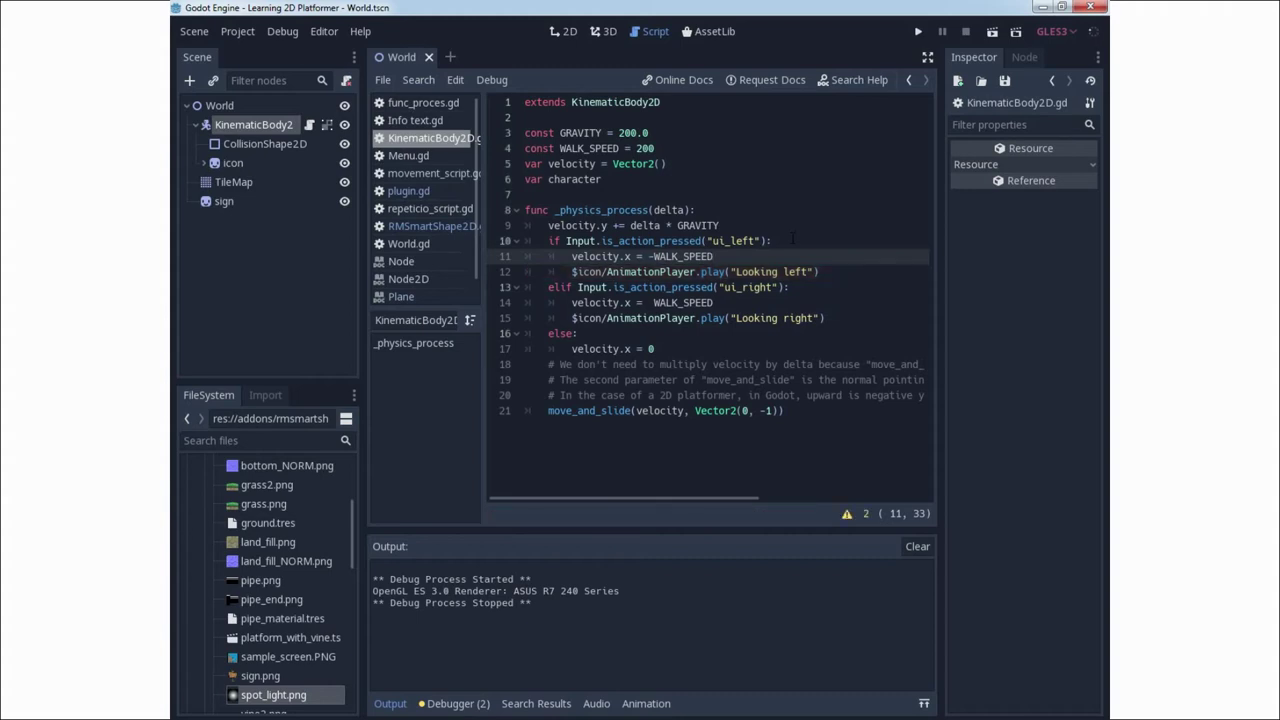
Run the project, move the character left and right to check both walking directions and animations, and close the game window
left_click(914, 34)
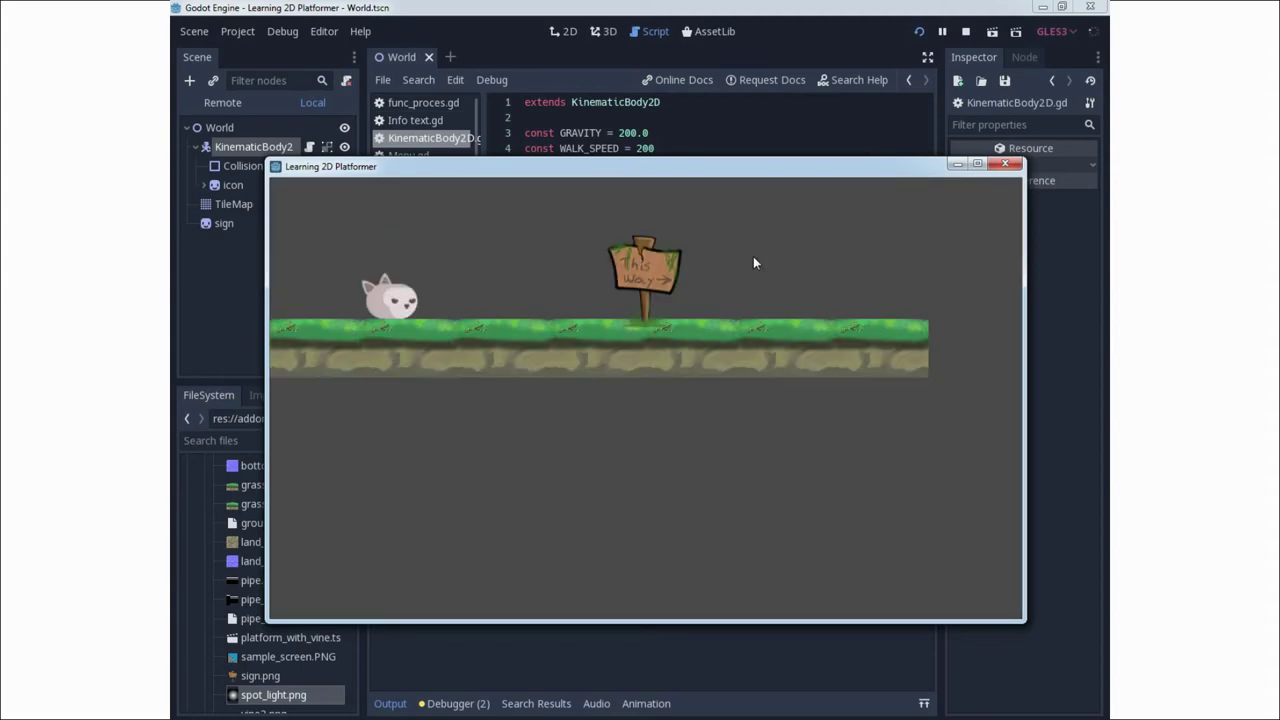
key("Right")
key("Left")
key("Right")
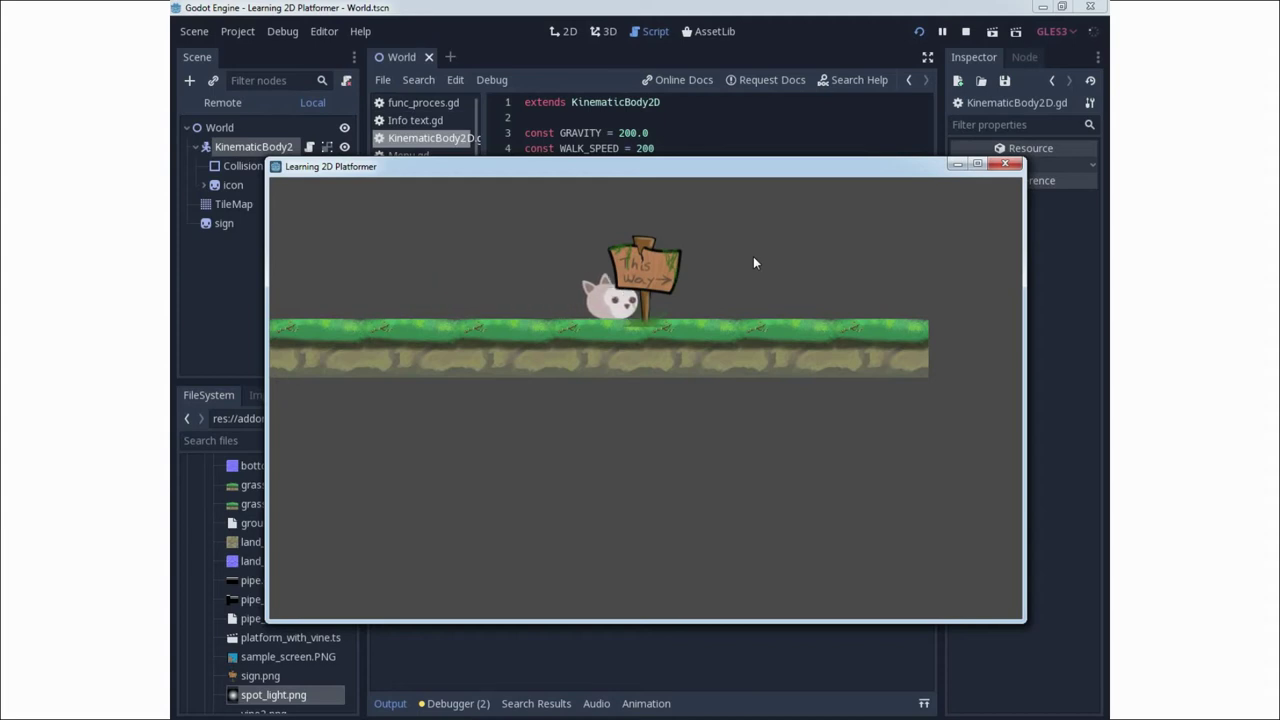
key("Left")
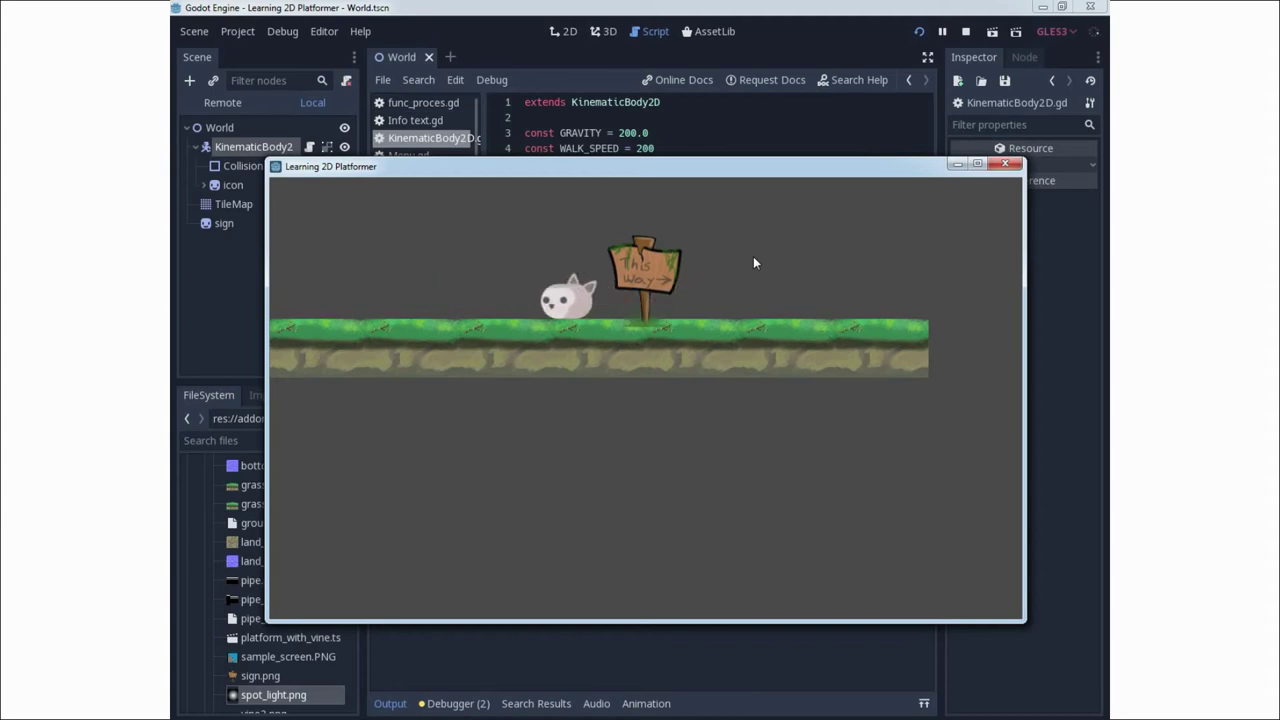
key("Right")
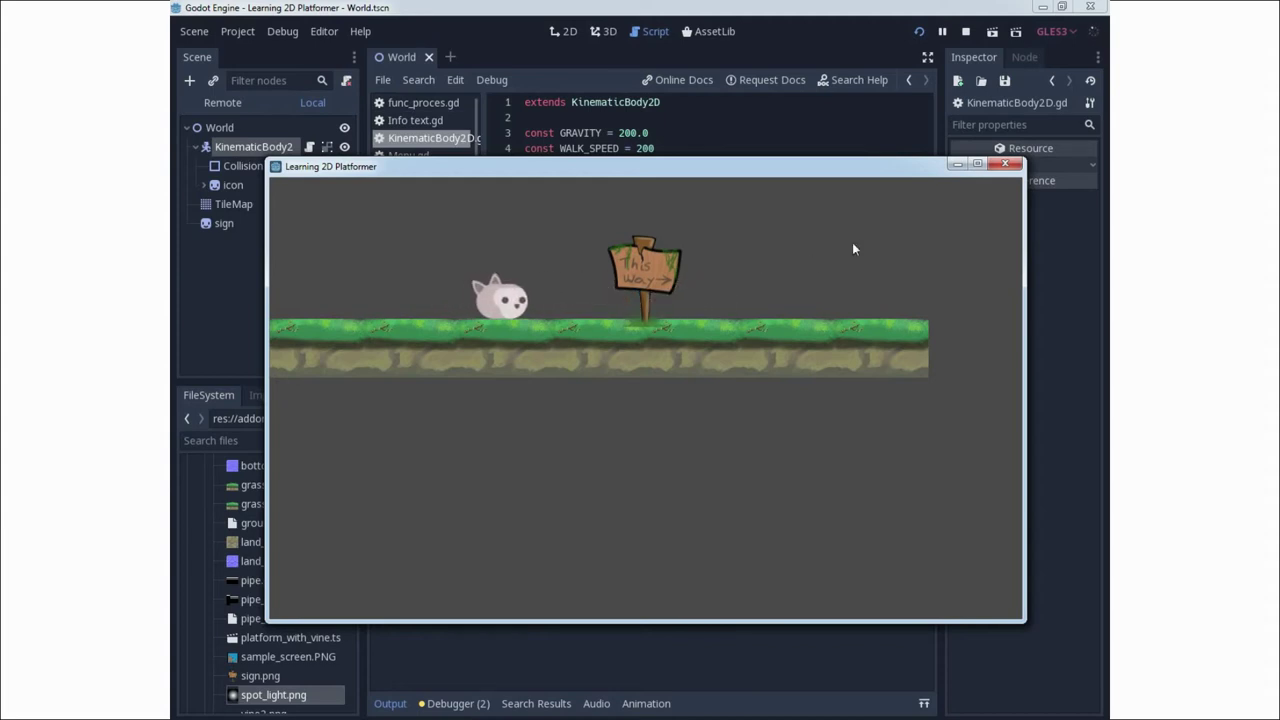
left_click(1005, 163)
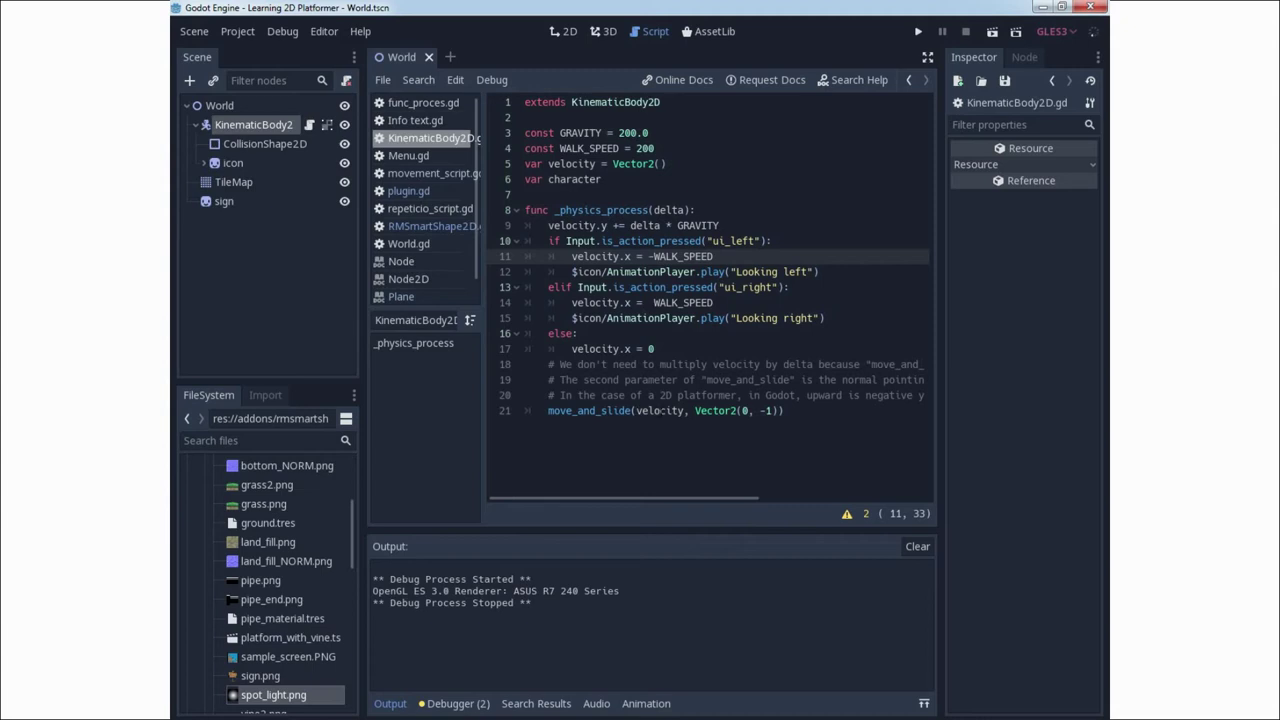
left_click(658, 411)
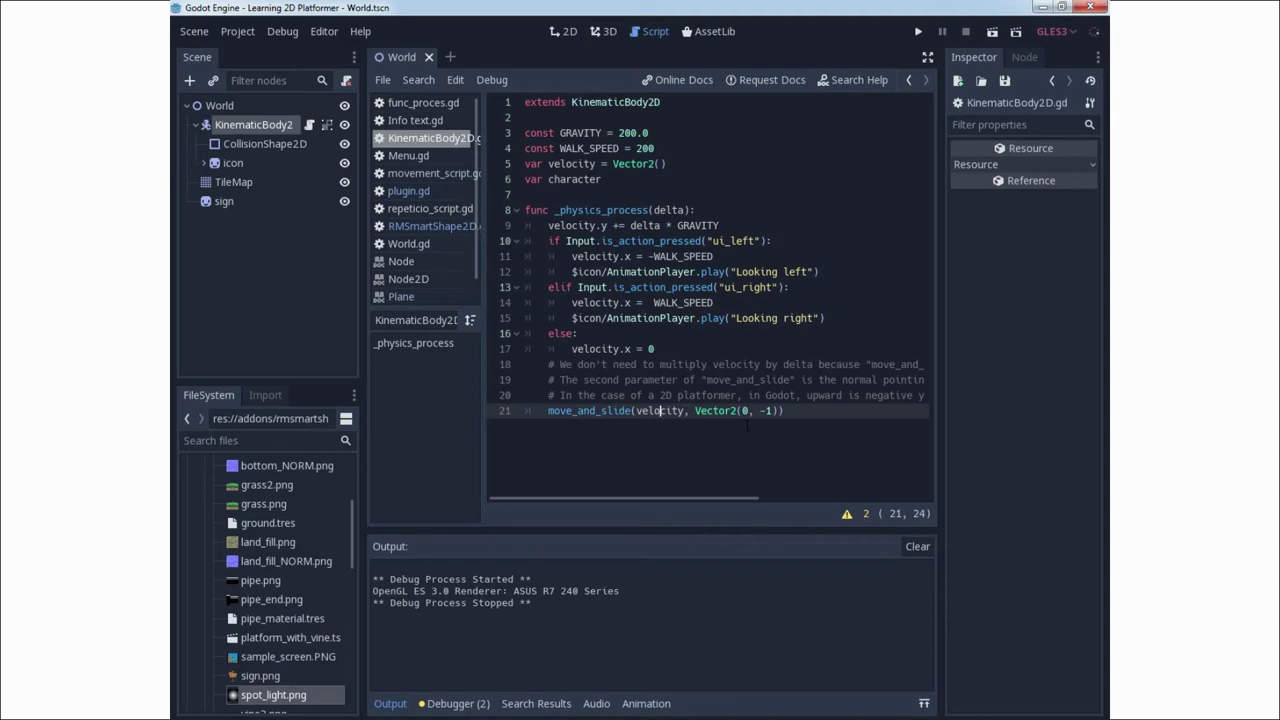
left_click(786, 410)
Switch to the 2D workspace and add a StaticBody2D node as a child of World
left_click(566, 32)
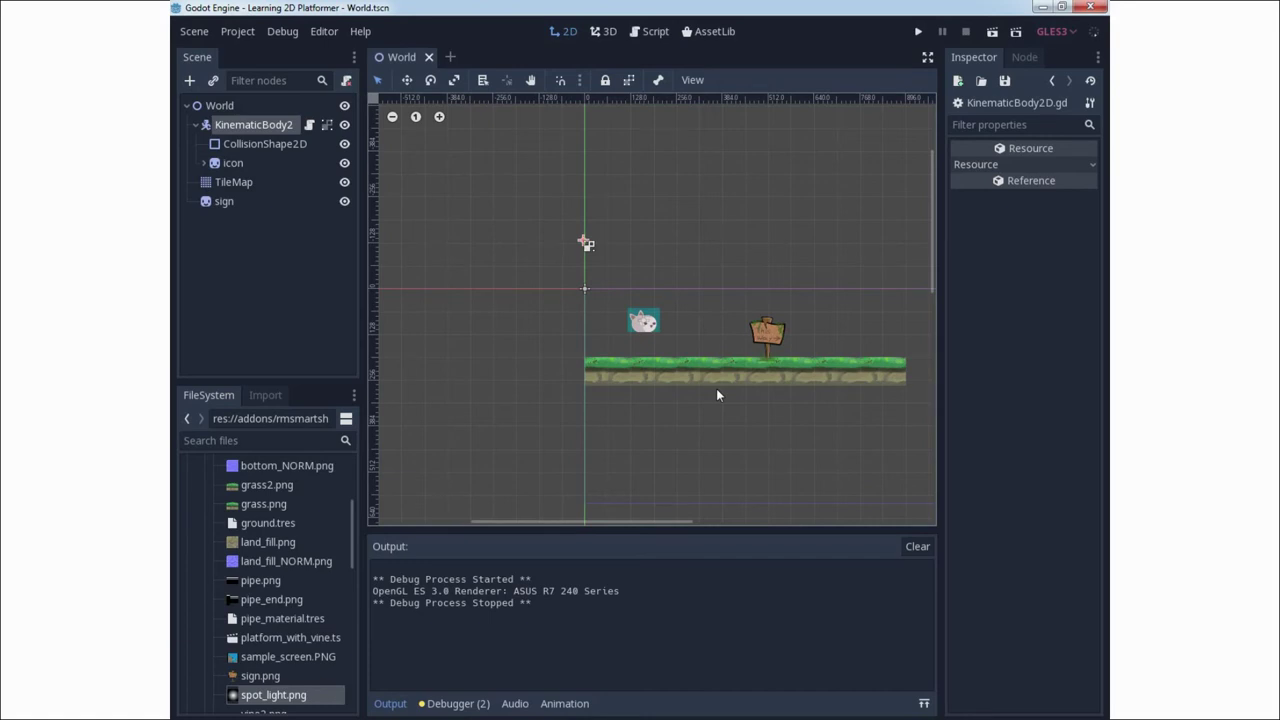
right_click(222, 106)
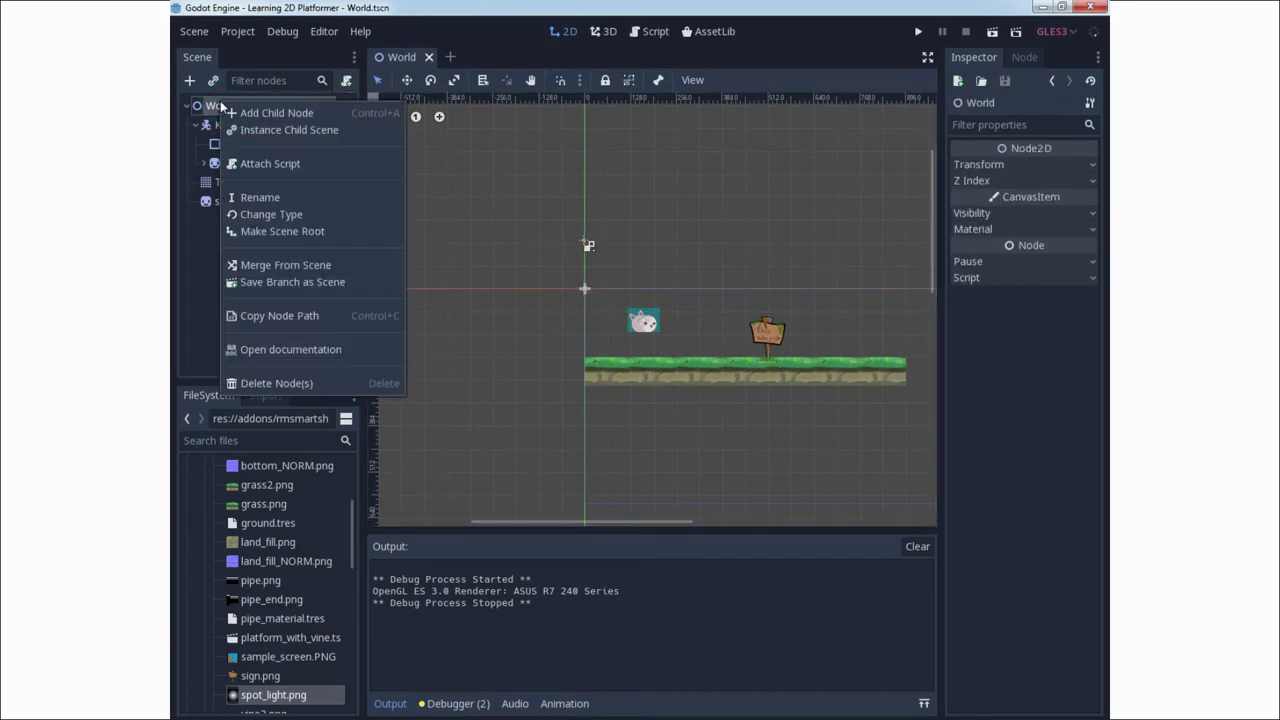
left_click(274, 112)
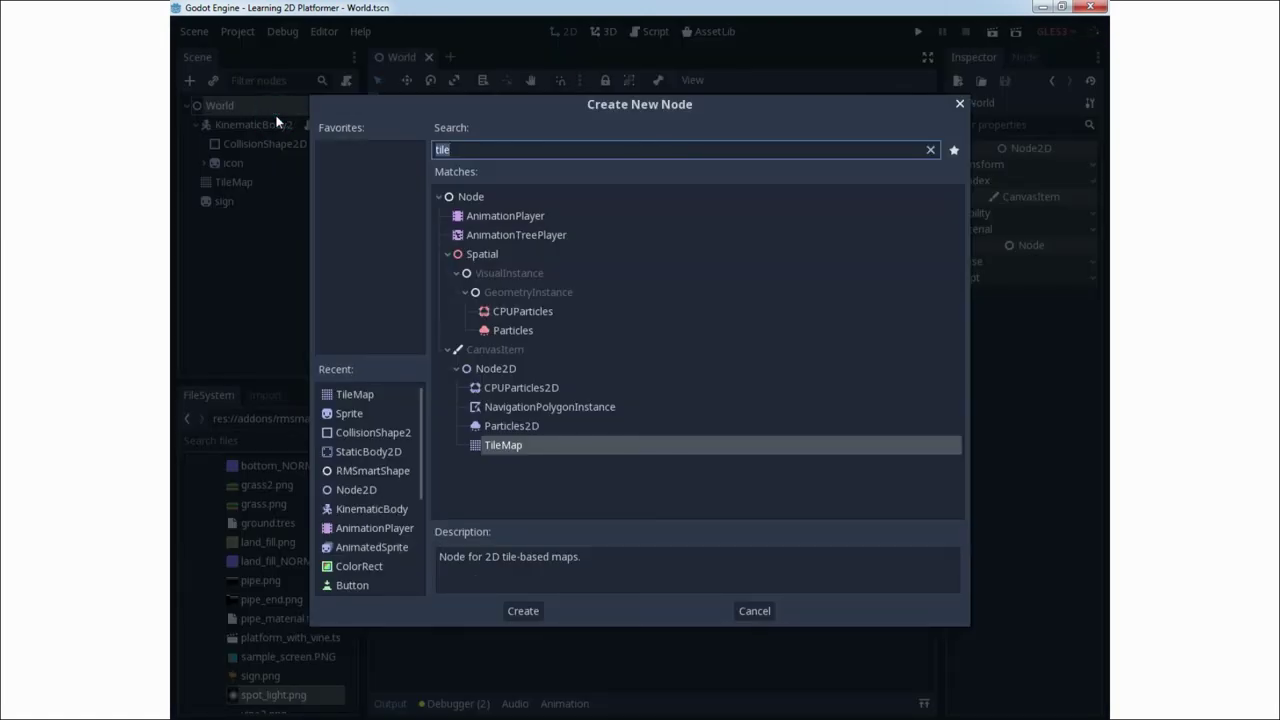
type("static")
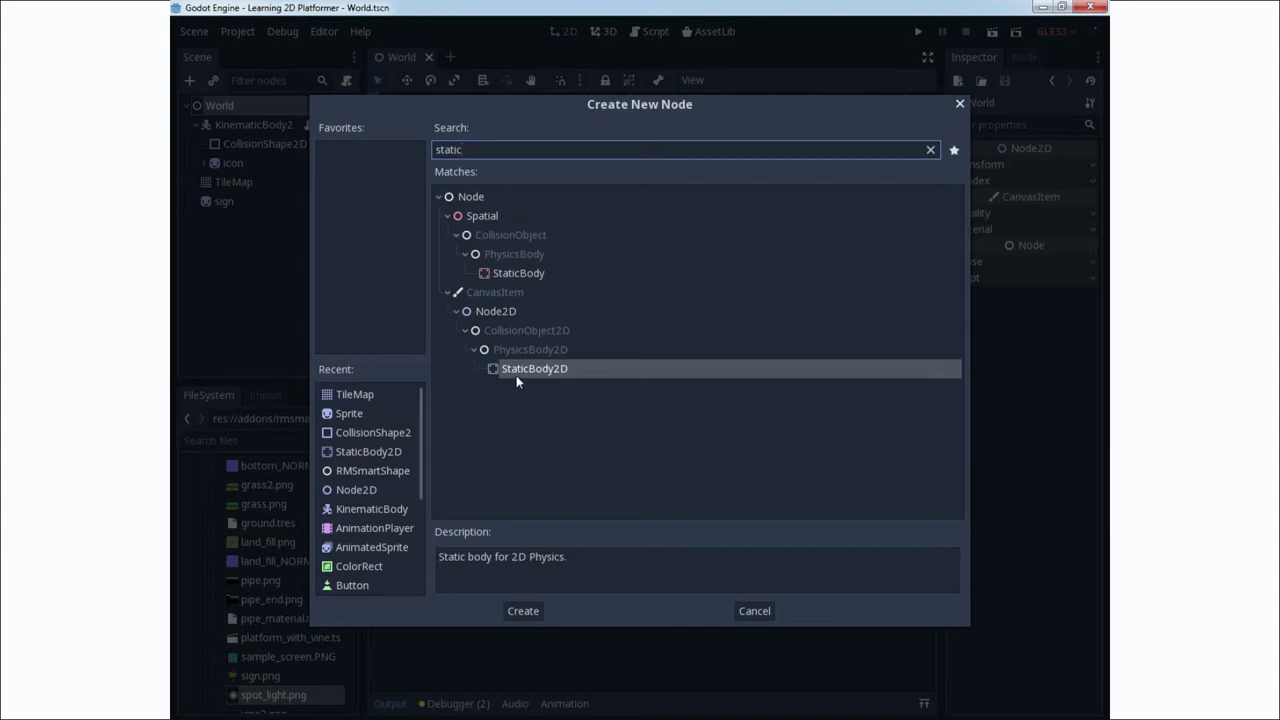
left_click(523, 611)
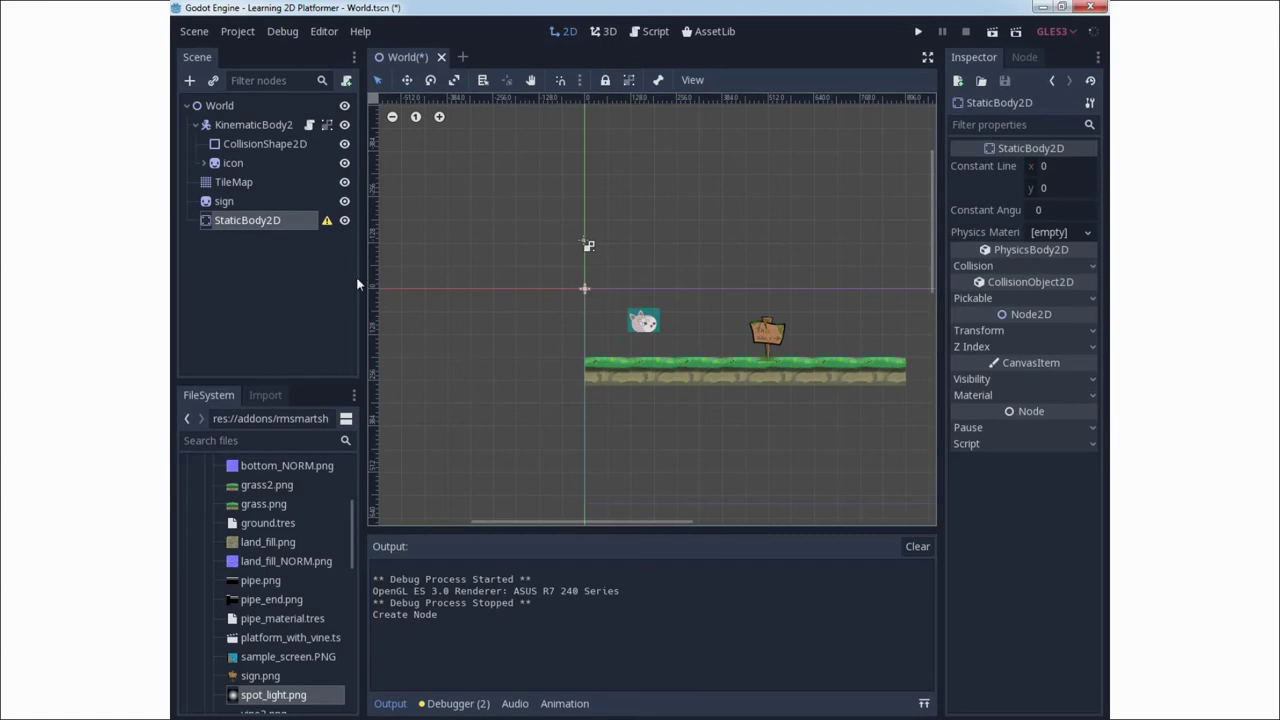
Add a CollisionShape2D node under StaticBody2D and assign it a new RectangleShape2D as its shape
right_click(269, 221)
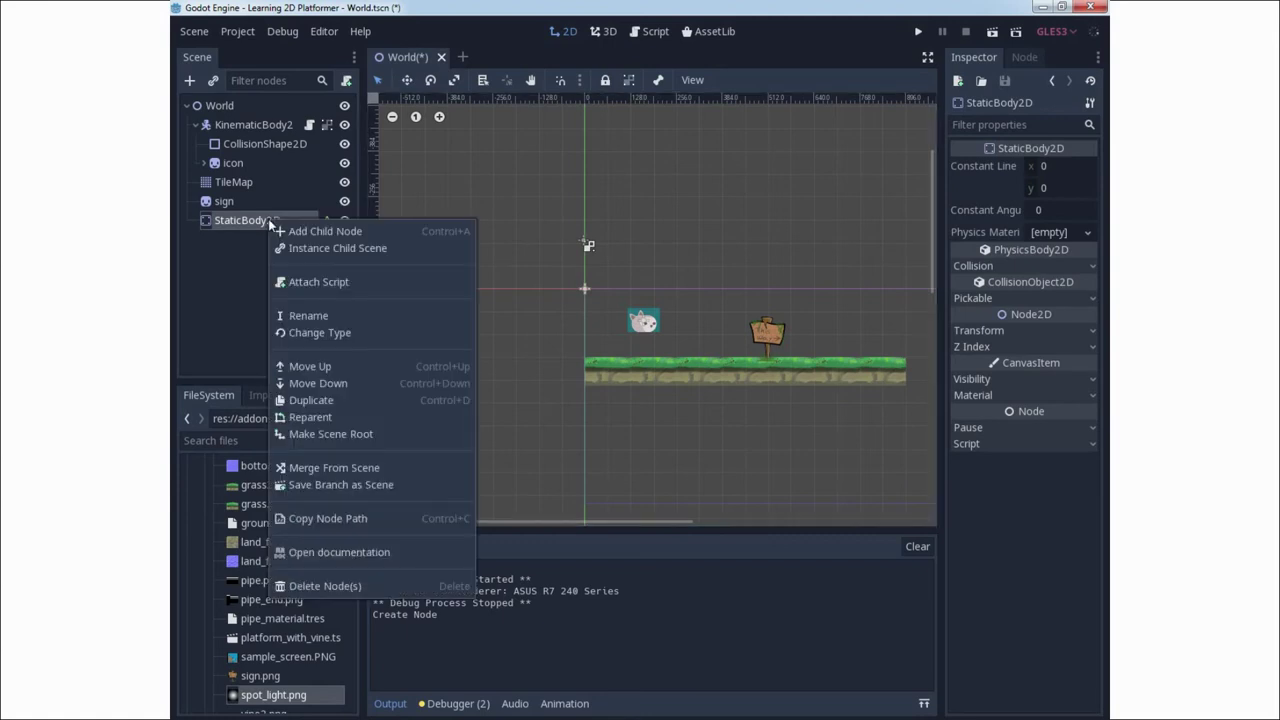
left_click(303, 228)
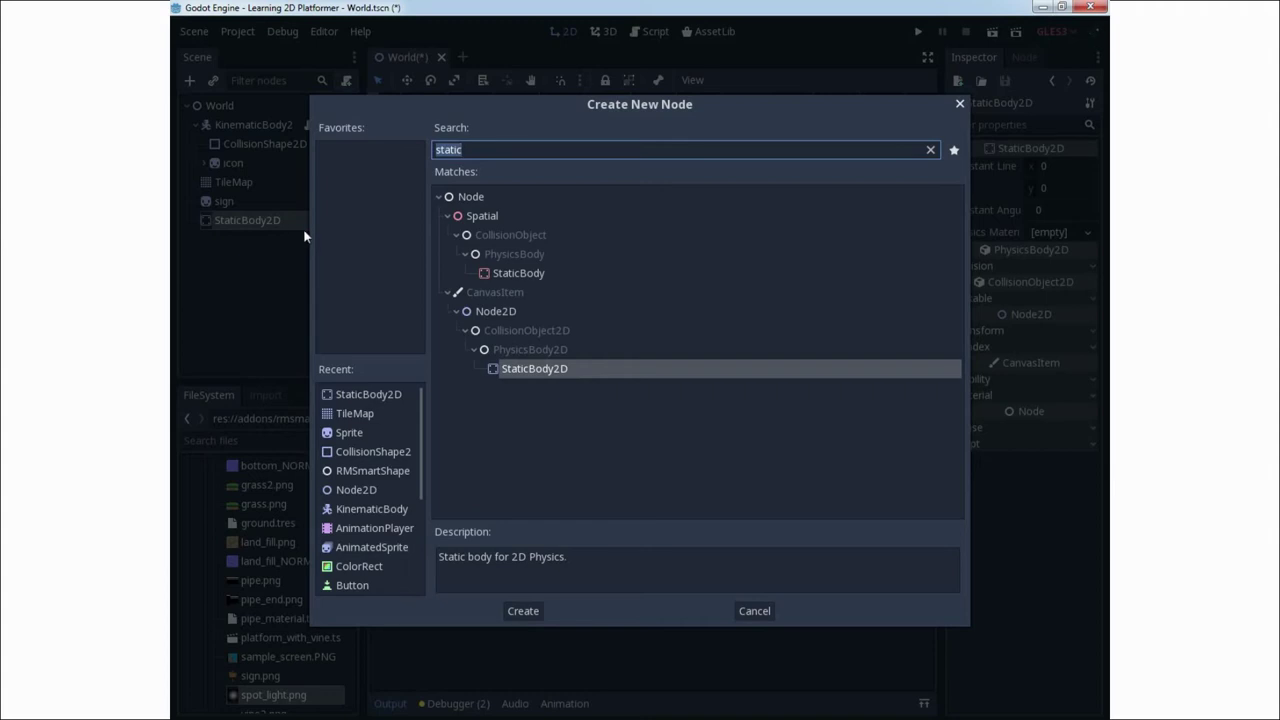
type("coll")
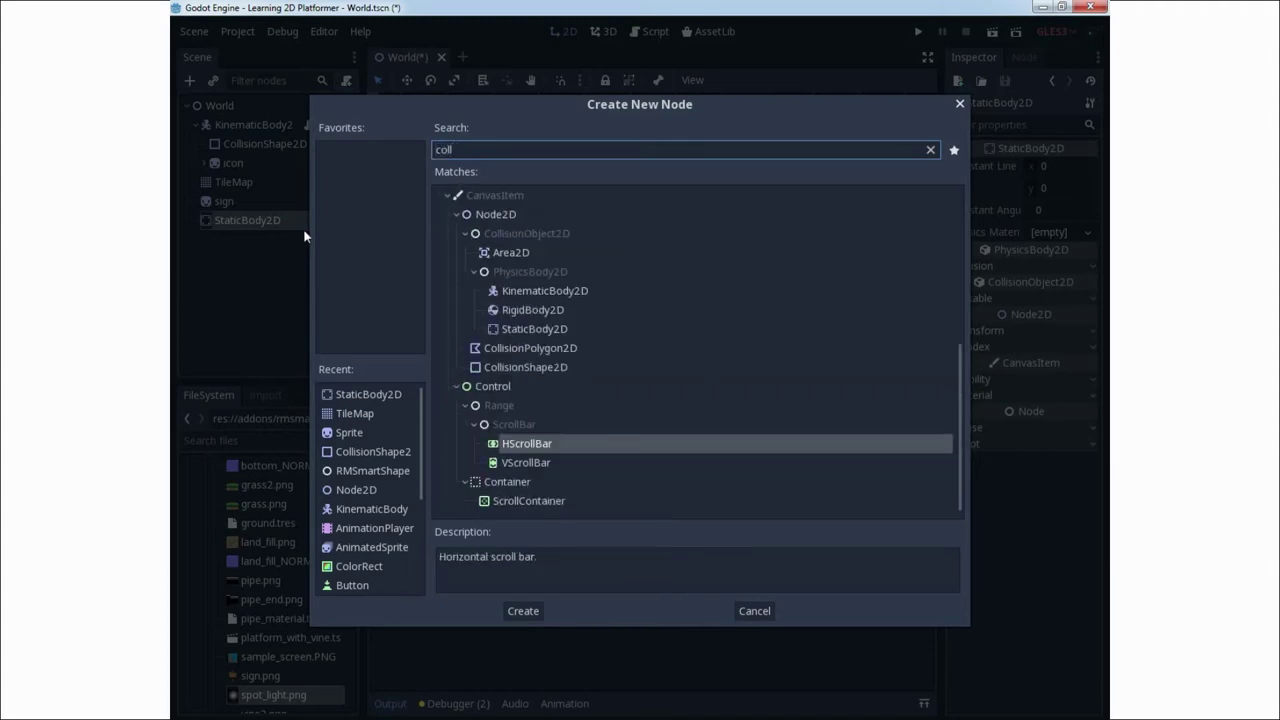
left_click(524, 366)
left_click(526, 611)
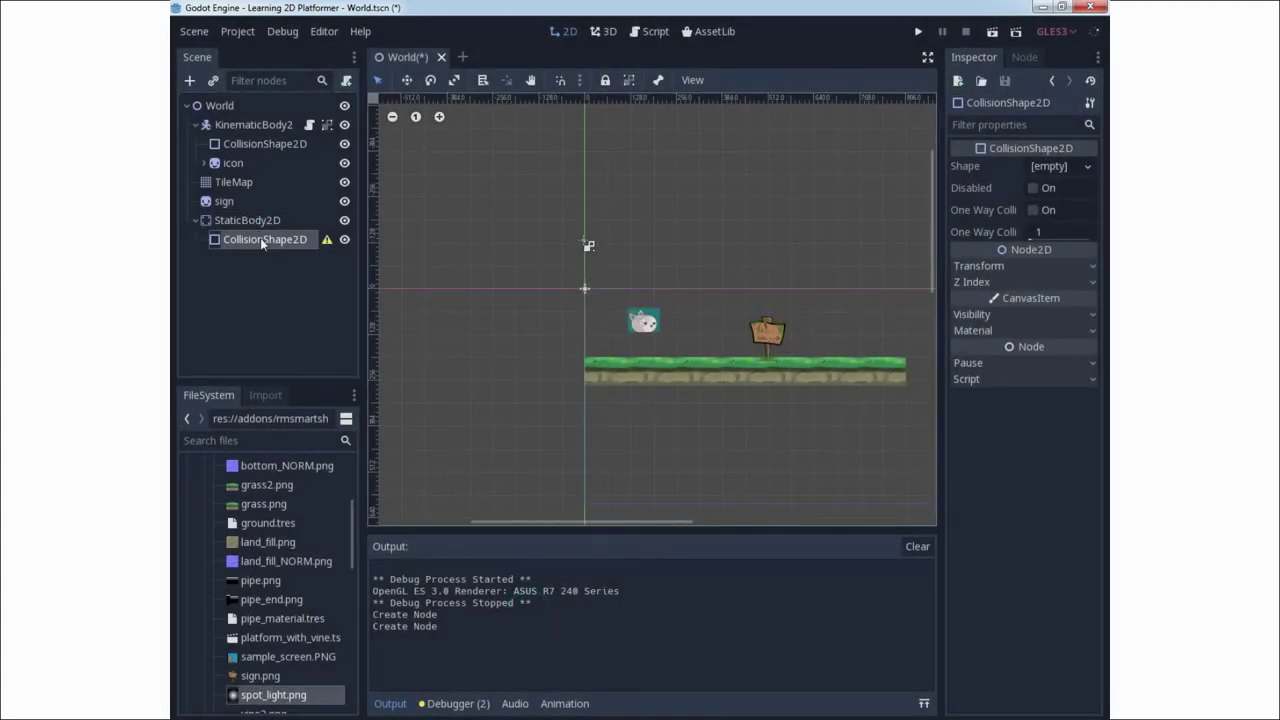
left_click(1084, 167)
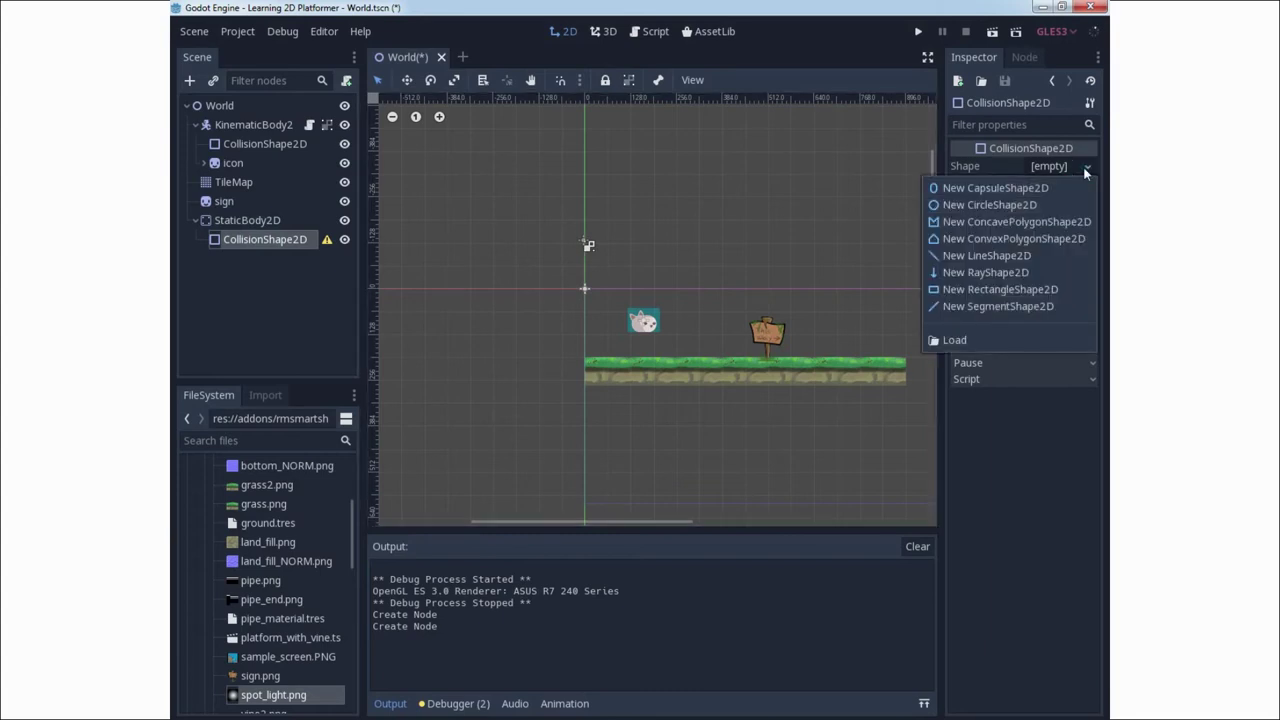
left_click(988, 290)
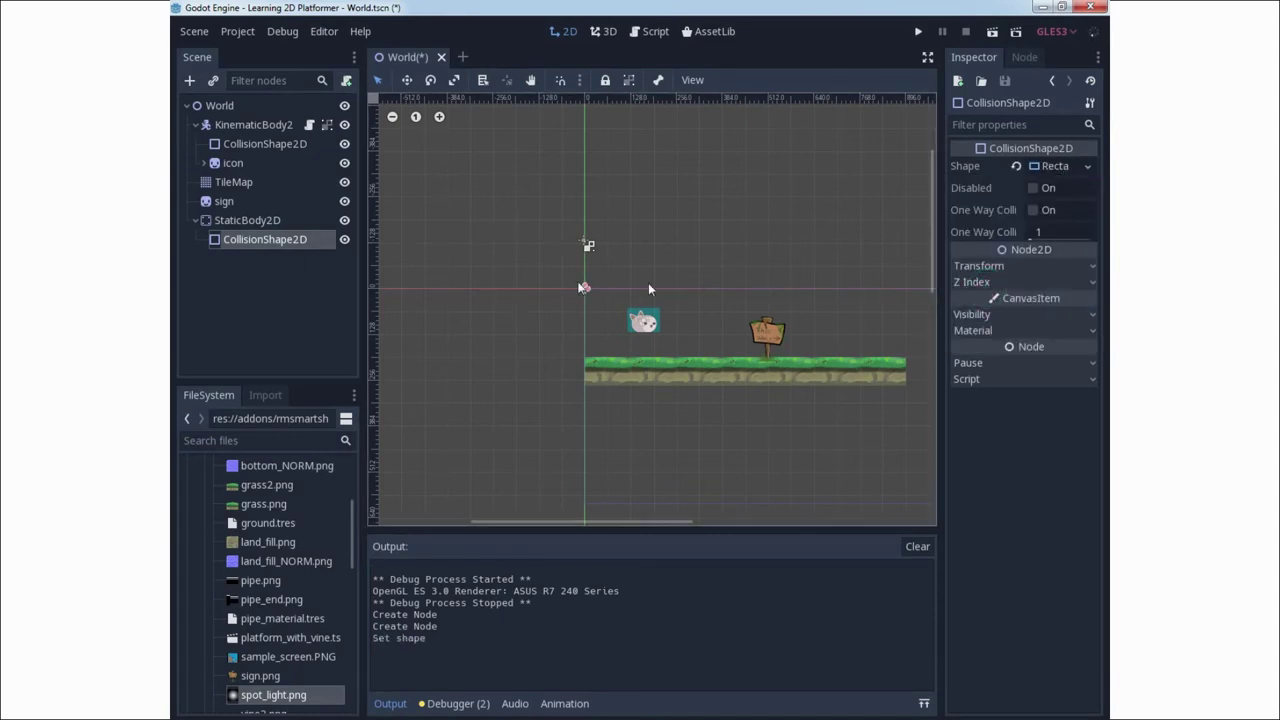
Add a Sprite node under StaticBody2D and assign grass.png from the rmsmartshape sample folder as its texture
left_click(277, 223)
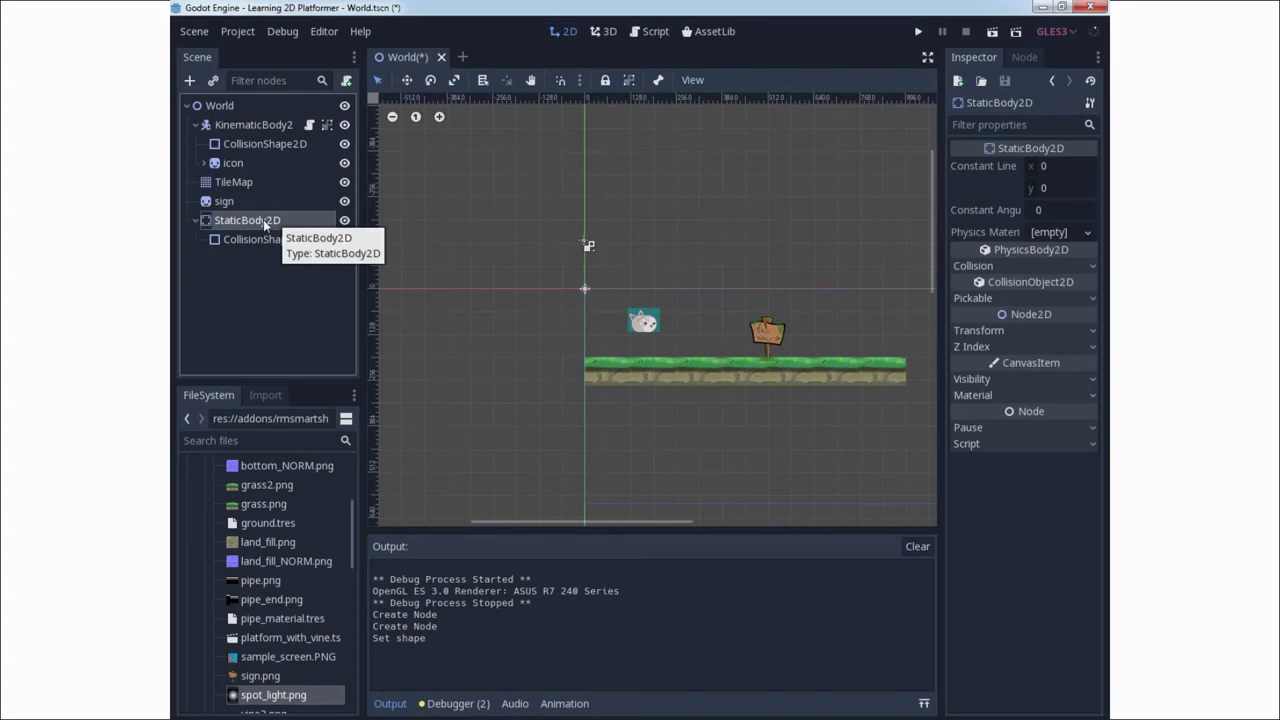
right_click(263, 219)
left_click(300, 231)
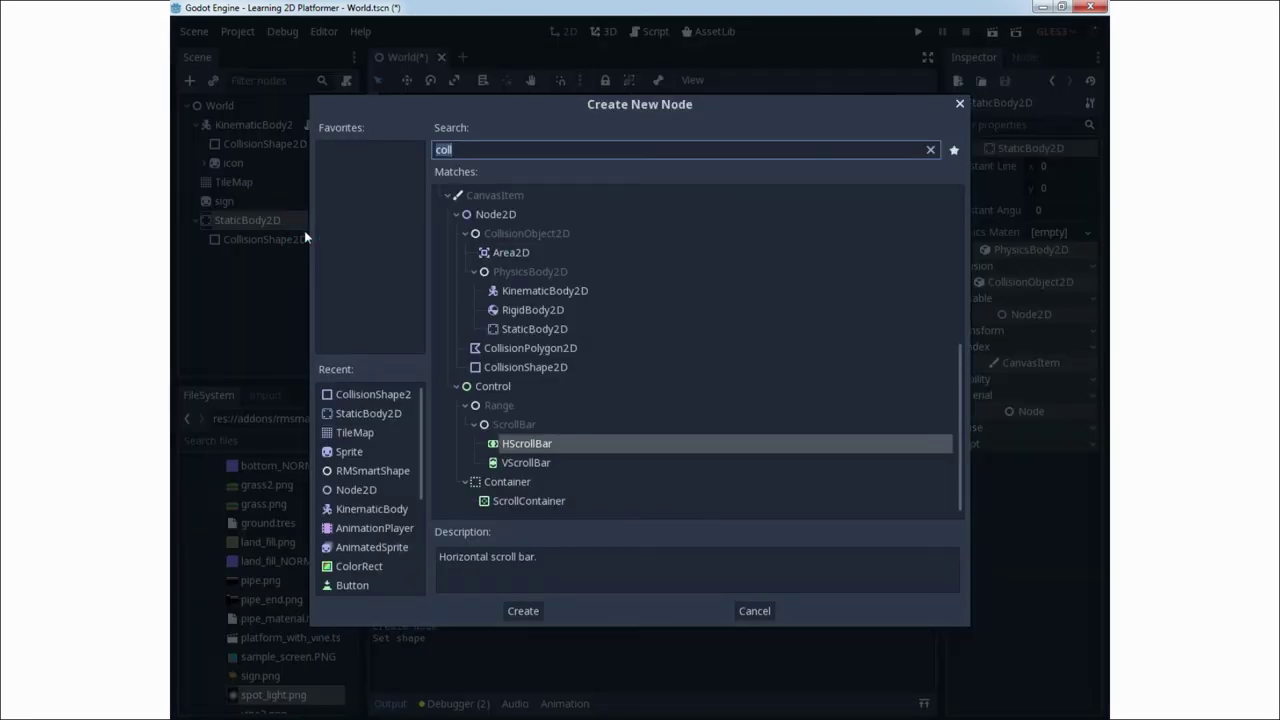
type("spr")
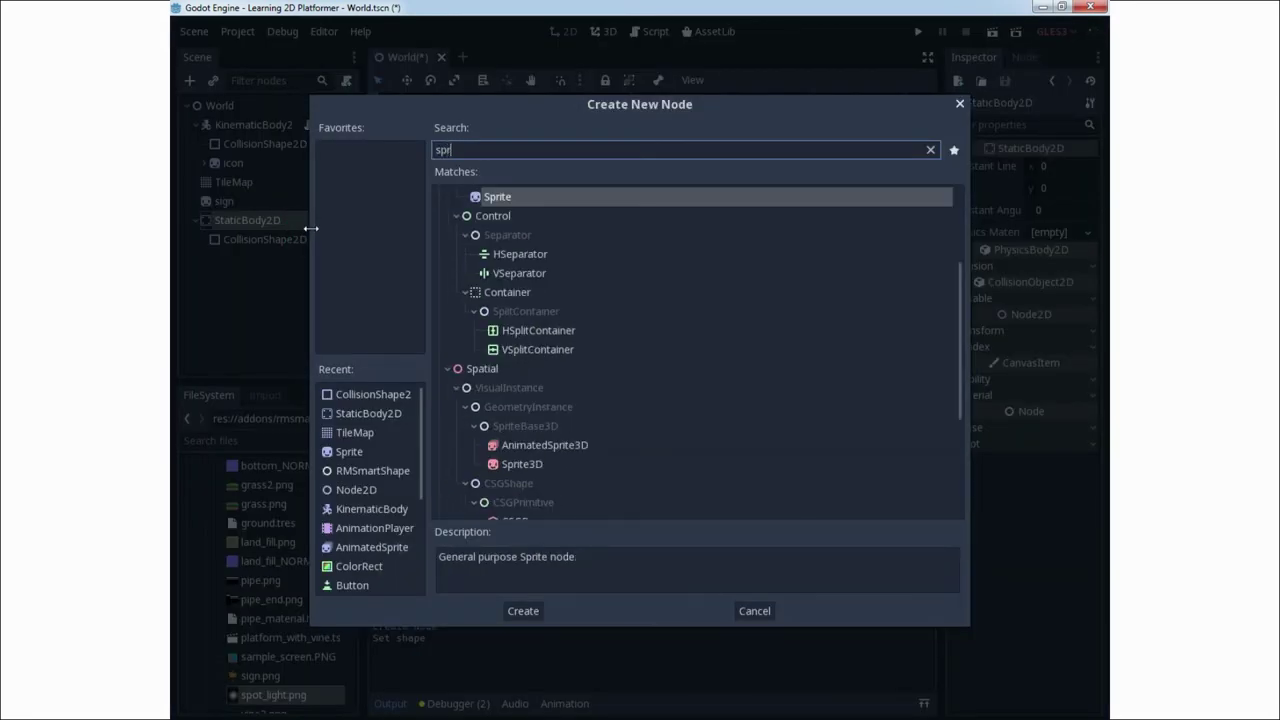
type("ite")
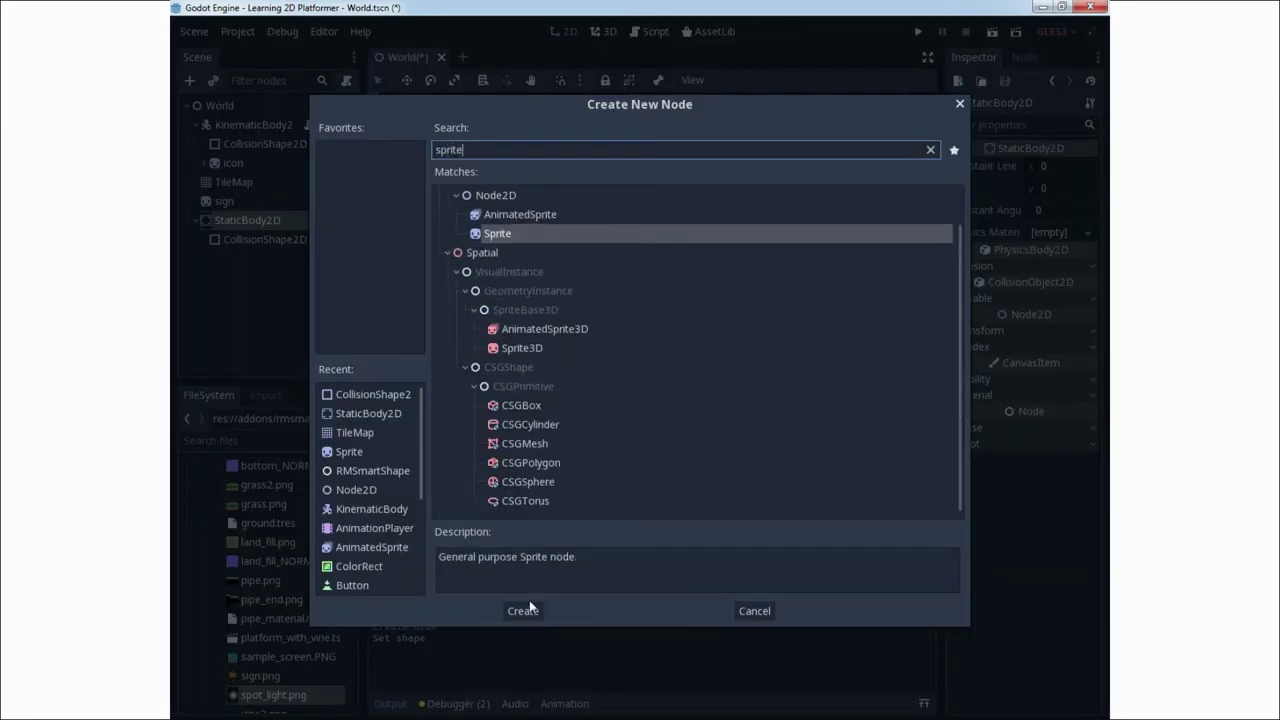
left_click(529, 610)
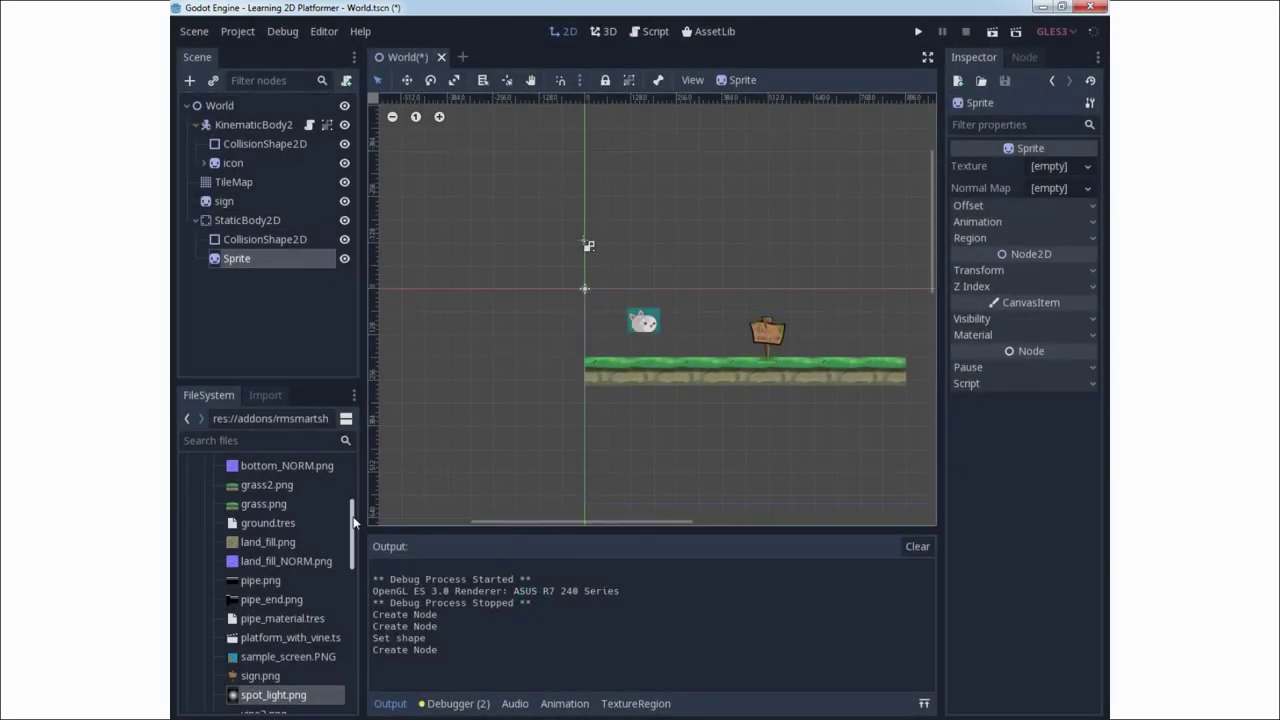
left_click_drag(352, 515, 351, 504)
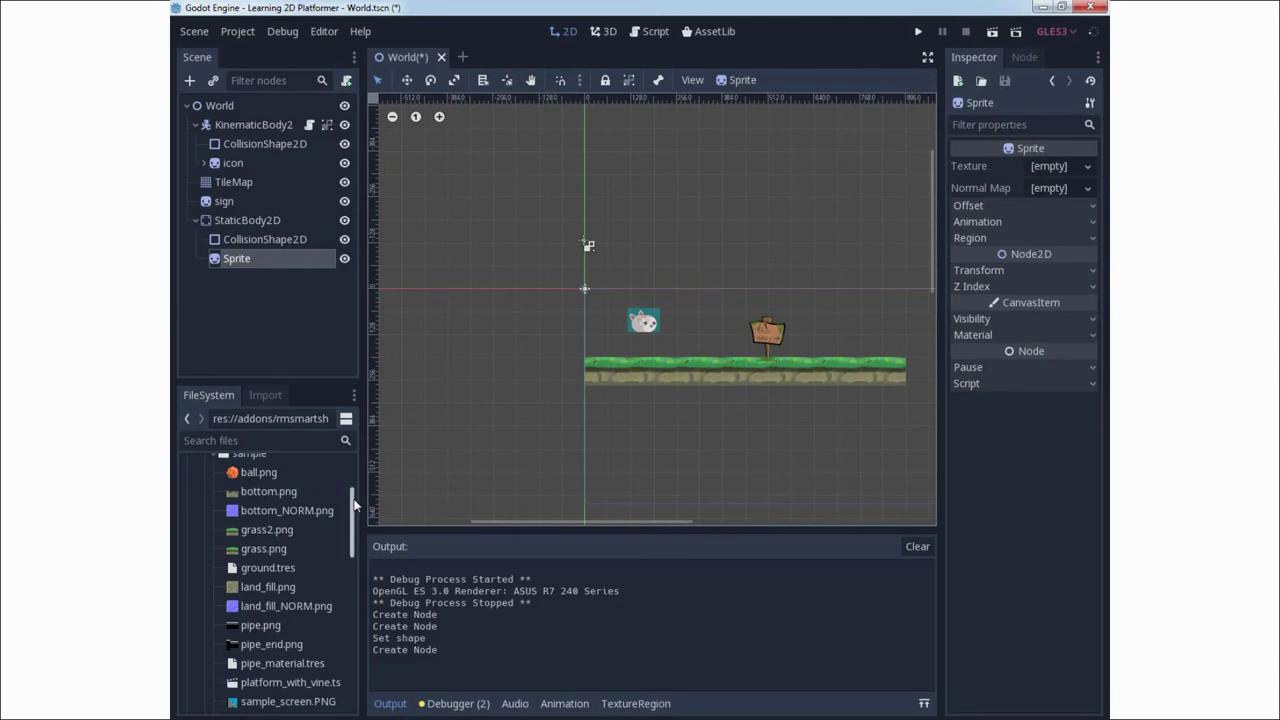
left_click_drag(268, 548, 1048, 168)
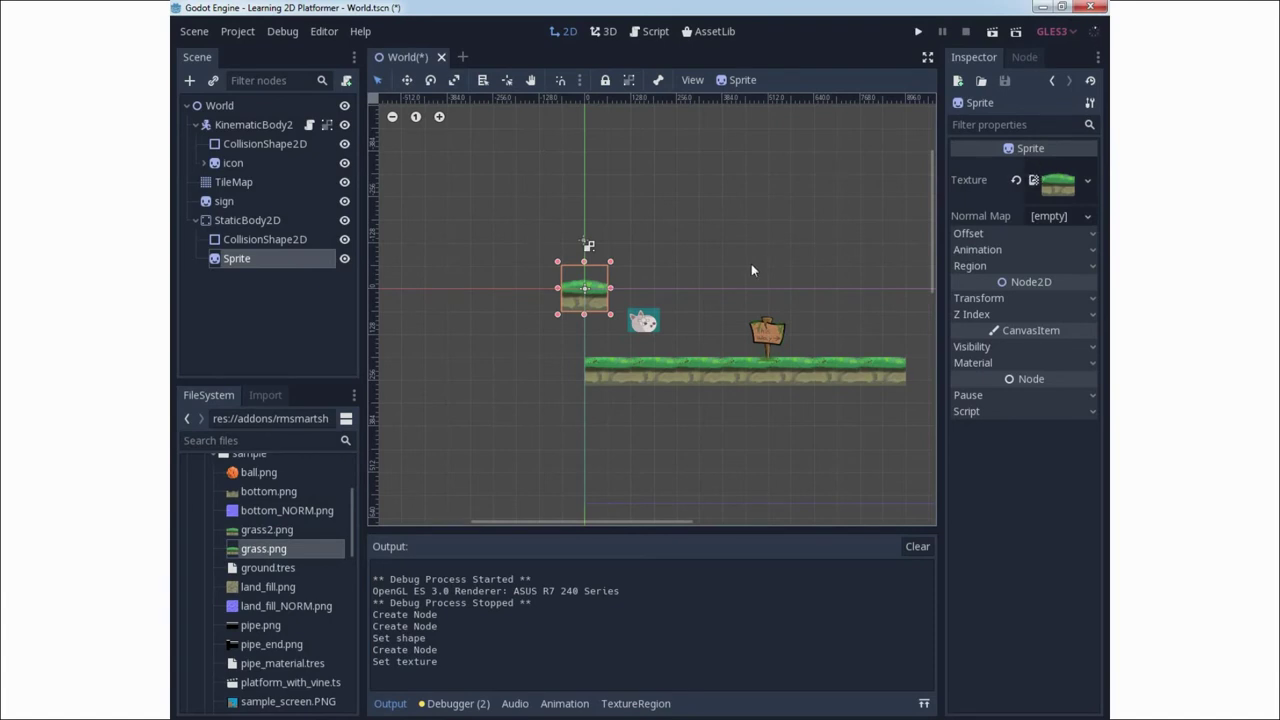
Open the RMSmartShape2D entry in the asset library and download the package
left_click_drag(352, 502, 353, 460)
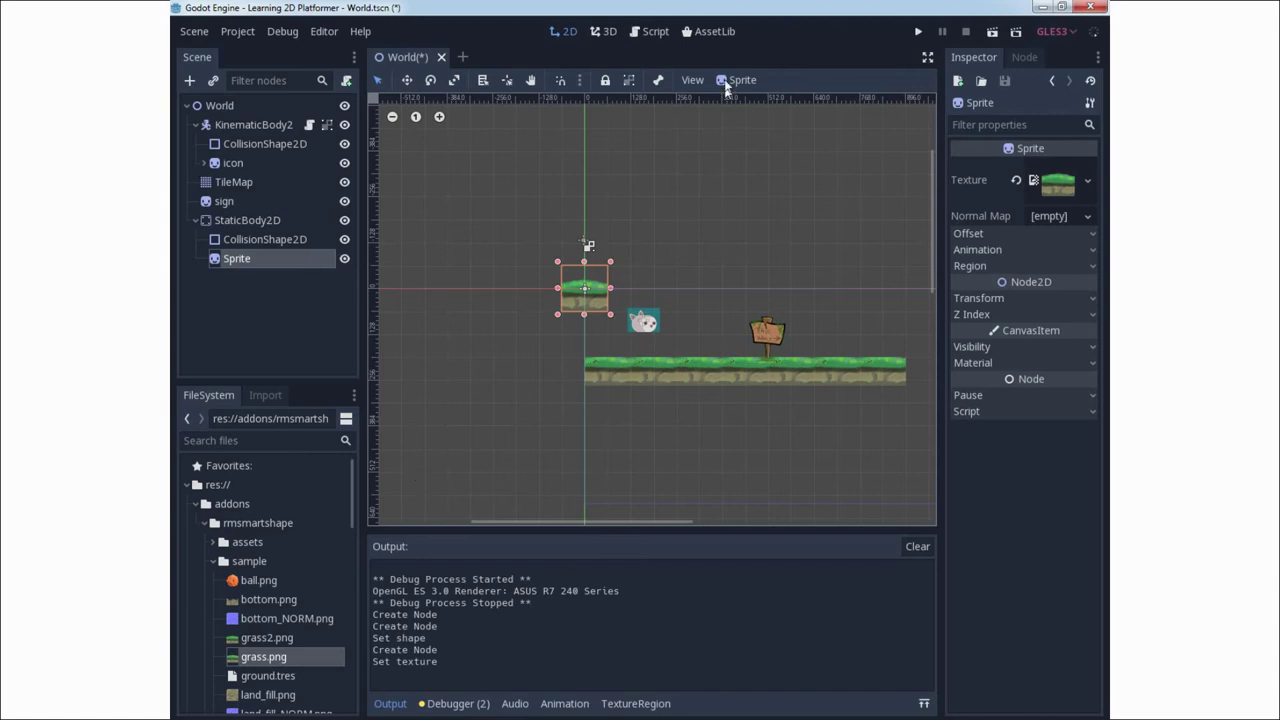
left_click(715, 33)
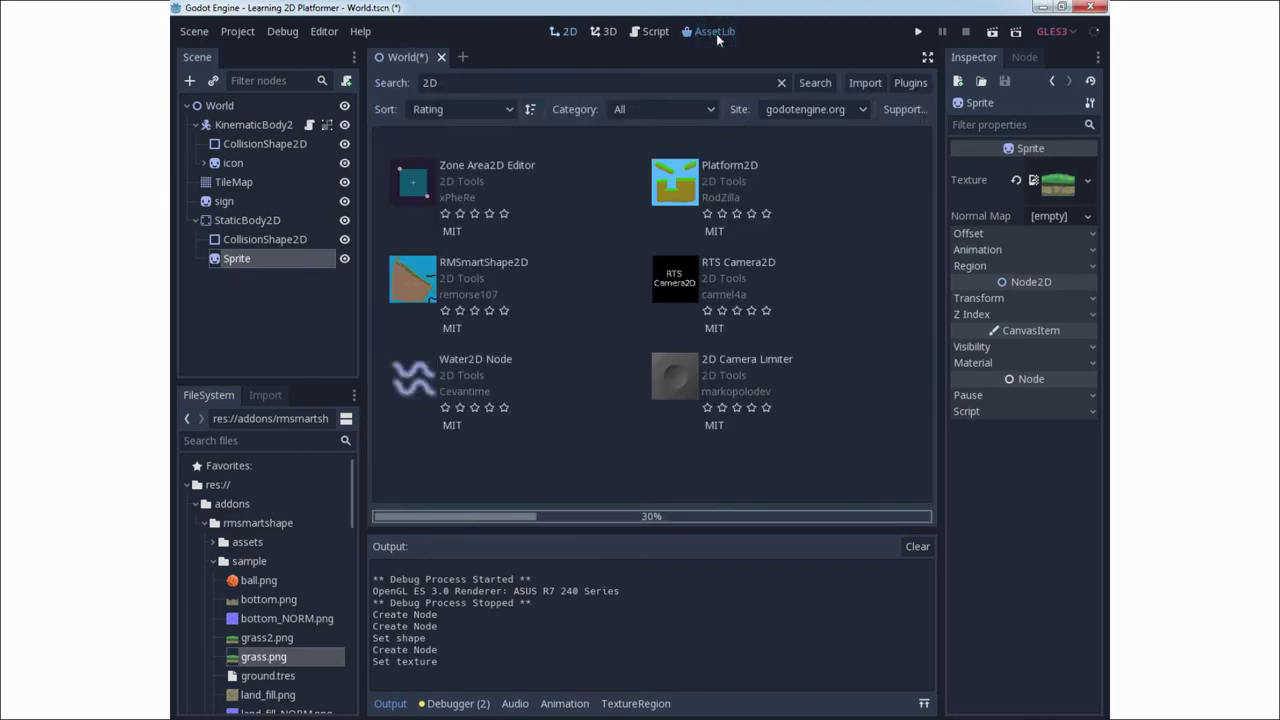
left_click(446, 83)
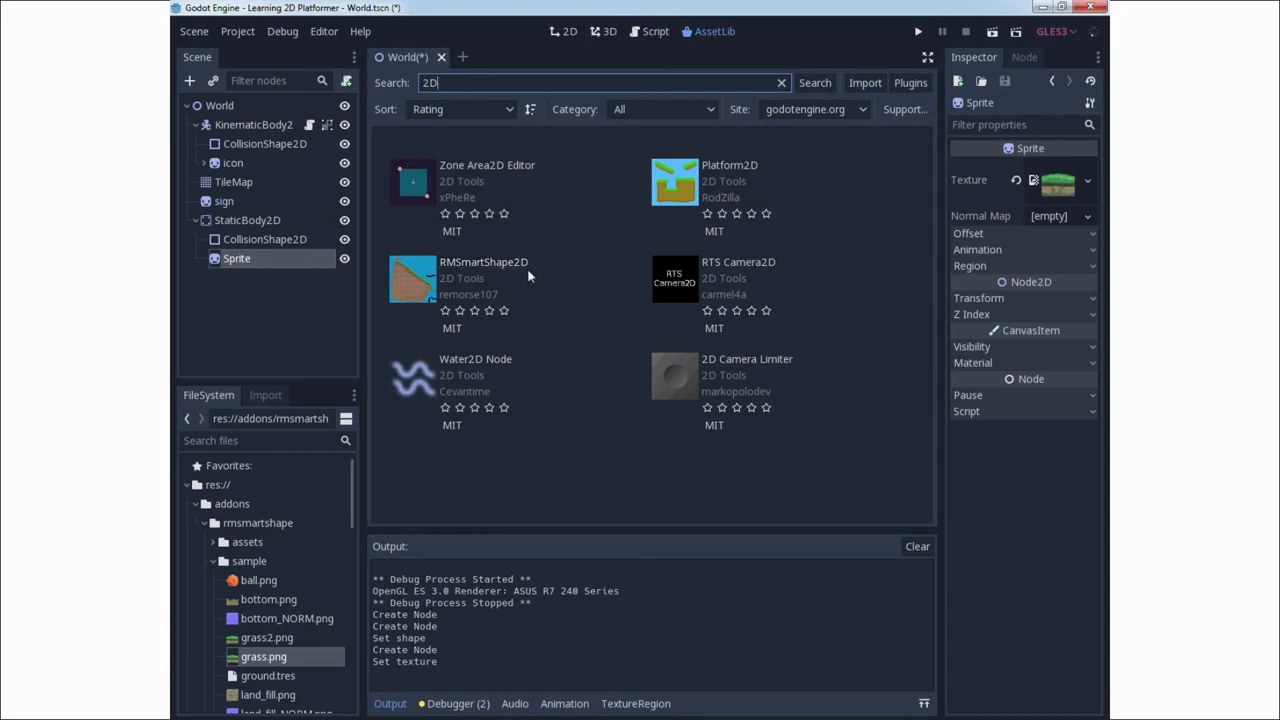
left_click(497, 266)
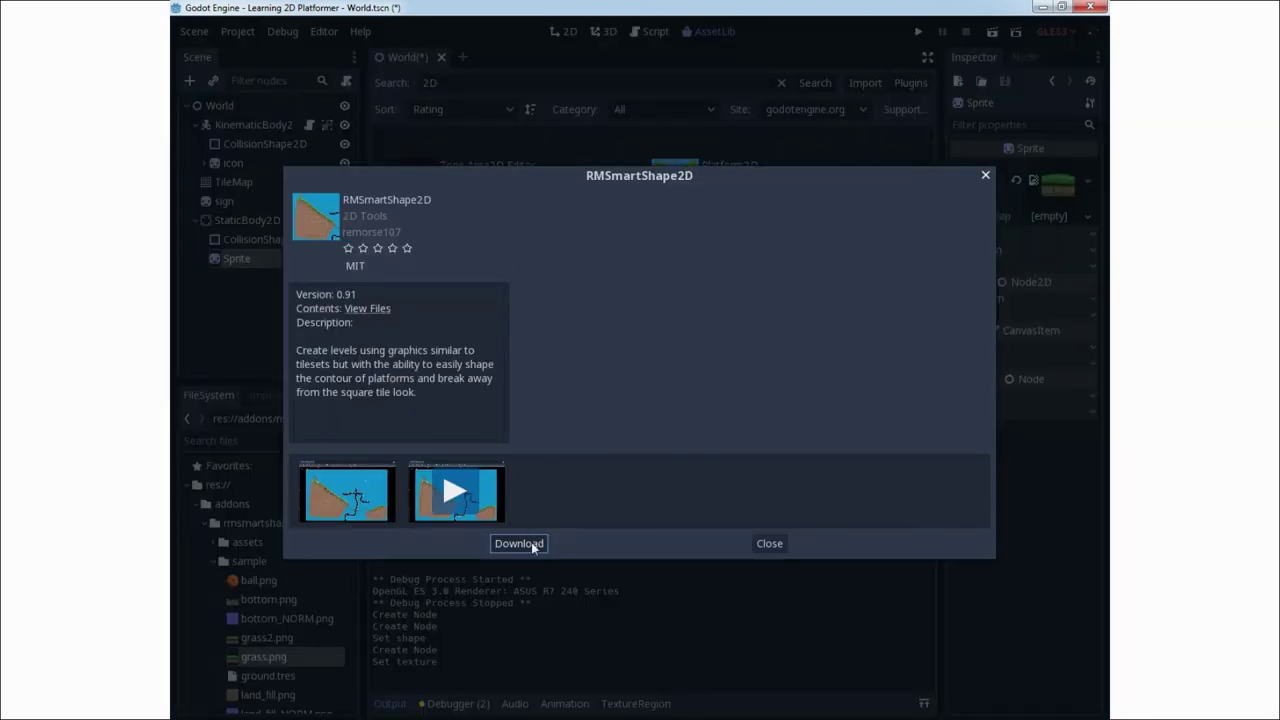
left_click(518, 543)
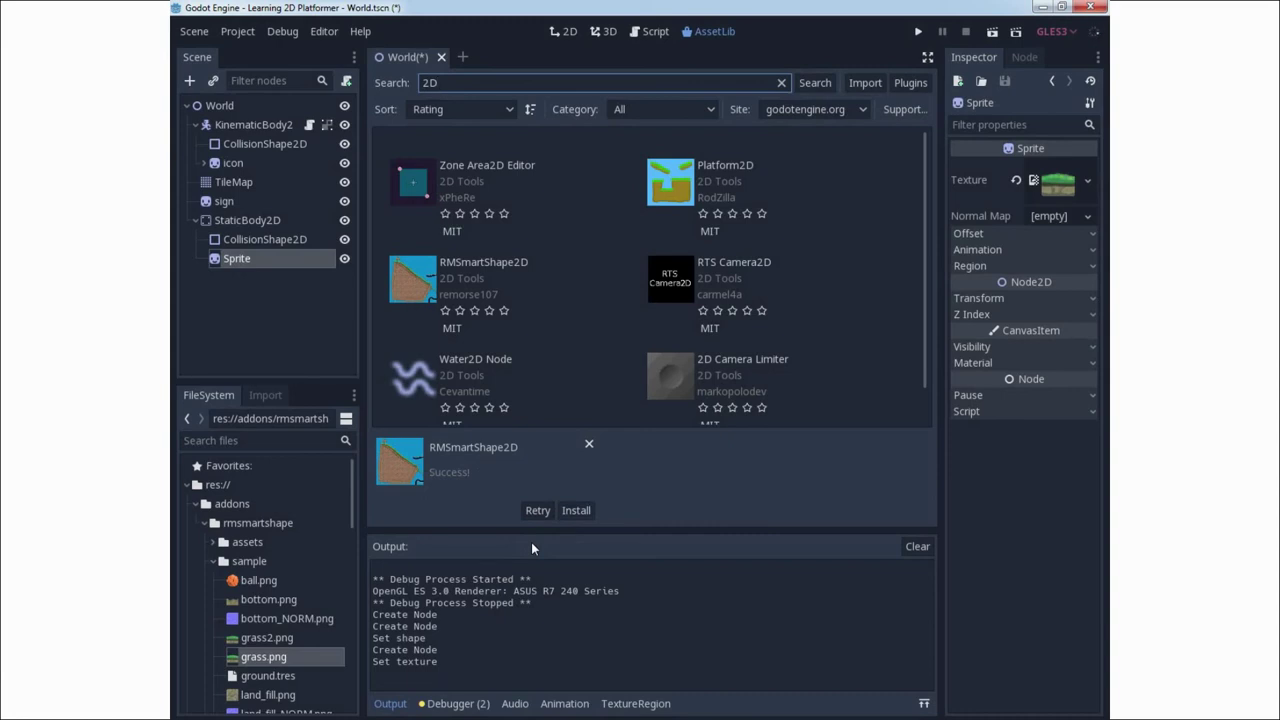
Review the RMSmartShape2D package contents, including the grass and sign files in the sample folder, and close the installer without installing
left_click(576, 510)
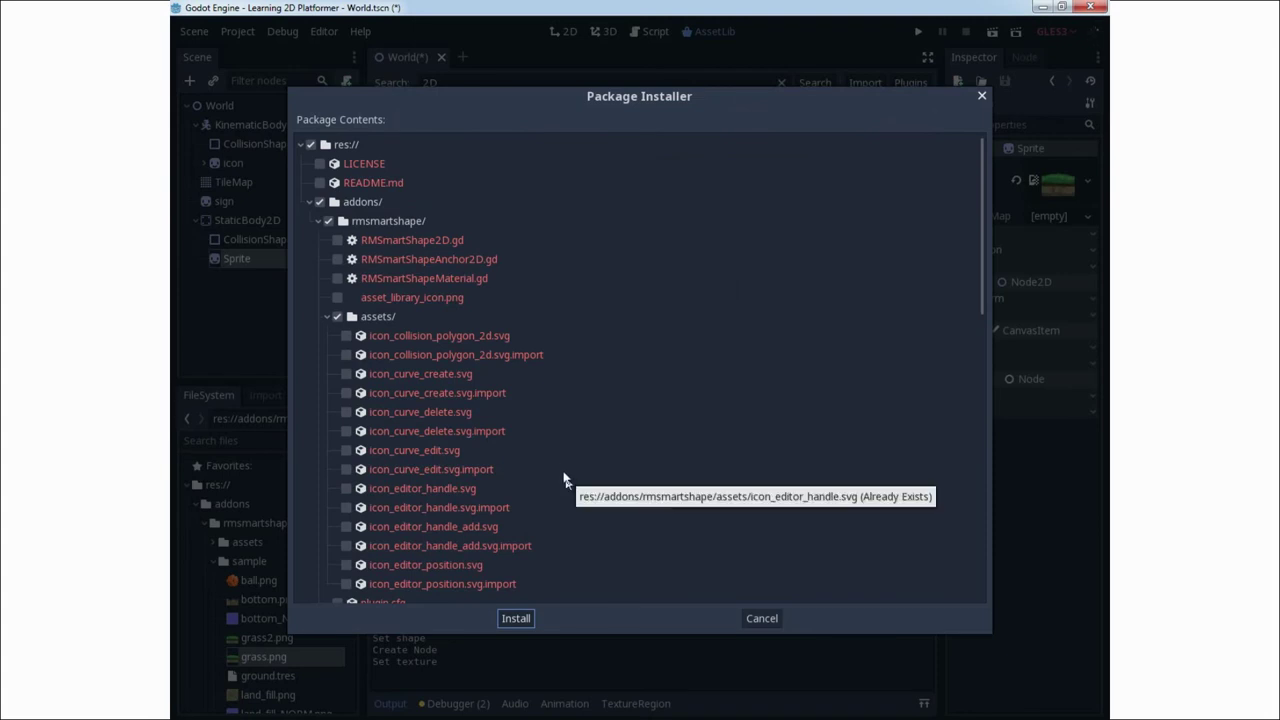
scroll(434, 342, "down", 5)
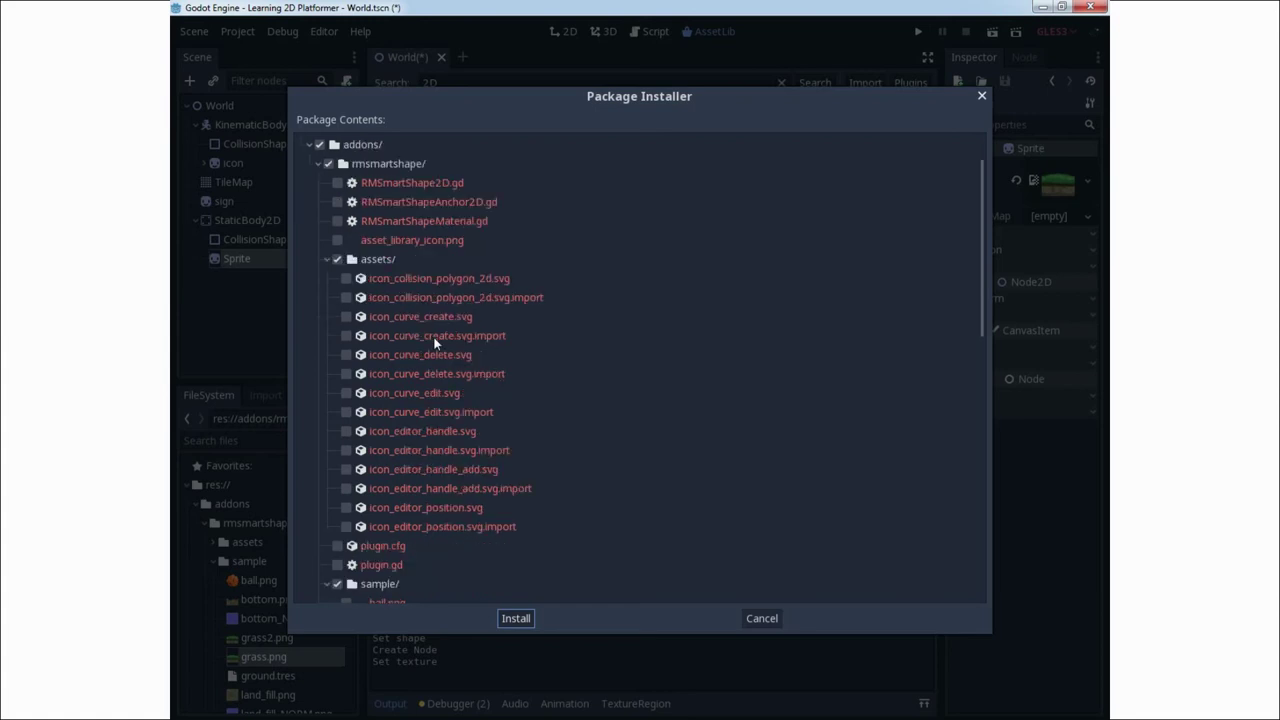
scroll(434, 342, "down", 5)
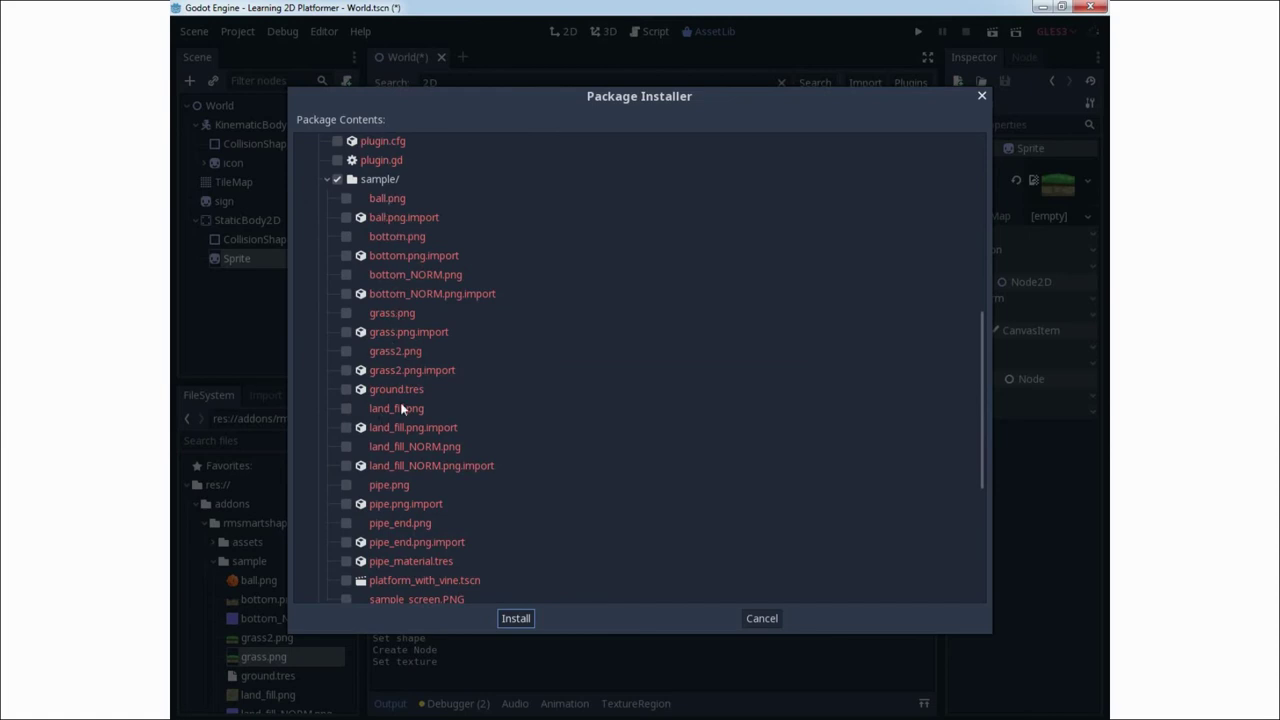
scroll(400, 408, "down", 6)
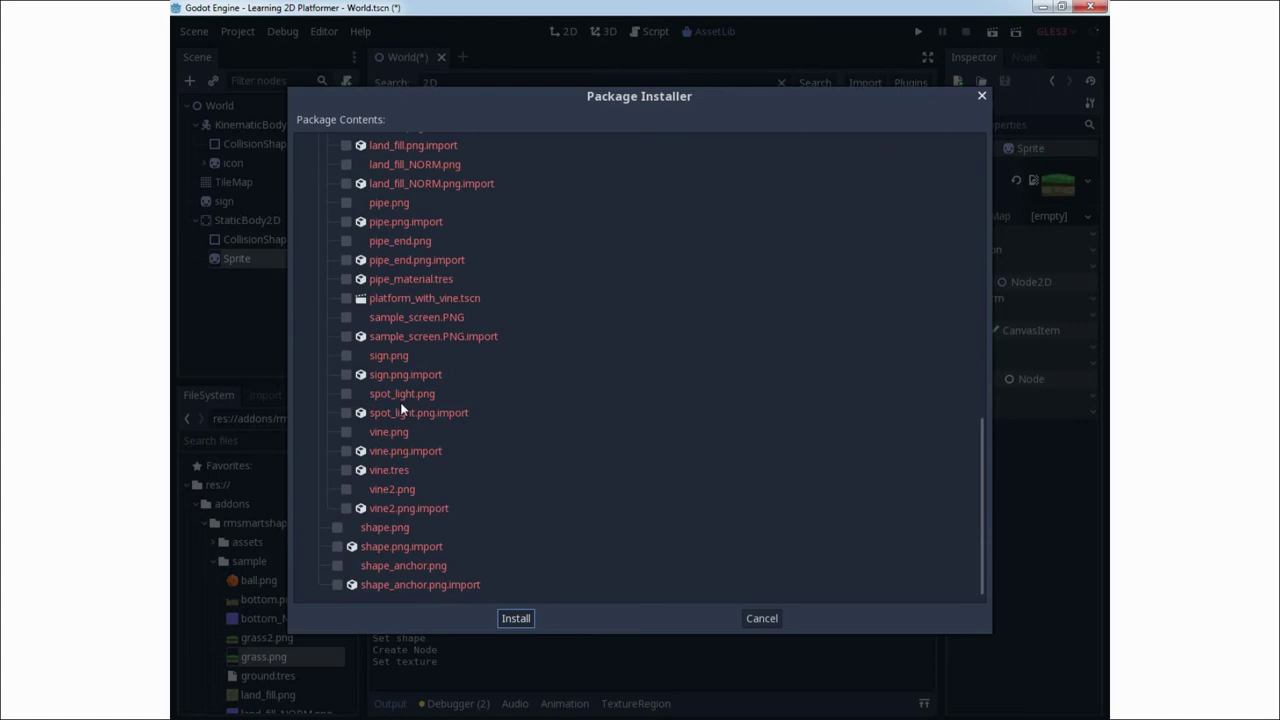
scroll(400, 408, "up", 10)
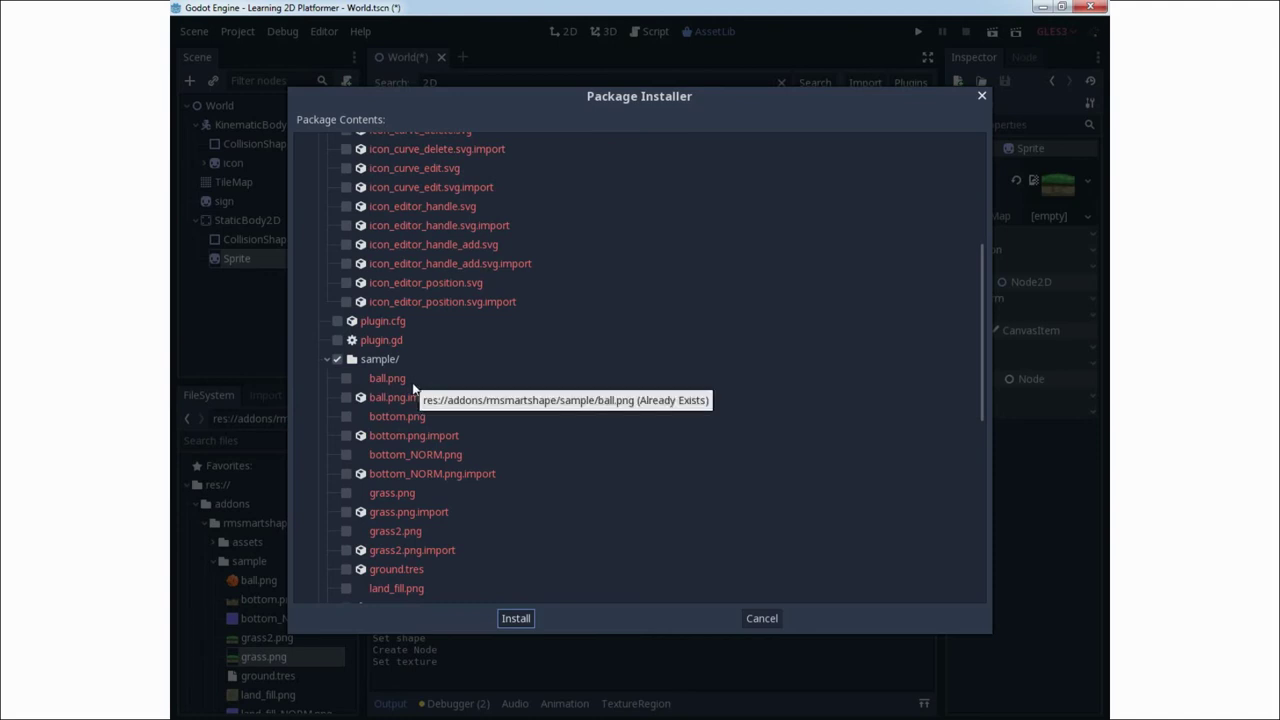
scroll(412, 383, "down", 1)
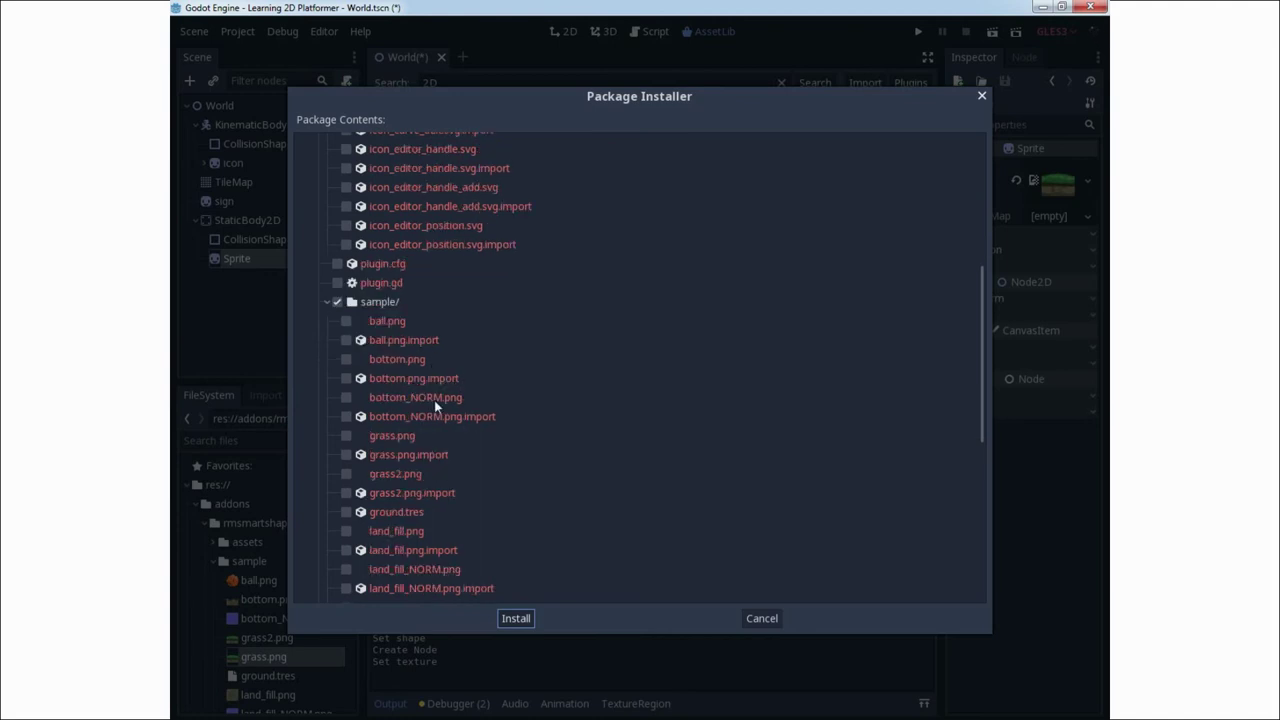
left_click(348, 437)
left_click(343, 475)
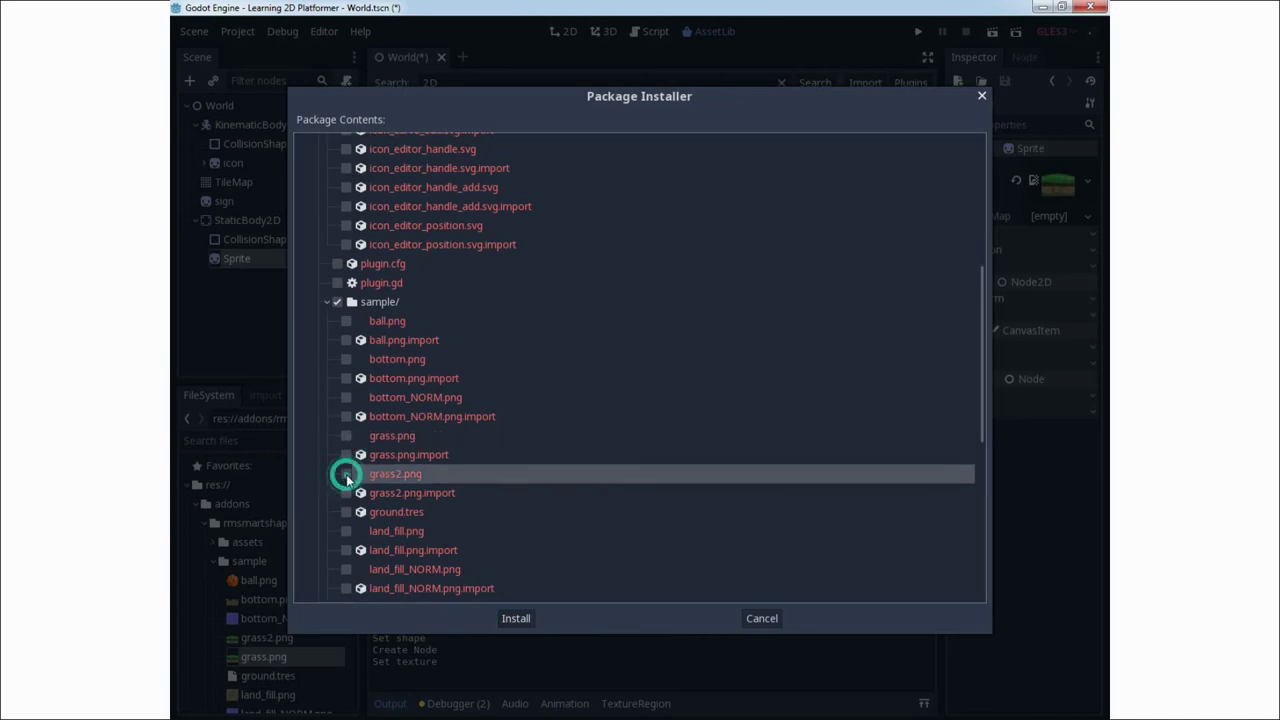
scroll(430, 412, "down", 4)
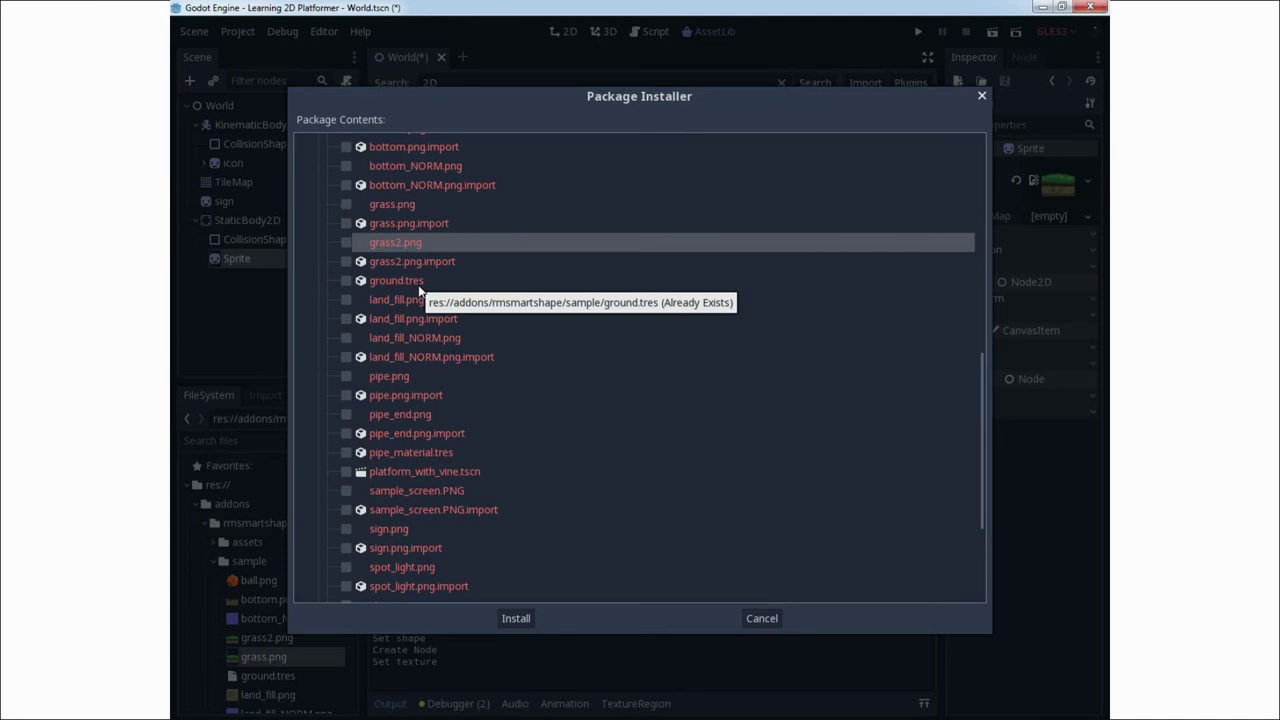
left_click(393, 531)
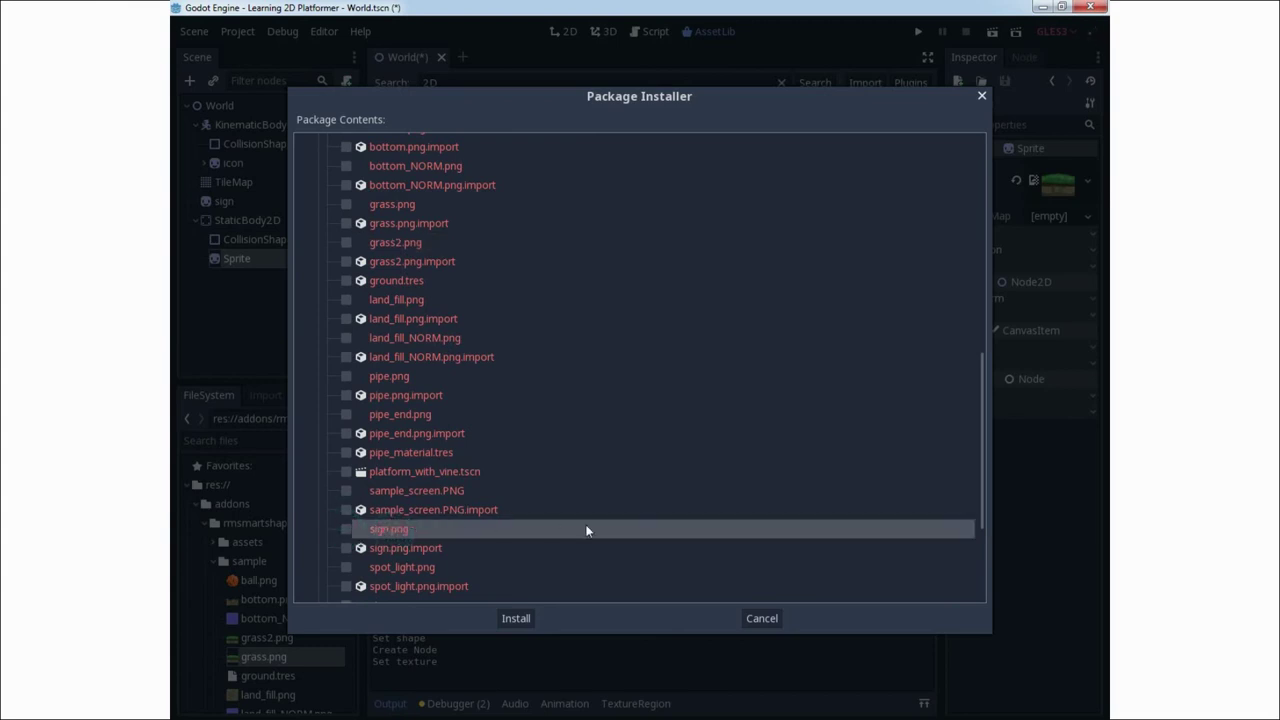
left_click(760, 620)
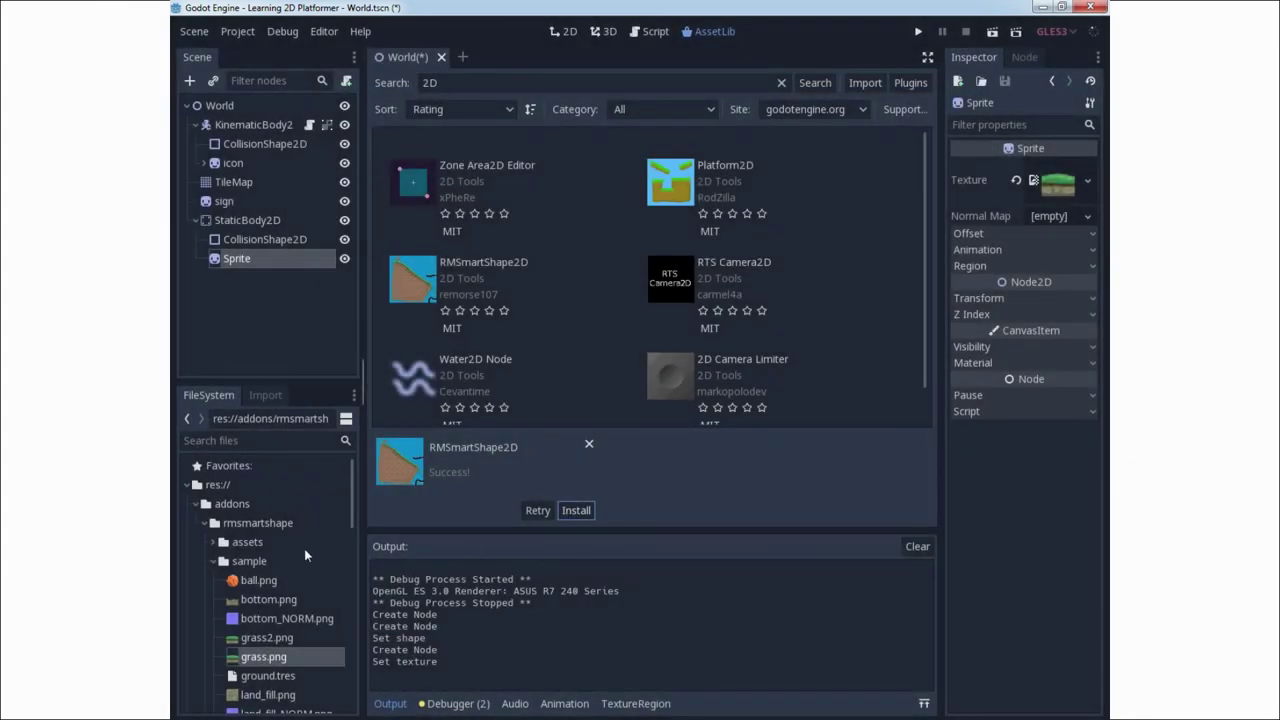
Locate the sample folder inside the project's addons/rmsmartshape folder
left_click(273, 562)
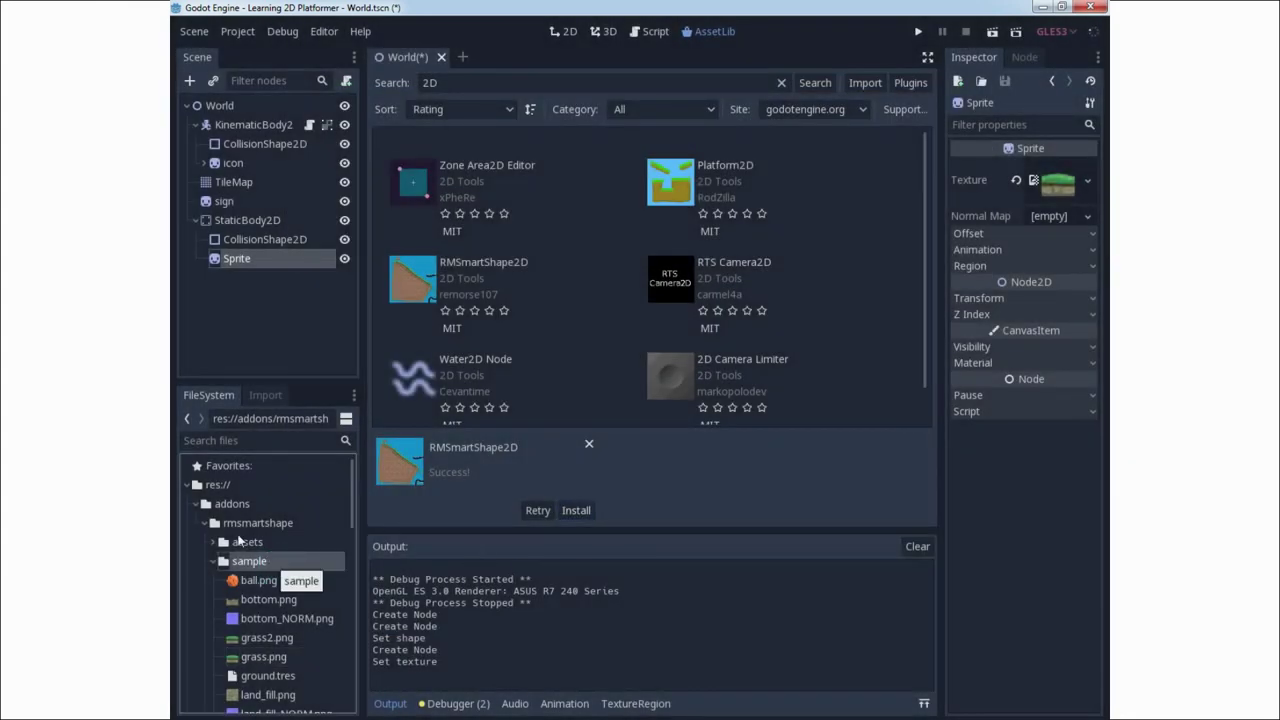
left_click(237, 528)
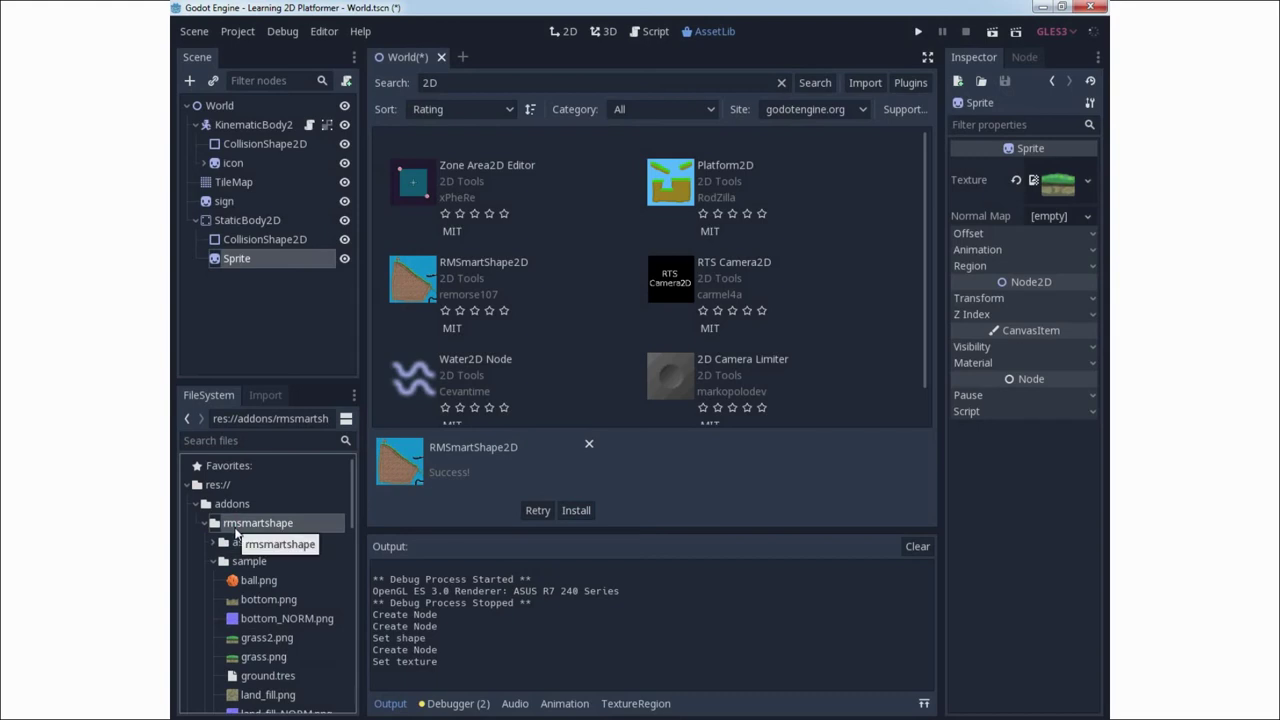
left_click(274, 563)
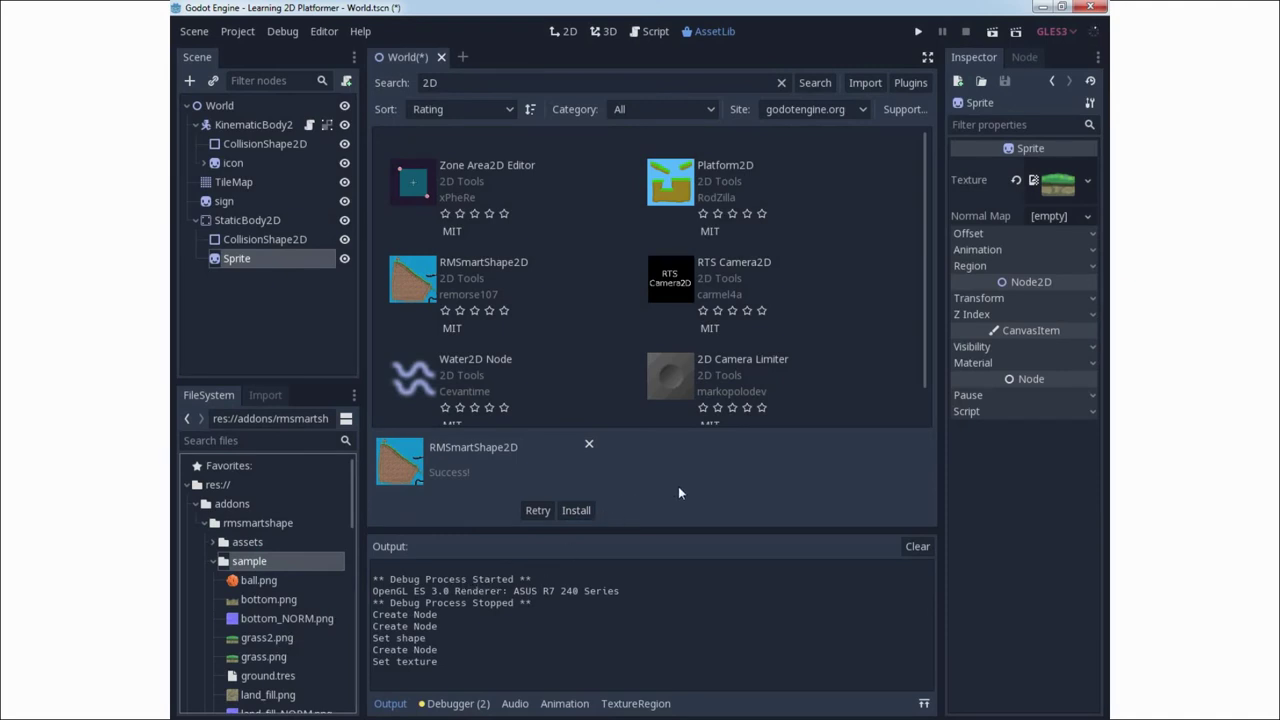
In the 2D workspace, make StaticBody2D's children unselectable and move the grass platform below the tilemap ground
left_click(569, 33)
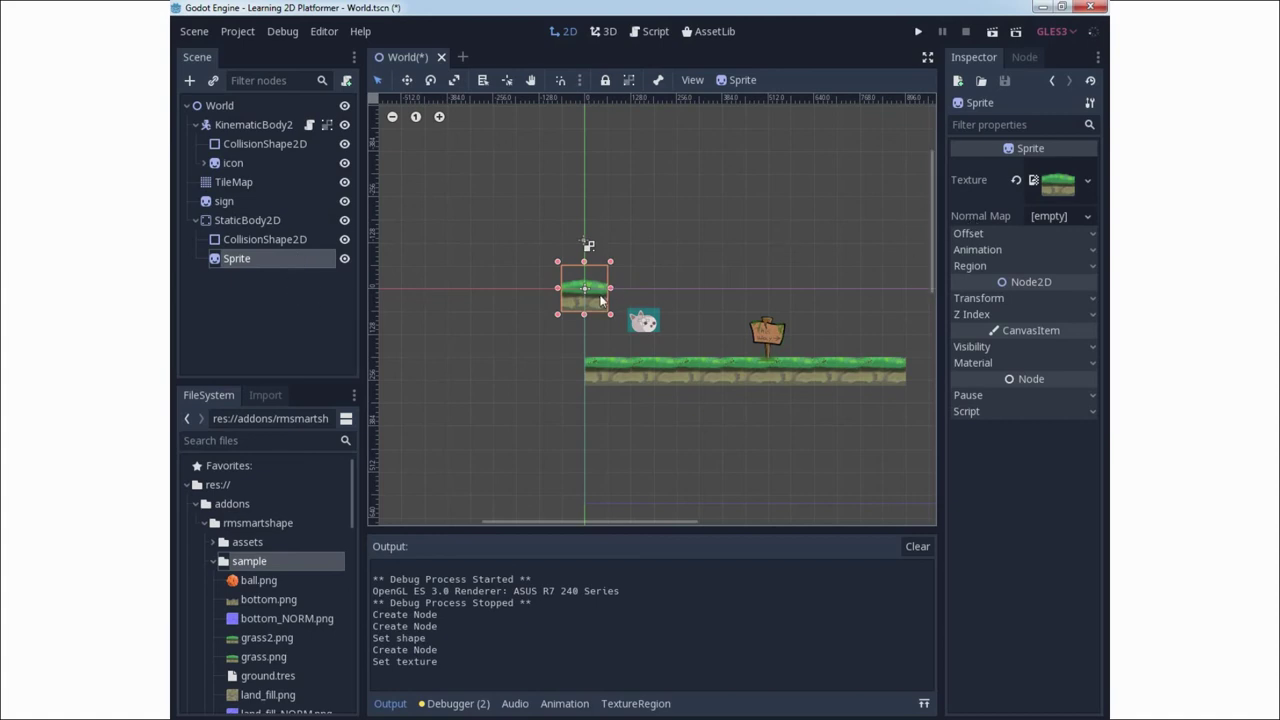
left_click(276, 219)
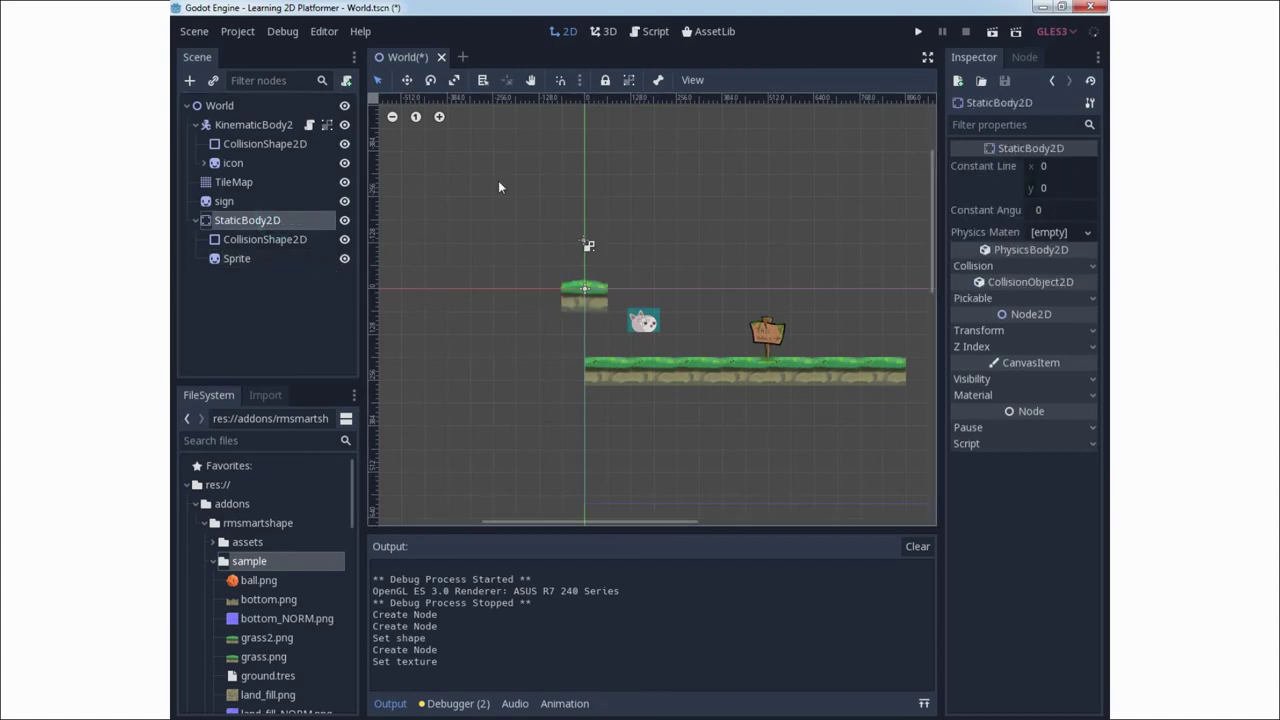
left_click(631, 86)
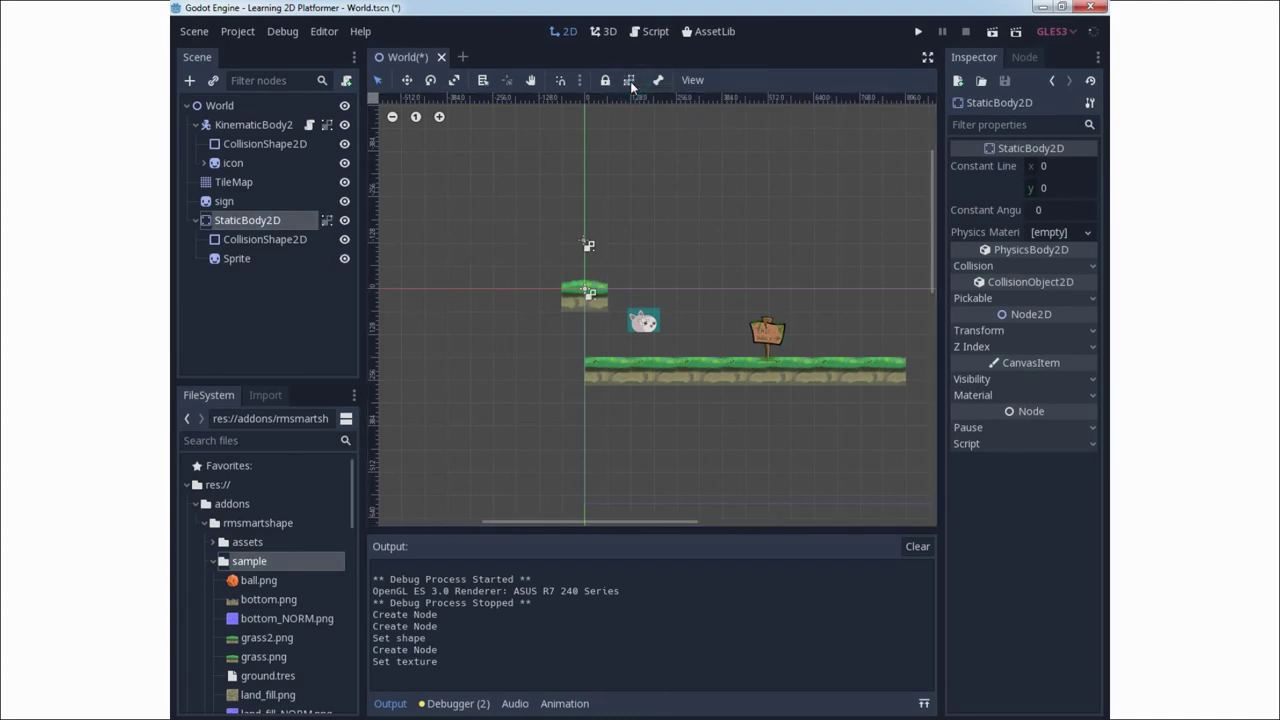
left_click(631, 86)
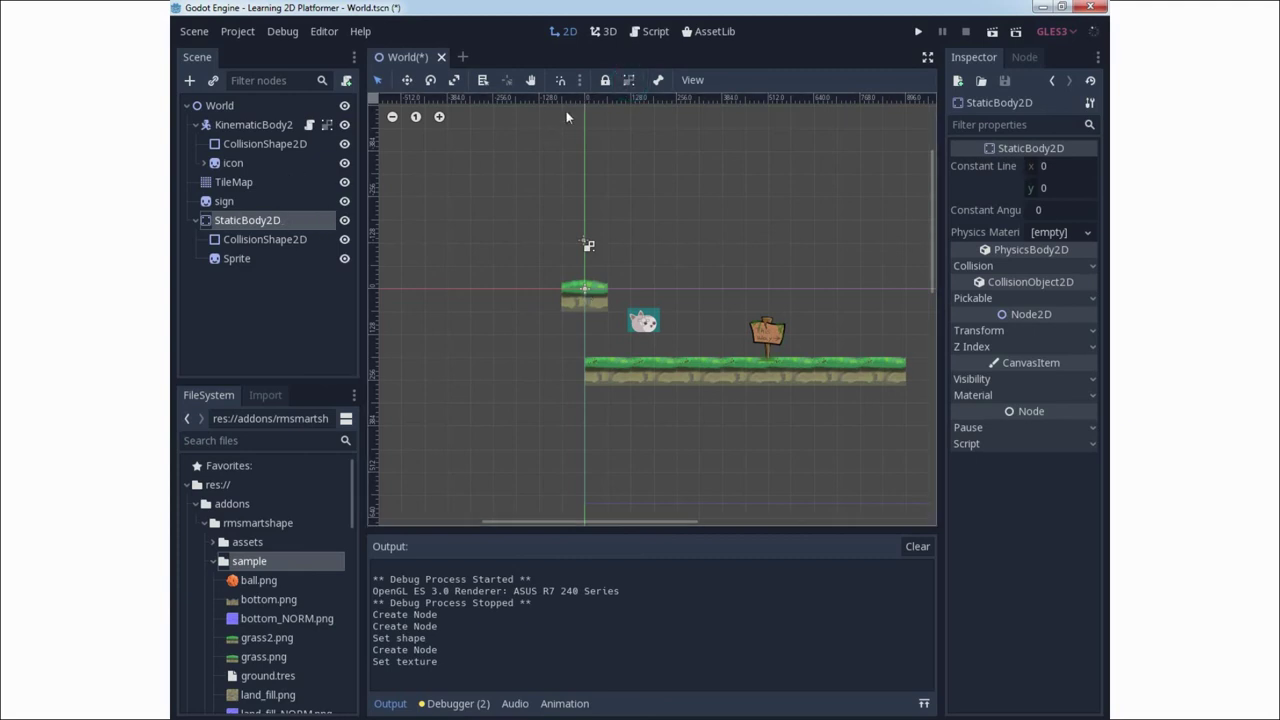
left_click(624, 86)
left_click_drag(575, 292, 711, 441)
Enlarge the platform's rectangular collision shape in width and height so it extends around the grass sprite
left_click(265, 239)
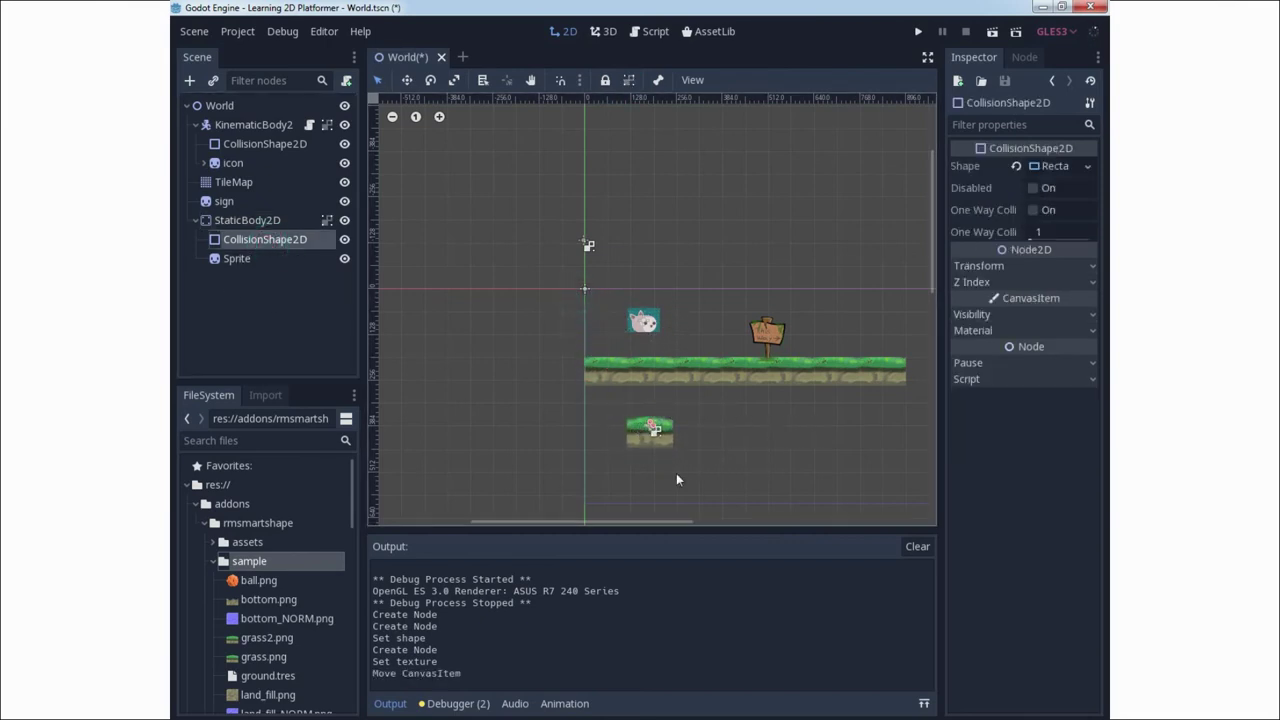
scroll(674, 468, "up", 2)
scroll(671, 459, "up", 4)
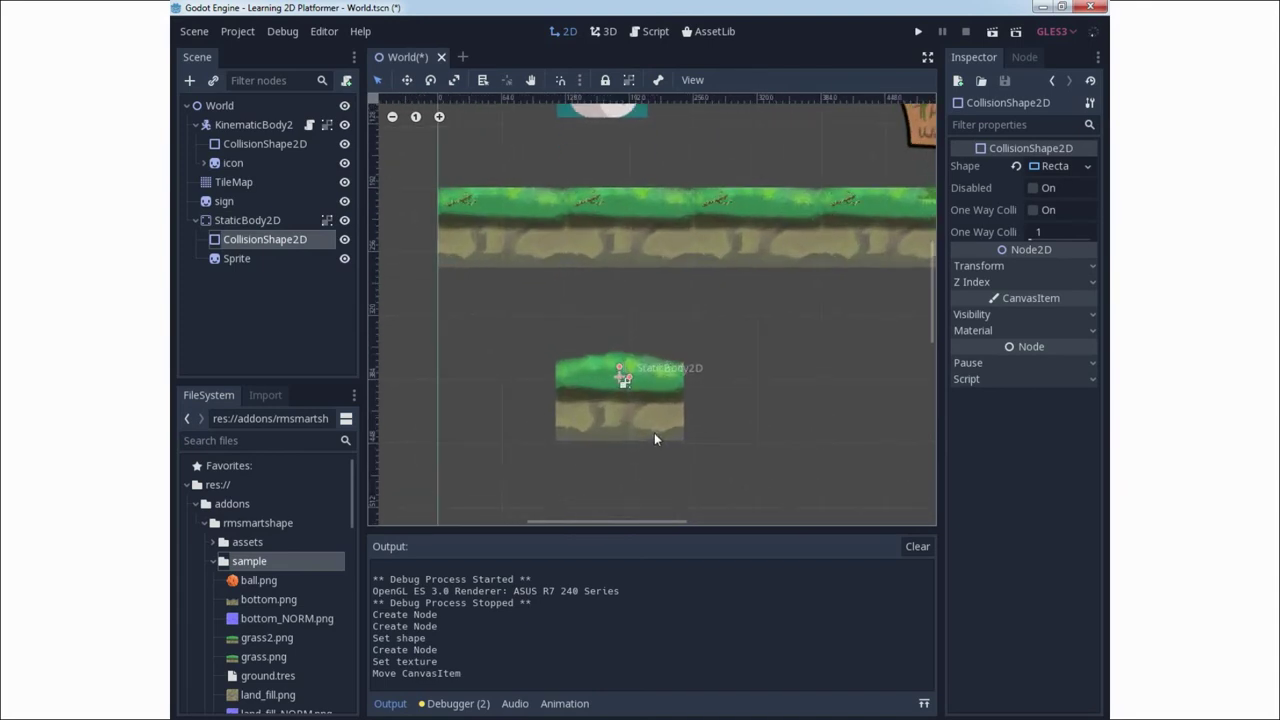
scroll(654, 438, "up", 2)
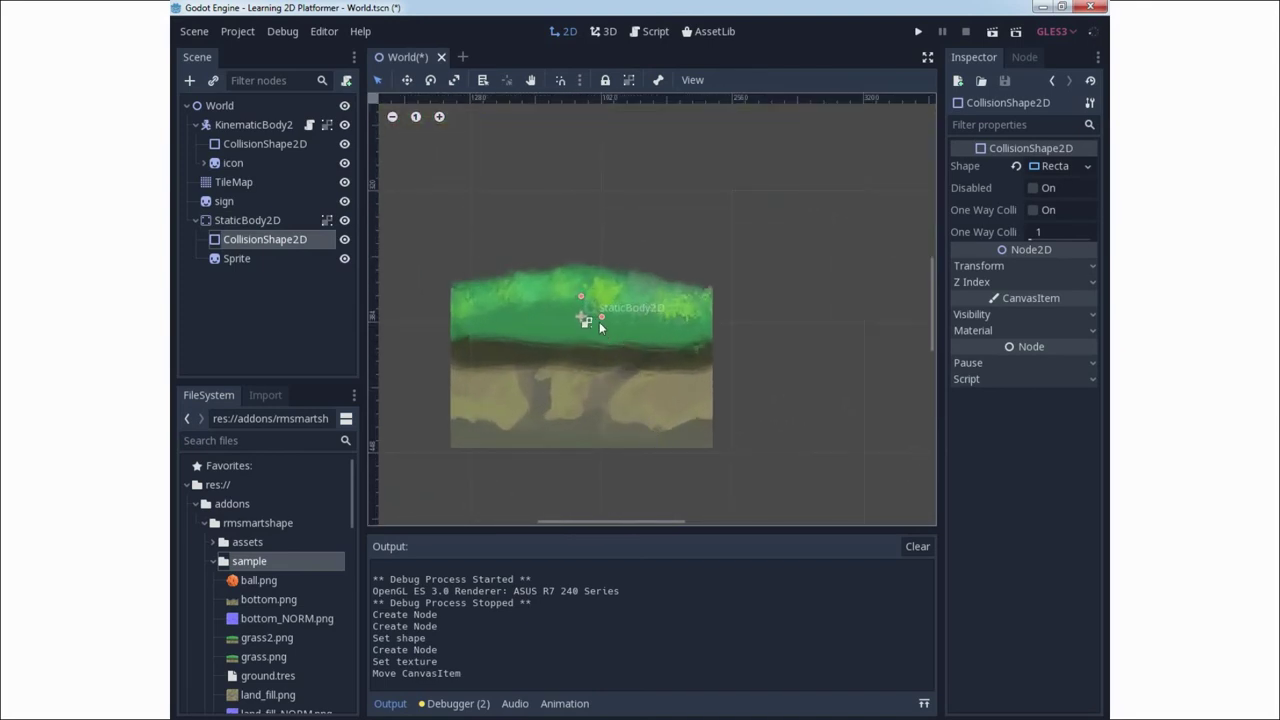
left_click_drag(635, 316, 731, 318)
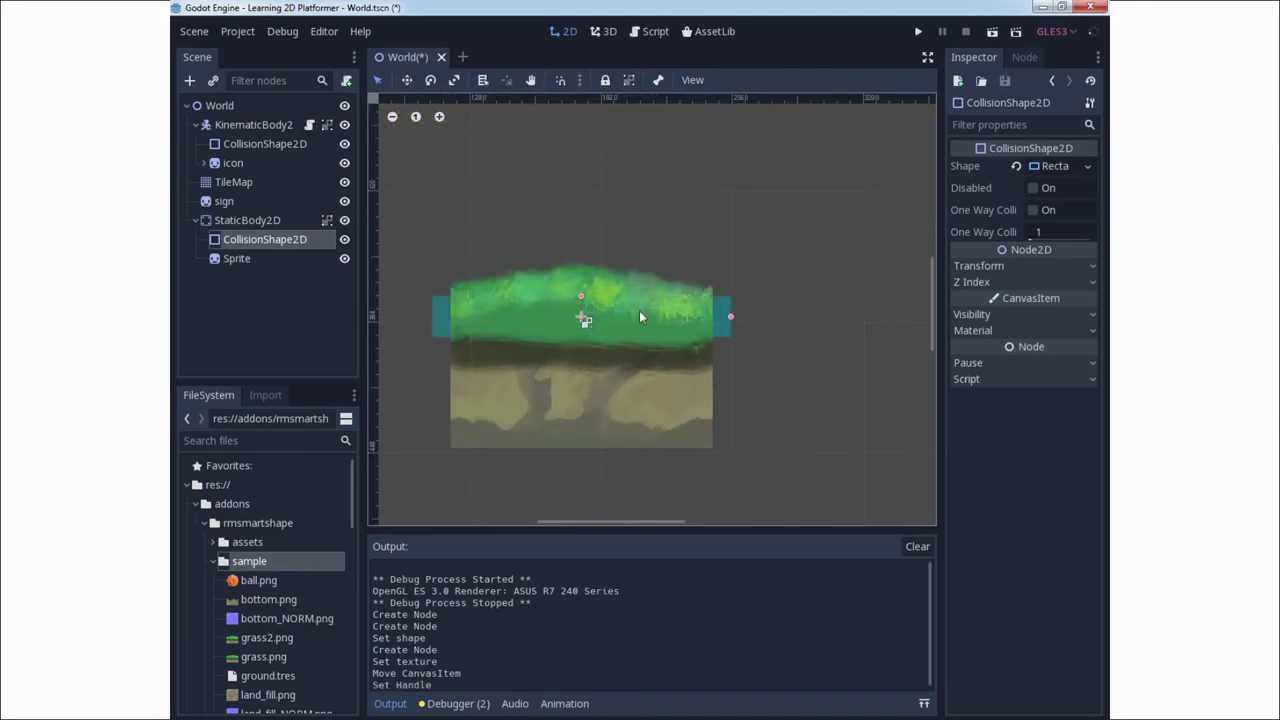
left_click_drag(580, 296, 580, 214)
Reorder StaticBody2D's children so that CollisionShape2D comes after Sprite, and select the collision shape
left_click_drag(268, 242, 260, 266)
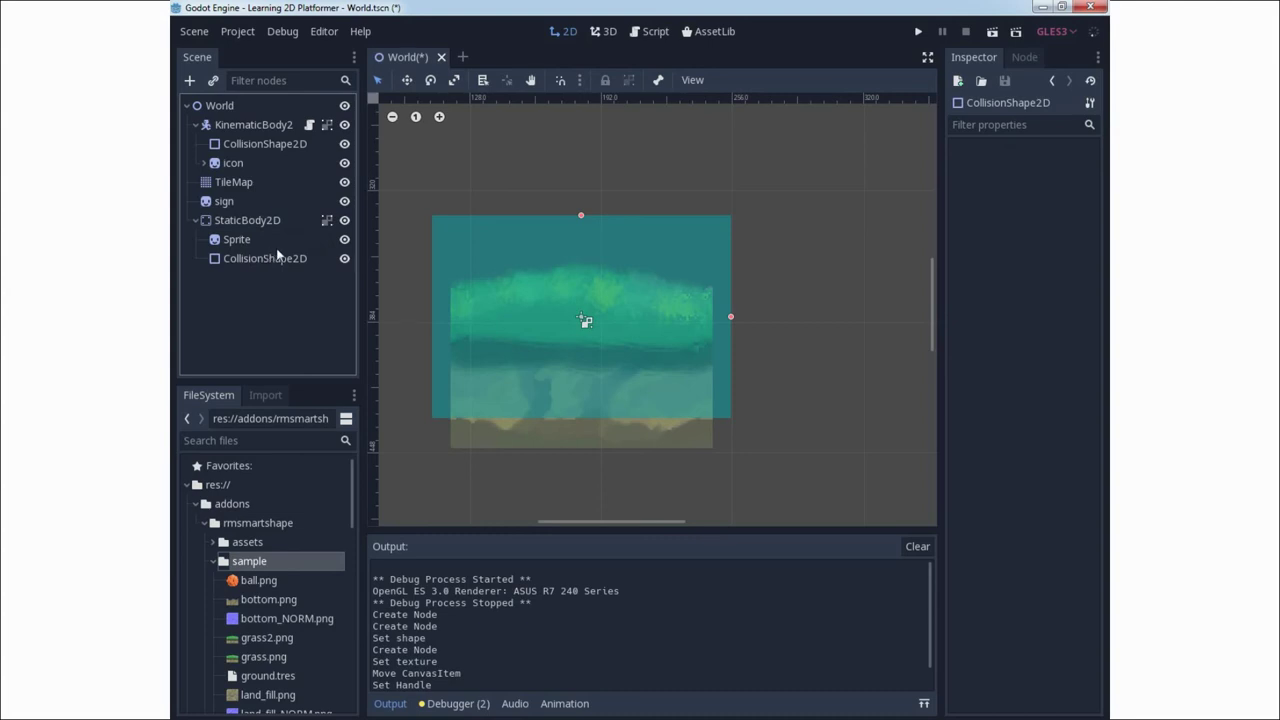
left_click(240, 240)
left_click(265, 258)
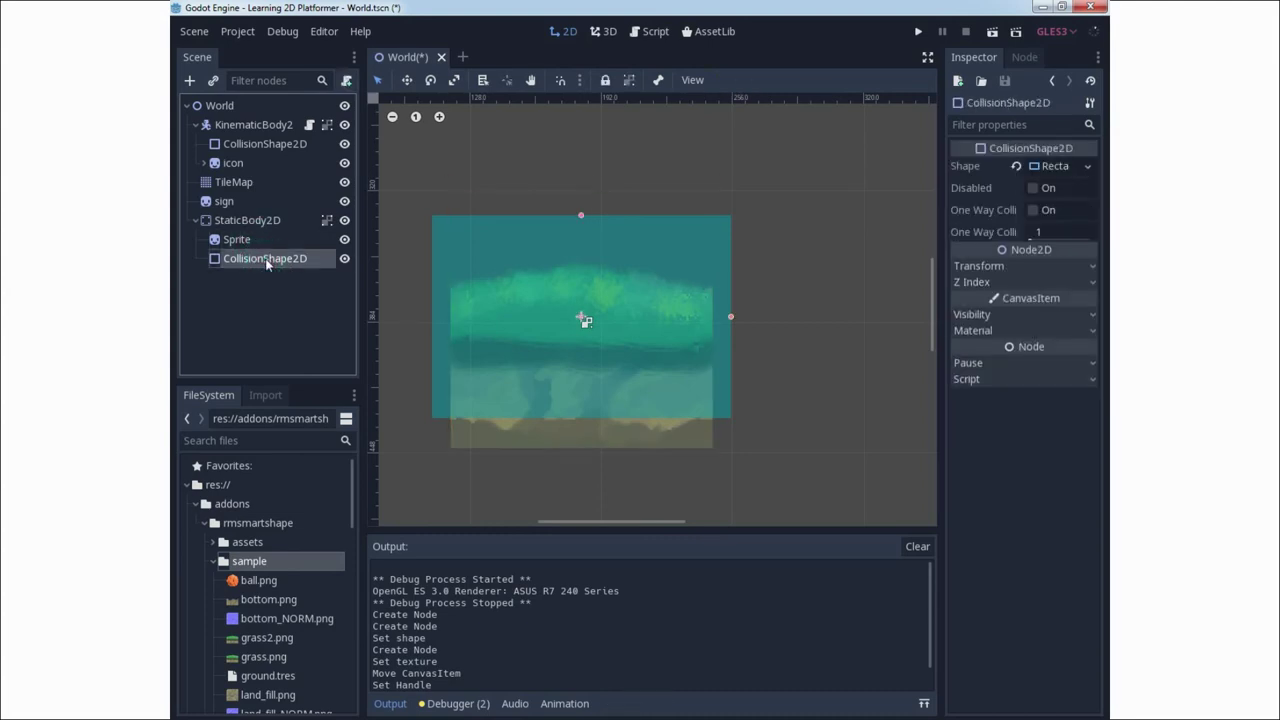
Reduce the platform collision shape's height and match its width to the grass sprite, nudging the StaticBody2D slightly
mouse_move(557, 237)
left_mouse_down()
mouse_move(560, 257)
mouse_move(560, 217)
mouse_move(555, 259)
mouse_move(569, 233)
left_mouse_up()
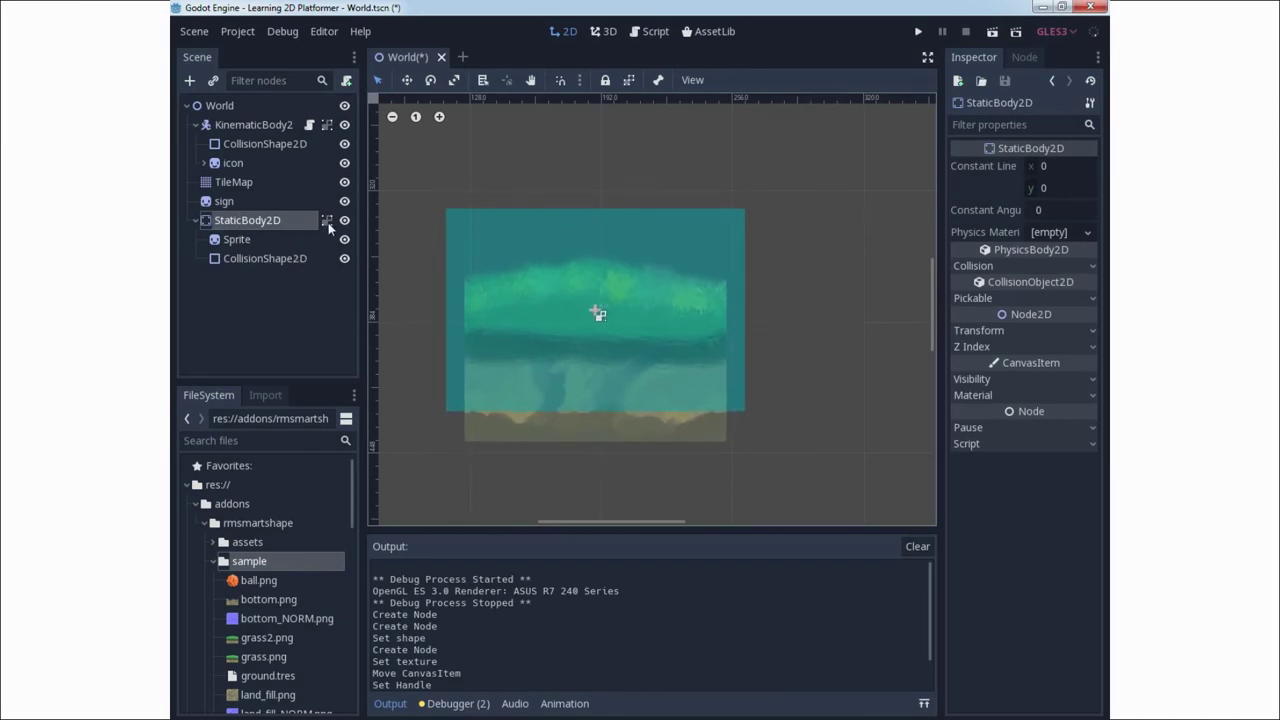
left_click(280, 259)
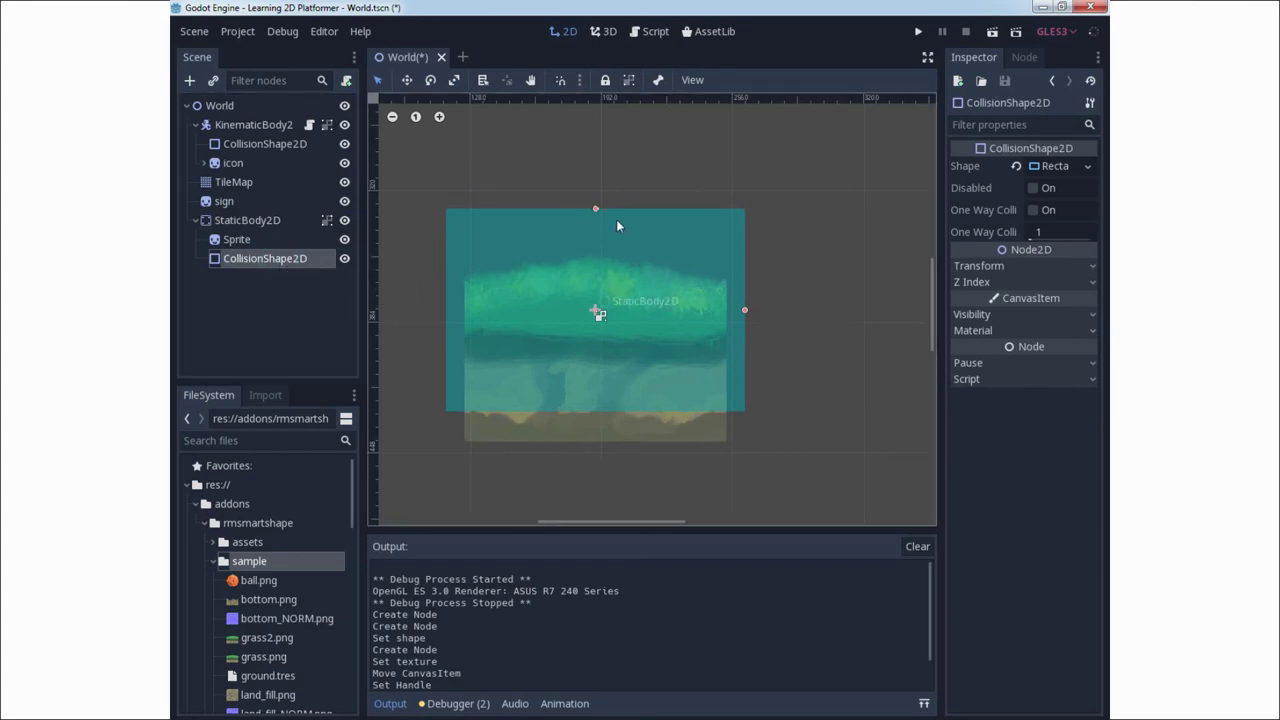
left_click_drag(596, 210, 627, 239)
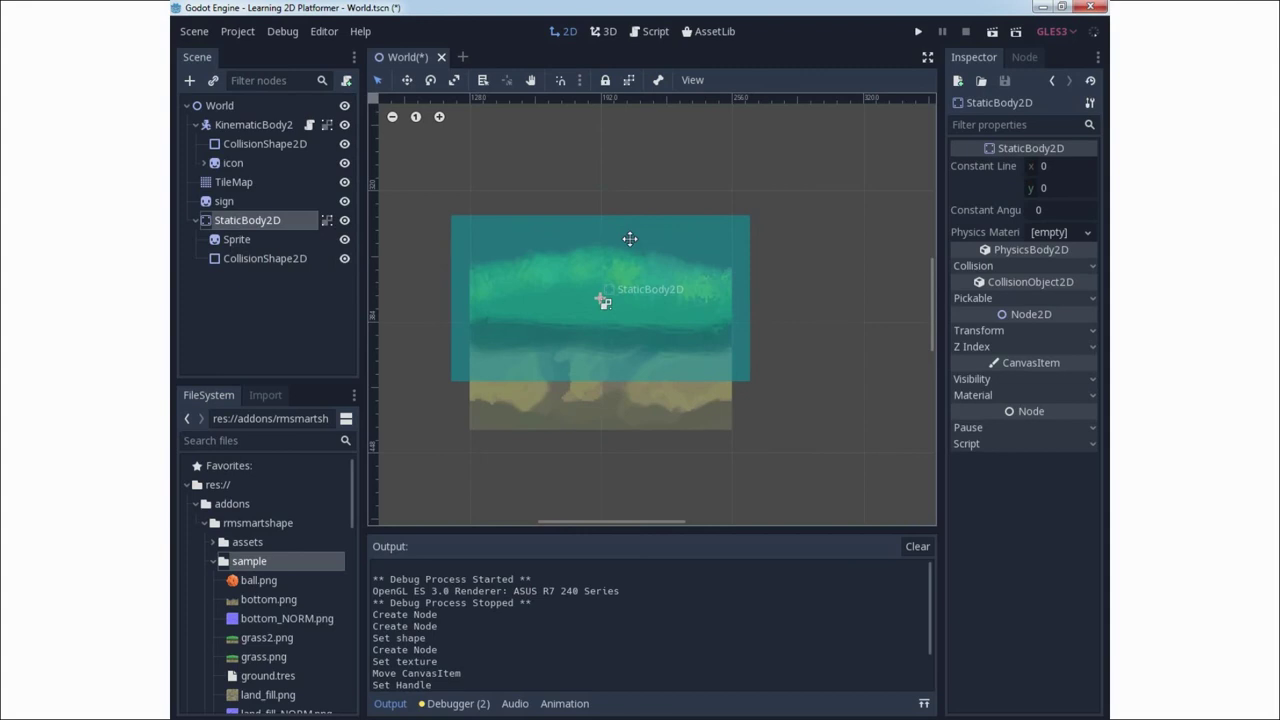
left_click(267, 258)
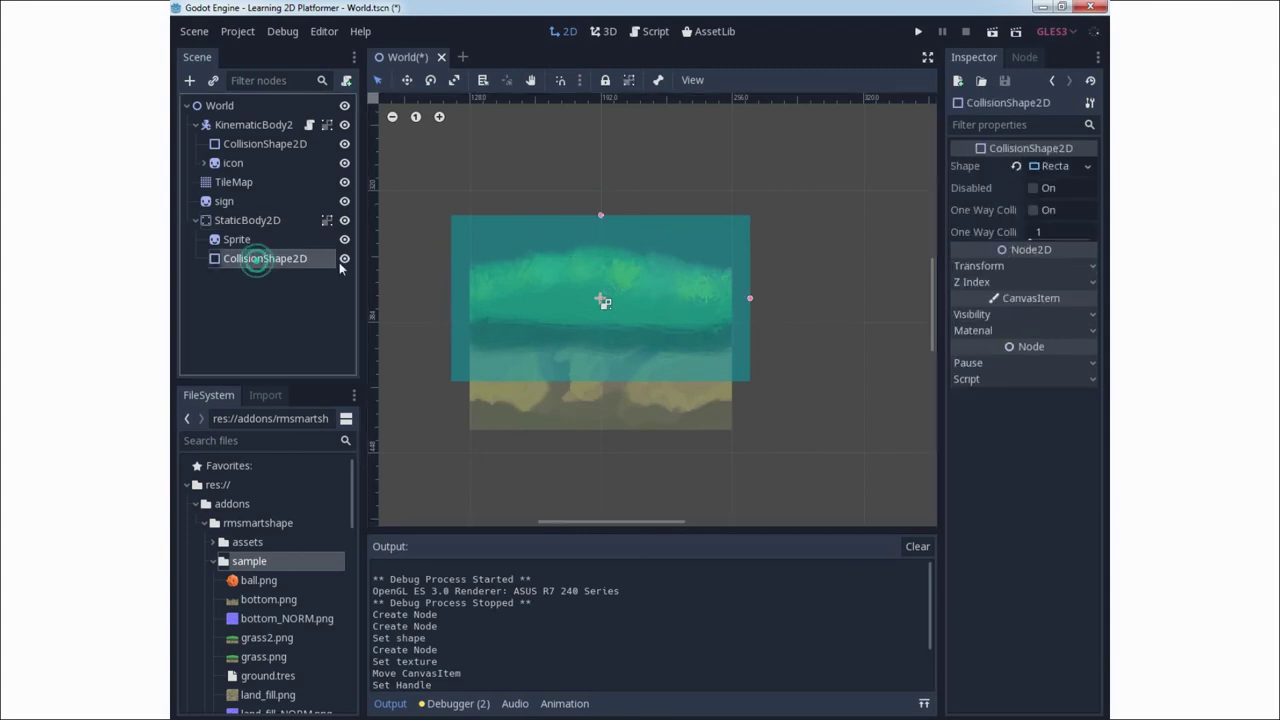
left_click_drag(749, 300, 732, 297)
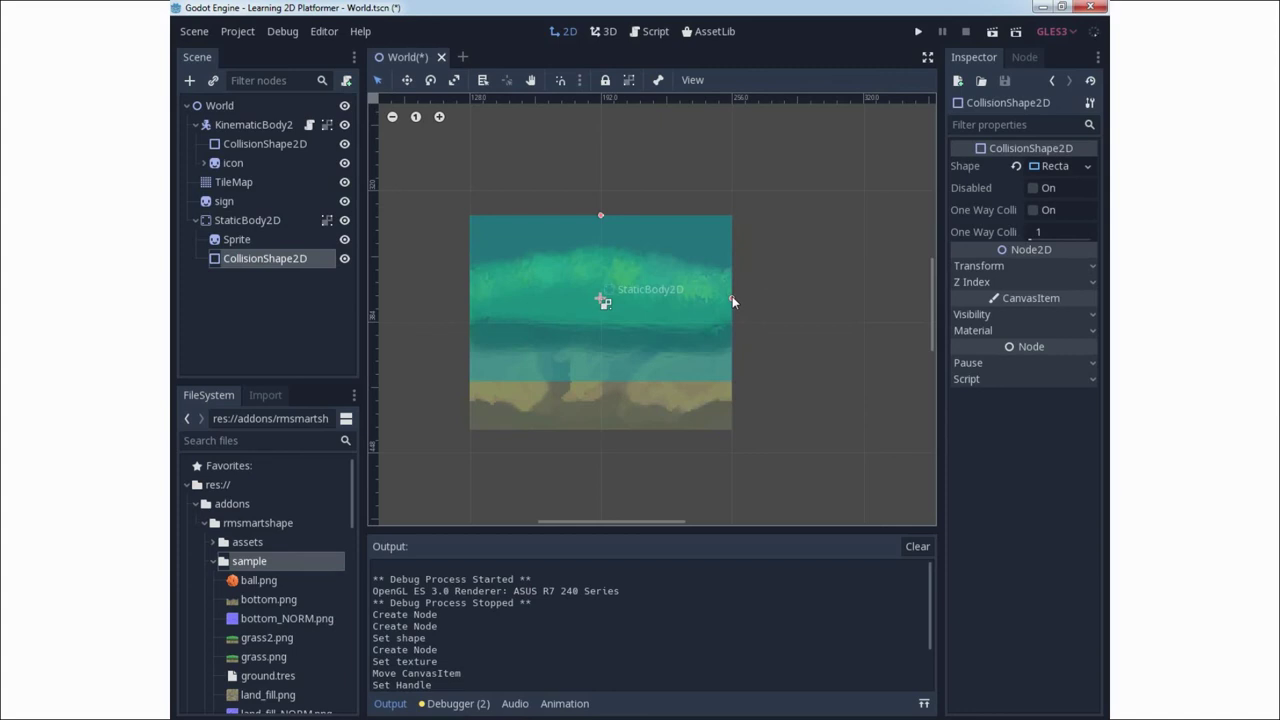
Unlock StaticBody2D's children, move the collision shape down to the sprite's lower edge, and make the children unselectable again
left_click(327, 221)
left_click_drag(627, 235, 627, 287)
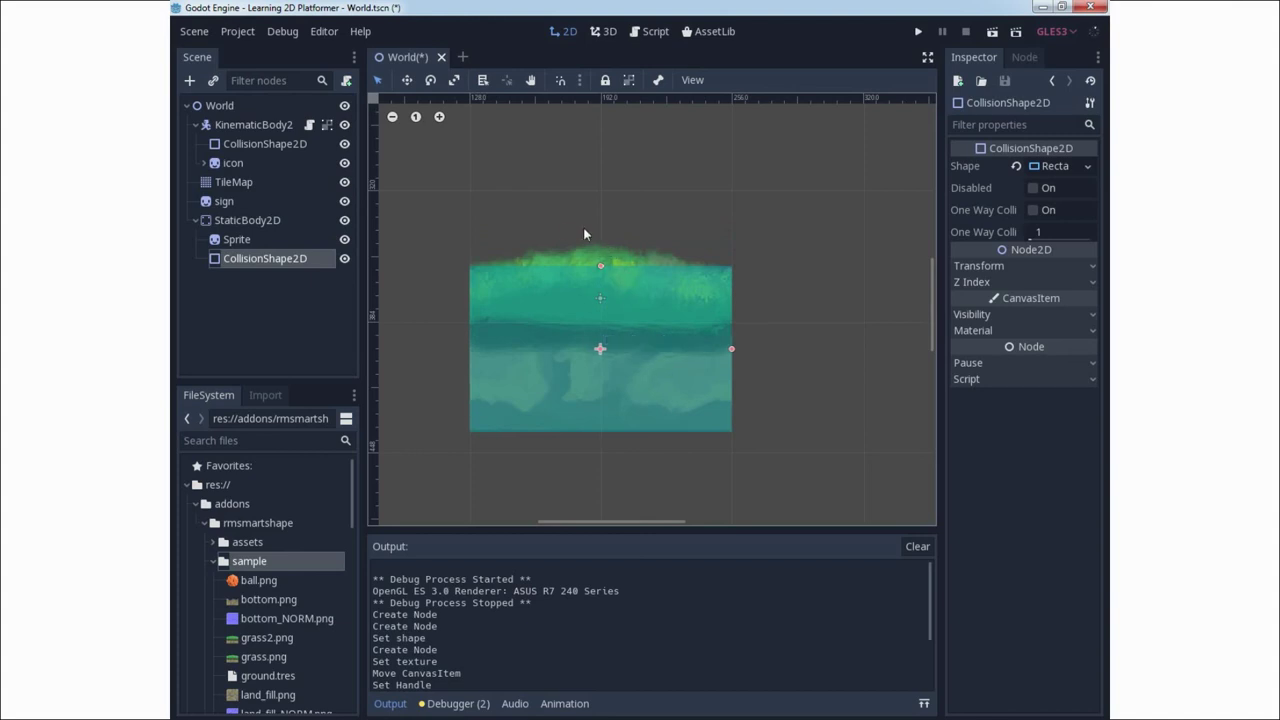
left_click(276, 220)
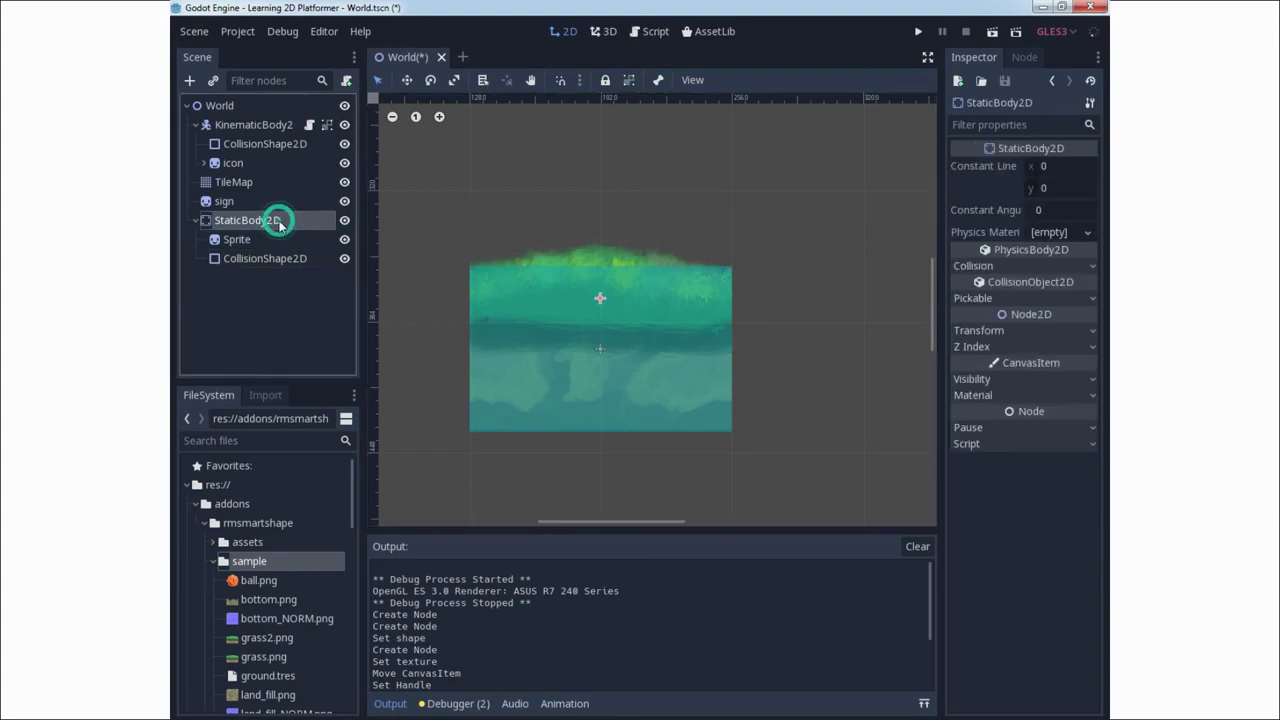
left_click(629, 81)
Move the character up to about (76, -368) and place the grass StaticBody2D on the ground tiles beneath it, before the sign
scroll(648, 186, "down", 4)
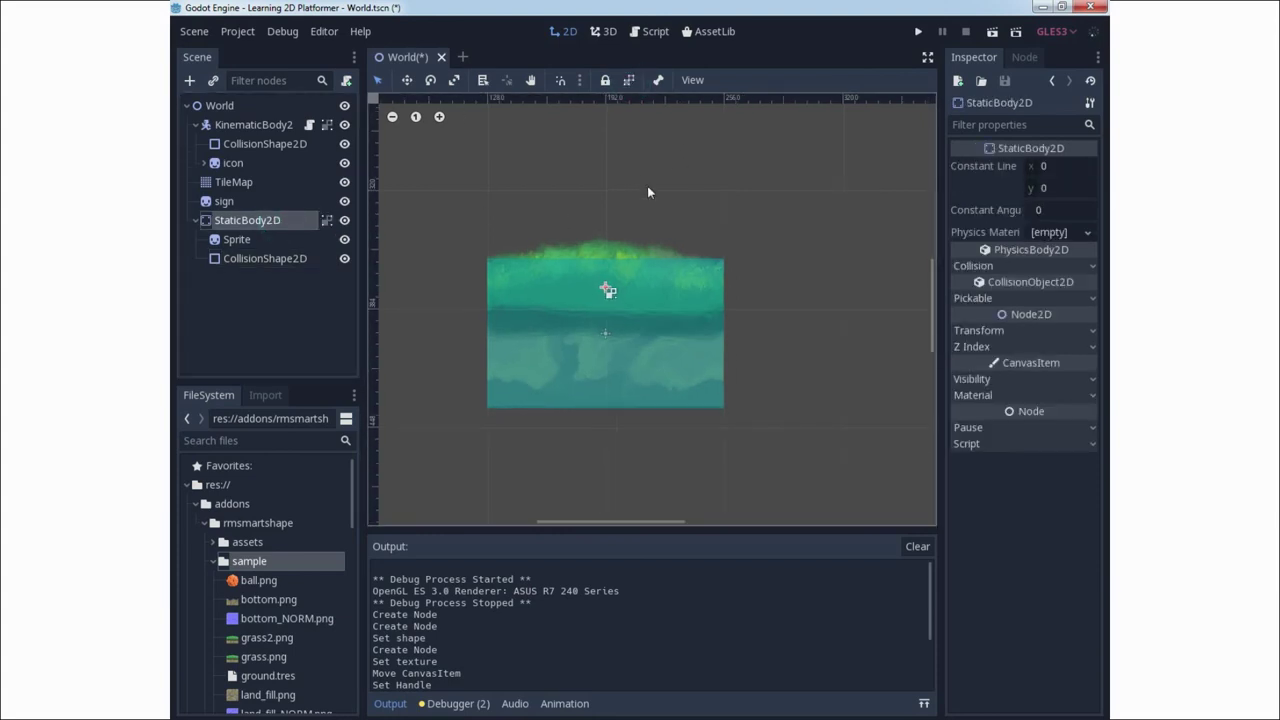
scroll(648, 186, "down", 5)
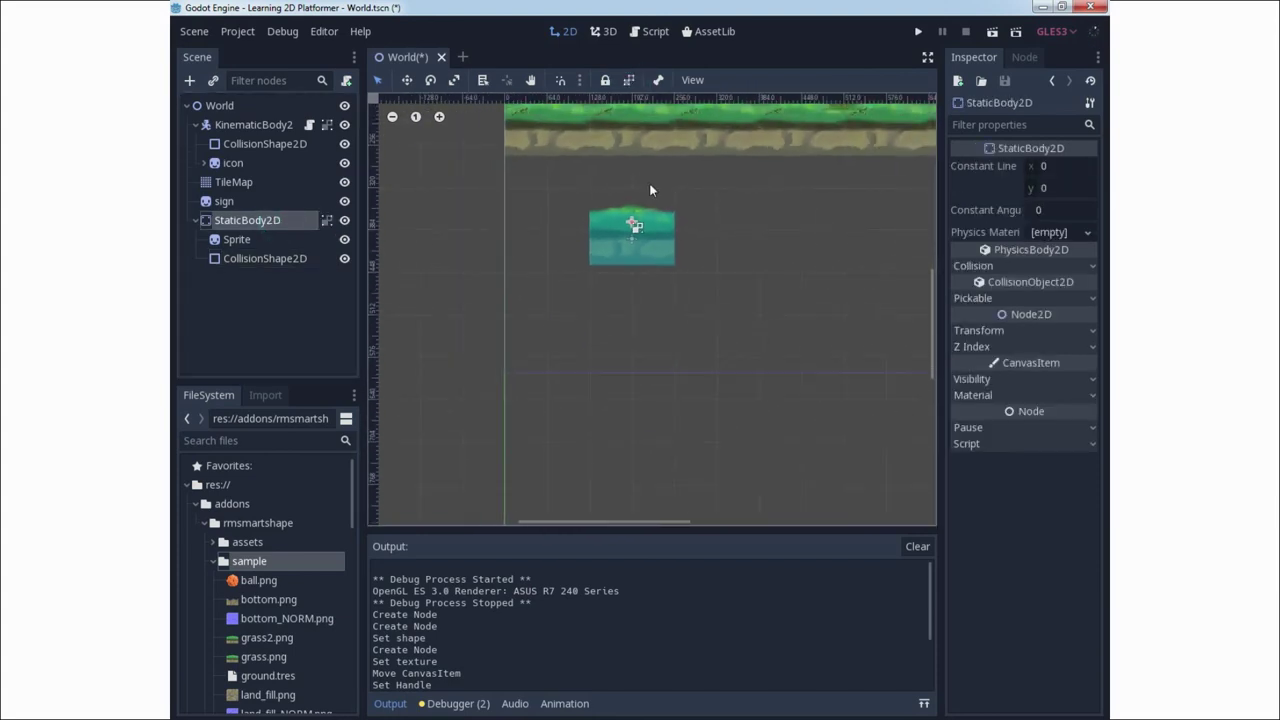
middle_click_drag(561, 276, 531, 363)
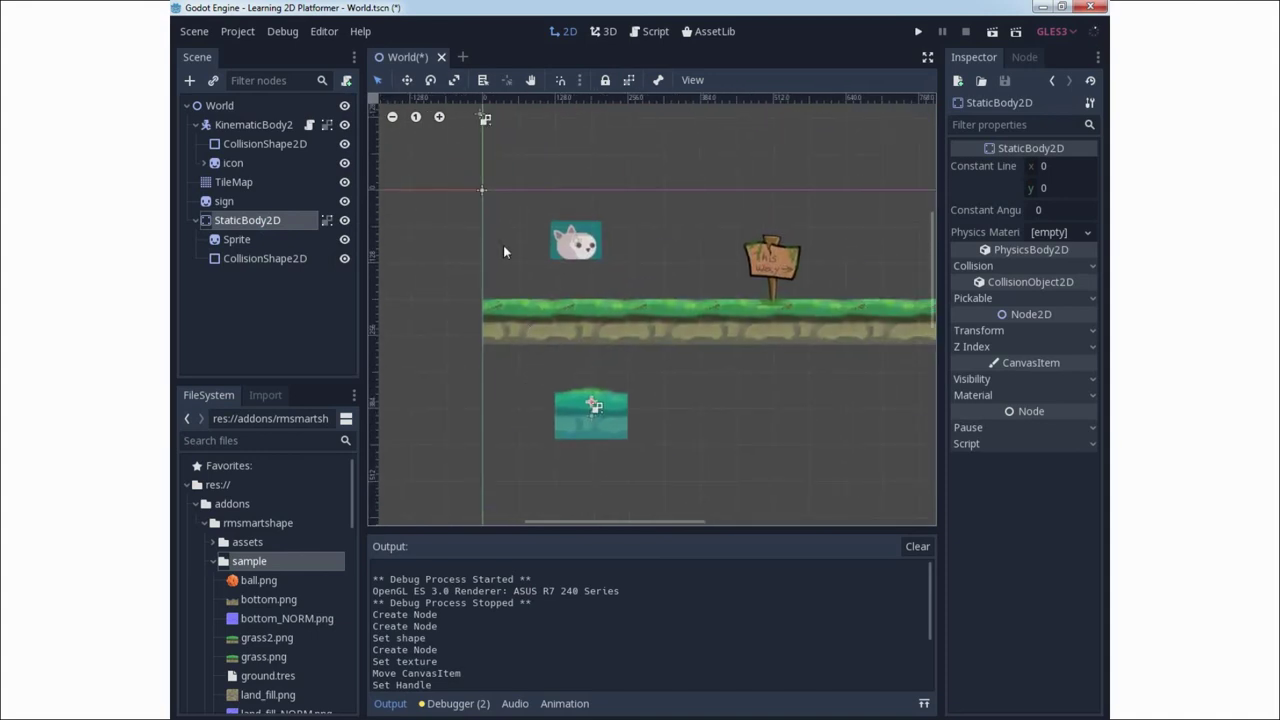
scroll(503, 245, "down", 3)
middle_click_drag(502, 215, 510, 272)
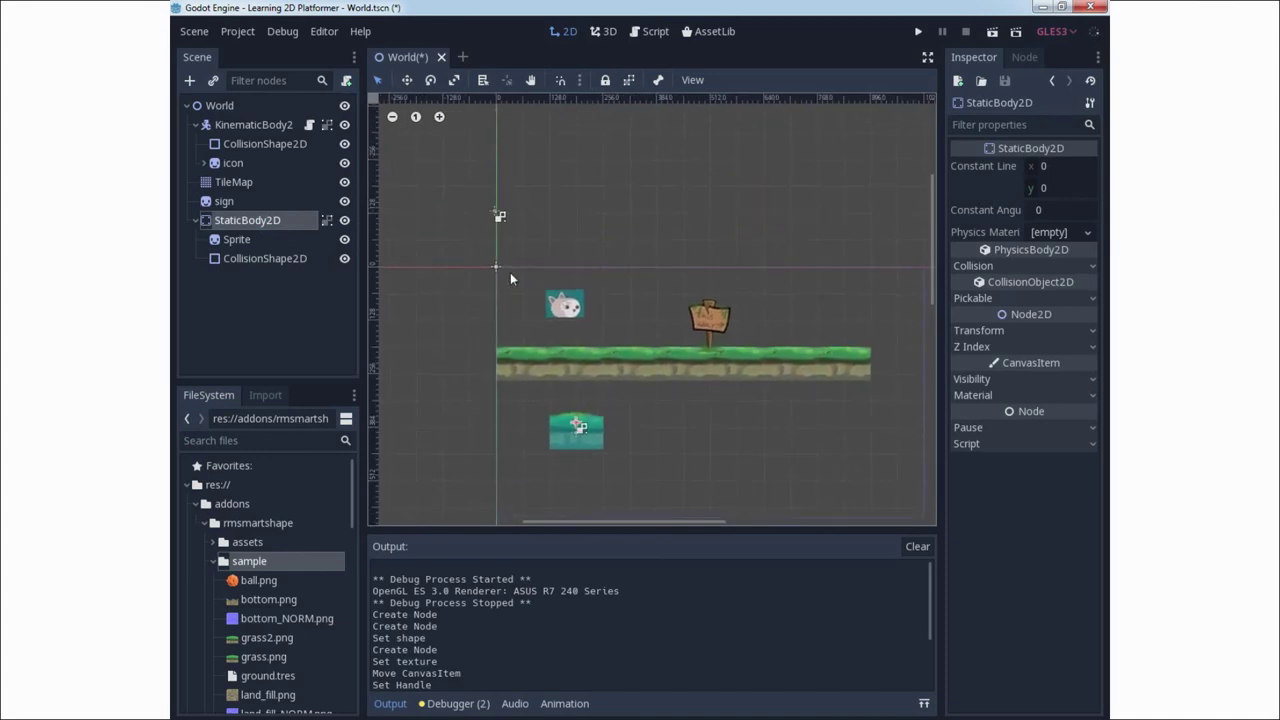
left_click(565, 306)
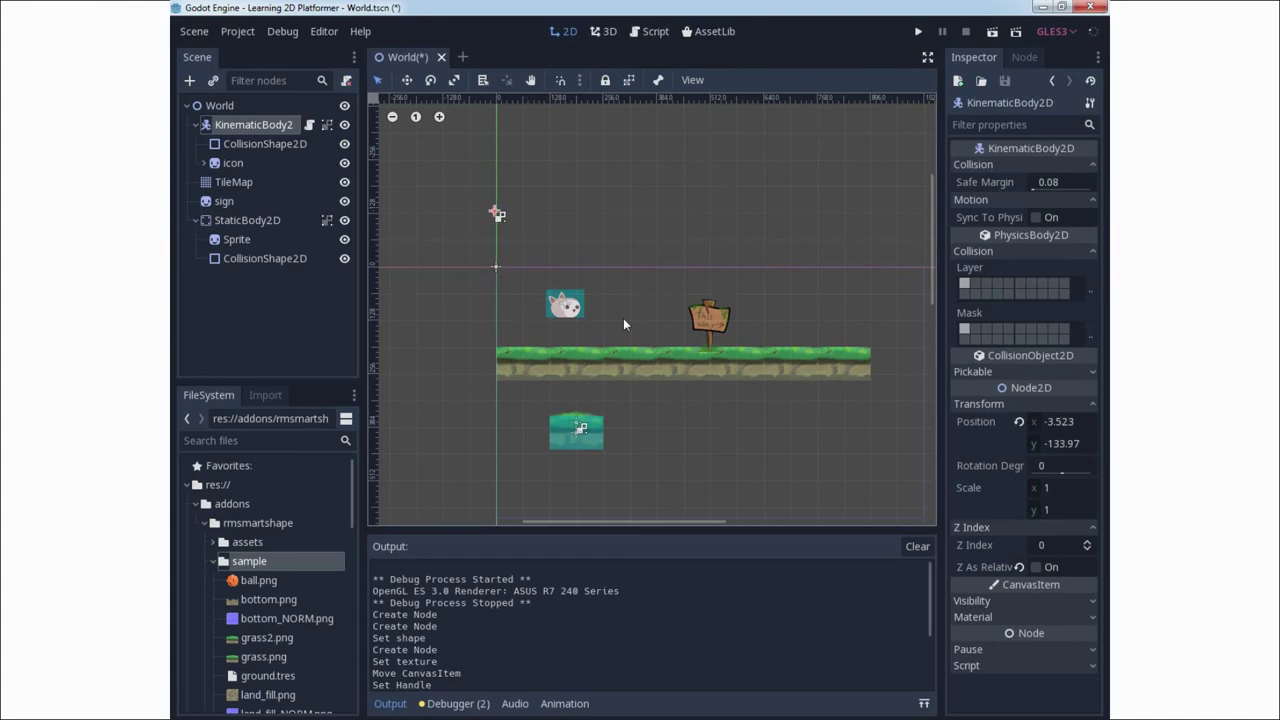
left_click_drag(569, 284, 599, 159)
left_click_drag(590, 440, 611, 341)
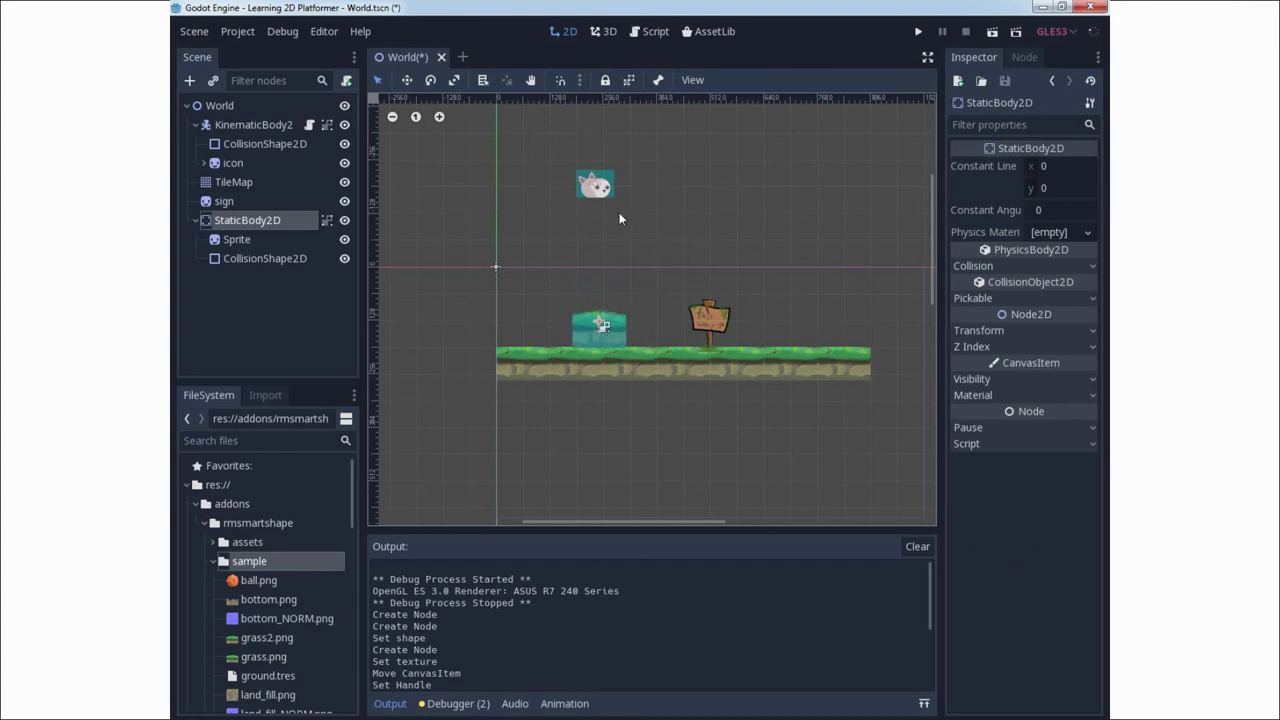
left_click_drag(598, 186, 604, 208)
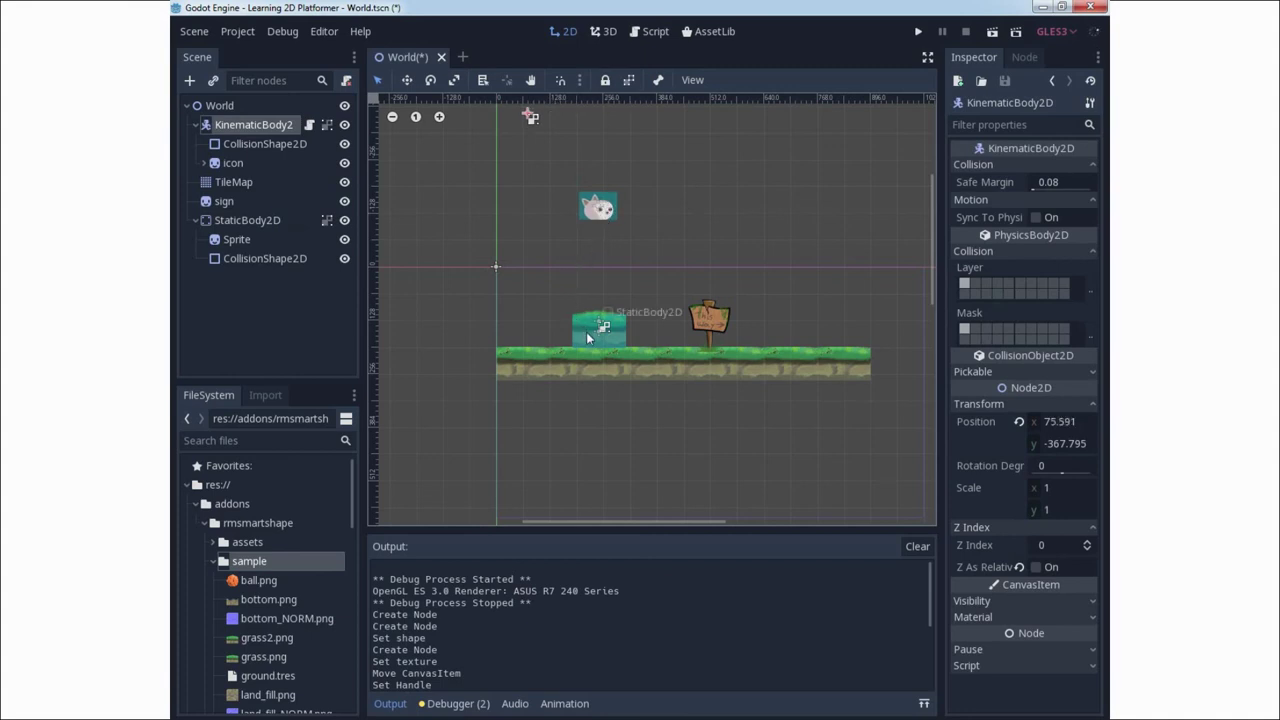
Run the project, test the character's movement on the grass platform and down to the ground, and close the game
left_click(918, 31)
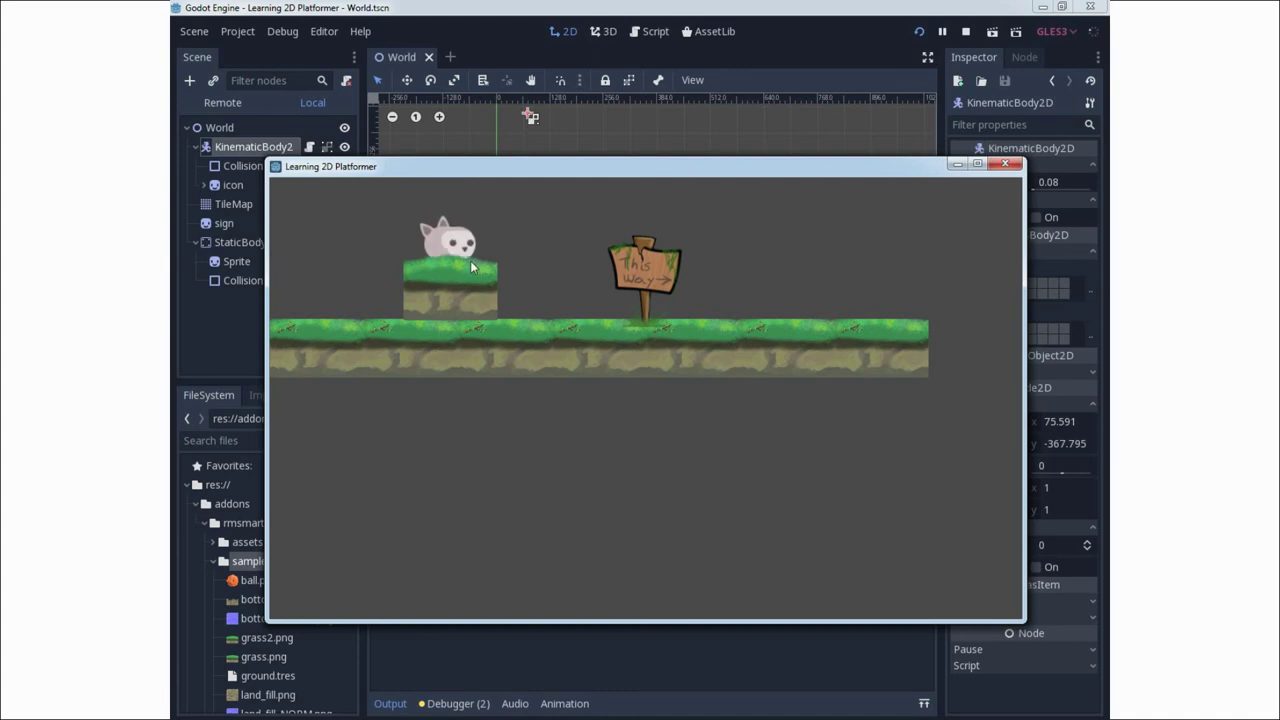
key("Left")
key("Right")
key("Right")
key("Left")
key("Right")
key("Right")
key("Left")
key("Right")
key("Left")
key("Right")
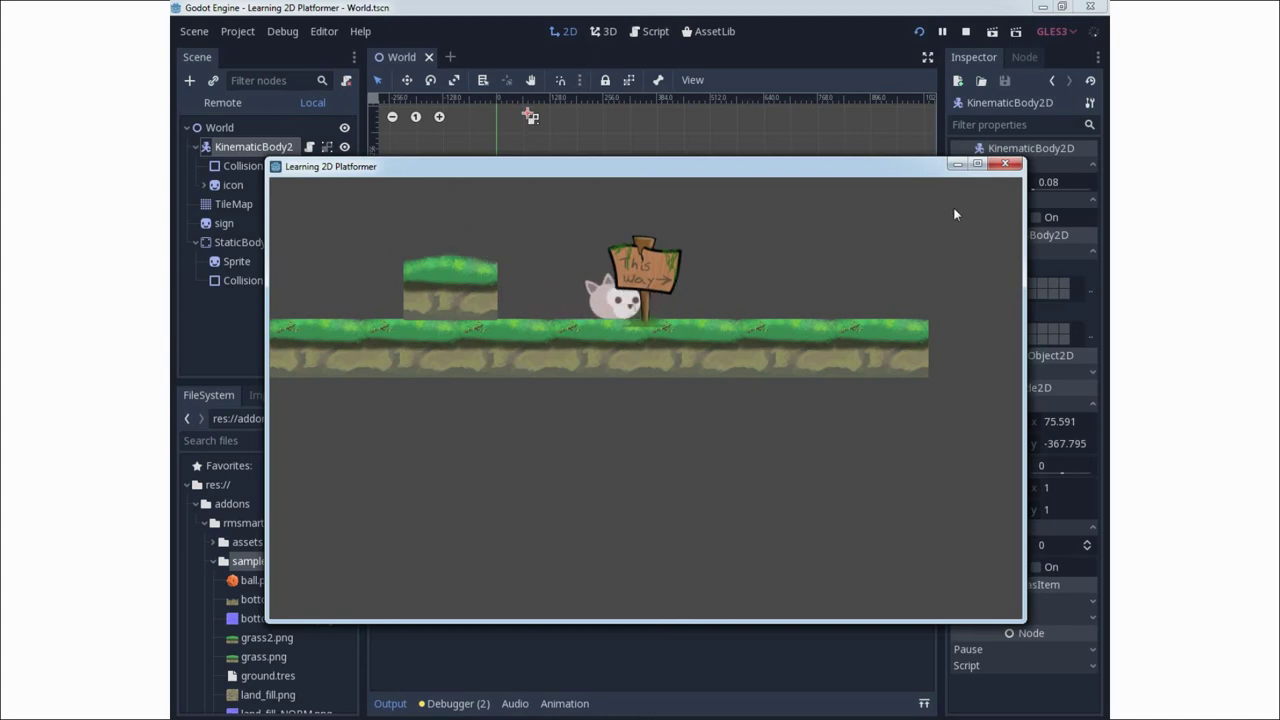
left_click(1006, 166)
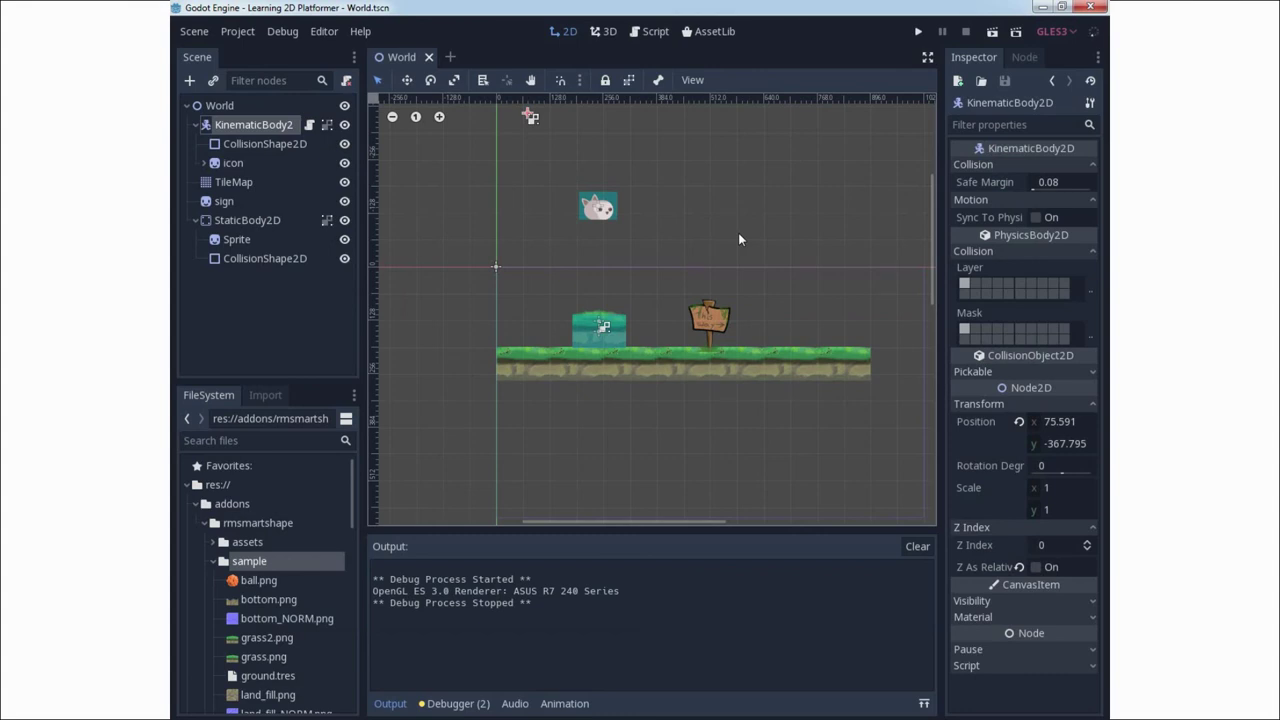
Run the project again and walk the character off the grass platform to the sign and back toward the platform
left_click(918, 33)
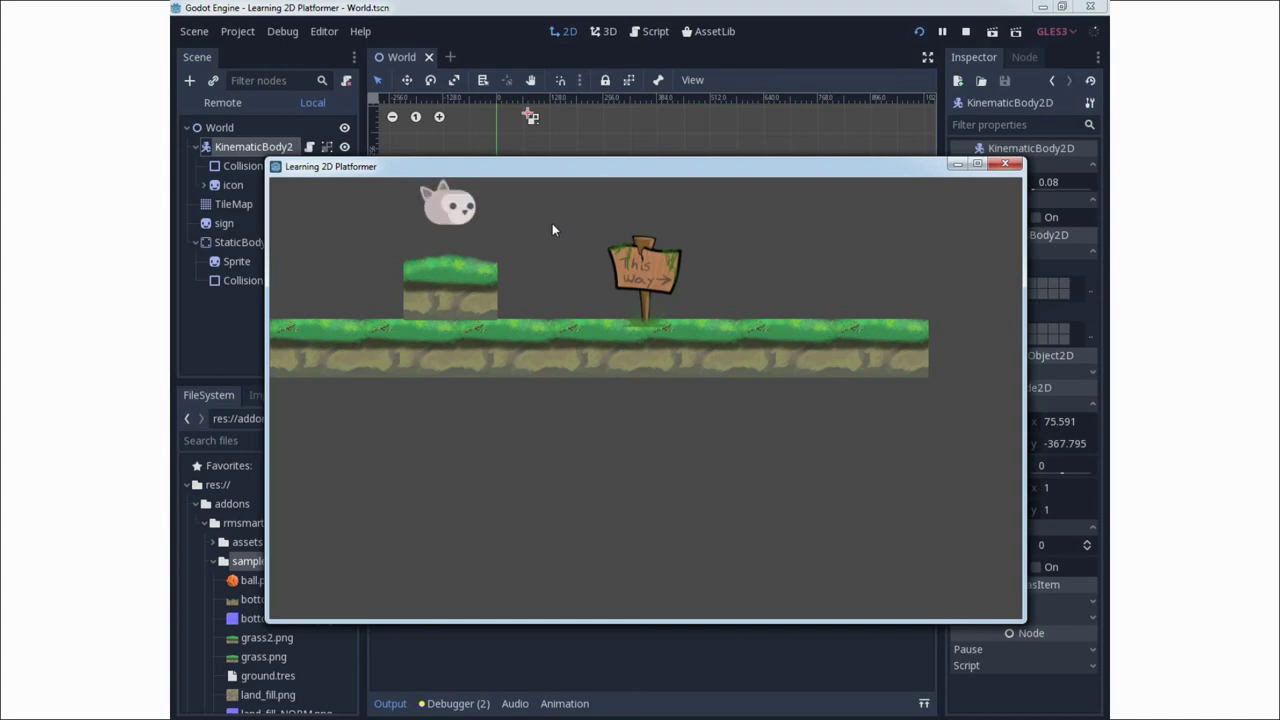
key("Left")
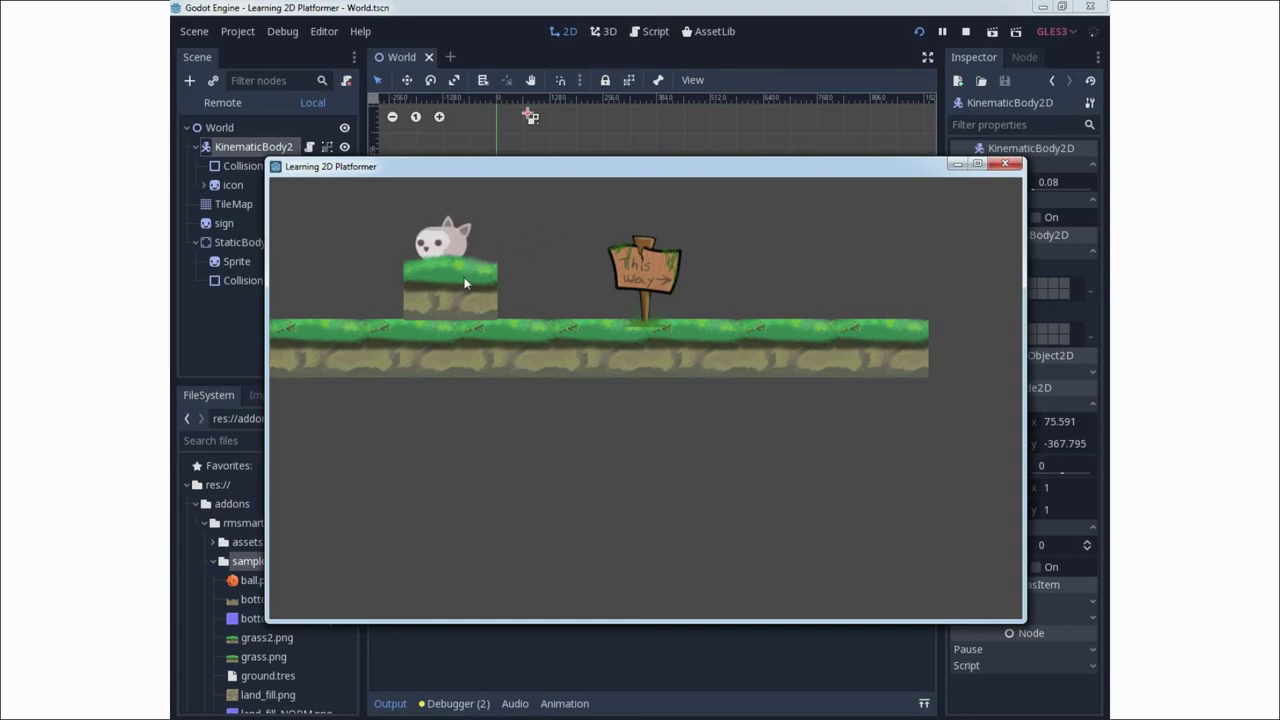
key("Right")
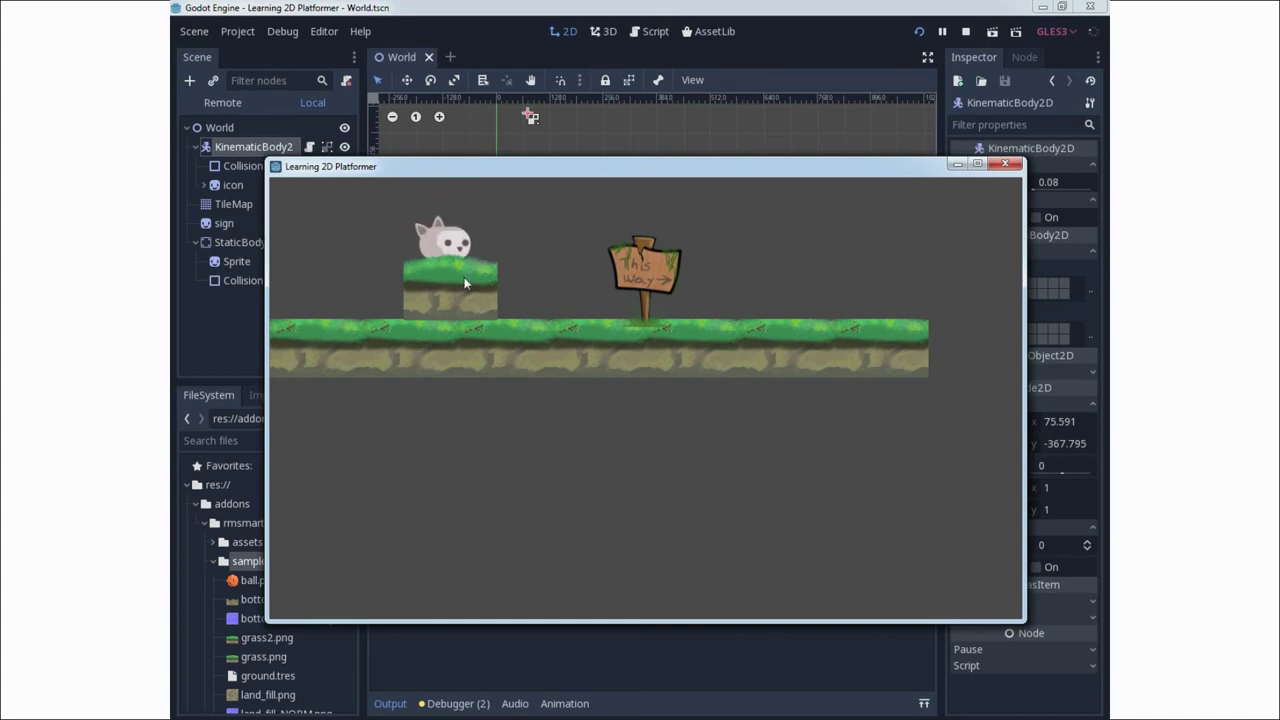
key("Right")
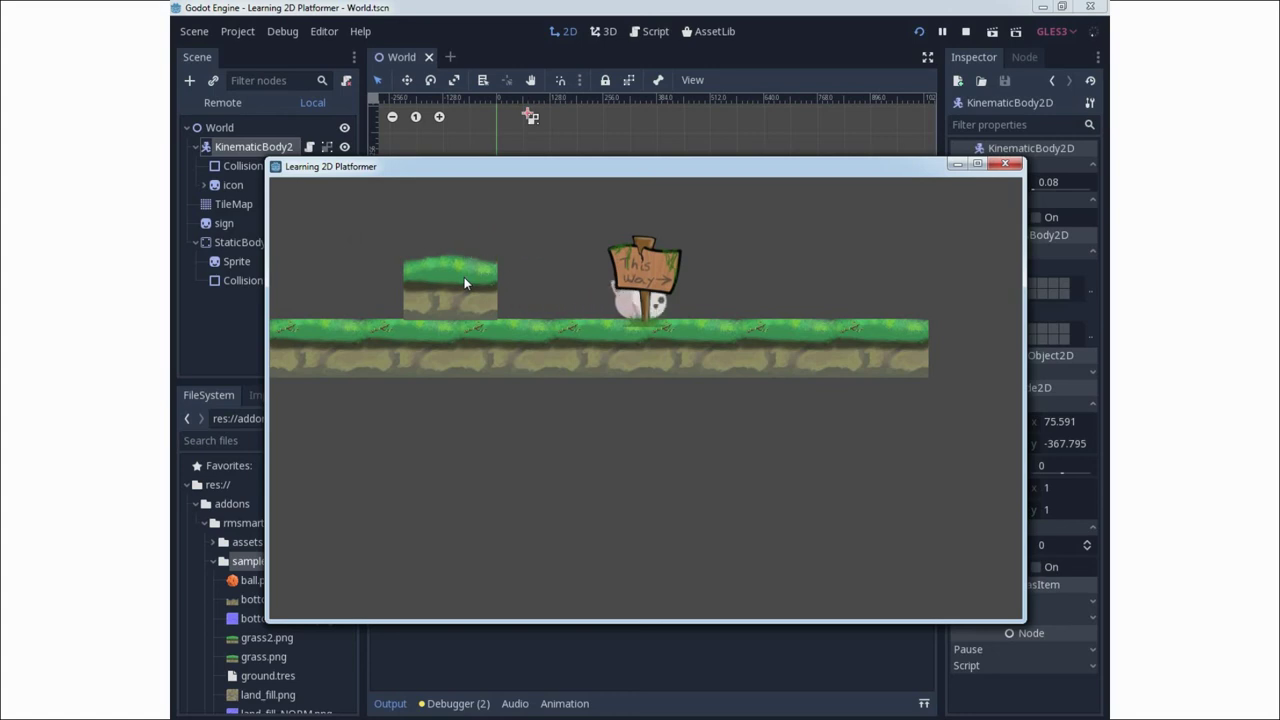
key("Left")
key("Left")
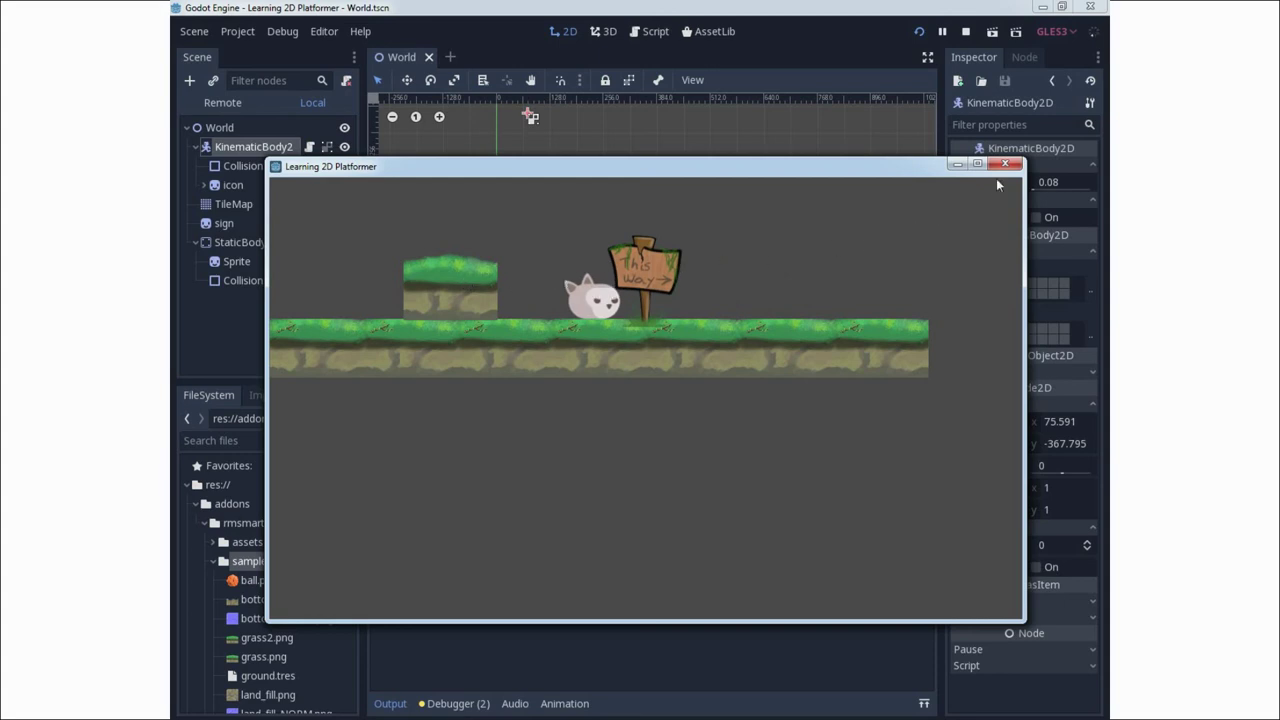